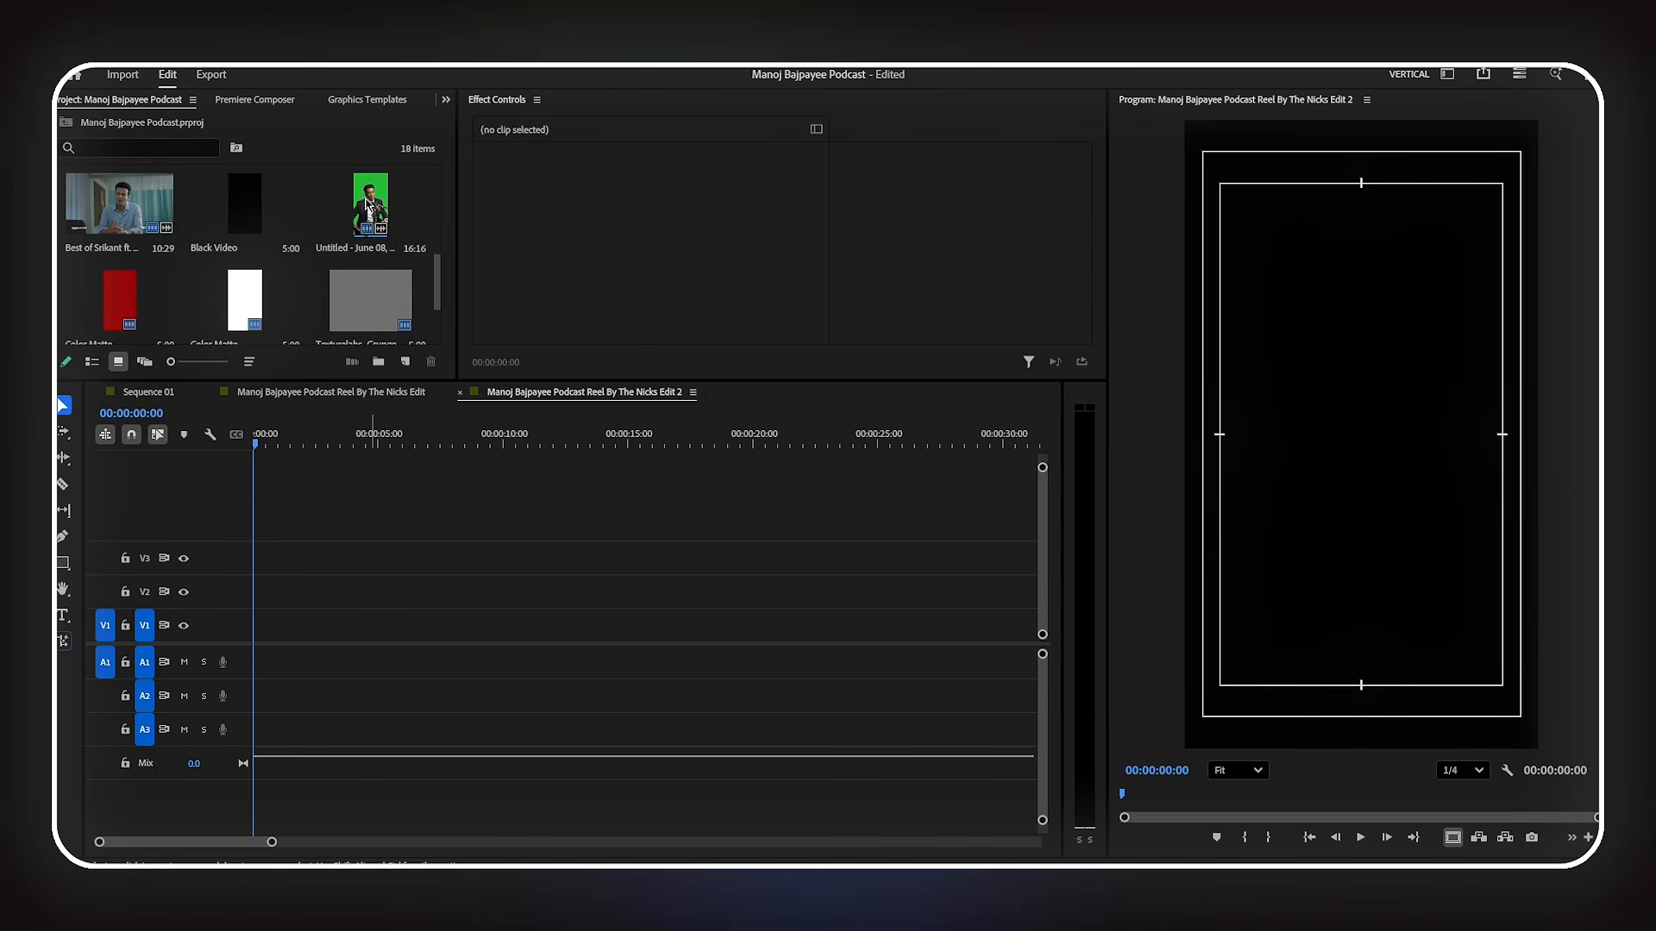
- Place the green-screen clip at the start of V1 and A1, and move the project bin to the end of its group
left_click_drag(370, 207, 263, 654)
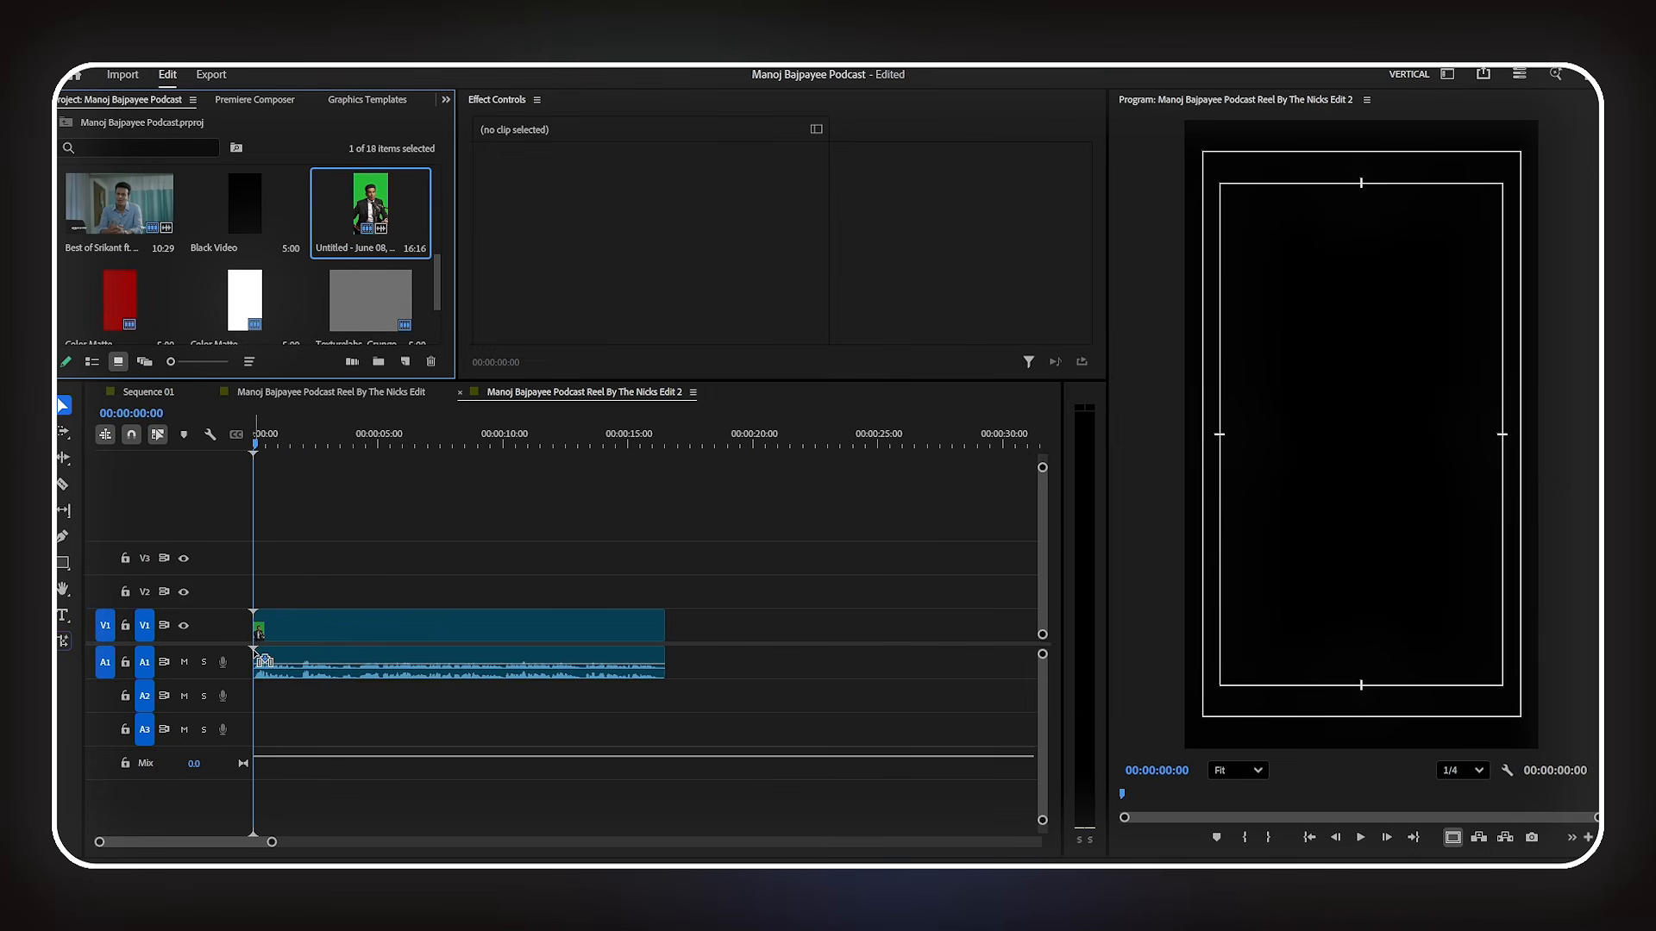
left_click(298, 640)
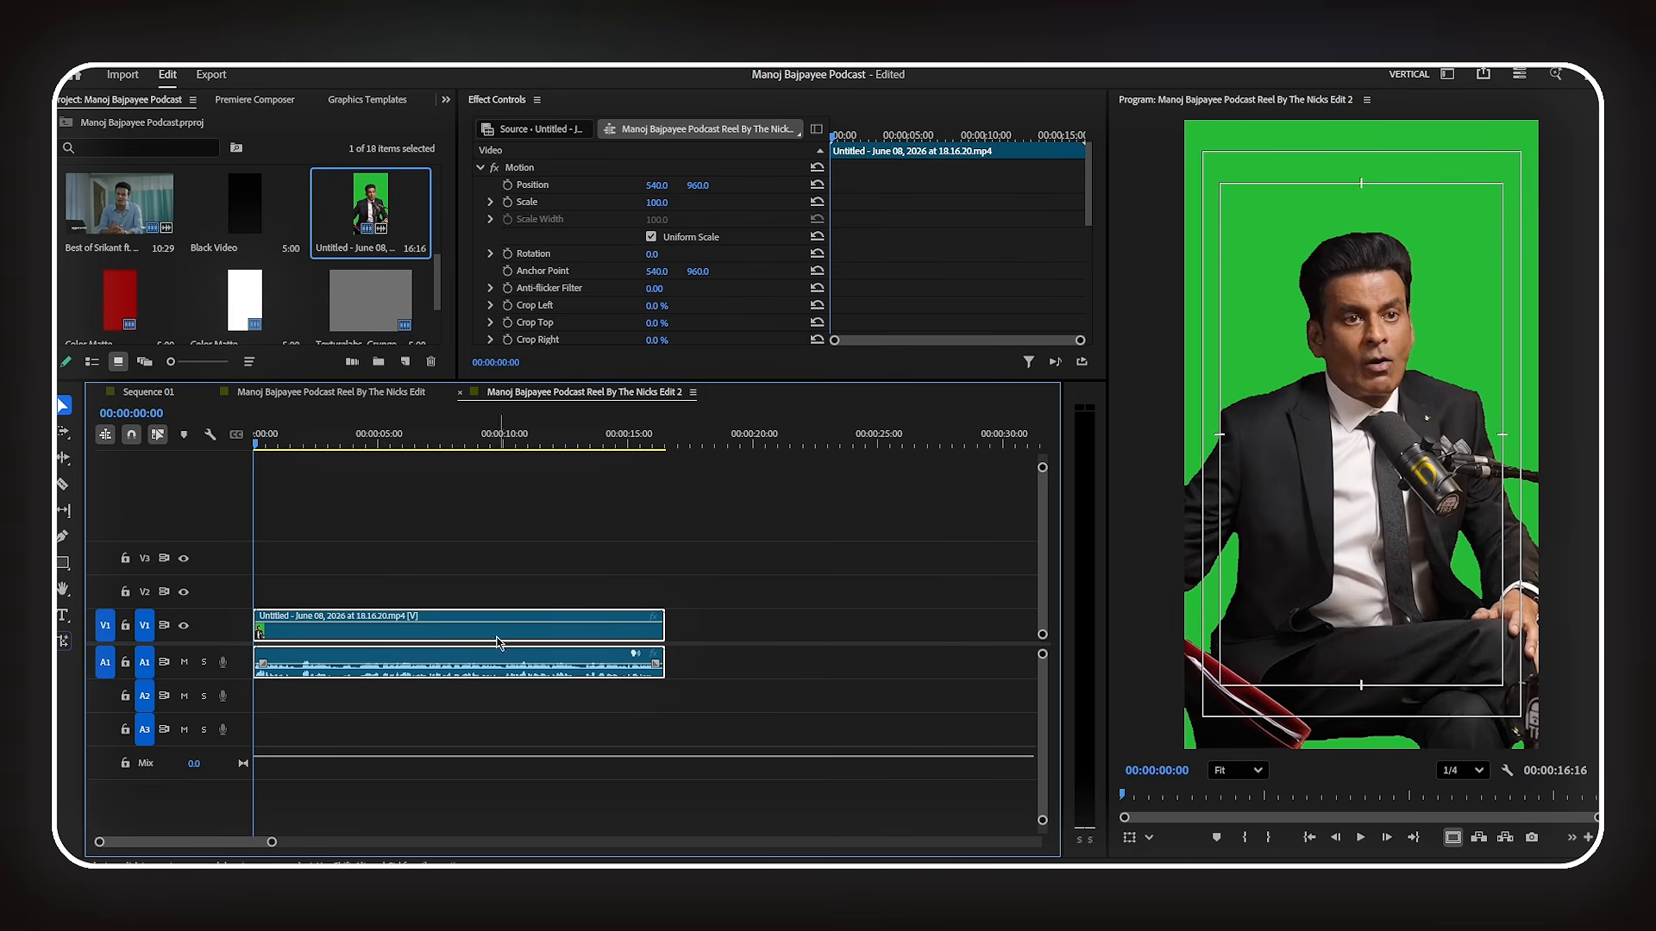
left_click_drag(147, 103, 401, 93)
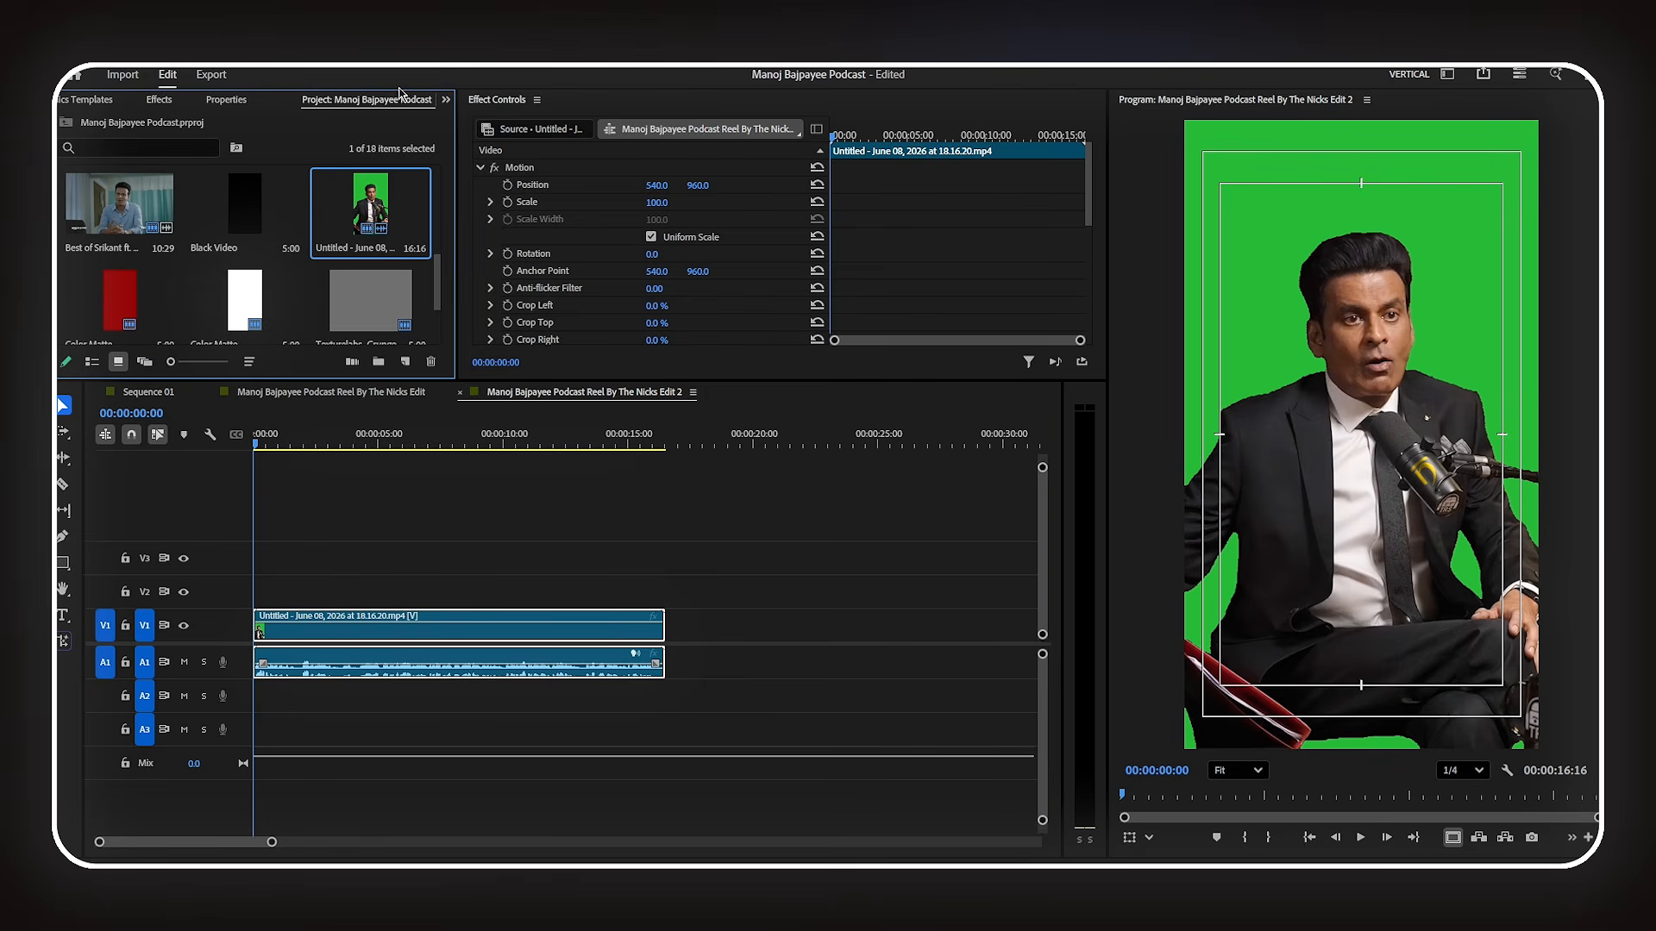
- Find the Ultra Key effect by searching for "ultra" and apply it to the green-screen clip
left_click(158, 99)
double_click(135, 126)
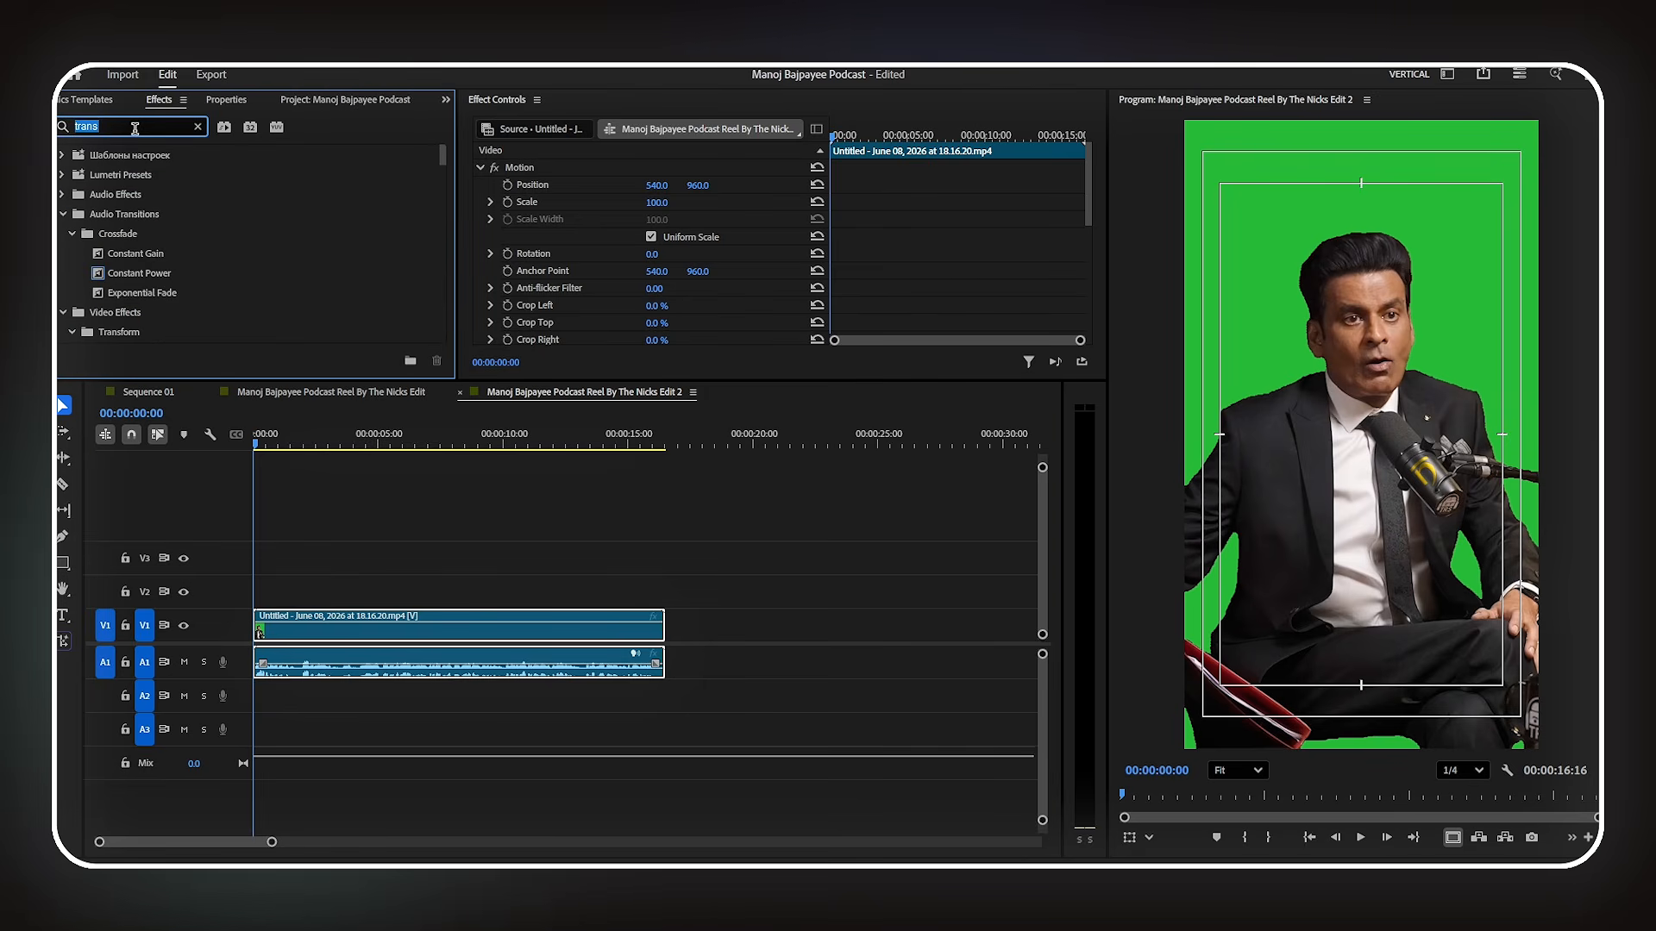
type("ultra")
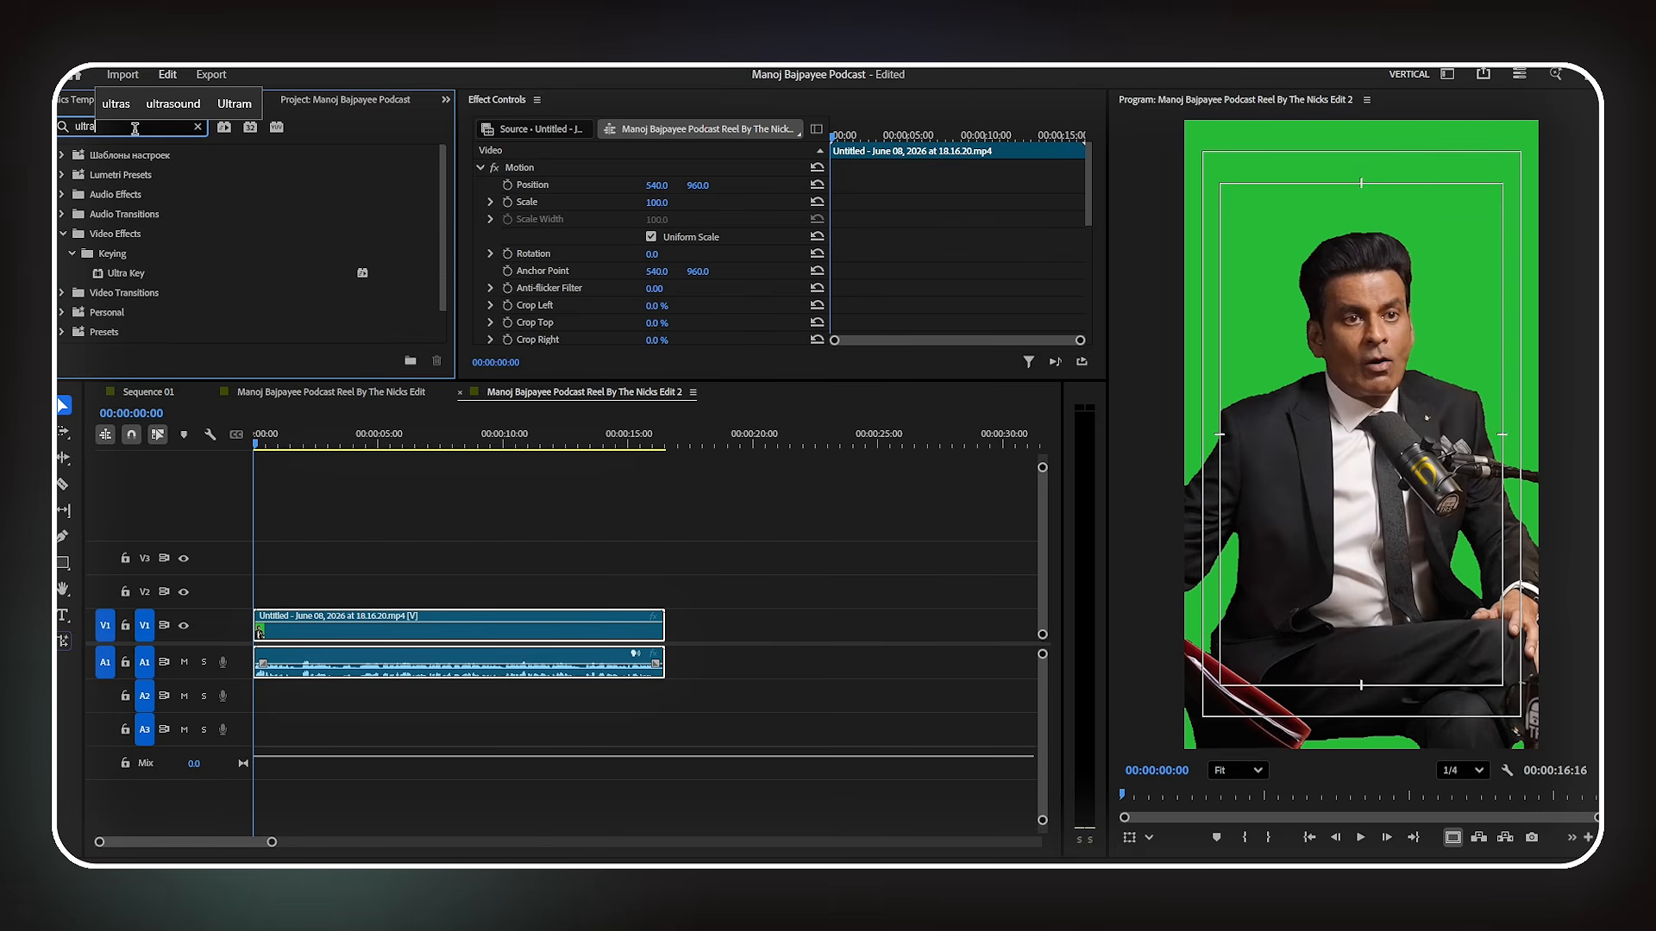
left_click(134, 276)
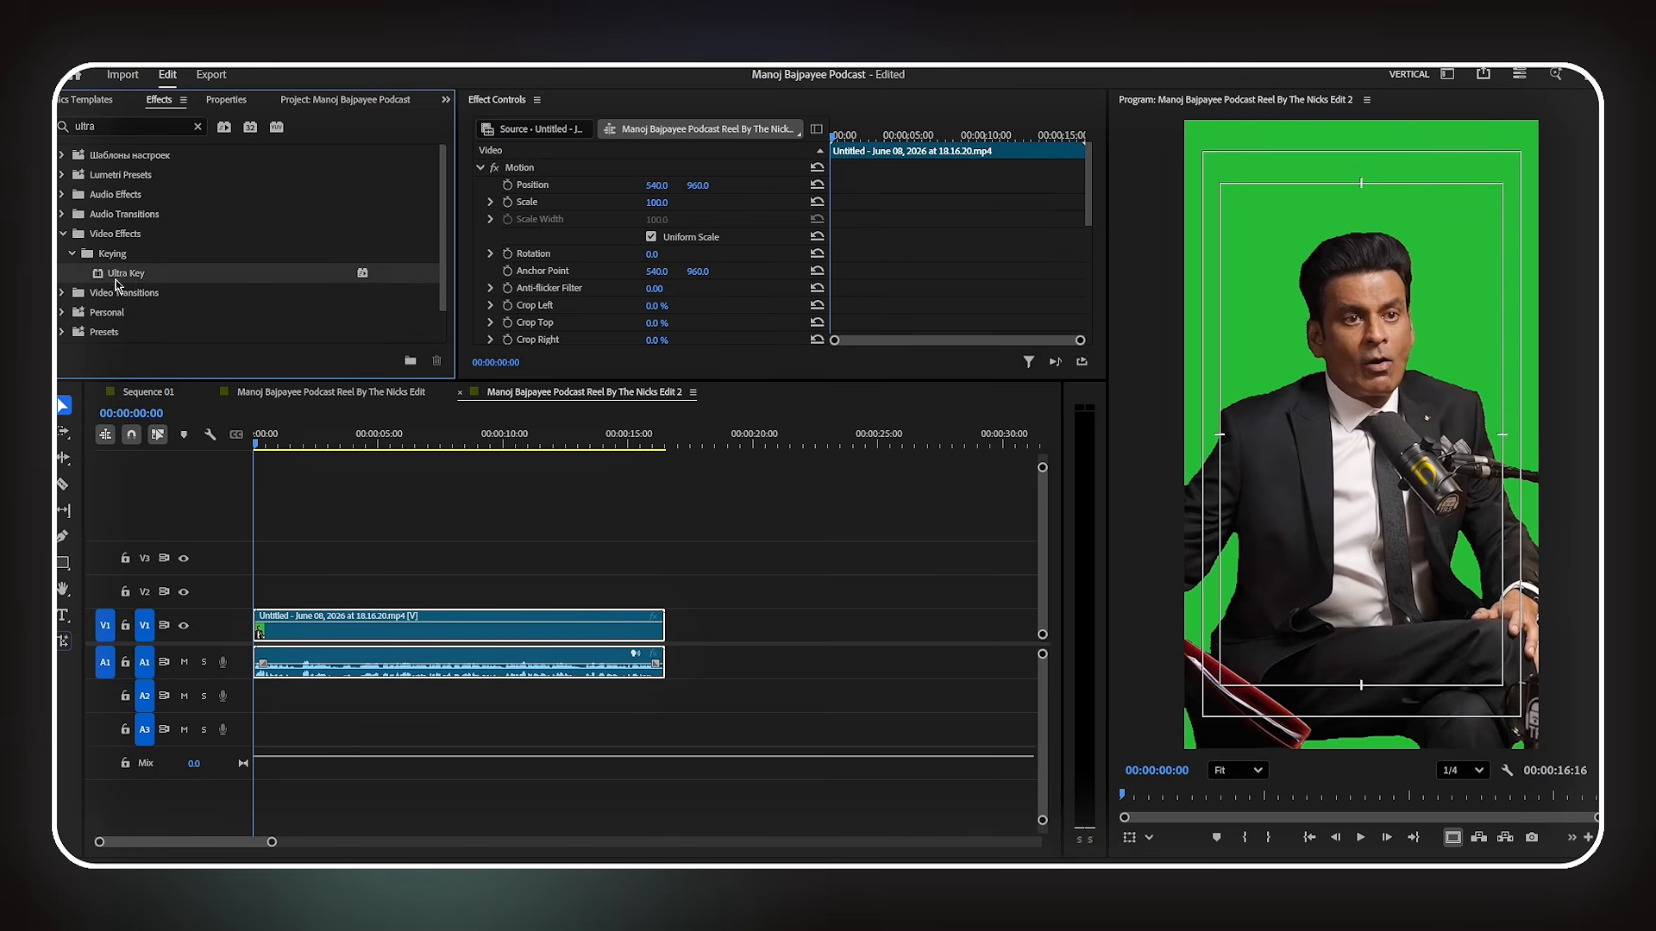
left_click_drag(268, 458, 344, 626)
- Sample the green background behind the speaker as the Ultra Key key color
scroll(714, 266, "down", 1)
scroll(714, 266, "down", 6)
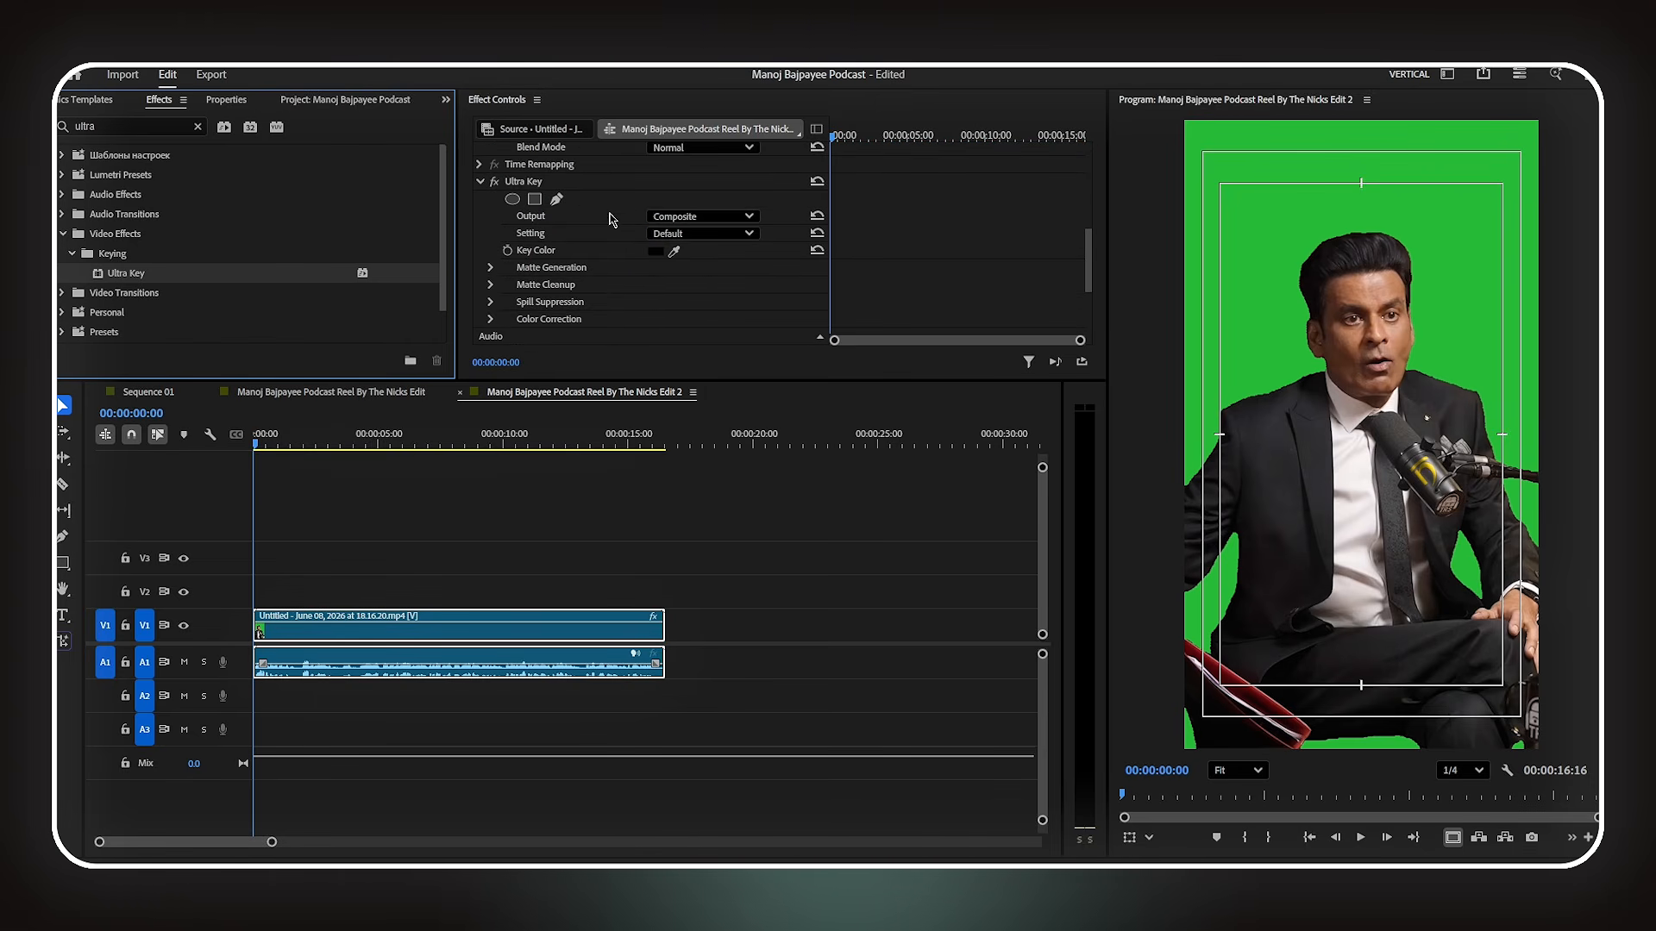
left_click(673, 251)
left_click(1252, 204)
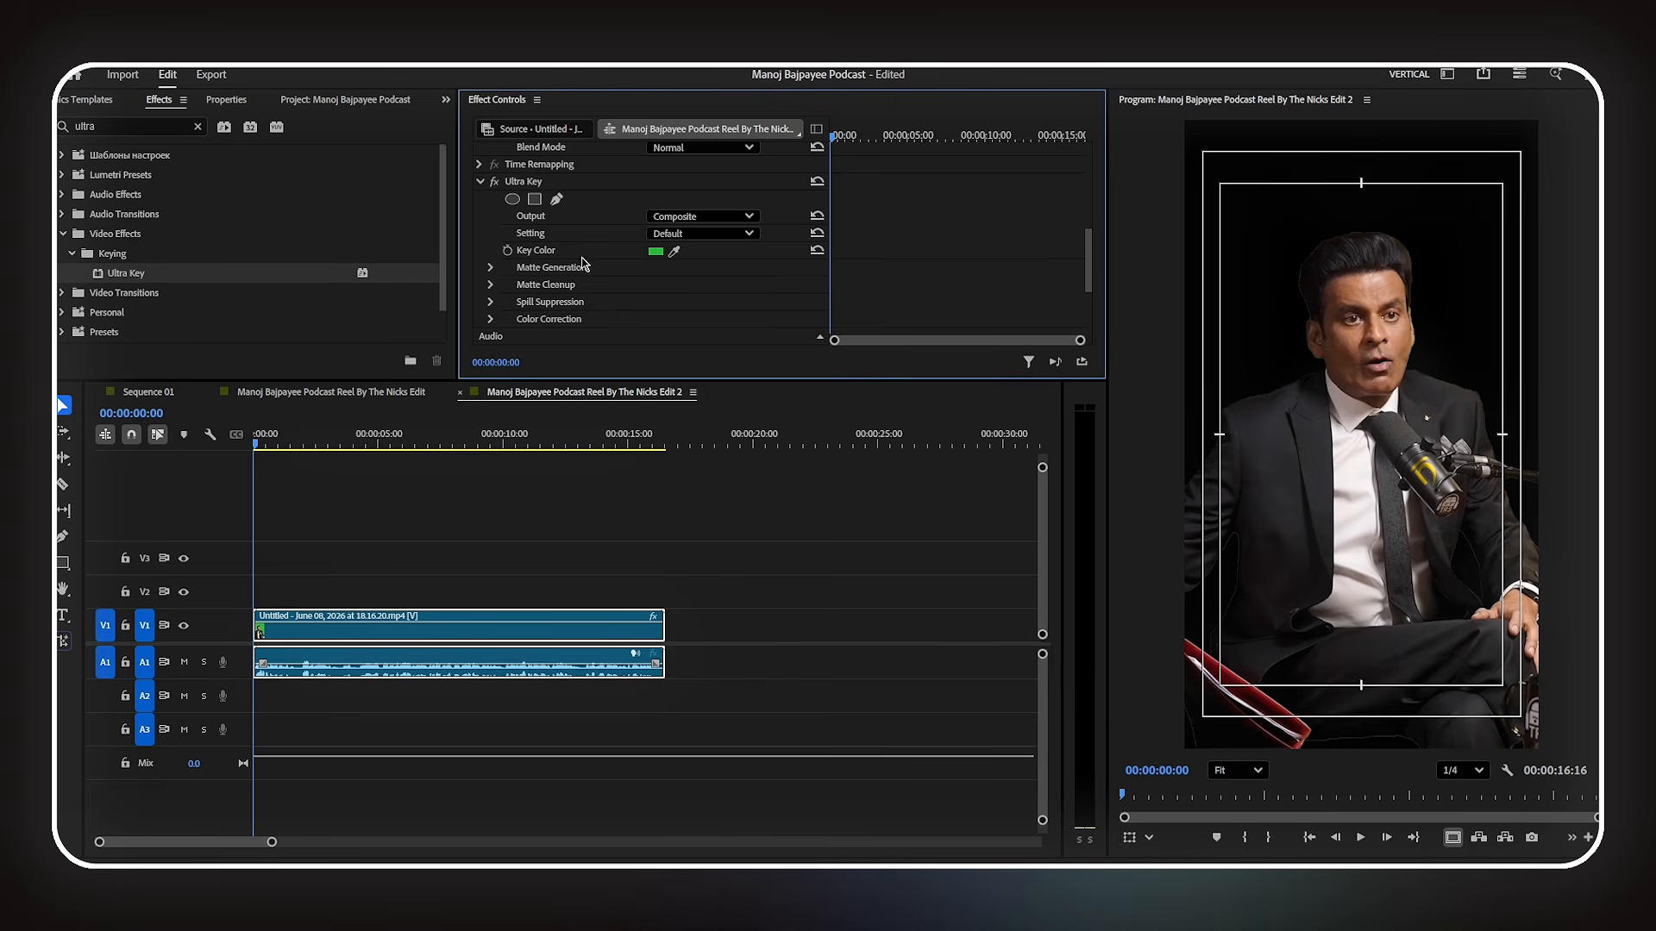
- Set Ultra Key's Matte Cleanup values for Choke, Soften and Contrast to 6 each
left_click(490, 285)
scroll(695, 282, "down", 2)
left_click_drag(661, 236, 670, 273)
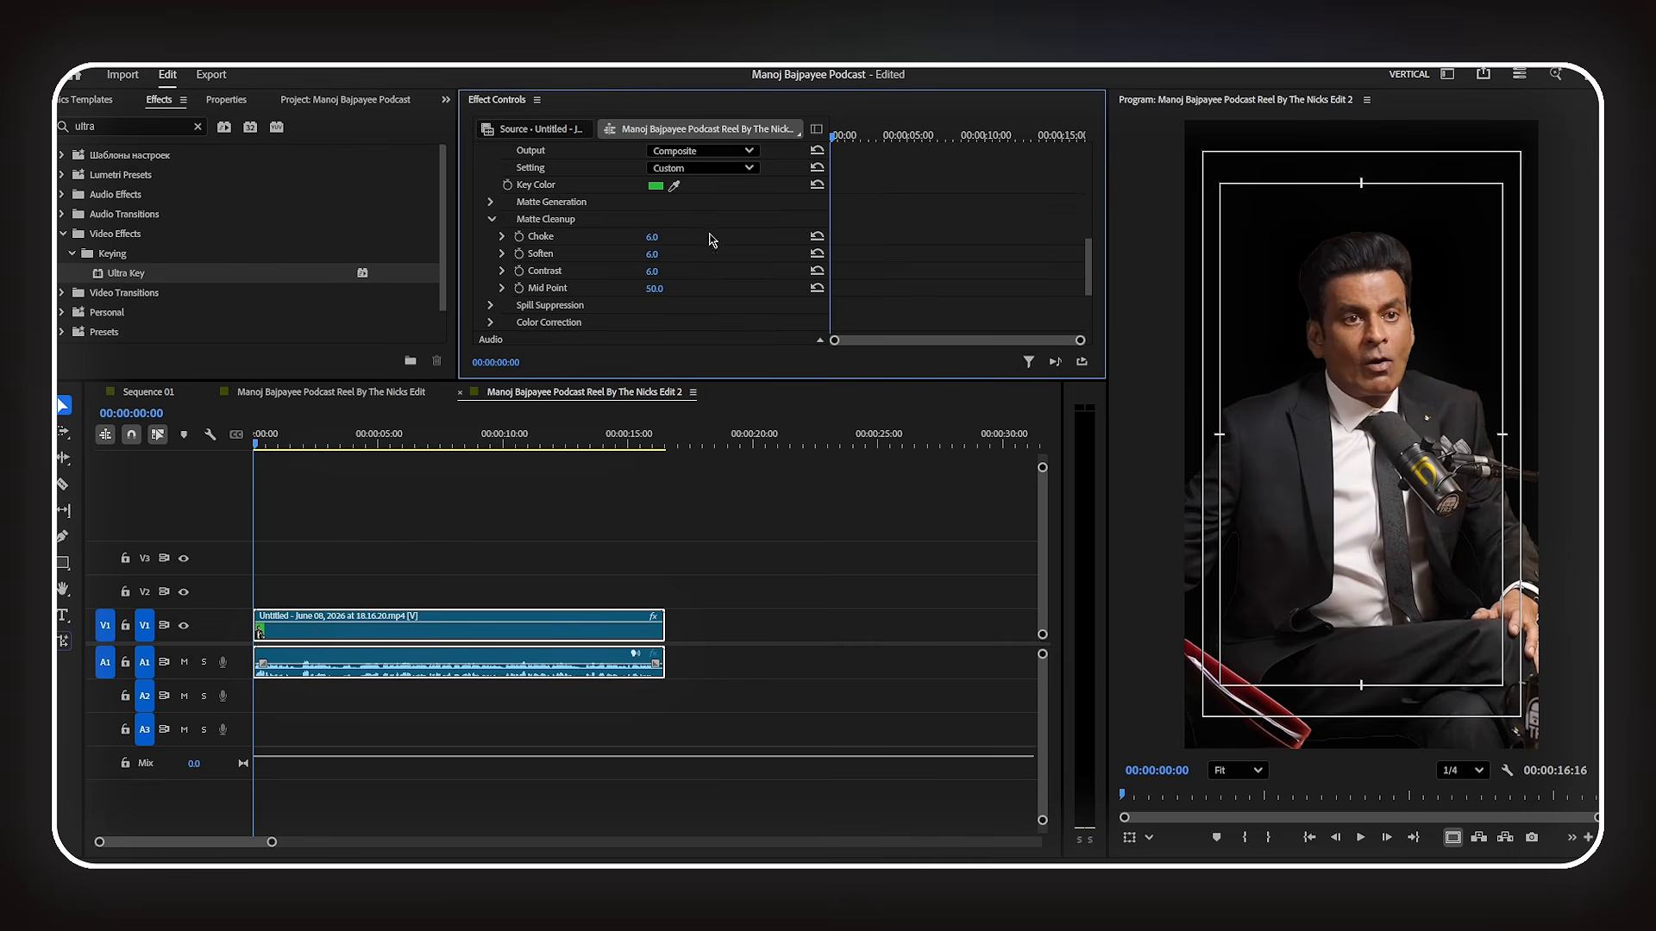
- Move the keyed video clip up to V2 and enlarge the video track area of the timeline
left_click(476, 557)
left_click_drag(301, 639, 301, 604)
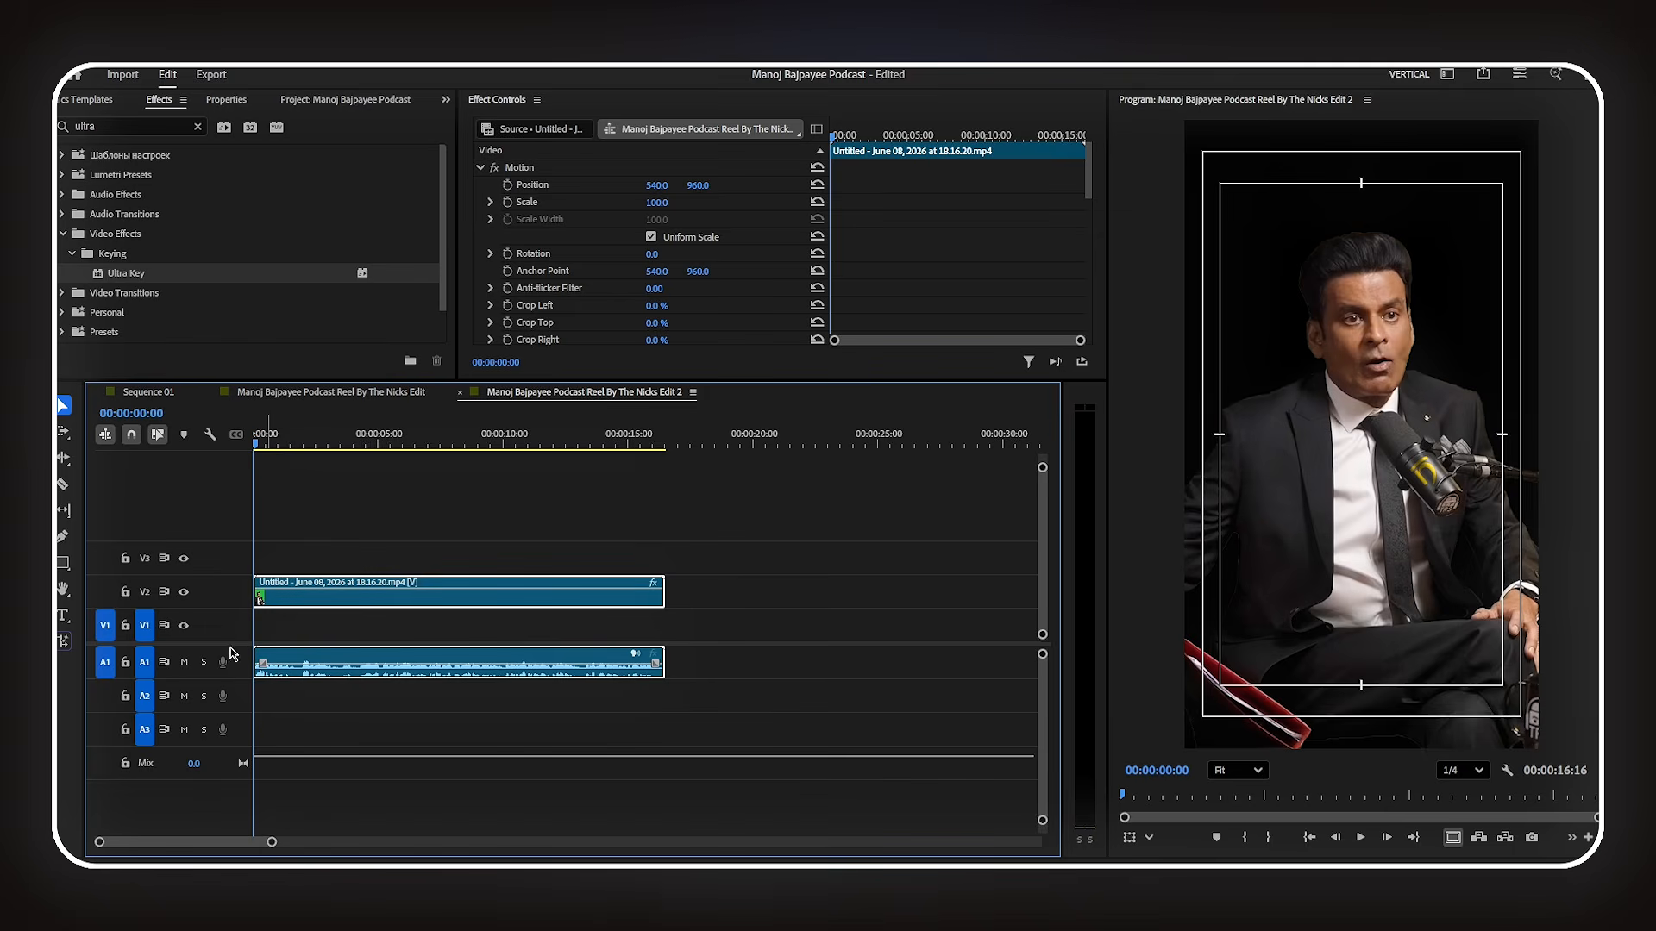
left_click_drag(234, 645, 227, 711)
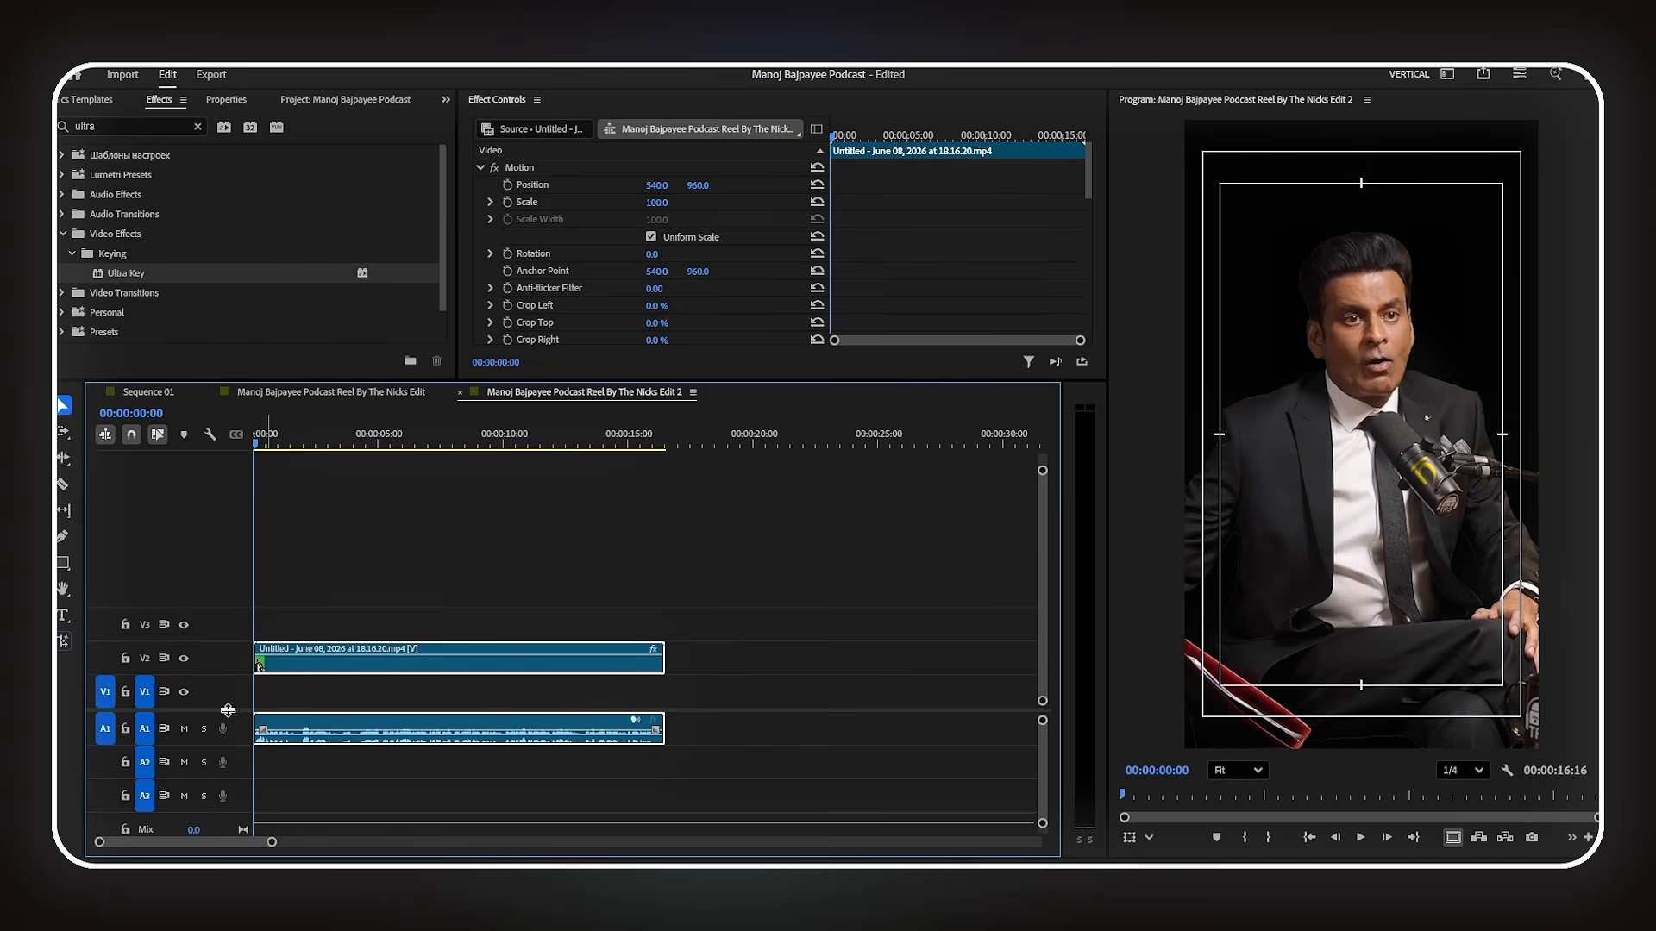
- Select the red color matte in the project bin
left_click(226, 101)
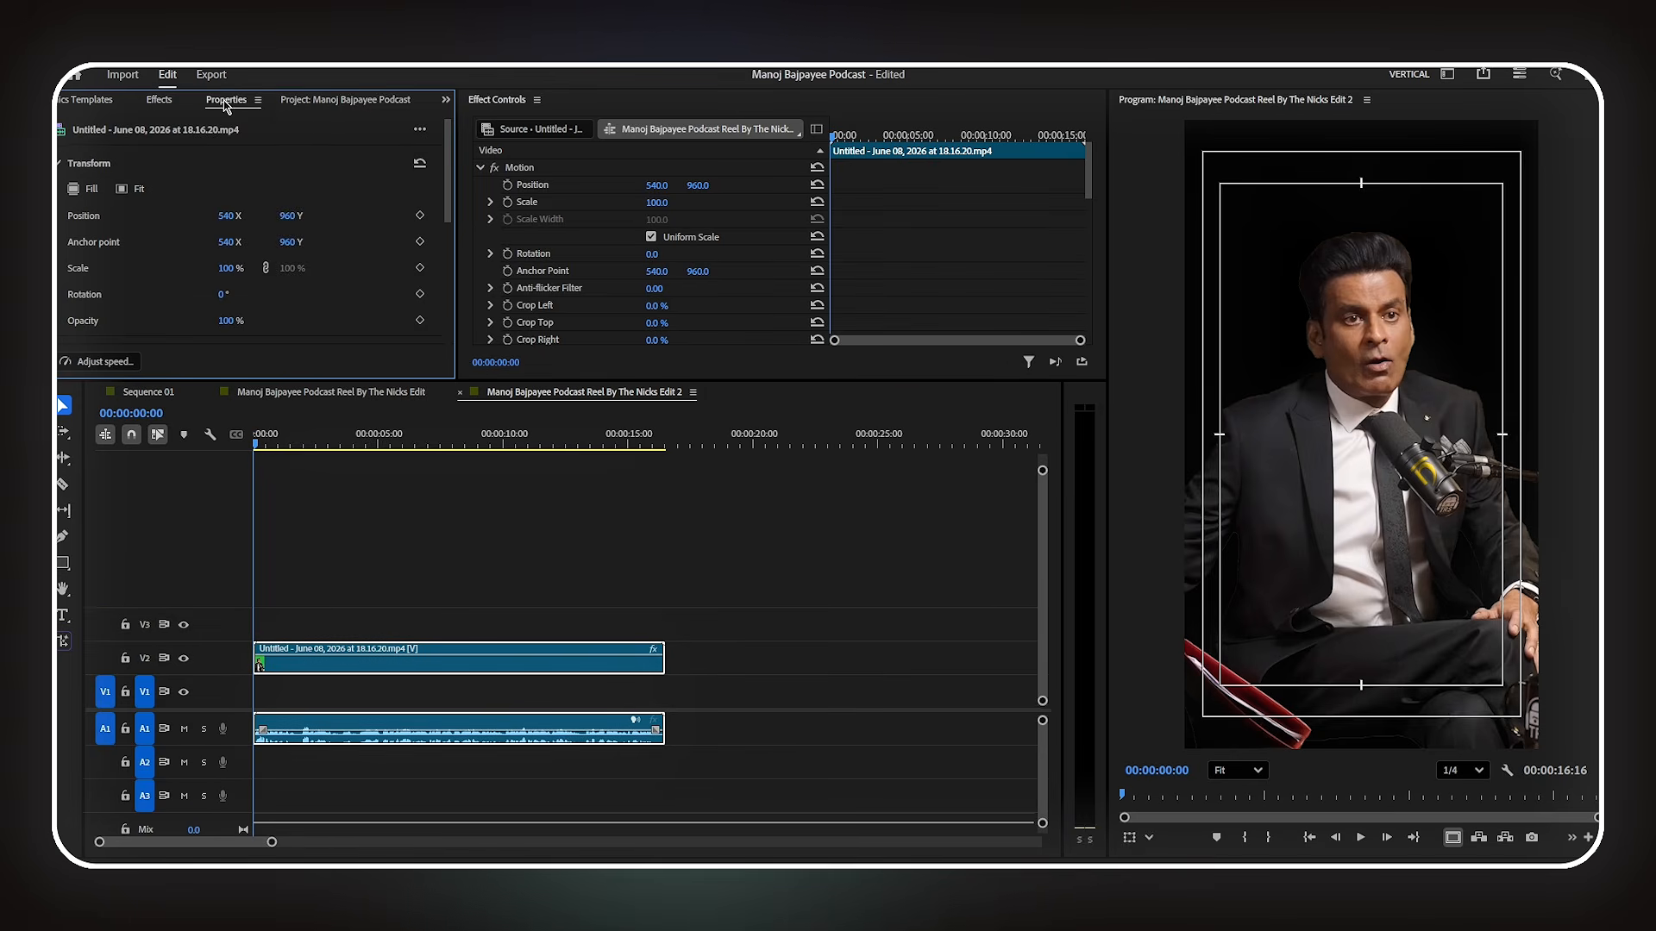
left_click(331, 102)
scroll(199, 265, "down", 2)
left_click(133, 213)
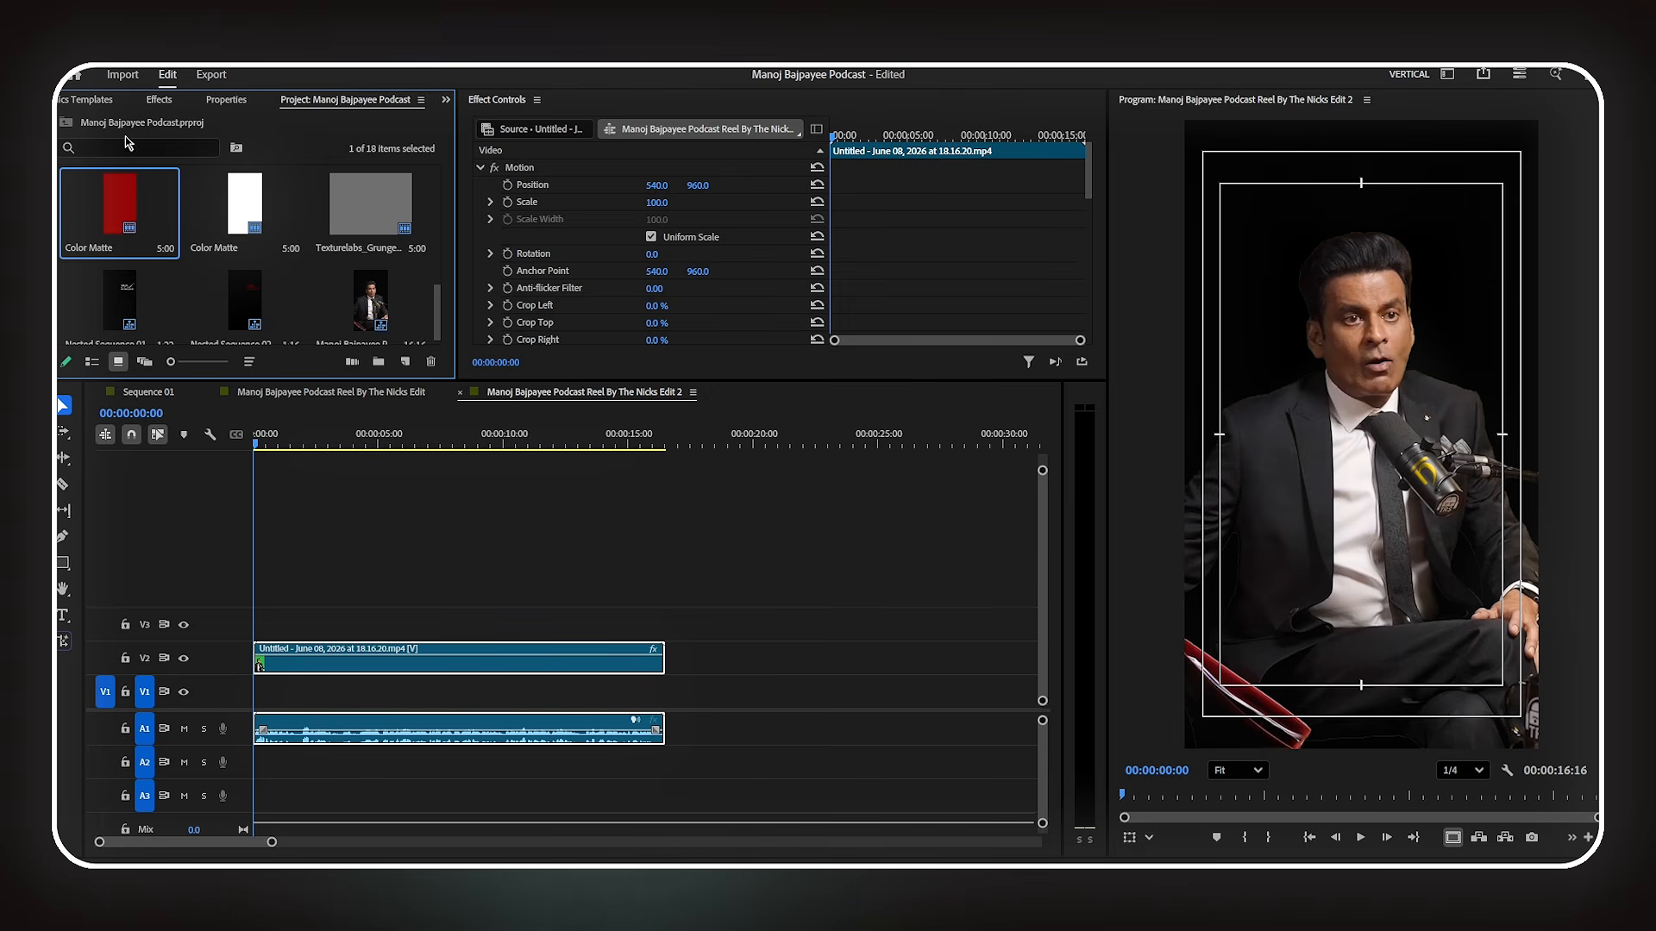
- Try to create a new 1080 × 1920 color matte in dark red 920000
left_click(404, 361)
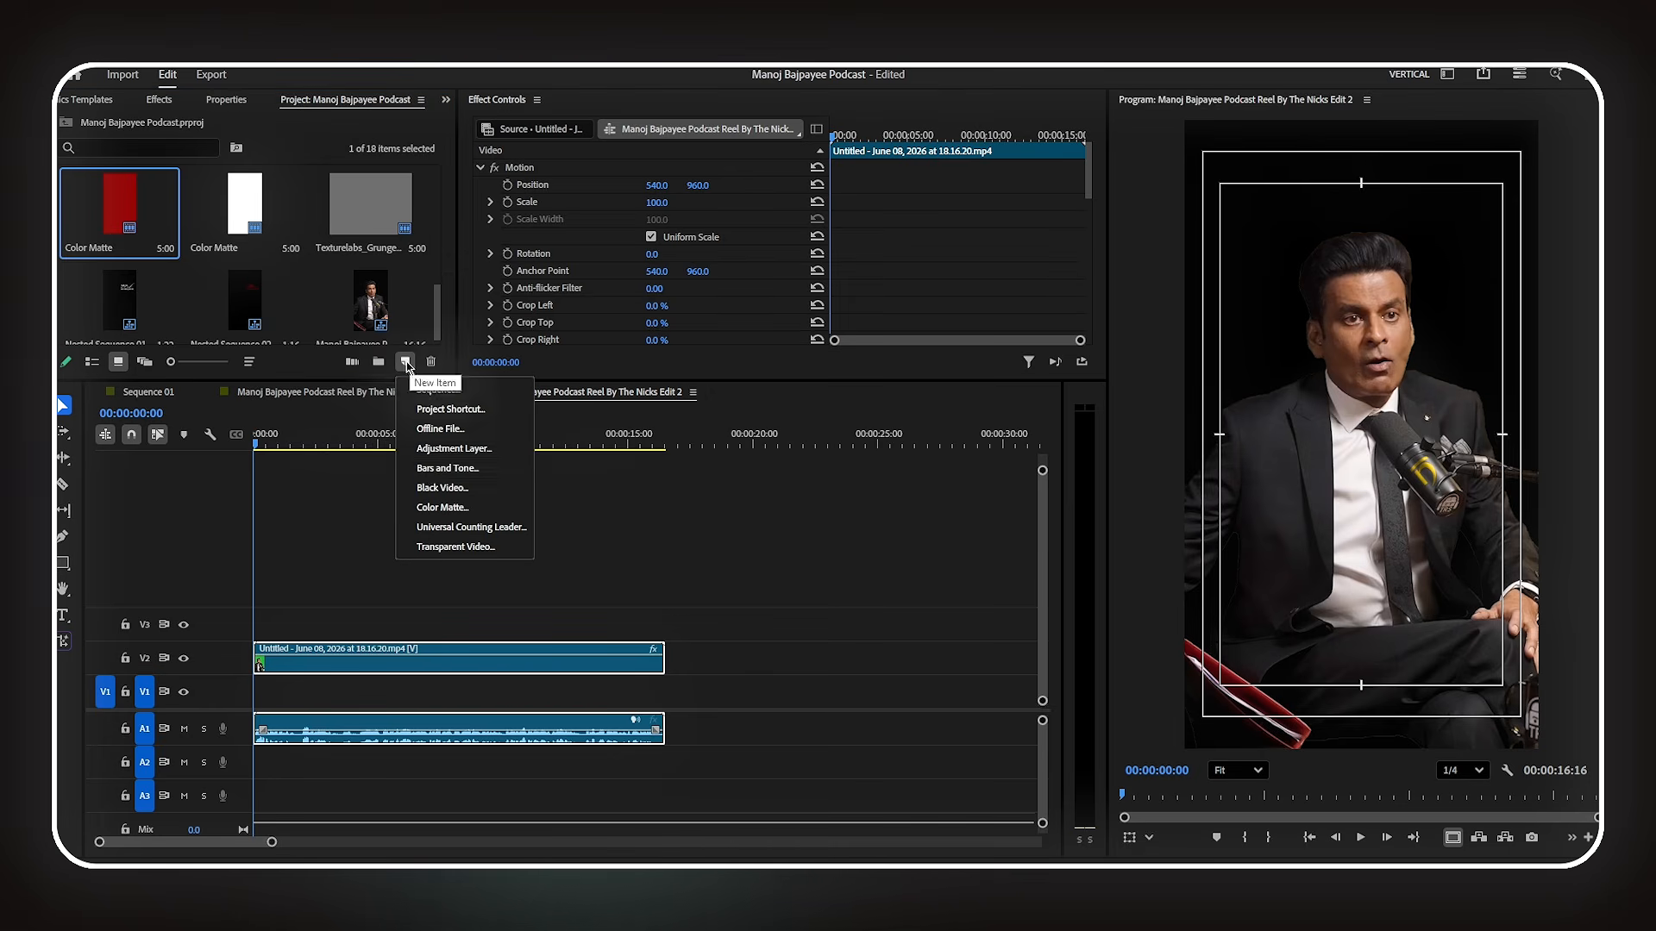
left_click(445, 507)
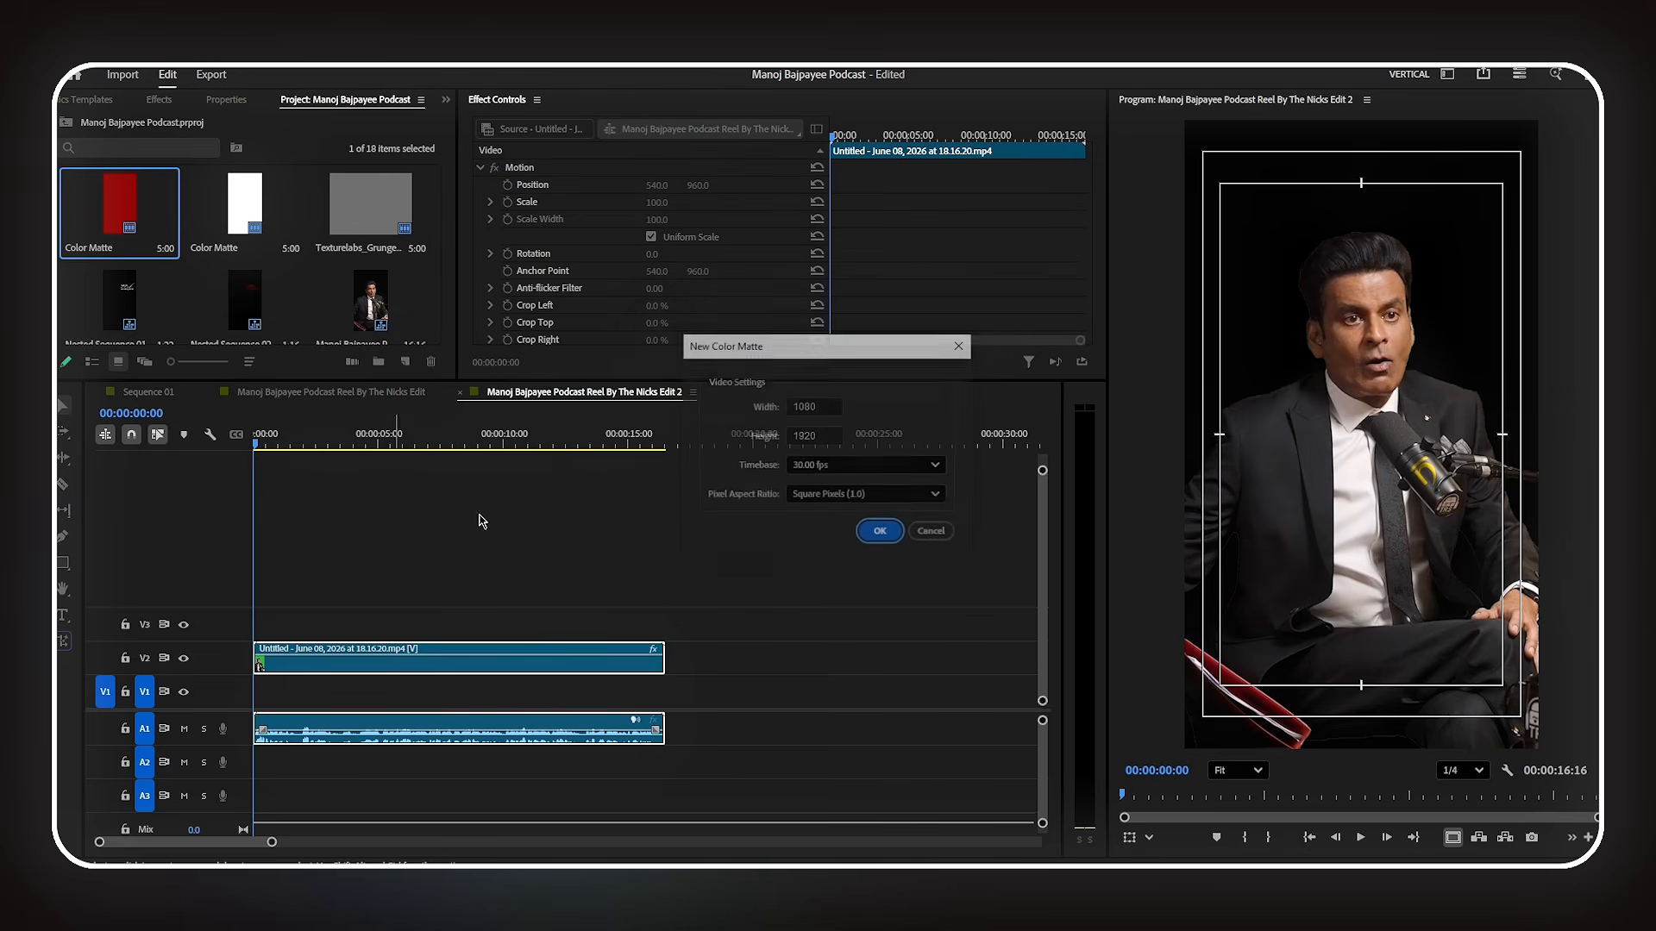
left_click(885, 533)
mouse_move(824, 425)
left_mouse_down()
mouse_move(816, 480)
mouse_move(828, 423)
mouse_move(851, 452)
left_mouse_up()
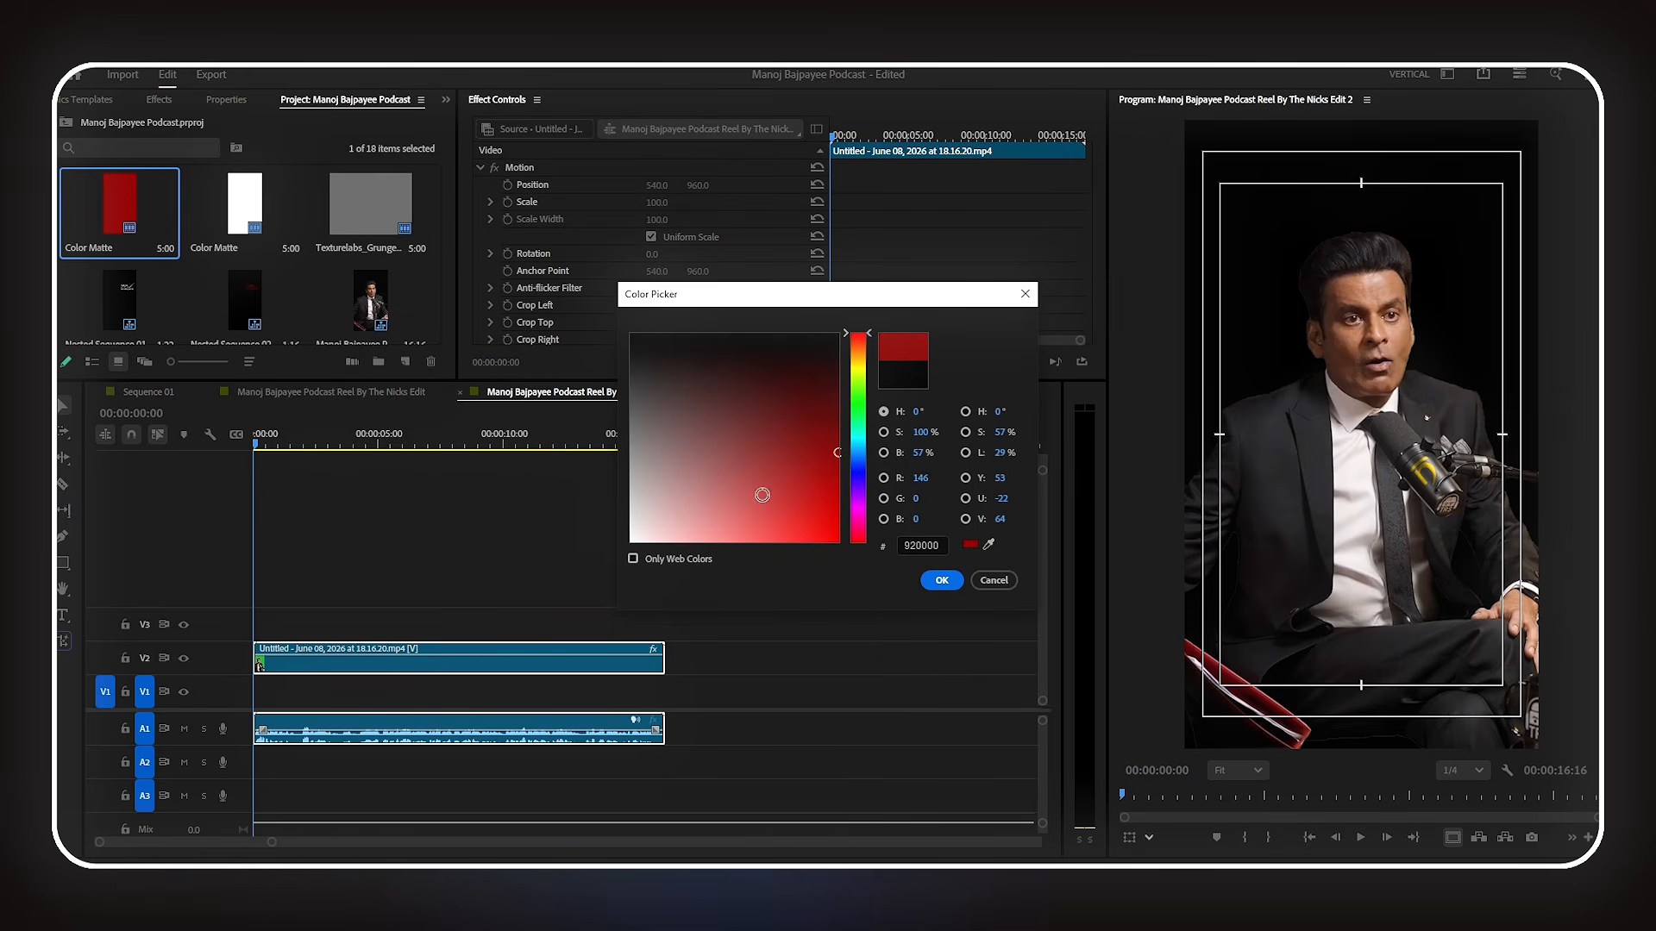
left_click(941, 580)
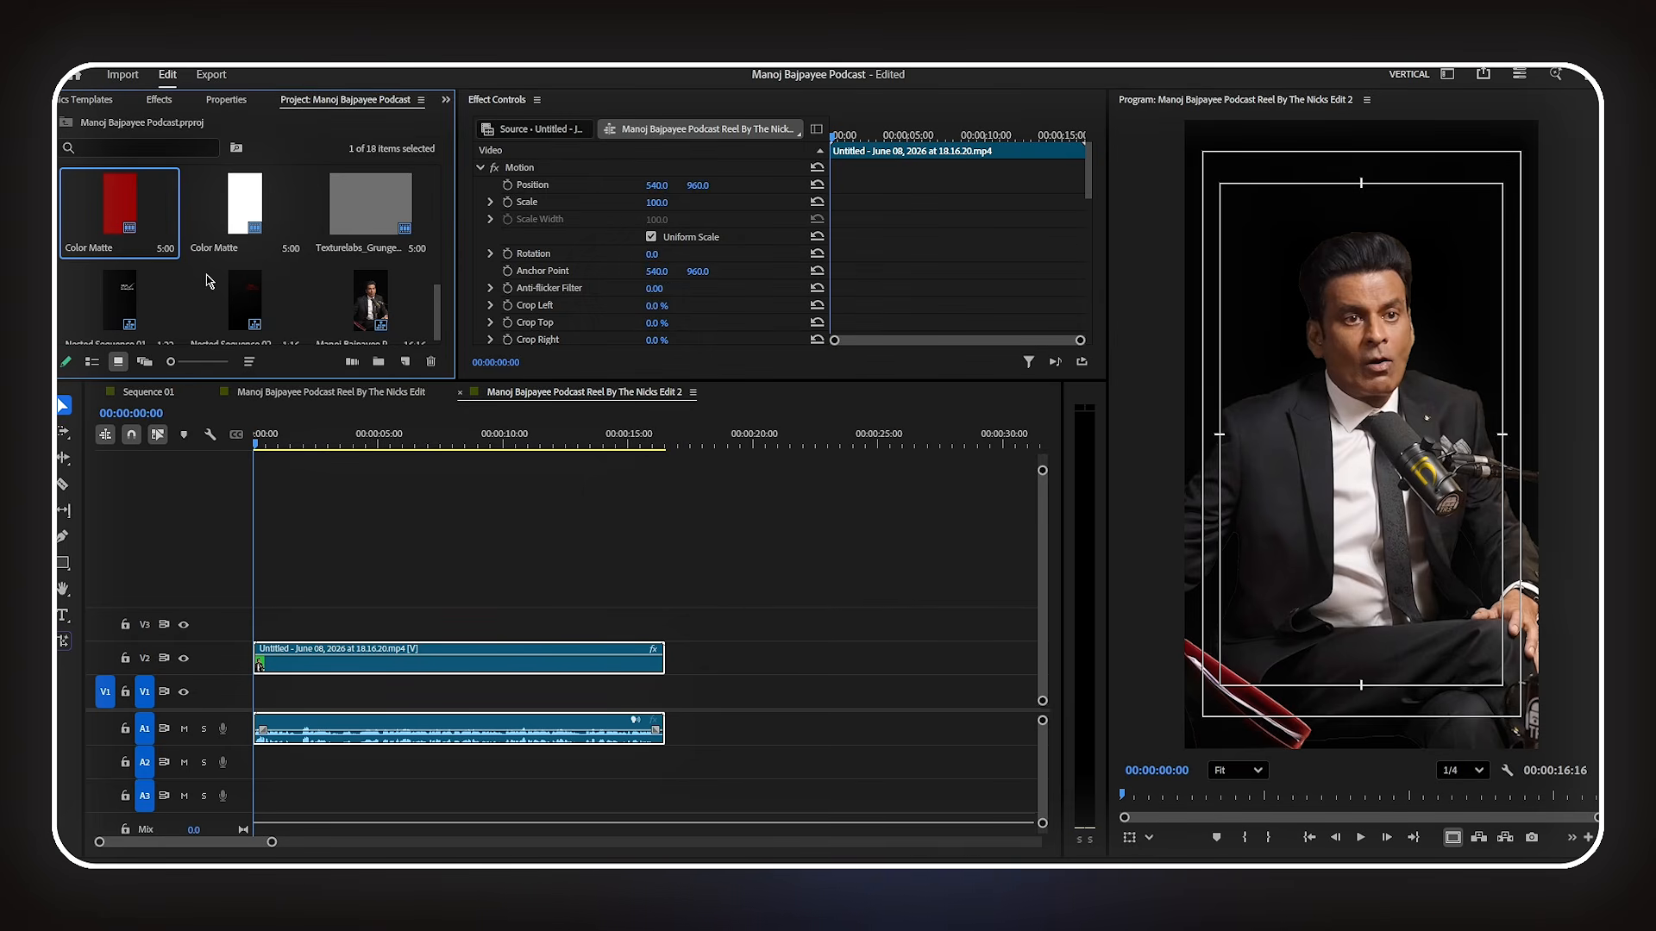
- Place the red color matte at the start of V1, beneath the keyed clip
left_click_drag(224, 406, 257, 677)
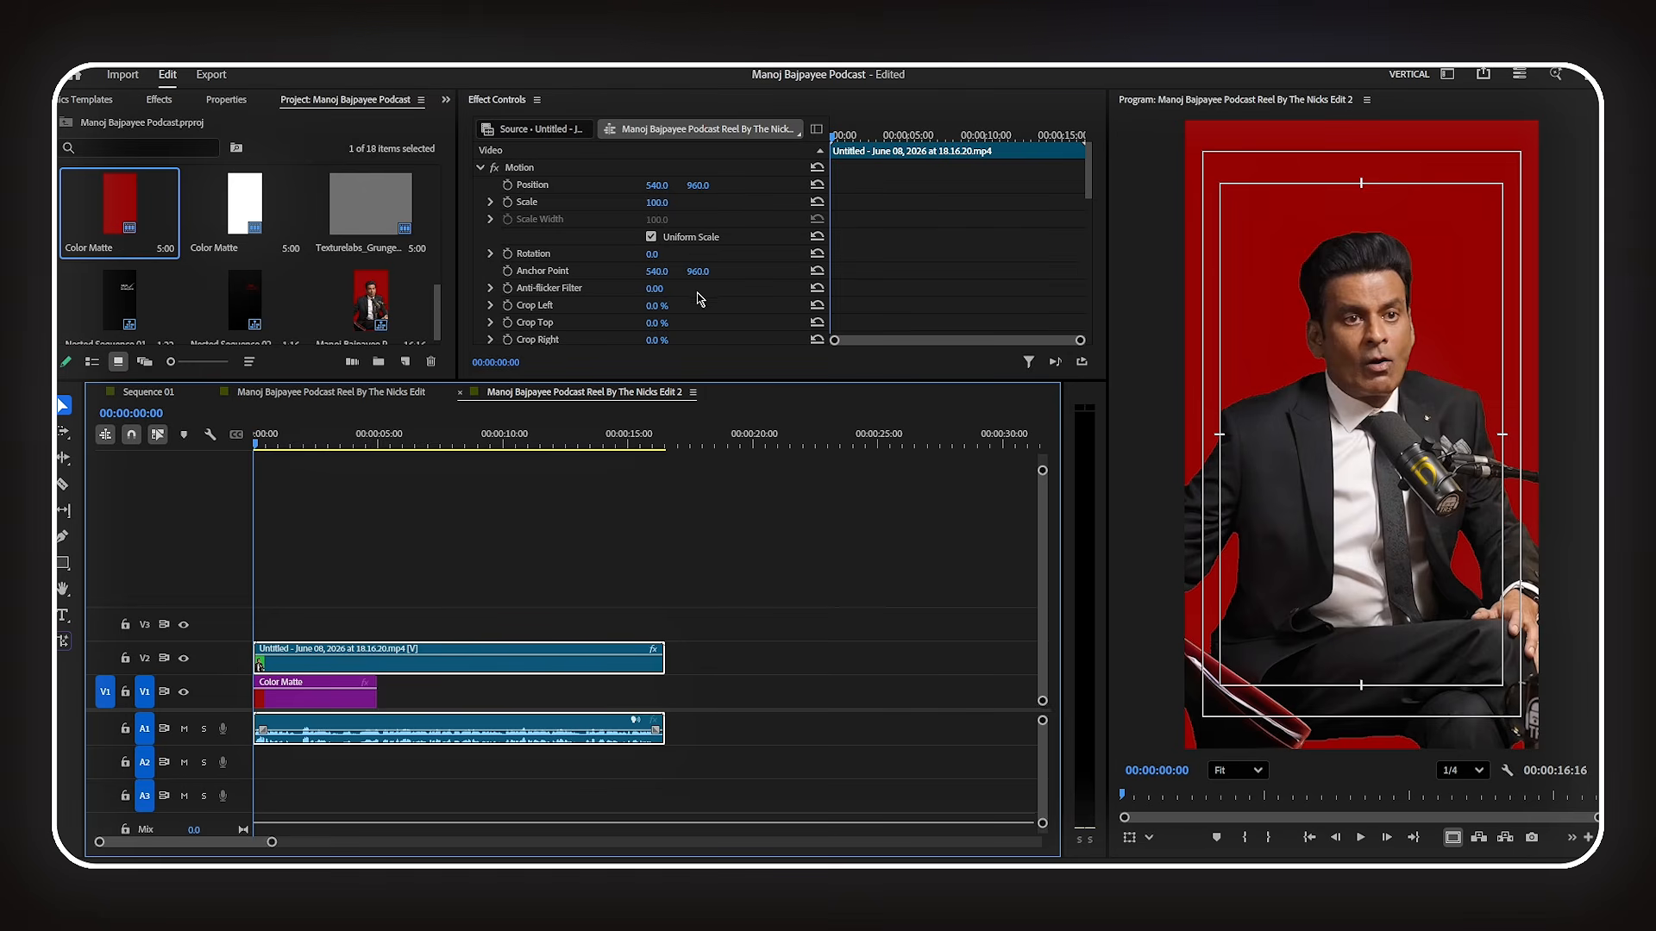
- Set the keyed clip's Matte Cleanup Choke, Soften and Contrast to 13 each
scroll(690, 275, "down", 10)
left_click(654, 237)
type("13")
left_click(653, 254)
type("8")
left_click(669, 270)
type("3")
key("Return")
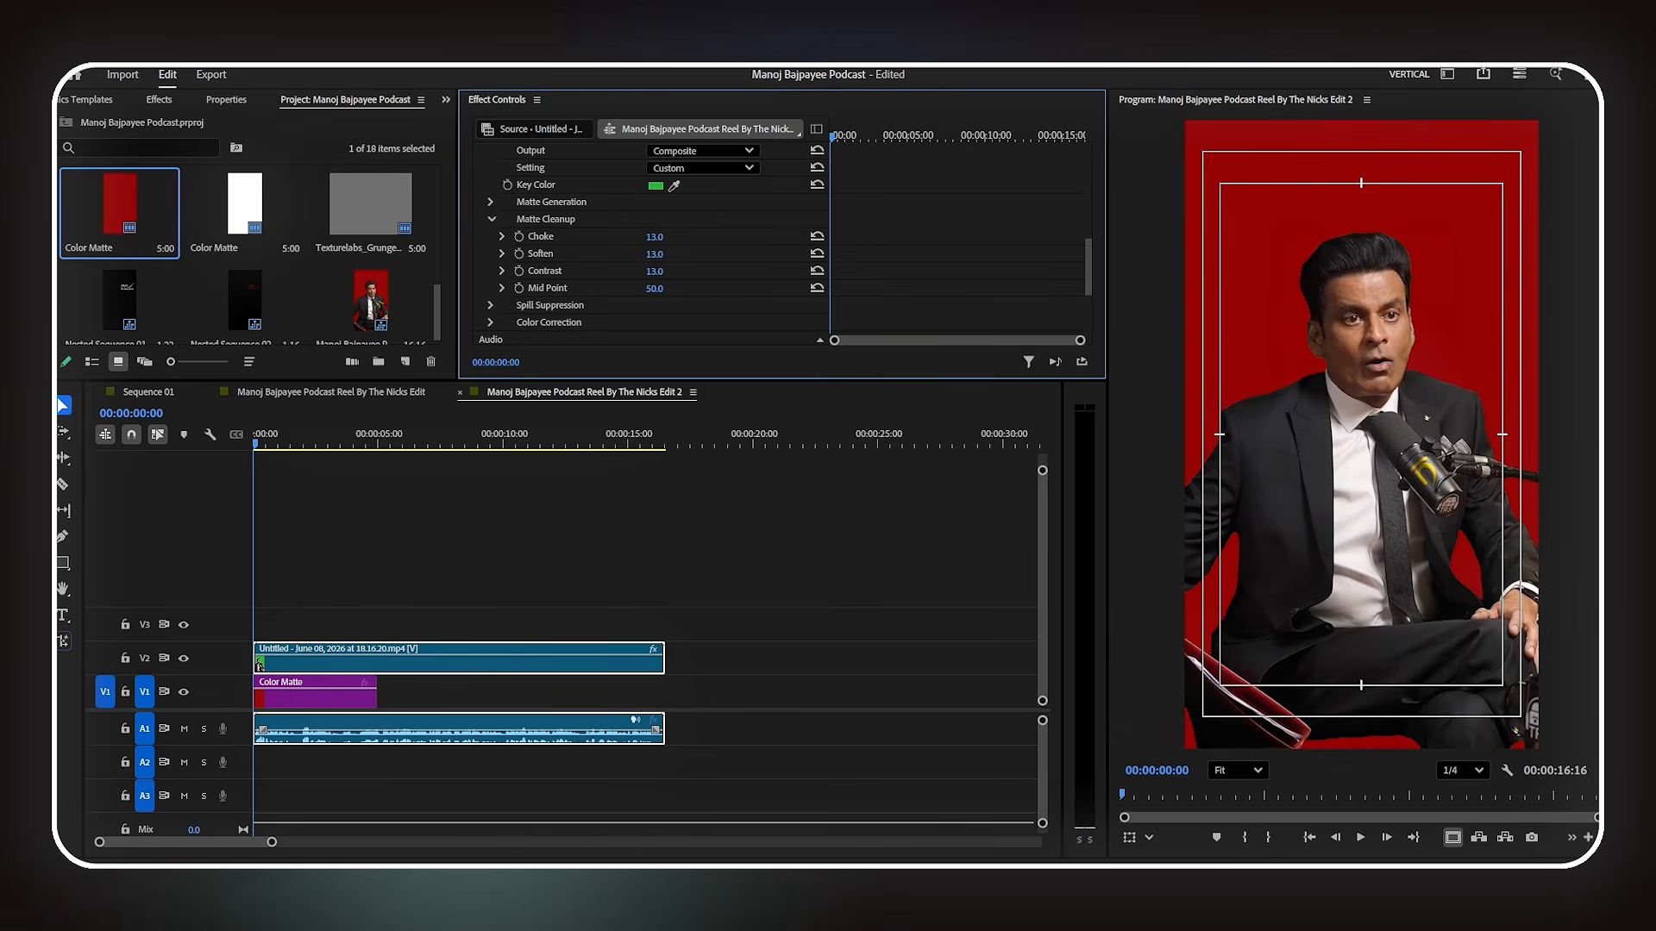
- Split the clips on all tracks at 00:00:01:28 and delete the part of the color matte after the cut
scroll(266, 680, "up", 7)
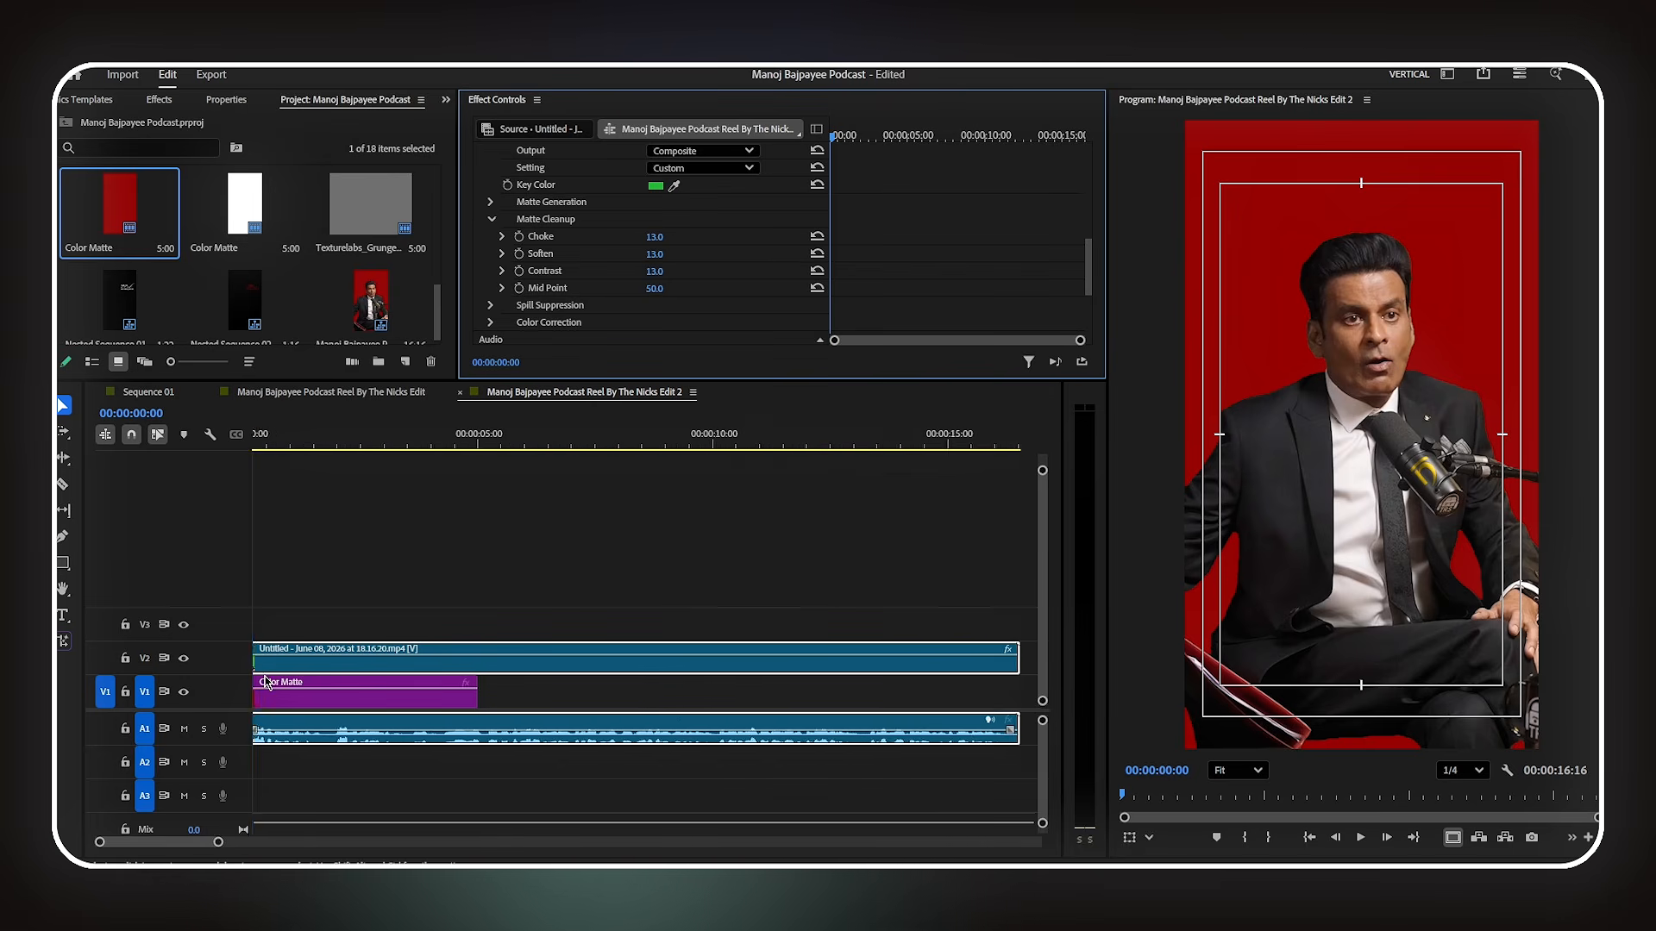
left_click(334, 550)
key("space")
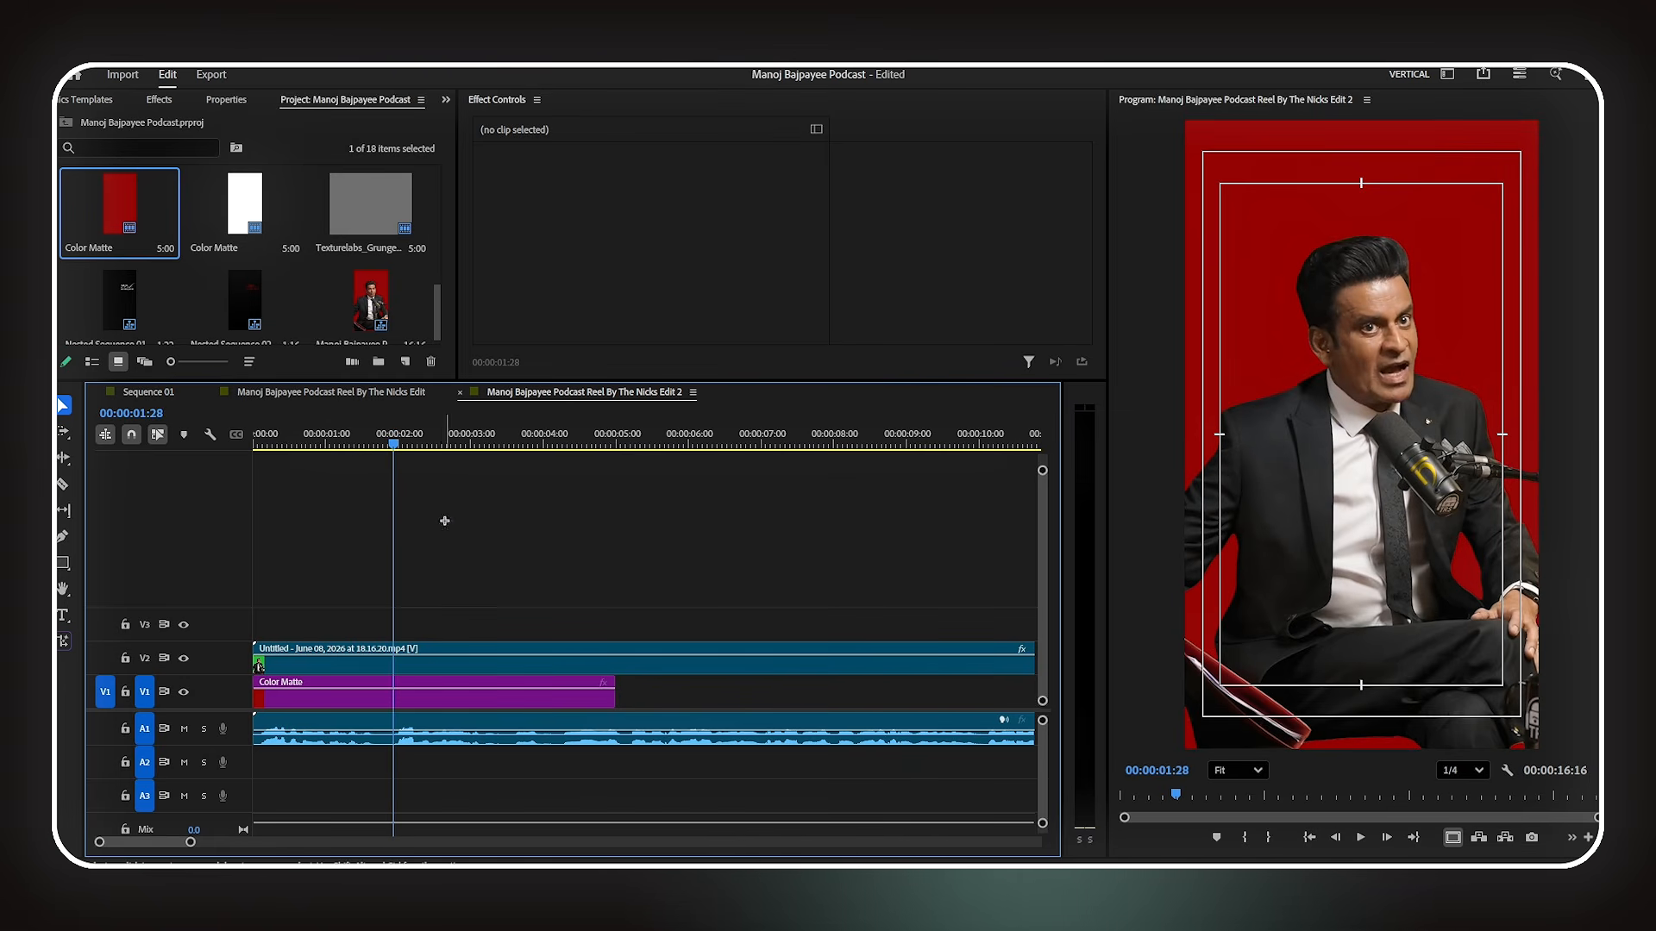
left_click_drag(444, 516, 432, 776)
key("ctrl+k")
left_click(455, 694)
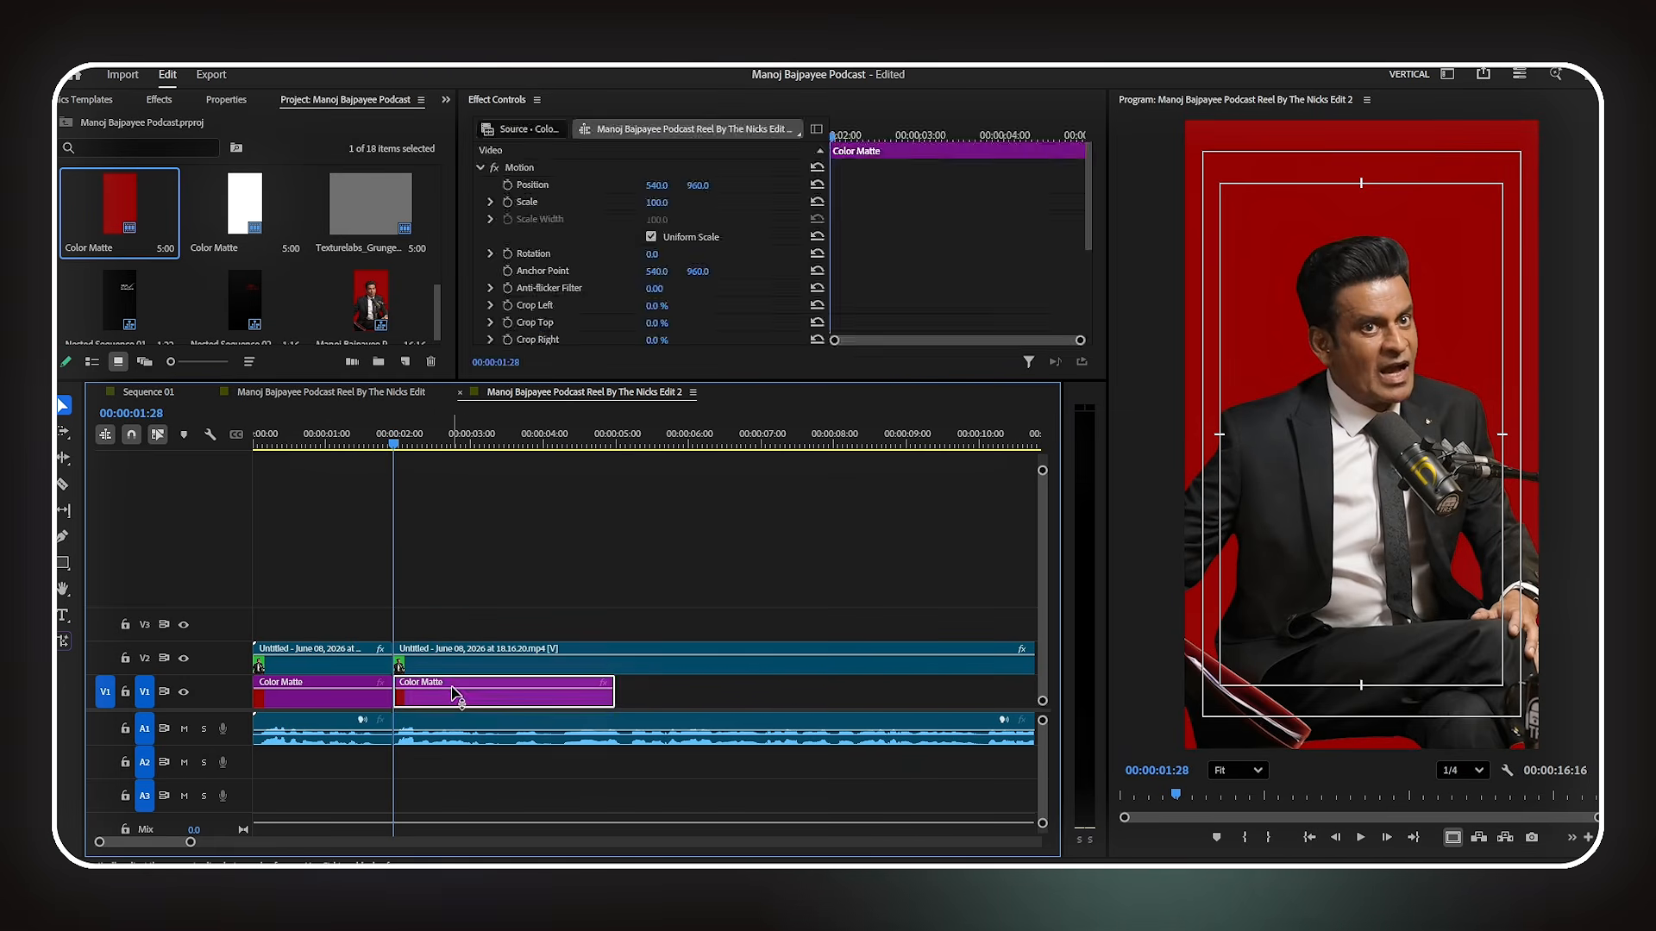
key("Delete")
- Scale the first segment of the keyed clip to 88 at position 394, 1082, and move it up to V3
left_click_drag(386, 438, 322, 463)
left_click(350, 666)
left_click_drag(662, 202, 530, 187)
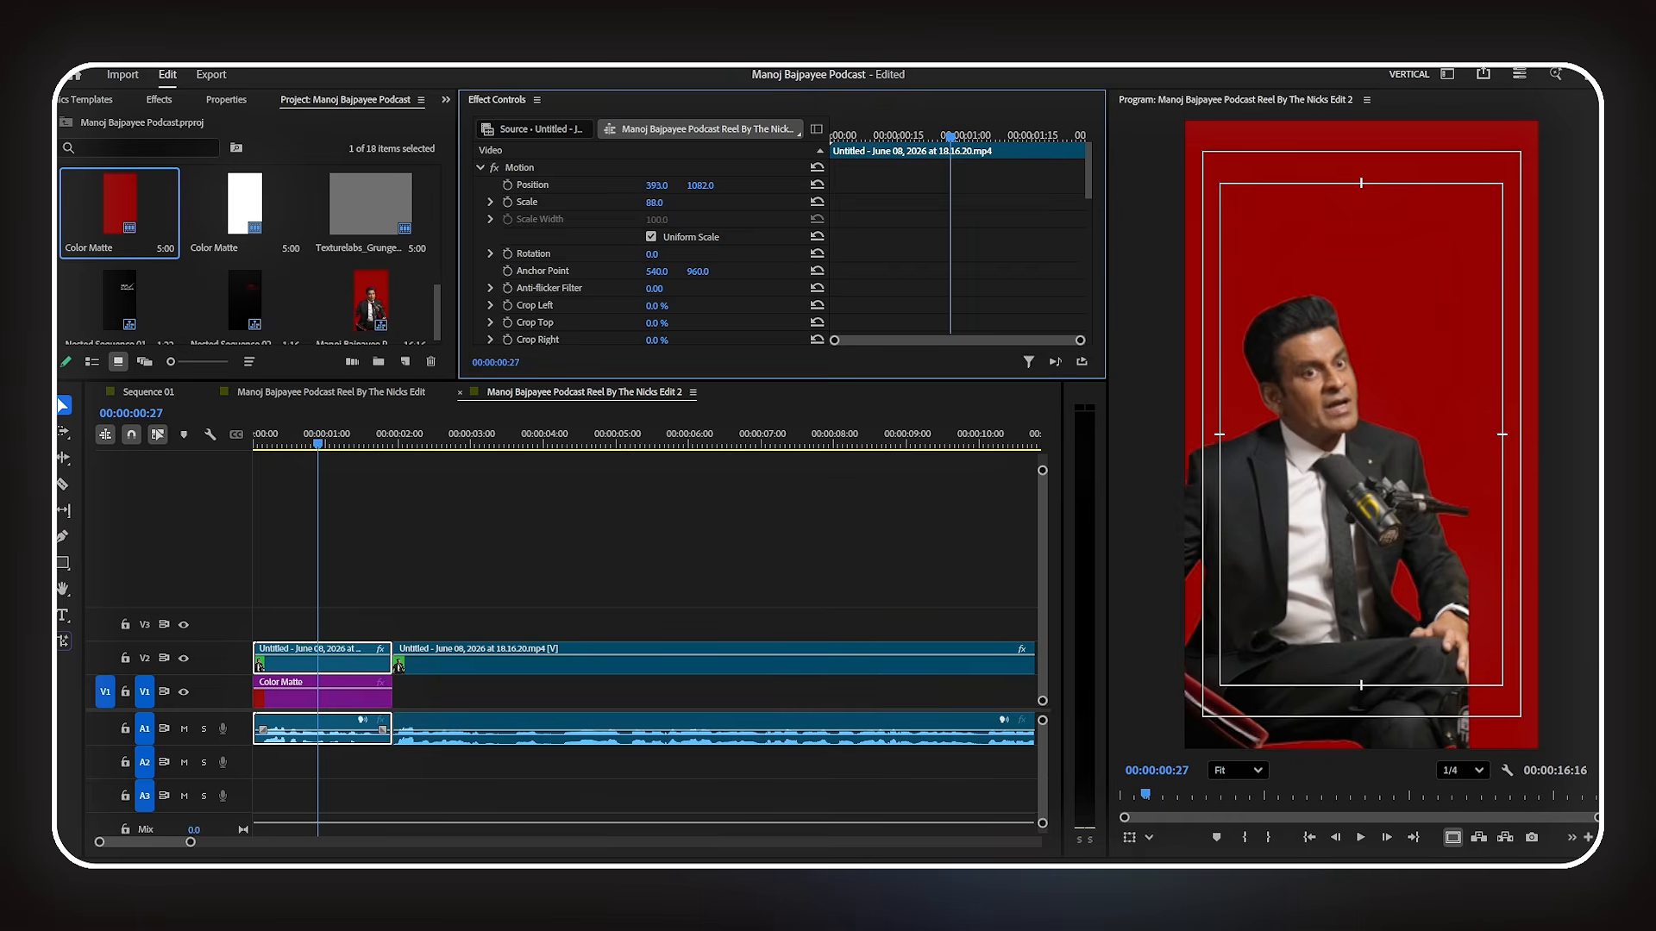
left_click_drag(369, 662, 373, 626)
- With the Type tool ready, switch to the caption file in Notepad and copy "All of us will make" from its first line
left_click(62, 617)
left_click(62, 617)
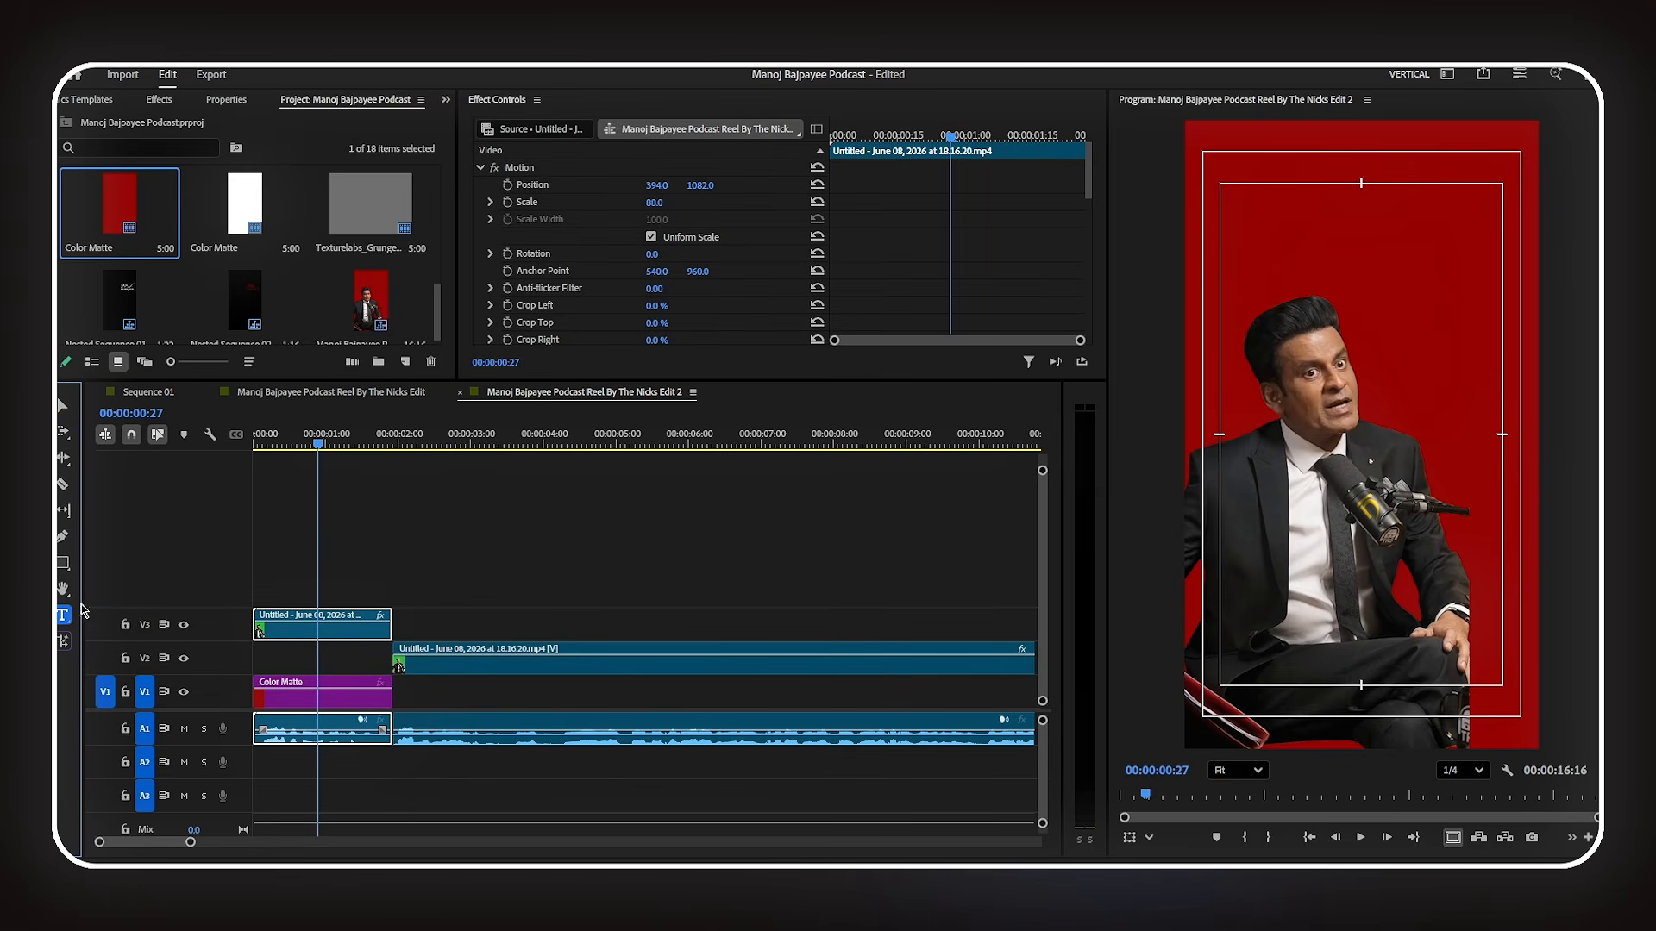
key("alt+Tab")
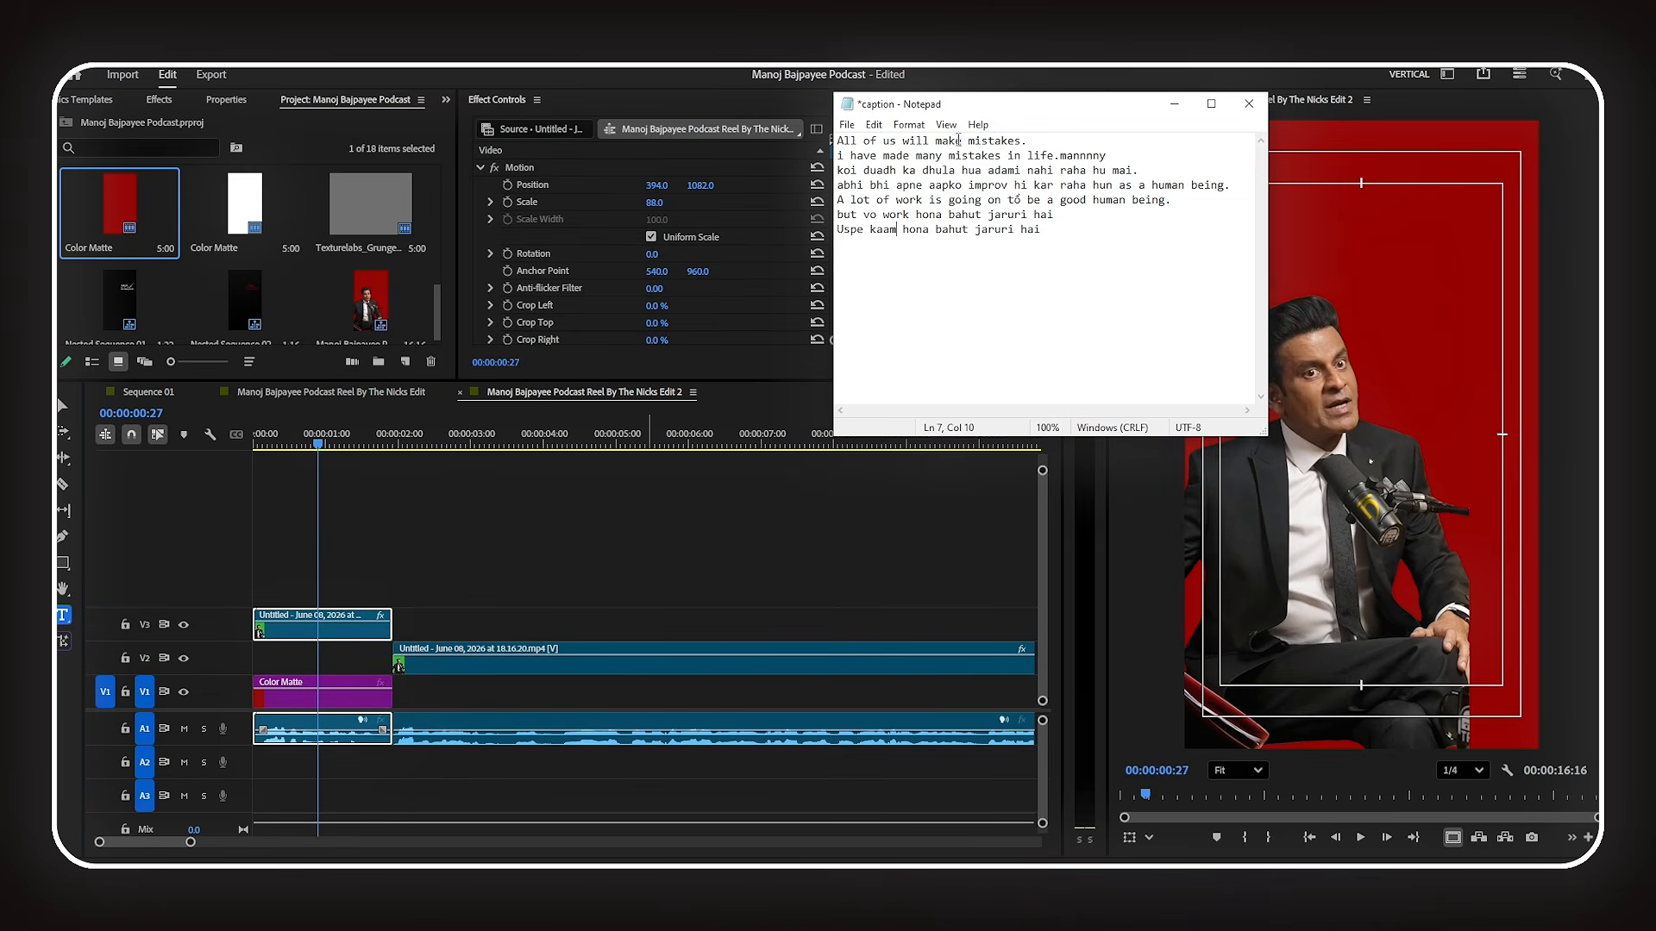
left_click_drag(963, 142, 829, 141)
key("ctrl+c")
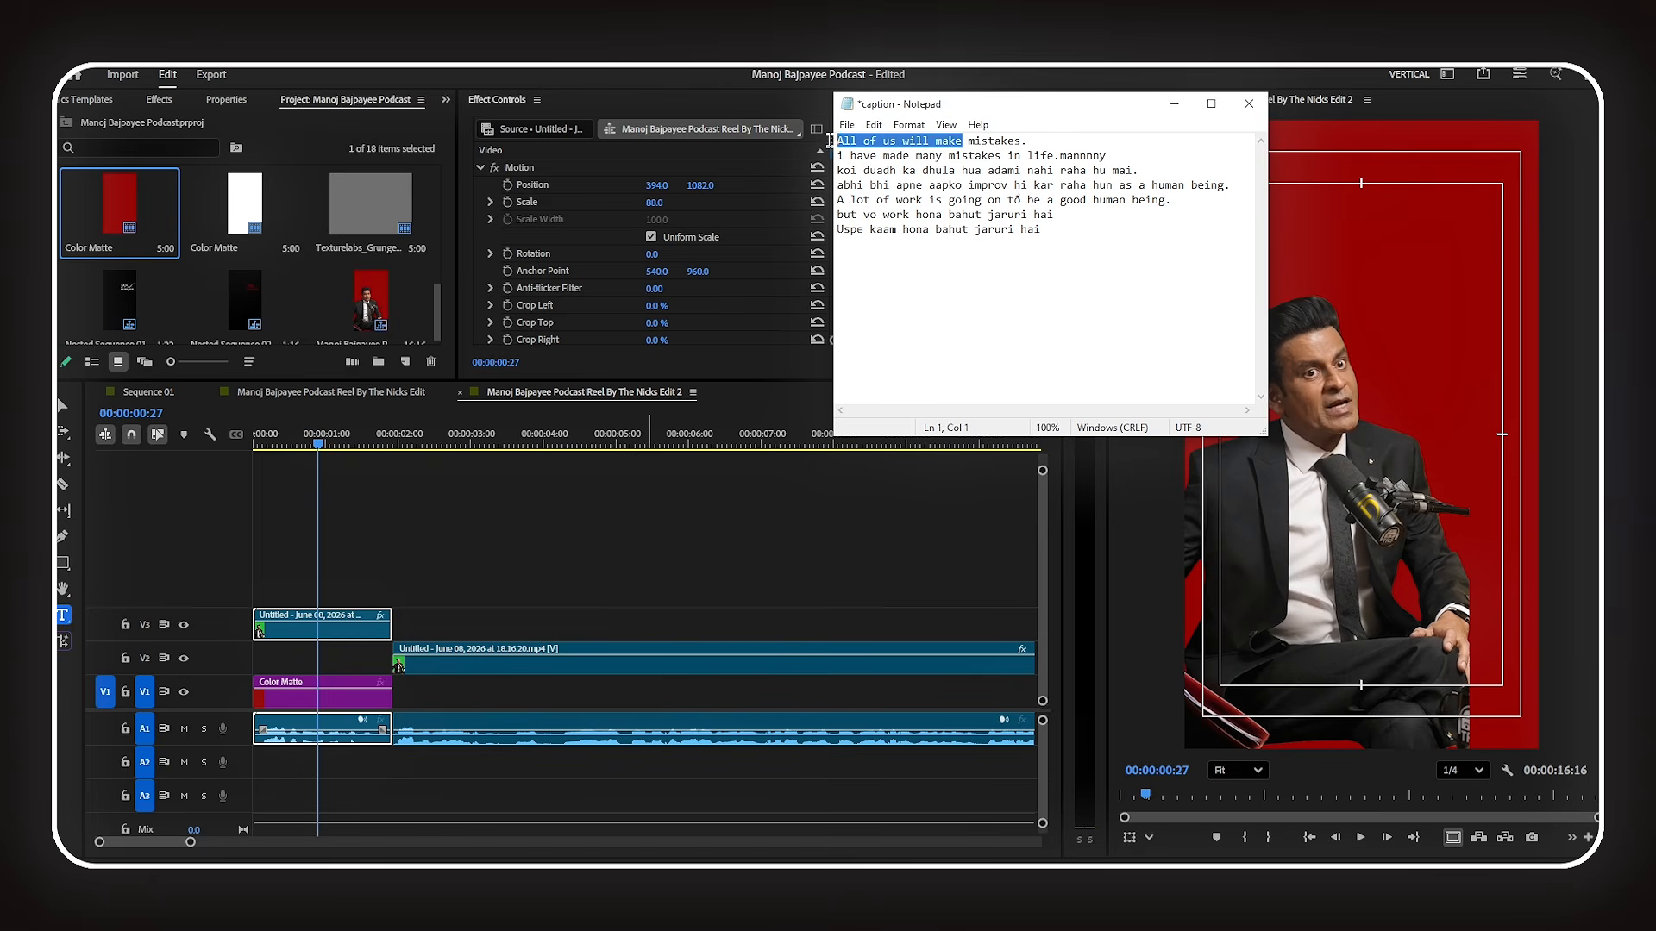
left_click(1174, 103)
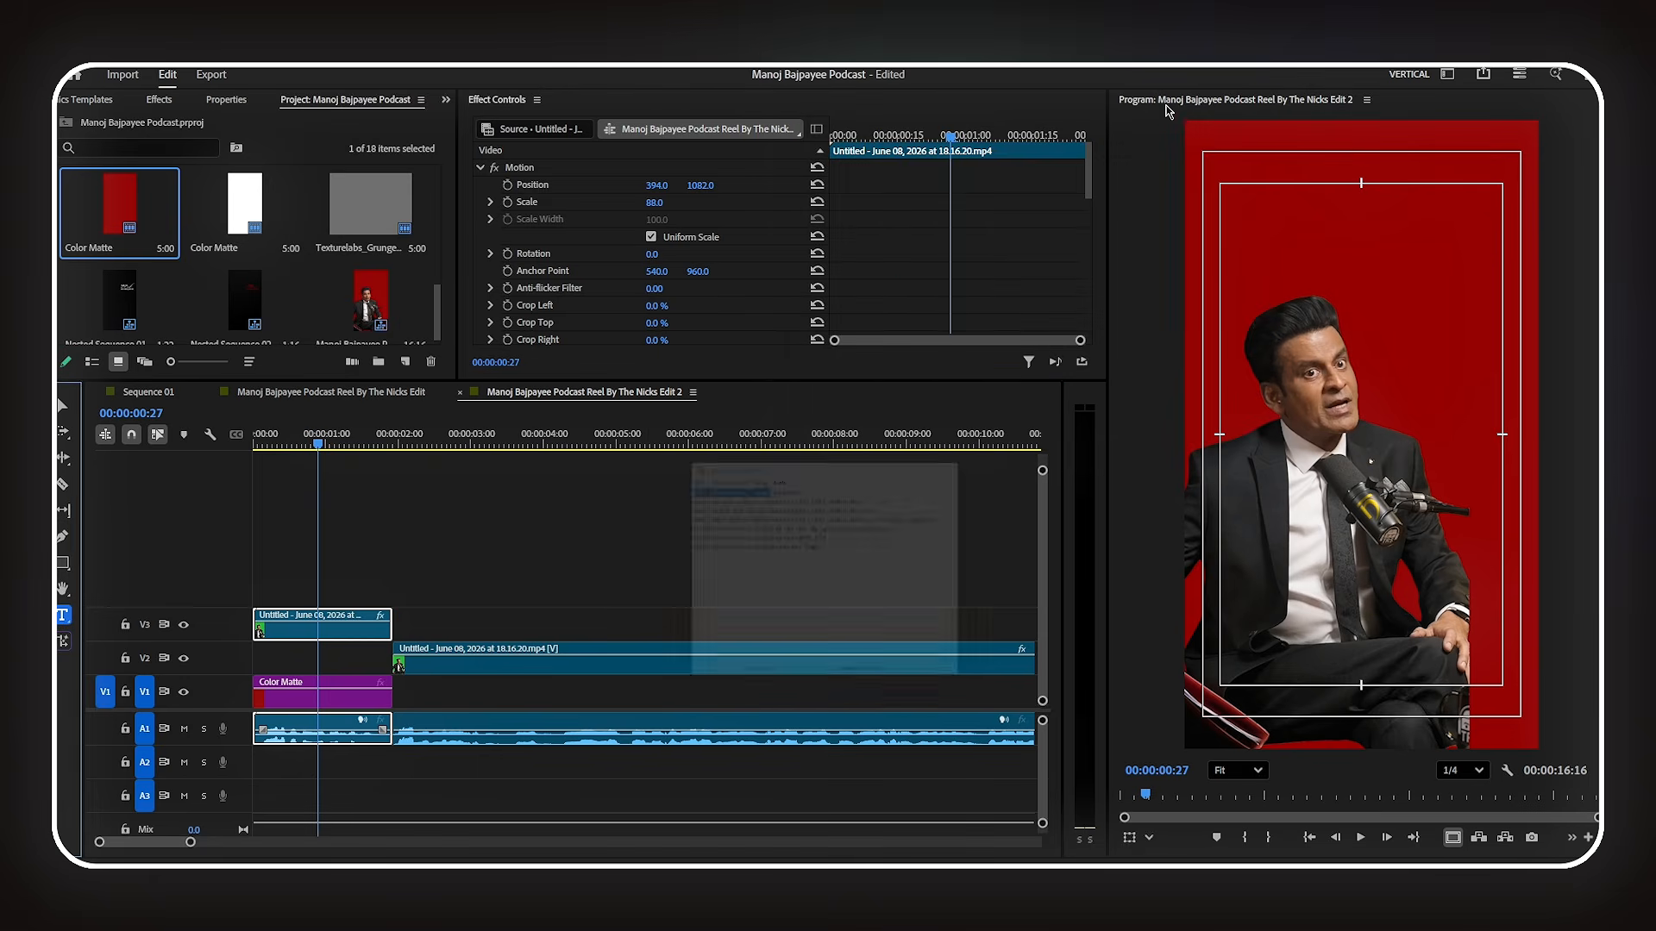
- Paste "All of us will make" as a new text layer above the speaker's head
left_click(366, 579)
left_click(1280, 259)
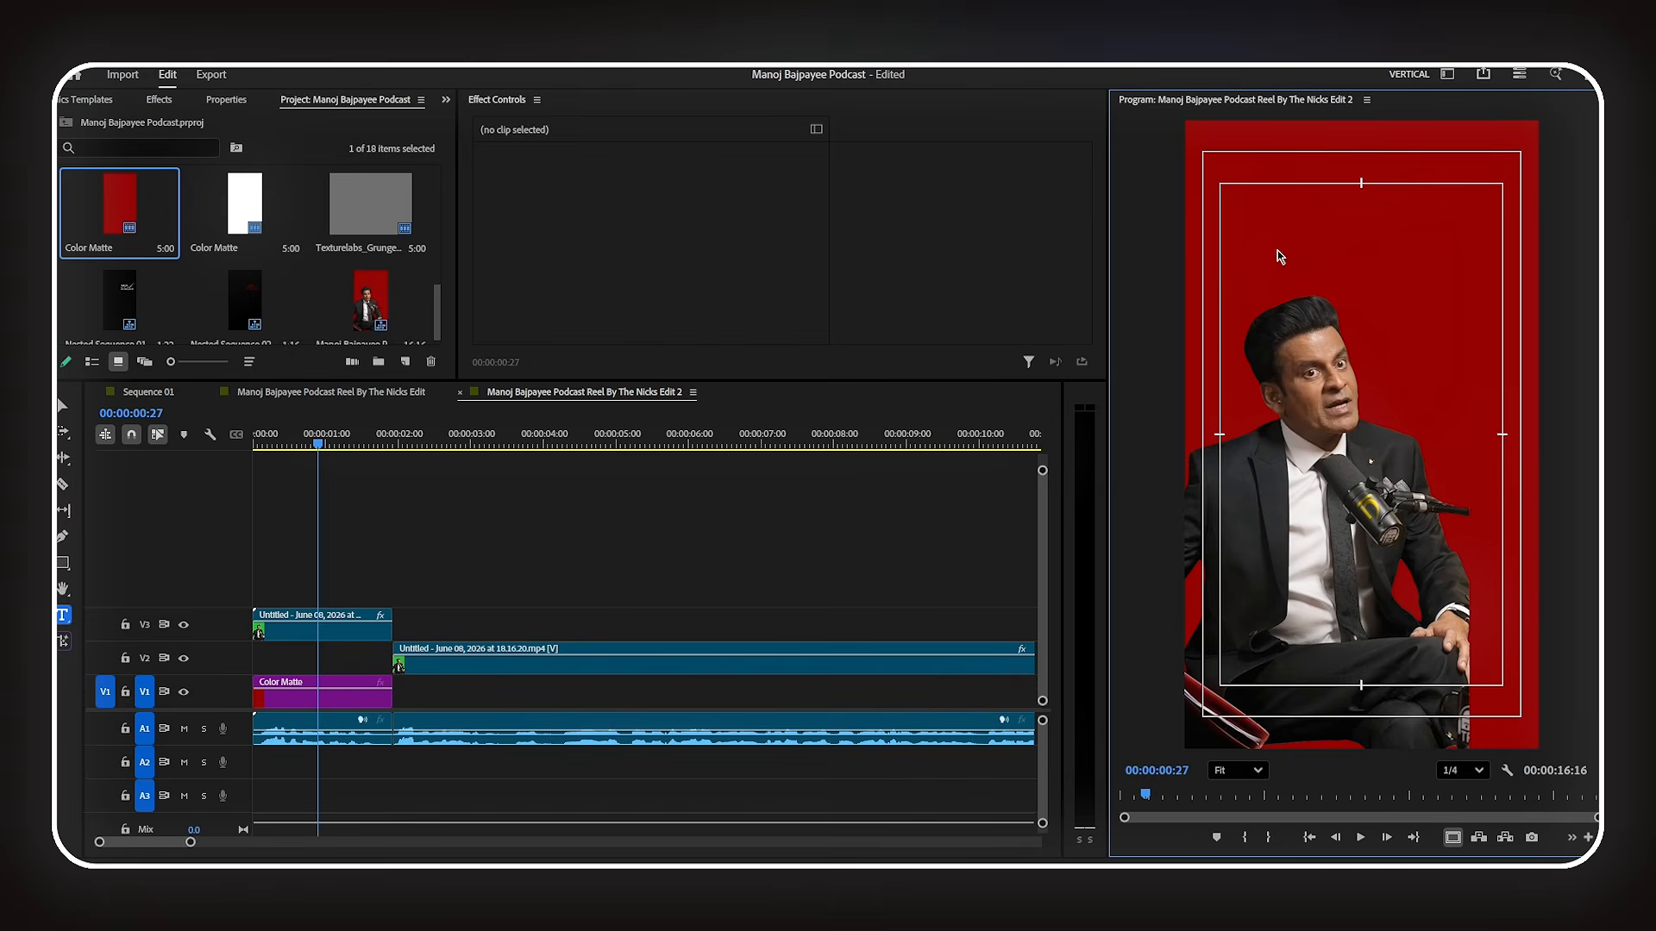
key("ctrl+v")
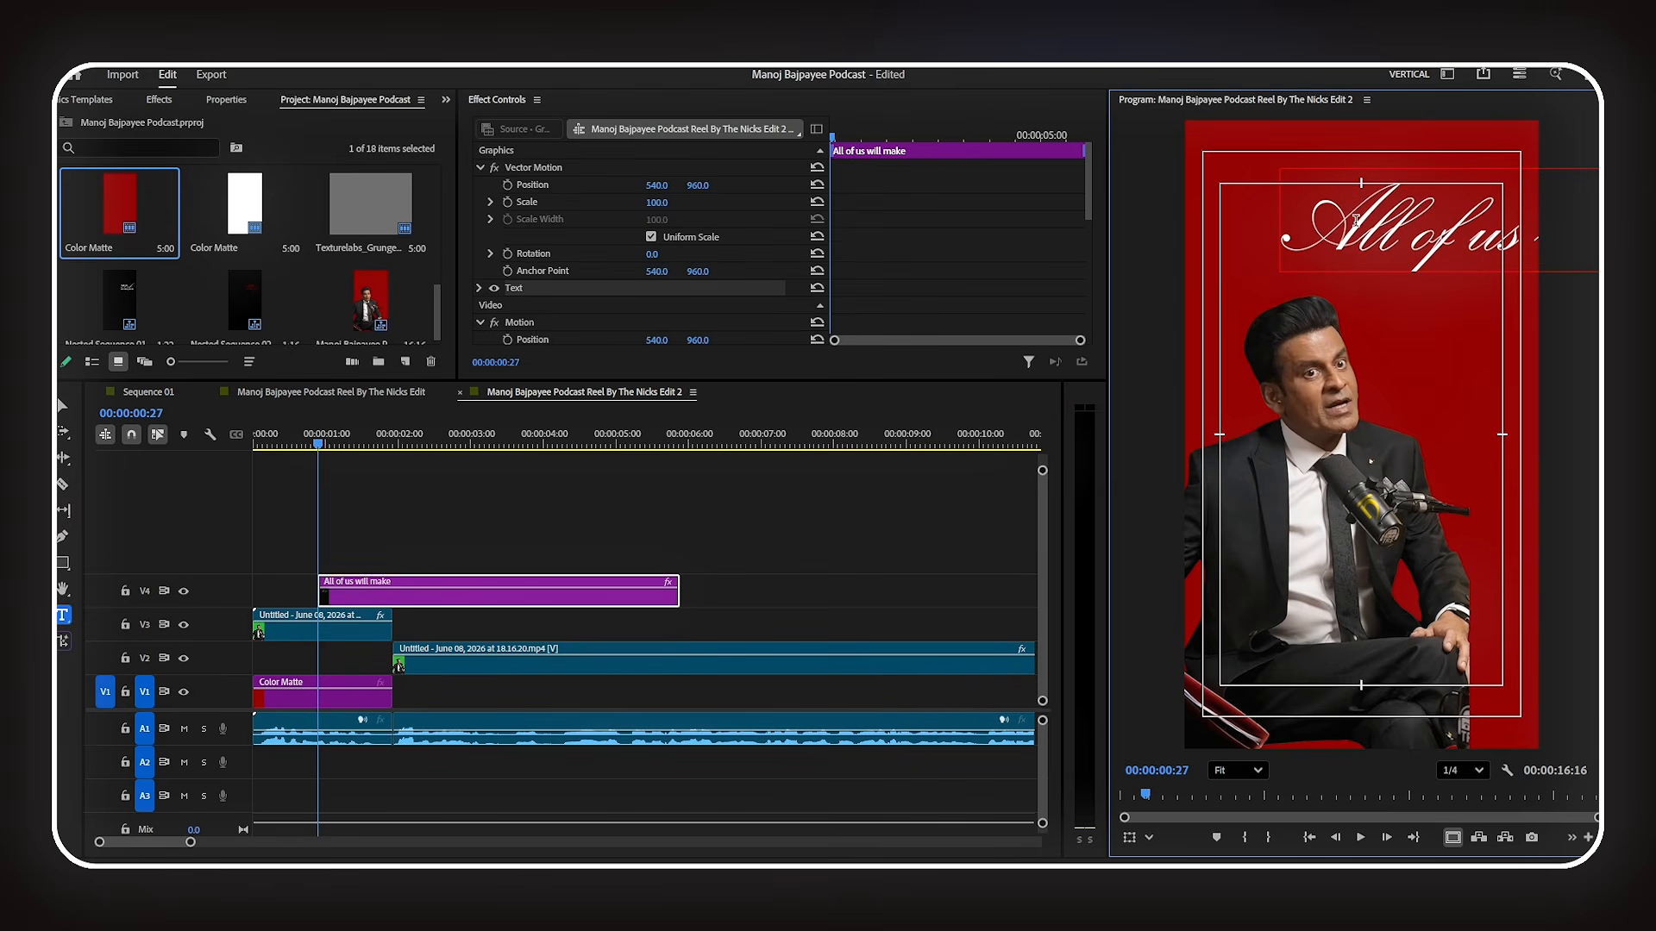
- Change the caption's font to Coolvetica Regular
left_click(224, 100)
left_click(171, 266)
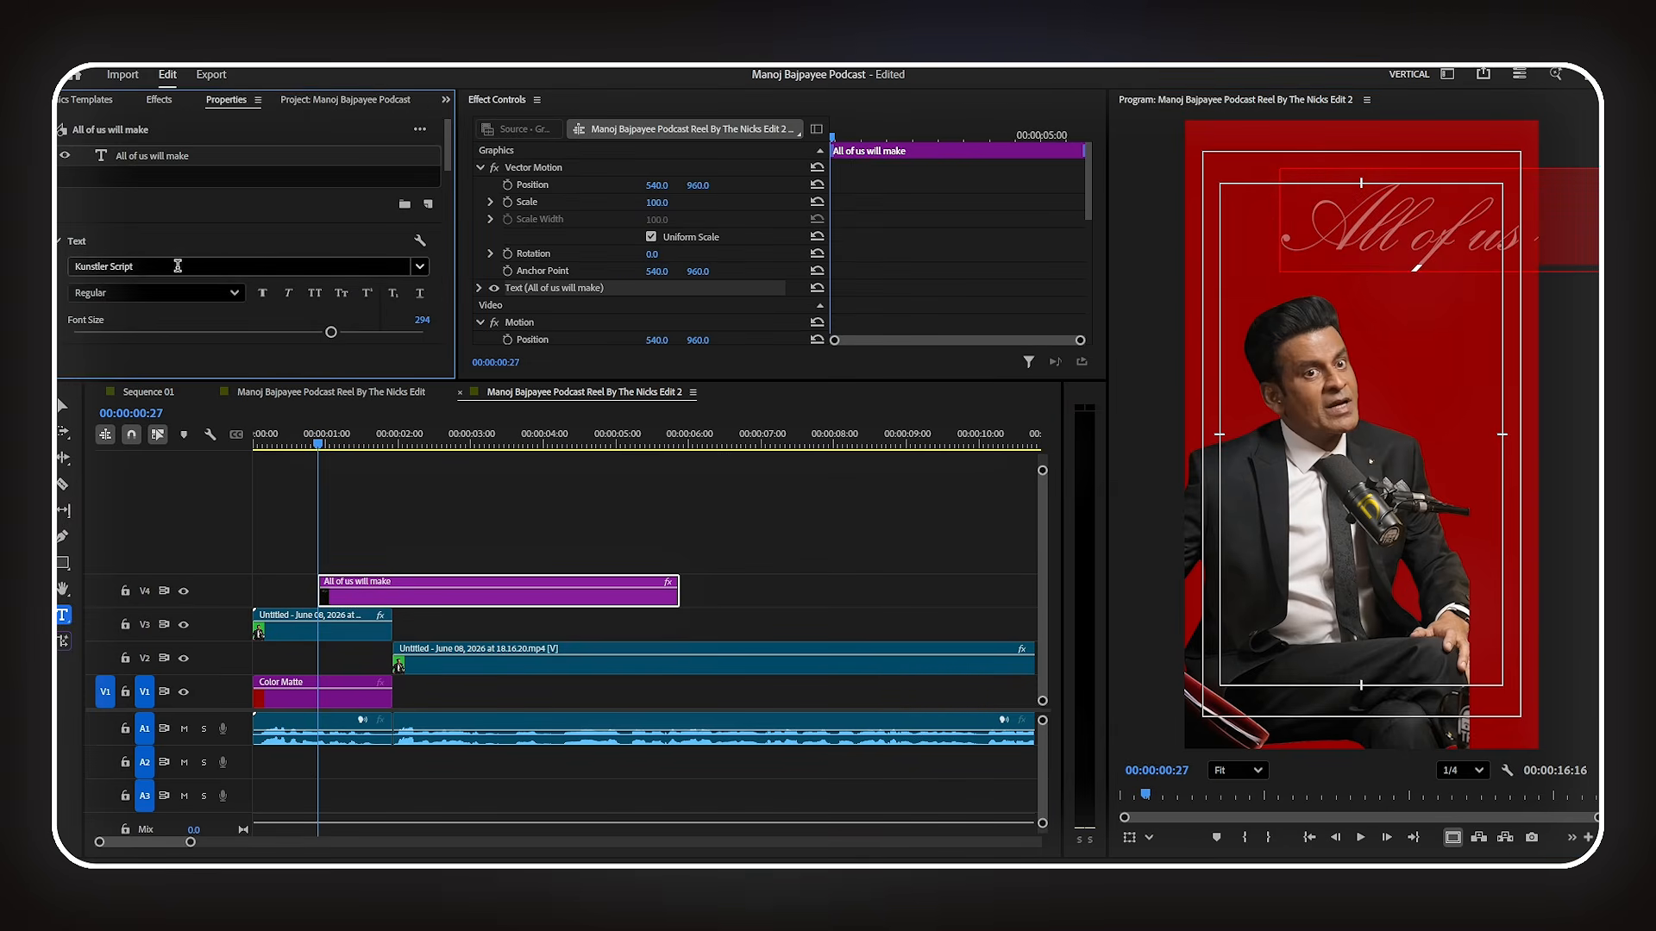
type("cool")
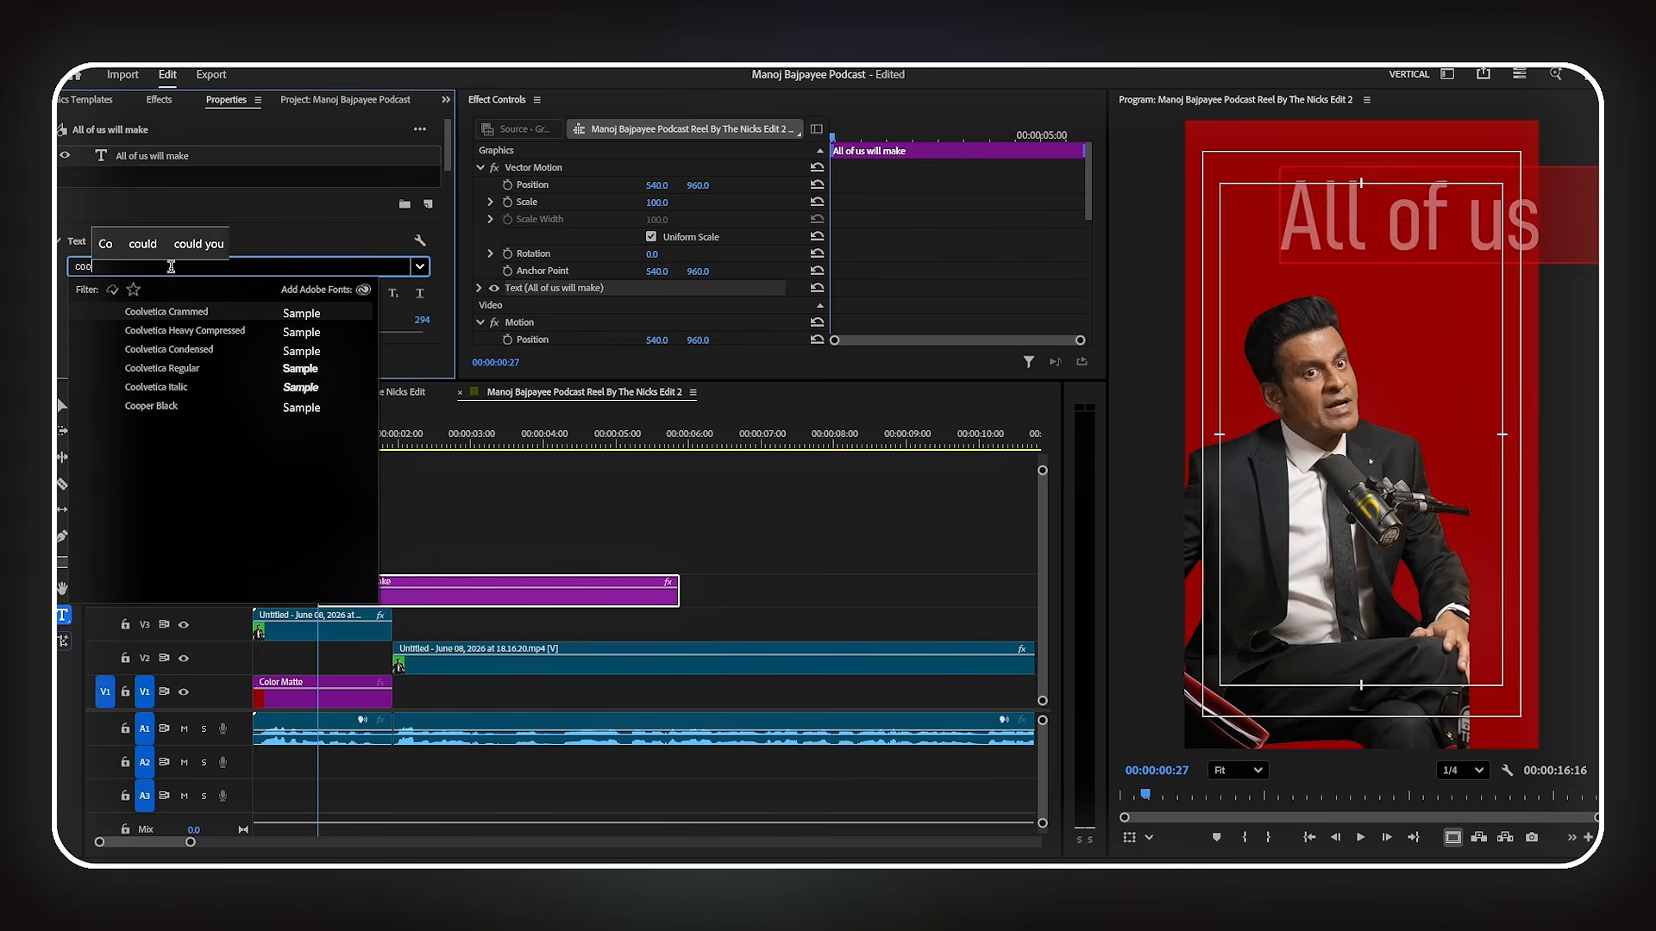
left_click(193, 368)
- Center-align the caption and reduce its font size so the whole line fits in the frame
scroll(164, 345, "down", 2)
left_click(102, 291)
left_click_drag(421, 255, 421, 262)
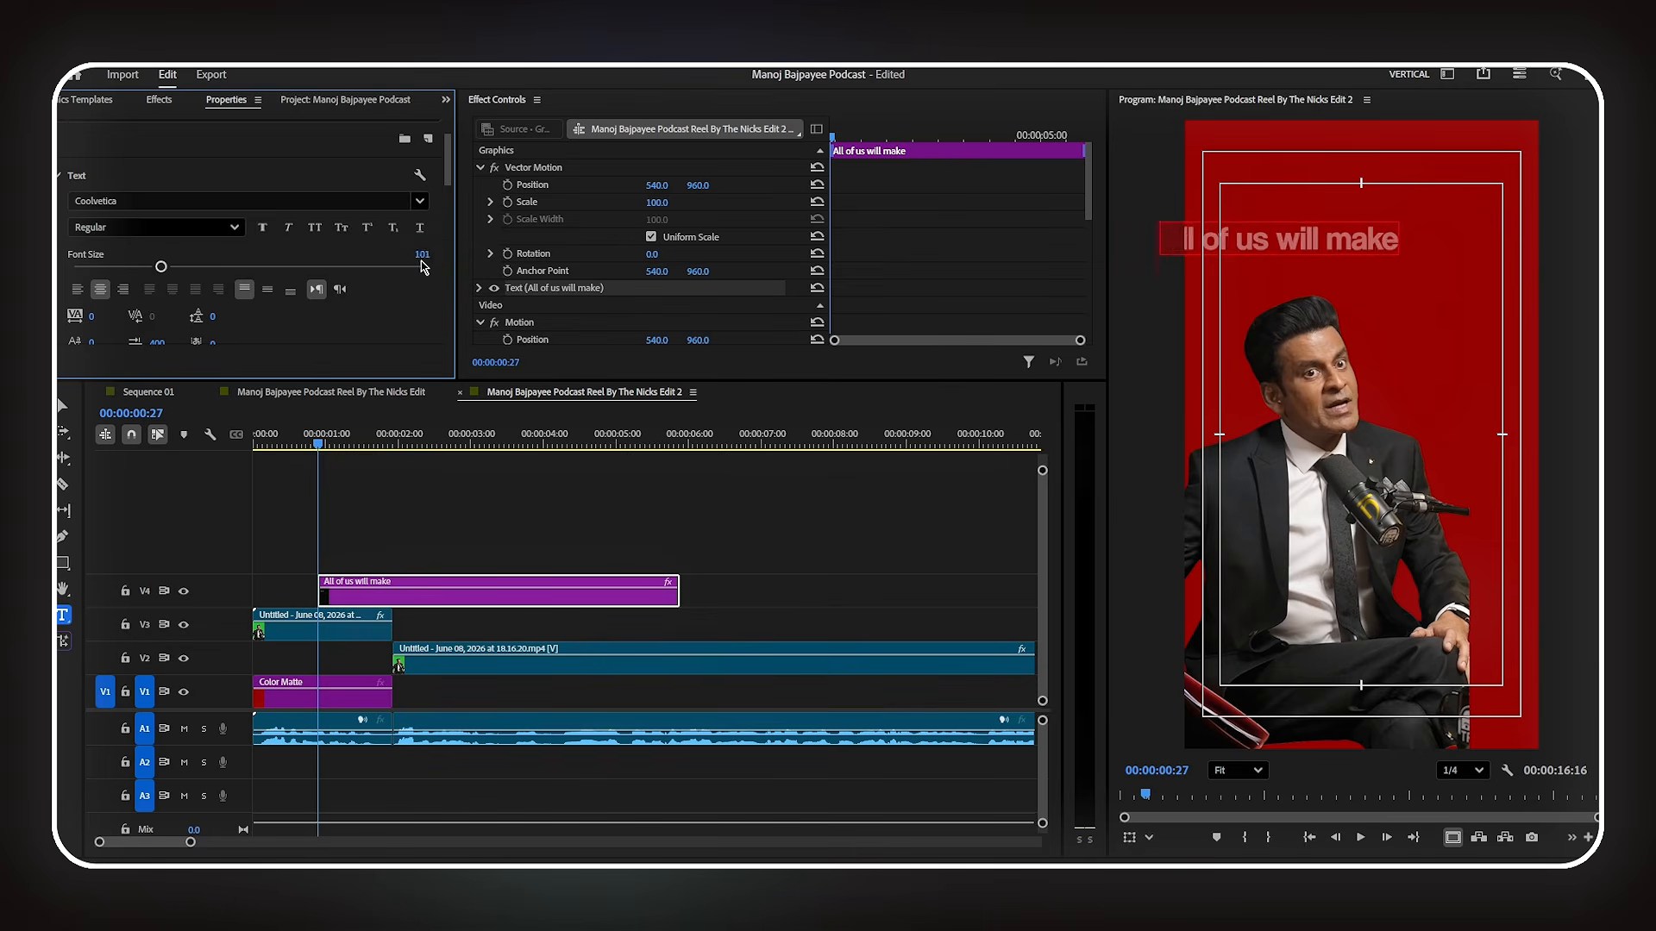
- Give the caption a white background at 100% opacity and sample its text fill from the red color matte
scroll(369, 301, "down", 5)
left_click(73, 294)
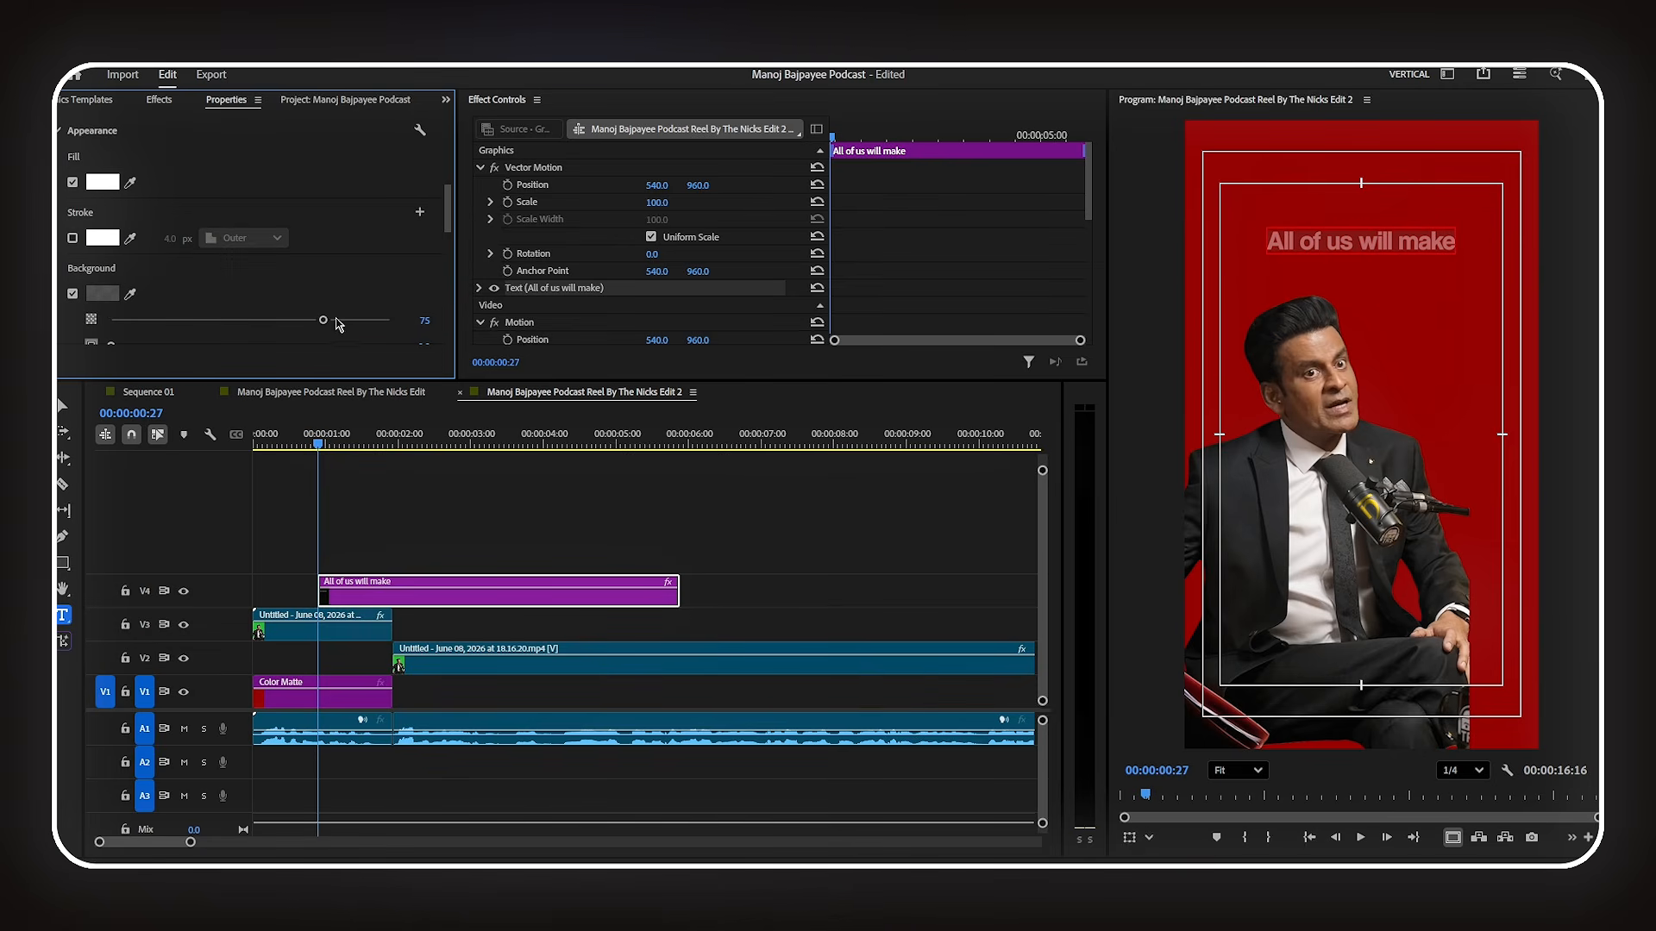
left_click_drag(335, 320, 397, 321)
left_click(130, 294)
left_click(104, 237)
left_click(128, 185)
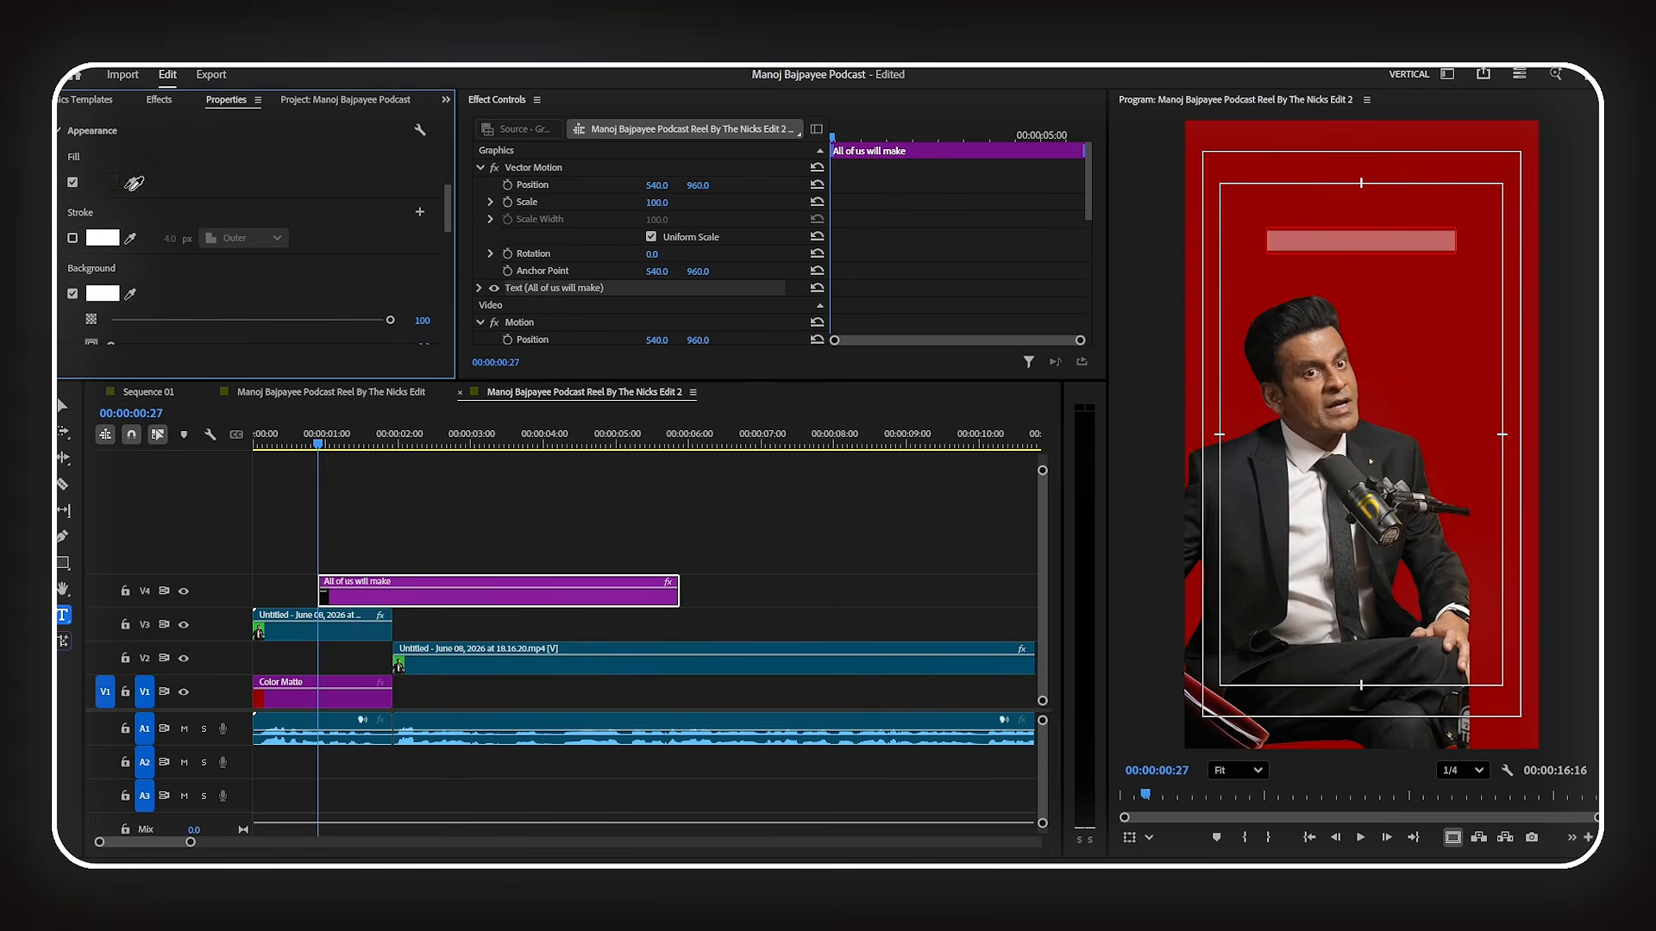
left_click(258, 699)
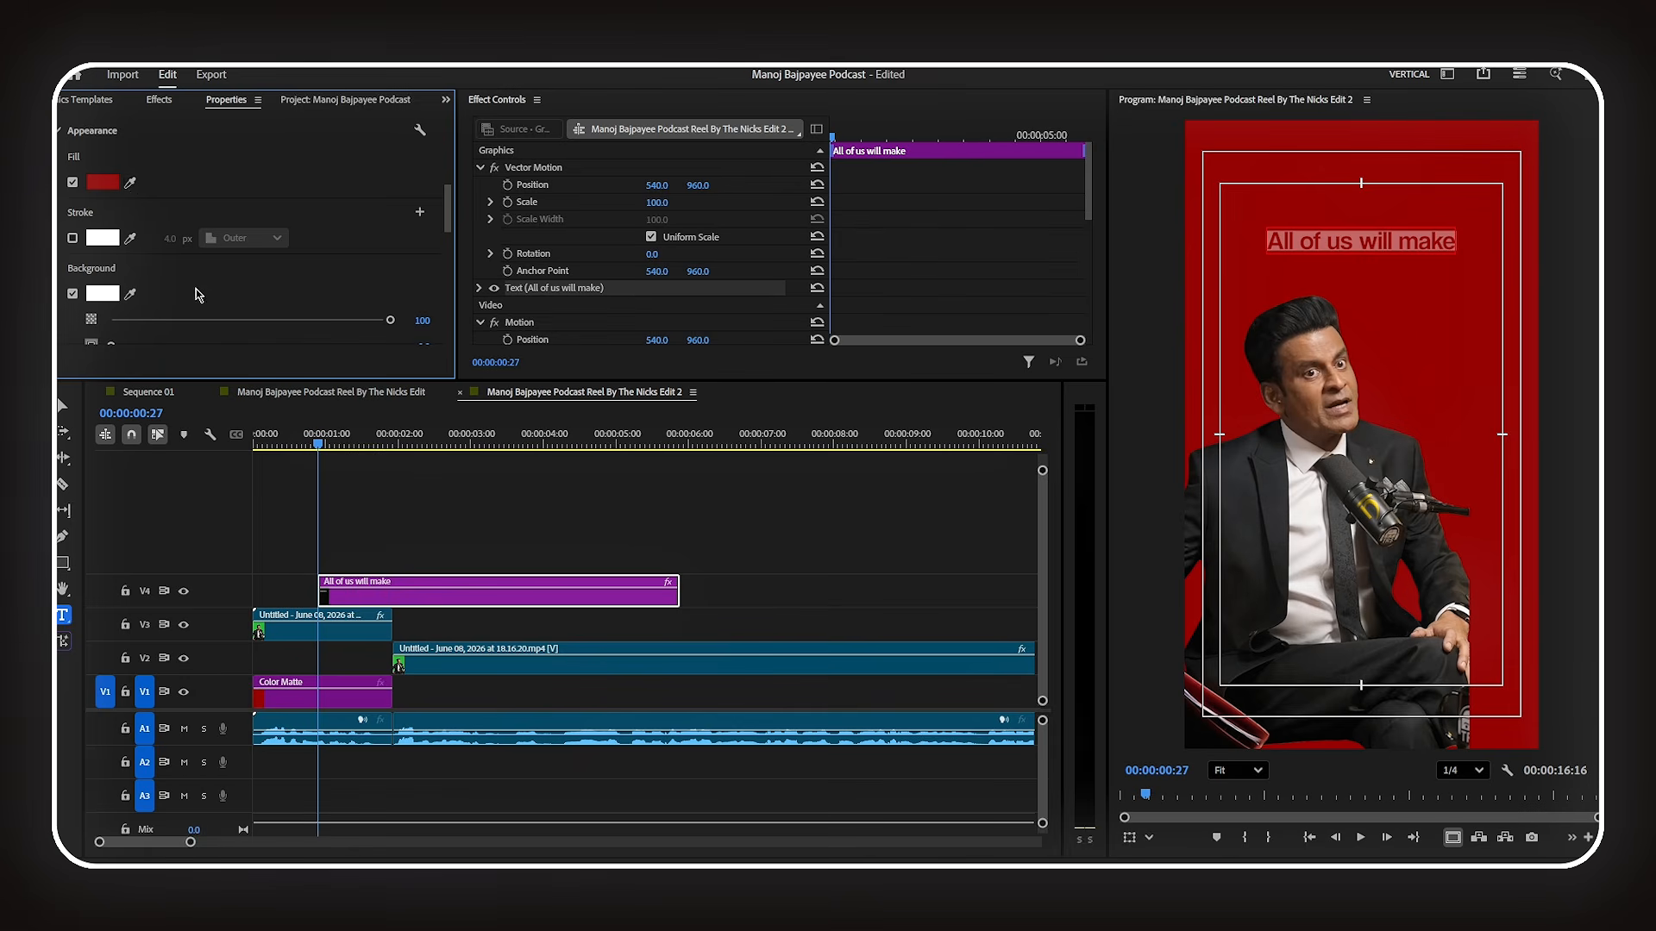
- Set the size of the caption's white background to 15
scroll(168, 301, "down", 3)
left_click(414, 279)
key("Return")
left_click_drag(448, 224, 448, 137)
- Trim the caption clip to the length of the first video clip and move it to the sequence start on V5
left_click_drag(553, 600, 485, 602)
left_click_drag(612, 592, 380, 571)
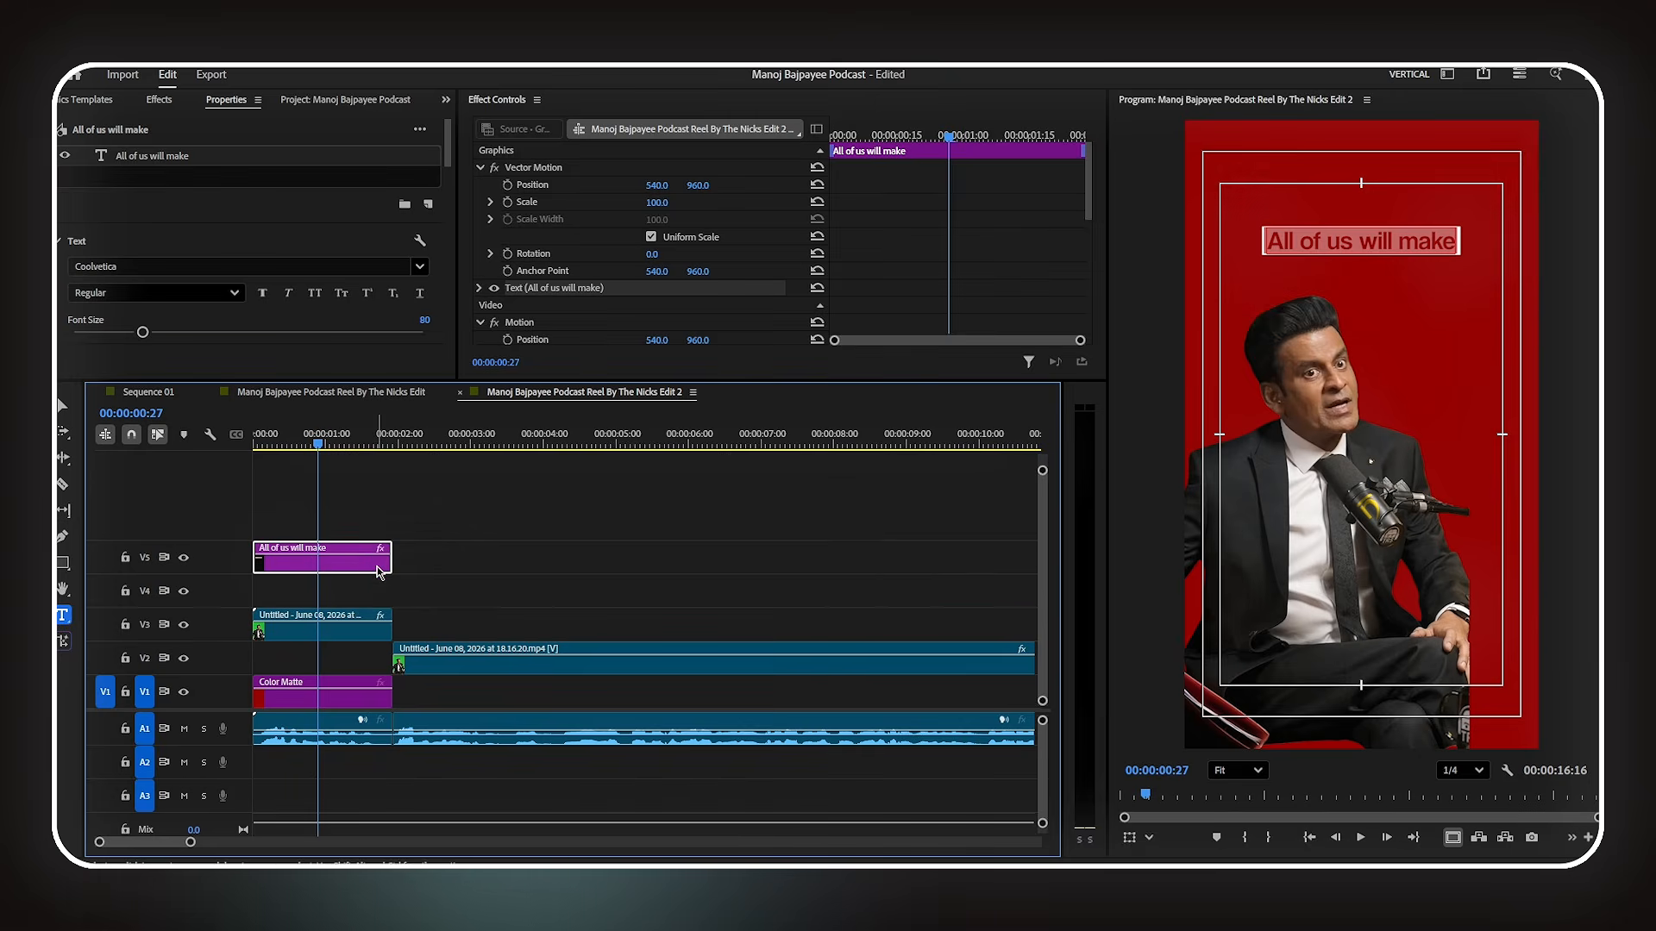
left_click(369, 590)
- Draw a white vertical rectangle about 50 px wide across the full frame height near the caption's left edge, with its Y position at 970
left_click(62, 563)
left_click_drag(1232, 123, 1251, 761)
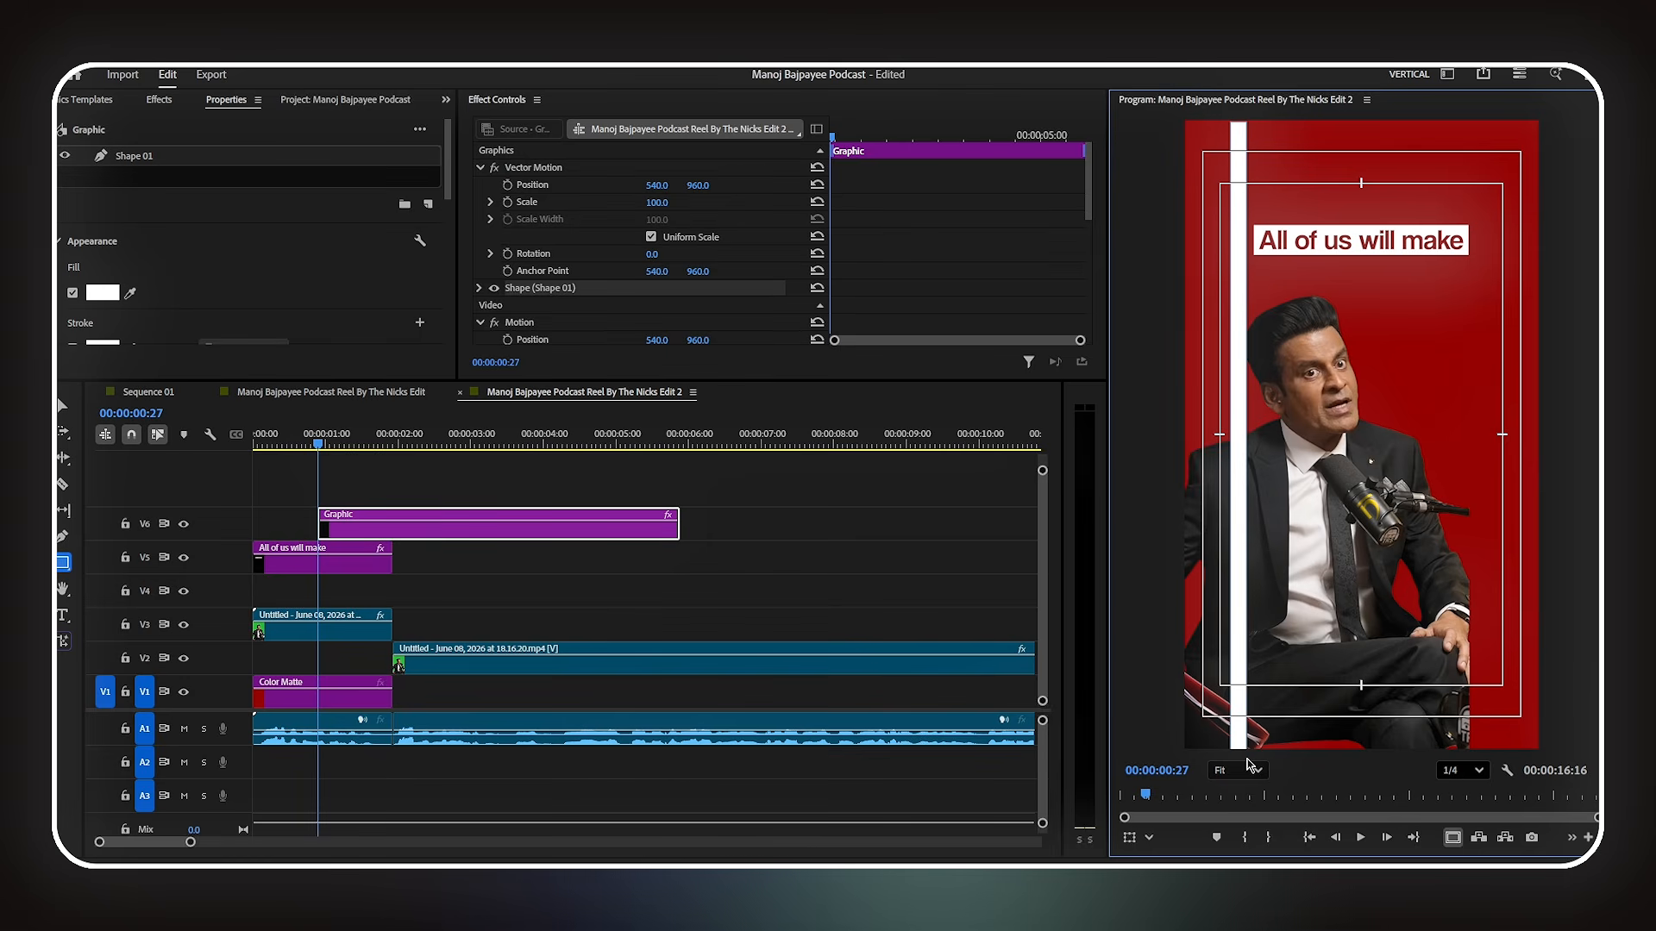
scroll(306, 269, "down", 10)
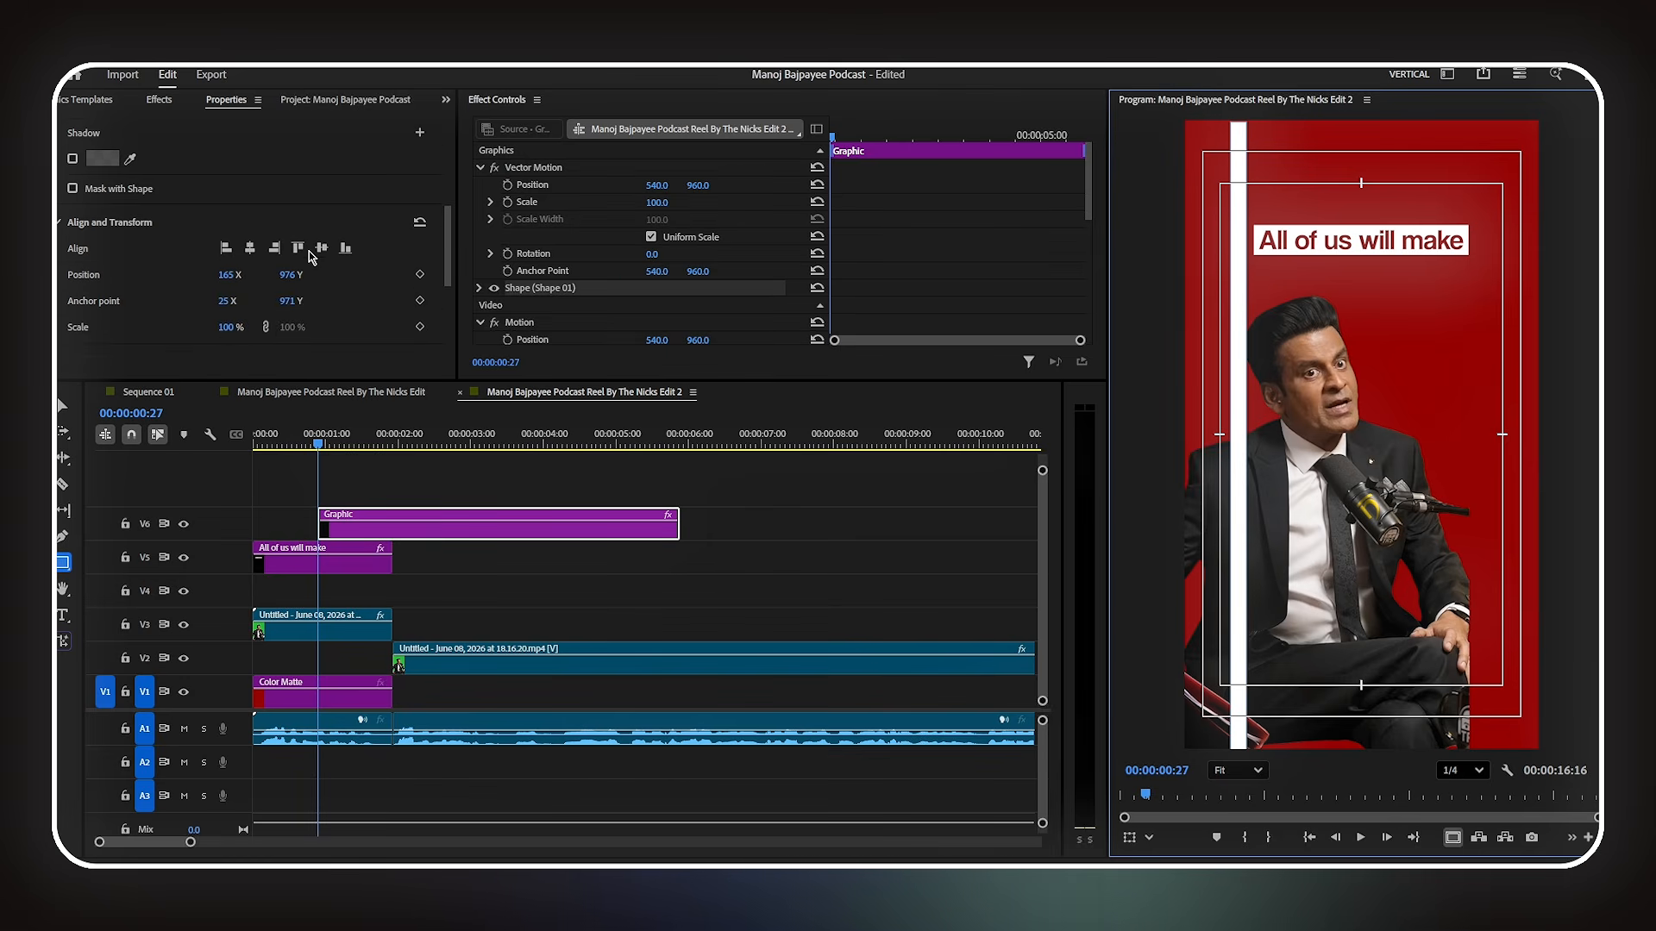
left_click(290, 262)
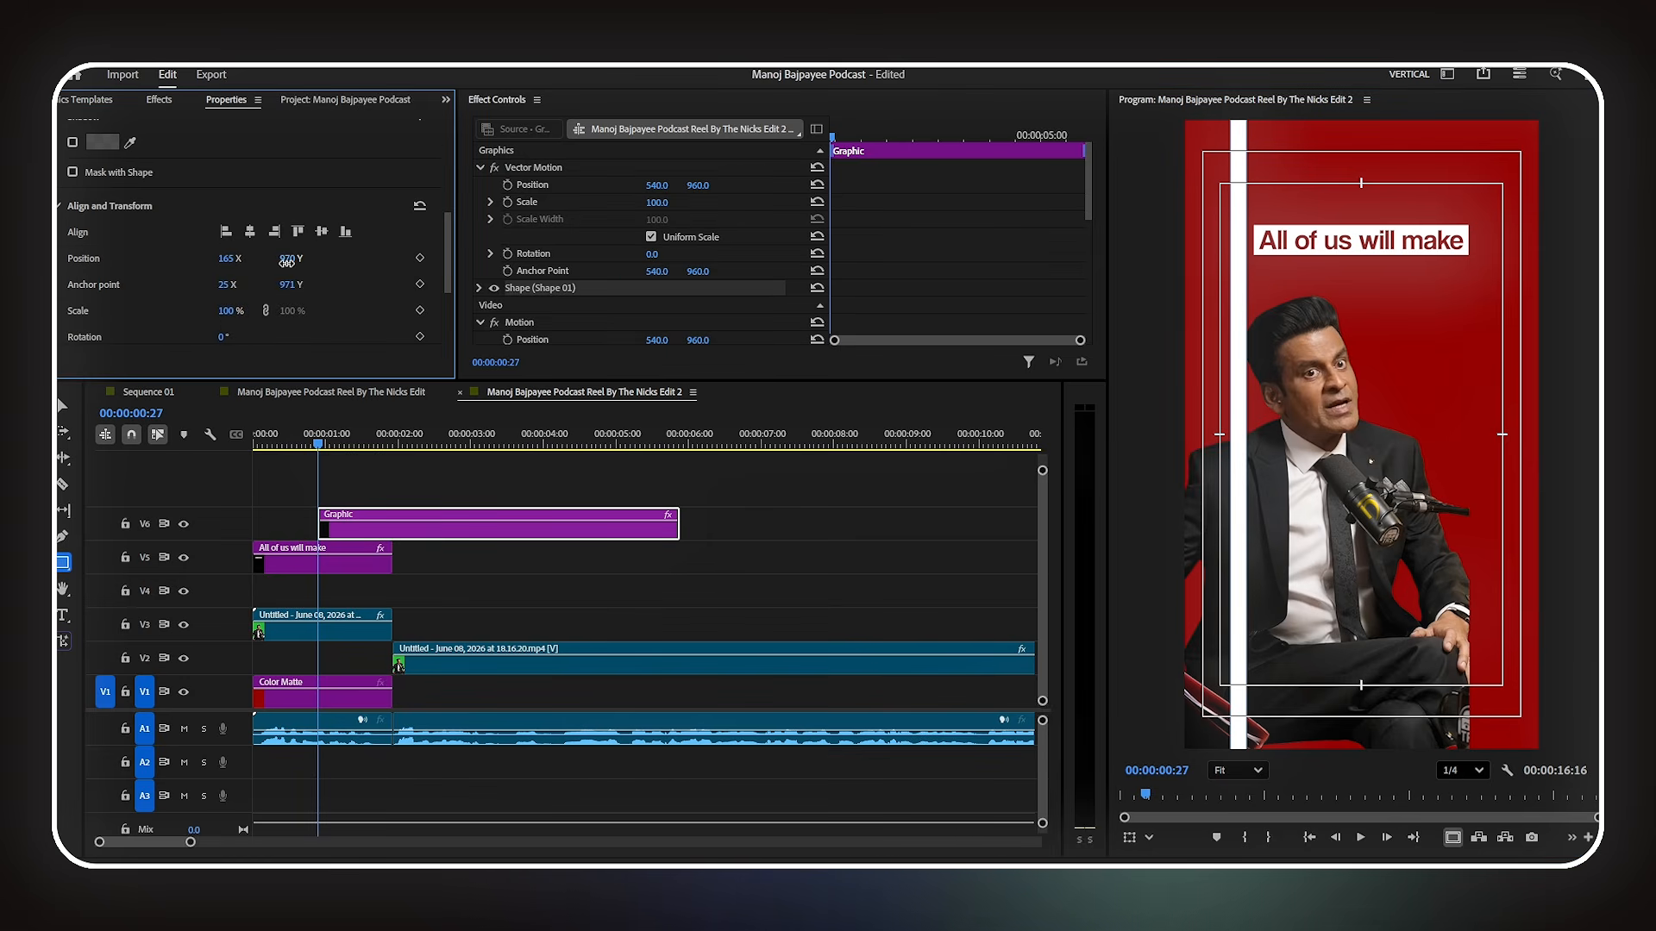
- Set the white vertical rectangle's width to 5 so it becomes a thin line
scroll(291, 307, "down", 3)
left_click(97, 274)
type("5")
key("Return")
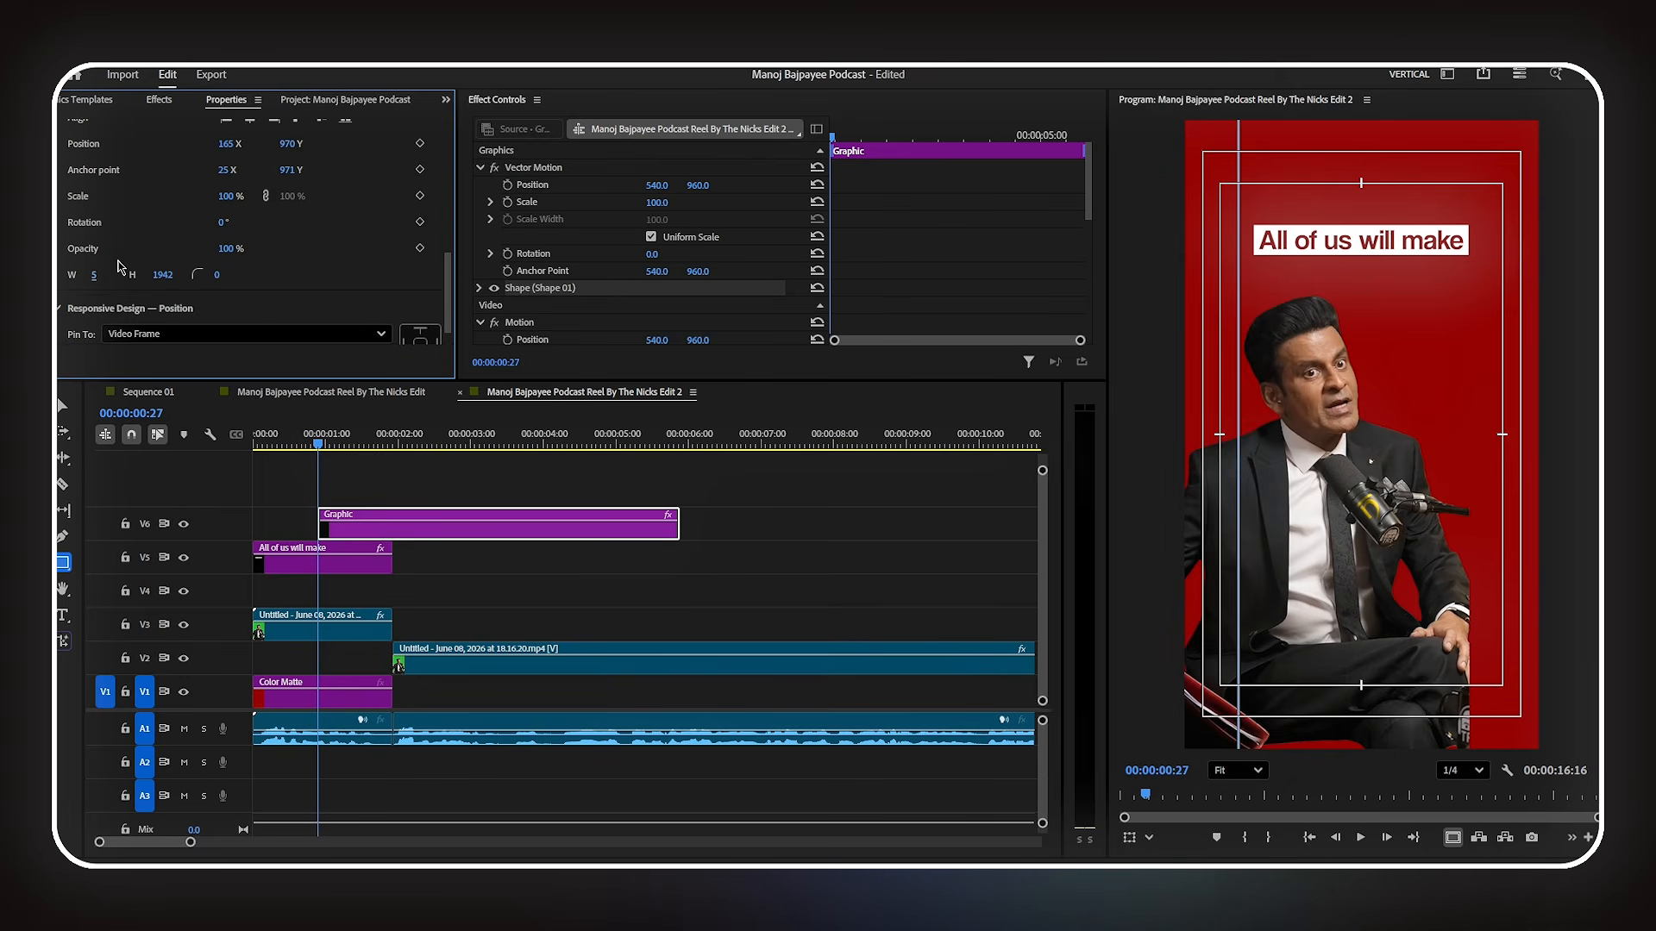
- Align the line with the caption's left edge at X position 210 and move its Graphic clip to the sequence start
scroll(172, 224, "up", 2)
left_click_drag(228, 193, 264, 194)
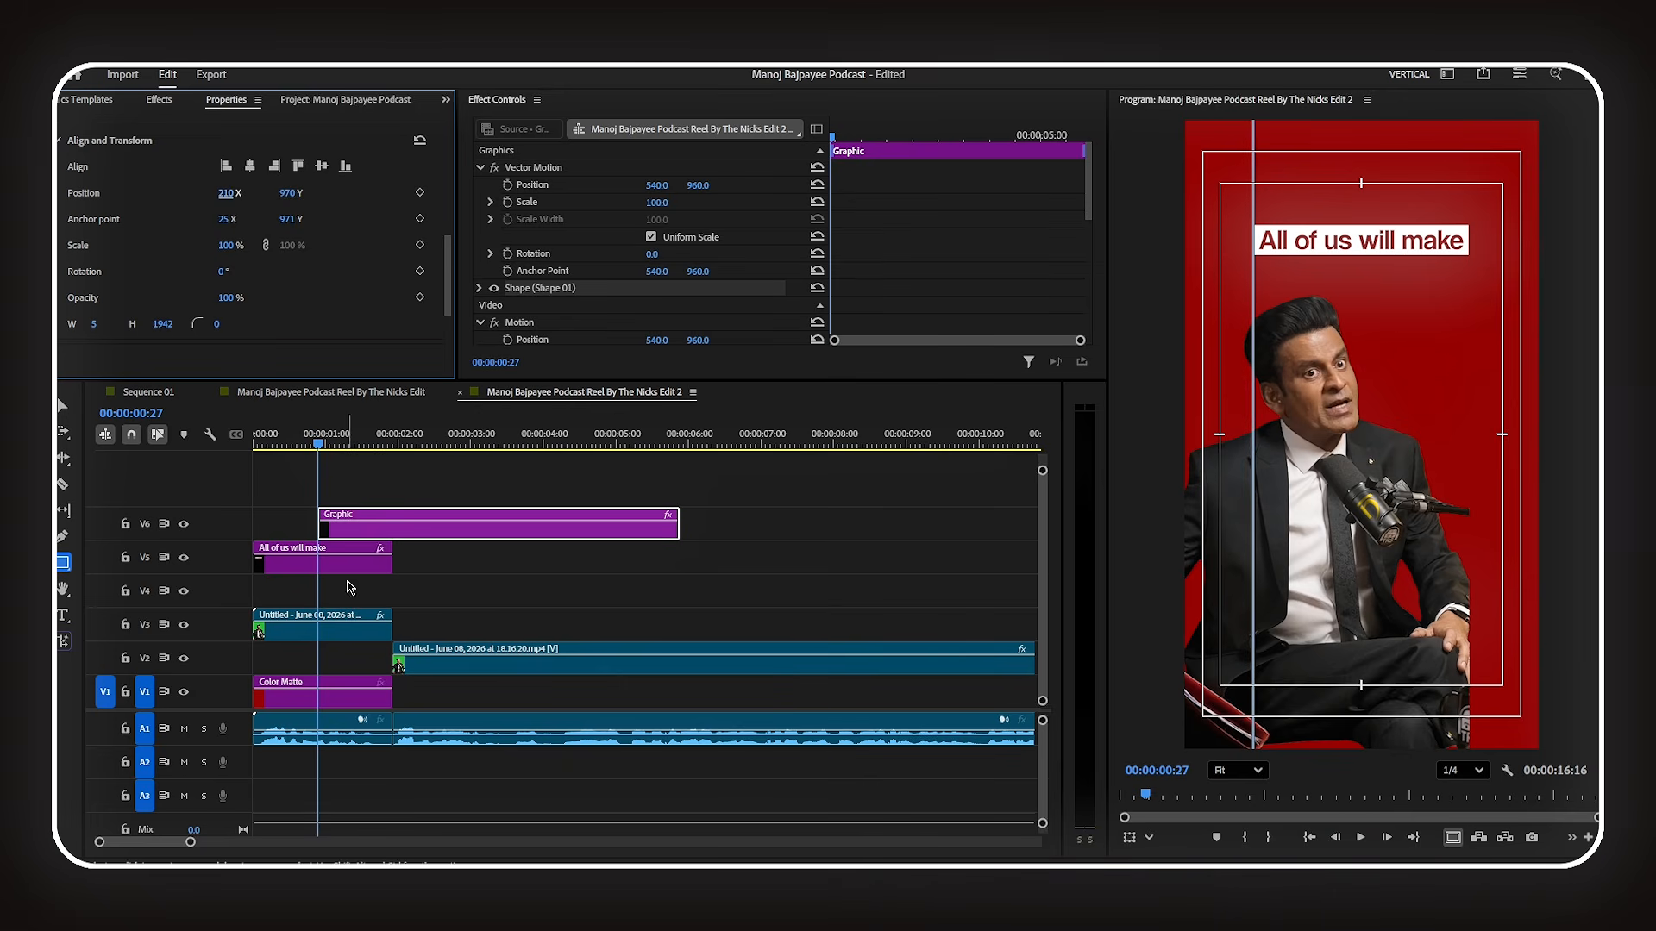
left_click_drag(322, 523, 257, 523)
- Copy the line shape, paste it into the same graphic and set the copy's X position to 865 at the caption's right edge
scroll(335, 276, "up", 6)
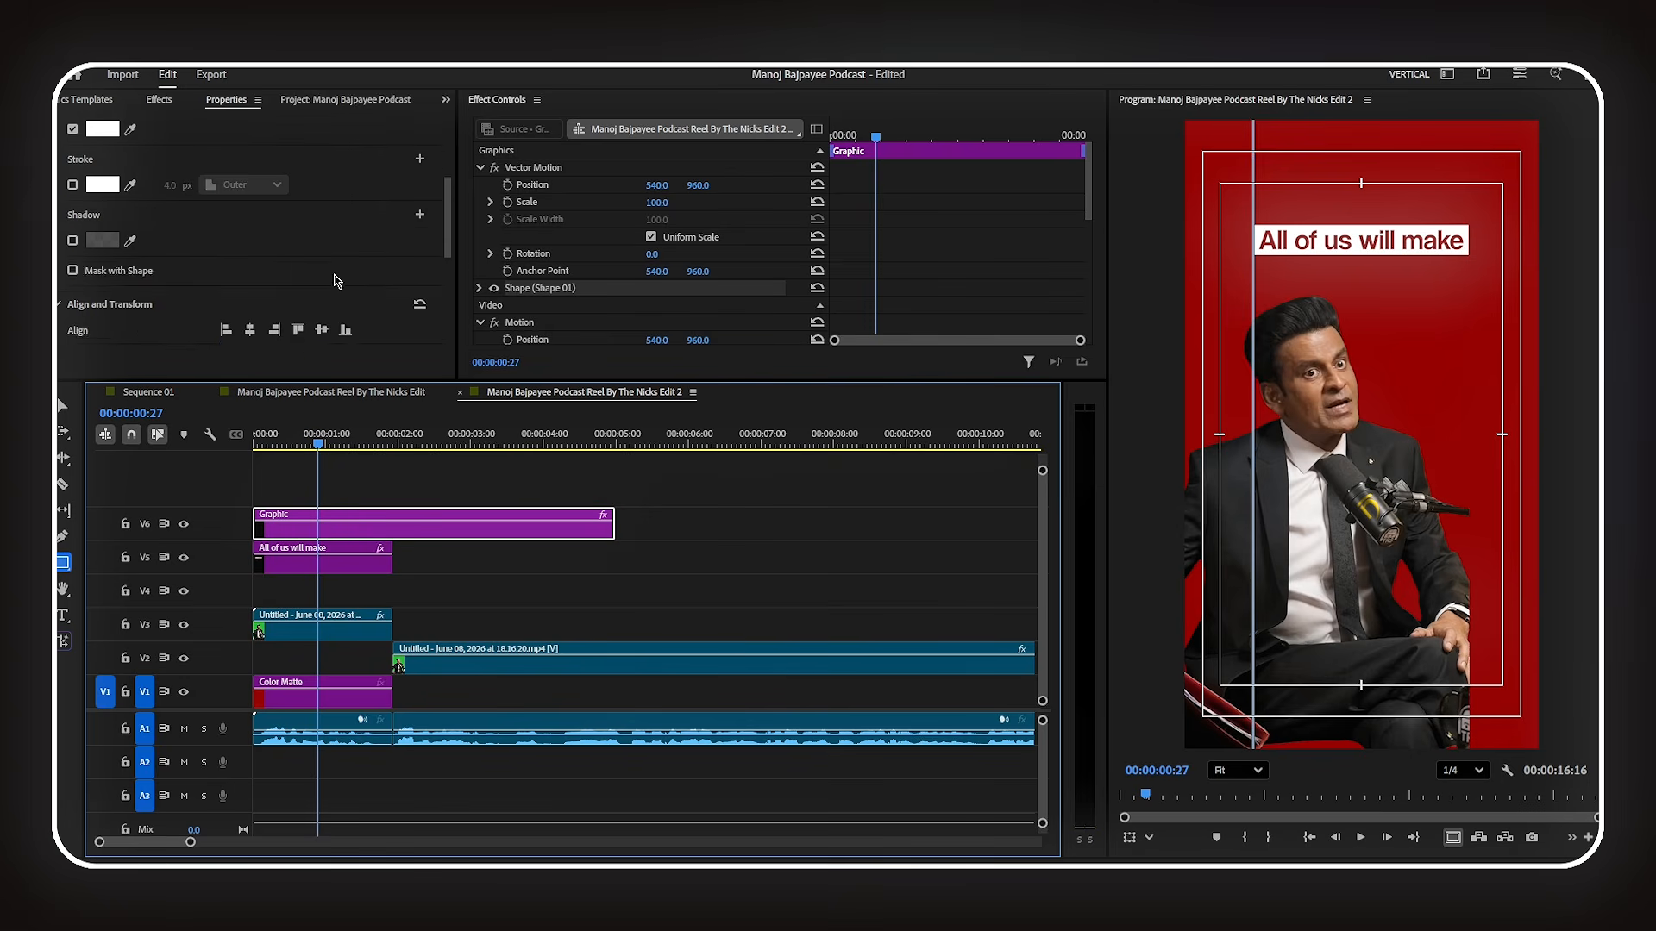
right_click(266, 164)
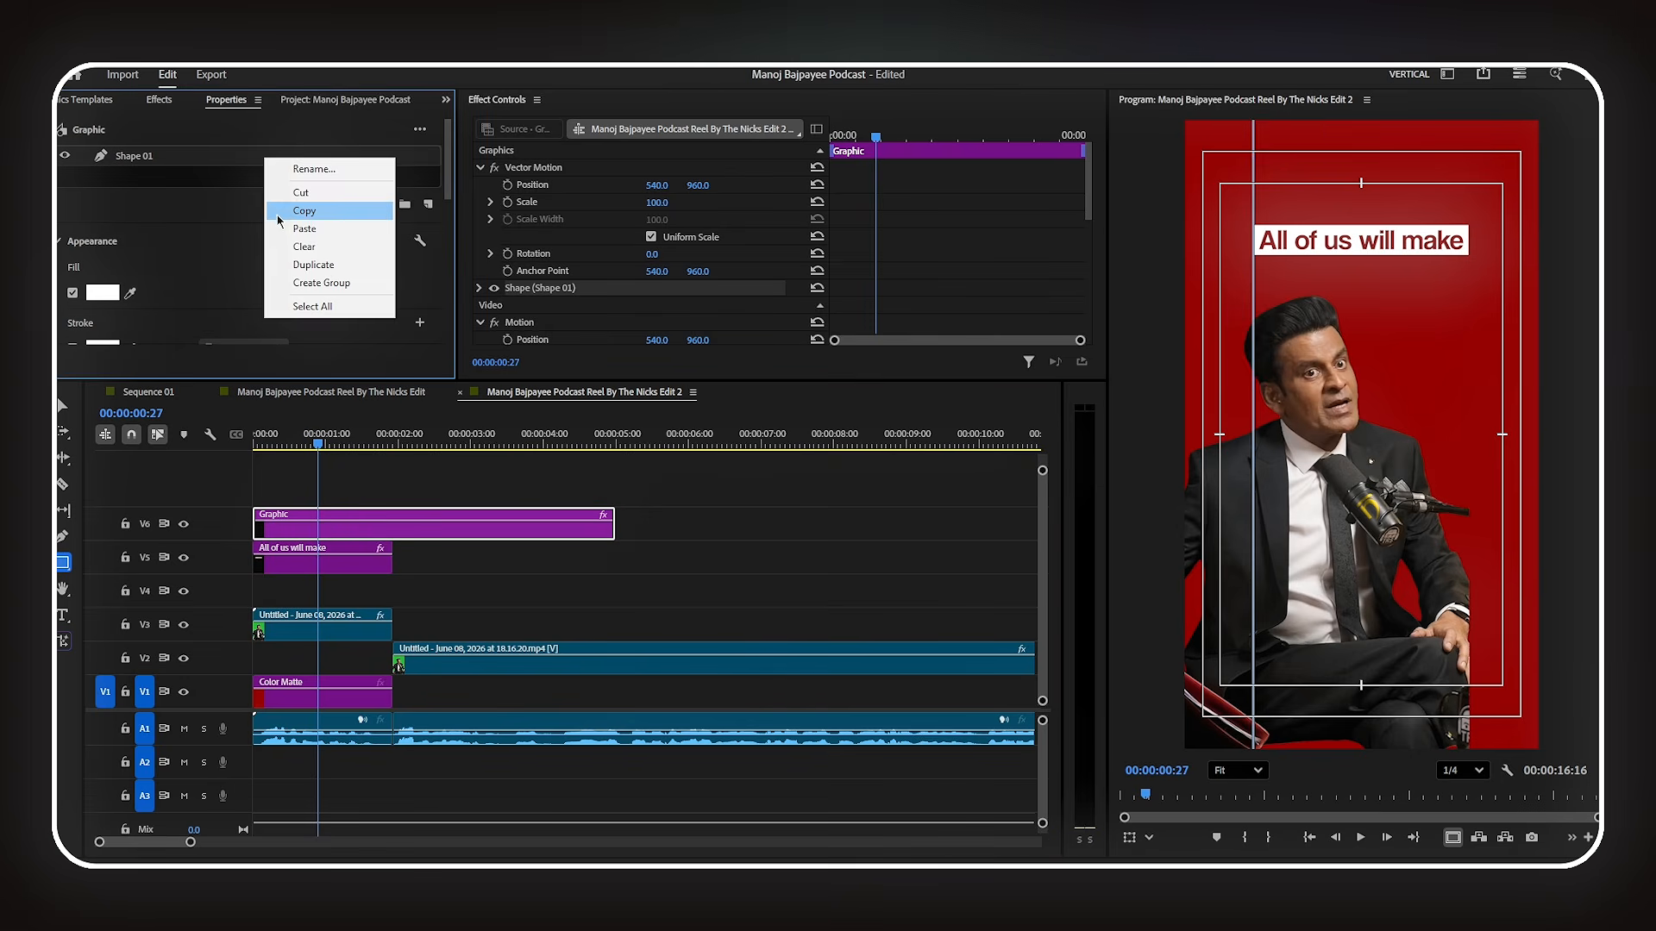
left_click(302, 210)
right_click(275, 177)
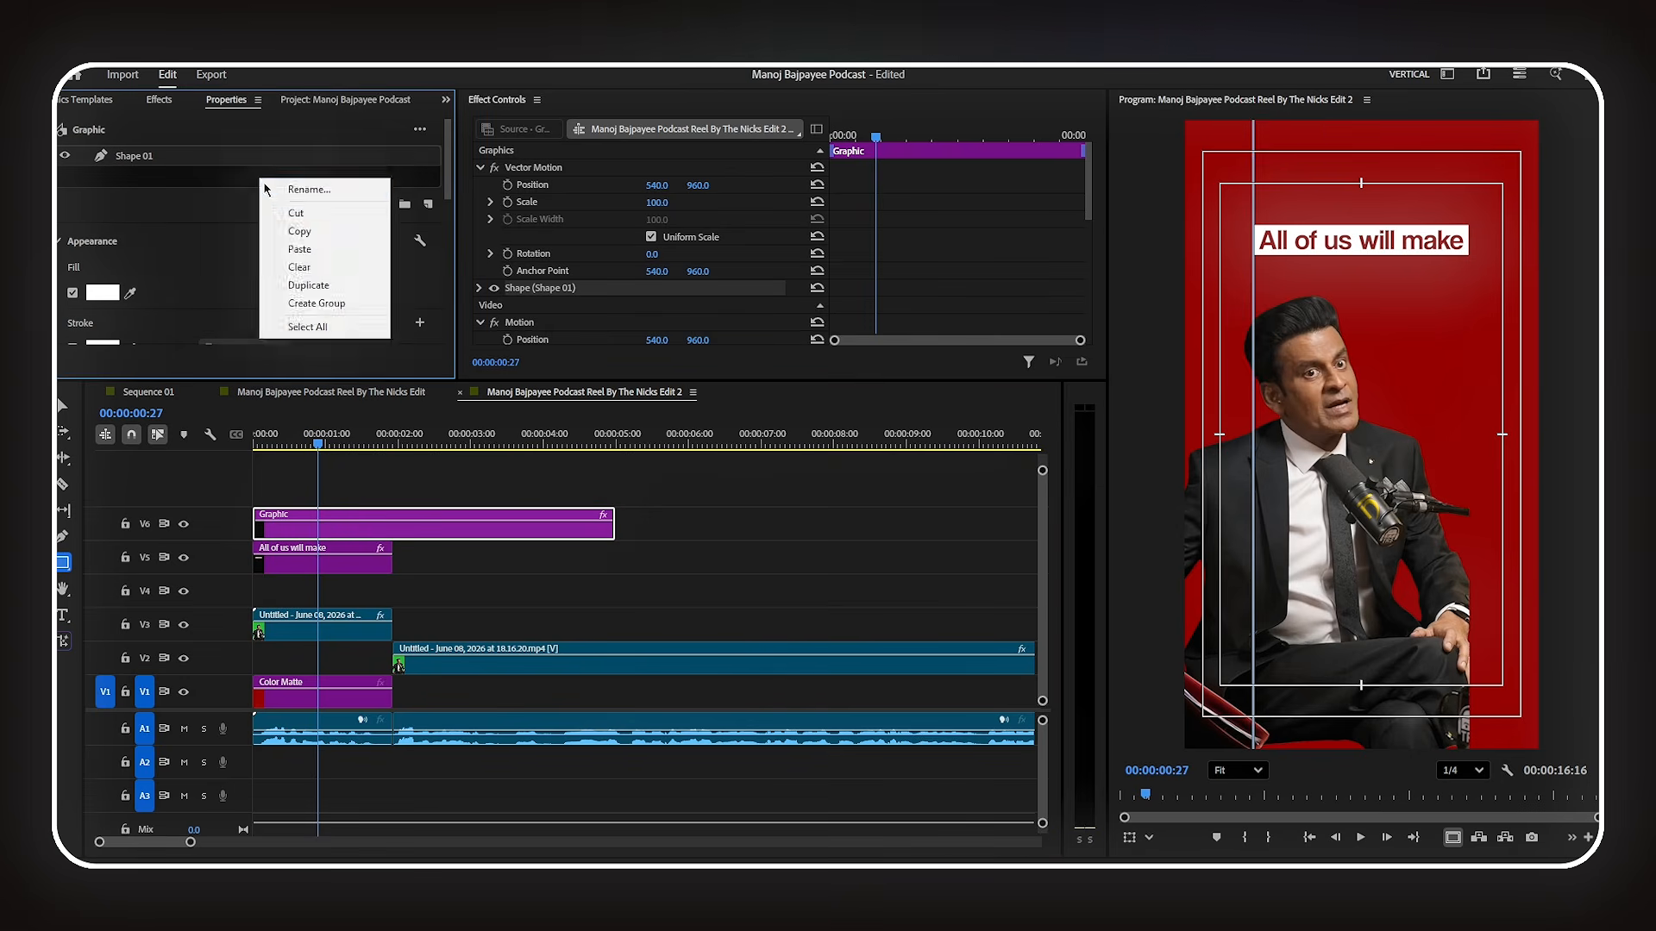
left_click(302, 248)
scroll(258, 235, "down", 4)
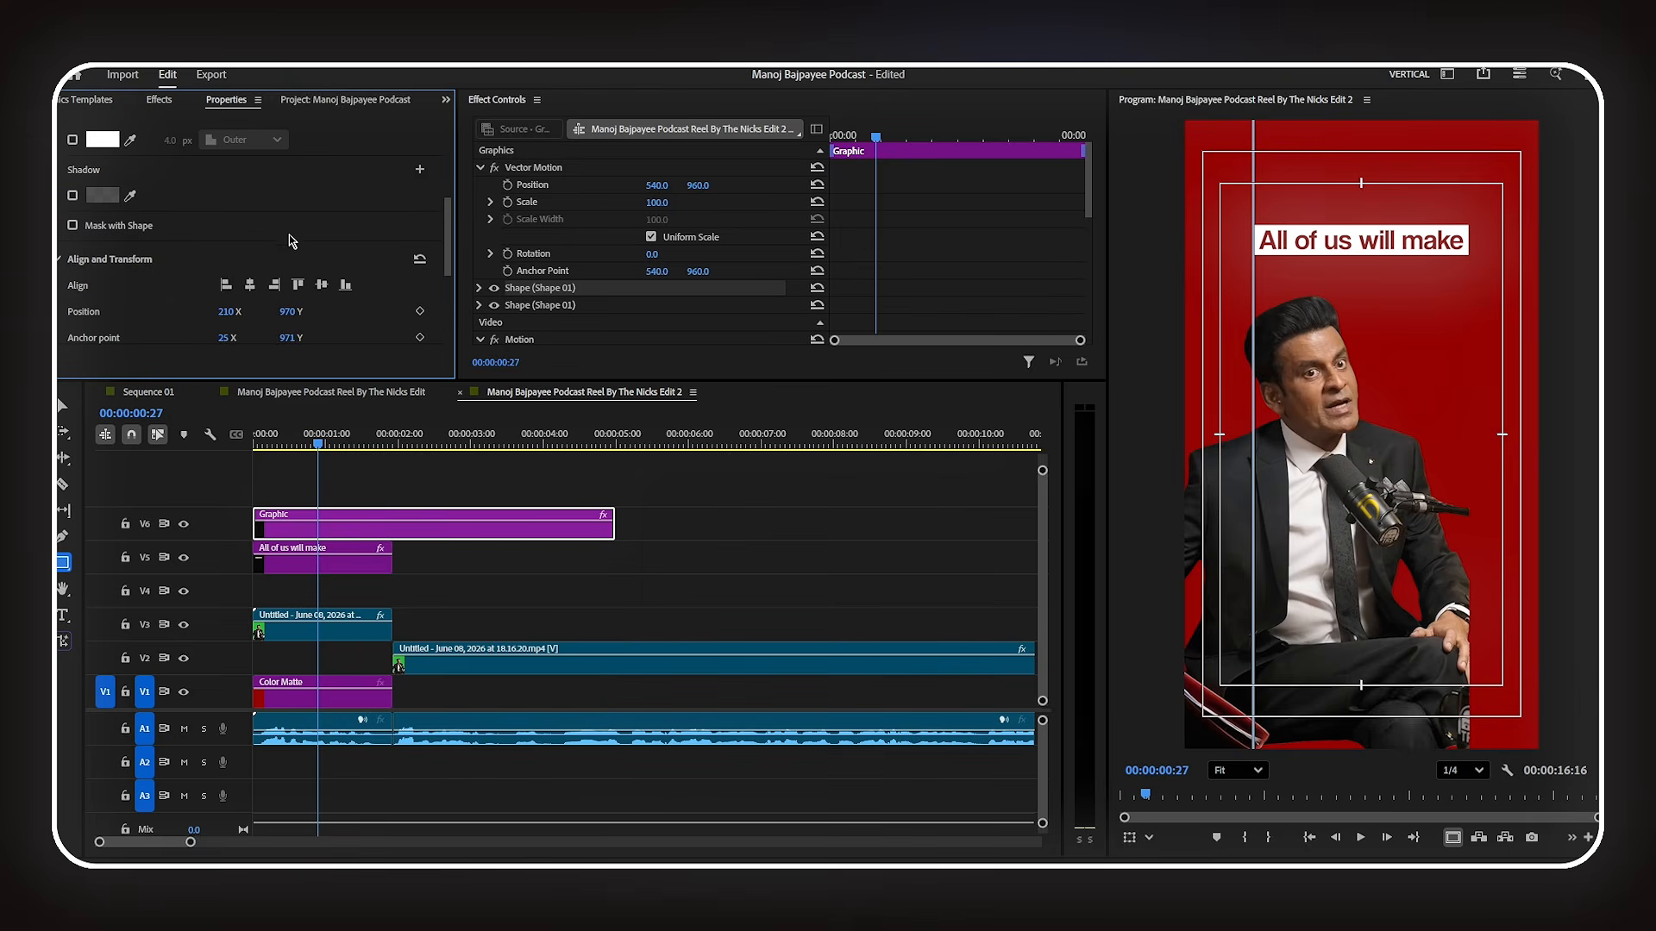
left_click_drag(229, 319, 818, 369)
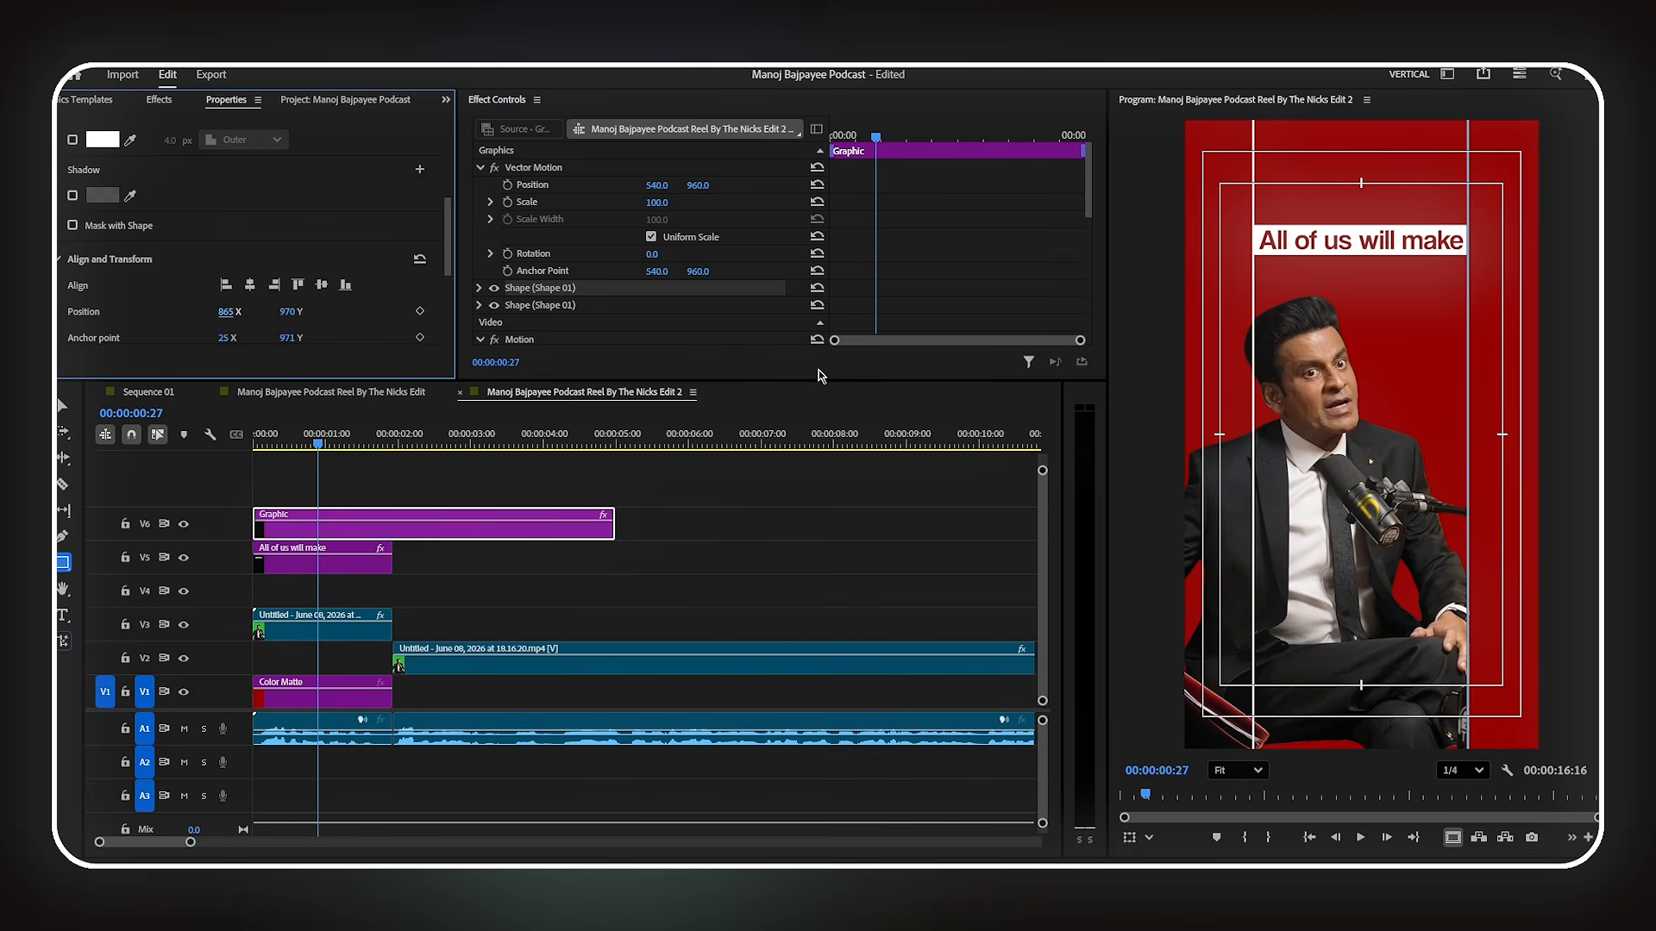
- Paste another line copy into the graphic, rotate it 90° and set its Y position to 410 along the caption's bottom edge
scroll(263, 196, "up", 5)
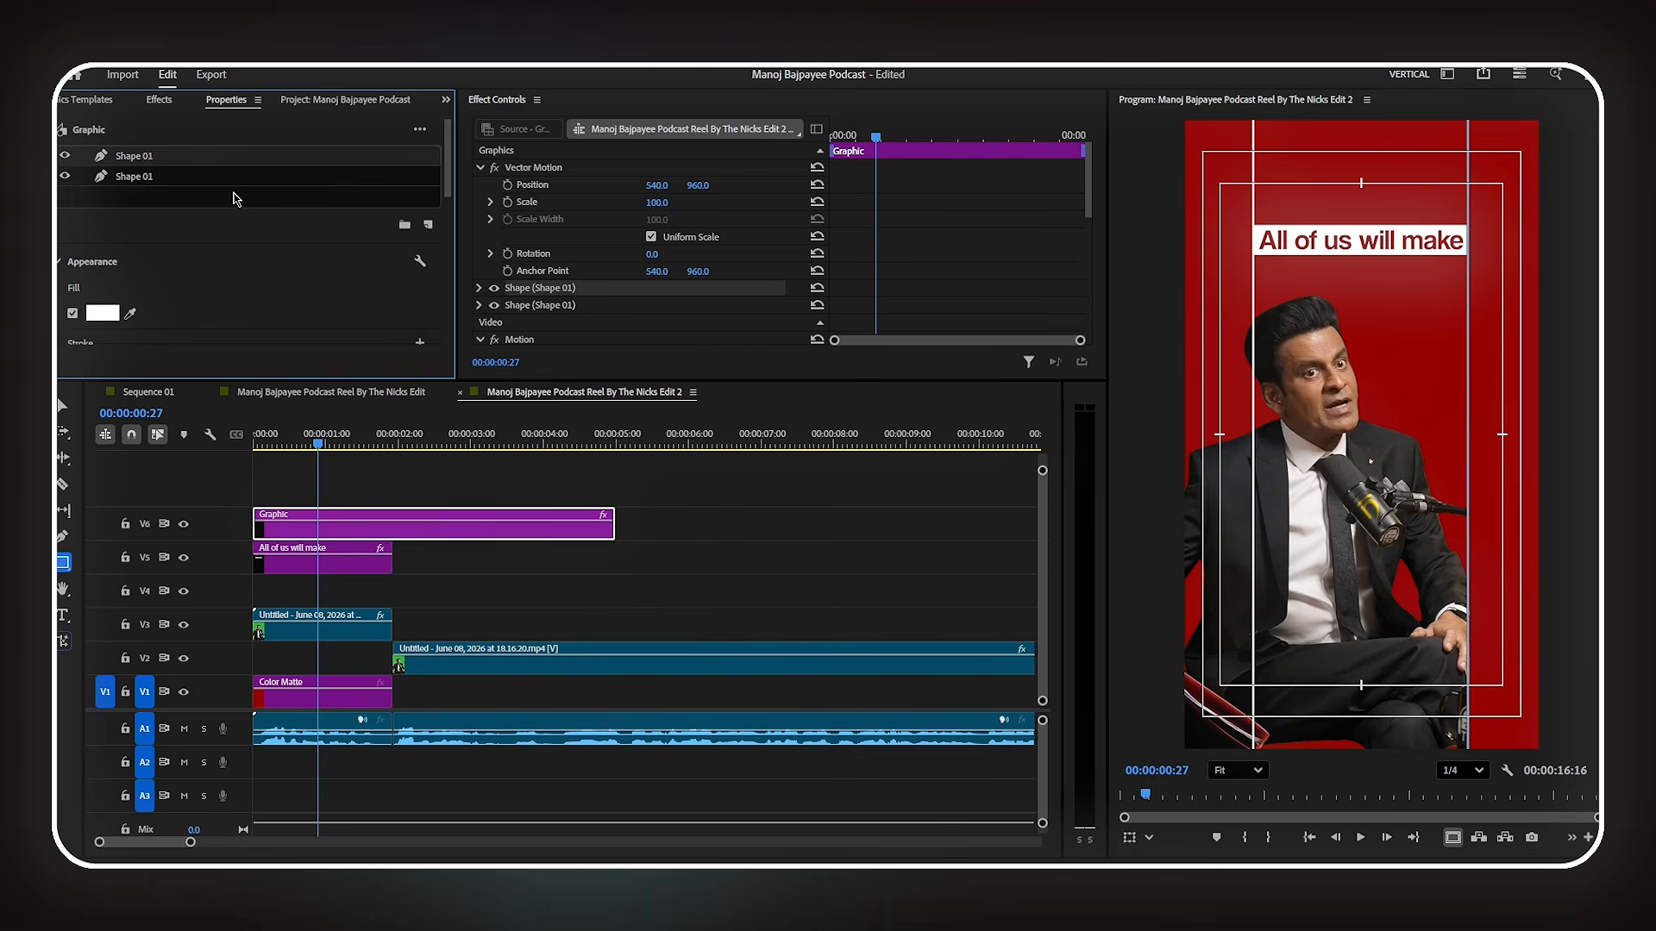
right_click(238, 176)
left_click(315, 264)
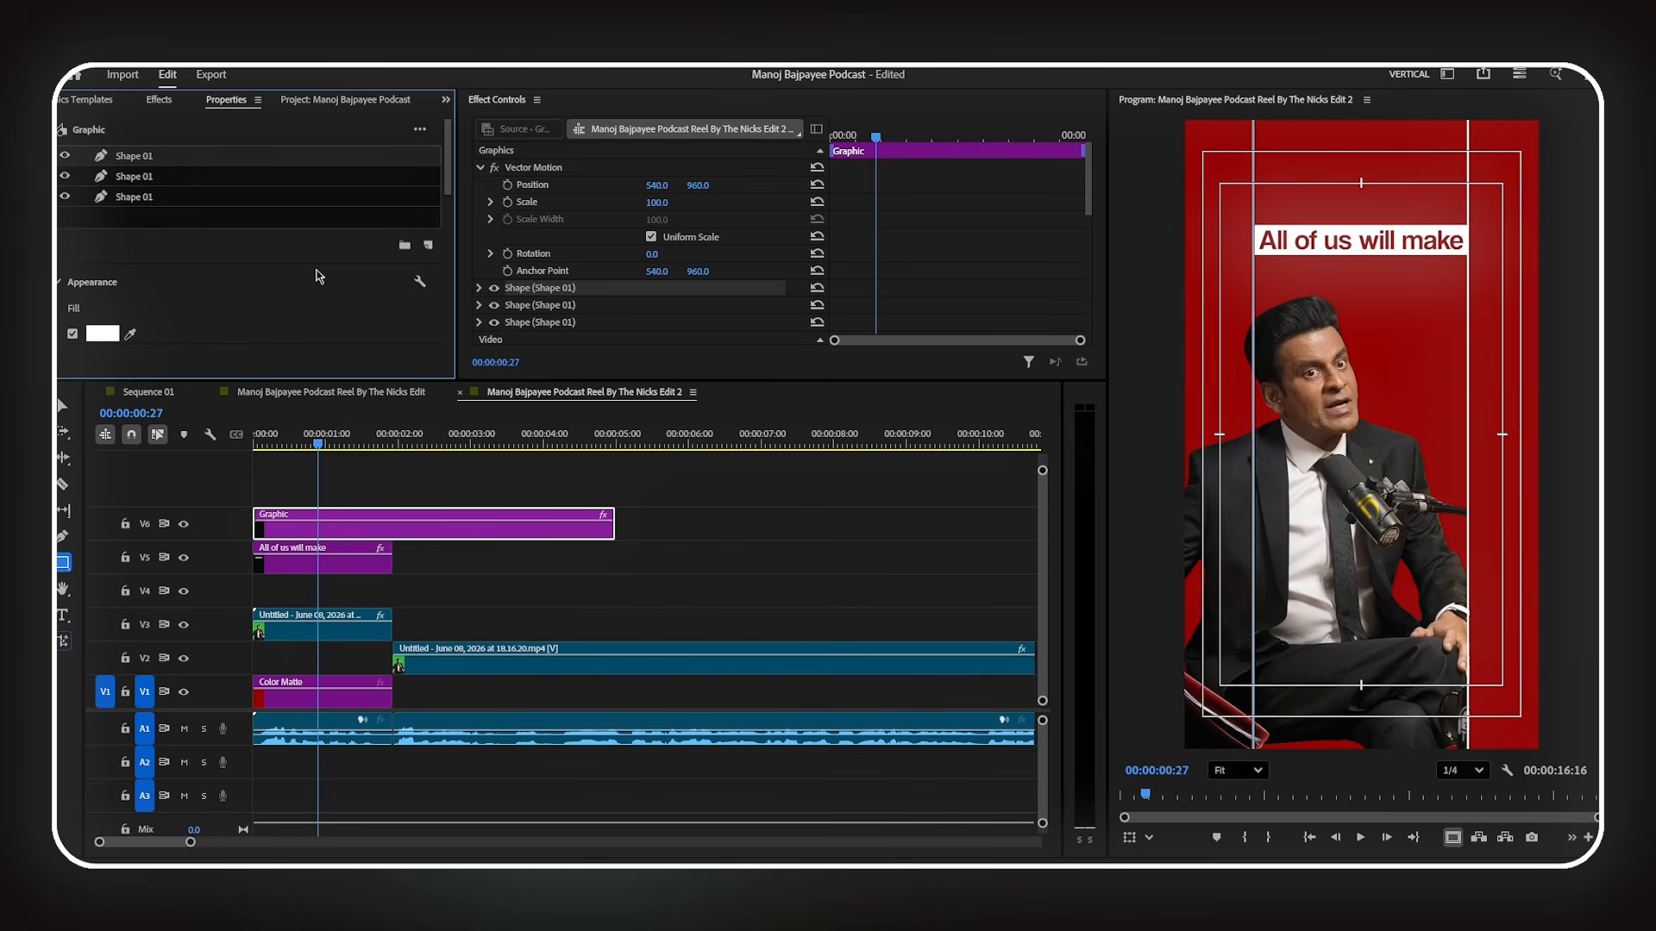
scroll(306, 272, "down", 8)
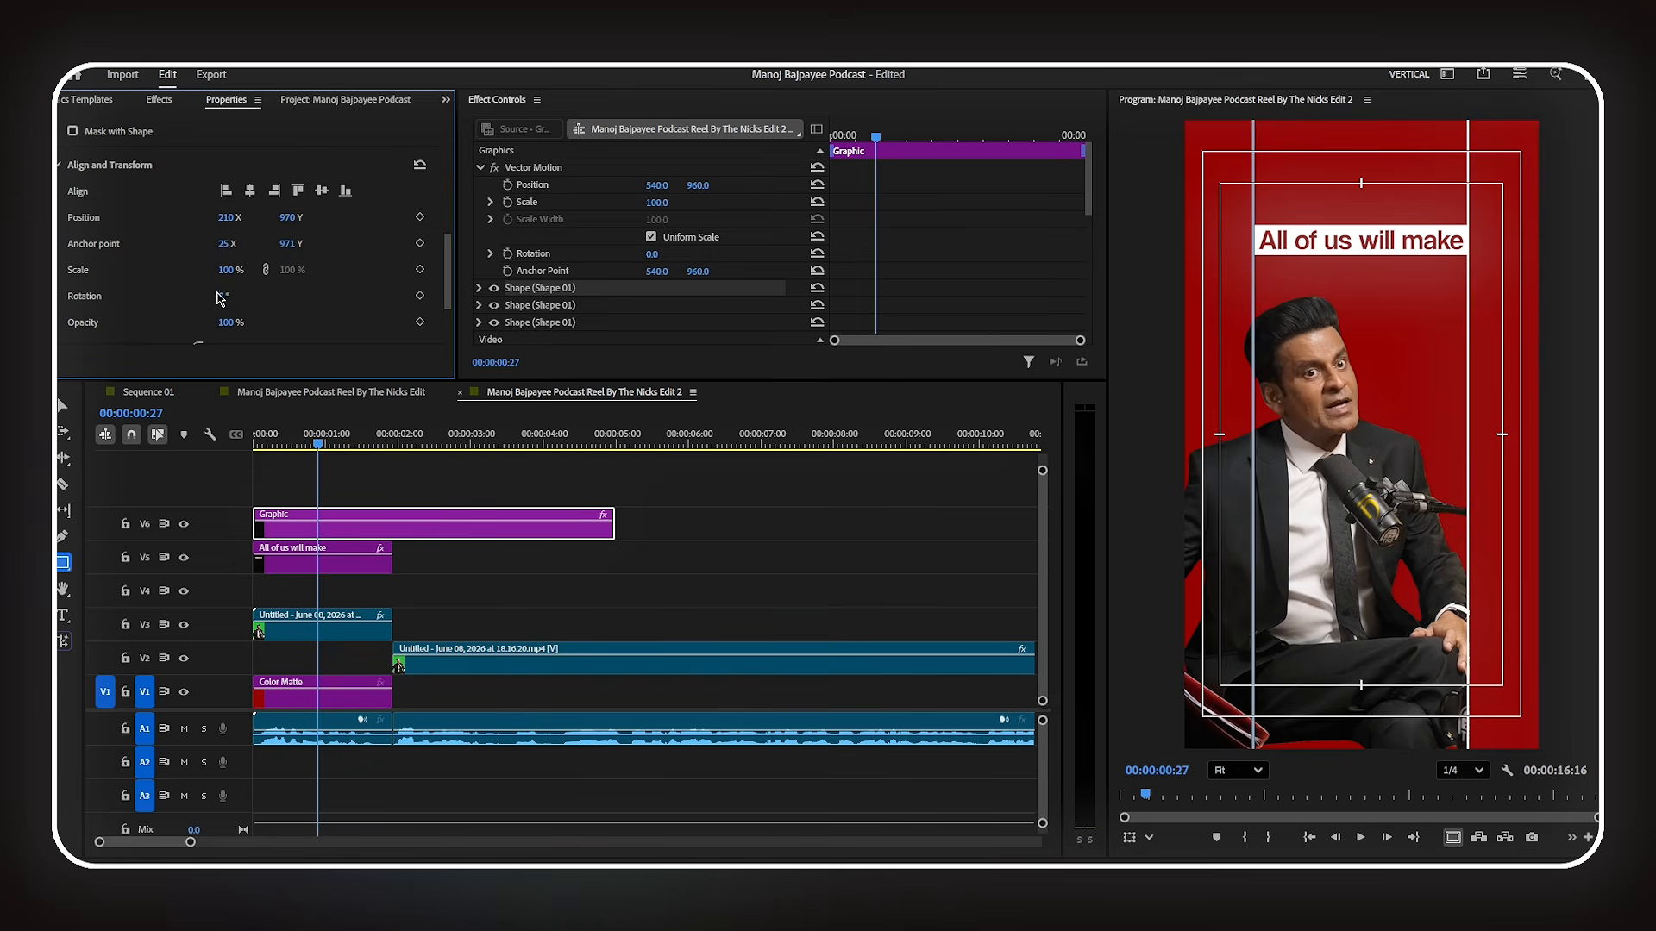
key("Return")
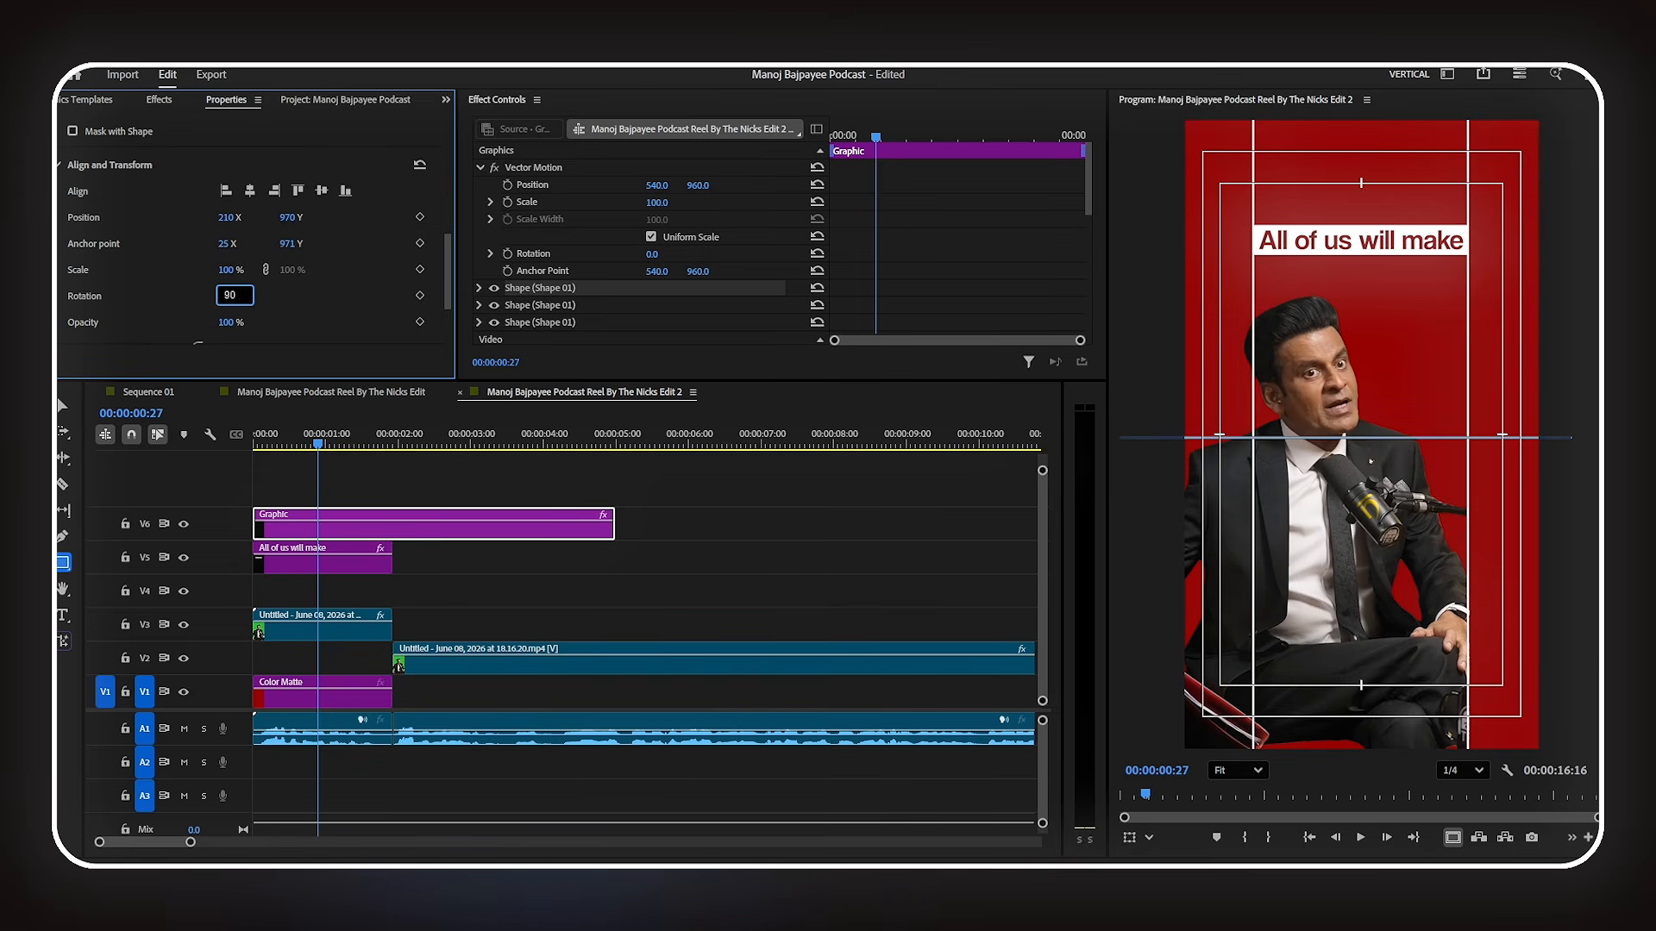
mouse_move(286, 217)
left_mouse_down()
mouse_move(56, 321)
mouse_move(274, 218)
left_mouse_up()
- Duplicate the horizontal line within the graphic and set the copy's Y position to 320 along the caption's top edge
scroll(215, 307, "up", 5)
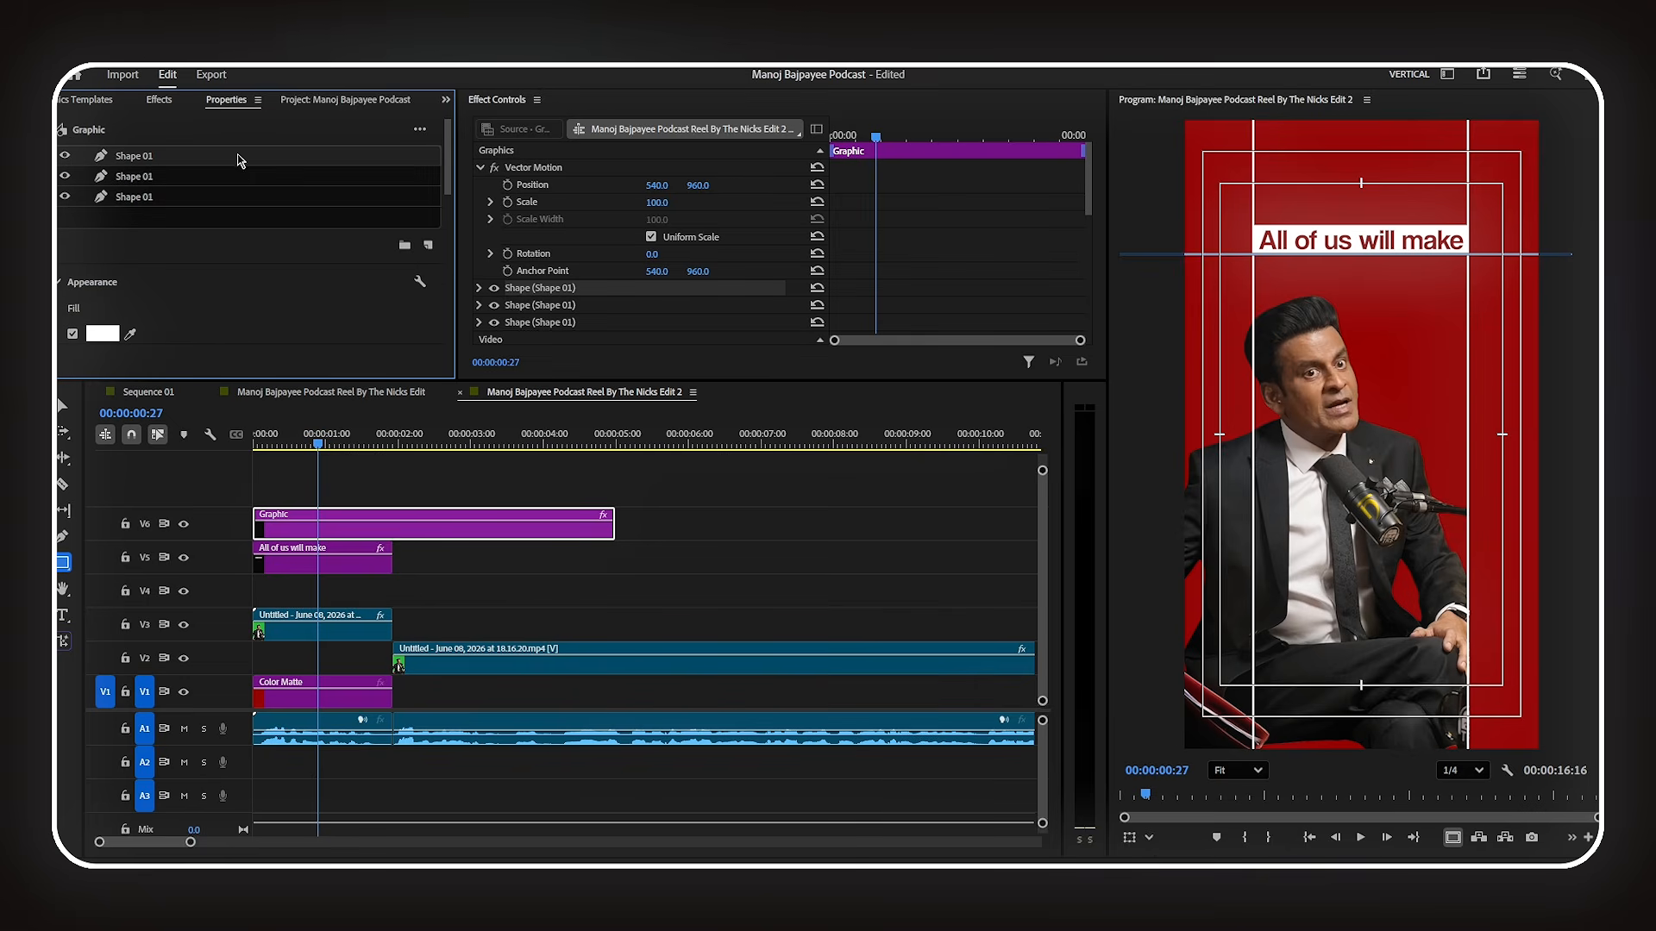
right_click(239, 157)
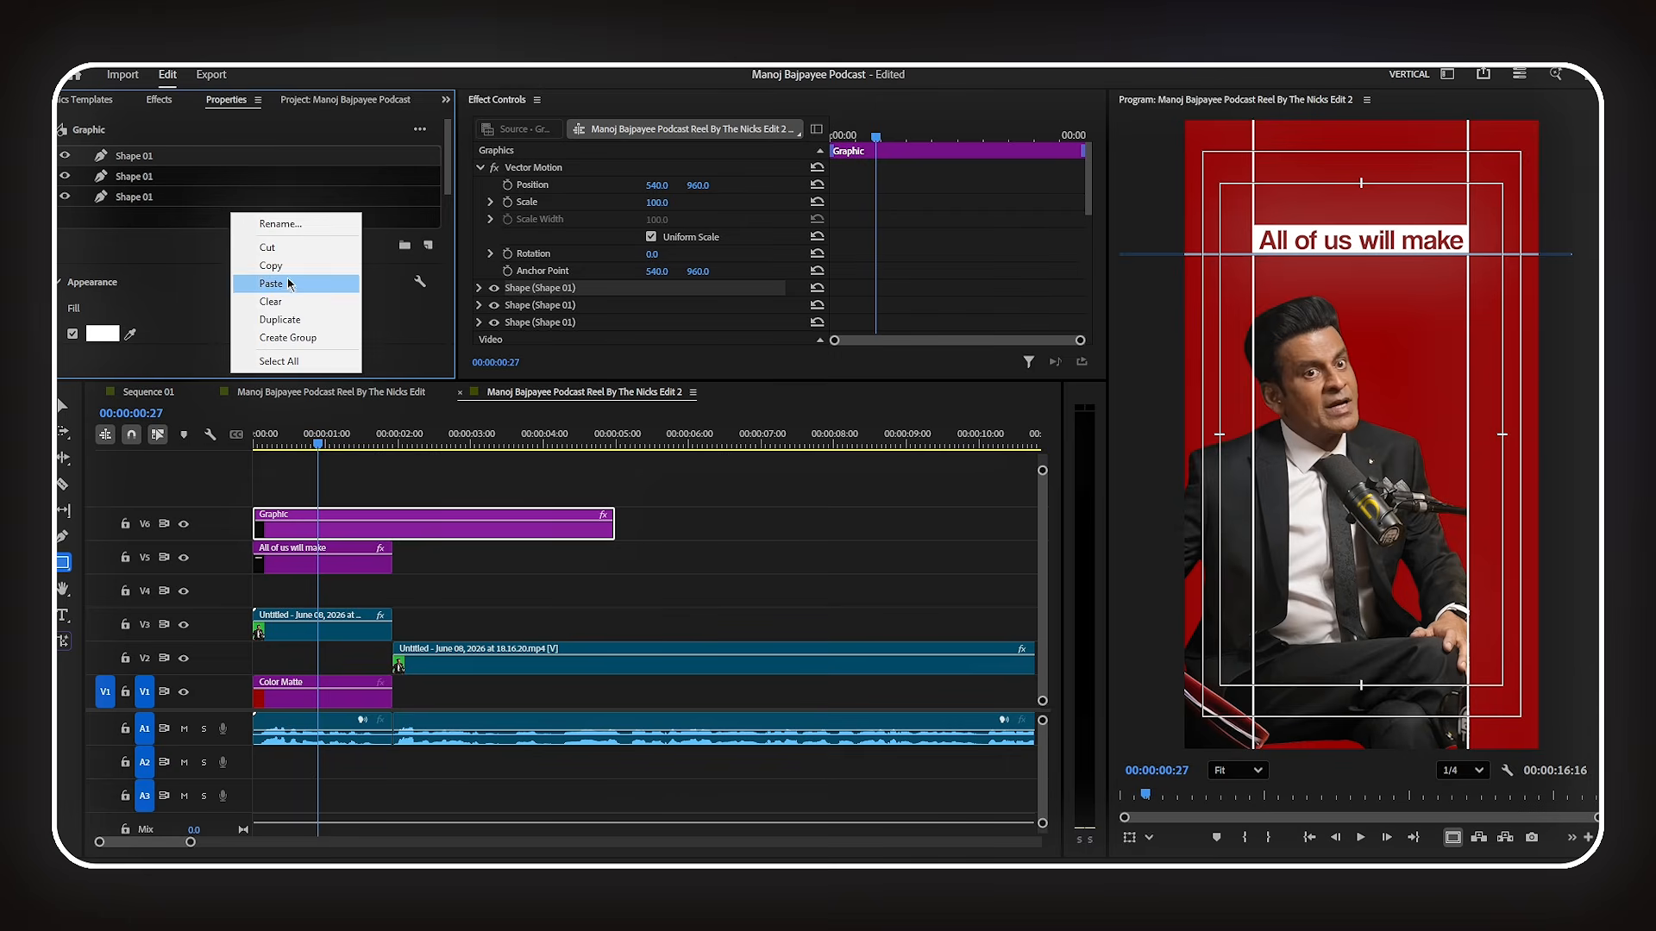
left_click(291, 285)
scroll(291, 294, "down", 1)
scroll(298, 294, "down", 3)
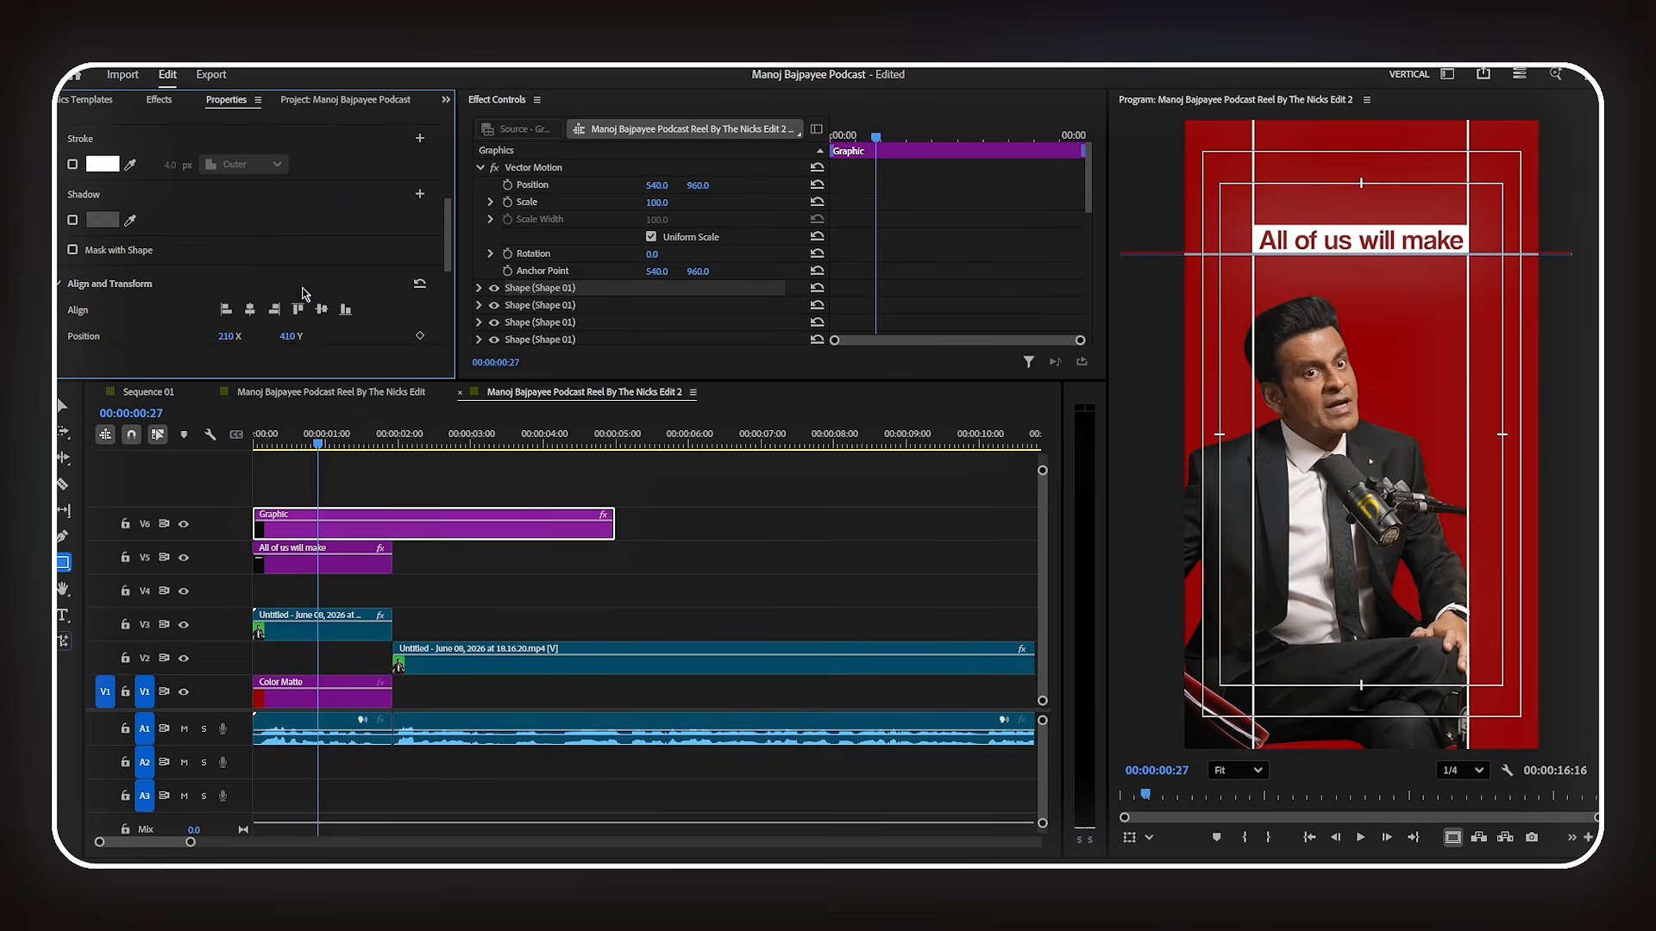
left_click_drag(287, 261, 247, 292)
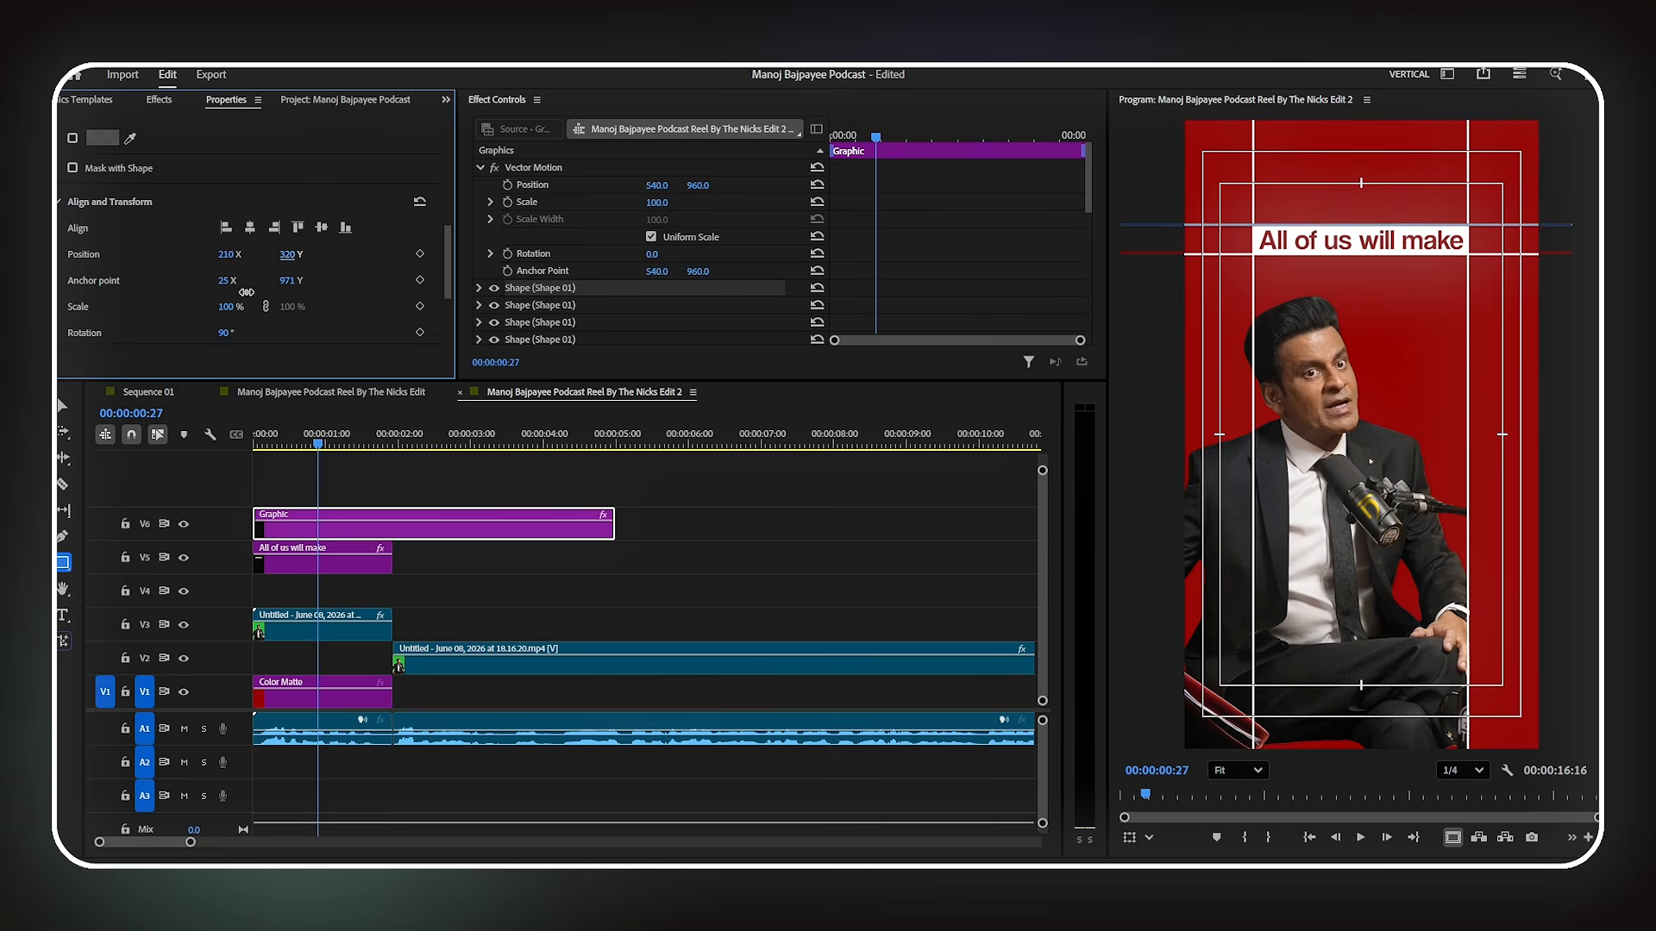
- Trim the Graphic clip to the length of the first video clip and move it to V2, behind the speaker
left_click(440, 496)
left_click_drag(619, 525, 334, 656)
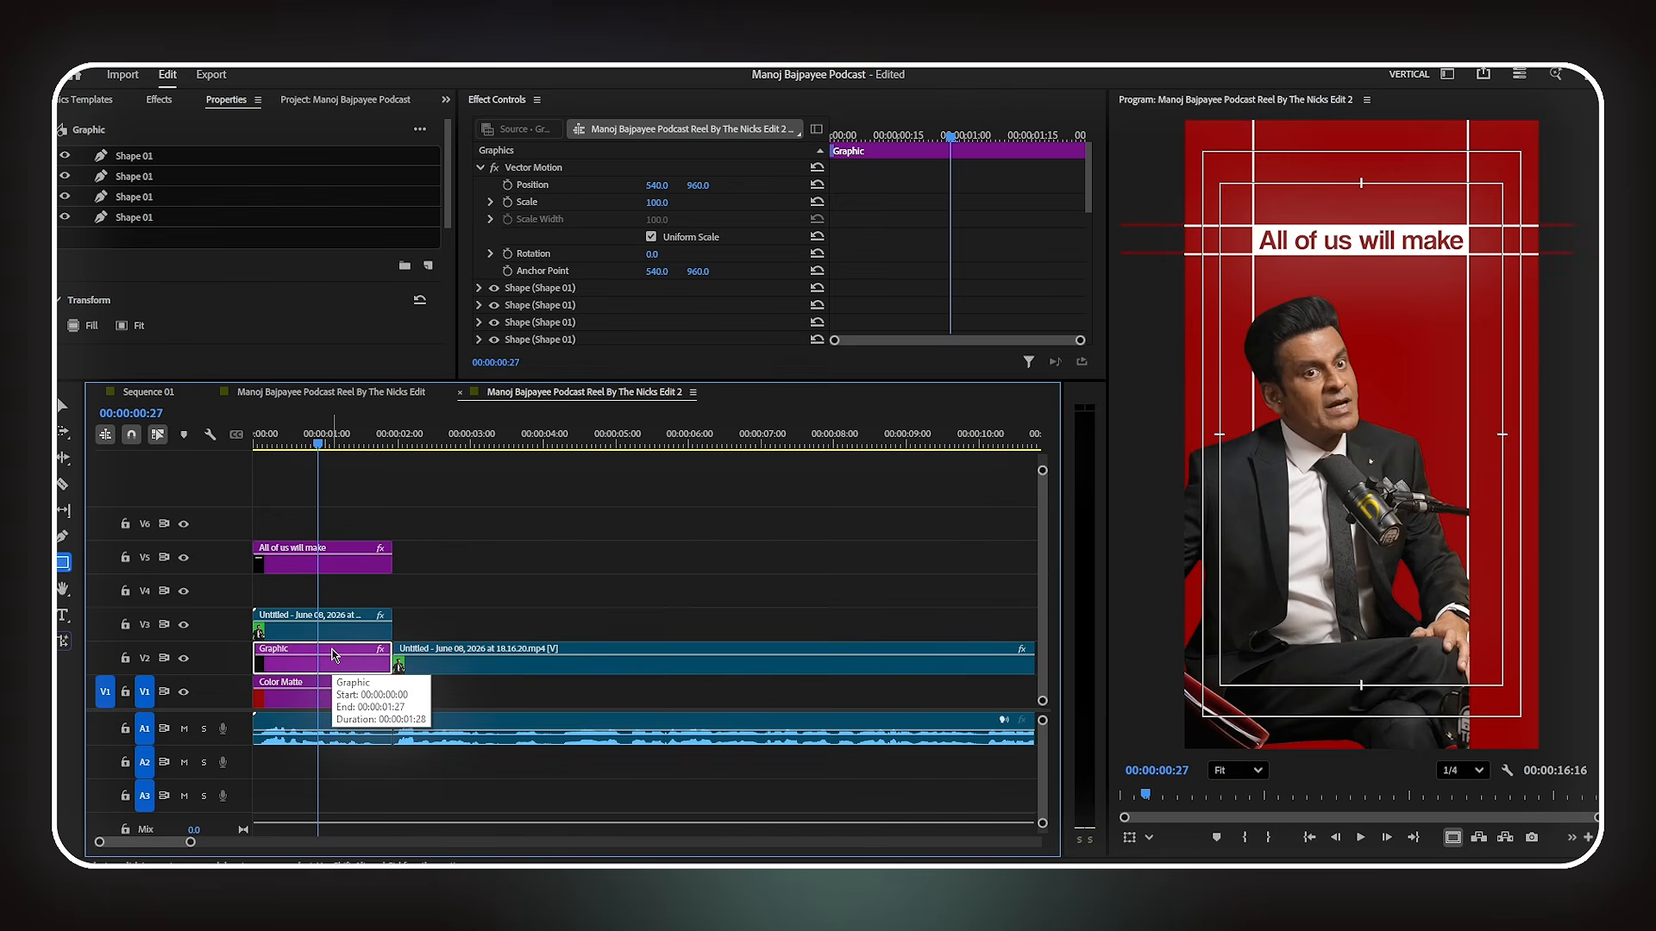
left_click(365, 475)
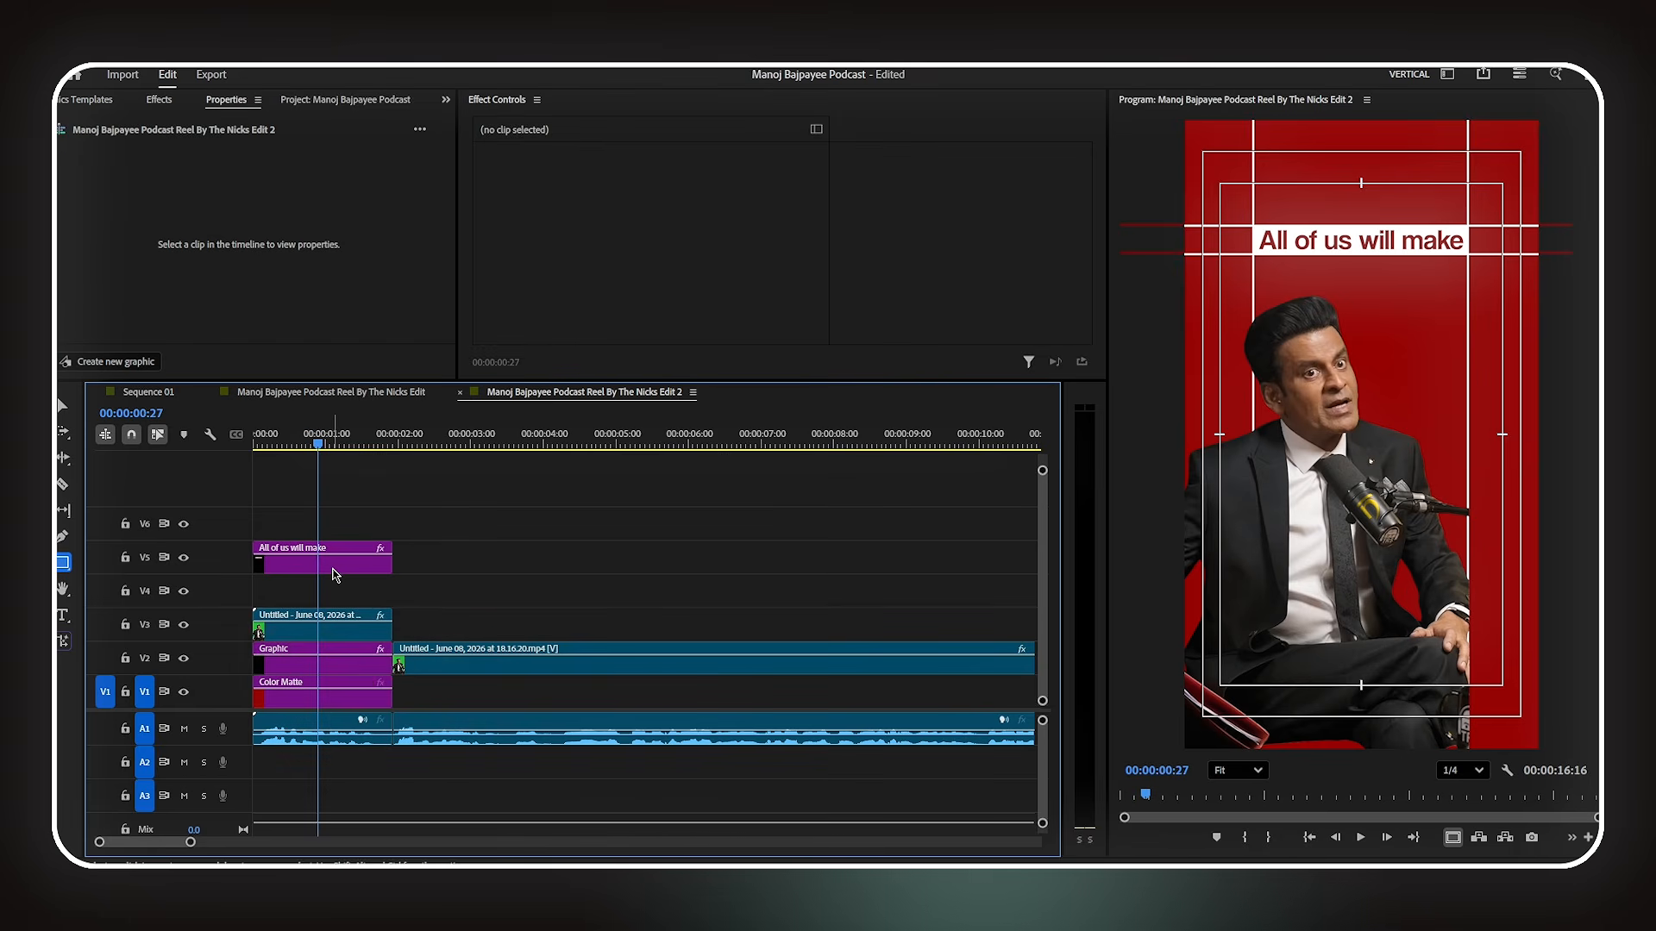
- Duplicate the caption clip onto V4 and replace the copy's text with "mistakes" from the caption notes
left_click_drag(335, 576, 337, 601)
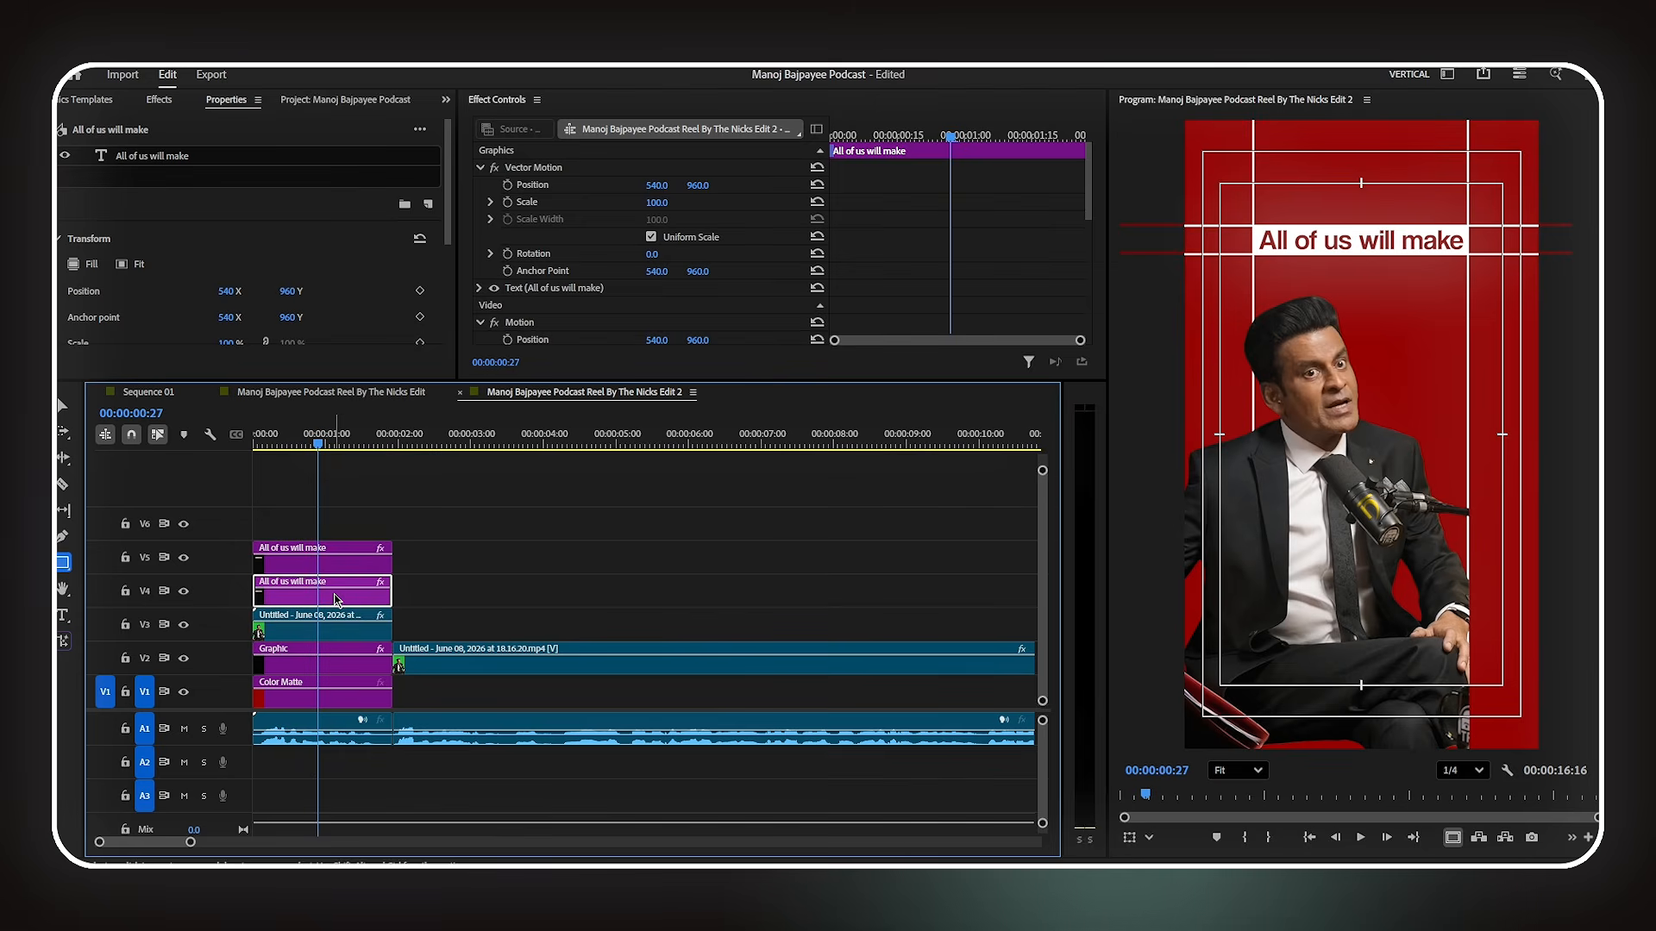
key("alt+Tab")
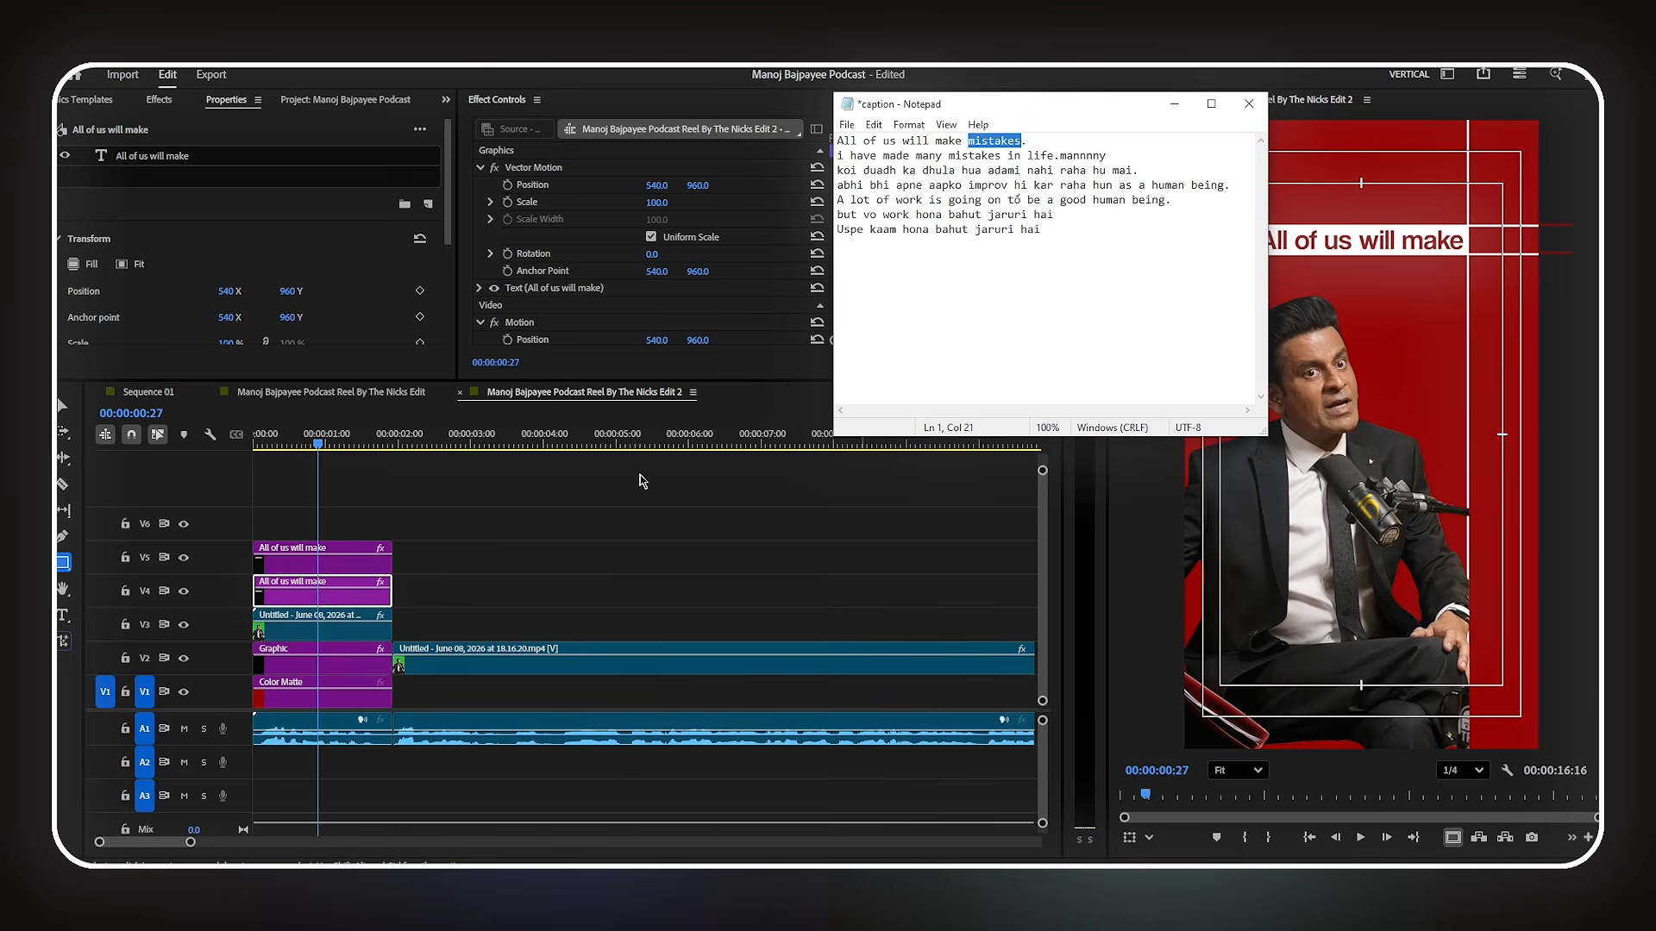
key("alt+Tab")
double_click(256, 164)
type("mistakes")
- Lower the "mistakes" text to a Vector Motion Y position of 1059 and turn off its background
left_click_drag(698, 187, 779, 186)
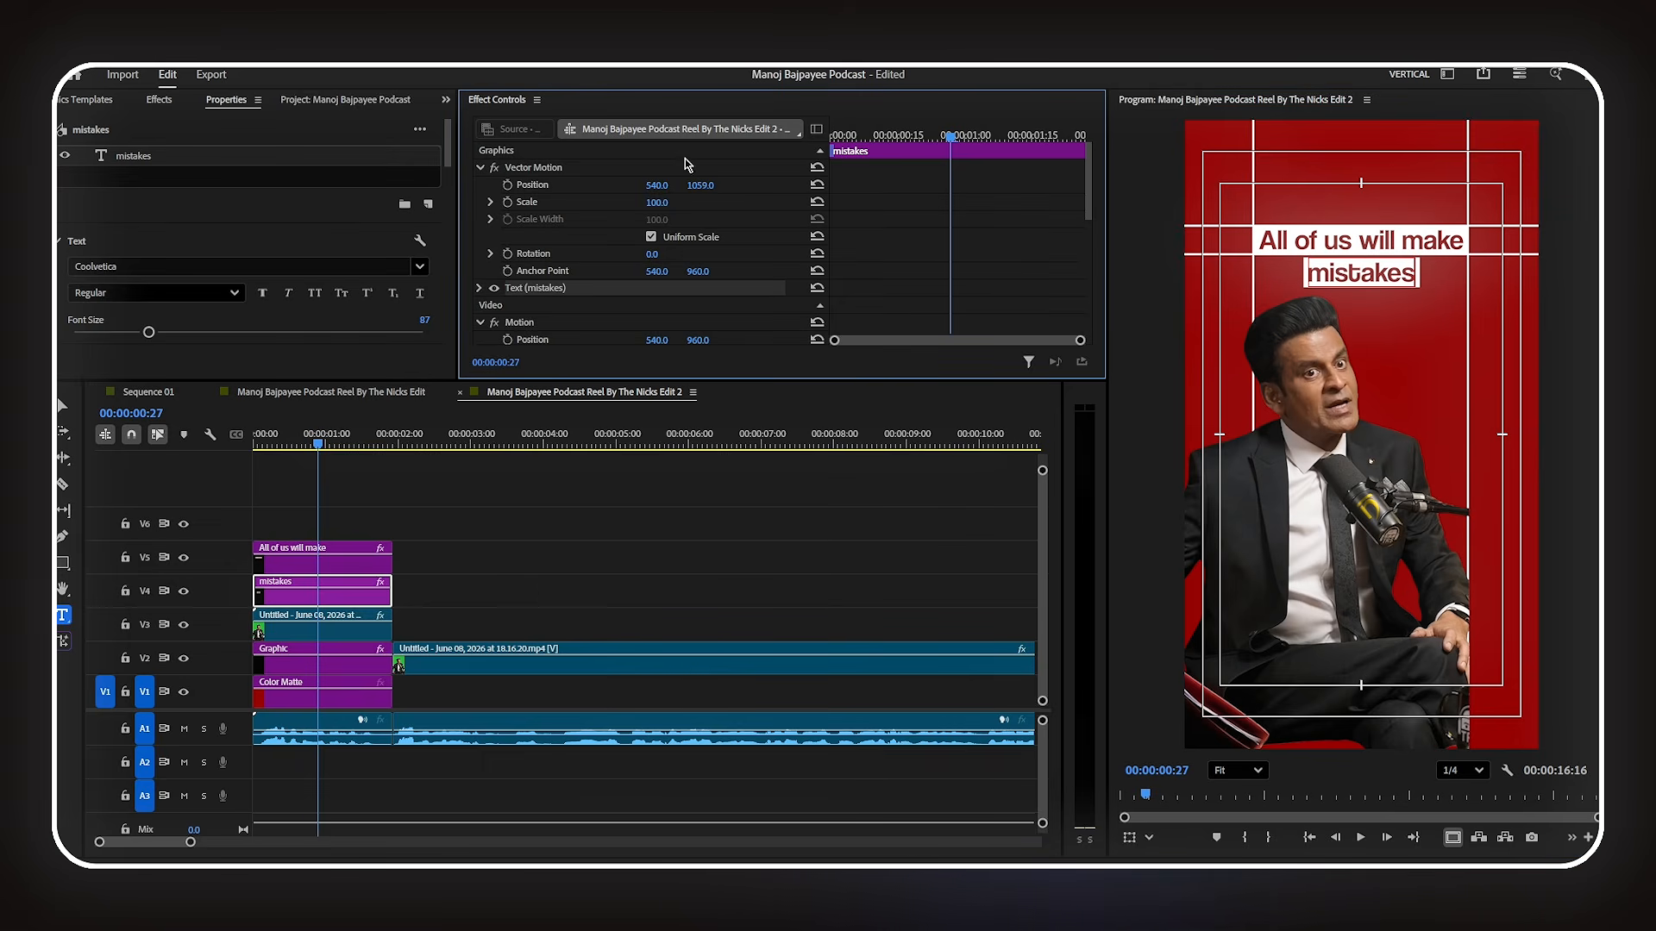
scroll(288, 243, "down", 10)
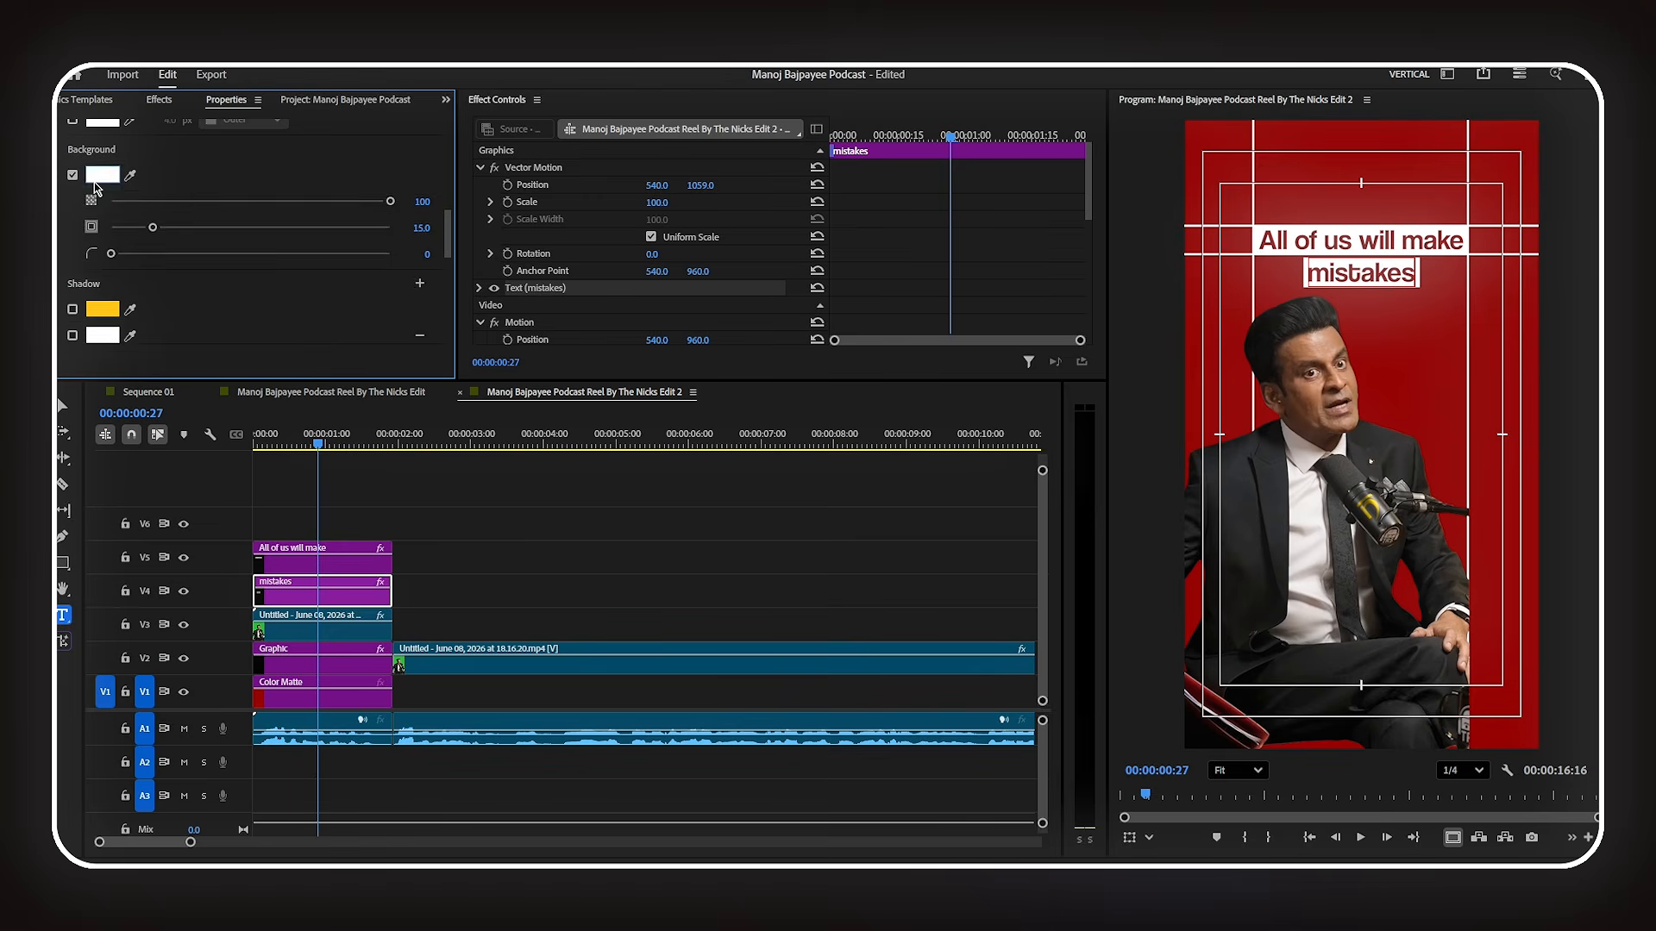
left_click_drag(450, 234, 462, 121)
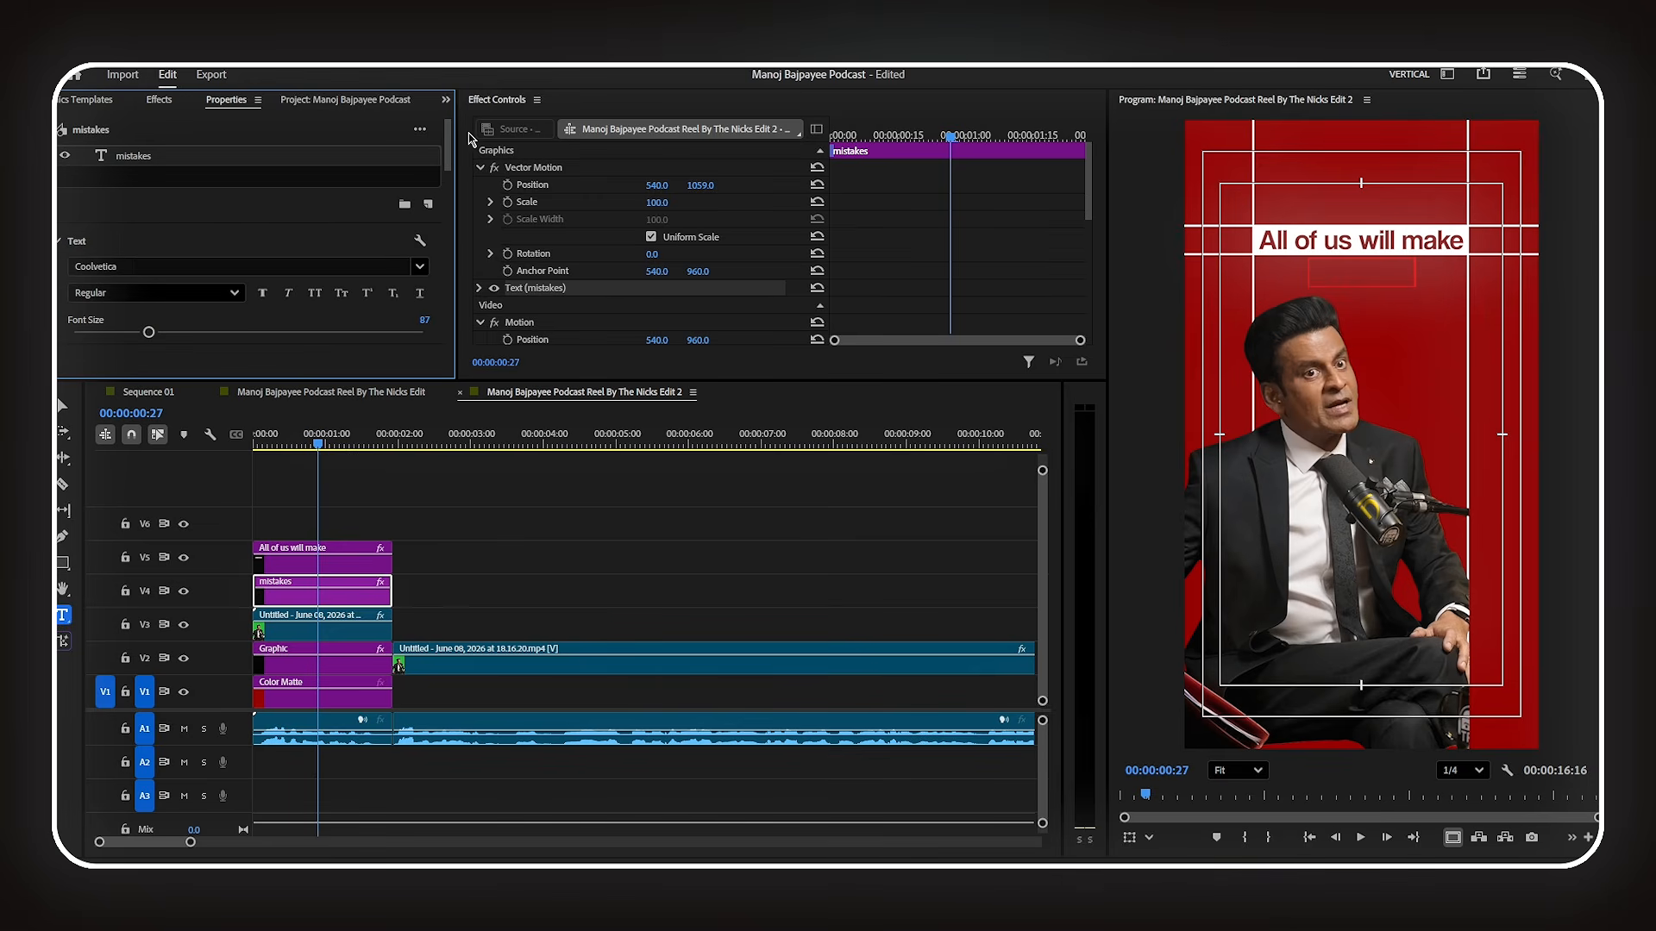
- Change the font of the "mistakes" text to Kunstler Script
scroll(87, 211, "down", 3)
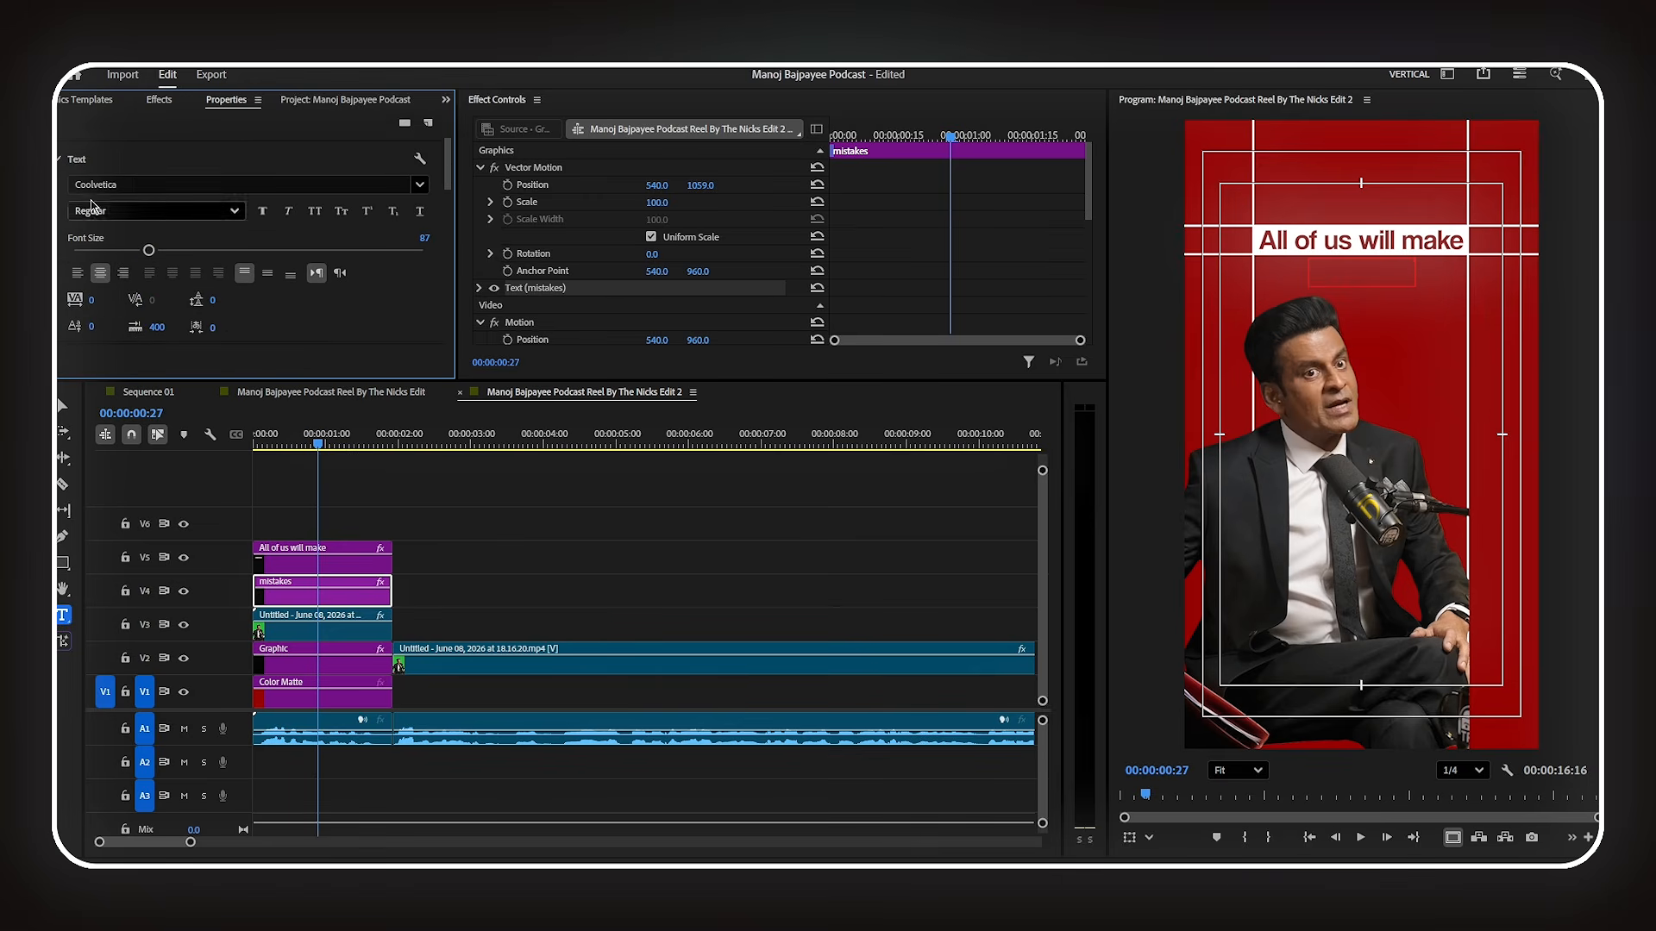
left_click(144, 184)
type("kunst")
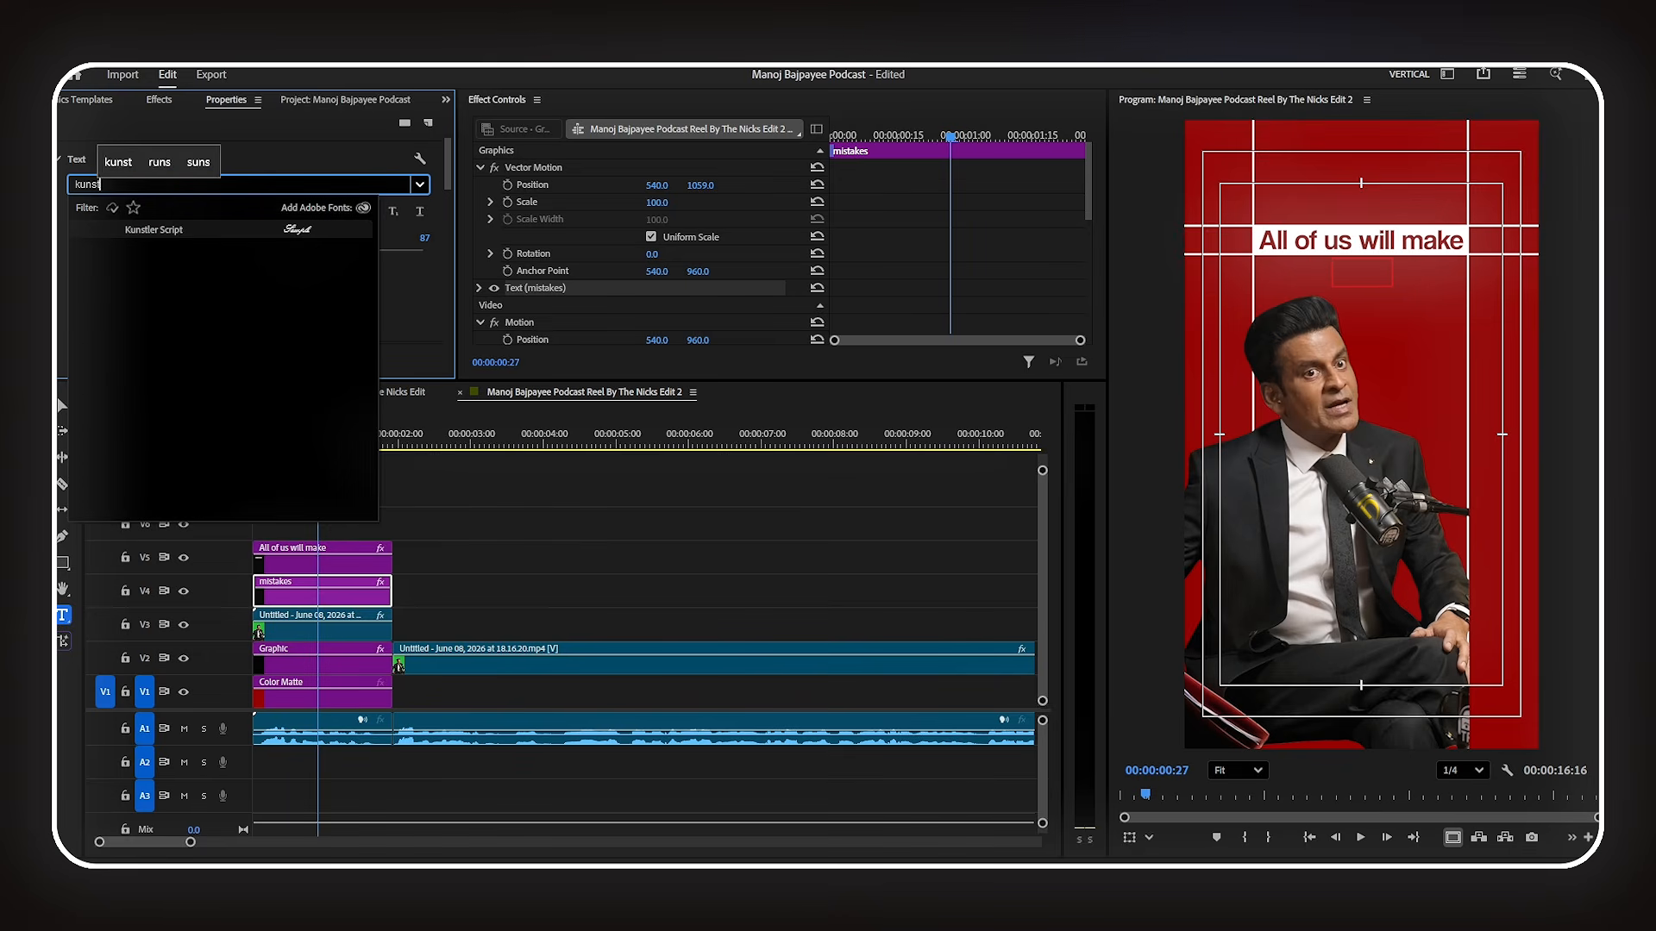
left_click(172, 232)
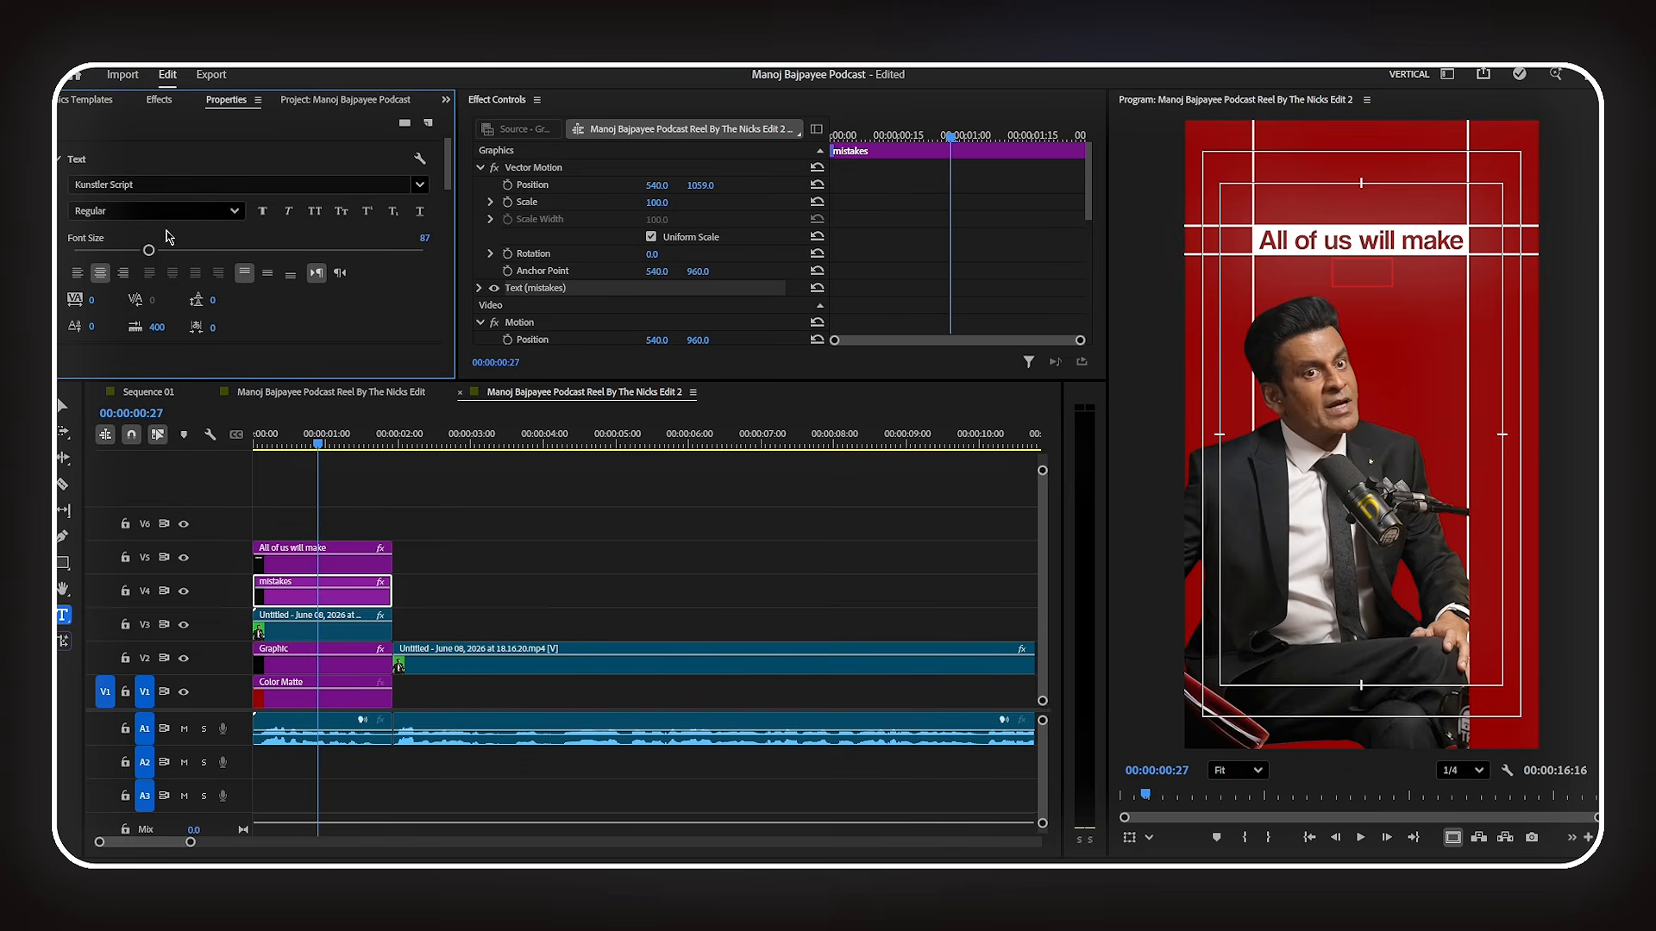
- Give the "mistakes" text a white fill and set its font size to 270
scroll(155, 233, "down", 4)
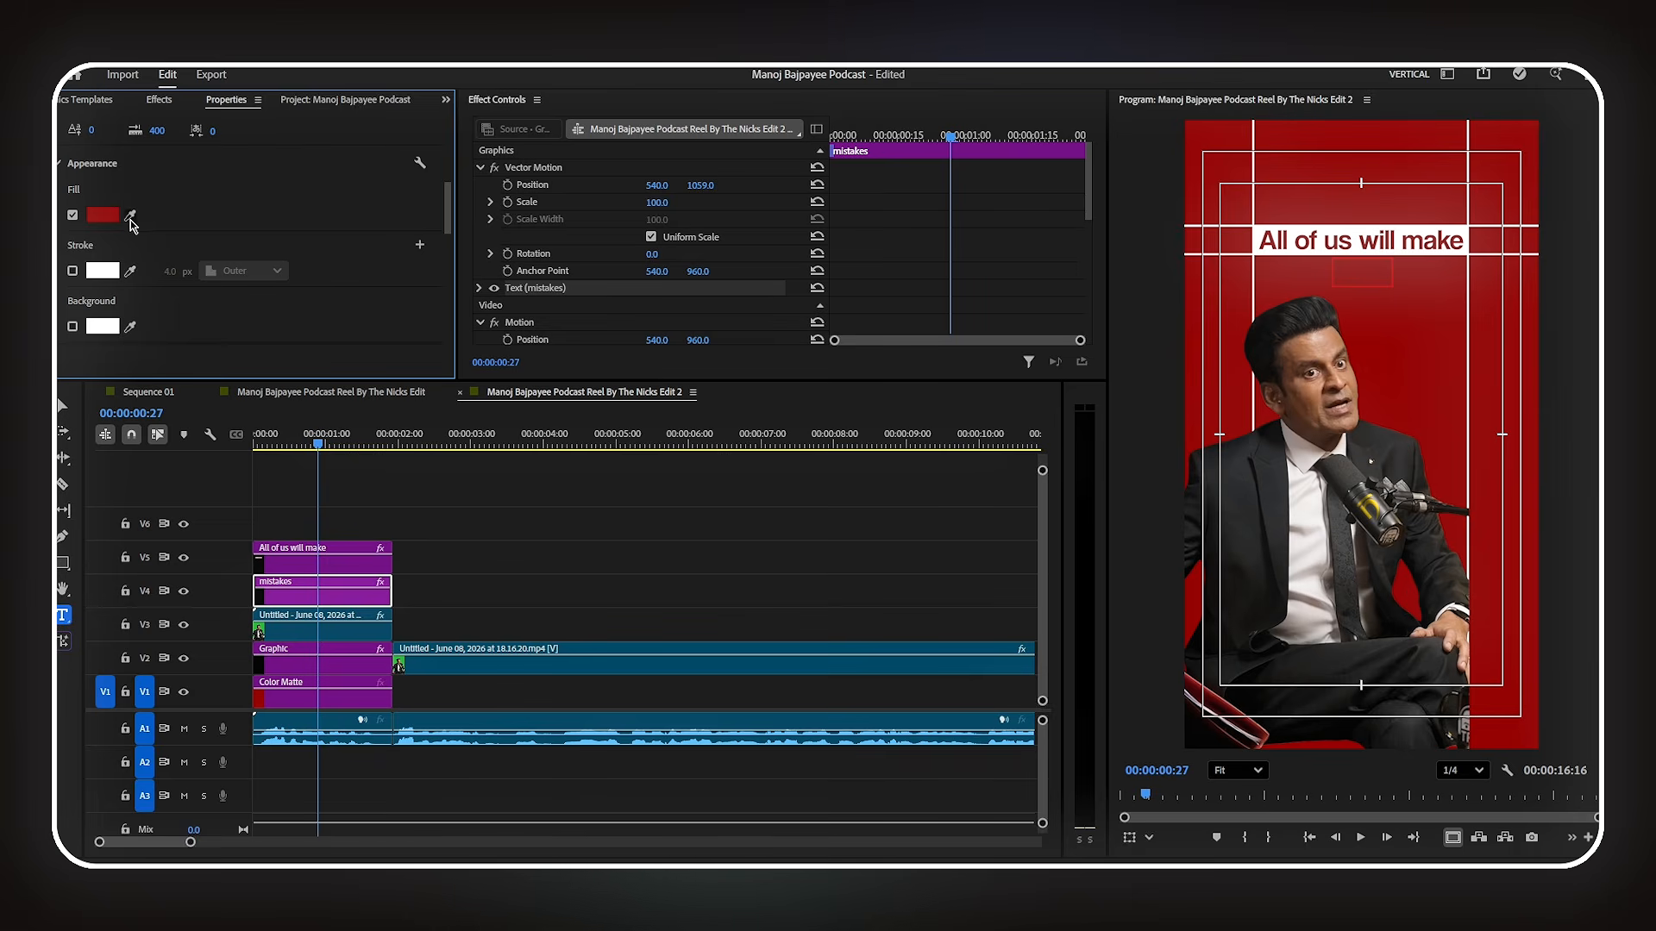
scroll(251, 259, "up", 4)
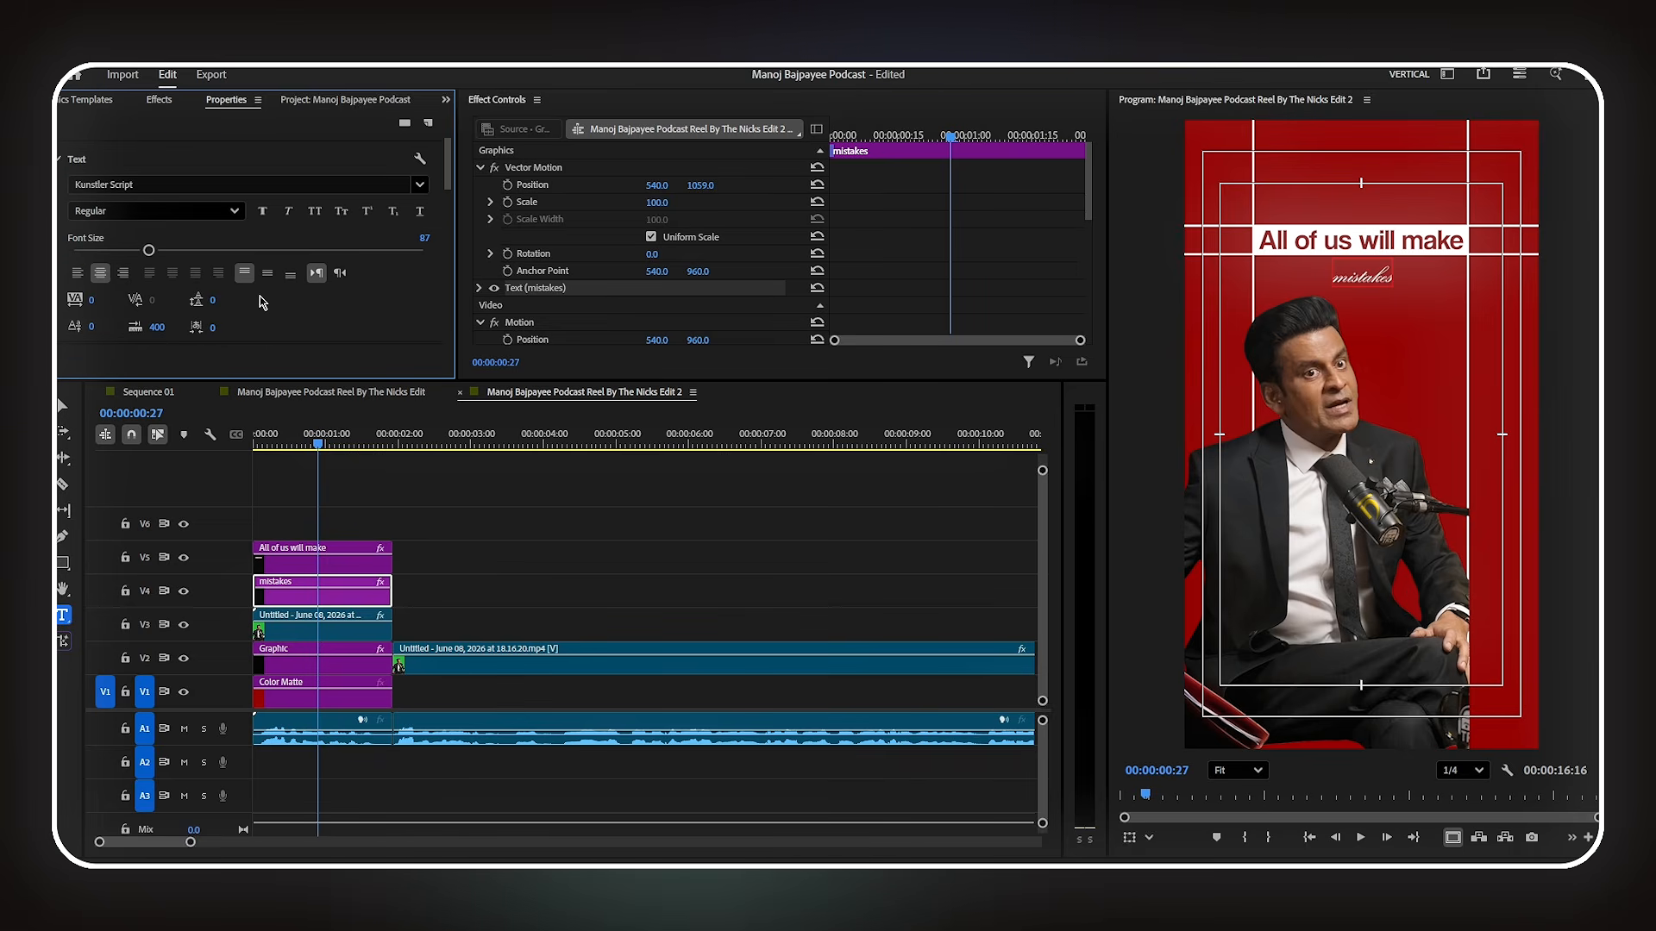
left_click_drag(226, 261, 315, 276)
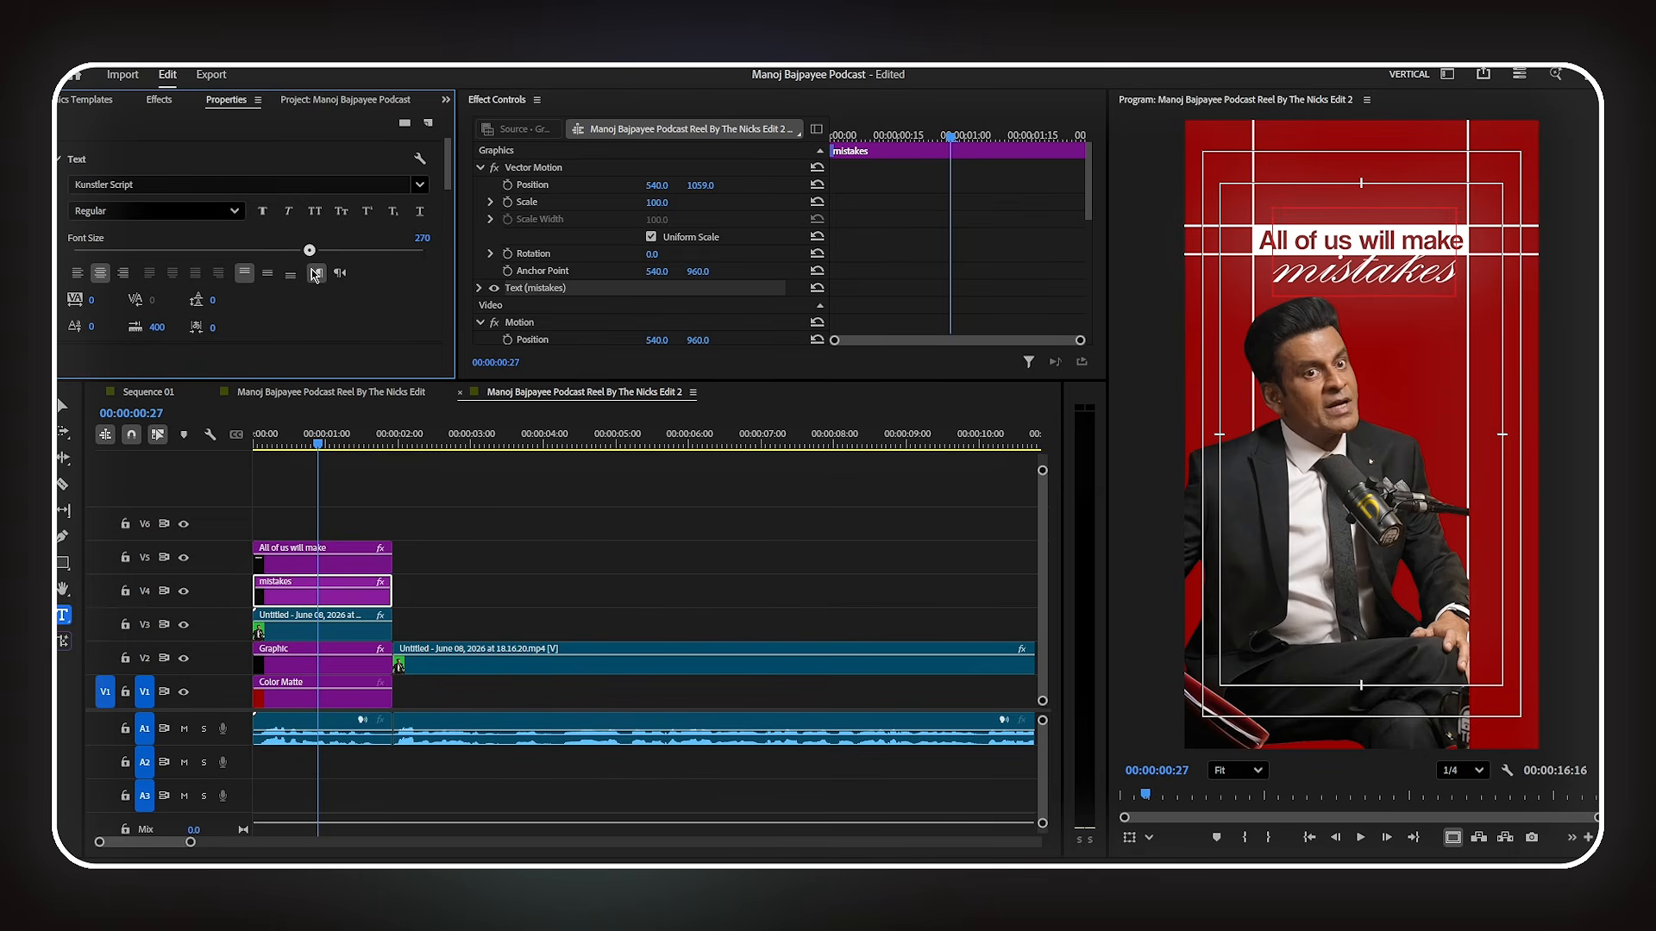
- Place the "mistakes" text just below the caption by setting its position to X 521, Y 418
scroll(315, 275, "down", 5)
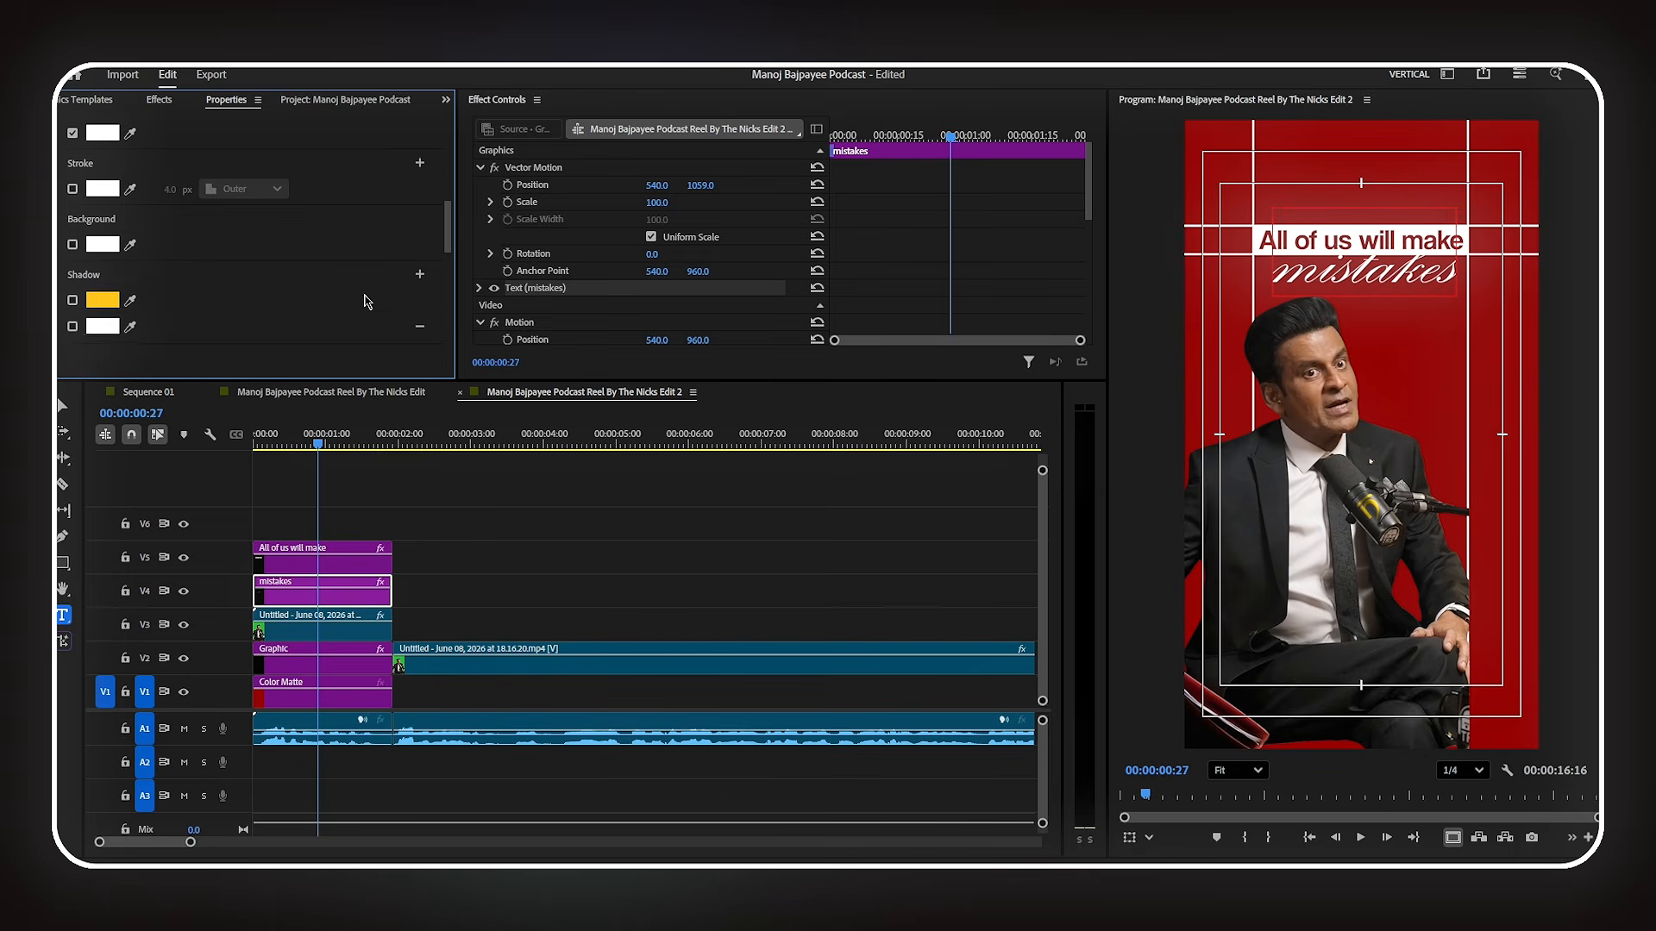
left_click_drag(223, 300, 307, 294)
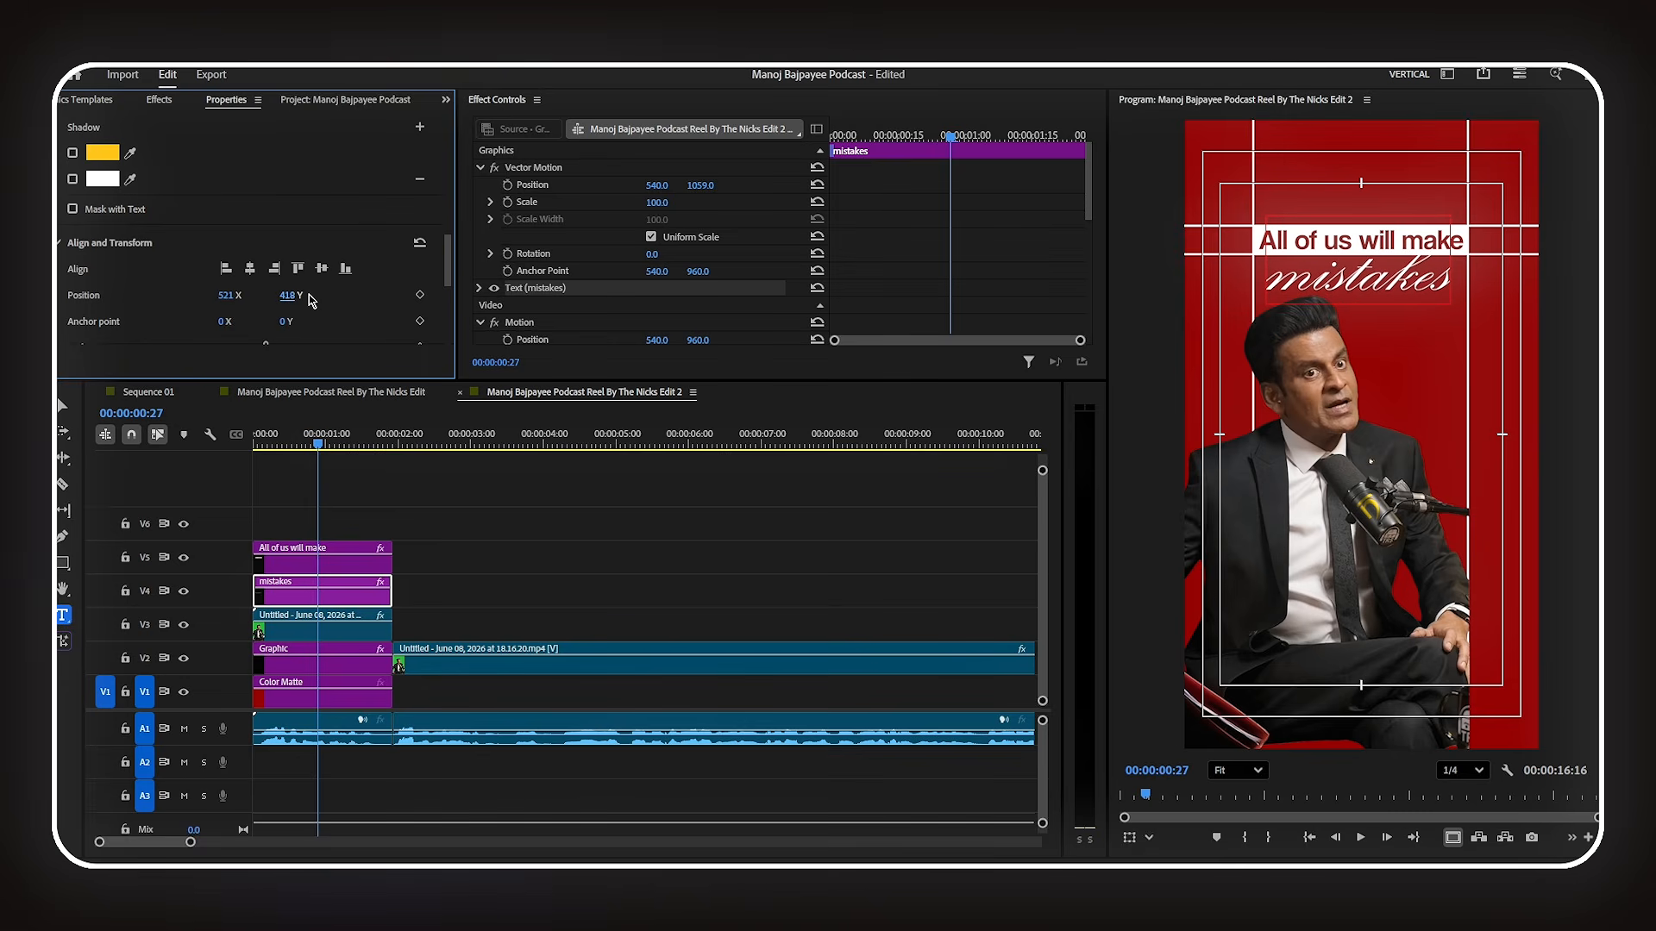
scroll(641, 258, "down", 5)
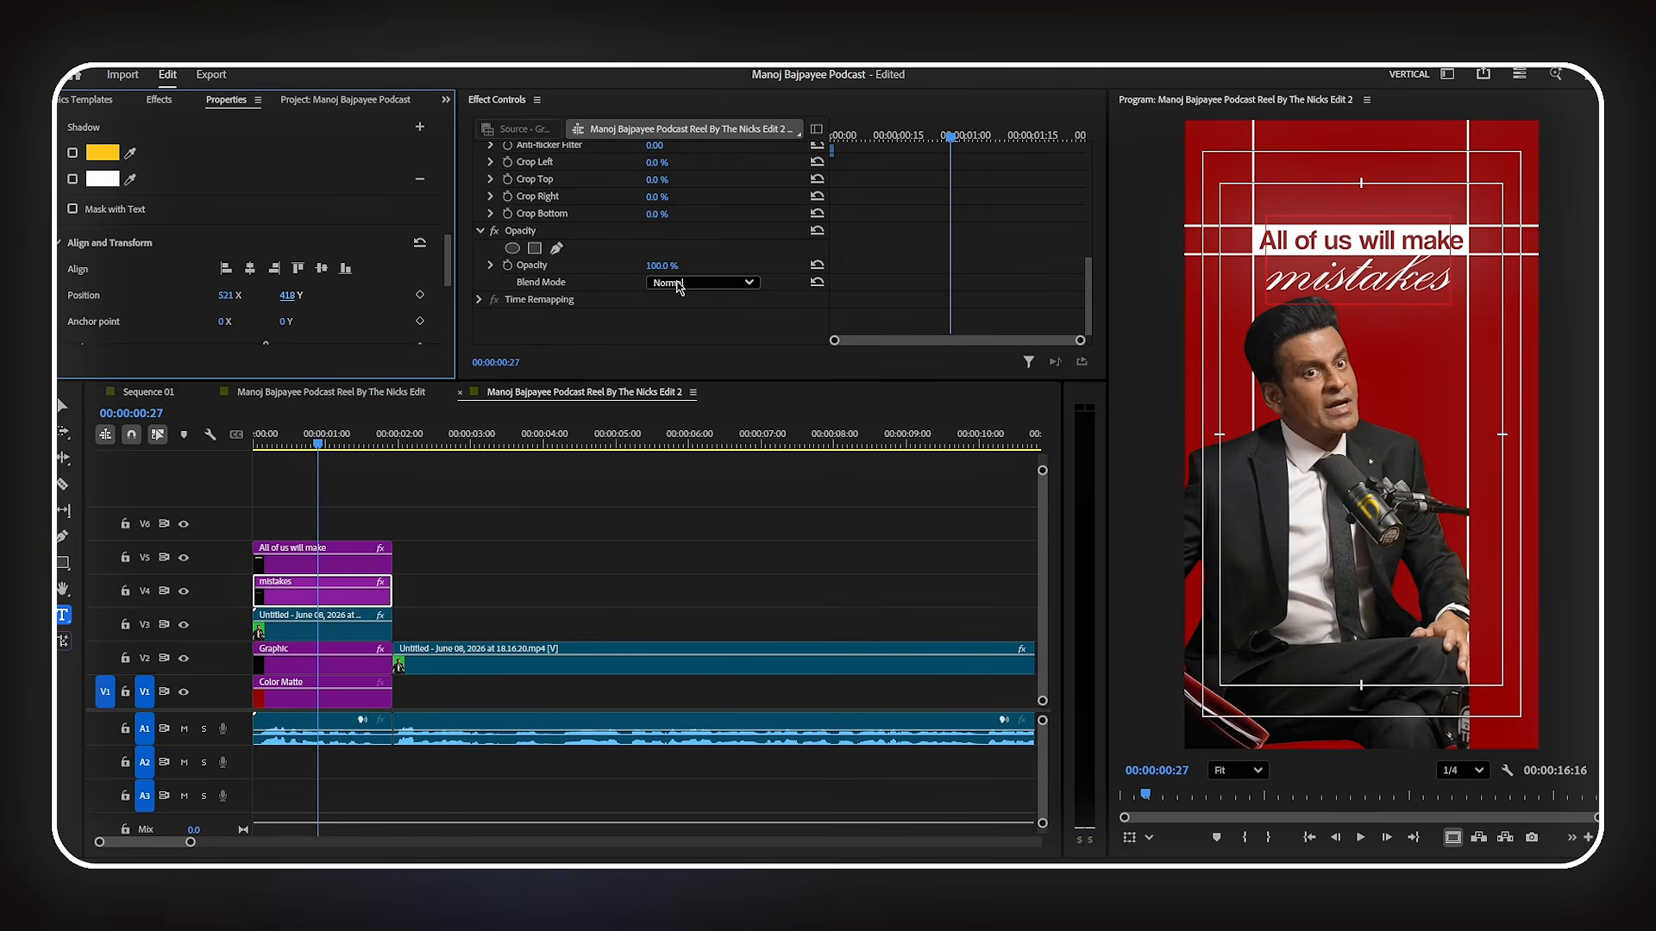
- Set the "mistakes" text's blend mode to Color Dodge
left_click(679, 285)
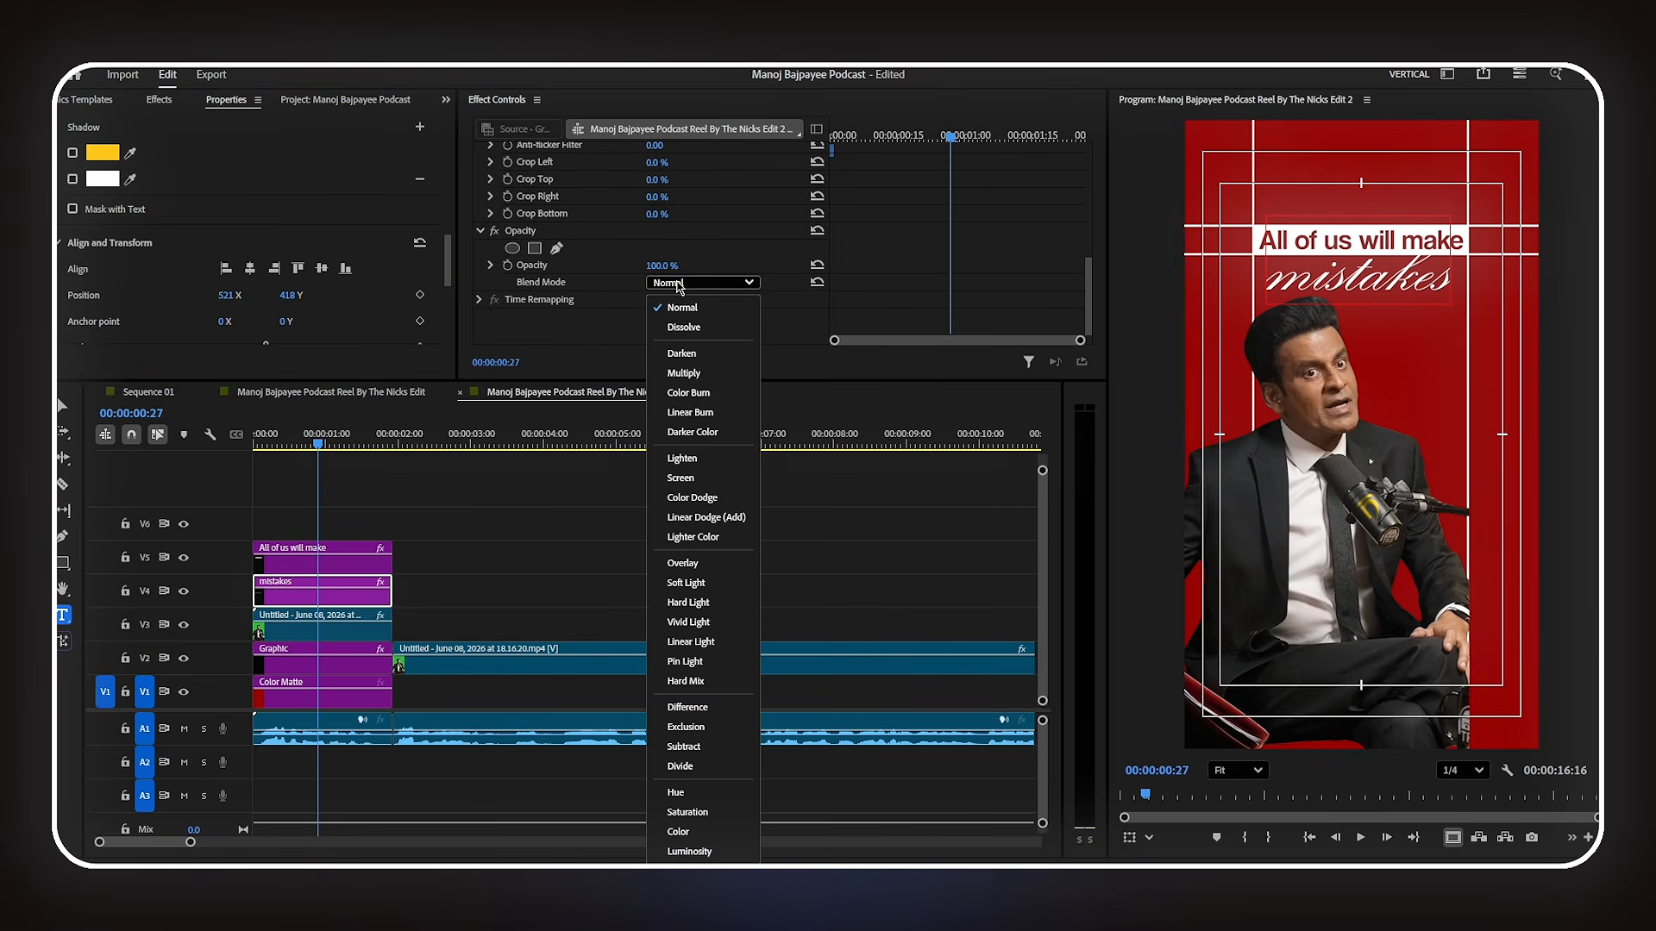
left_click(715, 498)
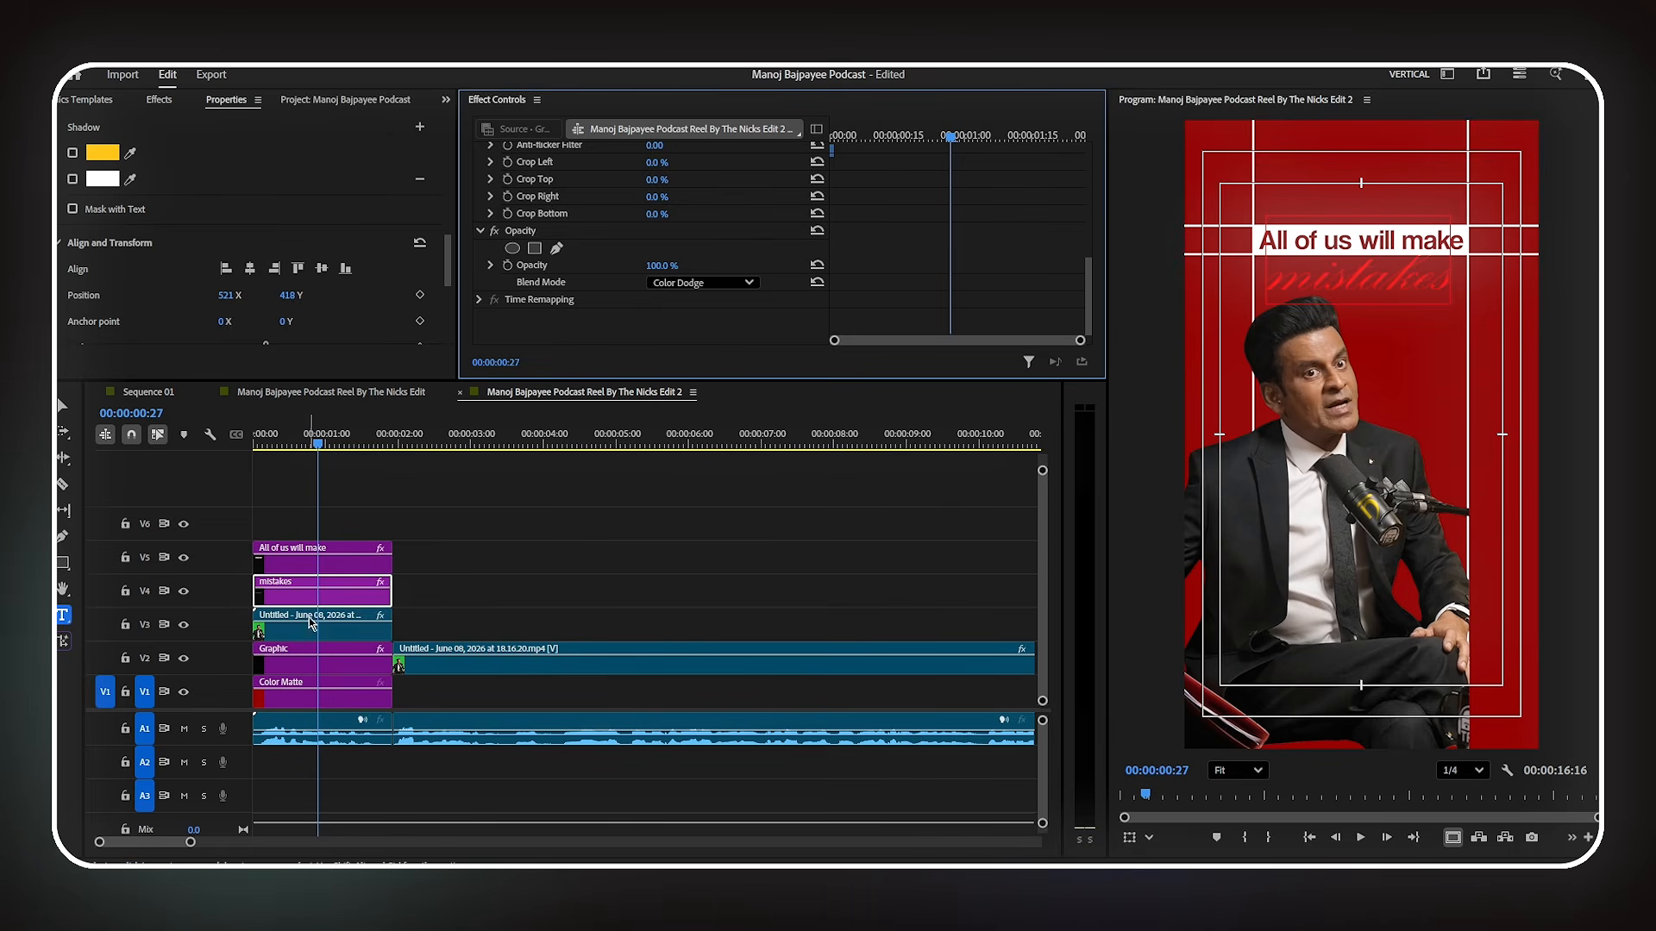
left_click(343, 510)
- Trim the start of the "mistakes" text clip to 00:00:00:27 and play back the first segment
left_click(284, 595)
mouse_move(392, 593)
left_mouse_down()
mouse_move(454, 604)
mouse_move(392, 604)
left_mouse_up()
key("Home")
key("space")
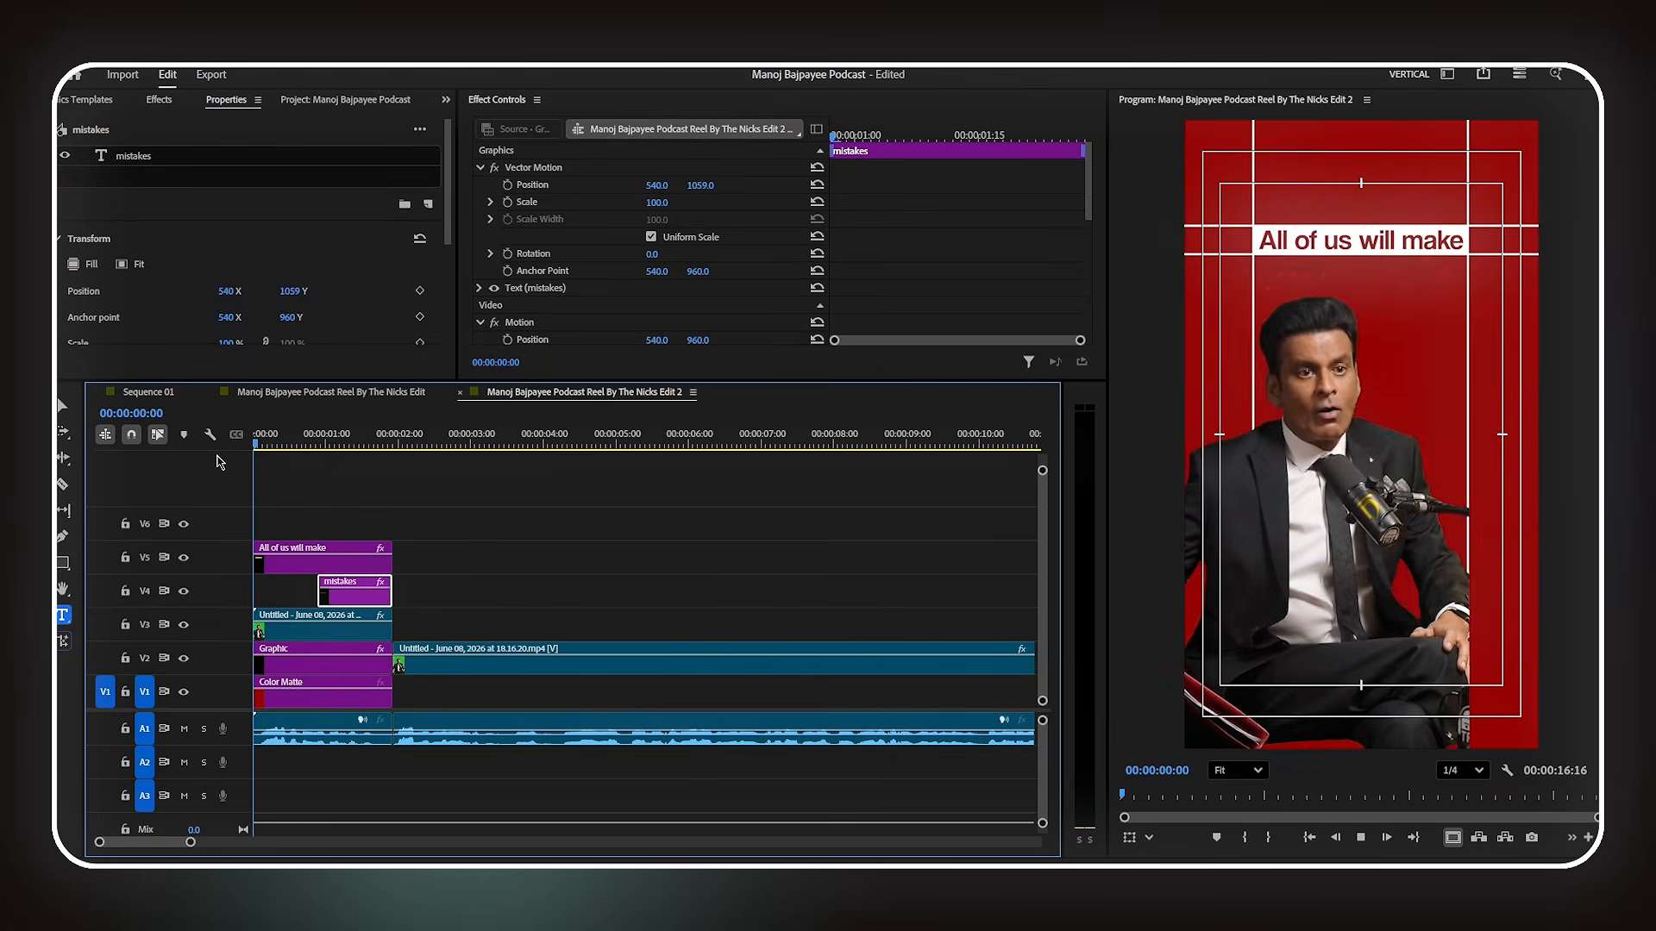
key("space")
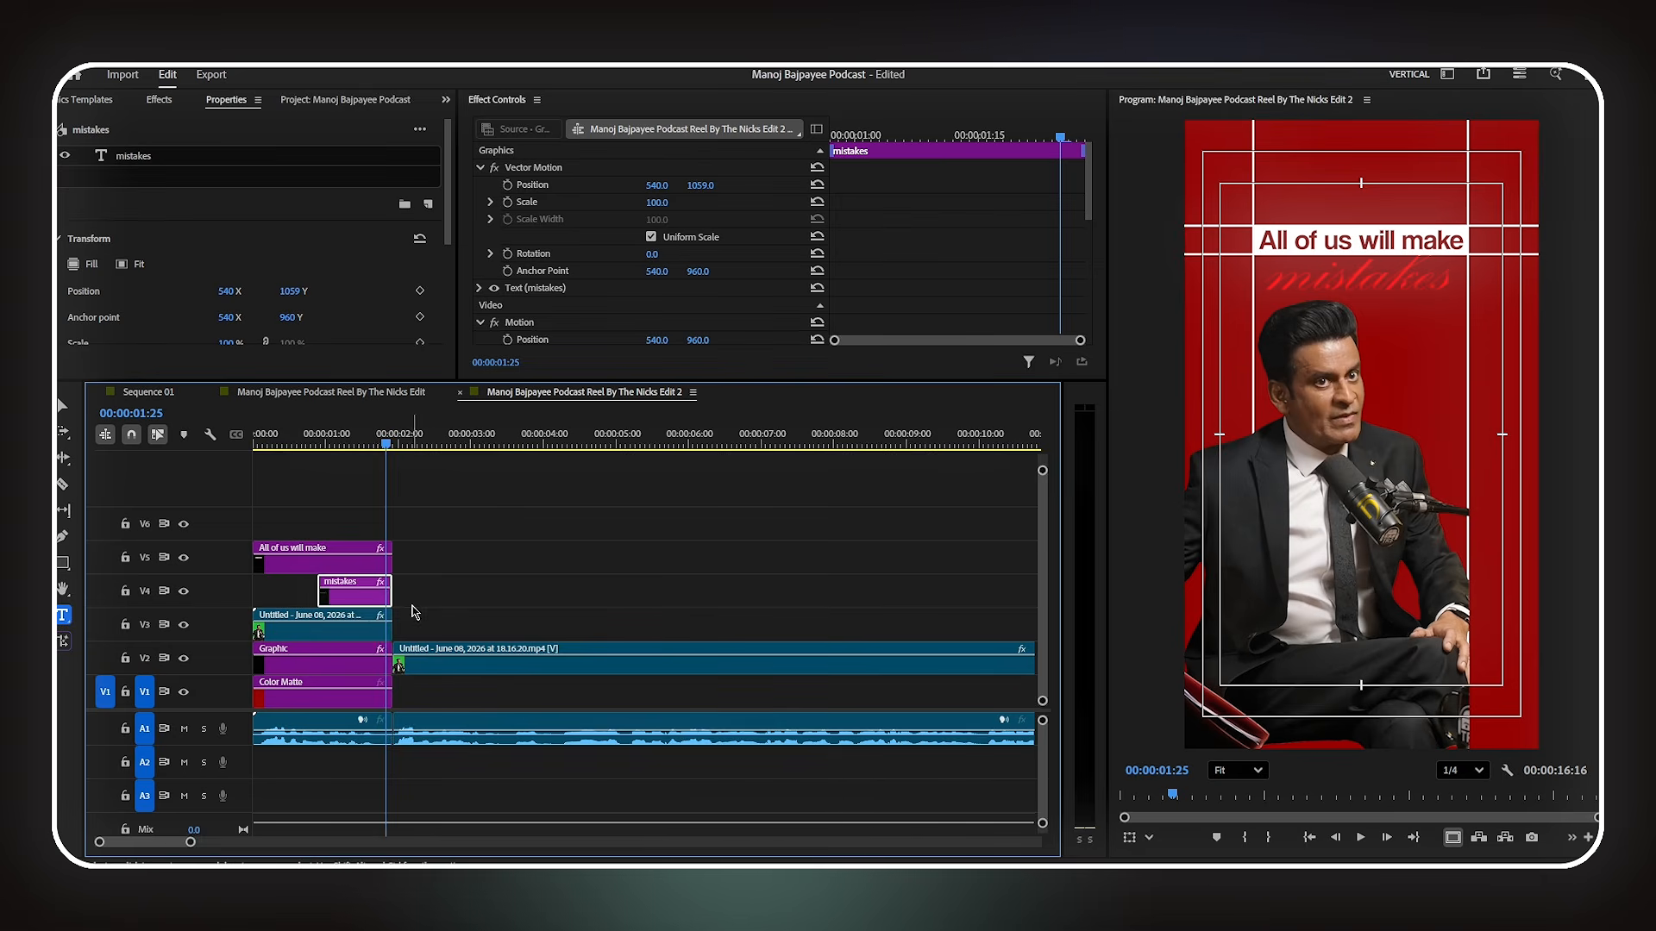
- Play through the second phrase and split the podcast clip with its audio at 00:00:04:08
key("equal")
key("equal")
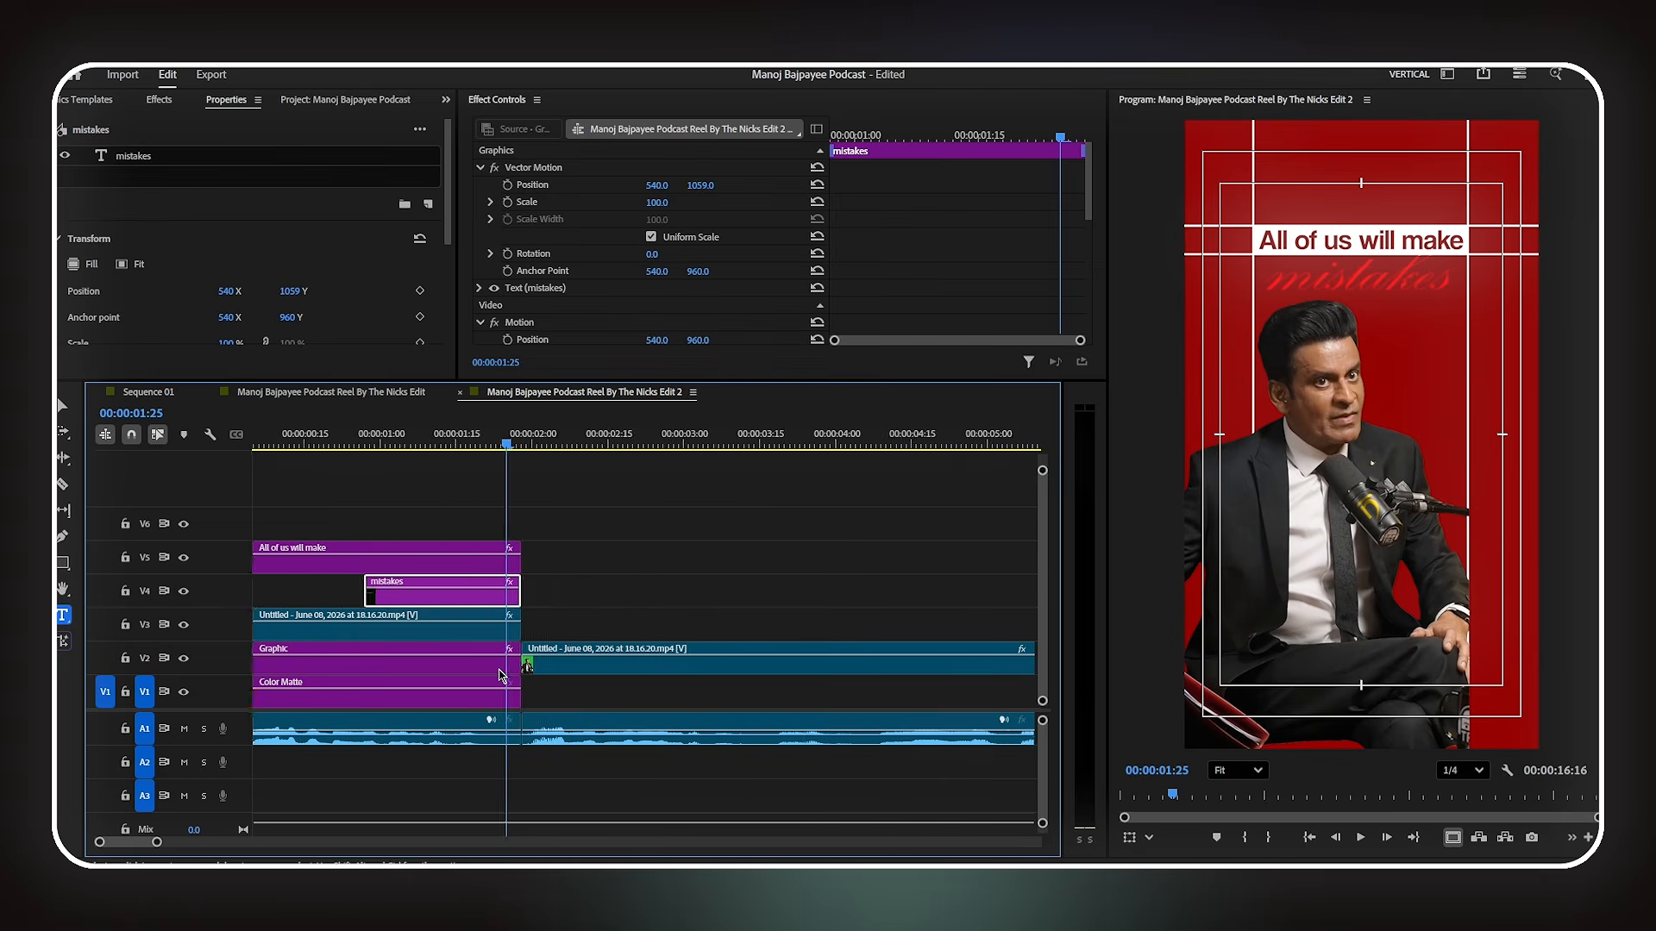
left_click(612, 593)
key("space")
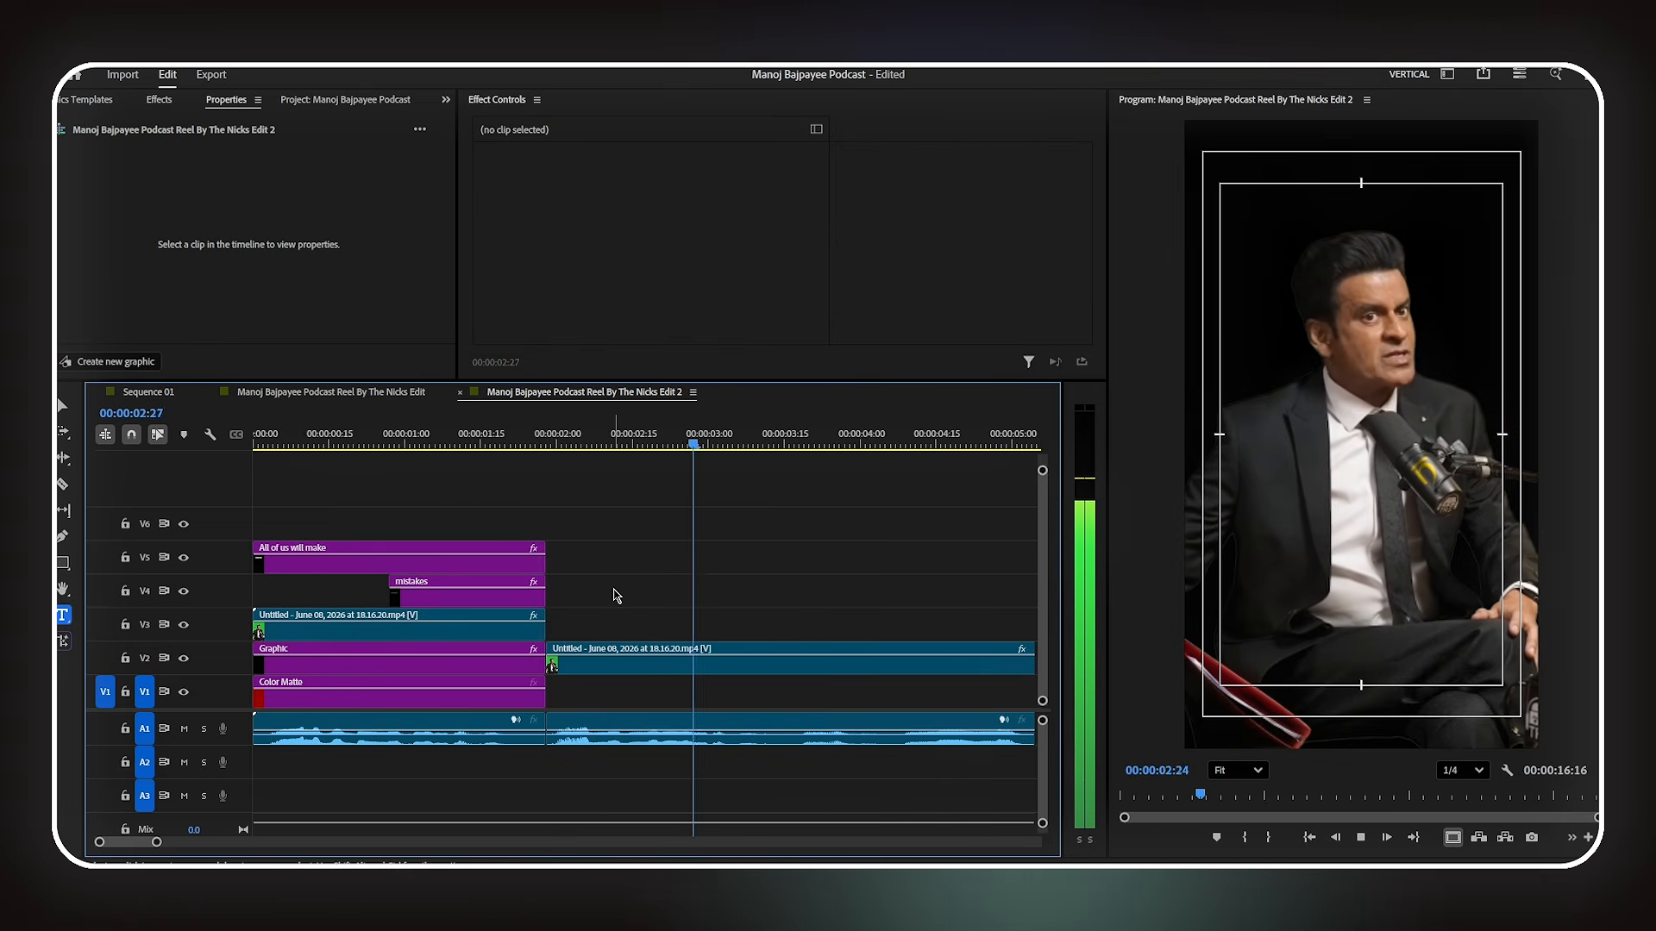
key("space")
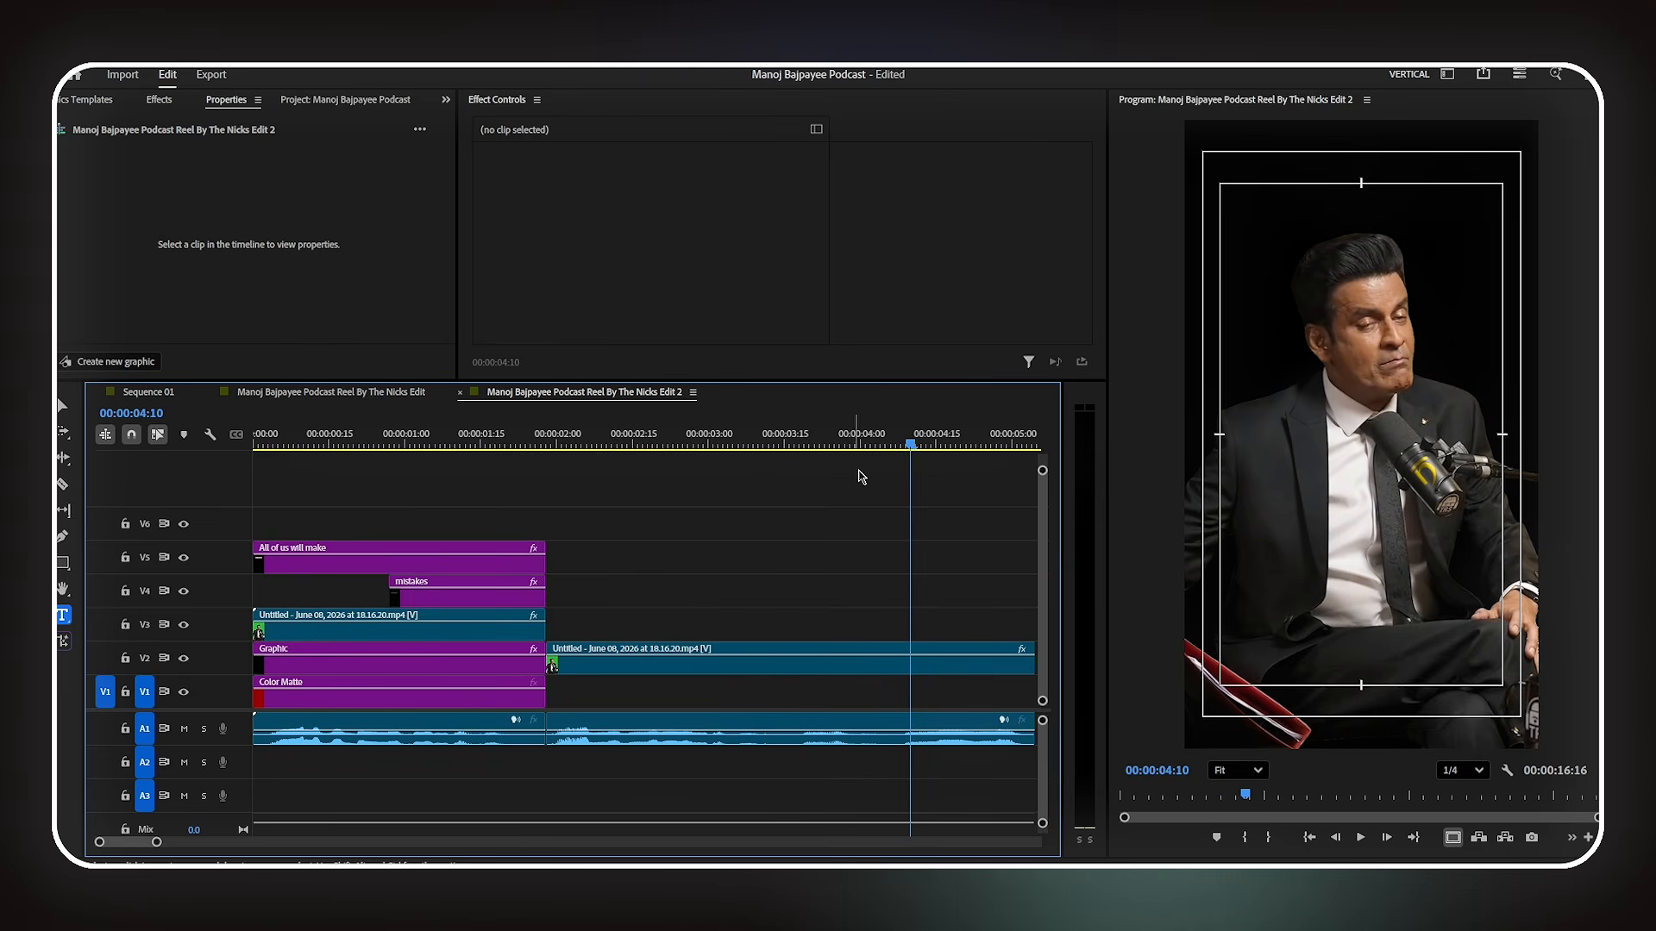
left_click_drag(914, 443, 903, 446)
left_click_drag(948, 550, 932, 764)
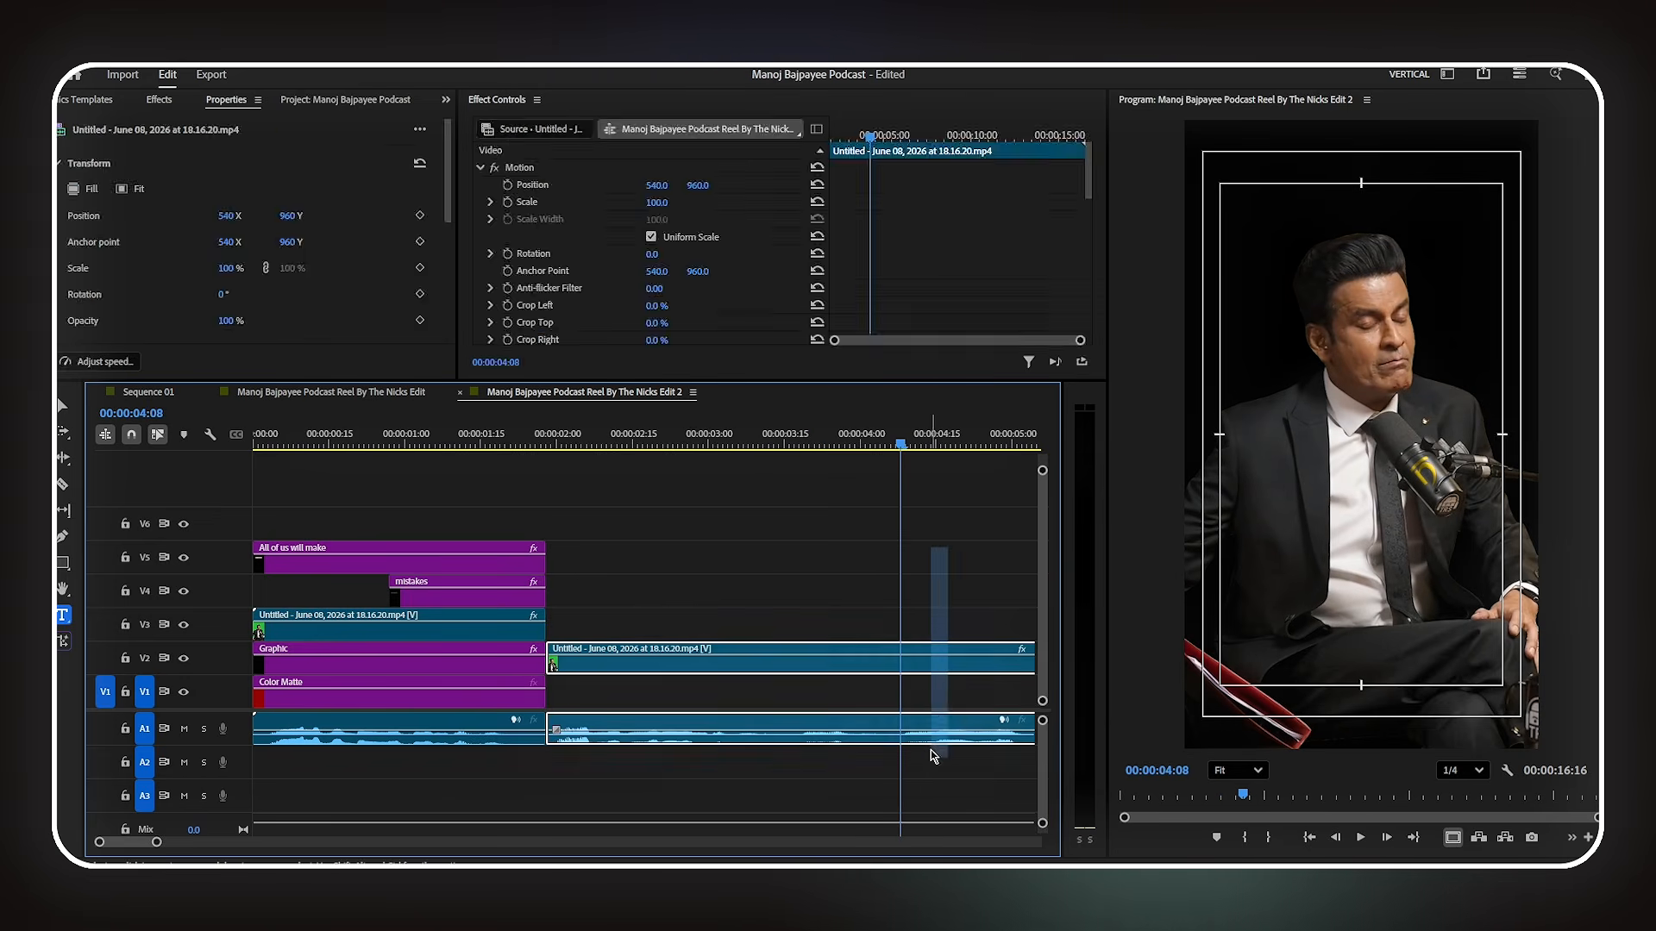
key("ctrl+k")
left_click(921, 628)
- Place the white Color Matte beneath the second podcast segment and trim it to that segment's length
key("minus")
key("minus")
left_click(161, 101)
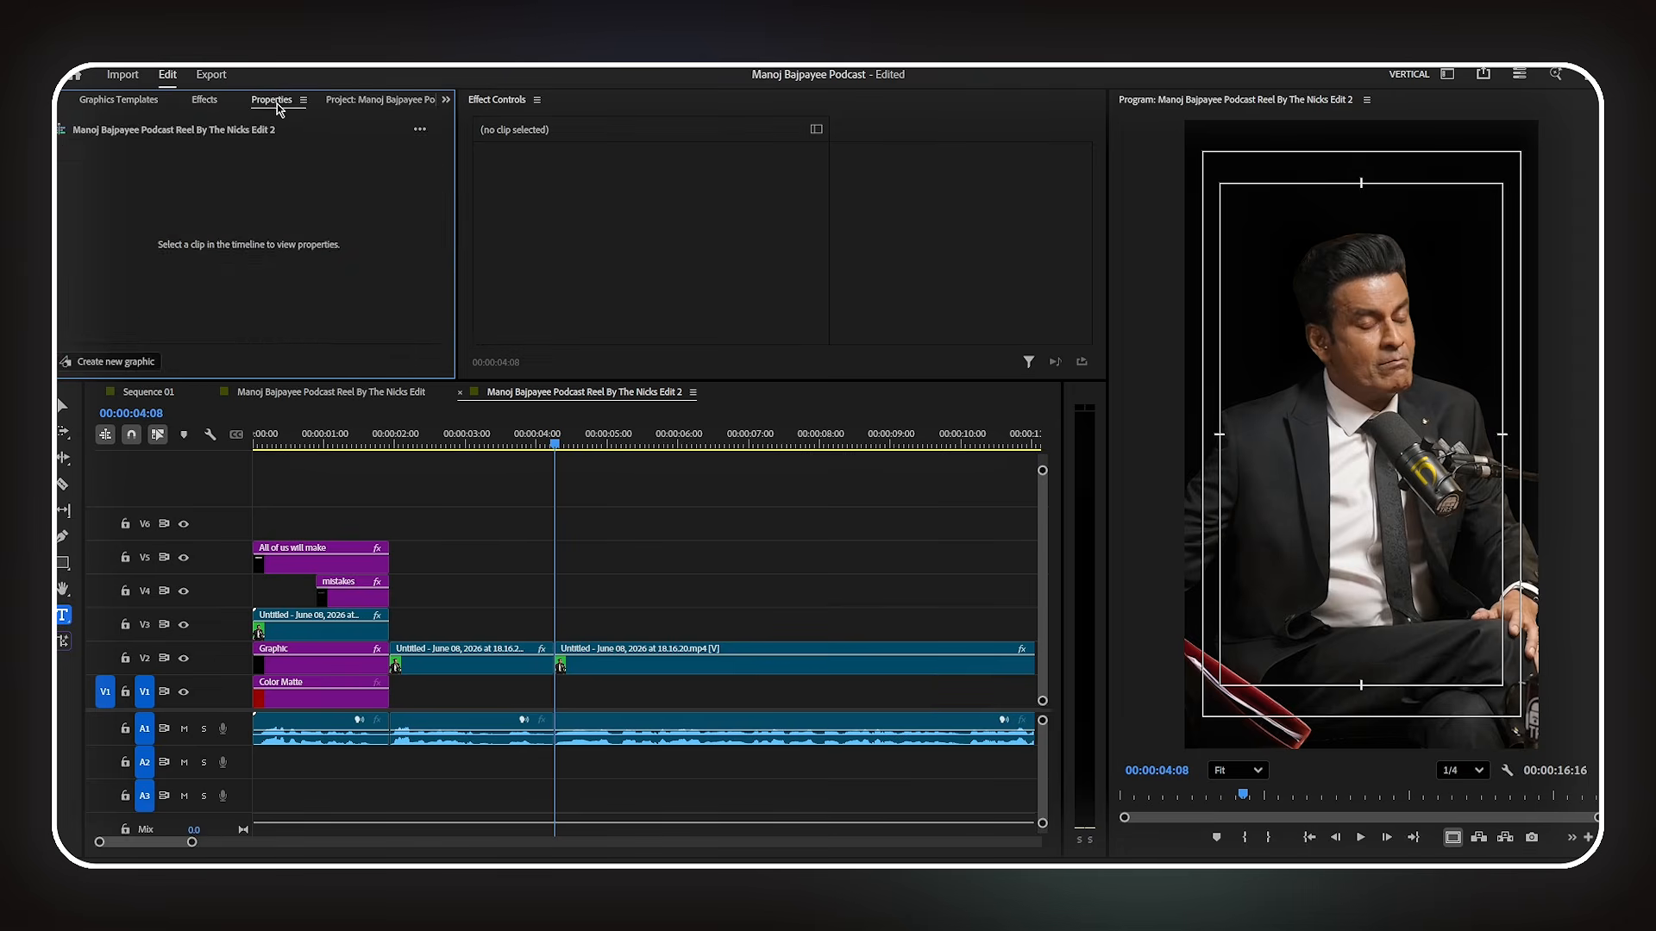
left_click(358, 107)
left_click_drag(246, 218, 398, 692)
left_click_drag(742, 690, 553, 690)
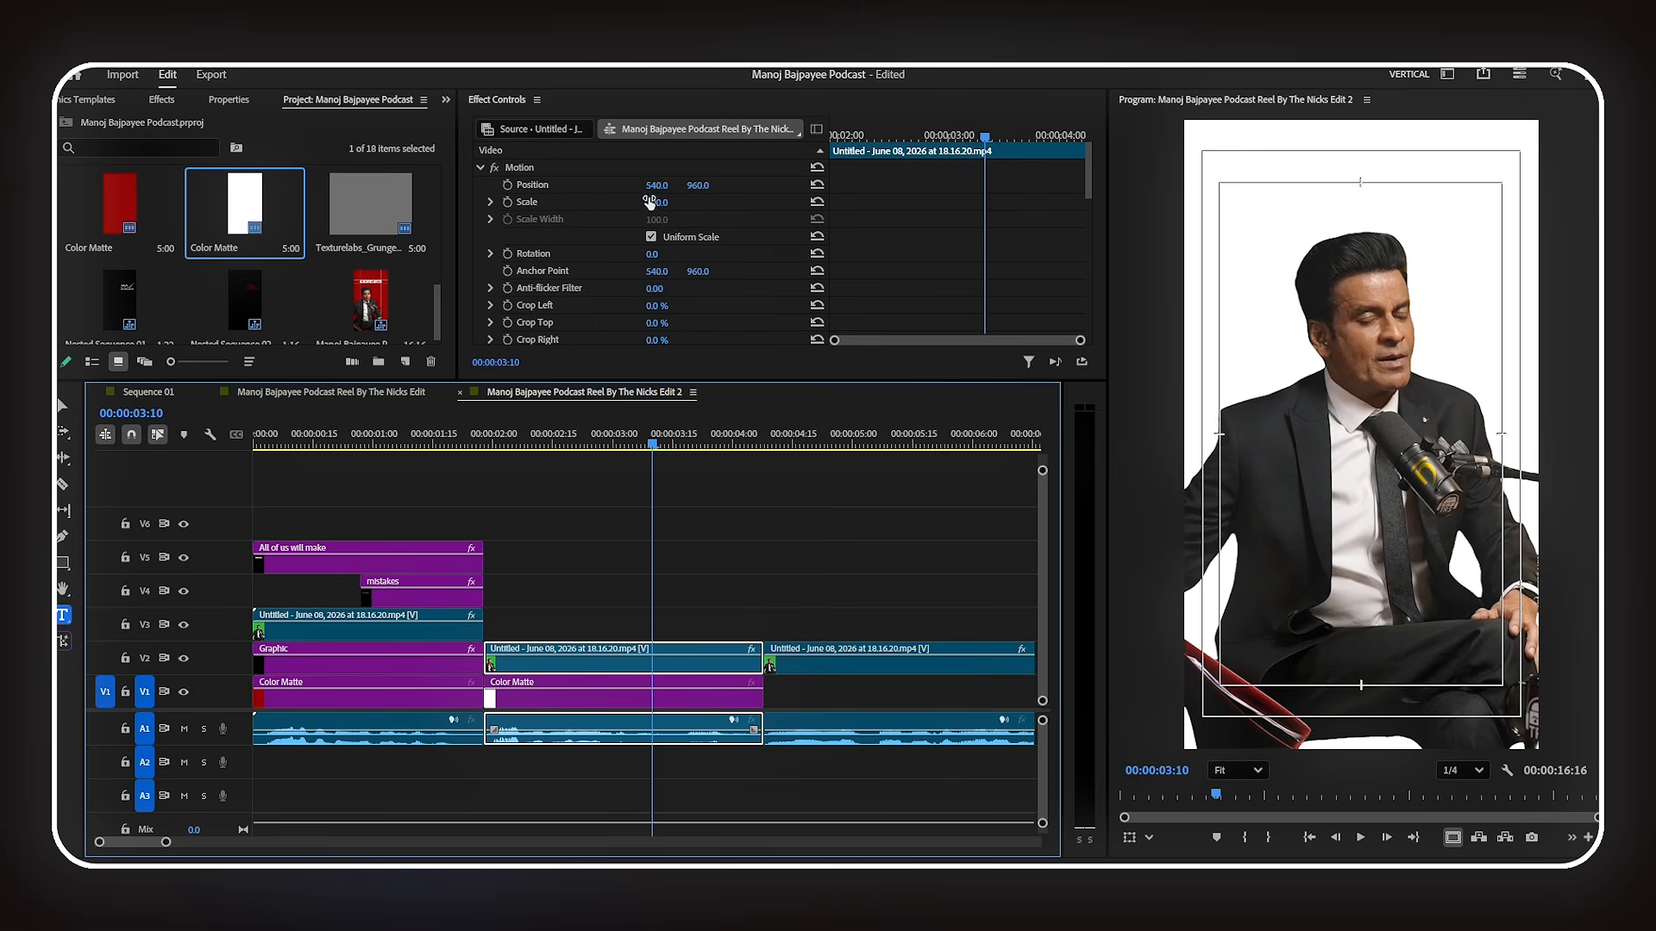
- Lower the second segment's speaker clip to a Motion Y position of 1134
left_click_drag(694, 190, 737, 604)
left_click(714, 570)
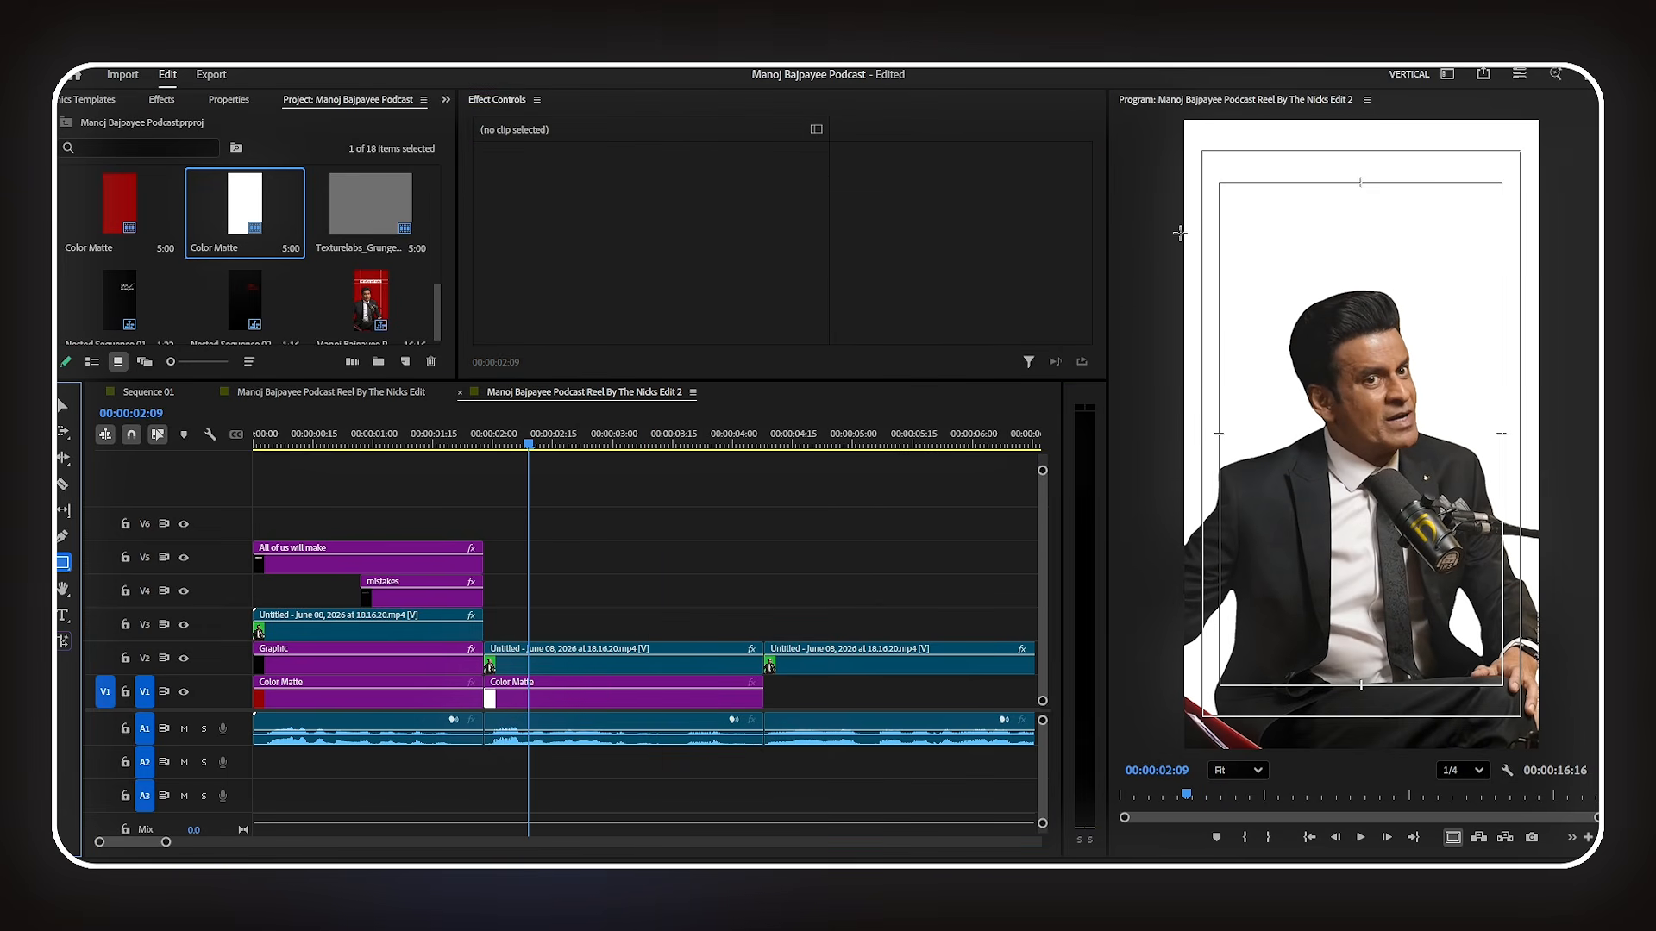
- Draw a full-width rectangular band across the upper frame and fill it with the red sampled from the red Color Matte
left_click_drag(1179, 233, 1550, 336)
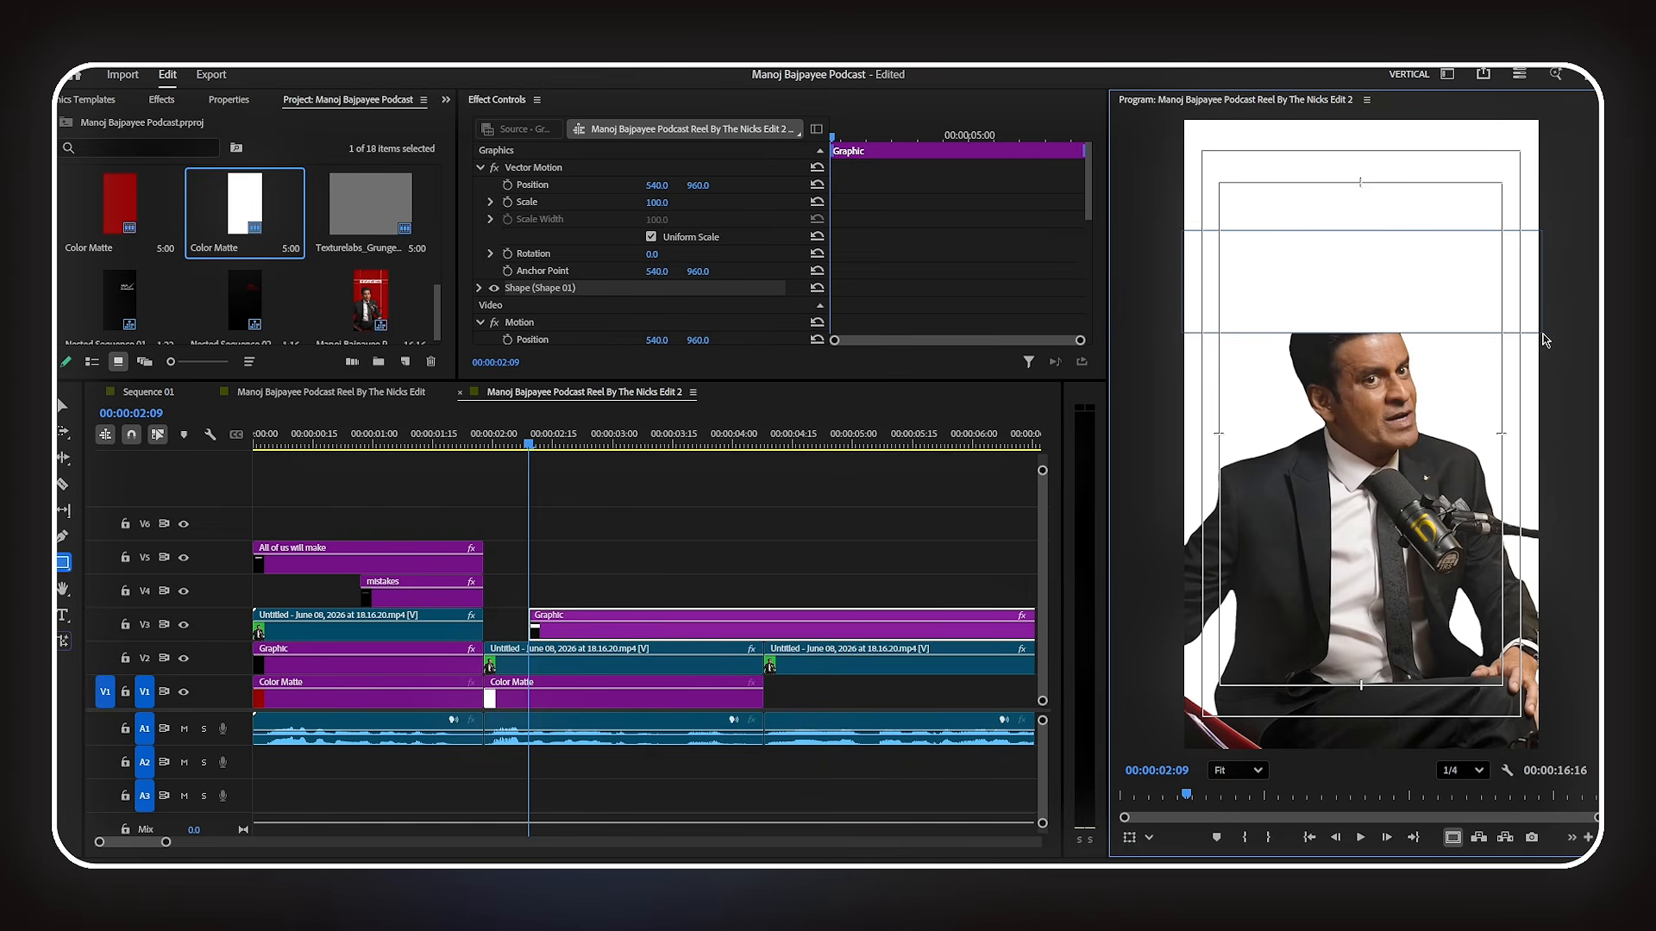
scroll(585, 289, "down", 2)
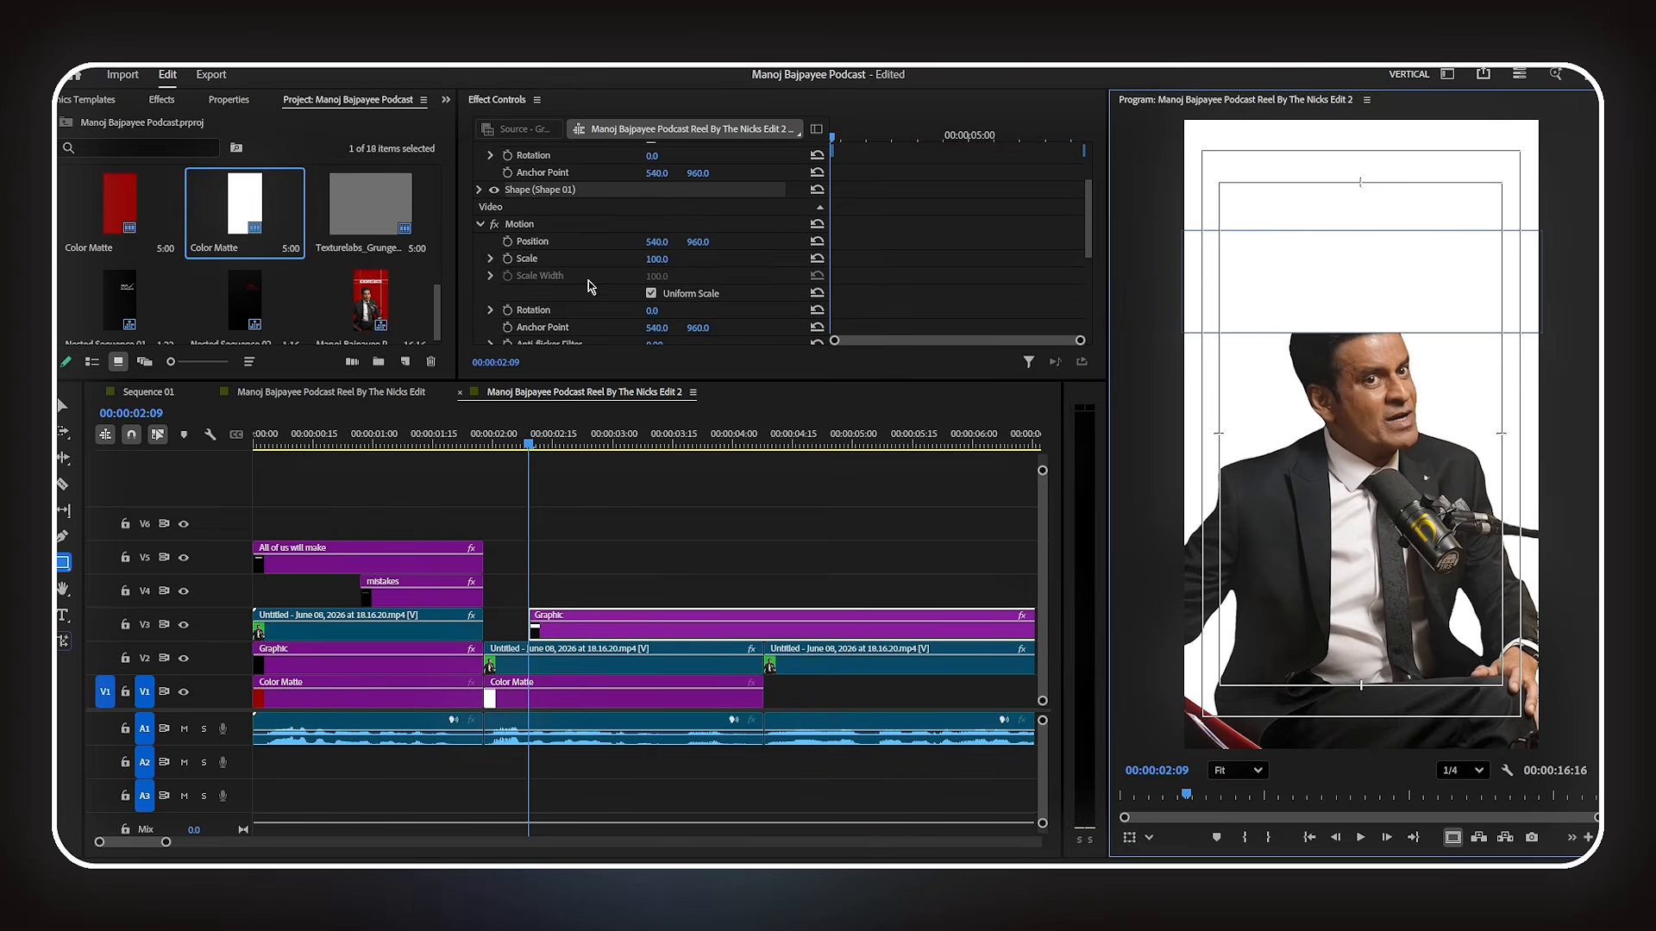
left_click(239, 102)
scroll(219, 249, "down", 1)
left_click(259, 700)
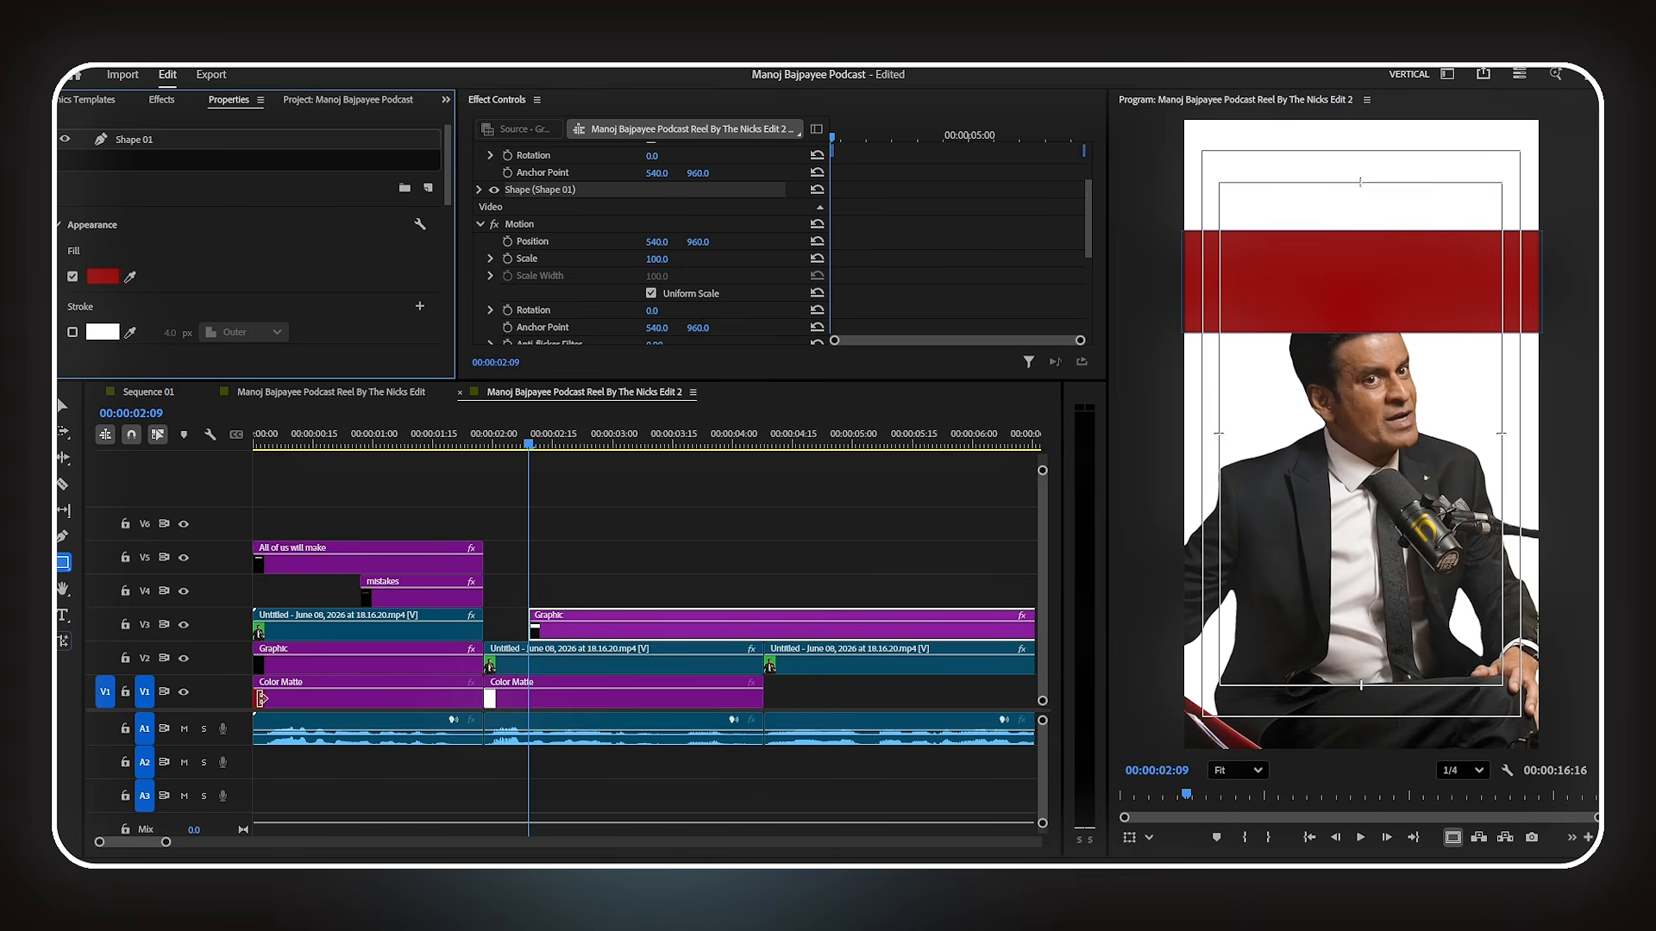
- Fit the red band beneath the second speaker clip, matching its length, and raise it to a Vector Motion Y position of 908
scroll(376, 269, "down", 1)
left_click_drag(615, 638, 561, 621)
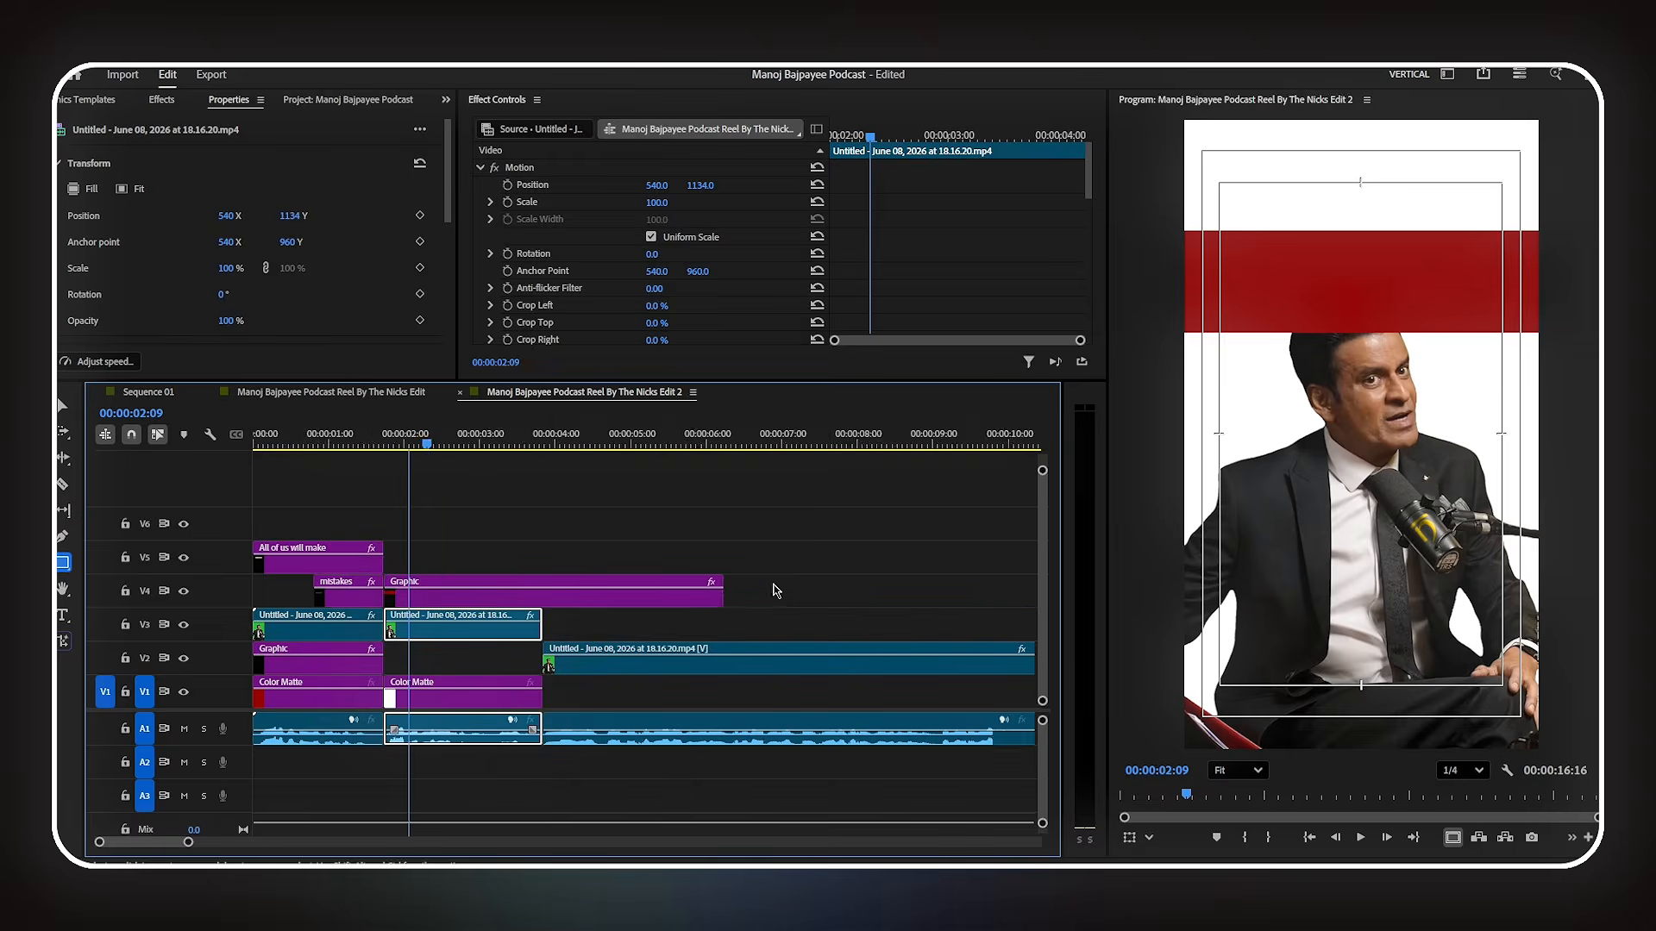
left_click_drag(721, 592, 448, 649)
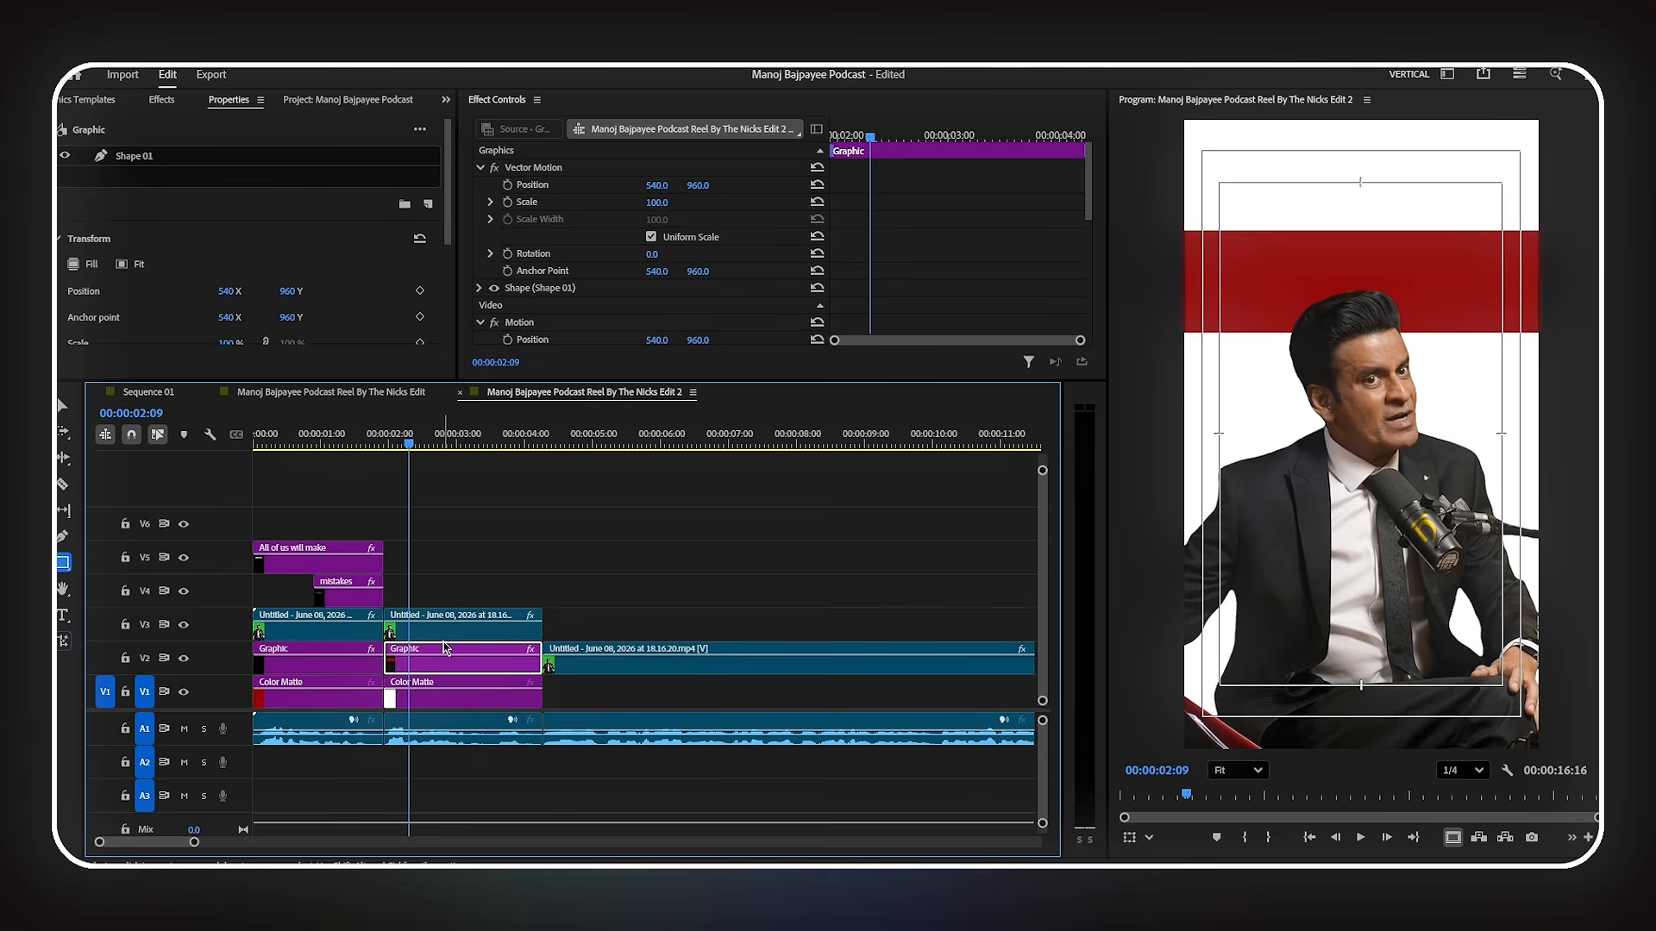
left_click(487, 567)
- Duplicate the "mistakes" text over the second segment and change its wording to "many mistakes" from the caption notes
key("t")
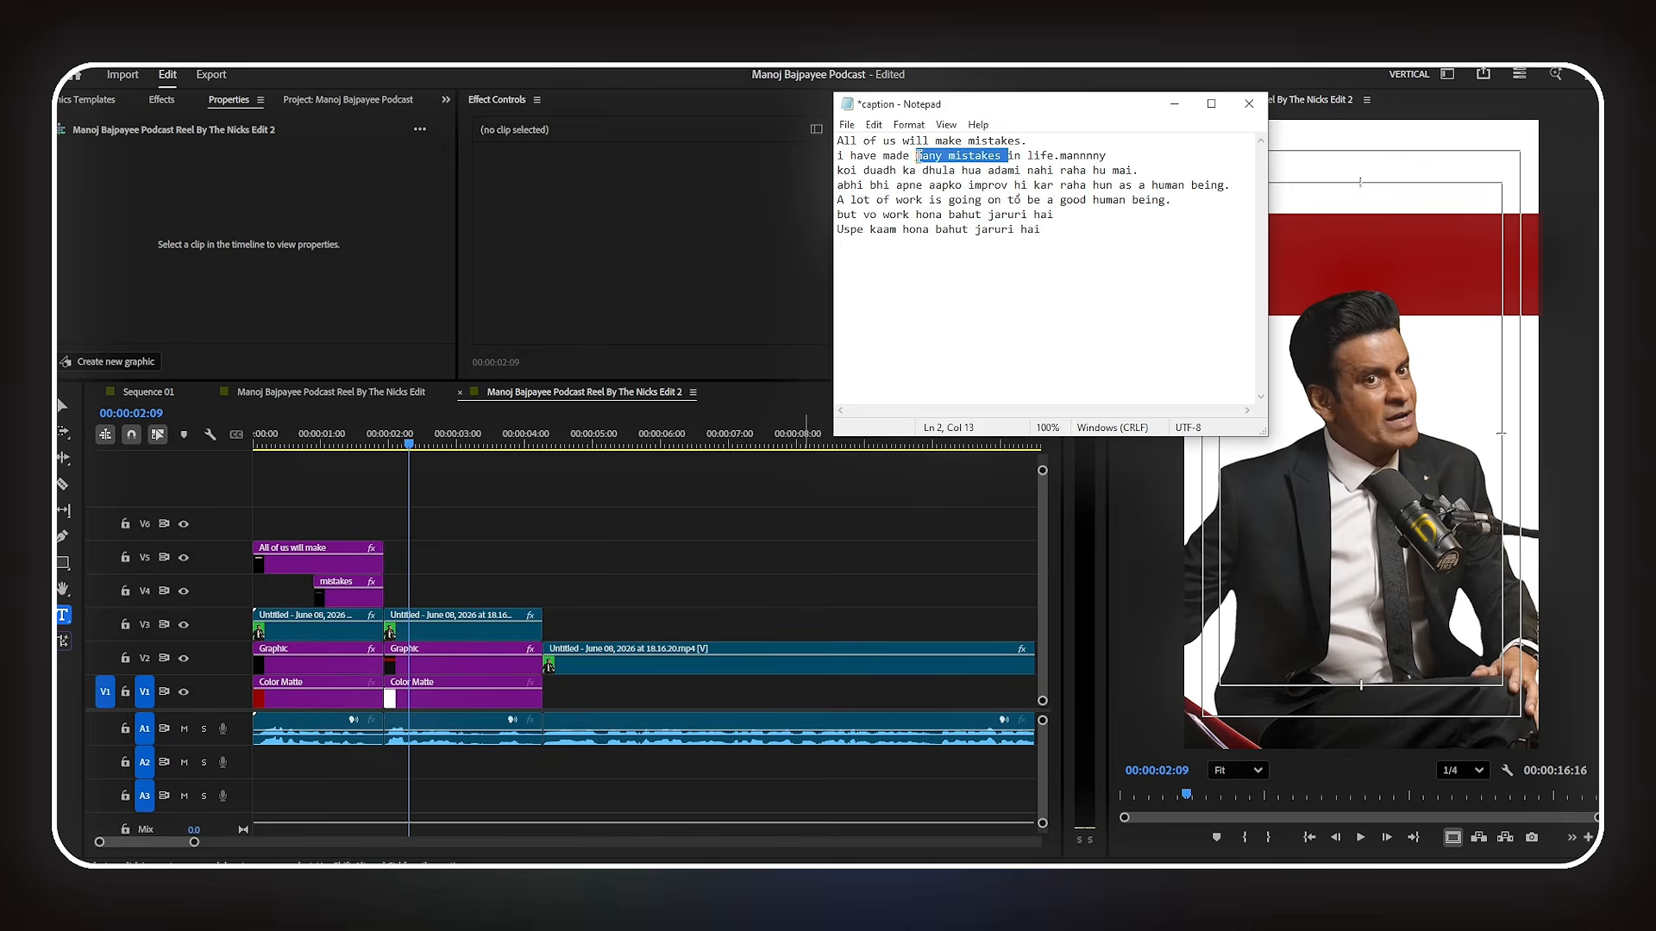
left_click(288, 562)
left_click_drag(345, 595, 466, 593)
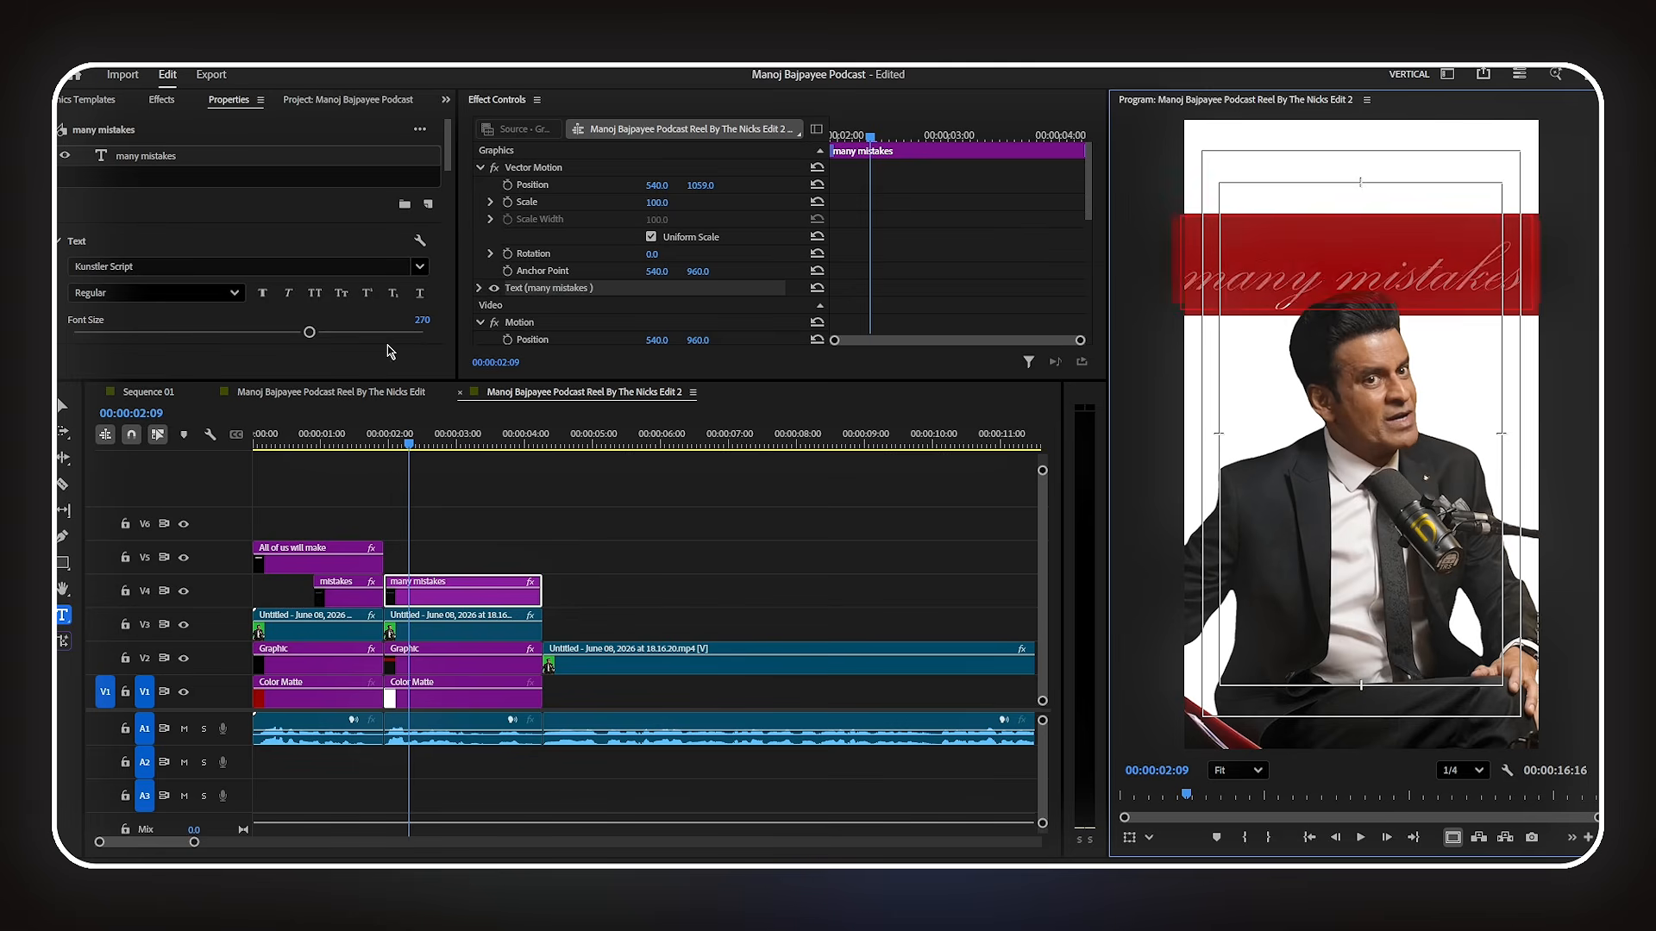
- Reduce the "many mistakes" text's font size and reposition it so it fits inside the red band
left_click_drag(701, 185, 661, 185)
left_click_drag(249, 332, 268, 332)
left_click_drag(657, 186, 680, 185)
- Copy the "All of us will make" caption above the second segment and trim it to the segment's length
left_click_drag(290, 565, 423, 567)
left_click_drag(514, 565, 541, 568)
left_click(504, 565)
- Change the copied caption to white text reading "i have made" without a background, positioned at X 340, Y 983
left_click(315, 158)
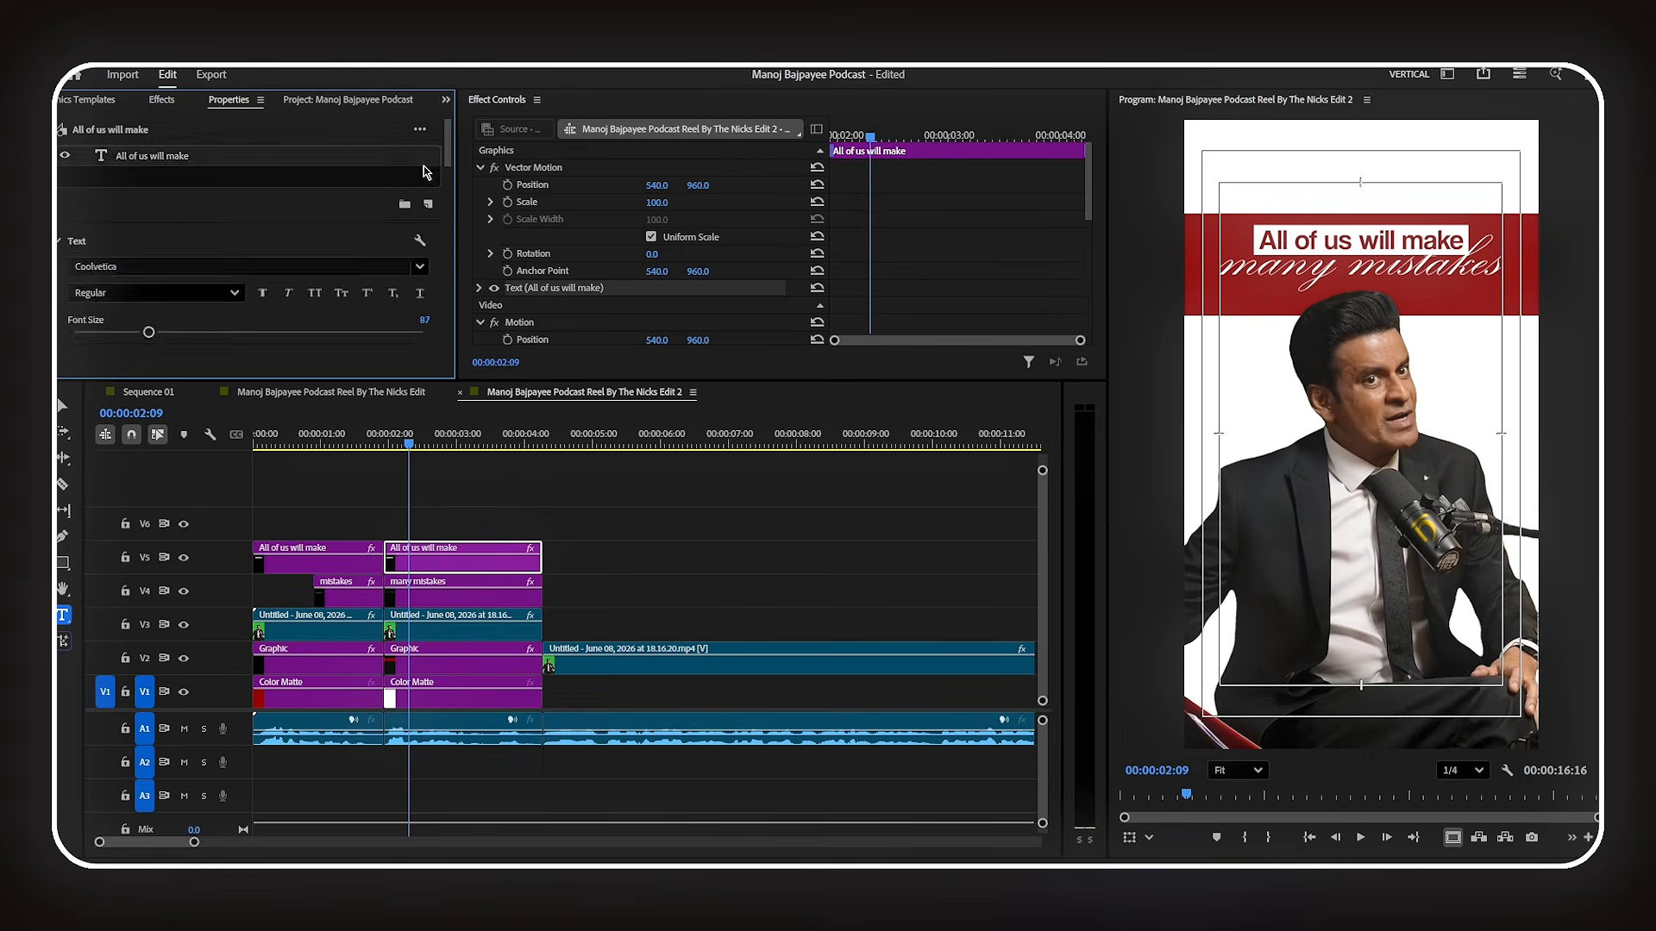
left_click_drag(447, 145, 447, 206)
left_click(73, 323)
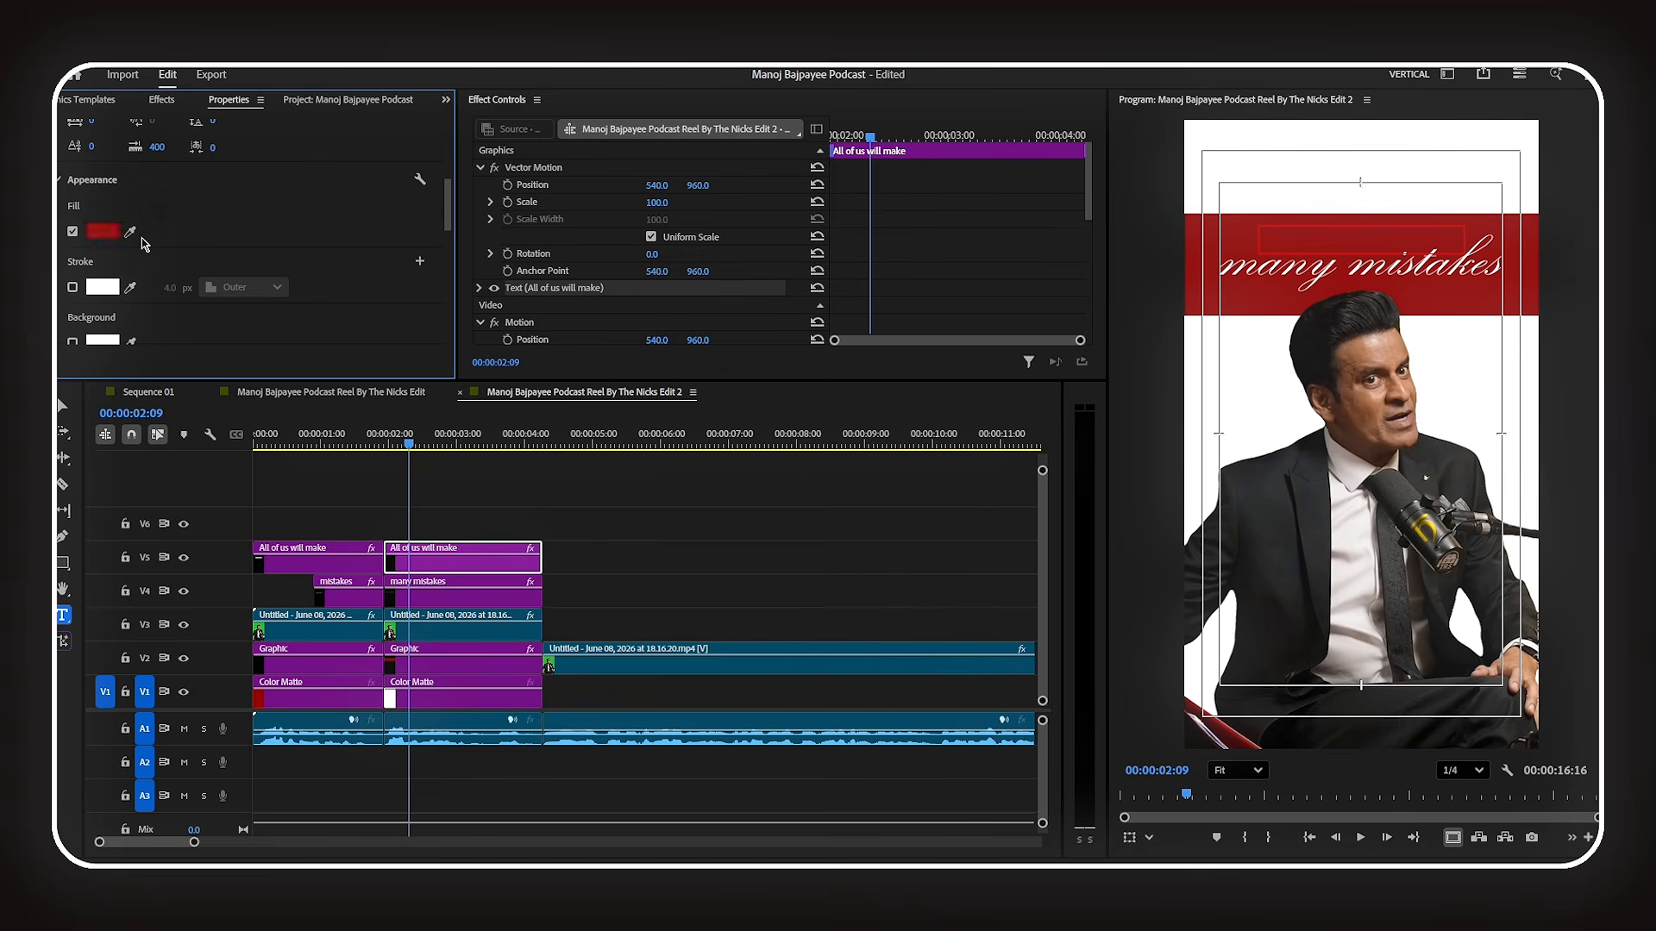
type("i have made")
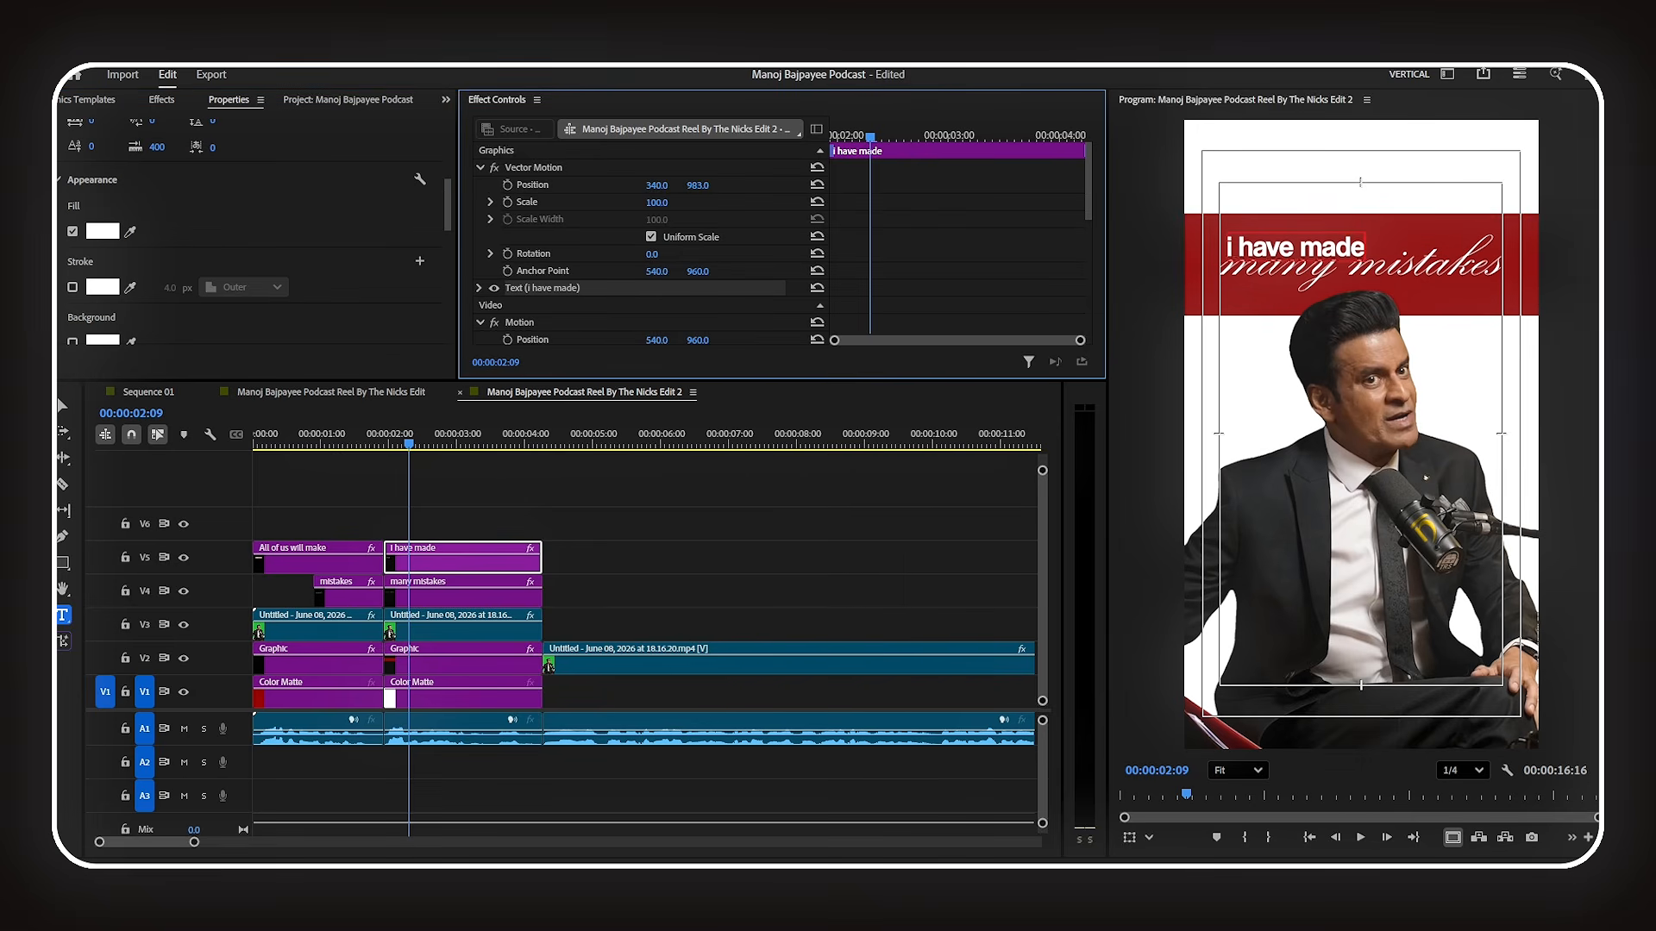
- Set the "i have made" text to font size 75 and add matching "in life" text at X 835, Y 1092
scroll(422, 173, "up", 3)
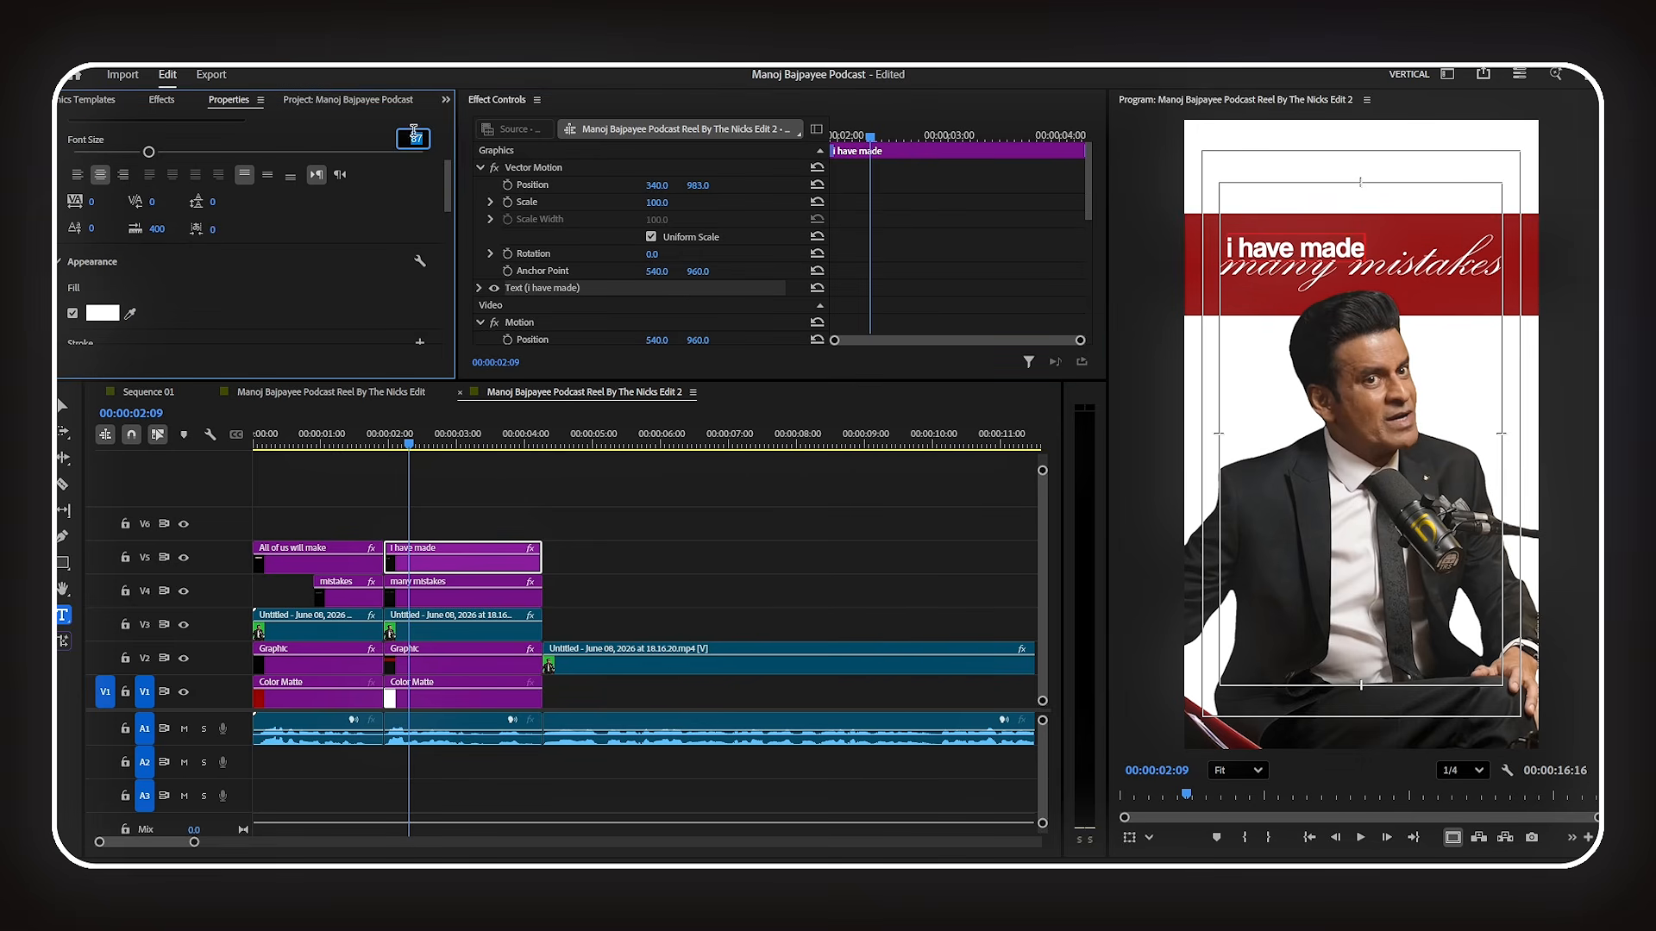
left_click_drag(422, 142, 402, 142)
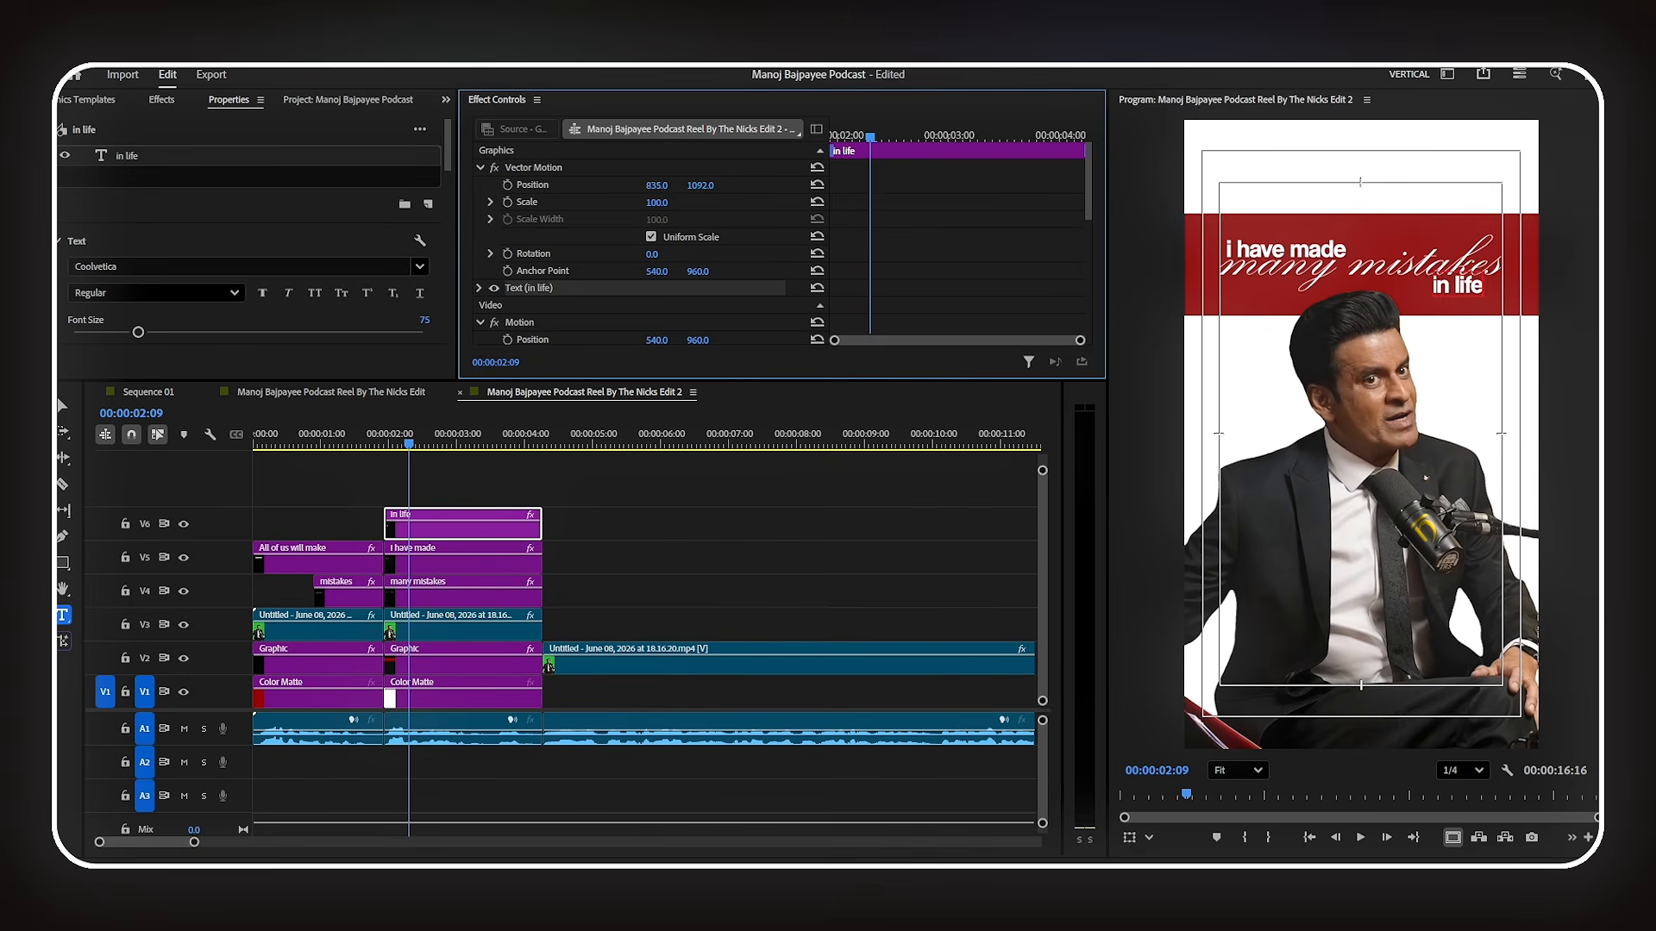
- Reduce the height of the red band so it sits closer around the three caption texts
left_click(462, 661)
scroll(340, 312, "down", 5)
scroll(336, 302, "up", 5)
left_click(138, 156)
scroll(296, 291, "down", 10)
left_click_drag(161, 260, 113, 281)
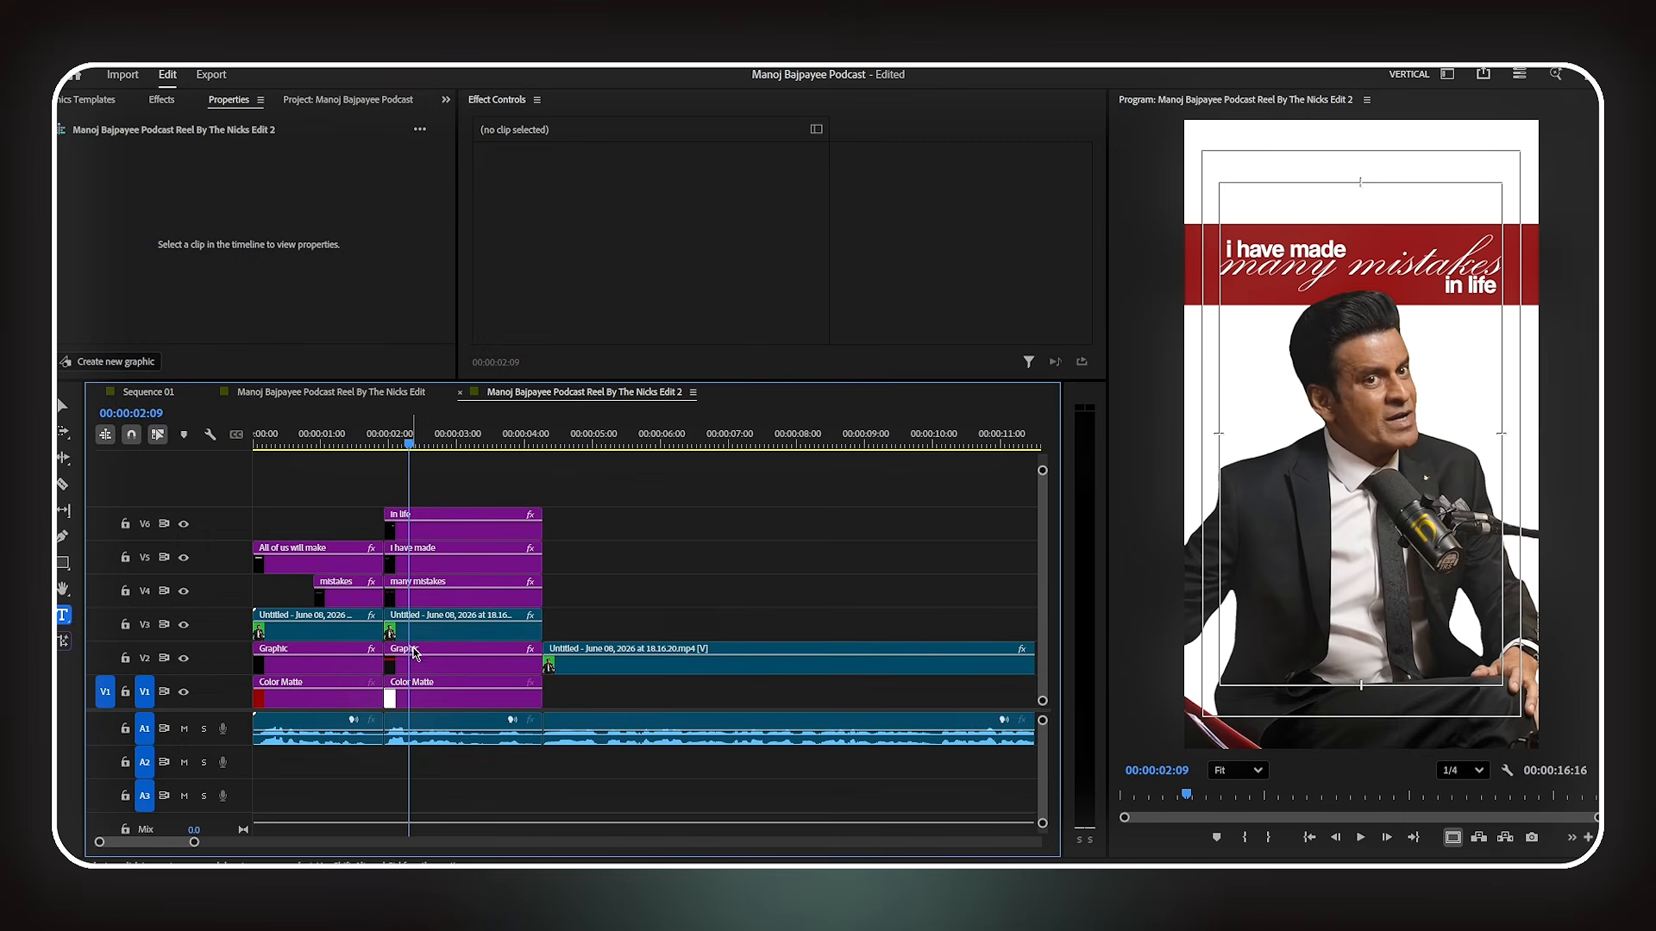
- Find the Crop effect and apply it to the red band graphic of the second segment
left_click(415, 653)
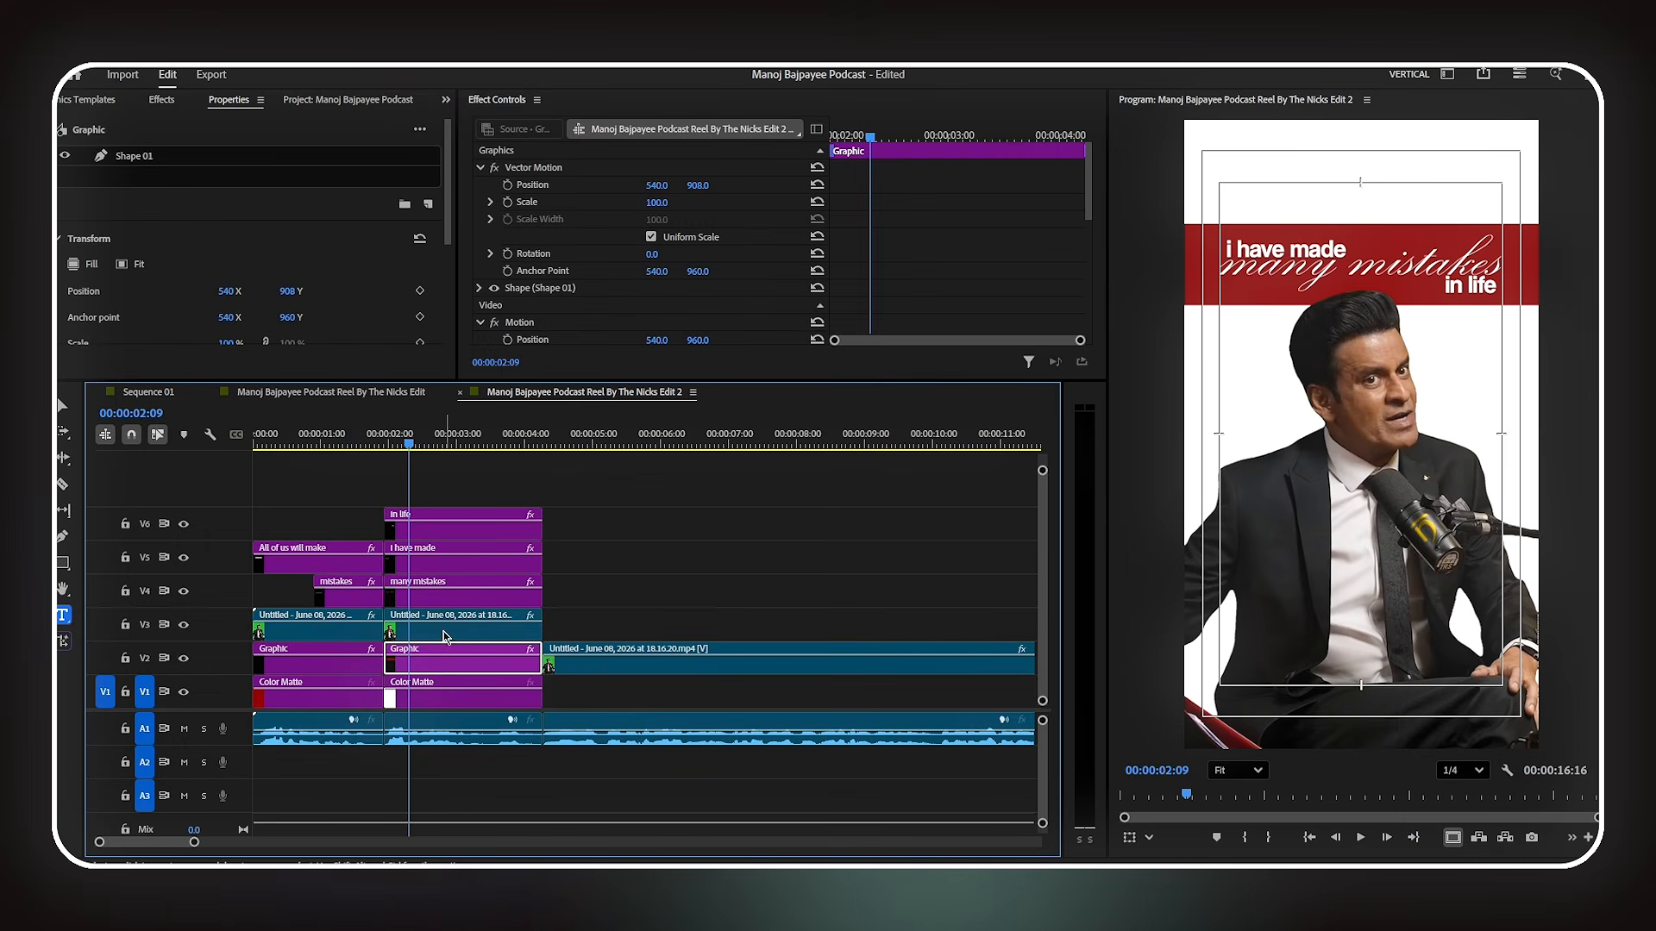
scroll(328, 246, "down", 1)
scroll(677, 272, "down", 5)
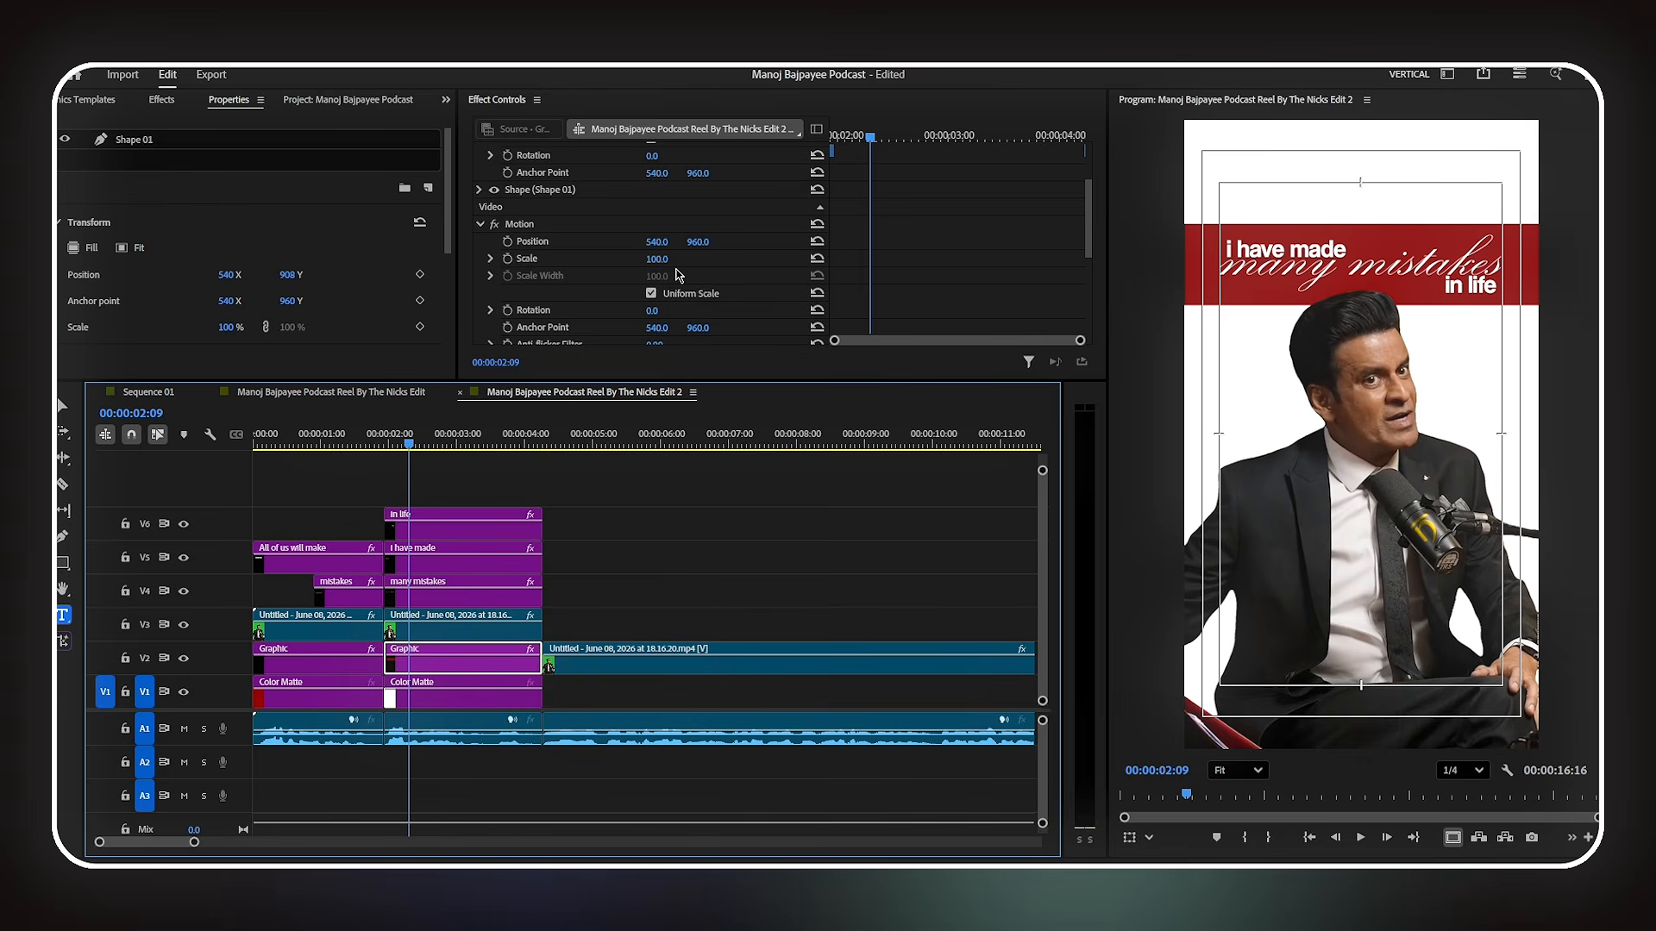
scroll(677, 274, "down", 1)
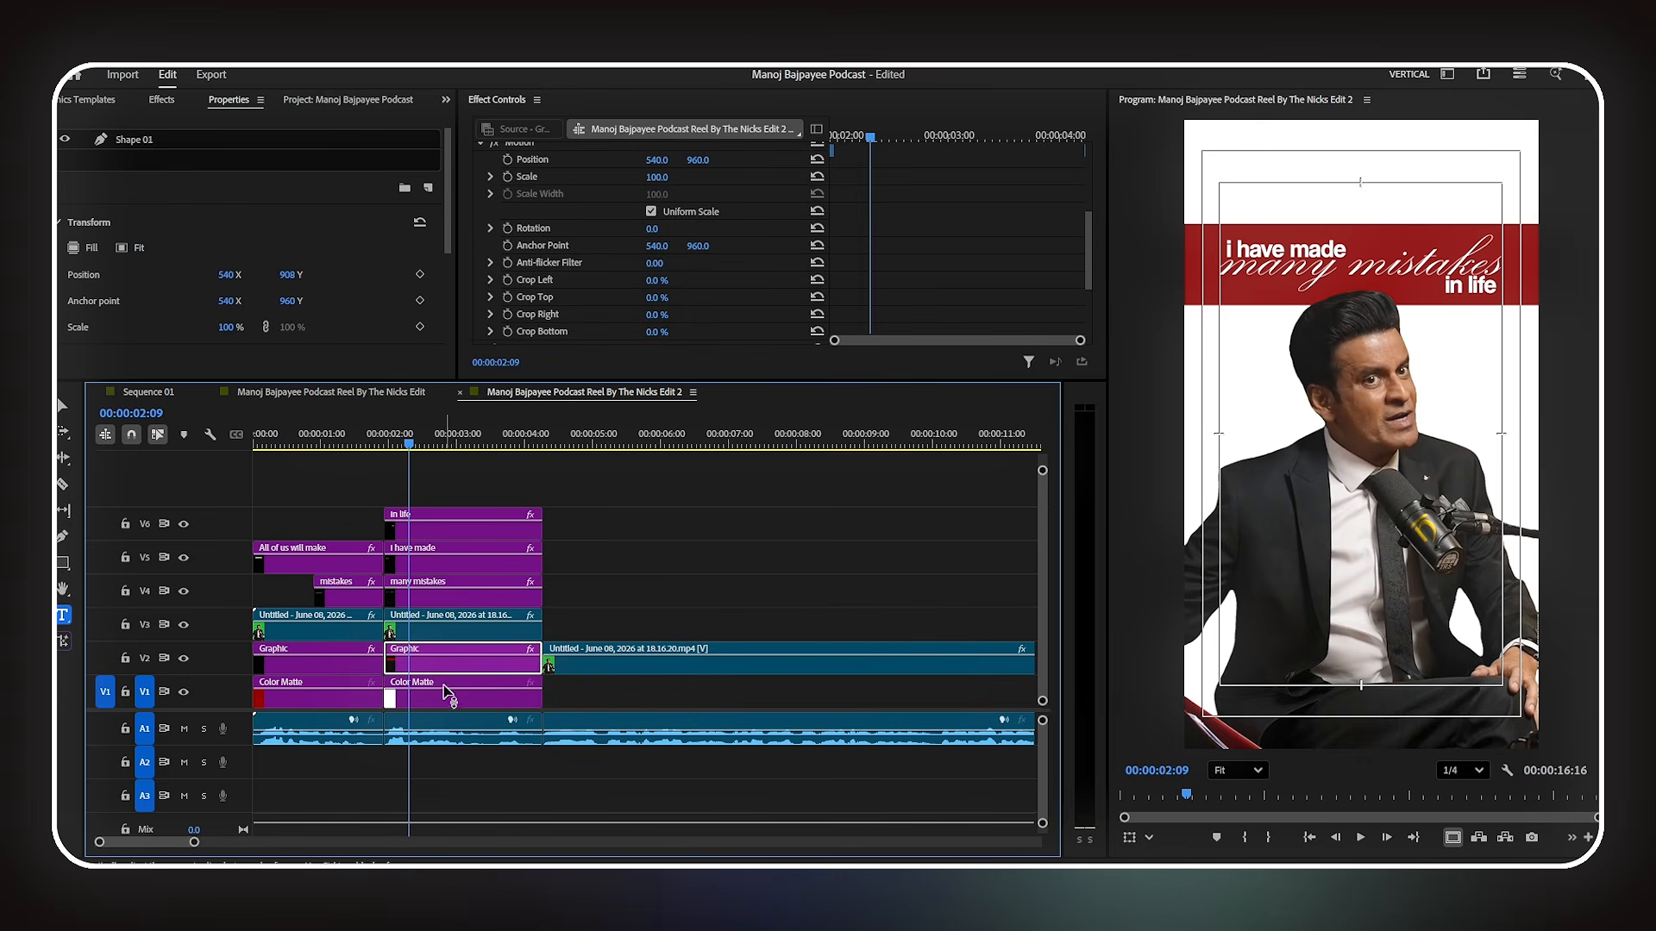
left_click(146, 102)
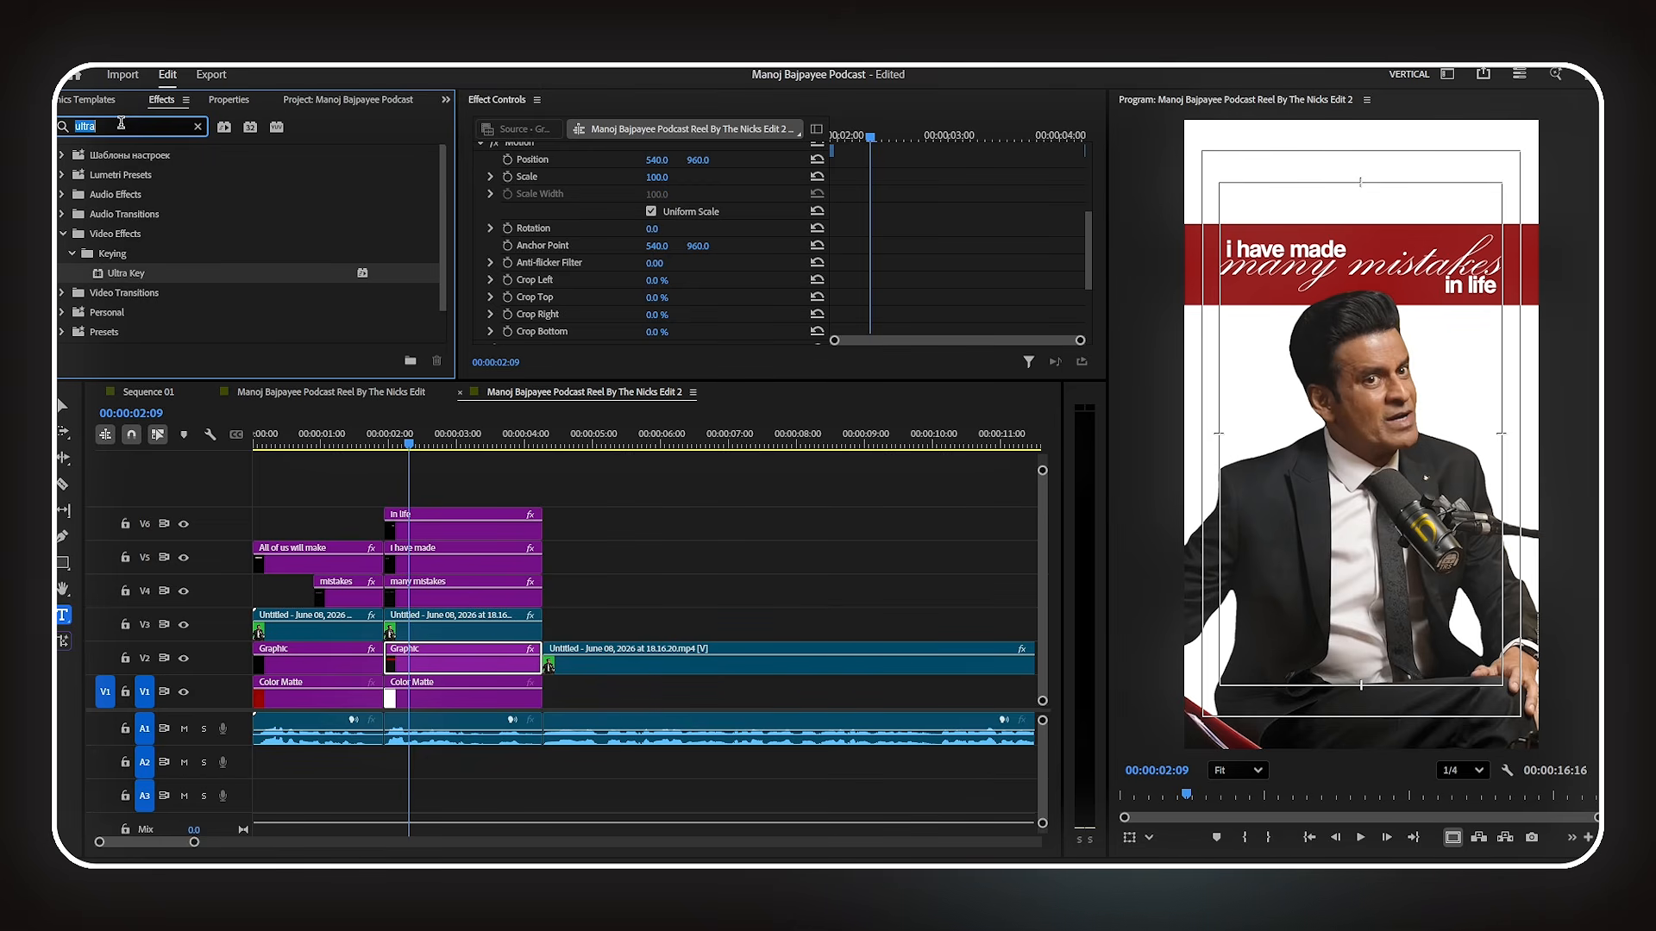
type("crop")
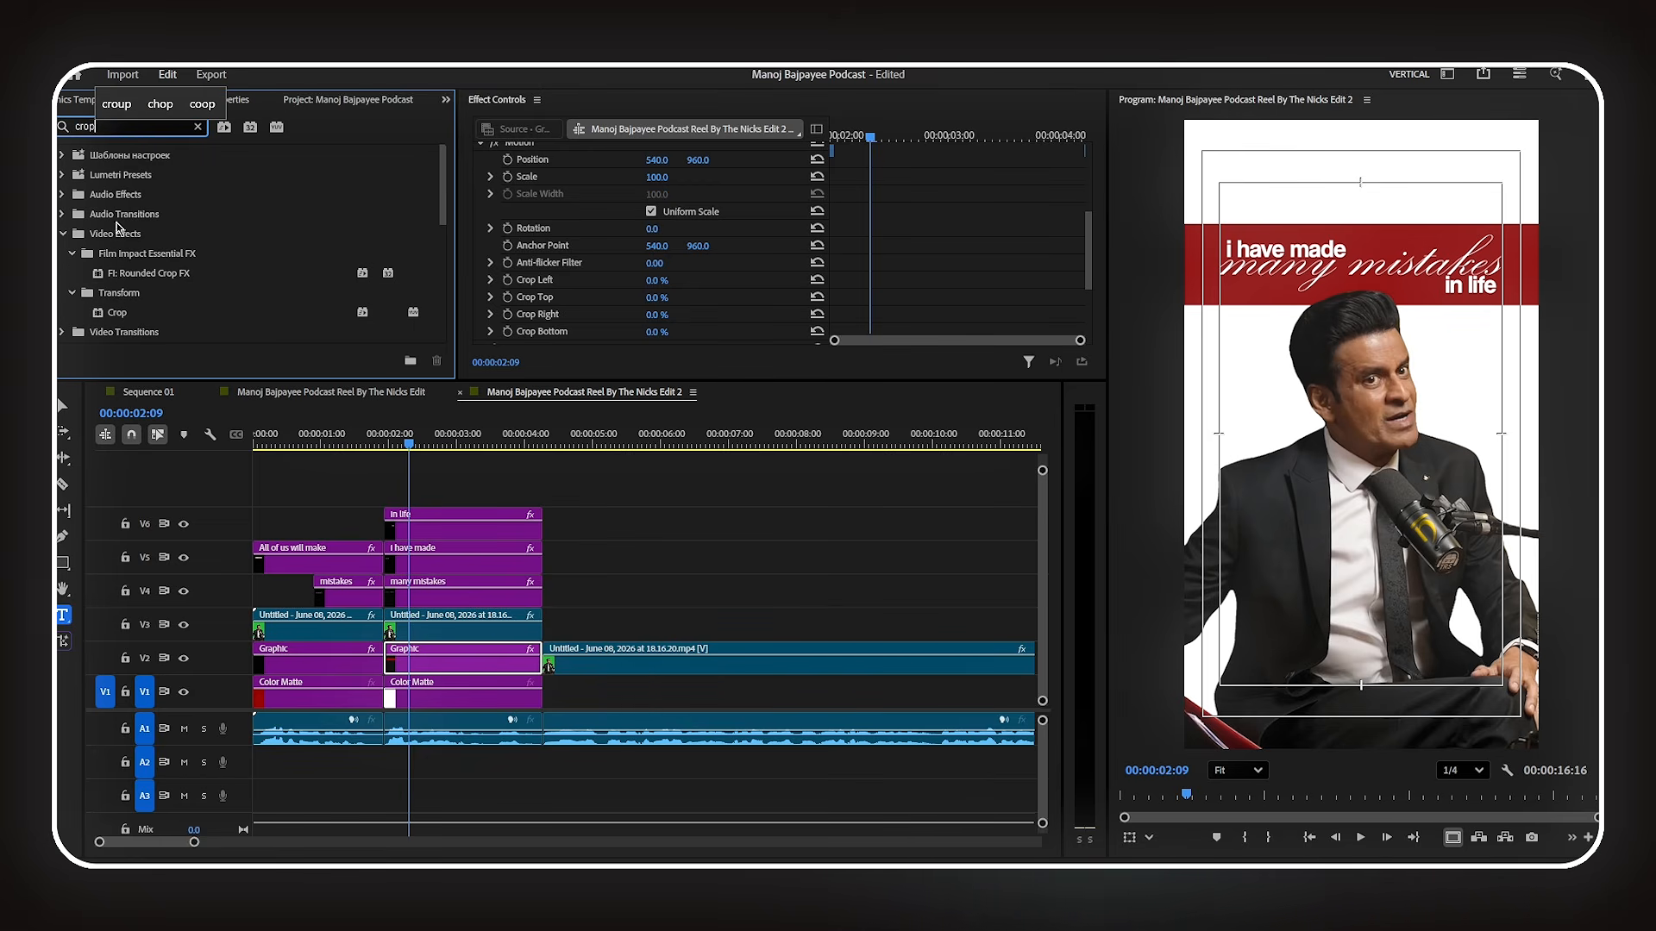
left_click(168, 313)
left_click_drag(213, 337, 431, 663)
- Keyframe the red band's Crop Right value from 100% at 00:00:02:09 to 0% at a slightly later frame
scroll(714, 259, "down", 2)
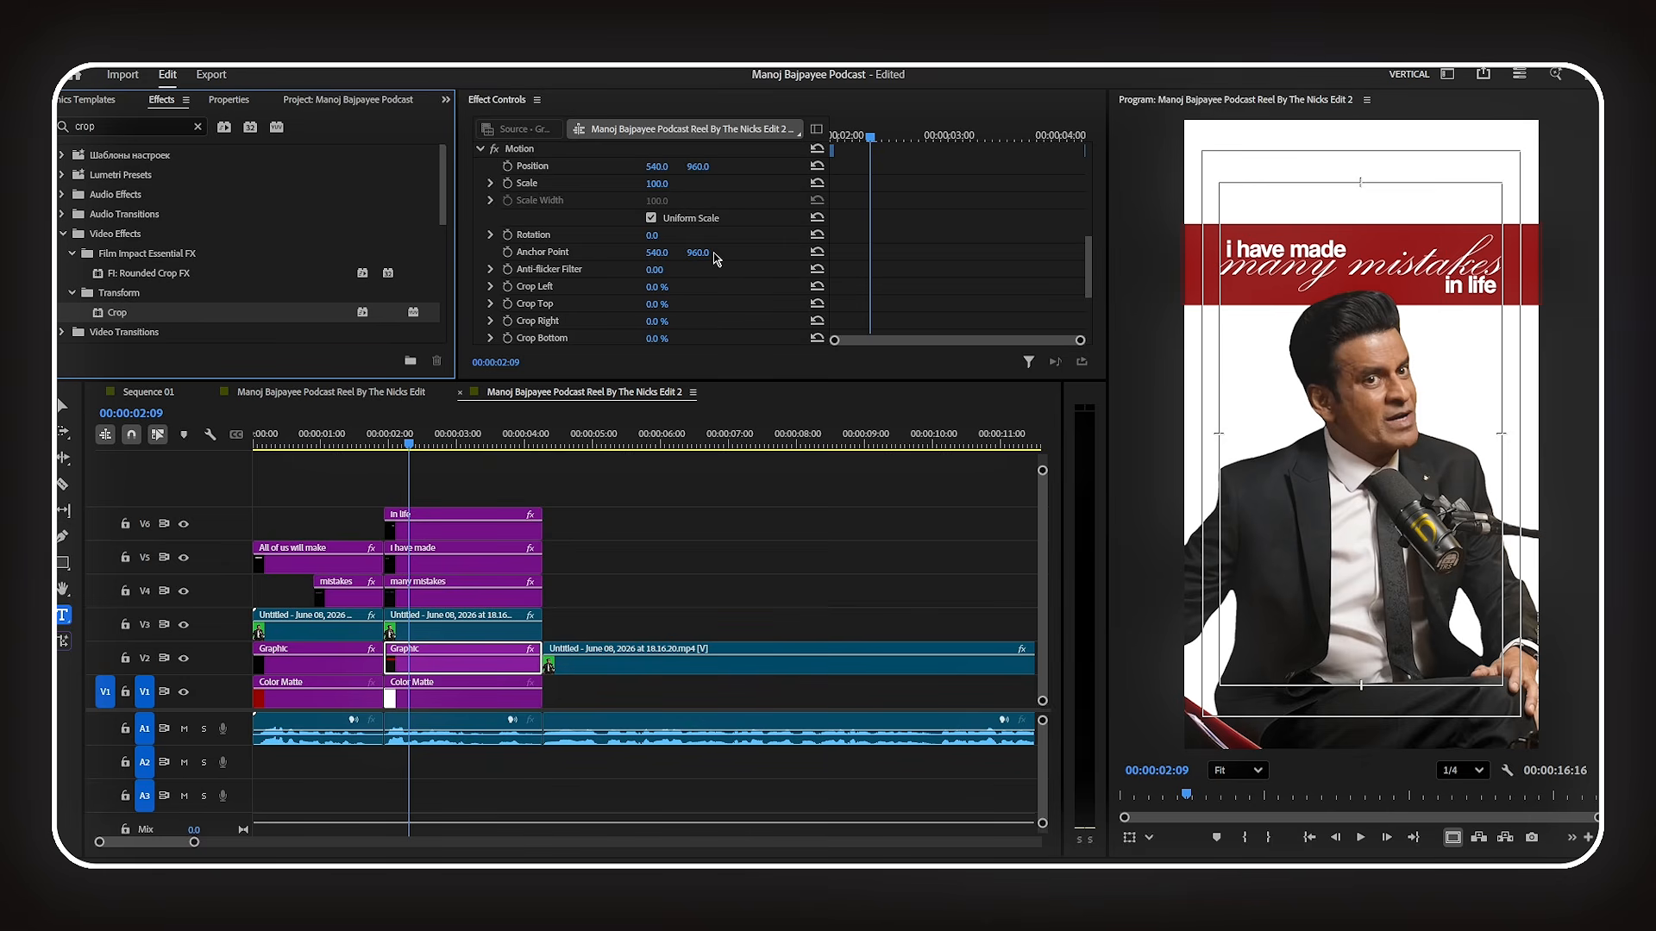
scroll(714, 259, "down", 5)
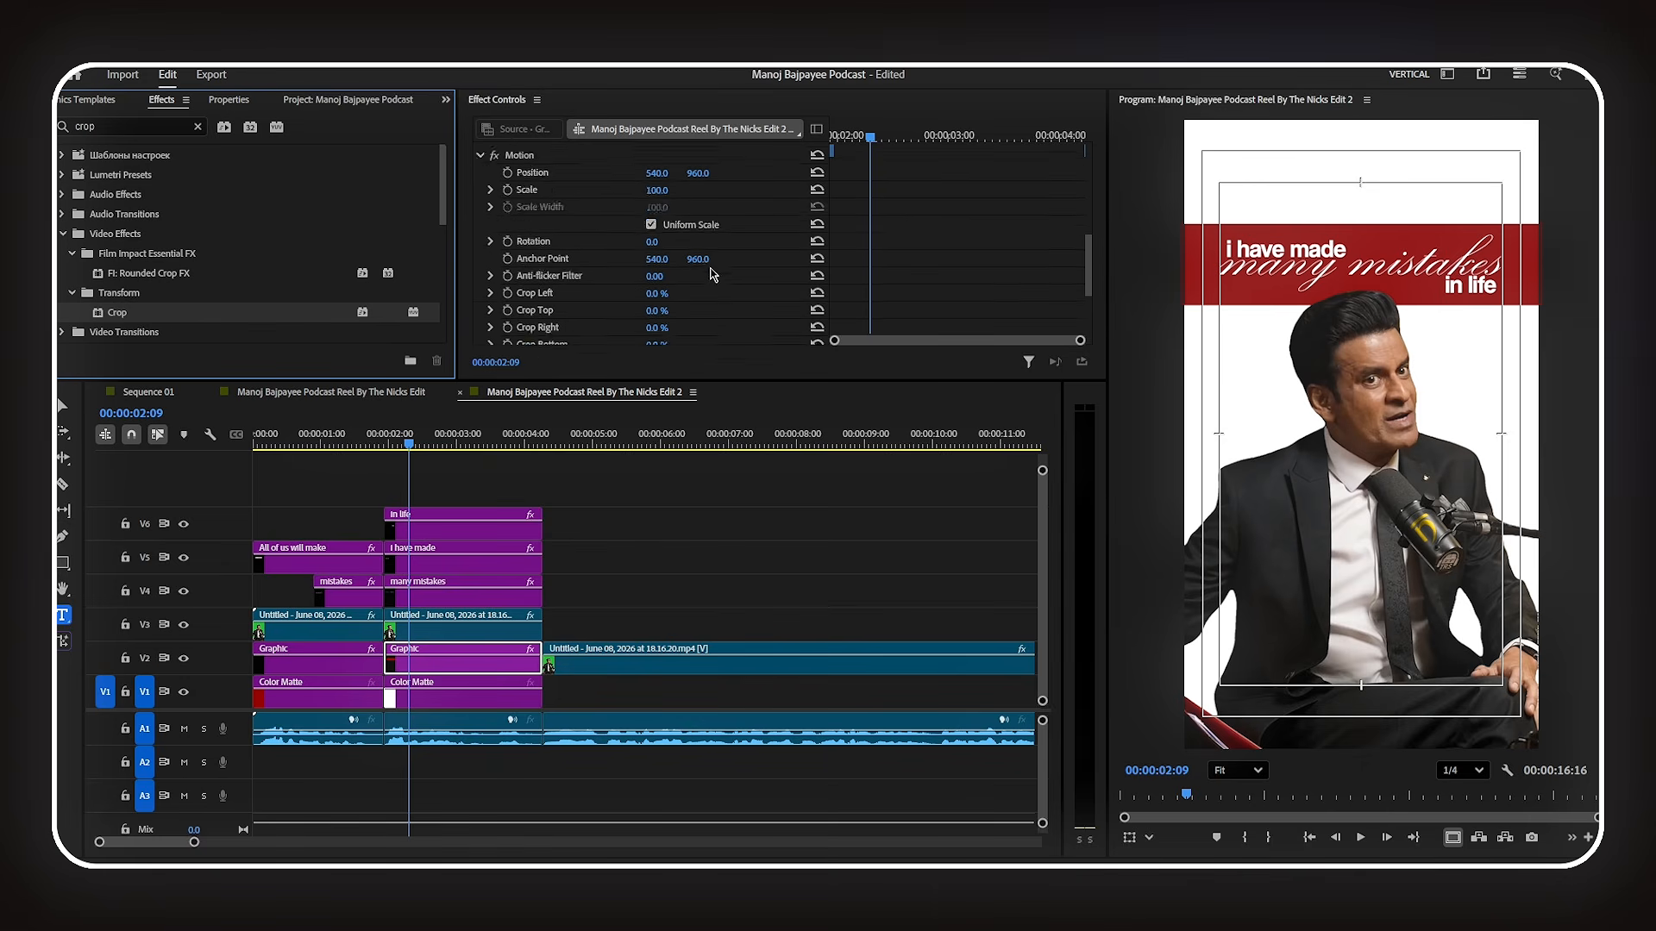
scroll(711, 278, "up", 1)
left_click(517, 197)
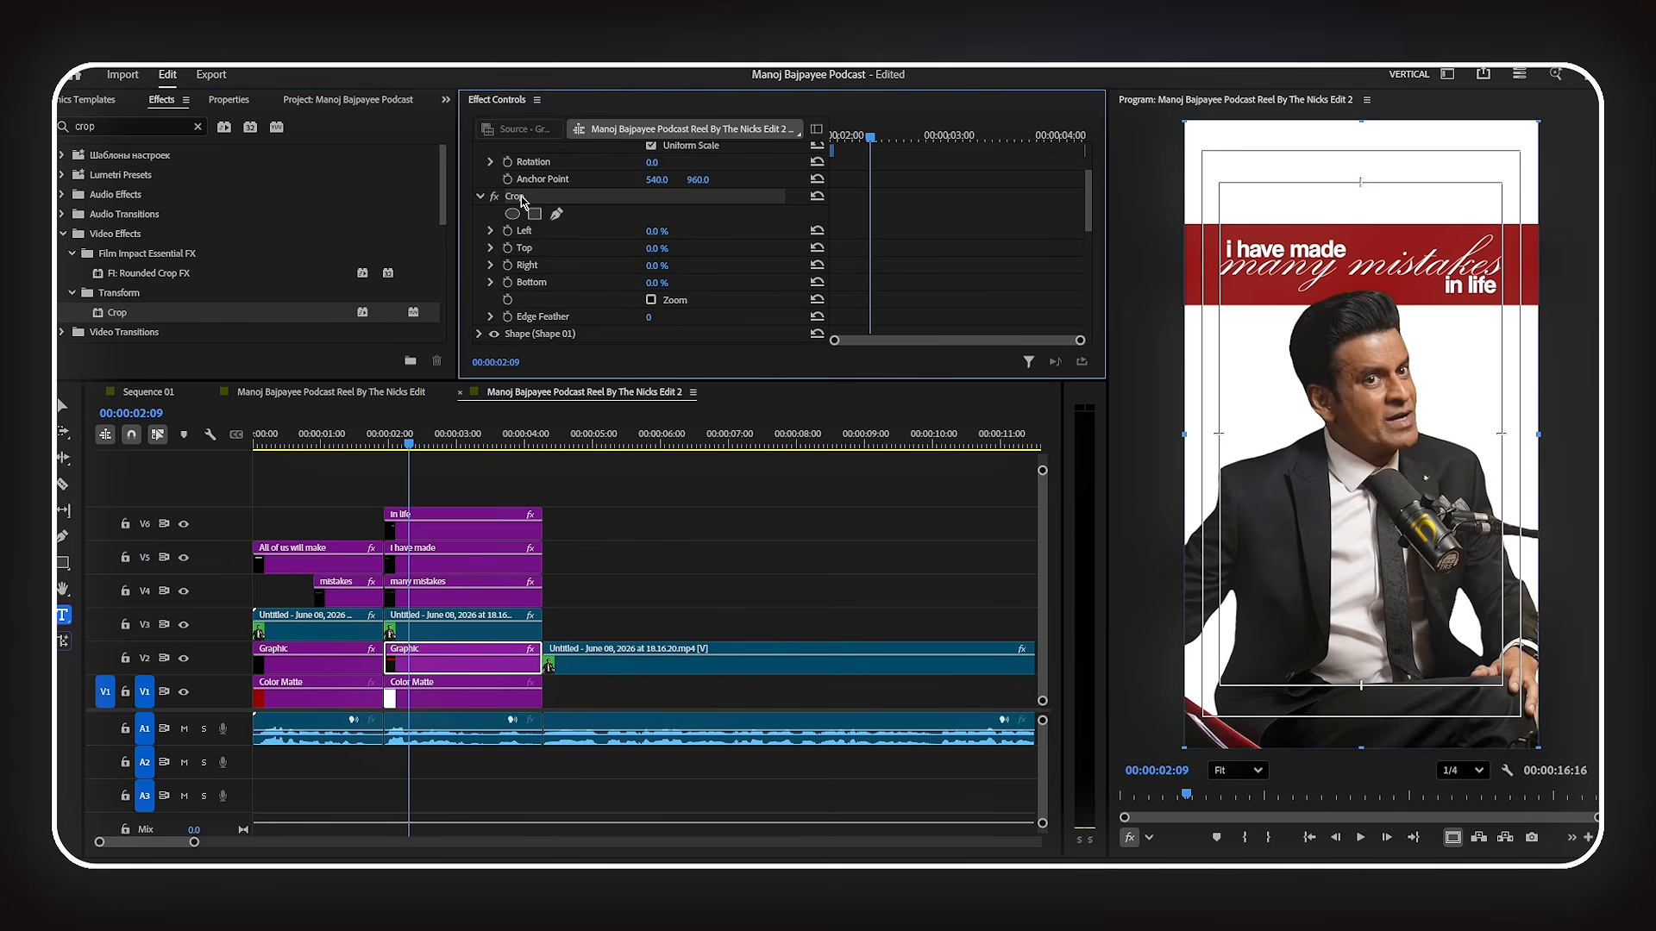
left_click(508, 265)
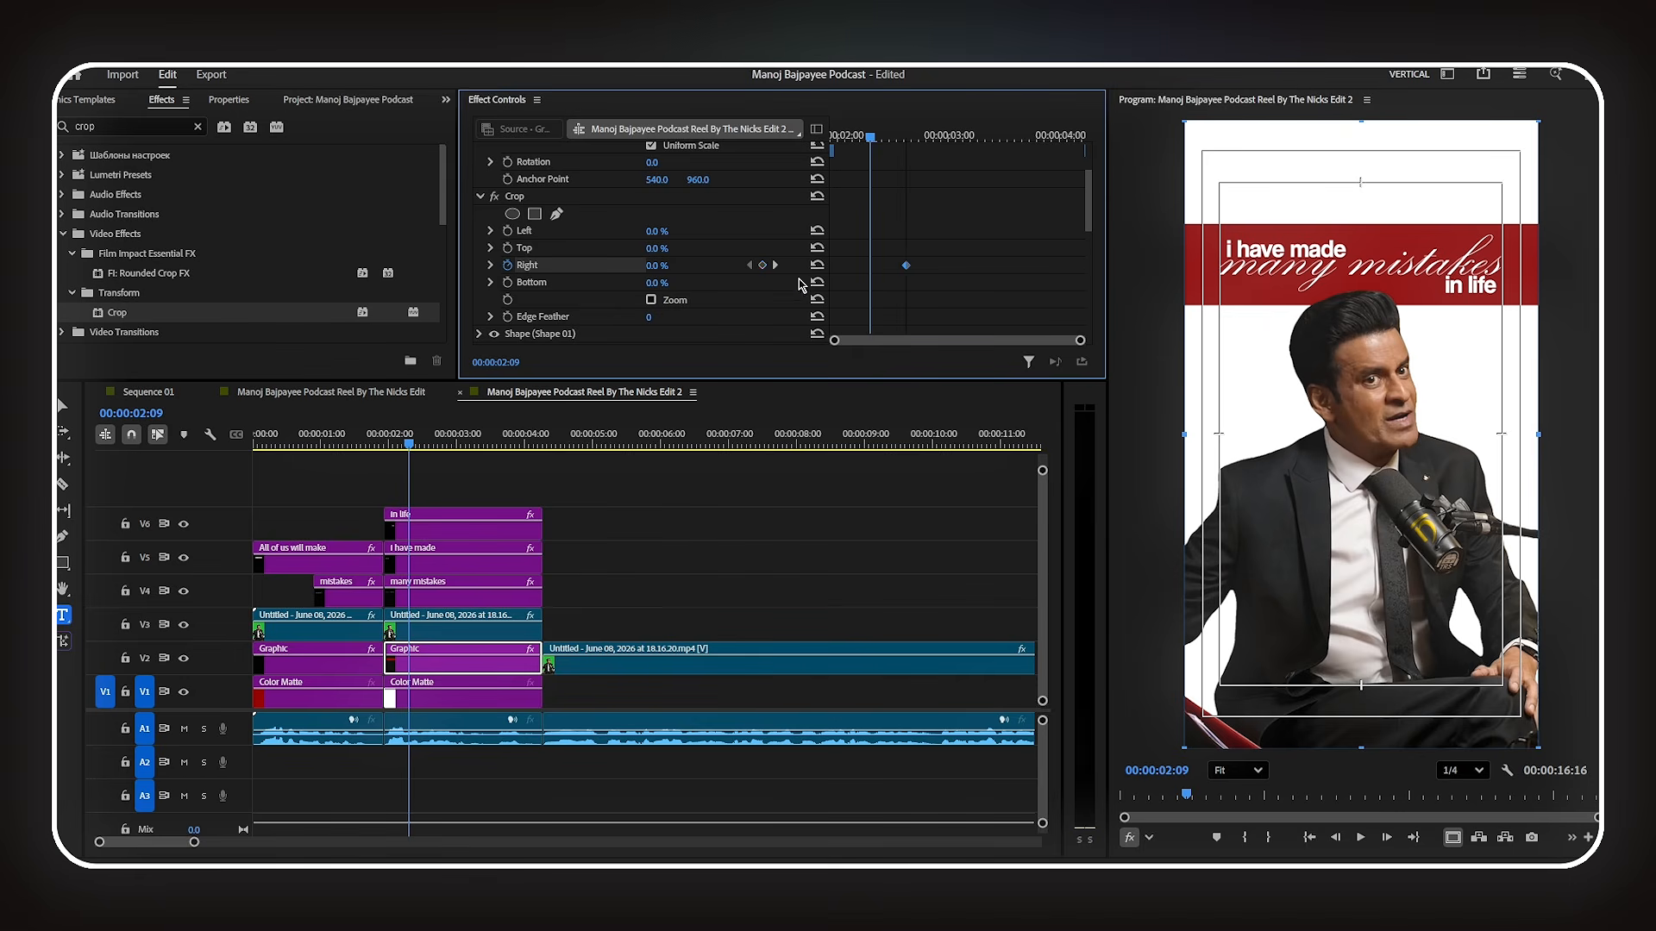
left_click_drag(662, 266, 670, 267)
- Ease the ending Crop Right keyframe, move the starting one to the clip's beginning, and preview the band's reveal
right_click(905, 266)
left_click(940, 470)
left_click(491, 265)
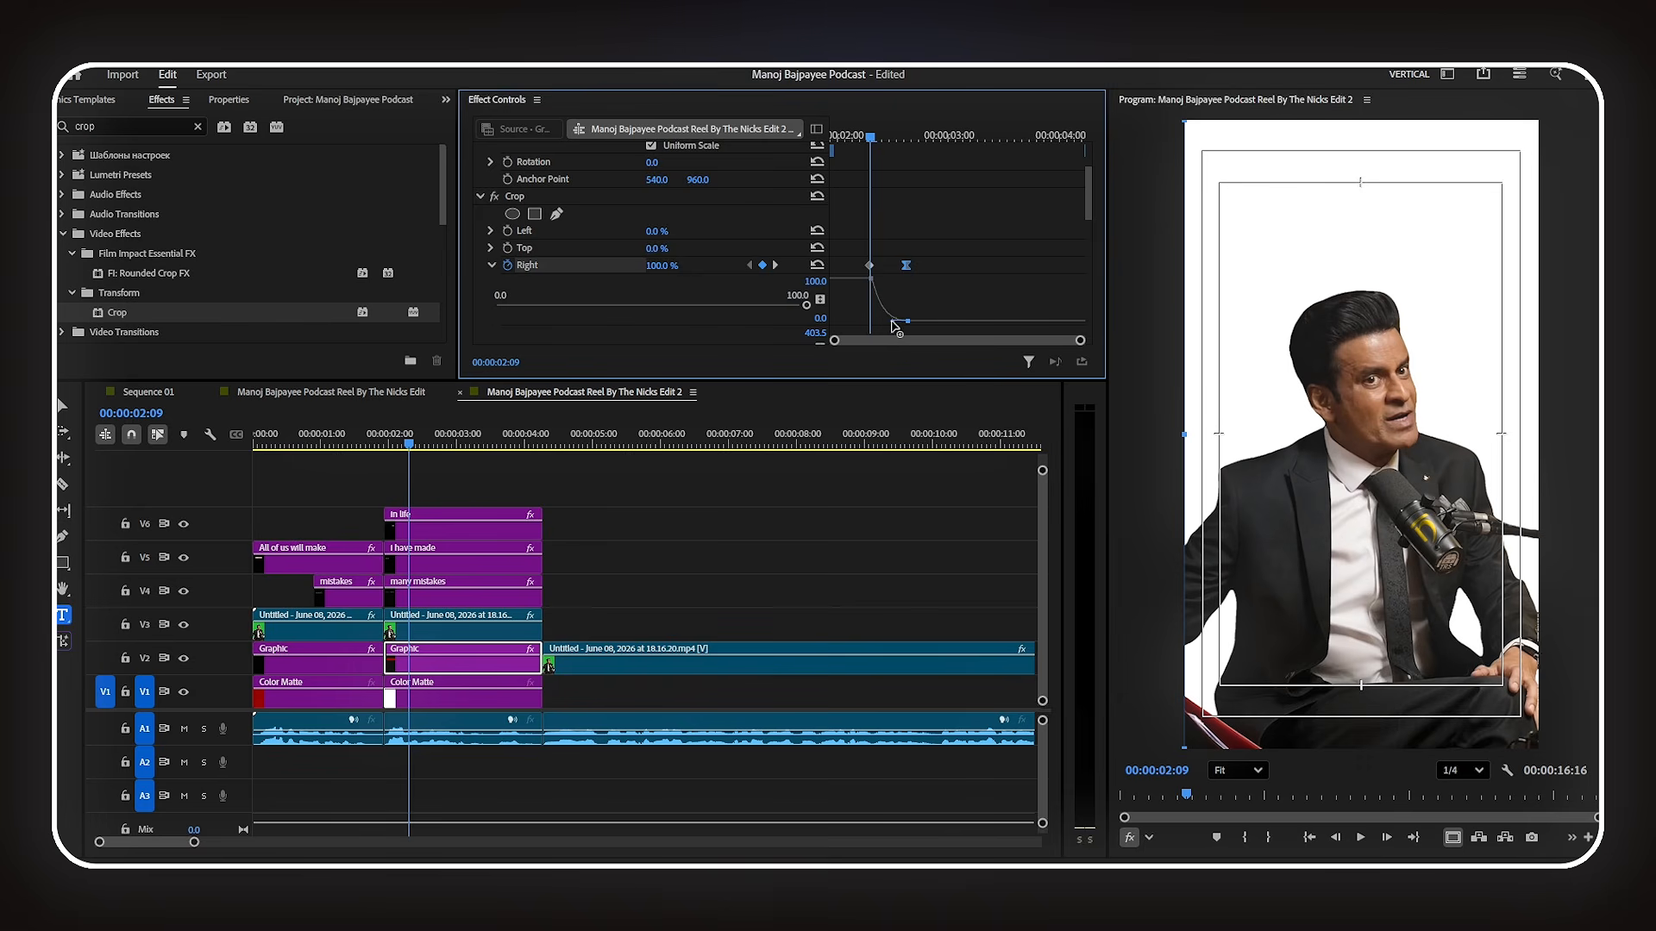
left_click_drag(869, 265, 820, 273)
left_click_drag(872, 137, 828, 136)
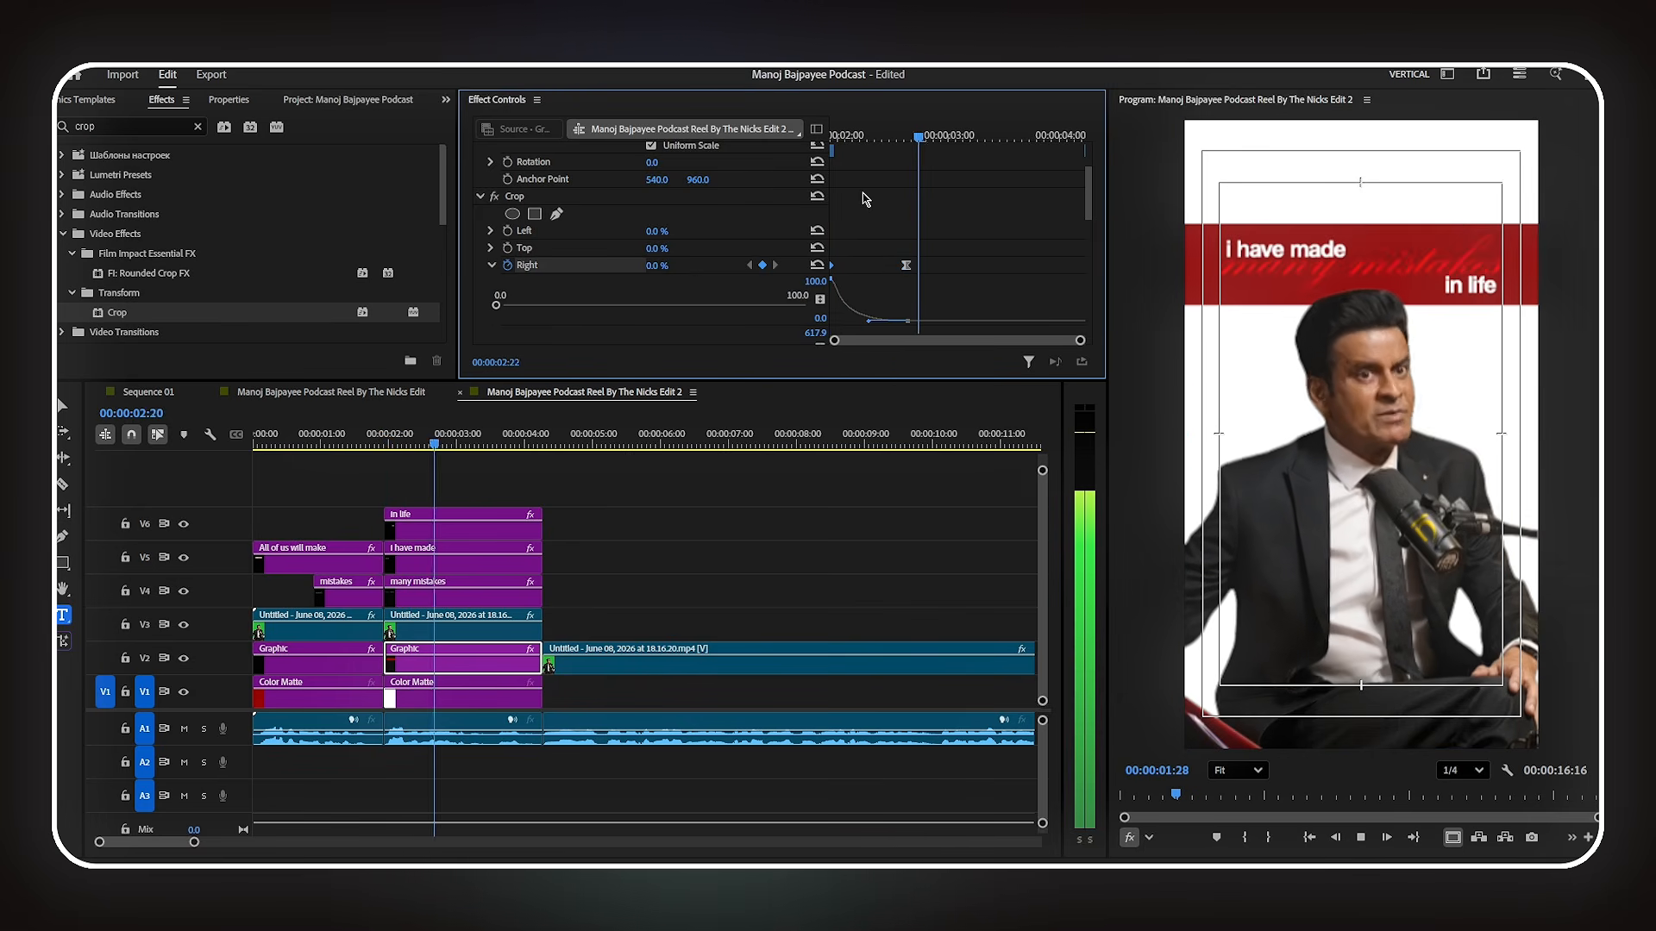
- Move the red band's ending Crop Right keyframe later, to about 00:00:03:01, and preview the slower reveal
key("space")
left_click_drag(908, 266, 918, 266)
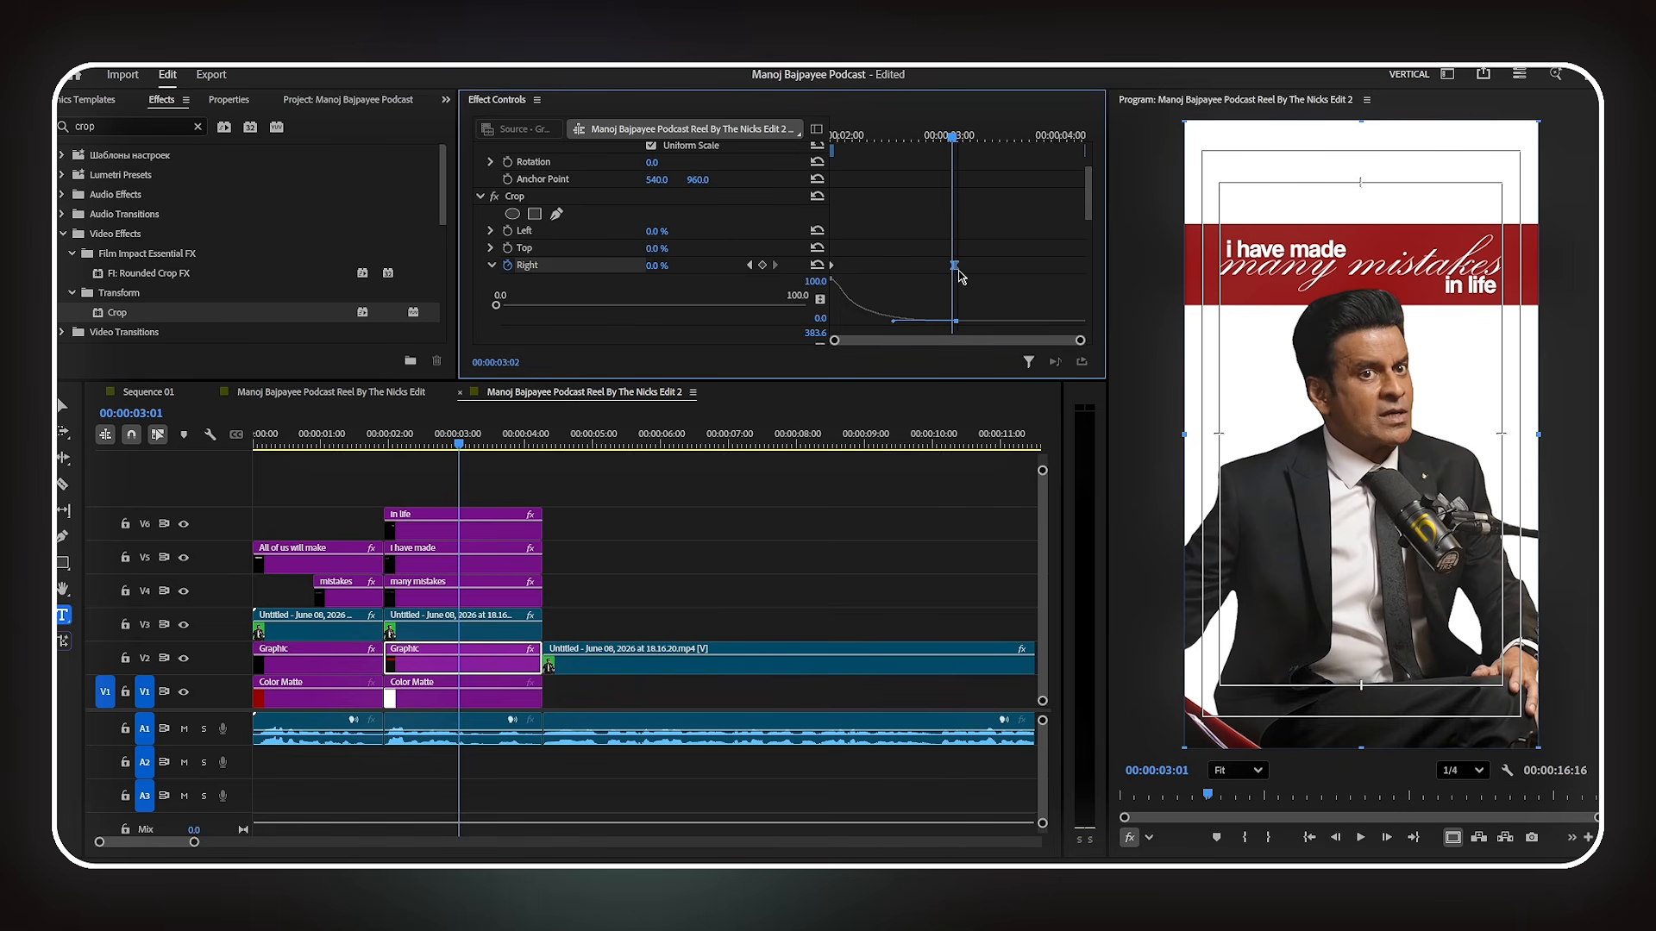
left_click(844, 138)
key("space")
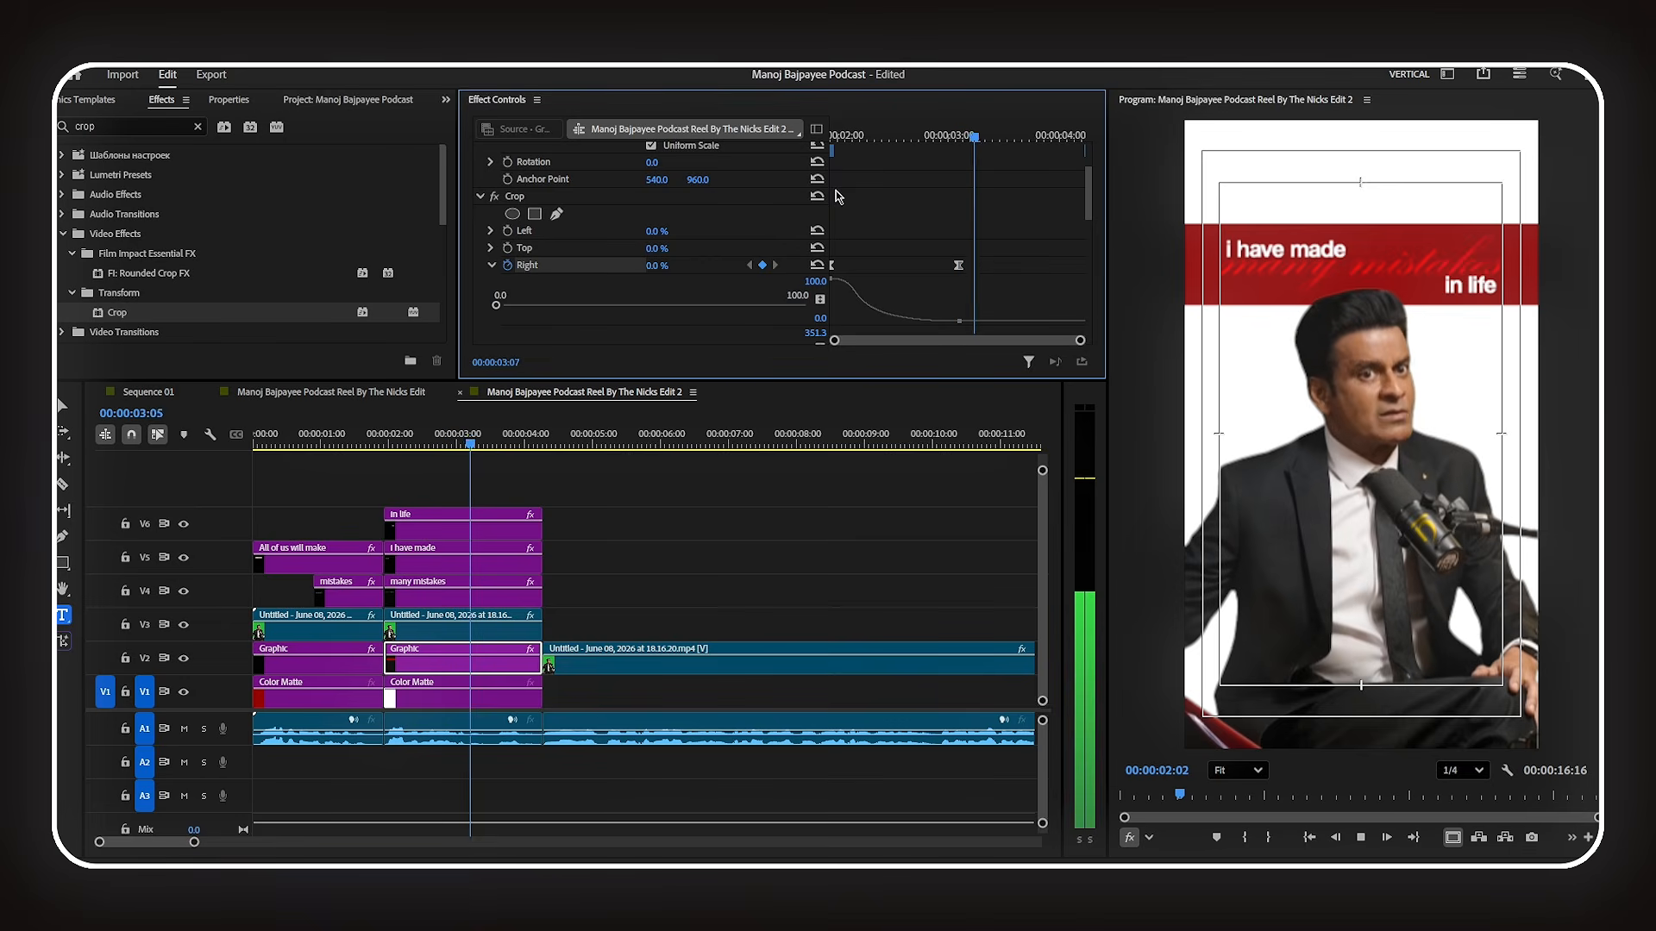
- Play on past the second segment and split the speaker clip's video and audio at 00:00:05:07
left_click(666, 629)
key("space")
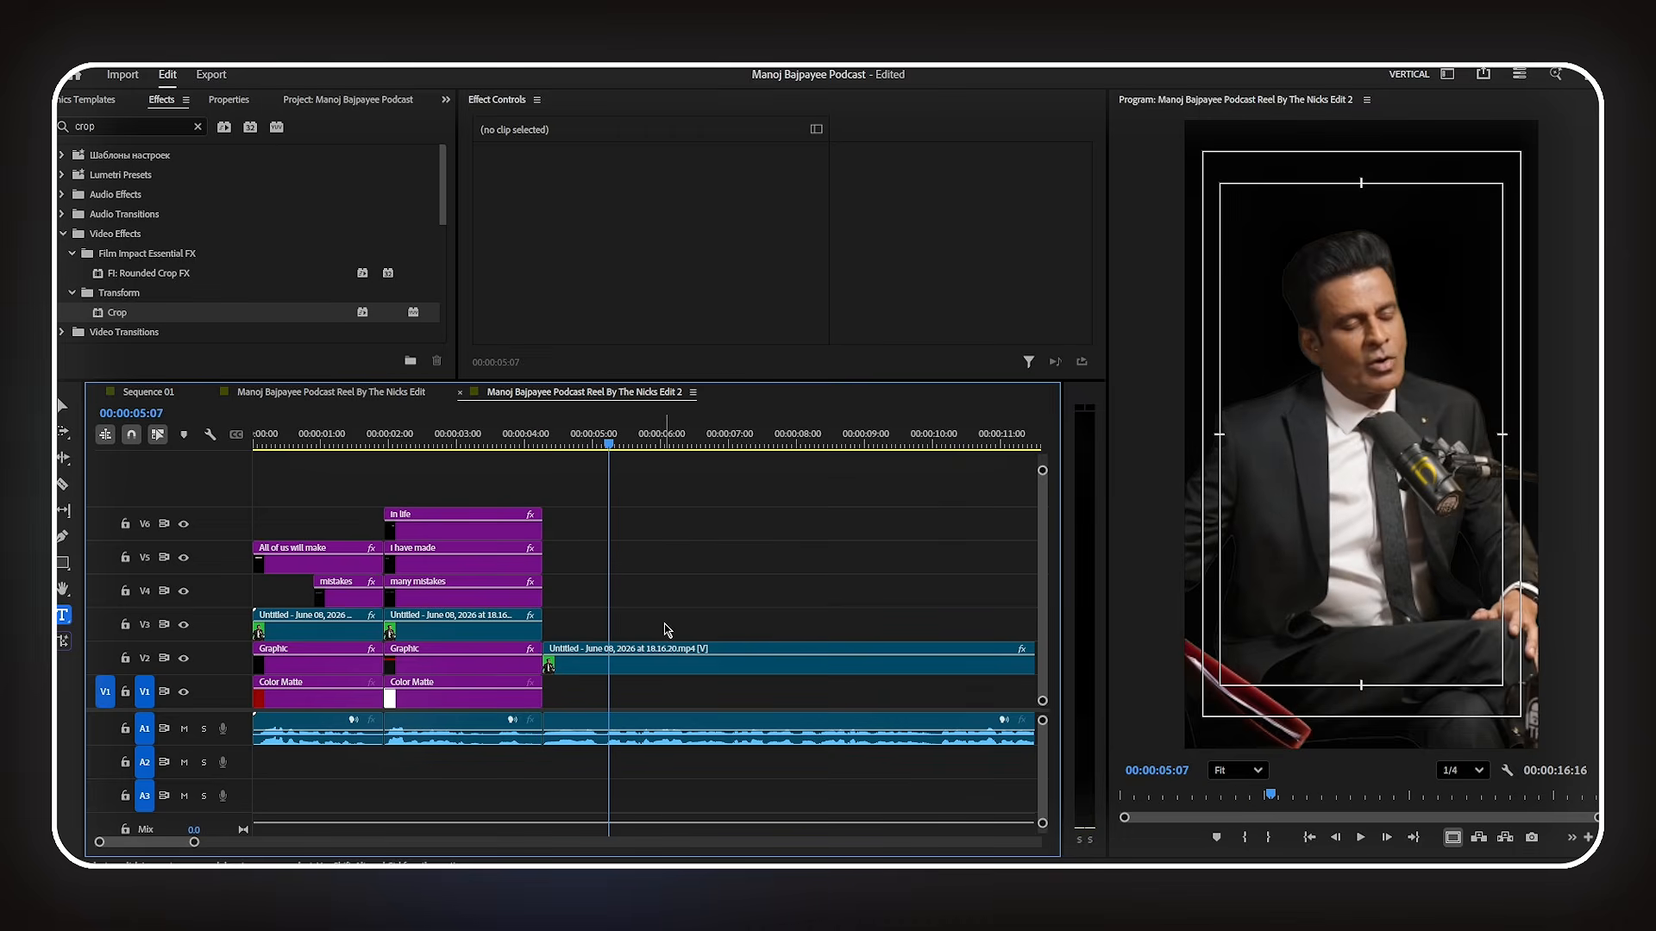
scroll(569, 636, "up", 3)
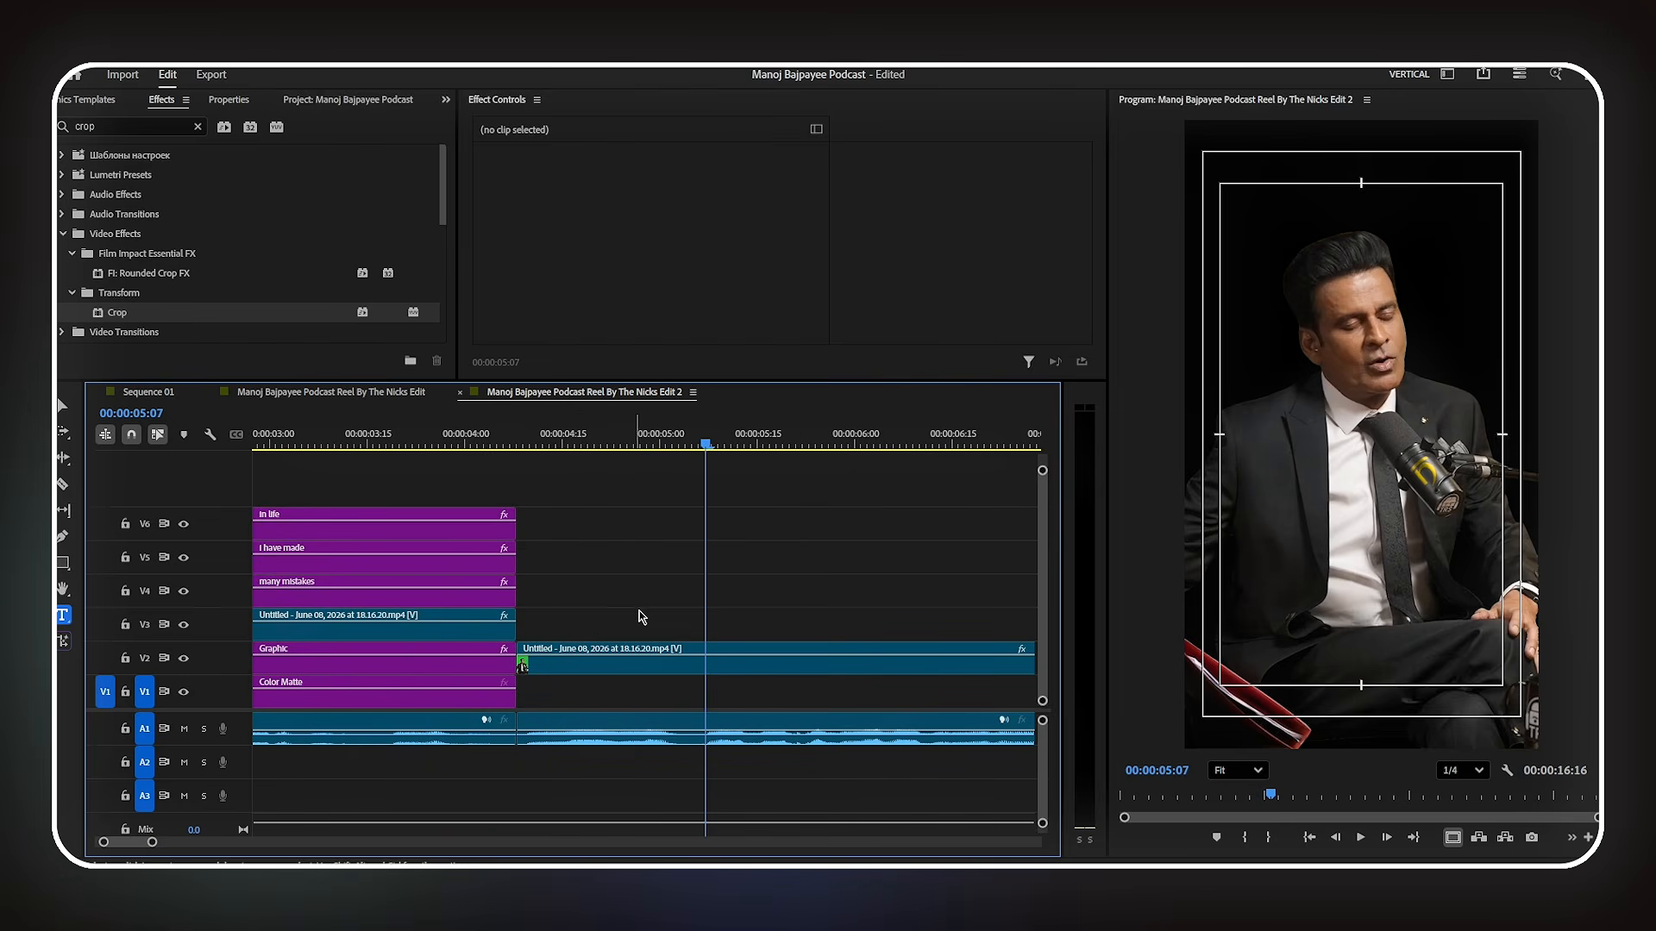
left_click_drag(754, 541, 748, 755)
key("ctrl+k")
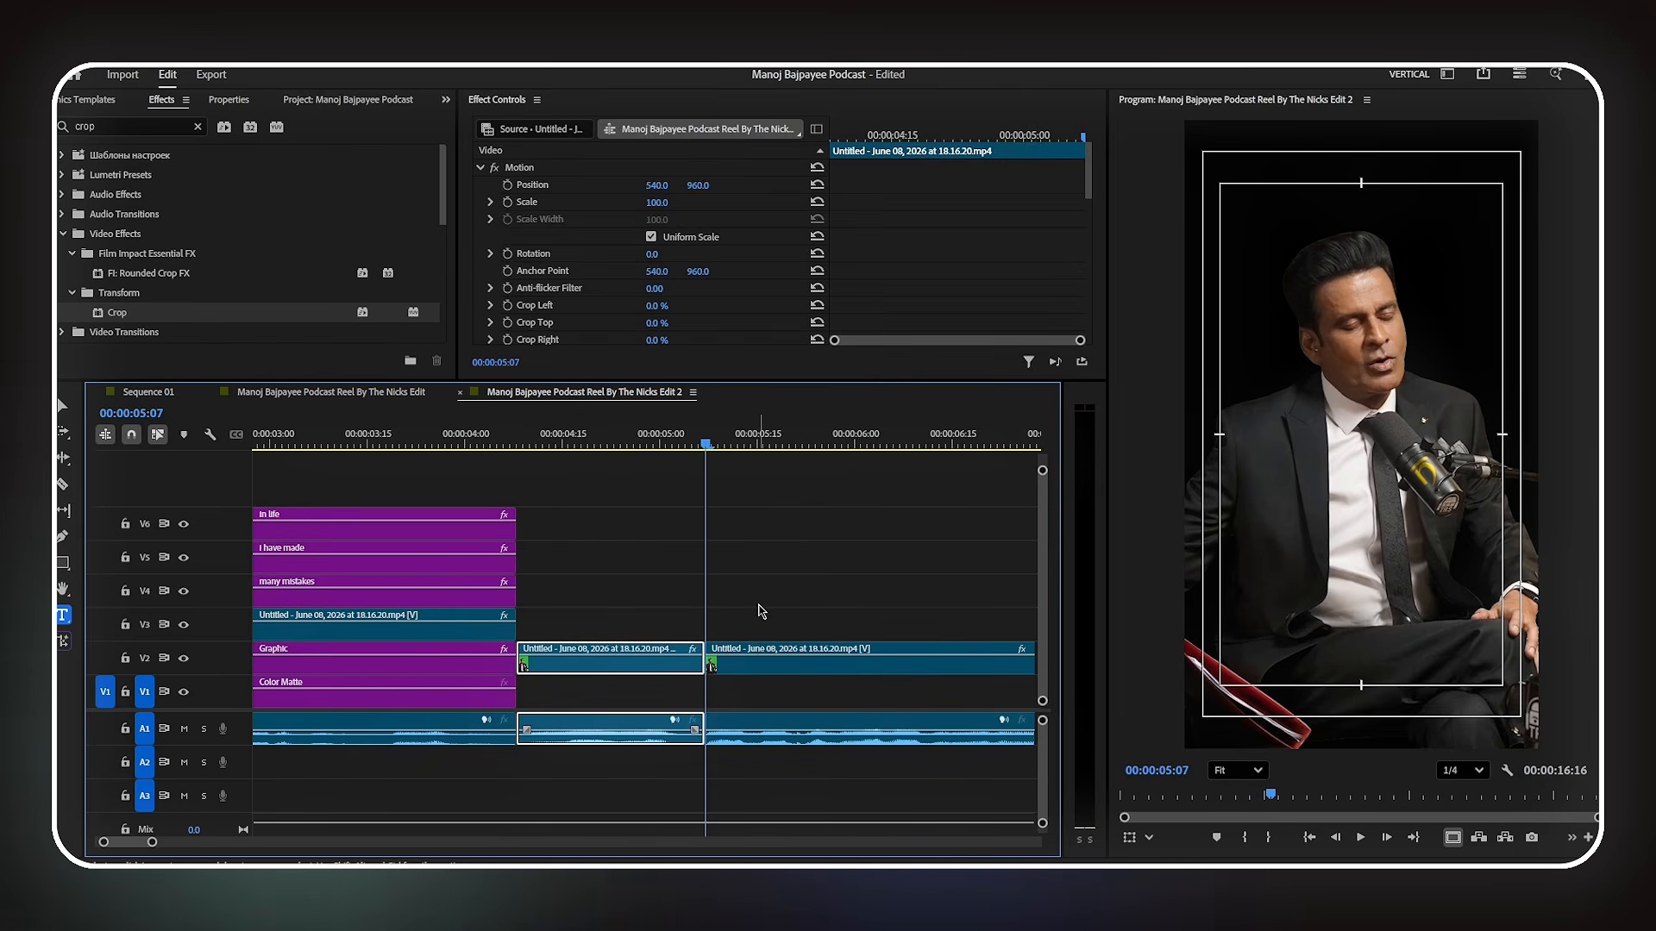
left_click(757, 614)
- Raise the newly split speaker piece to V3 and place a copy of the red Color Matte beneath it on V1
scroll(756, 615, "down", 2)
scroll(756, 621, "down", 2)
left_click_drag(679, 677, 678, 643)
left_click(274, 707)
left_click_drag(274, 707, 721, 697)
left_click(684, 442)
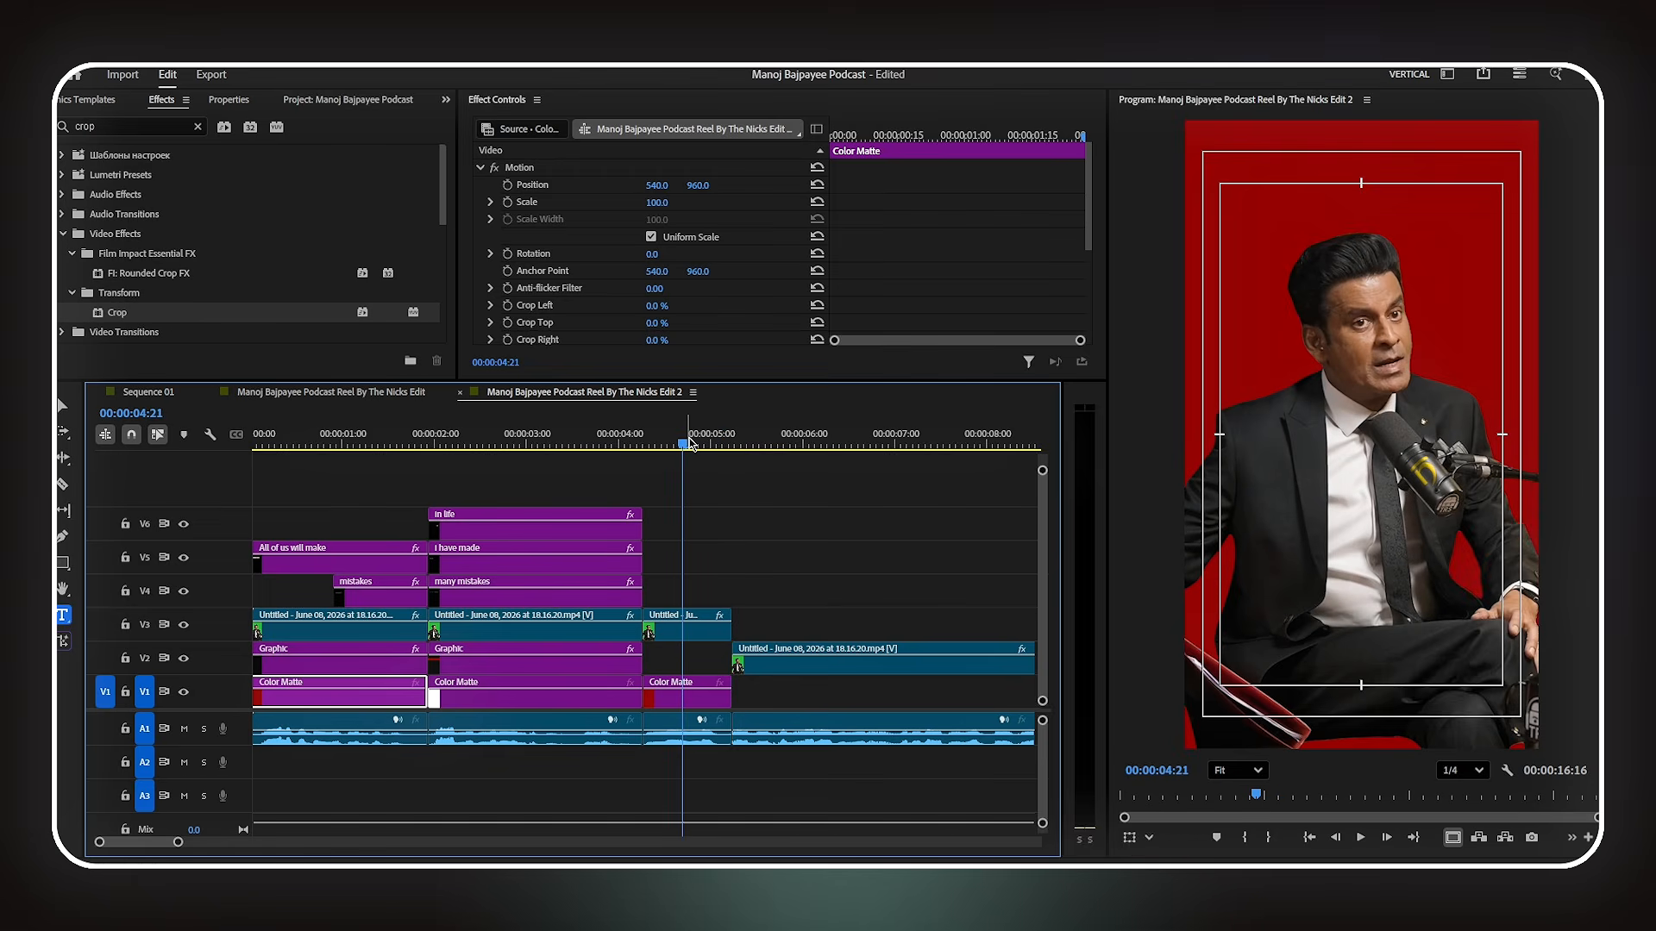
- Copy the "in life" caption onto V4 above the third segment, fit it to the segment, and change its text to an elongated "Mannnny"
left_click_drag(484, 536, 700, 604)
left_click_drag(869, 592, 730, 591)
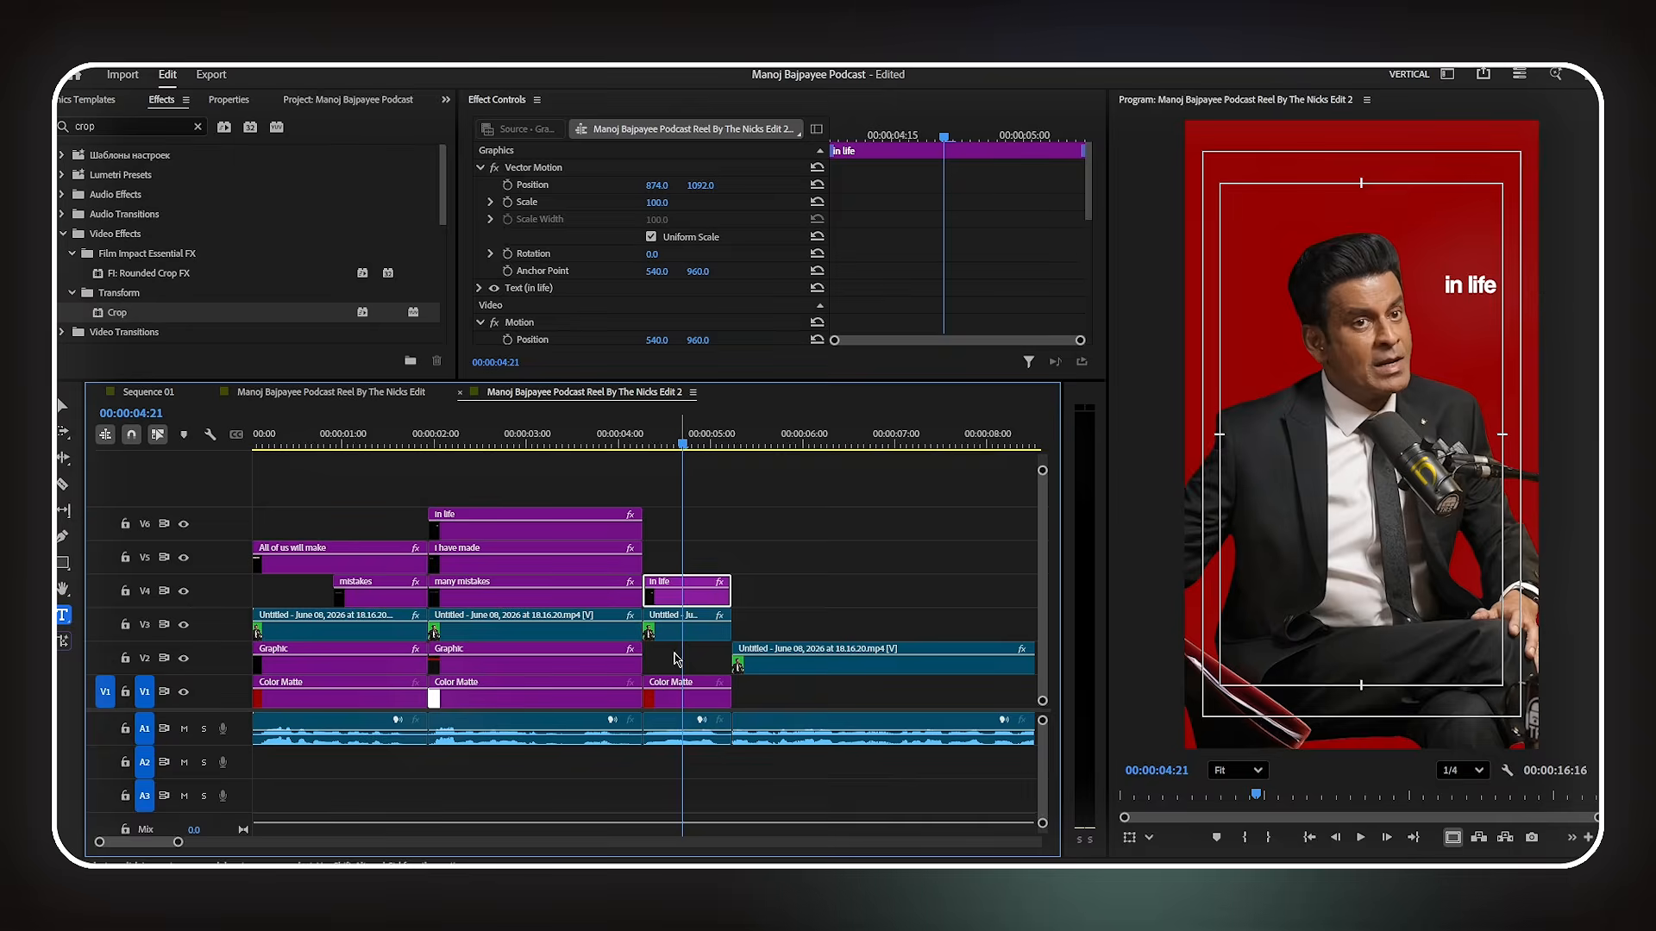
key("alt+Tab")
left_click_drag(1112, 154, 1064, 151)
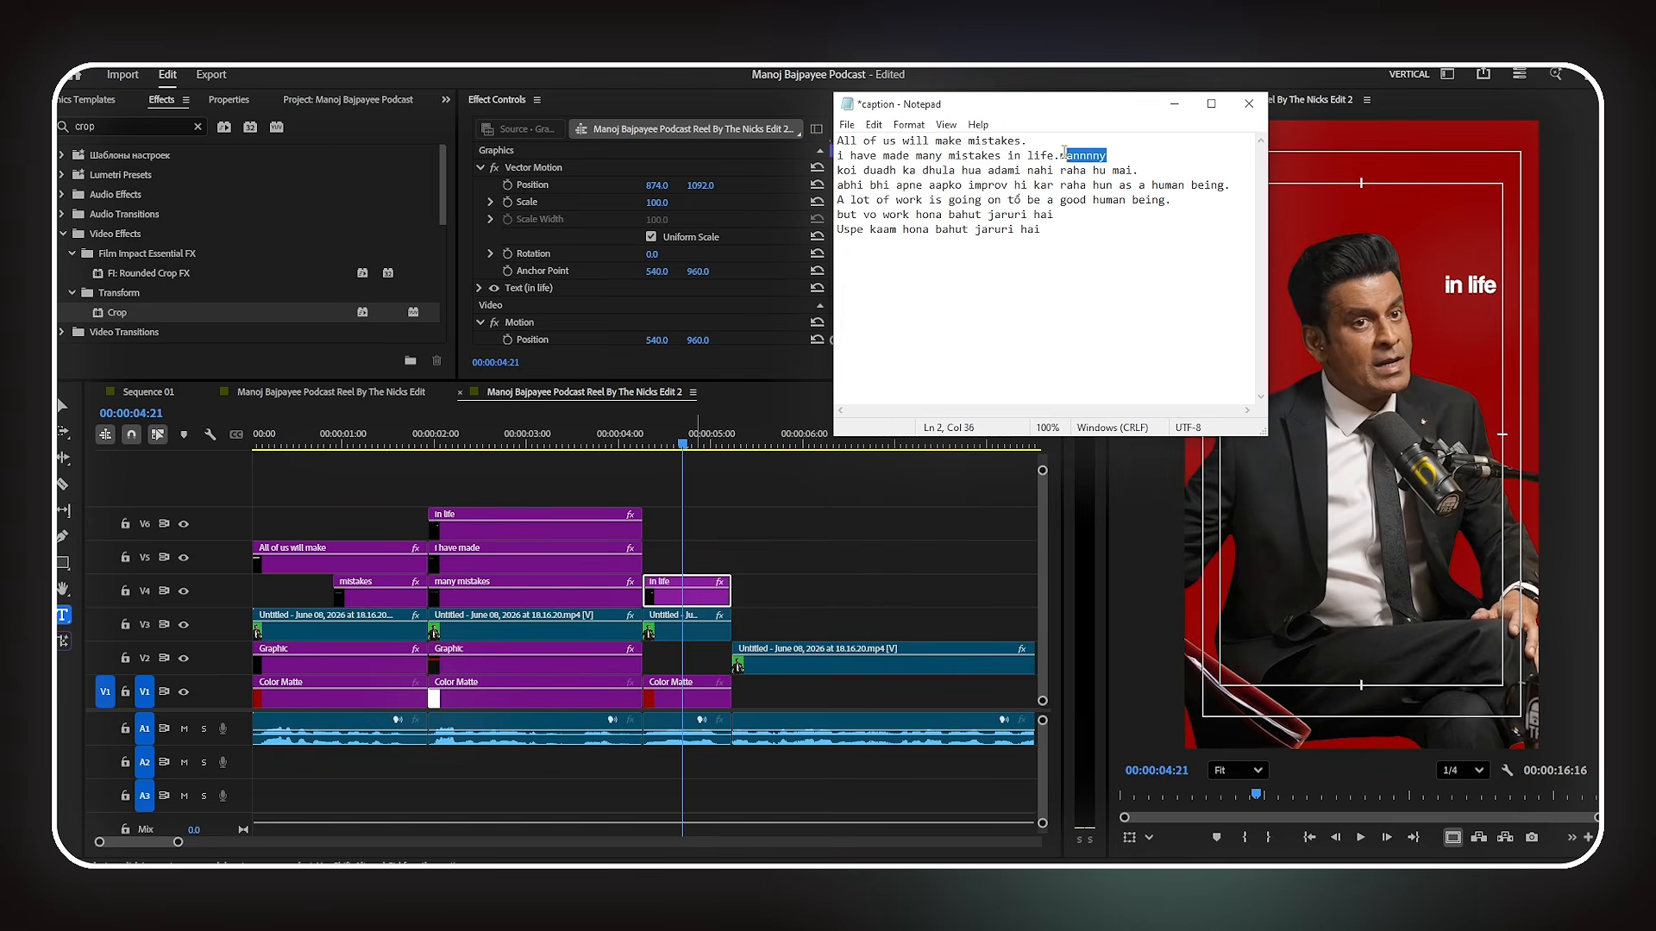
key("alt+Tab")
double_click(1510, 288)
type("mannnny")
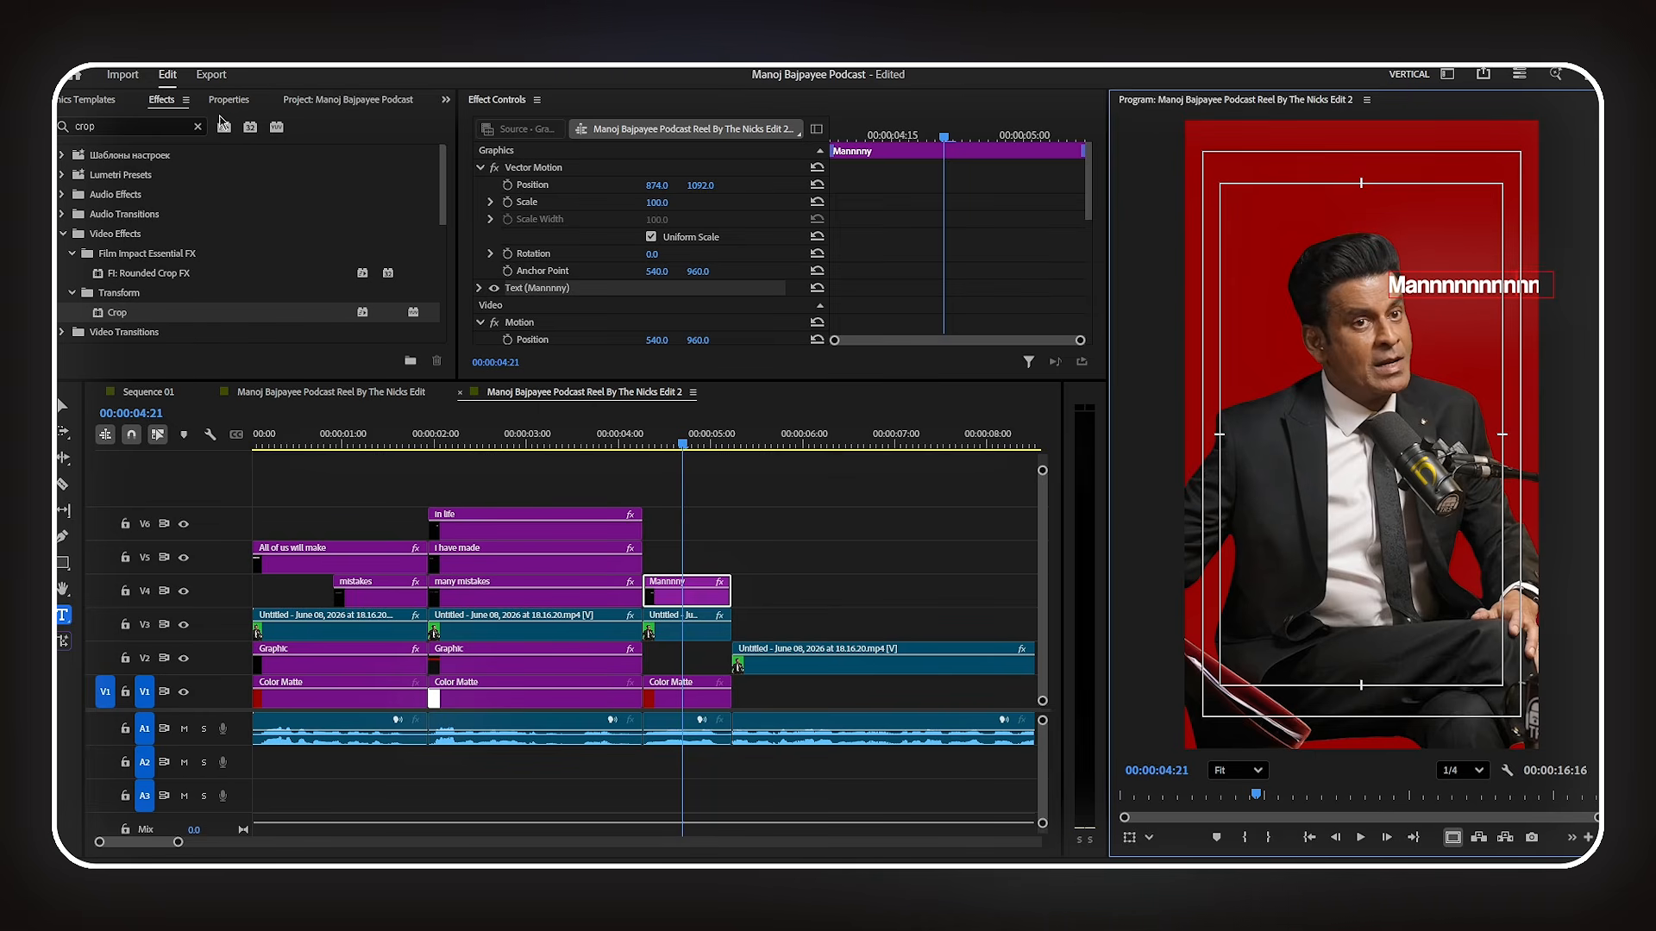
- Set the elongated caption's font size to 300 and its Vector Motion horizontal position to 1585
left_click(229, 100)
left_click(256, 210)
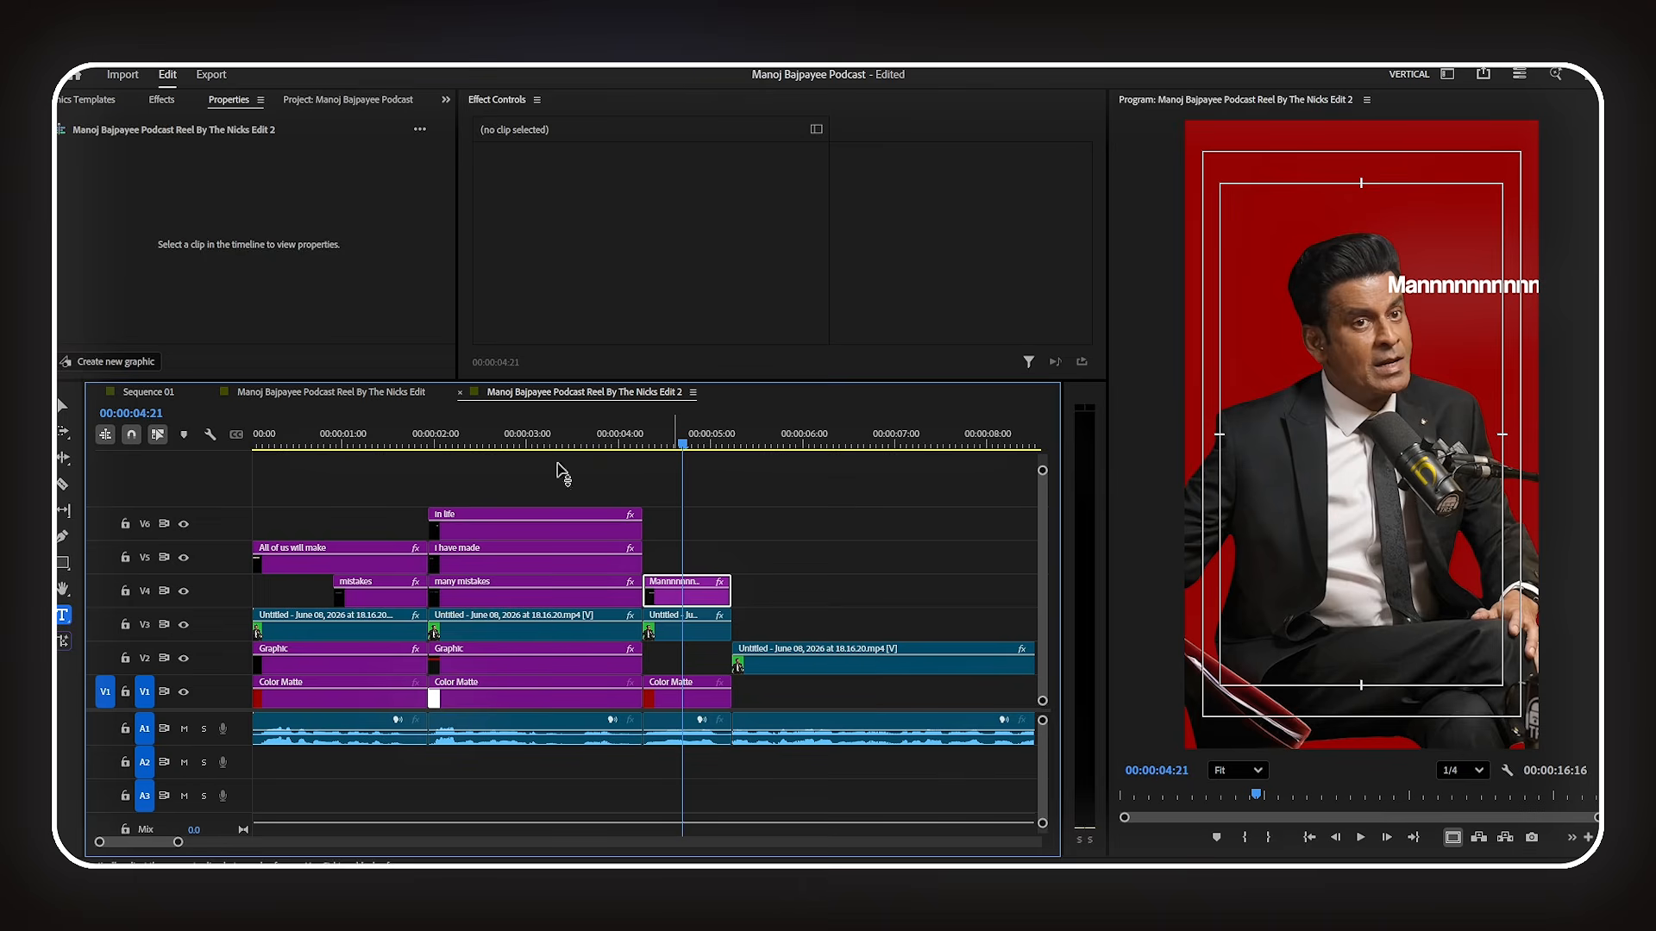
key("Return")
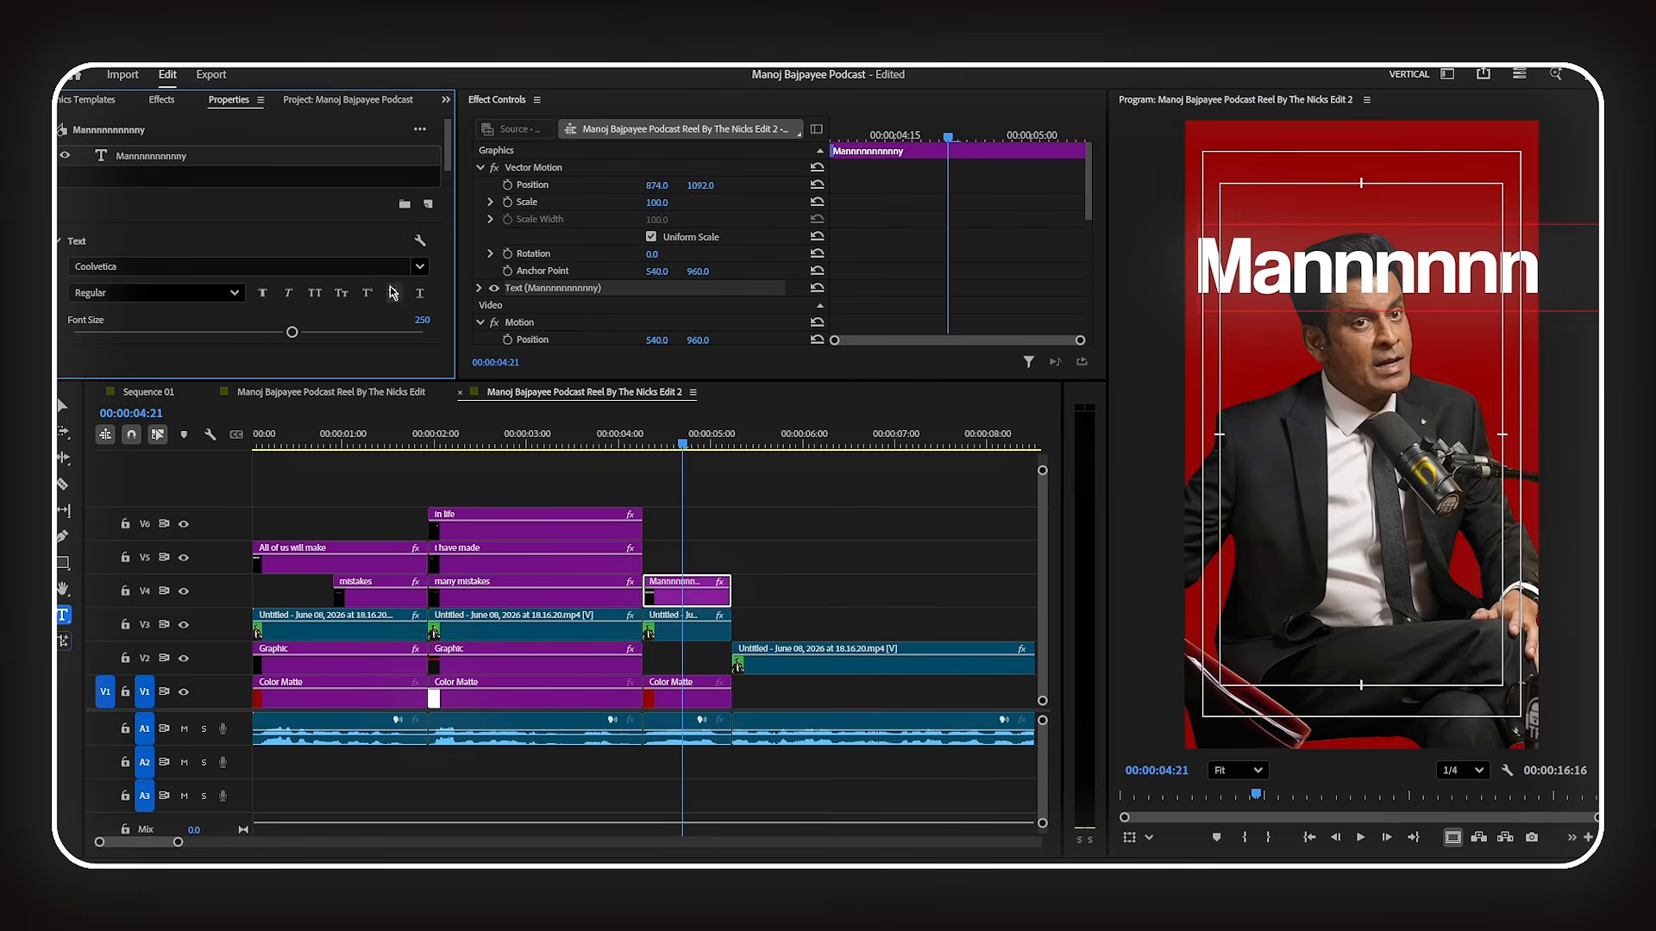
left_click_drag(657, 186, 1064, 185)
left_click(300, 211)
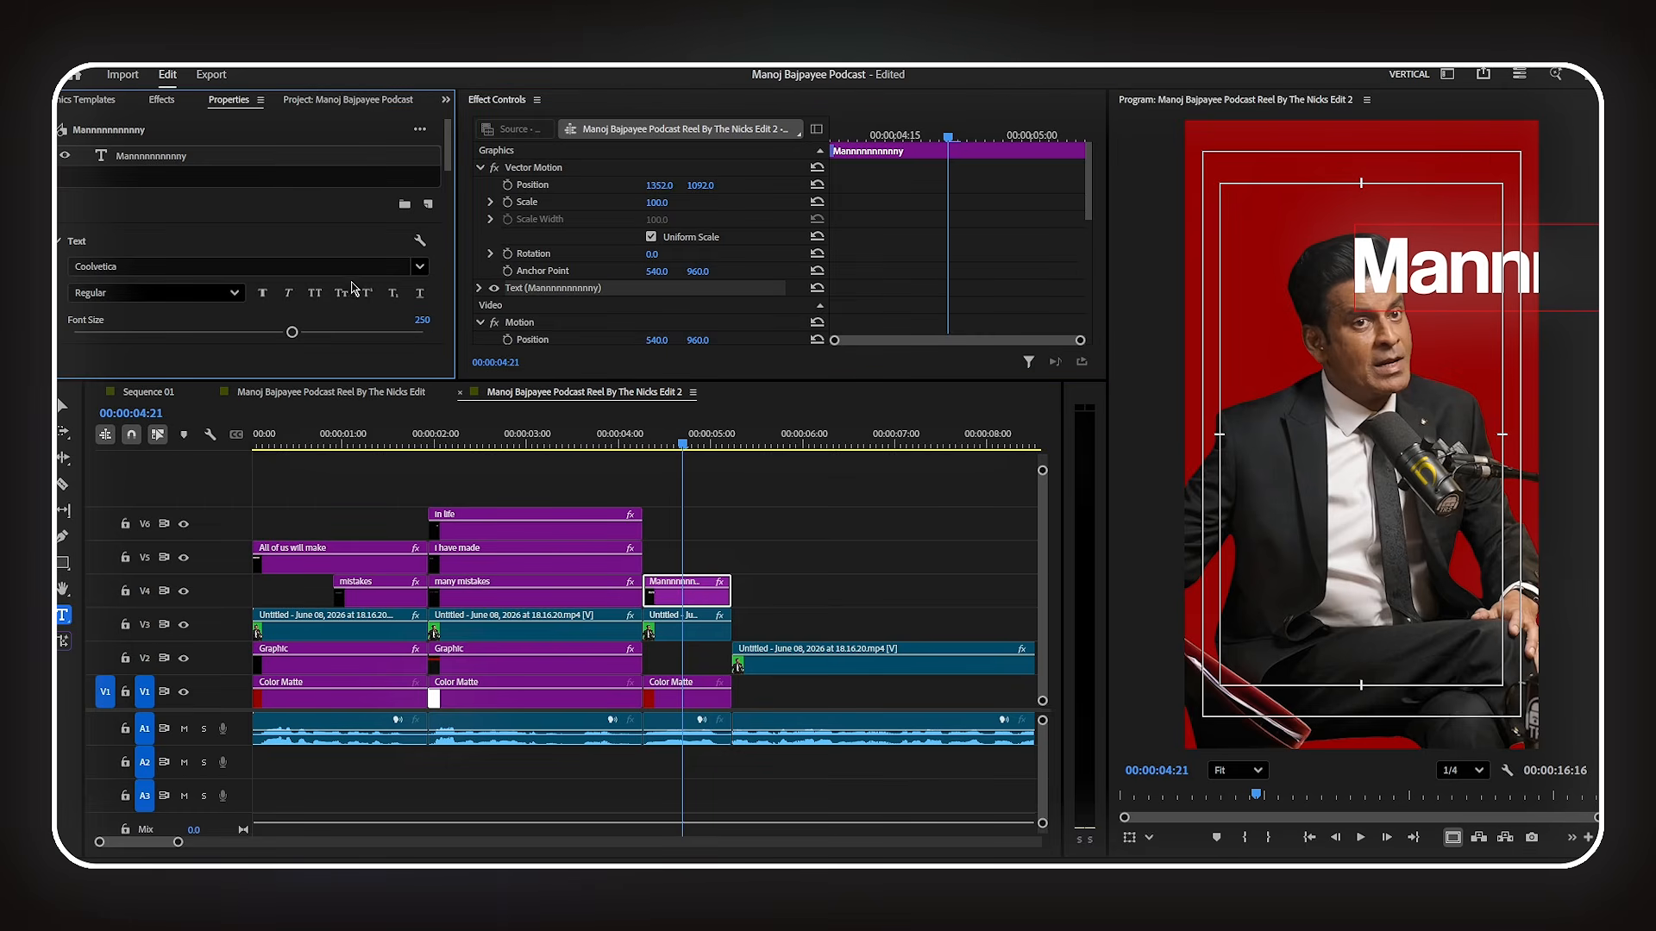
type("300")
key("Return")
left_click_drag(660, 186, 860, 186)
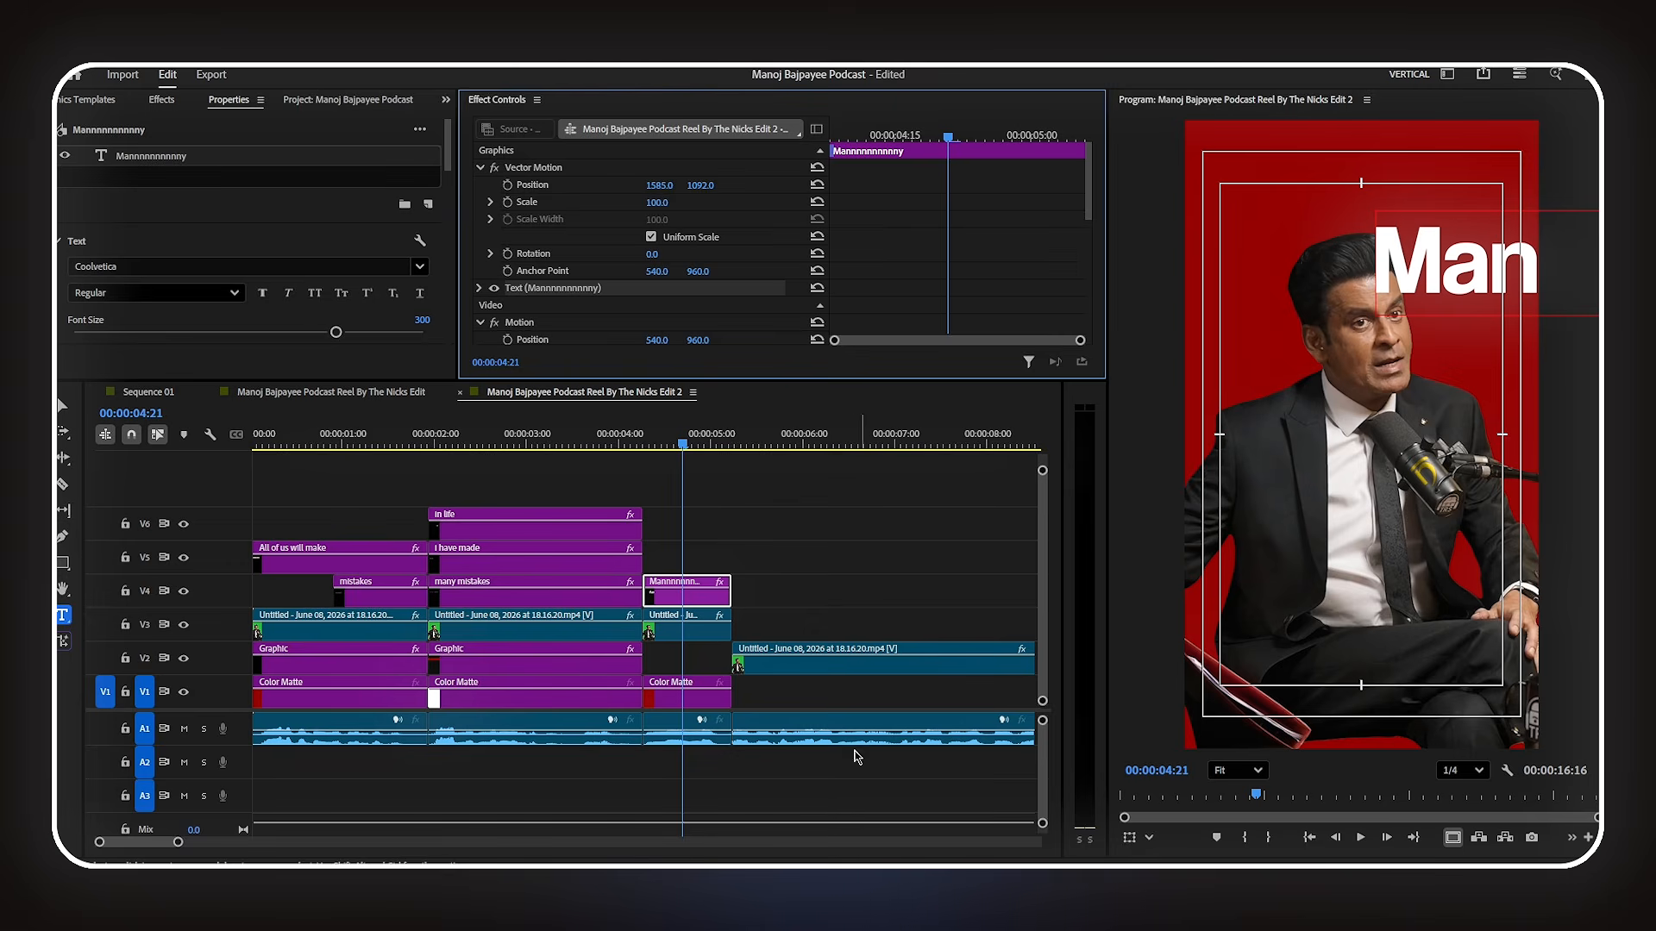
- Keyframe the caption's Position from its starting point to -593 horizontally at 00:00:04:21, and ease the ending keyframe
left_click(508, 184)
left_click_drag(659, 186, 122, 186)
right_click(946, 184)
left_click(1155, 416)
left_click(490, 185)
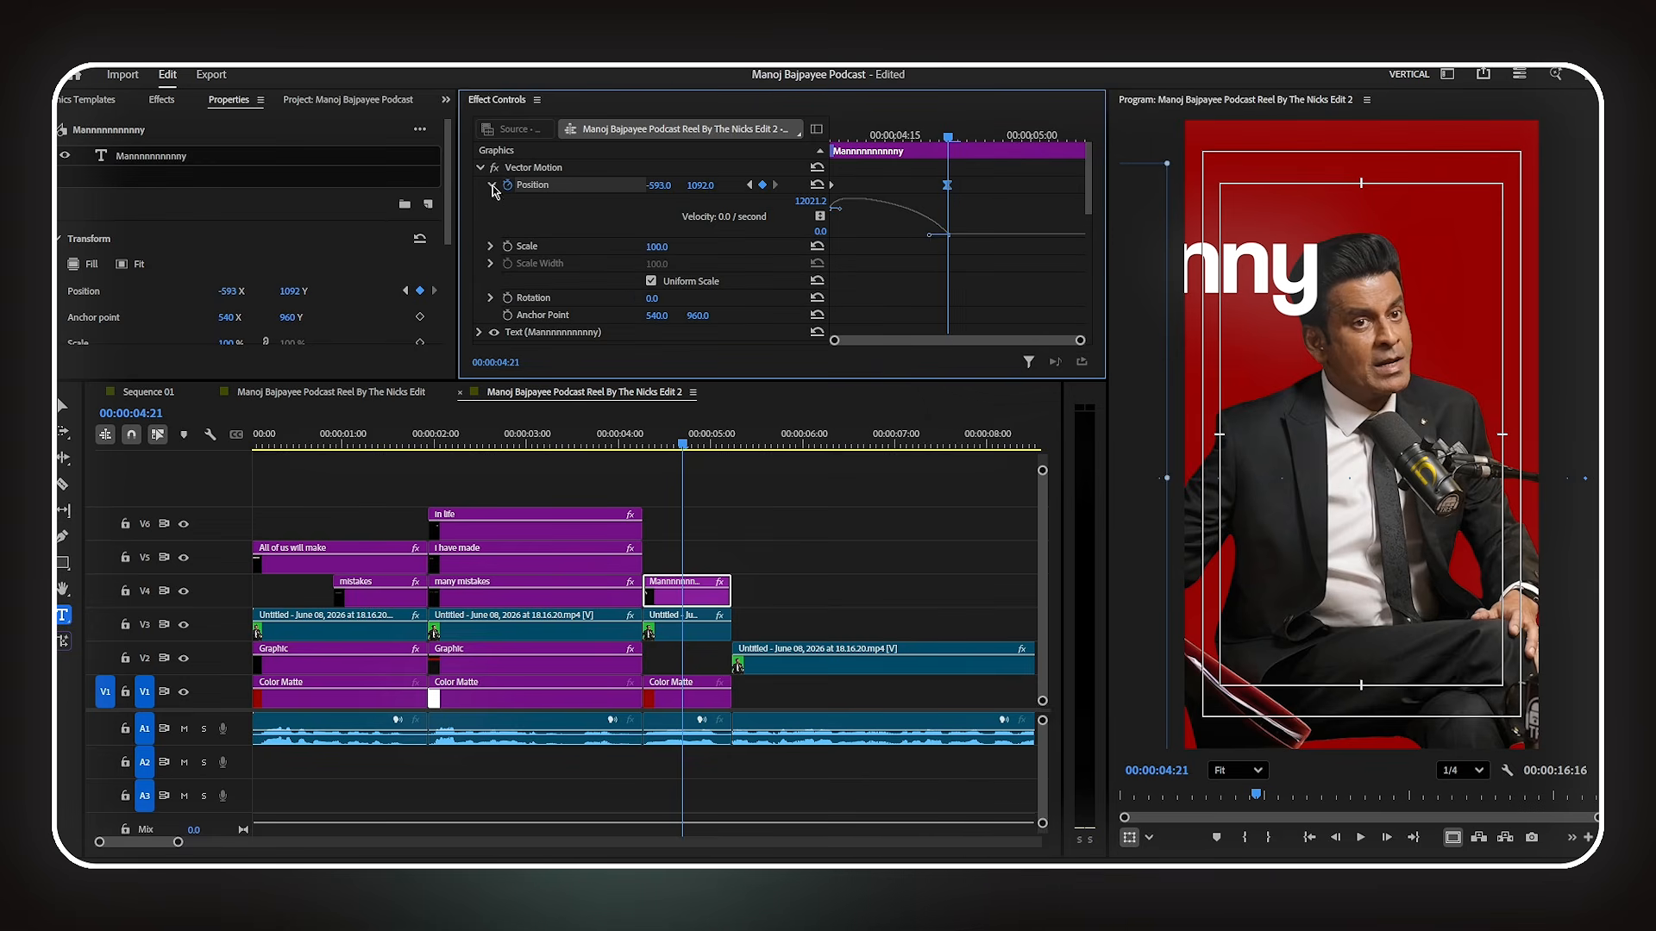
- Preview the caption's slide and move its ending Position keyframe later, out to the end of the clip
left_click(650, 445)
key("space")
key("space")
left_click_drag(948, 186, 1116, 196)
left_click_drag(730, 601, 750, 595)
left_click(1042, 190)
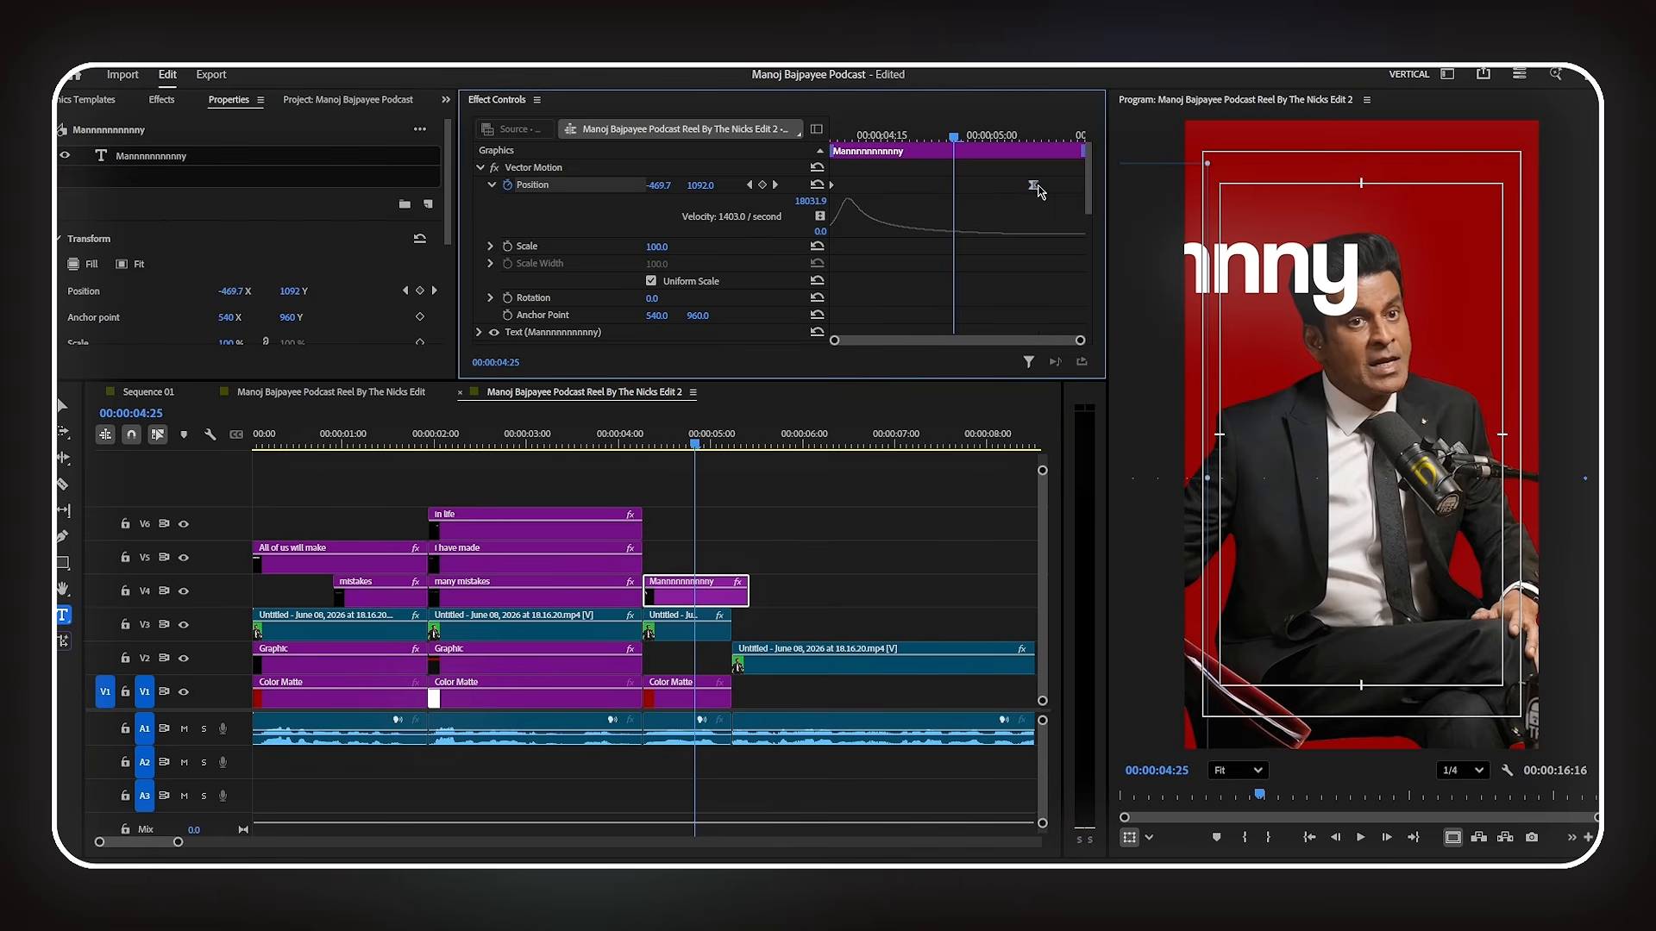
key("ctrl+z")
- Play back the third segment to check the speed of the elongated caption sliding across the frame
left_click(640, 445)
key("space")
key("space")
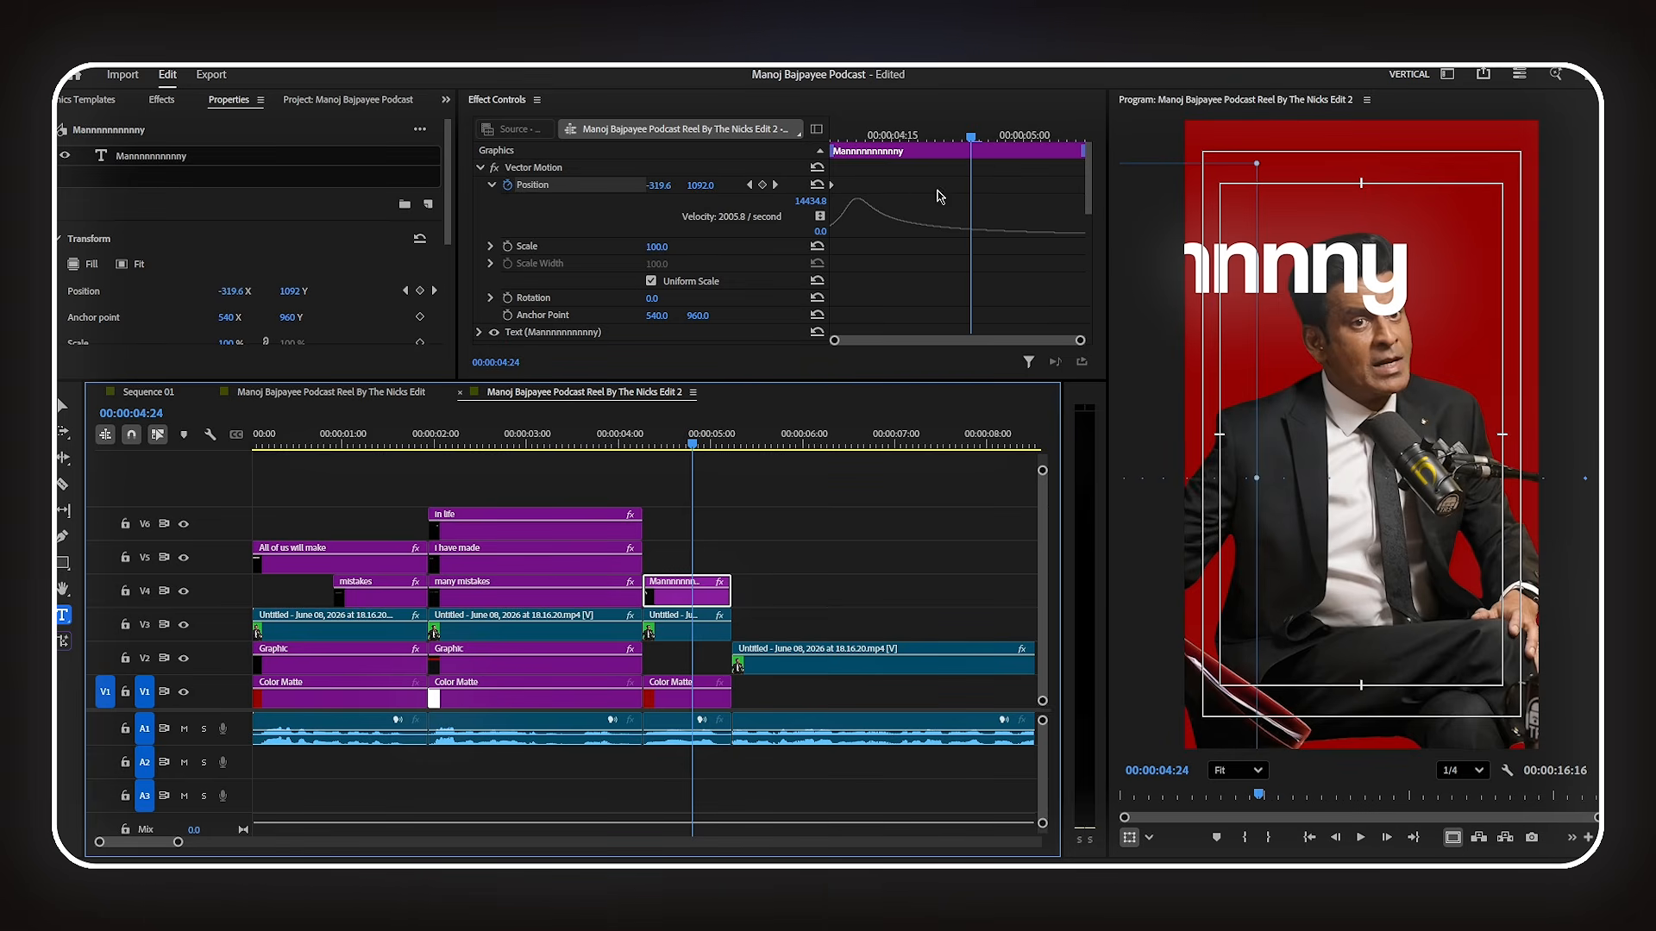
left_click(650, 445)
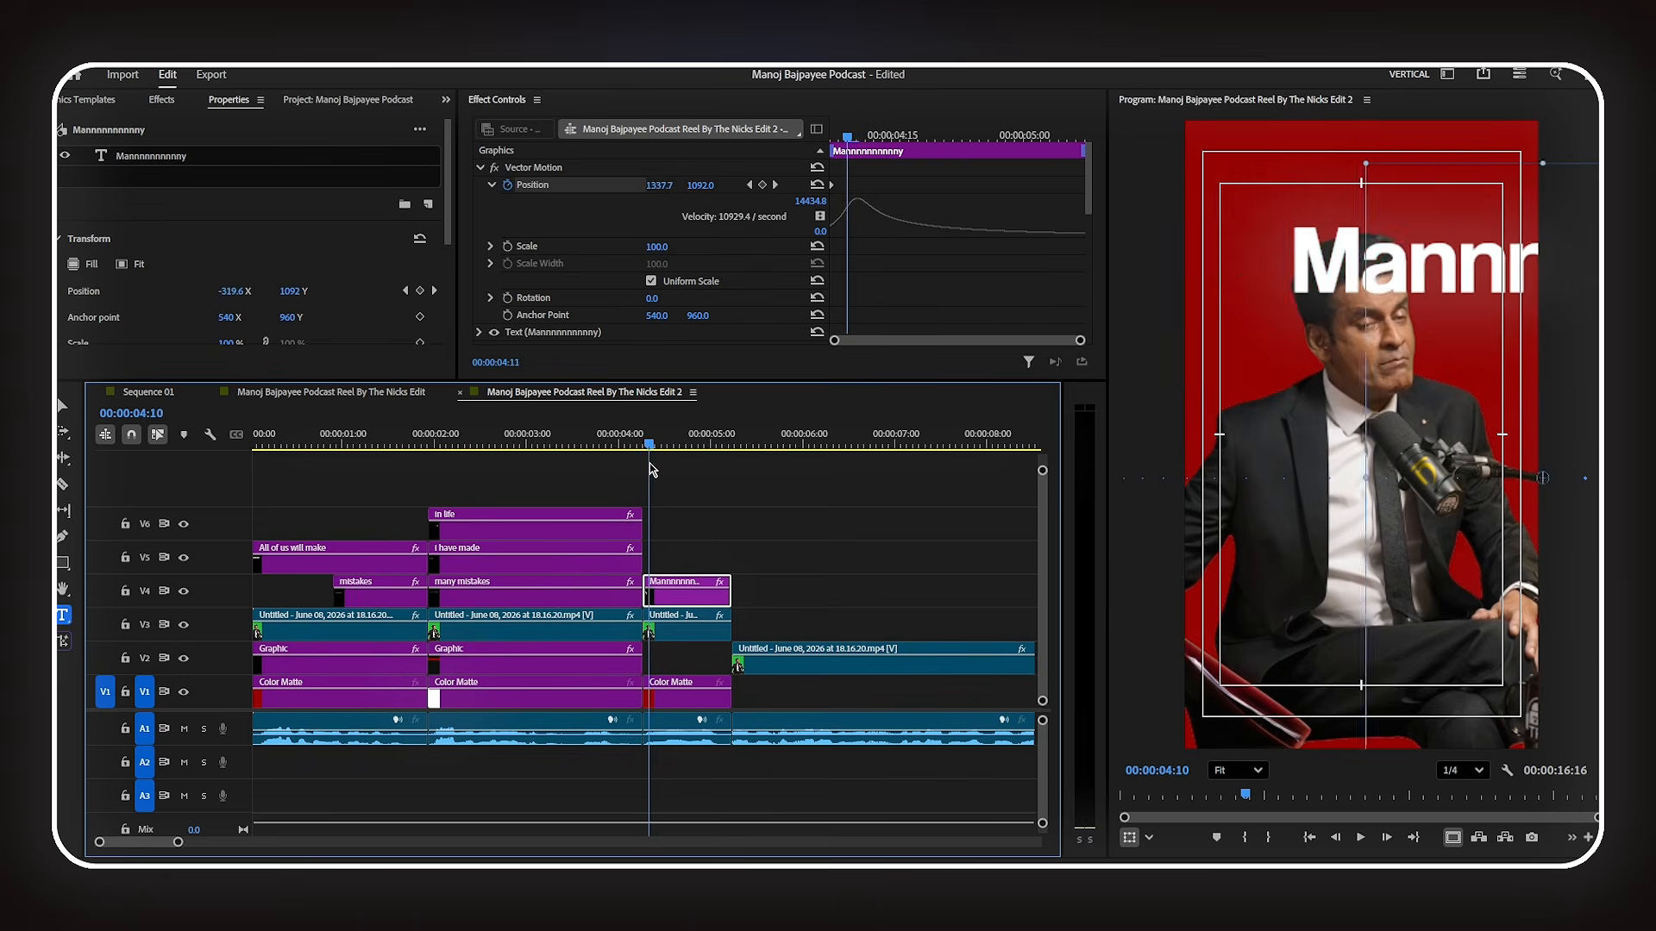
key("space")
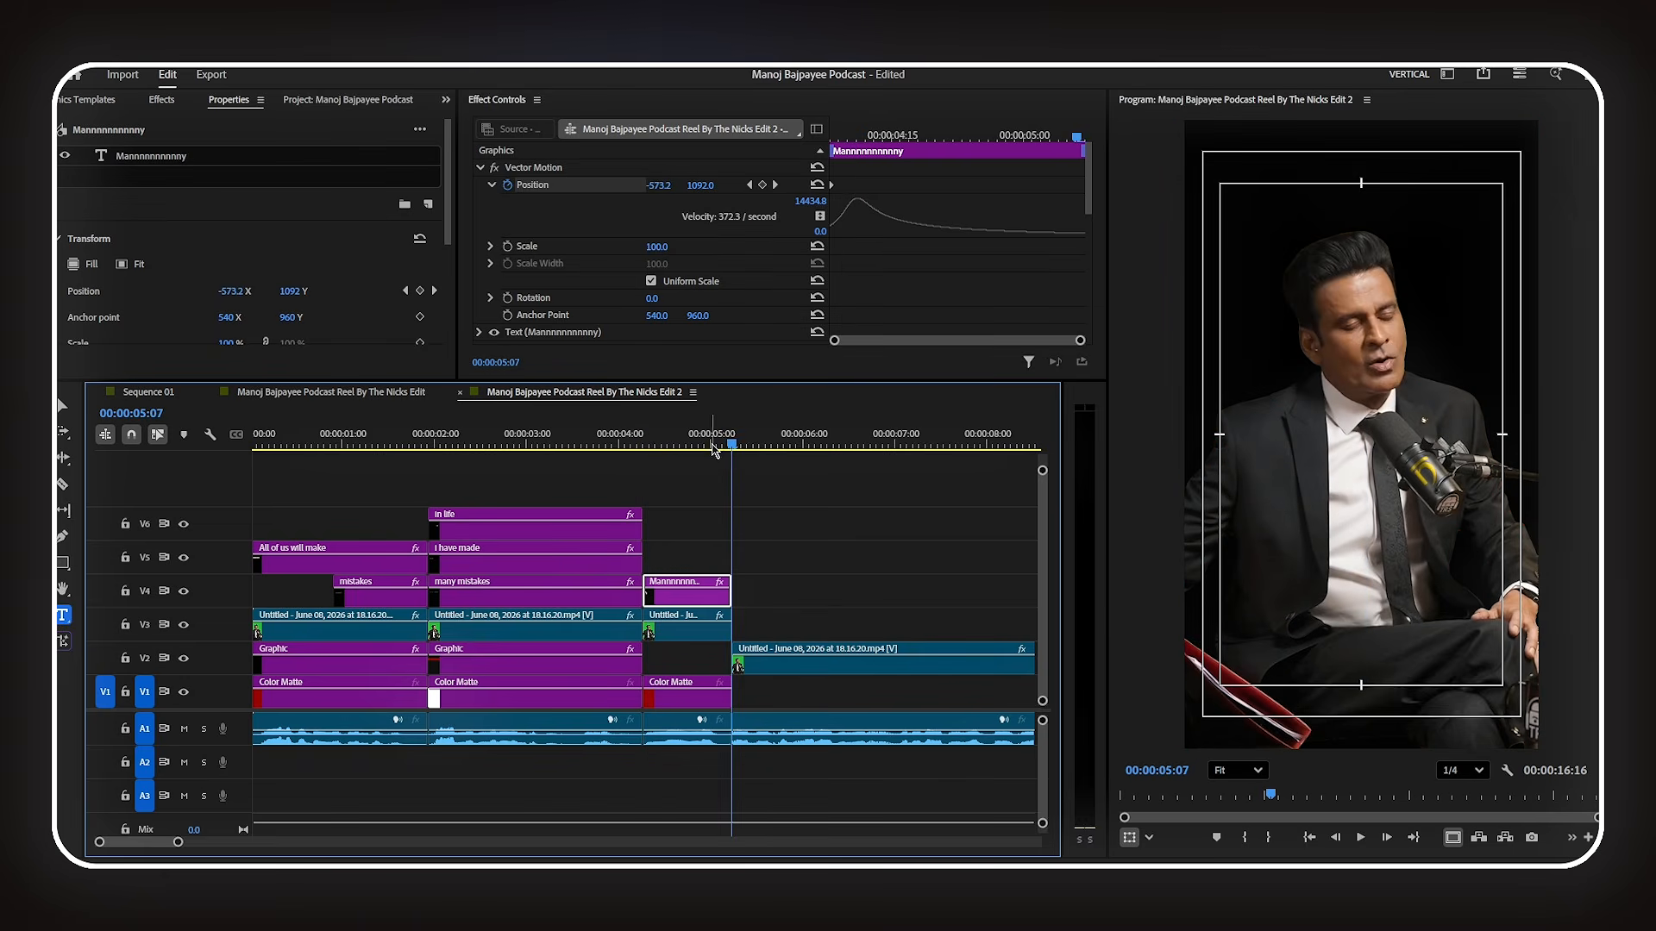
- Duplicate the animated elongated caption from V4 onto V2, behind the keyed speaker
left_click(690, 445)
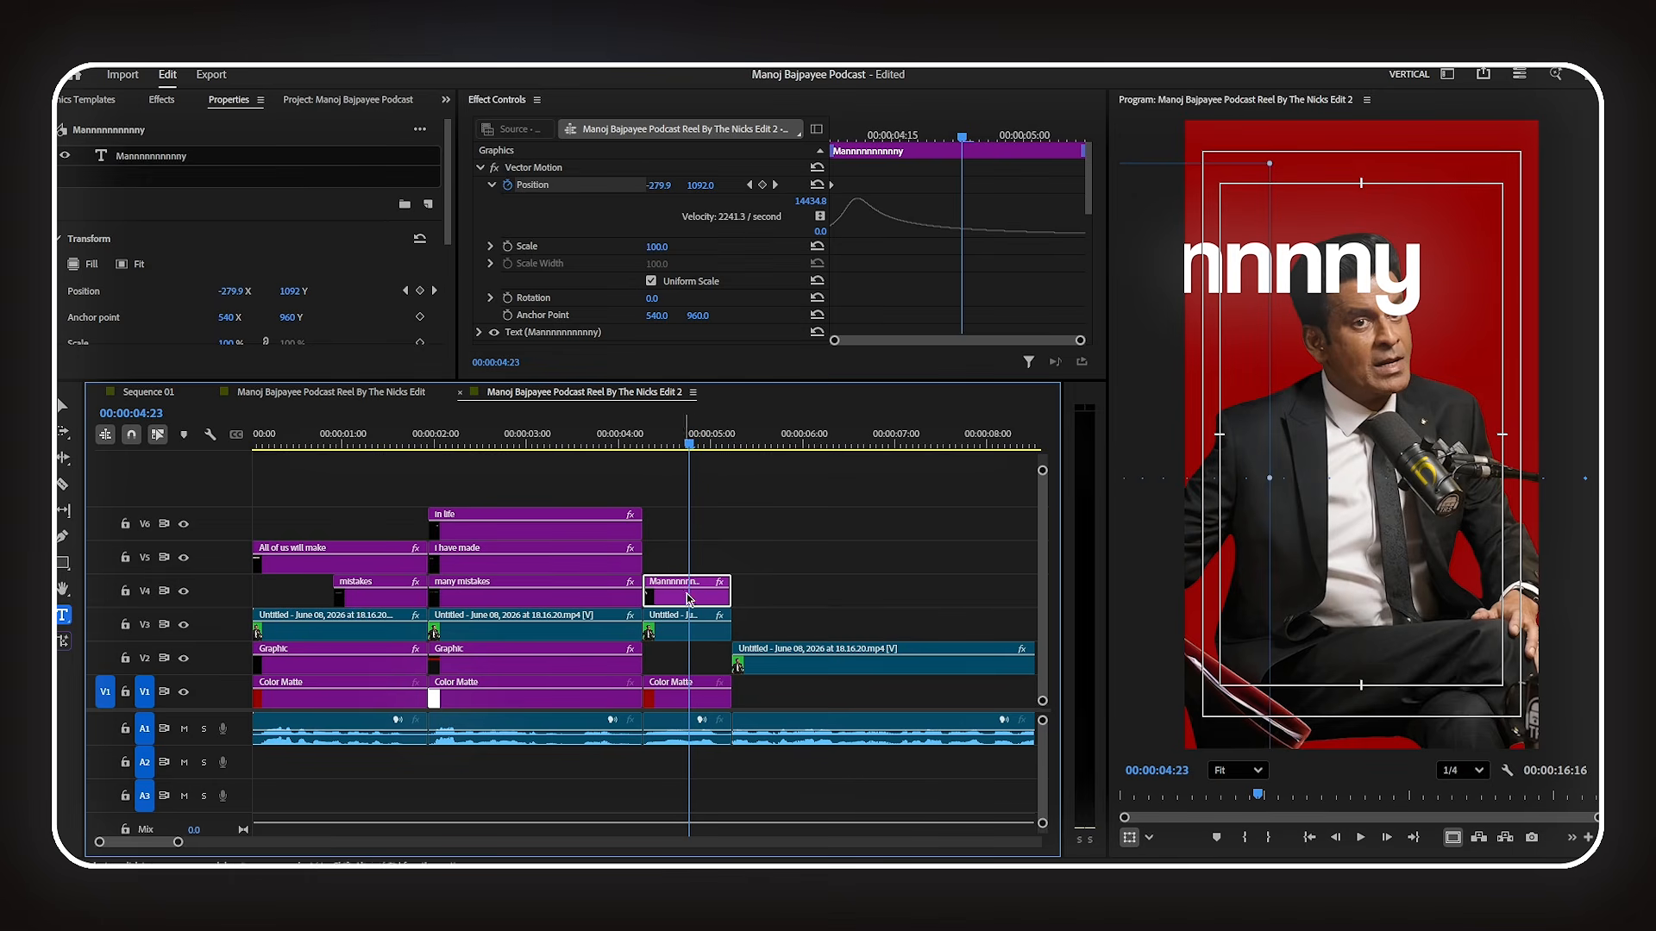
left_click_drag(688, 618, 679, 667)
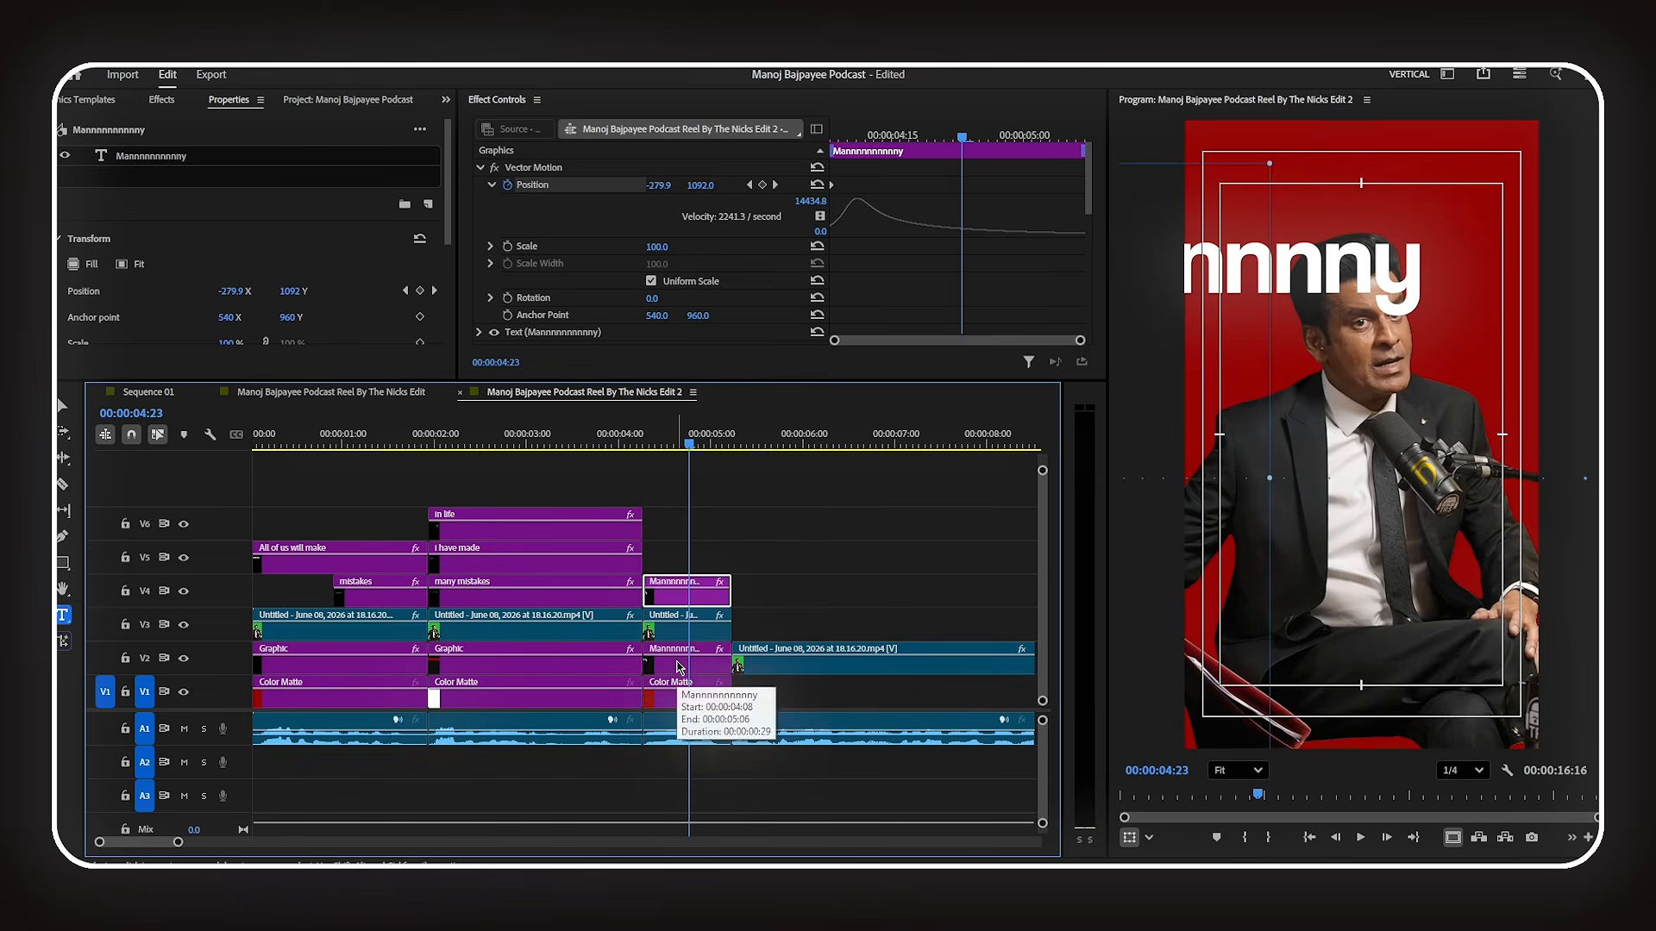
left_click(679, 666)
- Turn the V4 copy of the elongated caption into an outline with no fill and a 3 px inner stroke, and preview it
left_click(697, 591)
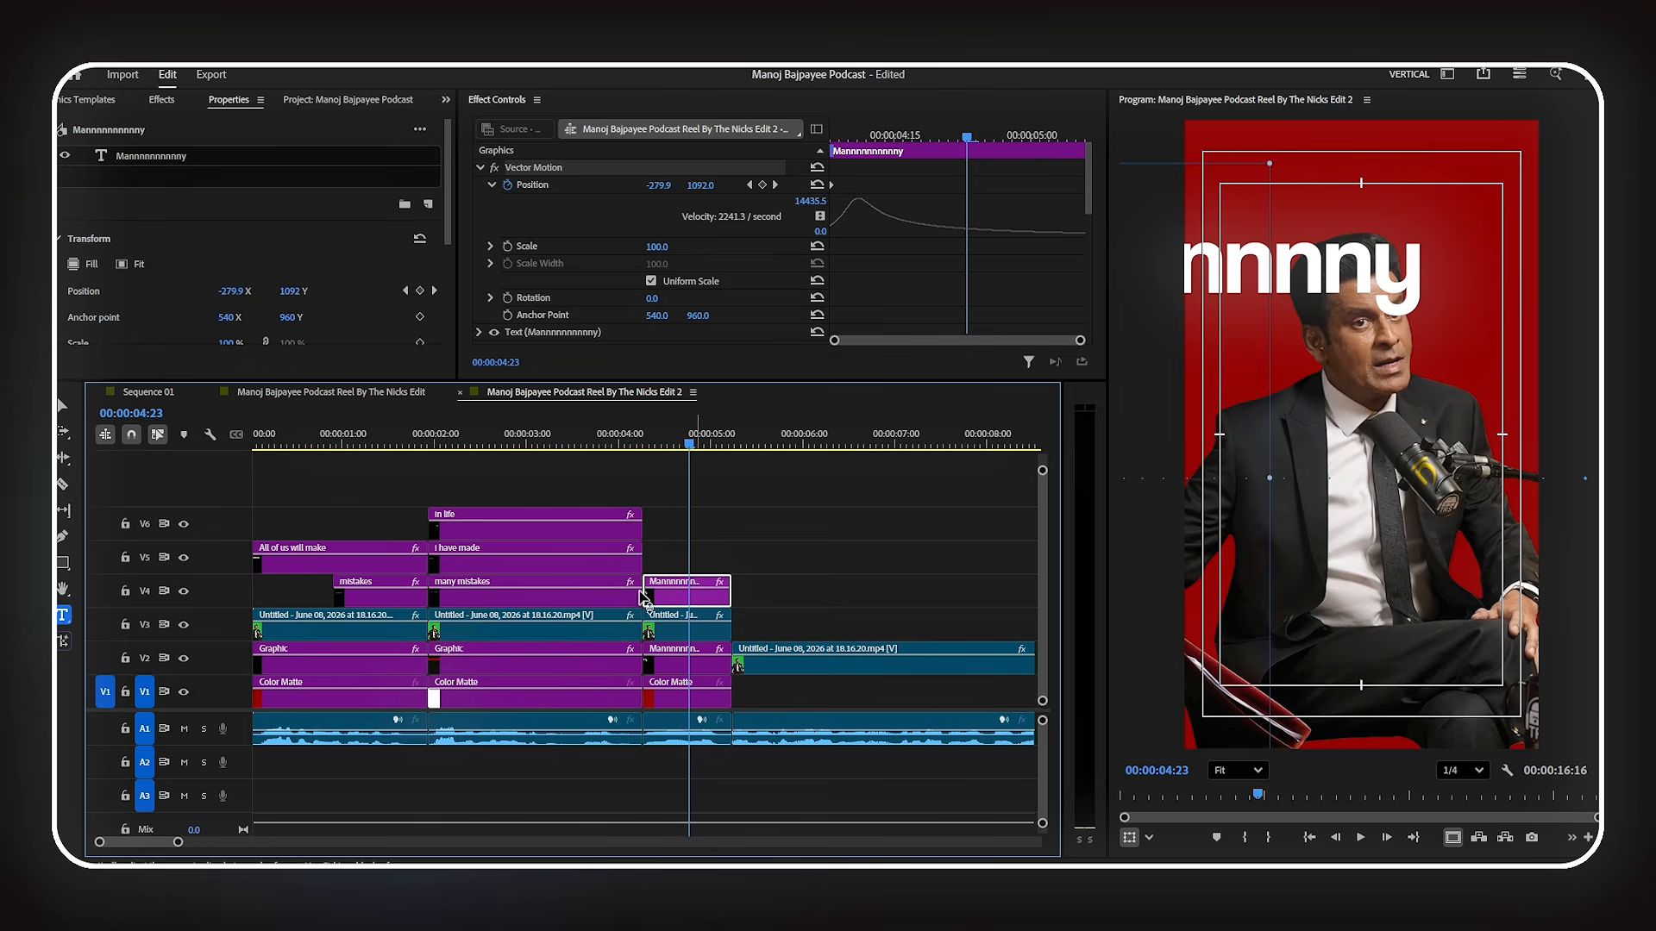
left_click(199, 162)
scroll(91, 340, "down", 5)
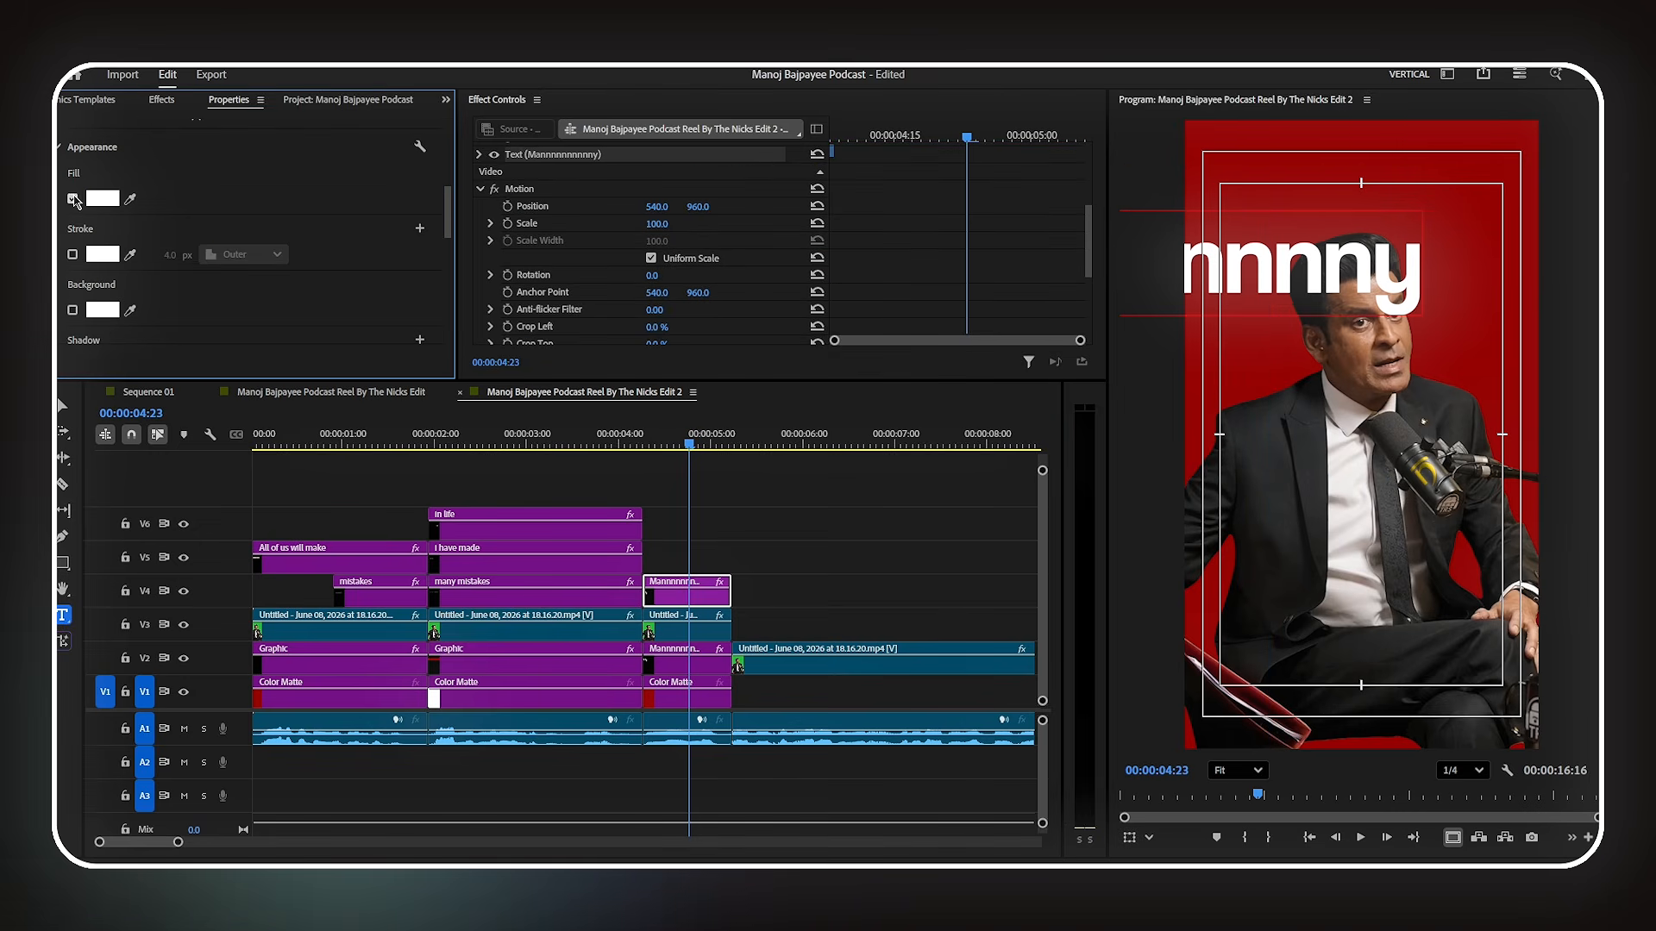
left_click(72, 198)
left_click(73, 255)
left_click(160, 256)
key("Return")
left_click(231, 254)
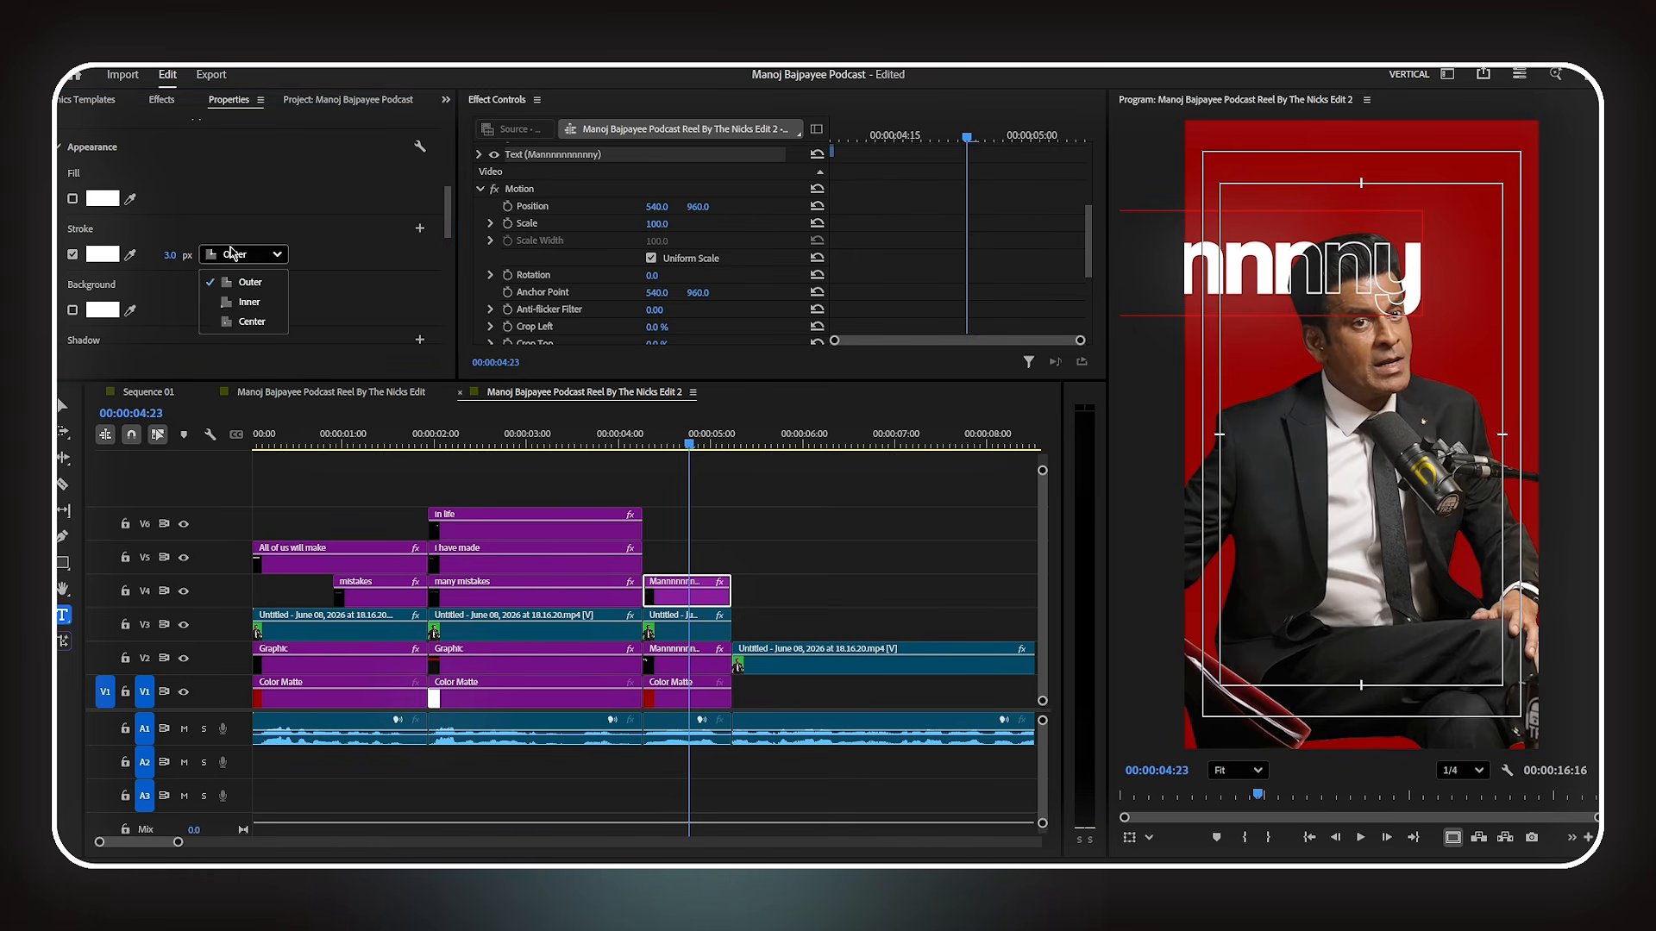
left_click(240, 301)
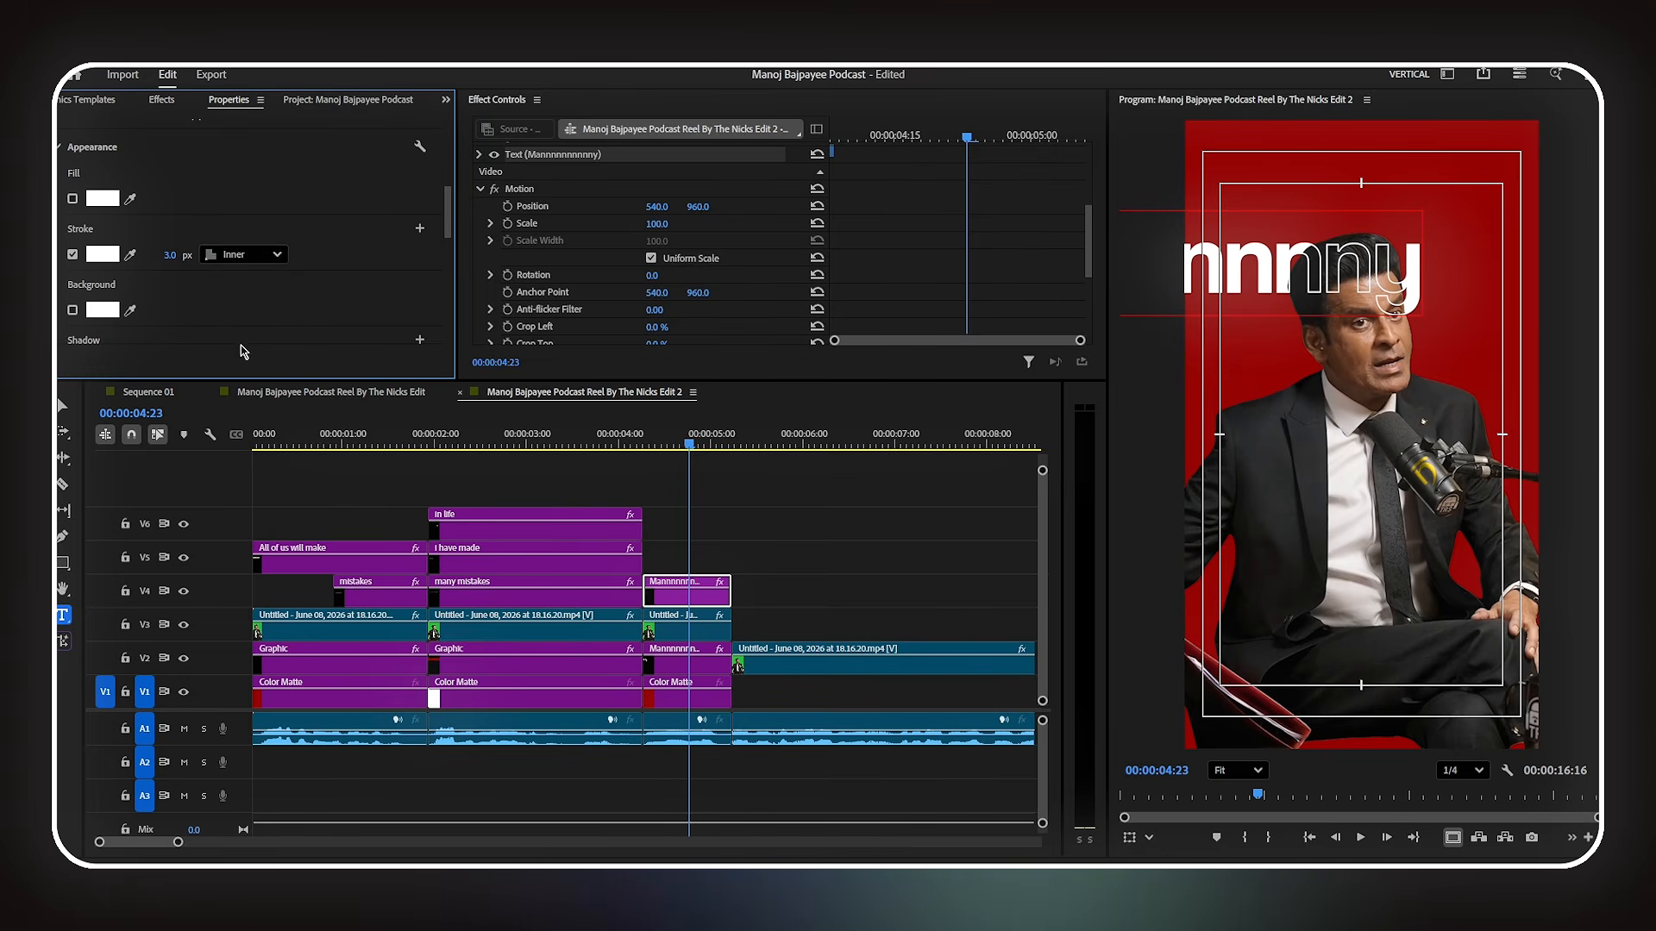
left_click_drag(664, 437, 651, 468)
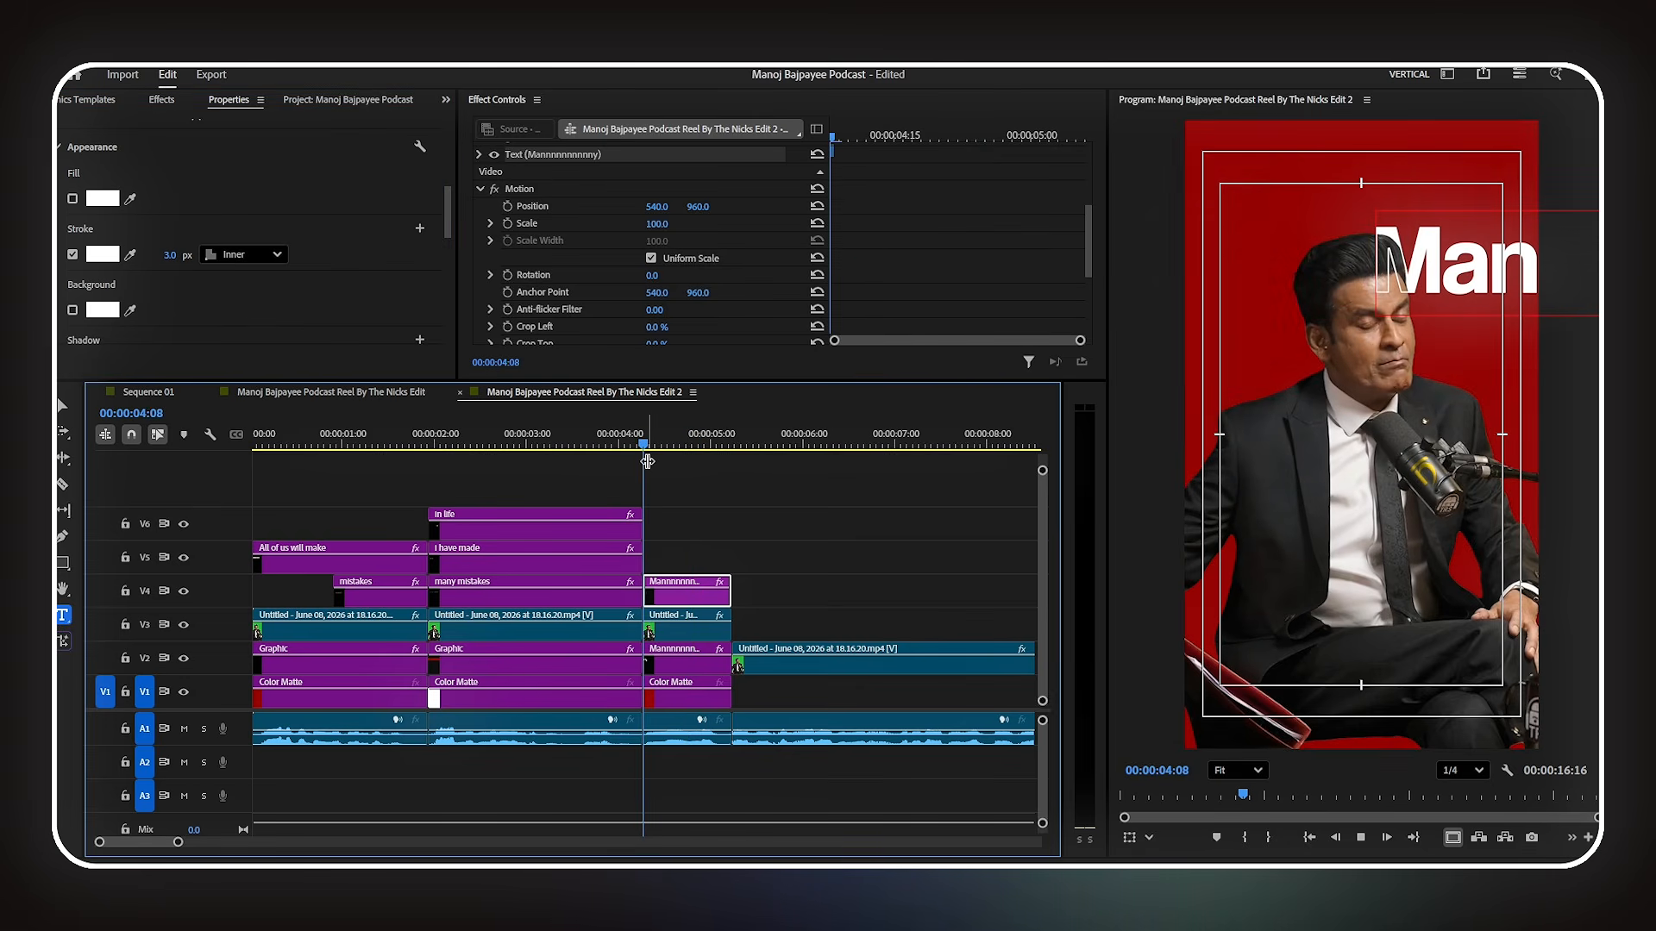
key("space")
key("space")
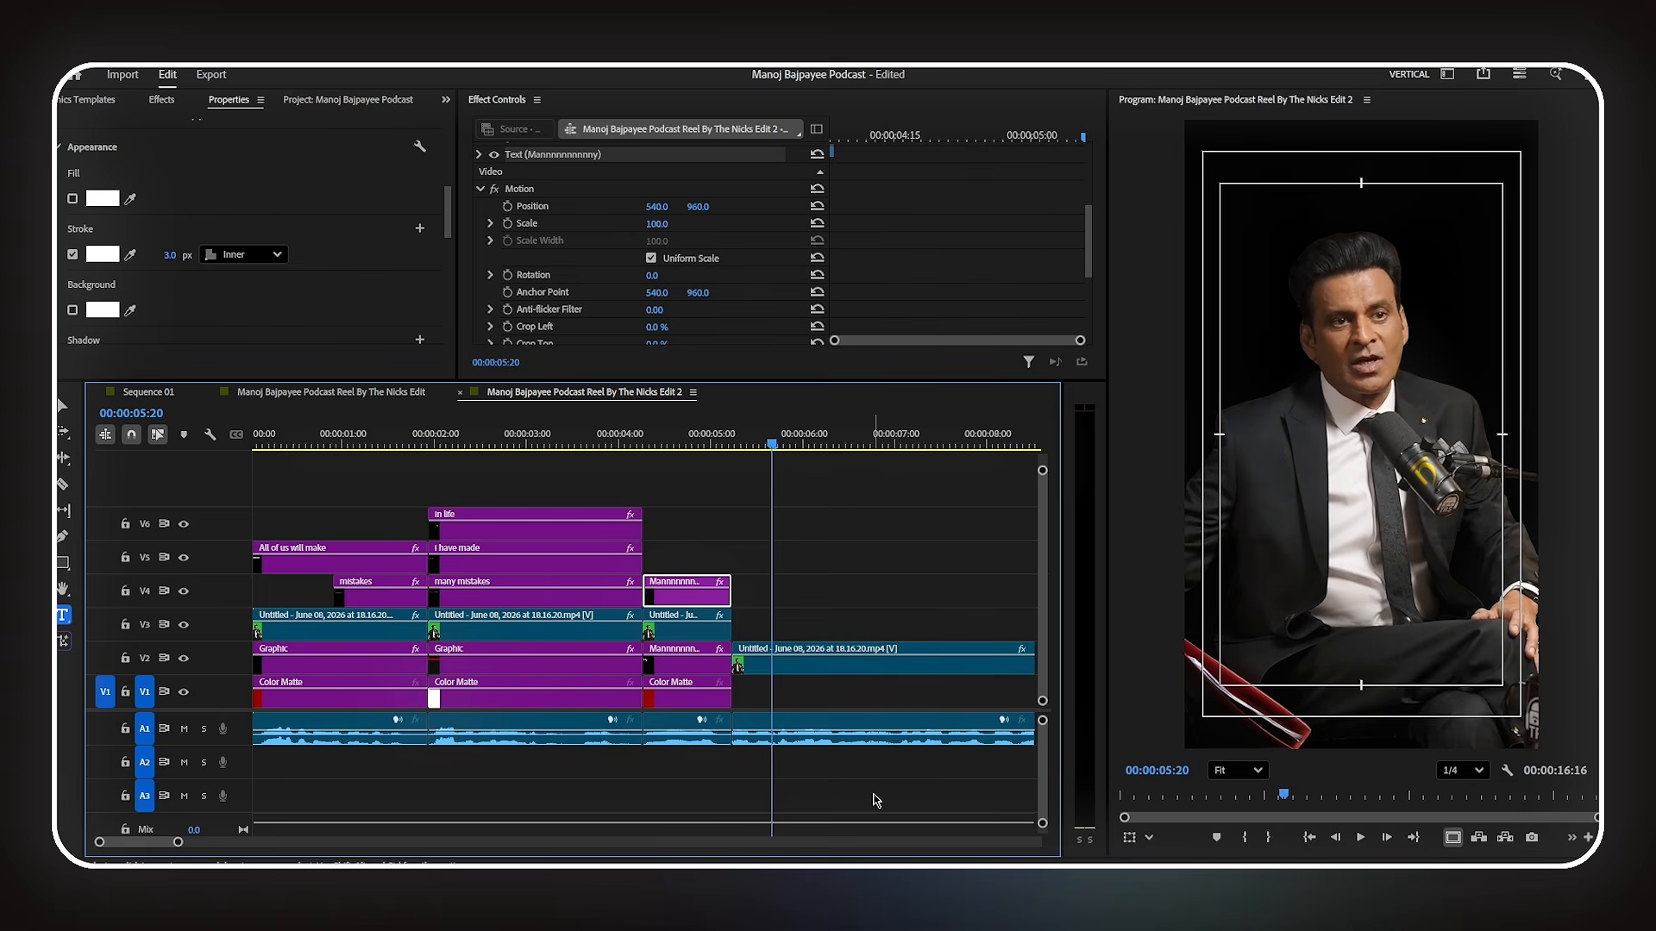
- Play through the following footage to find the next cut point and split the speaker's video and audio at about 00:00:07:05
key("minus")
key("minus")
key("minus")
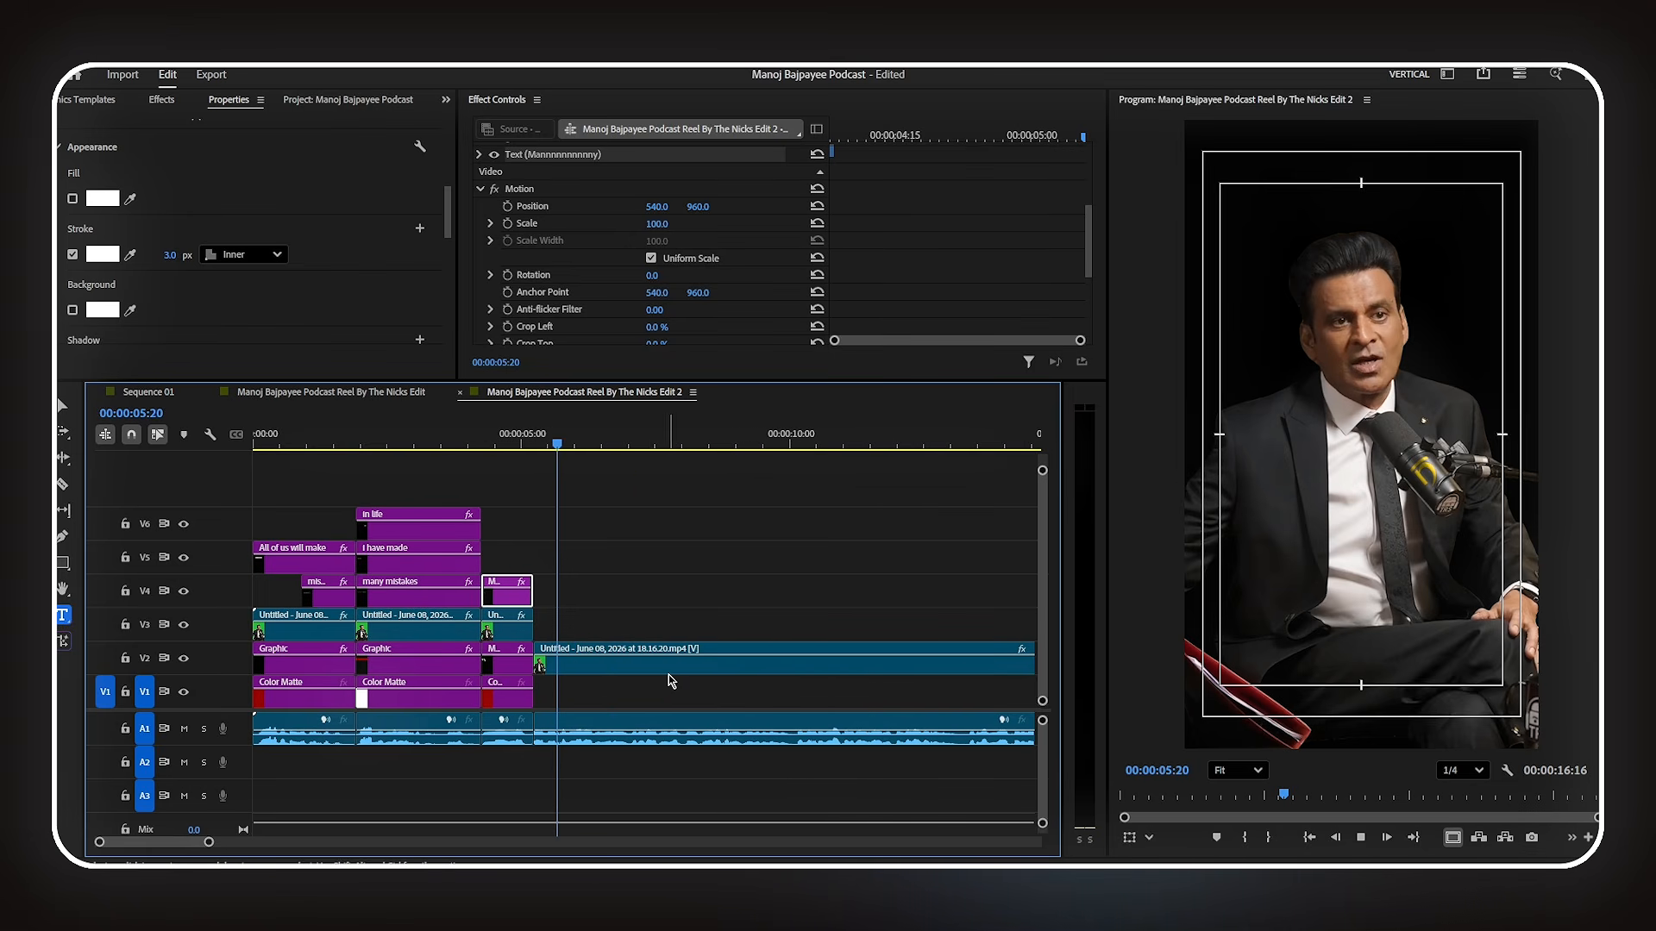
key("space")
key("equal")
key("equal")
key("space")
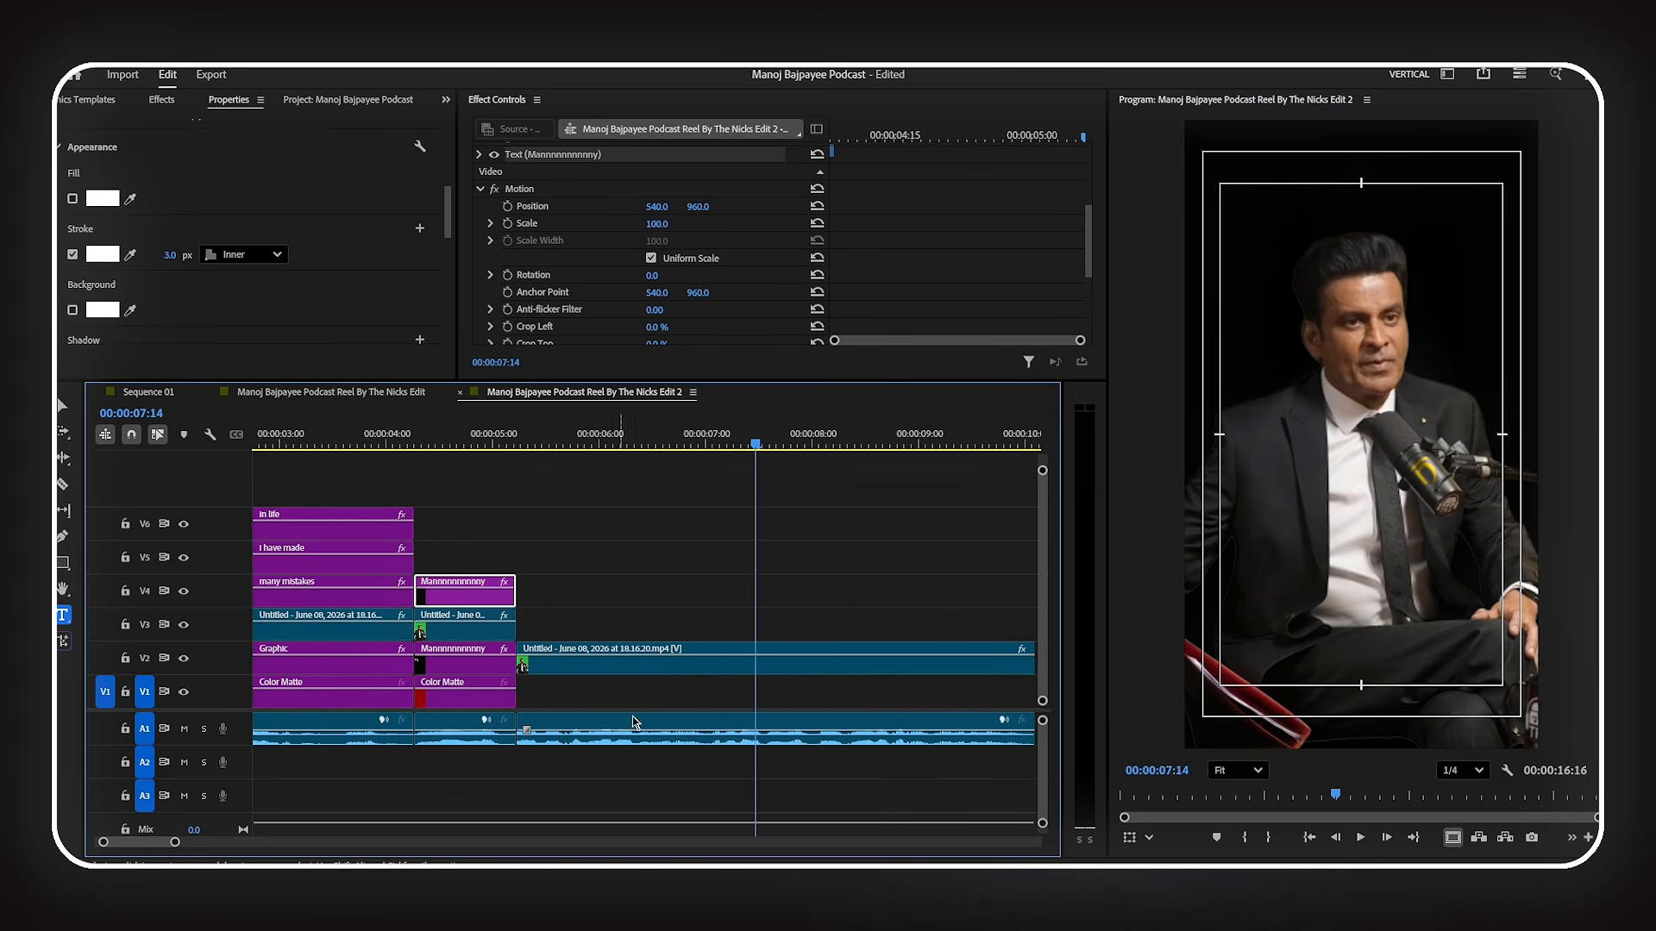
left_click(616, 438)
key("space")
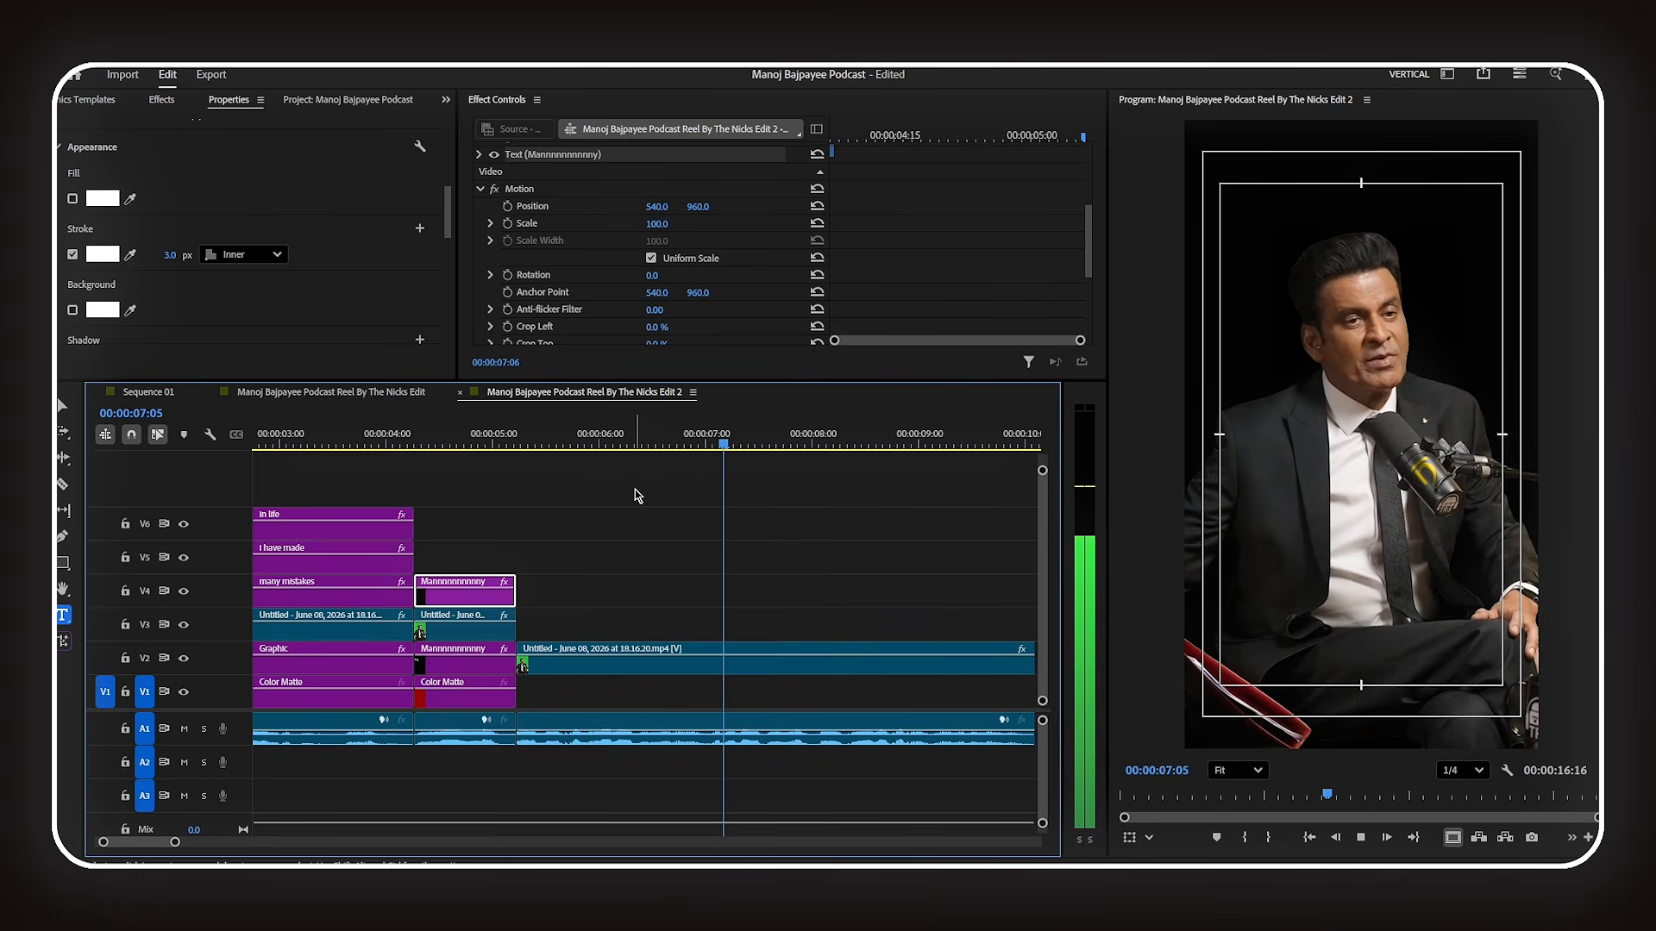
key("space")
left_click(724, 441)
left_click_drag(763, 524, 776, 776)
key("ctrl+k")
left_click(776, 627)
- Place the "Best of Srikant" footage on V3 above the newly split segment and trim its end to match
key("minus")
left_click(637, 444)
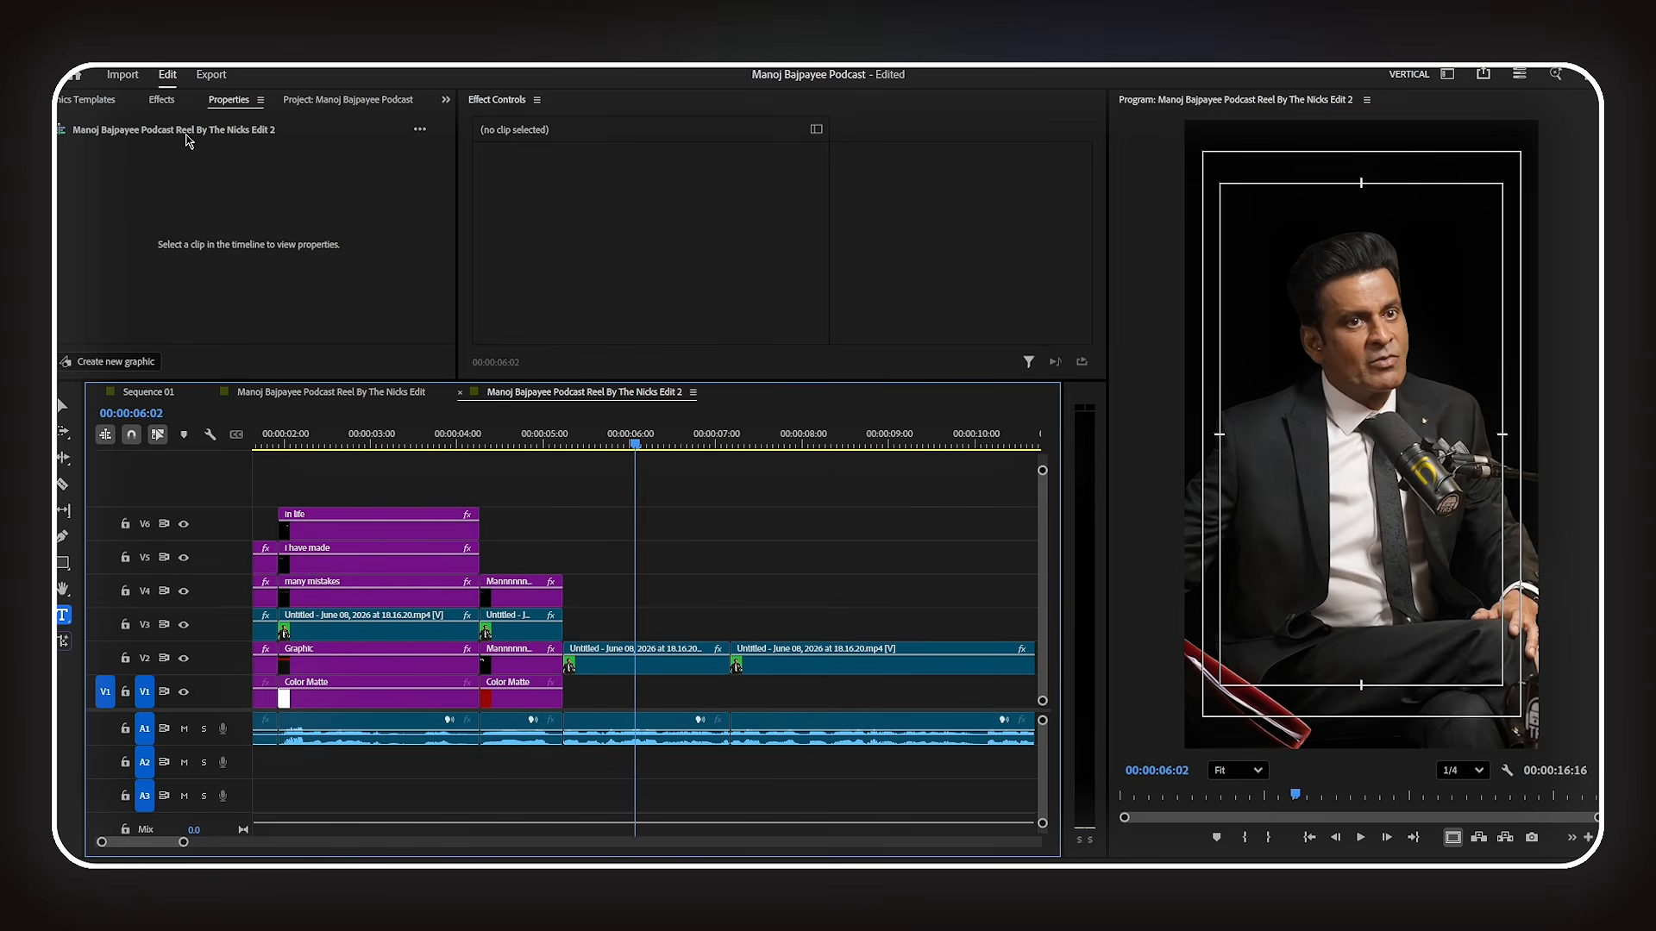
left_click(307, 102)
scroll(303, 207, "down", 3)
scroll(293, 226, "up", 4)
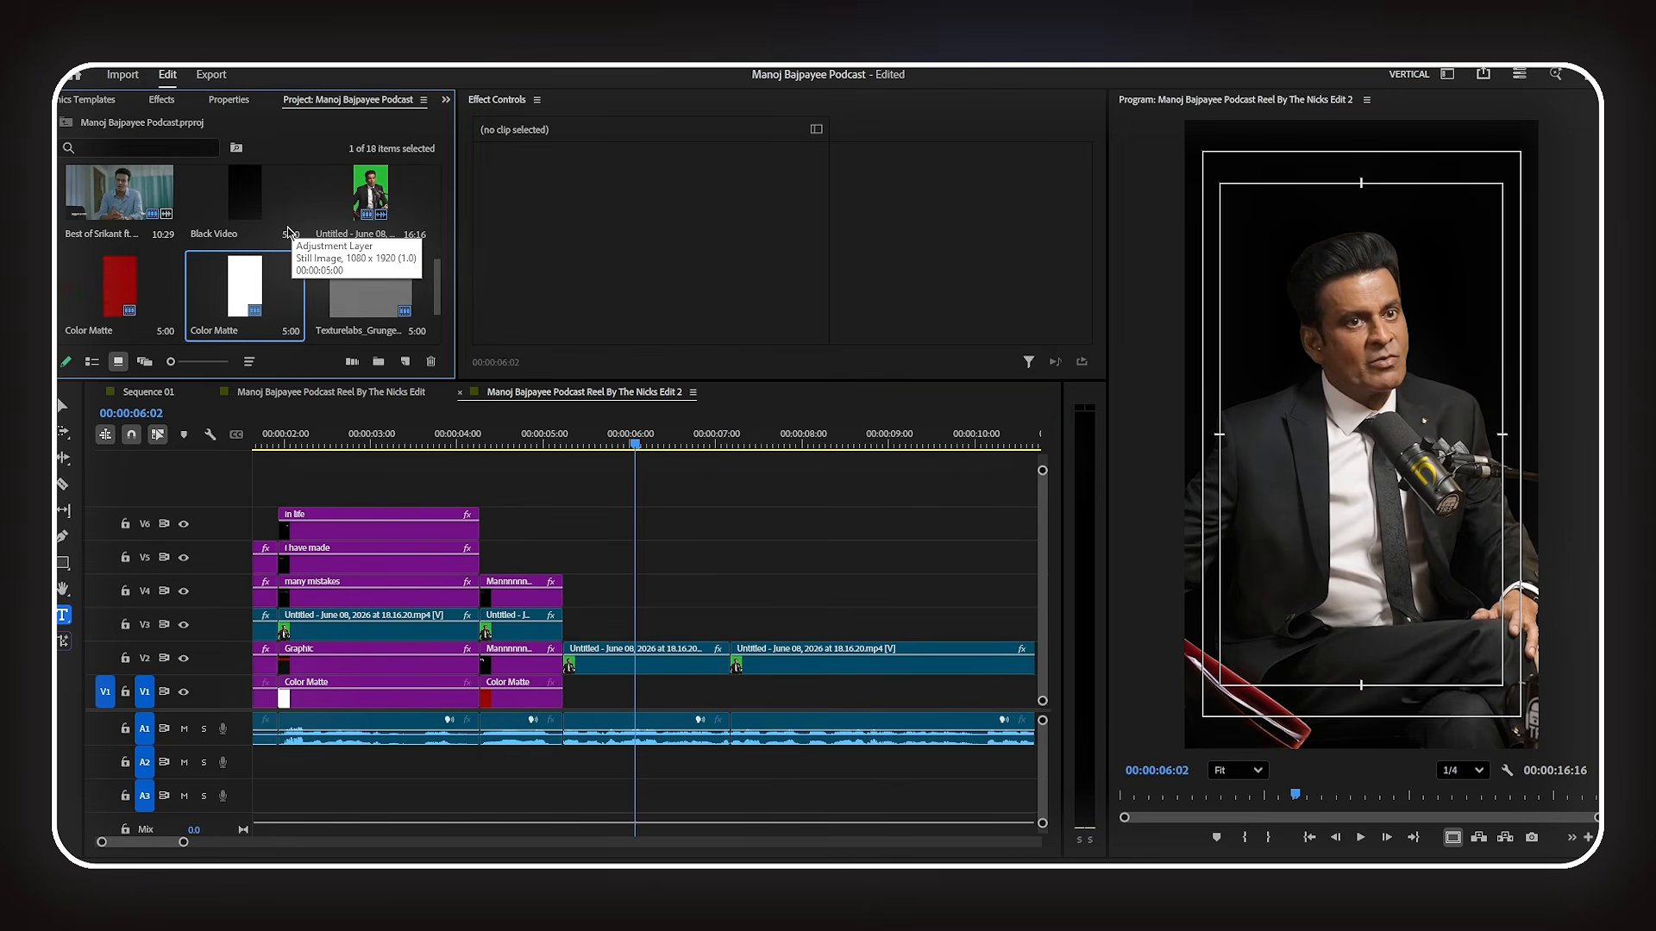
double_click(119, 192)
left_click_drag(614, 595, 576, 631)
left_click(799, 101)
left_click_drag(750, 625, 729, 625)
- Scale the inserted "Best of Srikant" clip to 180, set its horizontal position to 177, and preview it
left_click(646, 623)
left_click(668, 201)
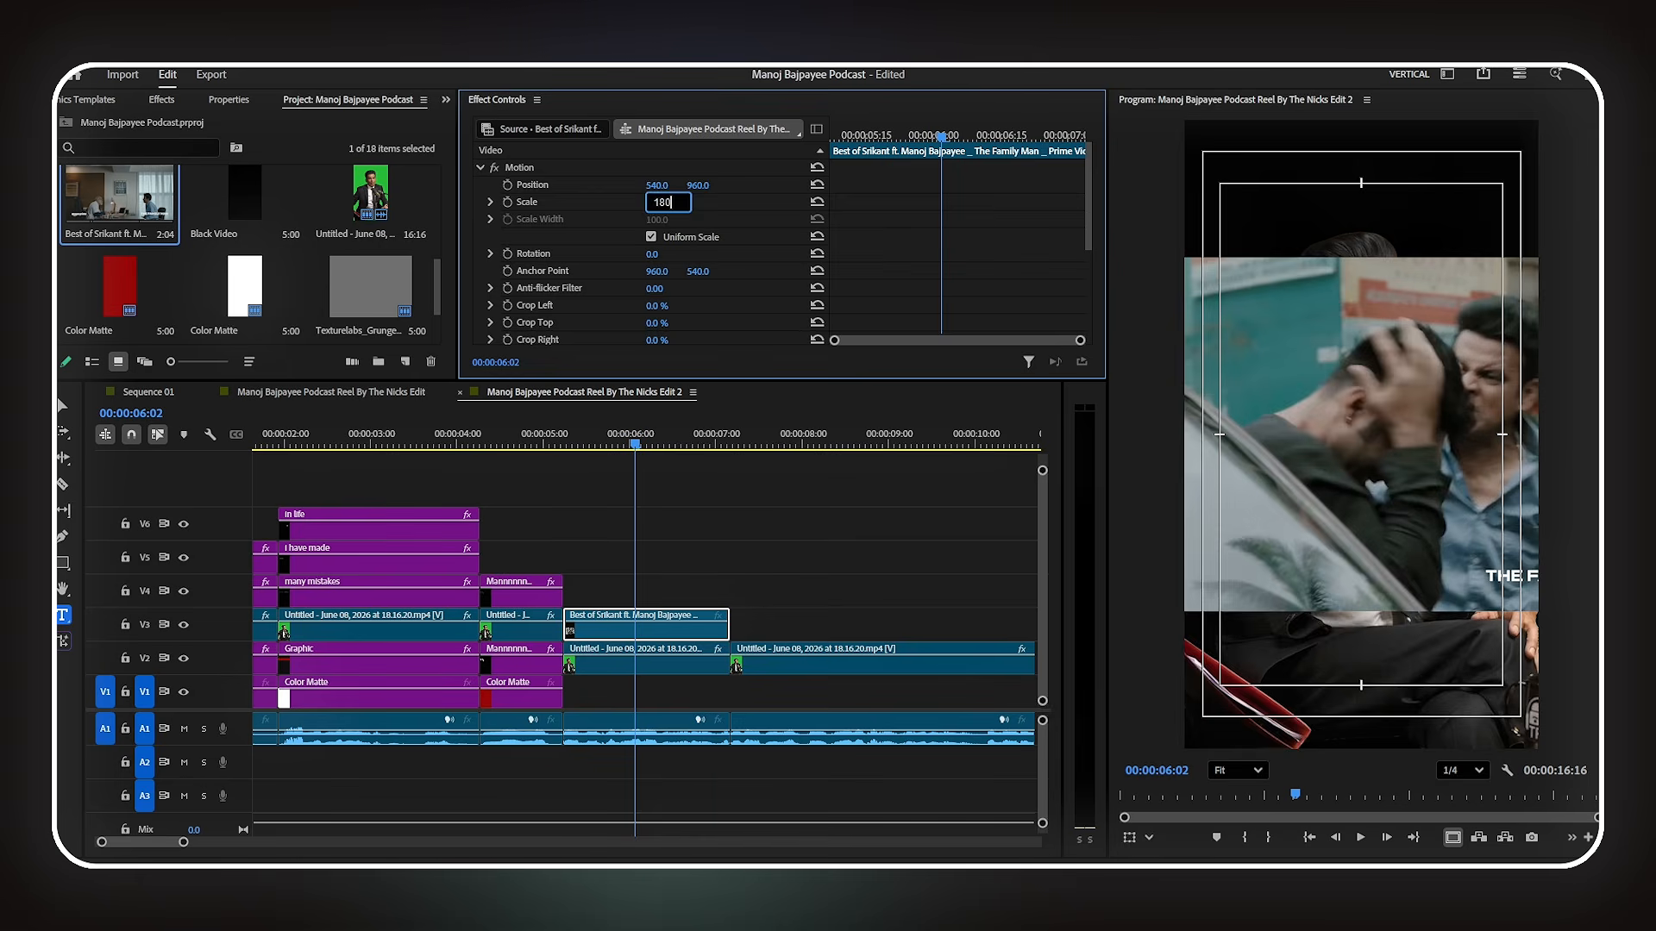
type("180")
key("Return")
left_click_drag(657, 185, 358, 190)
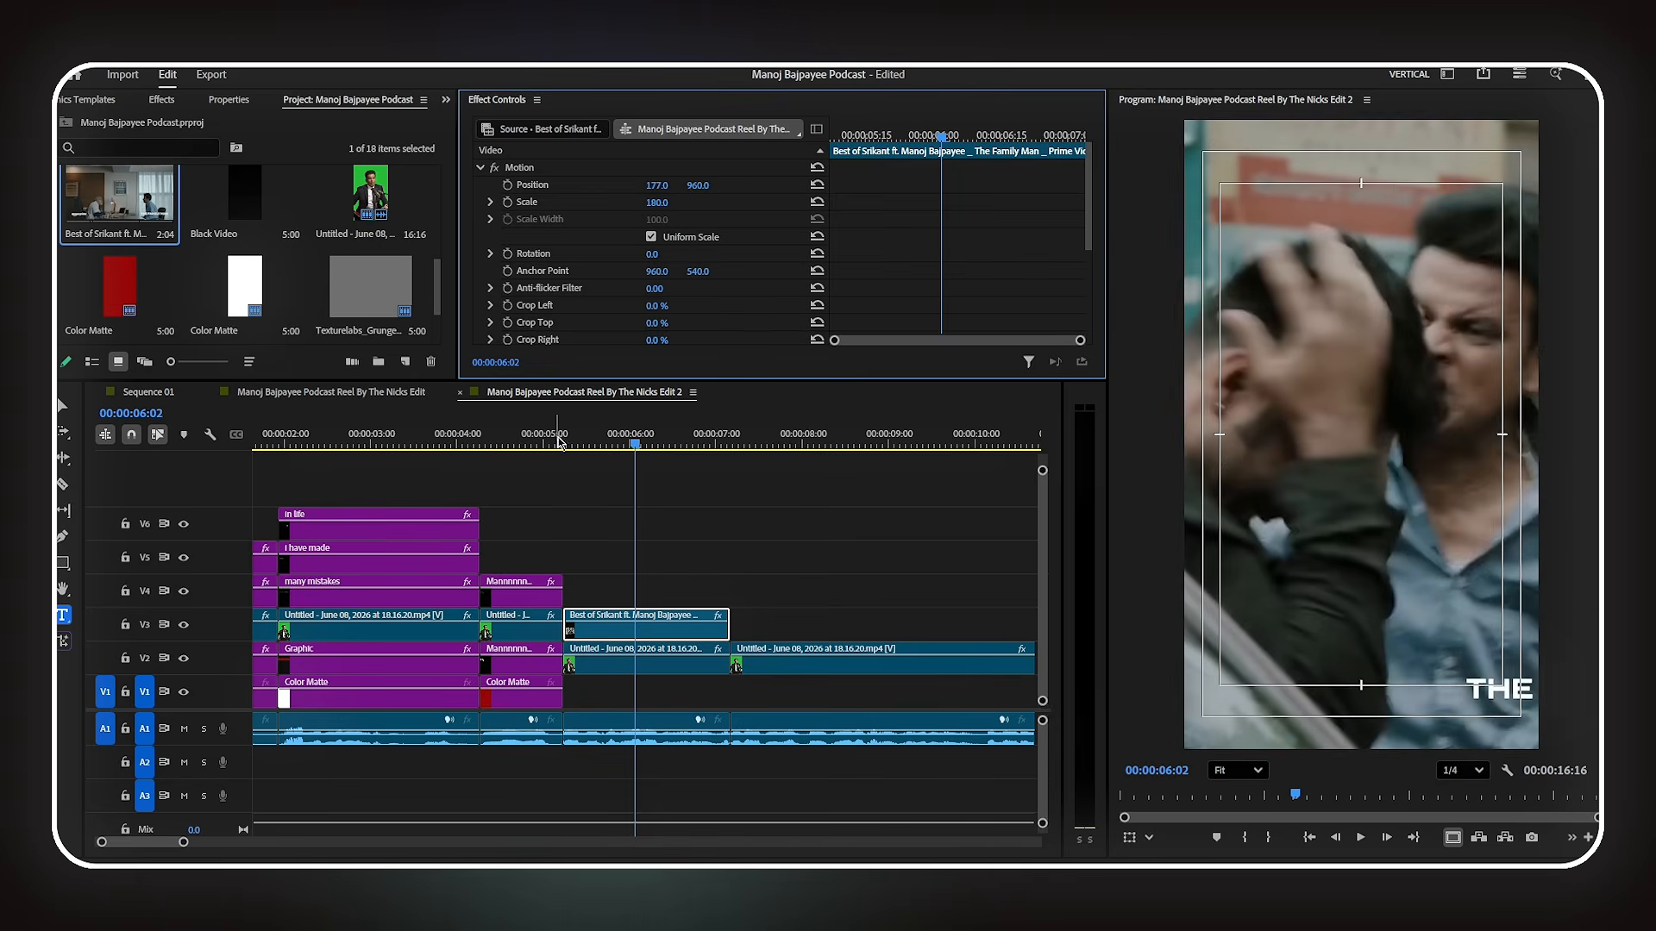
left_click(558, 445)
key("space")
key("space")
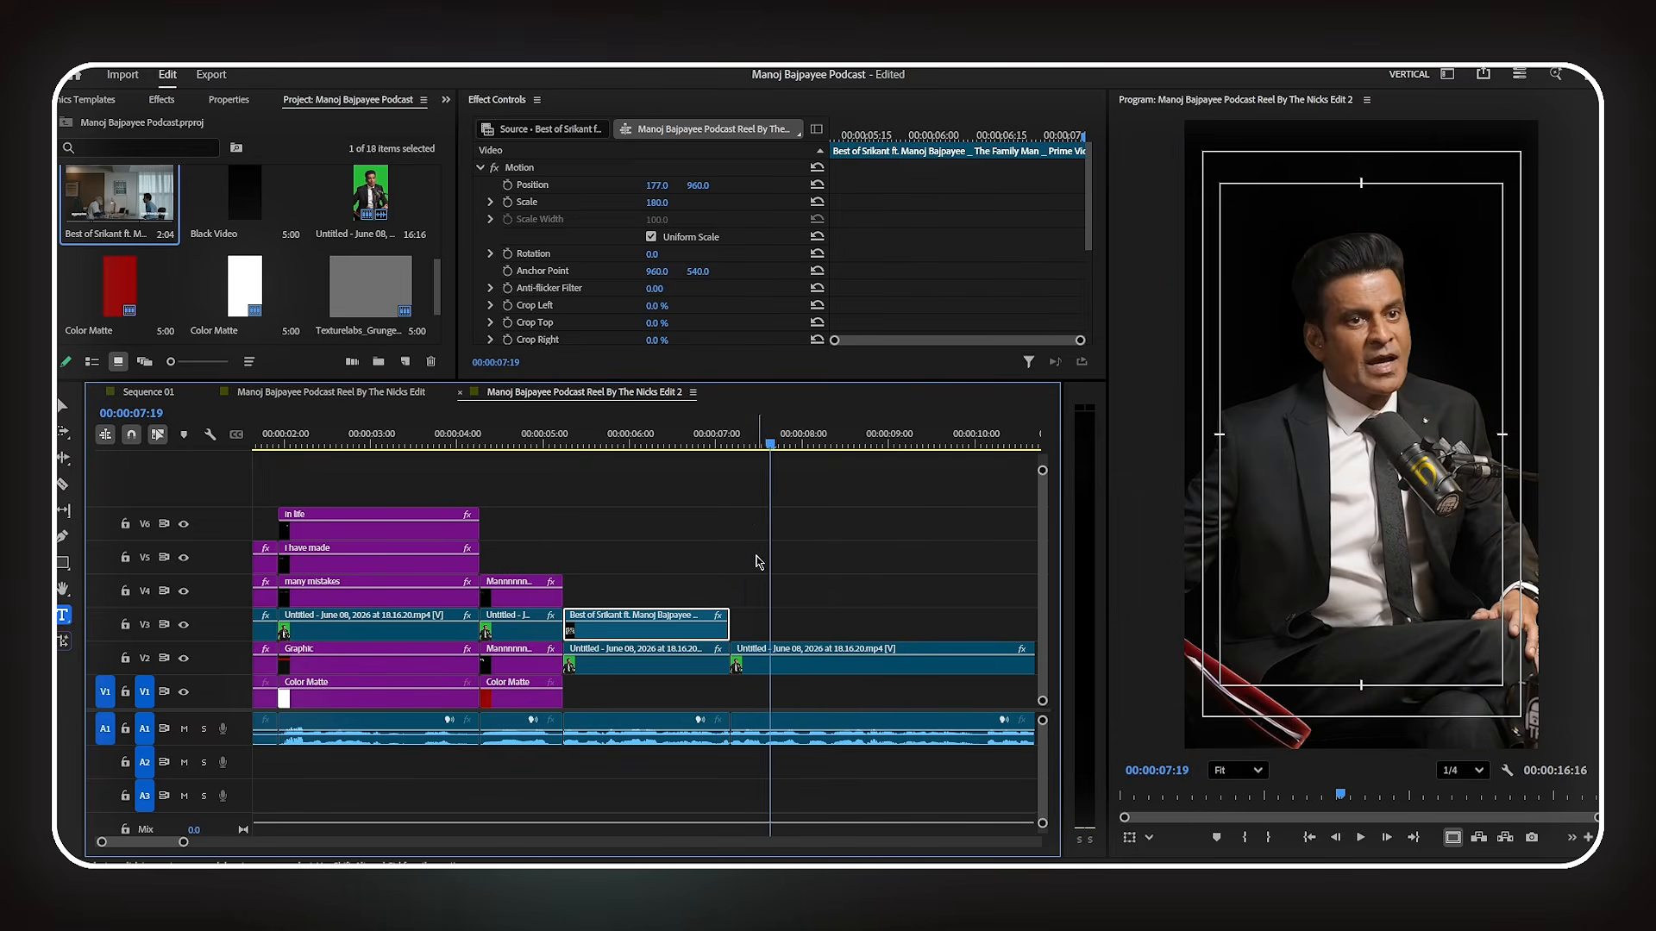
- Play on to the next cut point, split the speaker at about 00:00:10:04, and extend the red Color Matte beneath the new segment
scroll(755, 561, "down", 3)
key("space")
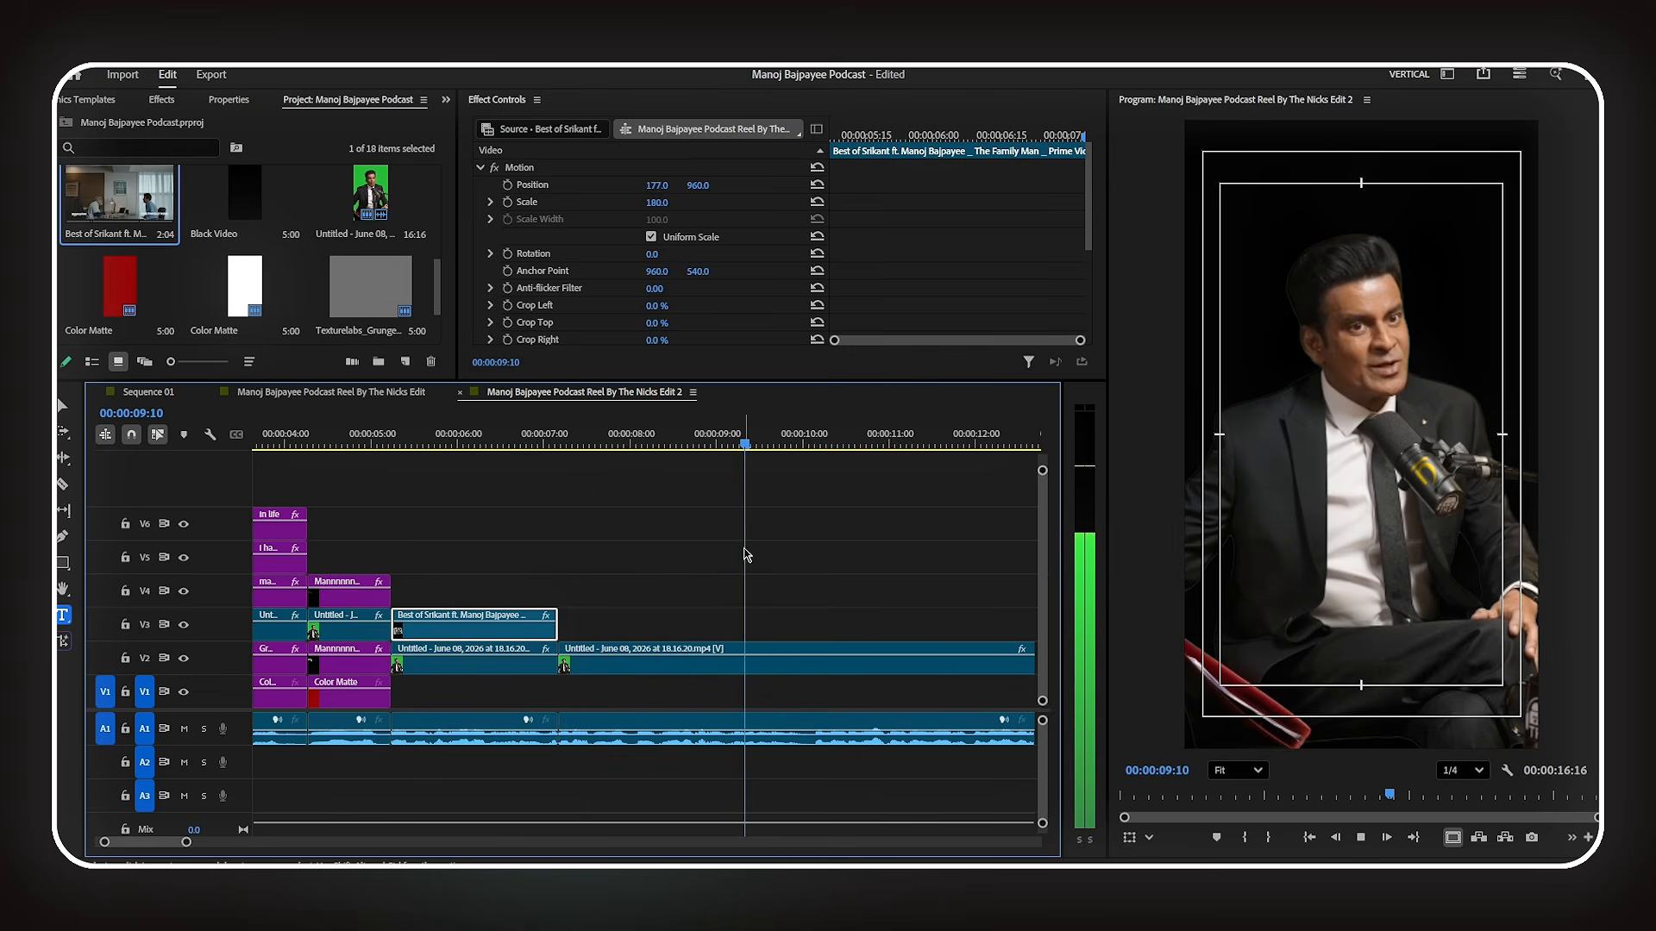
key("space")
left_click_drag(863, 589, 833, 788)
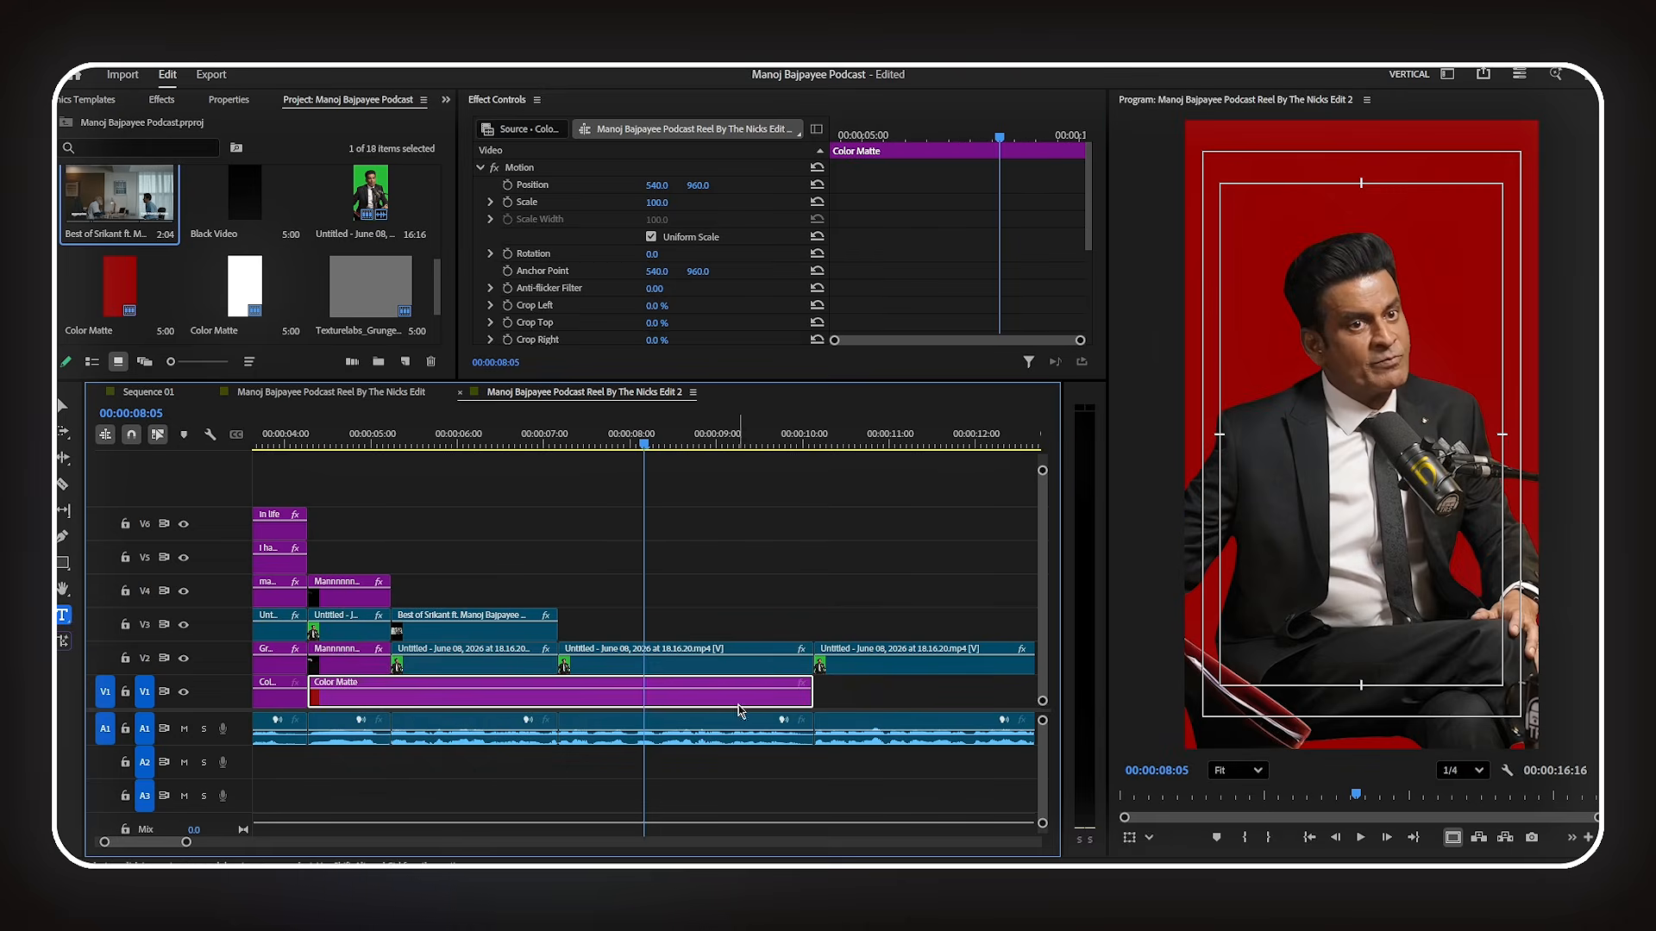
- Scale the speaker segment starting at 00:00:07:05 to 130 and shift it down and left in the frame
left_click(668, 201)
type("130")
key("Return")
left_click_drag(698, 185, 890, 185)
left_click_drag(660, 185, 523, 186)
left_click(757, 530)
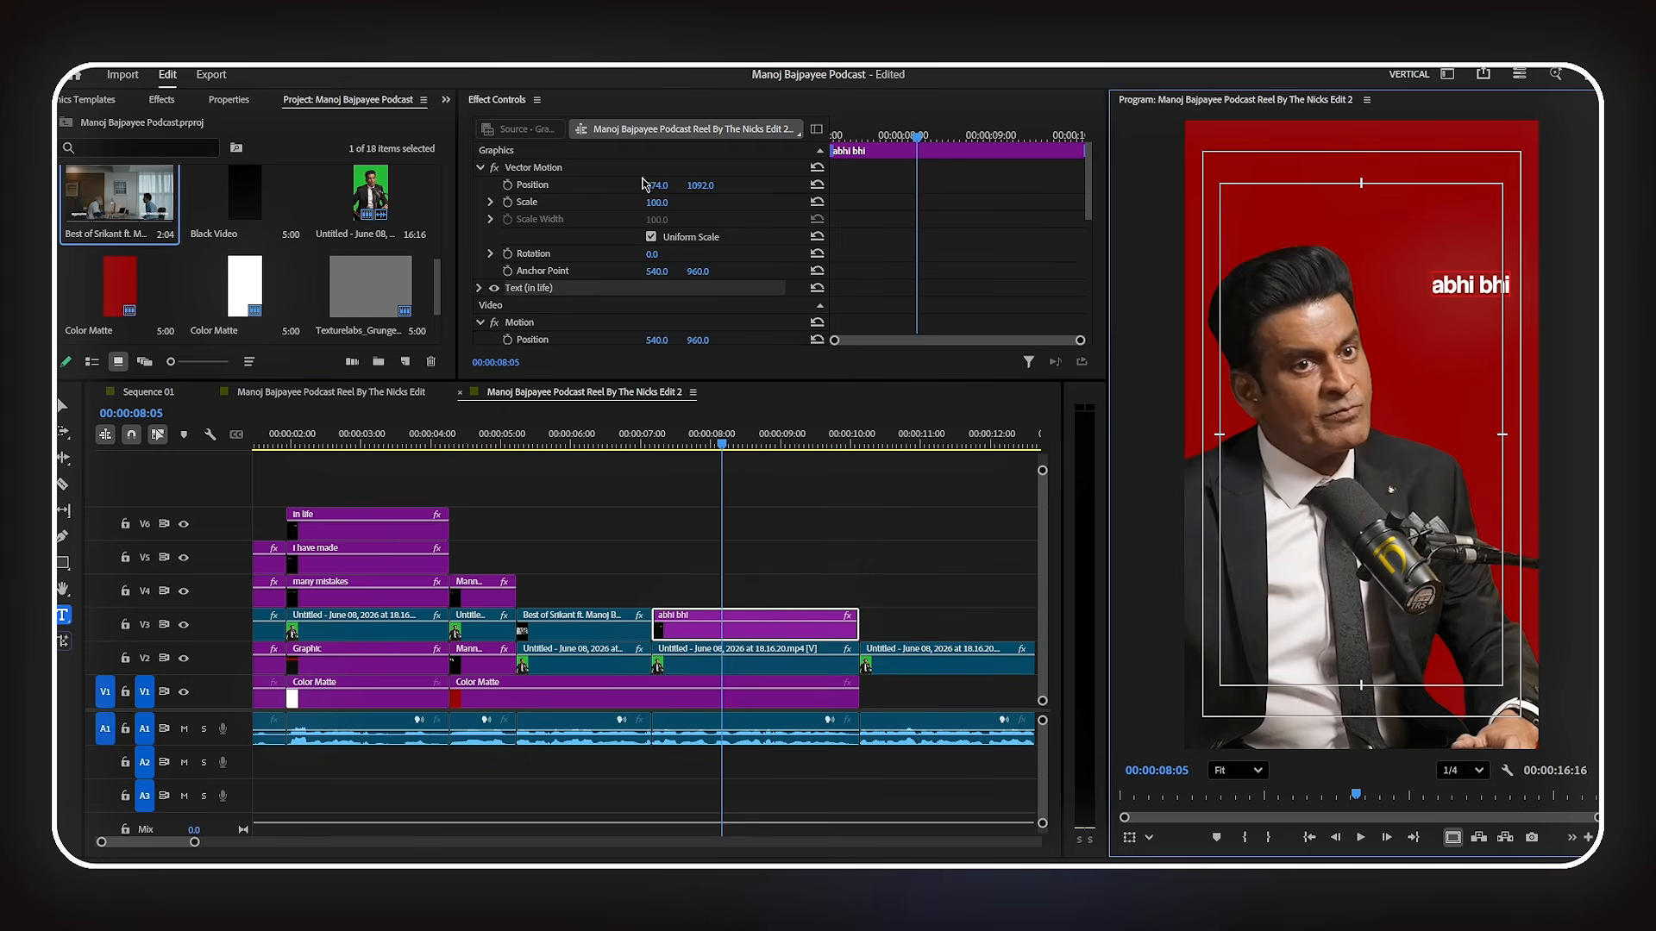
- Set the "abhi bhi" caption's horizontal position to 702 and stack "apne aapko" and a Kunstler Script "improv" beneath it on V4 and V5
left_click_drag(645, 184, 509, 185)
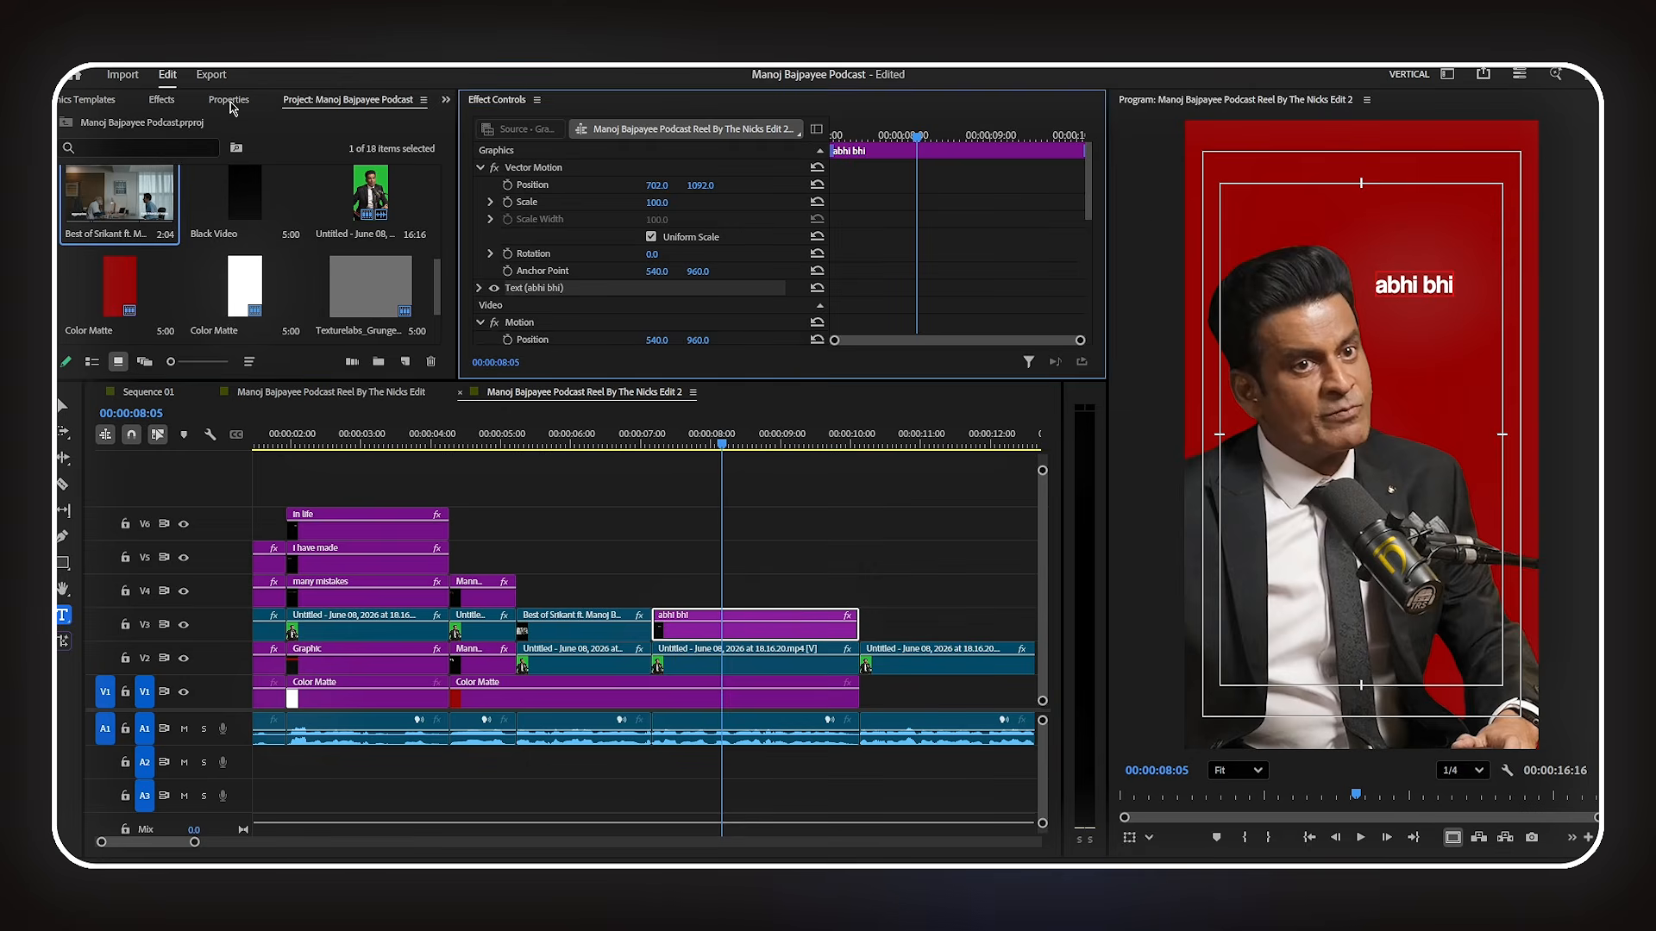
left_click(229, 103)
left_click(414, 315)
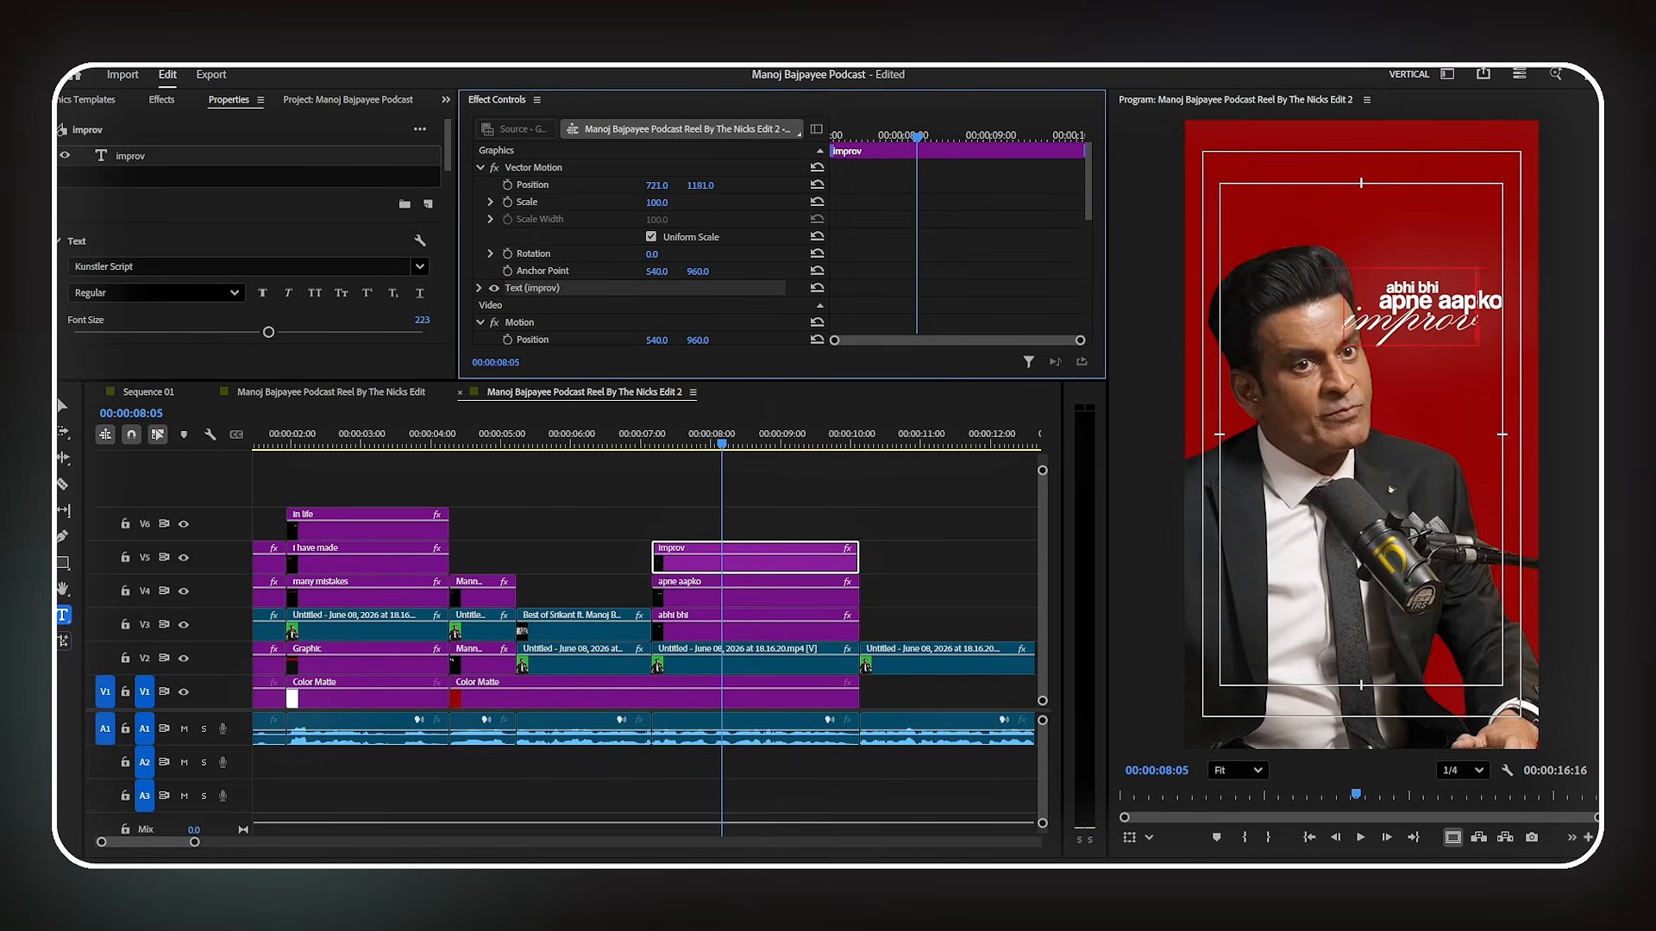
- Align "apne aapko" and "abhi bhi" horizontally and turn a V6 copy of "abhi bhi" into "hi kar raha hun" below "improv" at size 50
left_click(749, 593)
left_click_drag(657, 185, 678, 186)
left_click(749, 625)
left_click(818, 510)
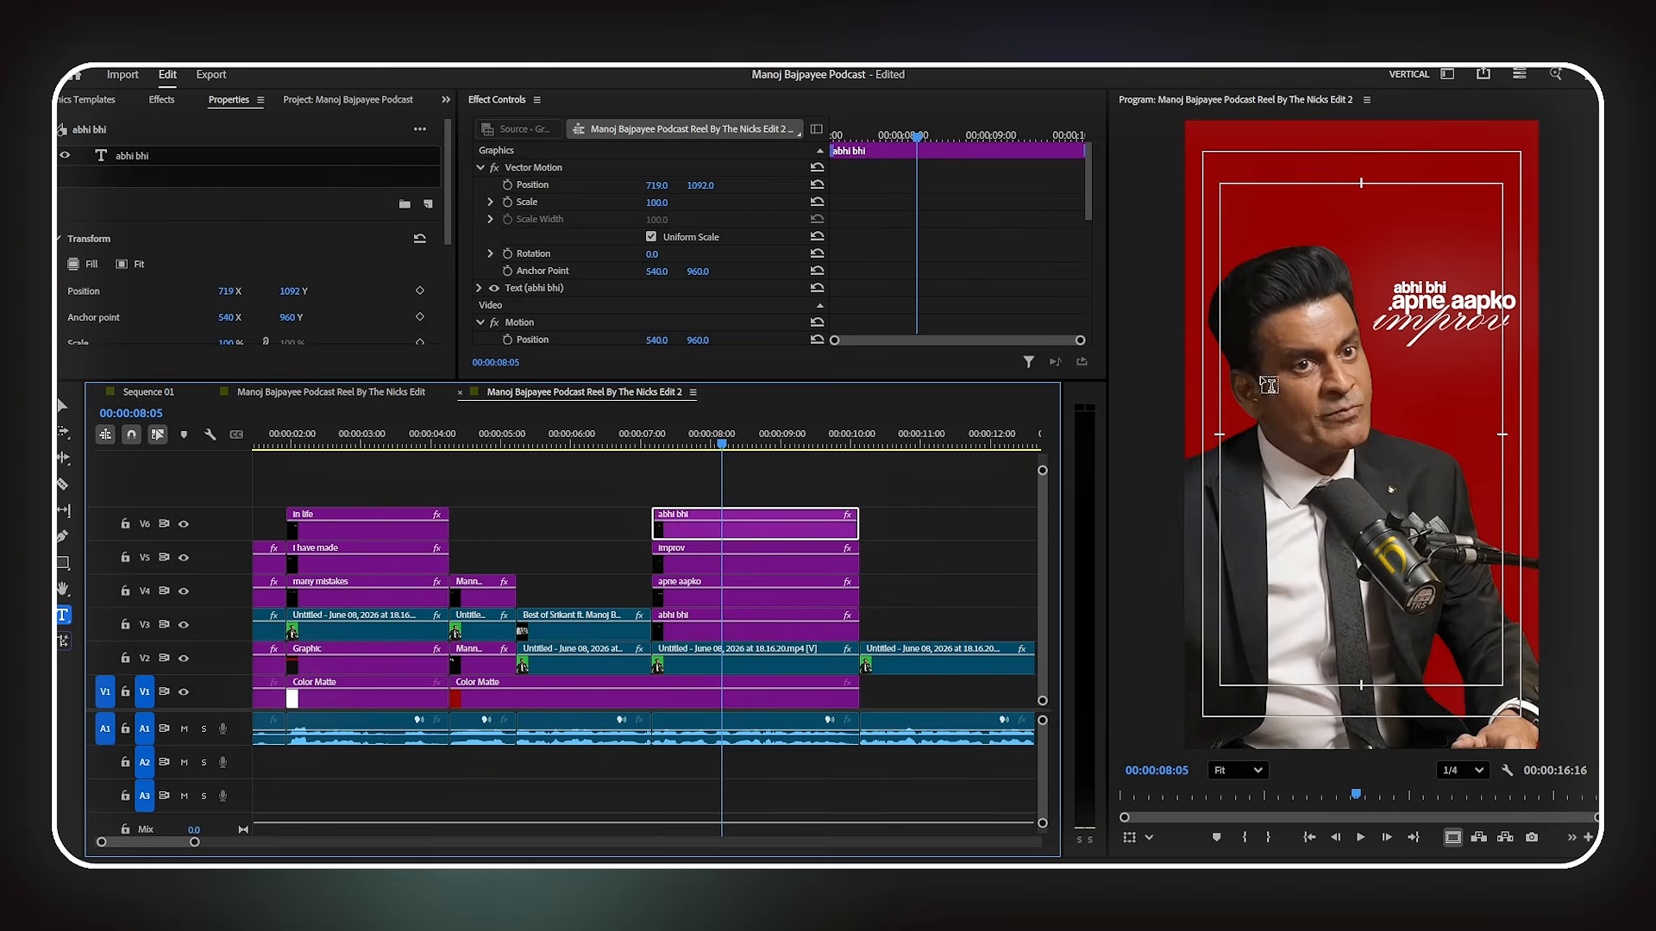
left_click_drag(657, 186, 673, 190)
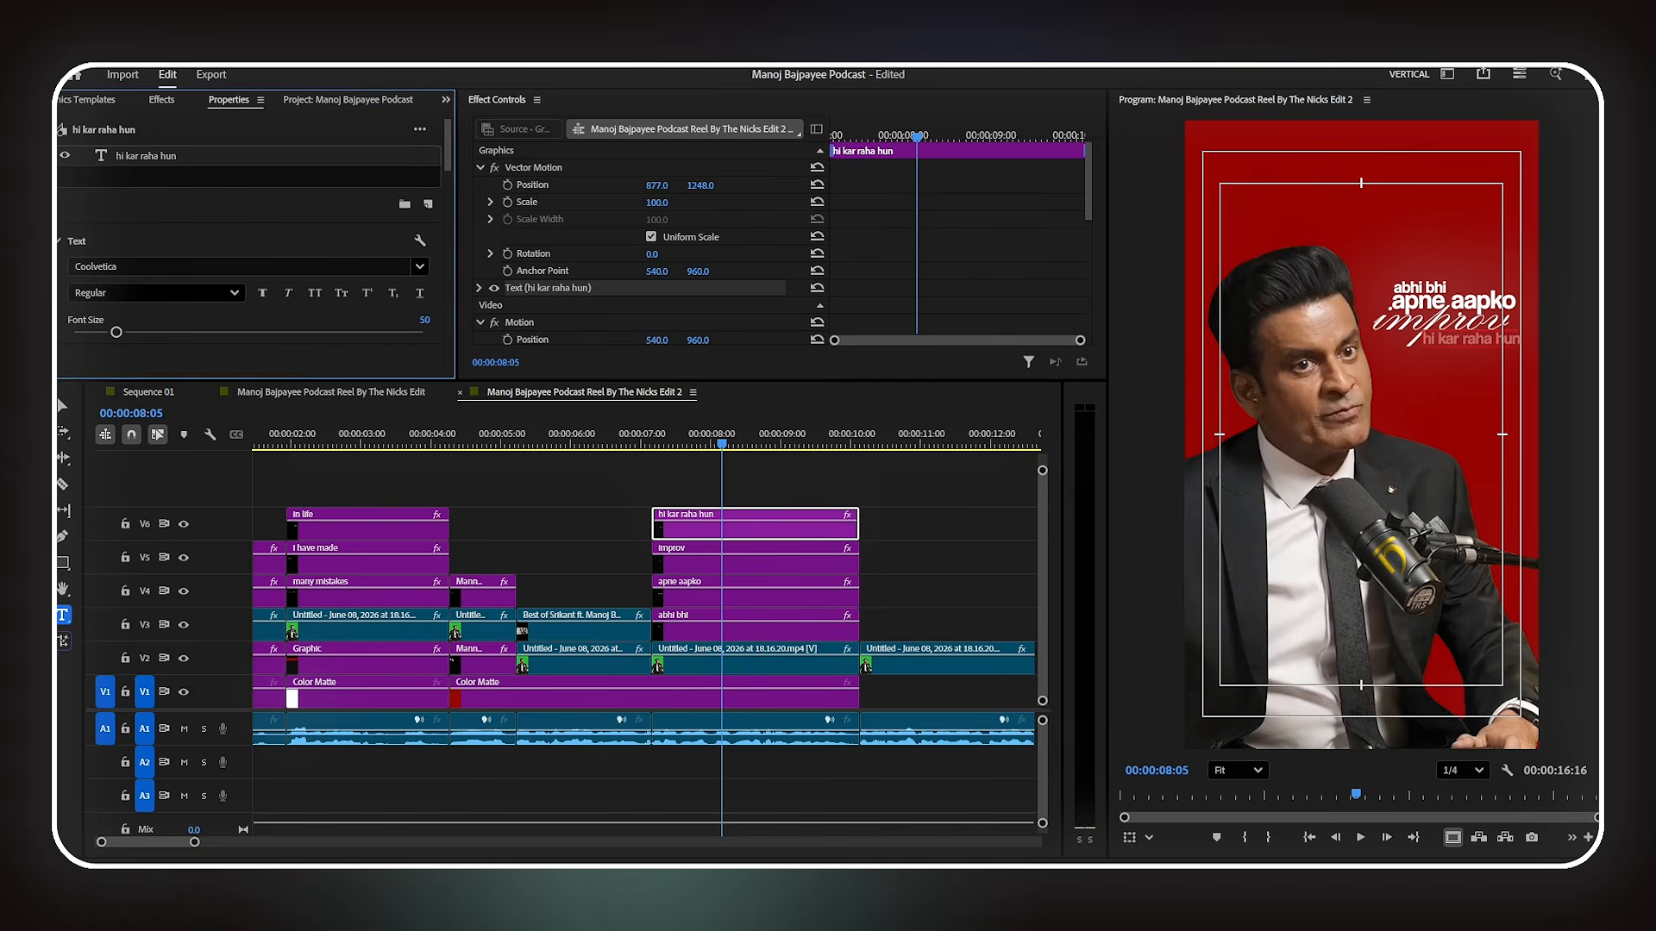
- Raise the four captions to V5–V8 and rework a V9 copy of "improv" into a lower "human being" caption with "human" in Coolvetica
left_click_drag(790, 481, 770, 594)
left_click(931, 566)
left_click_drag(1042, 526, 1042, 523)
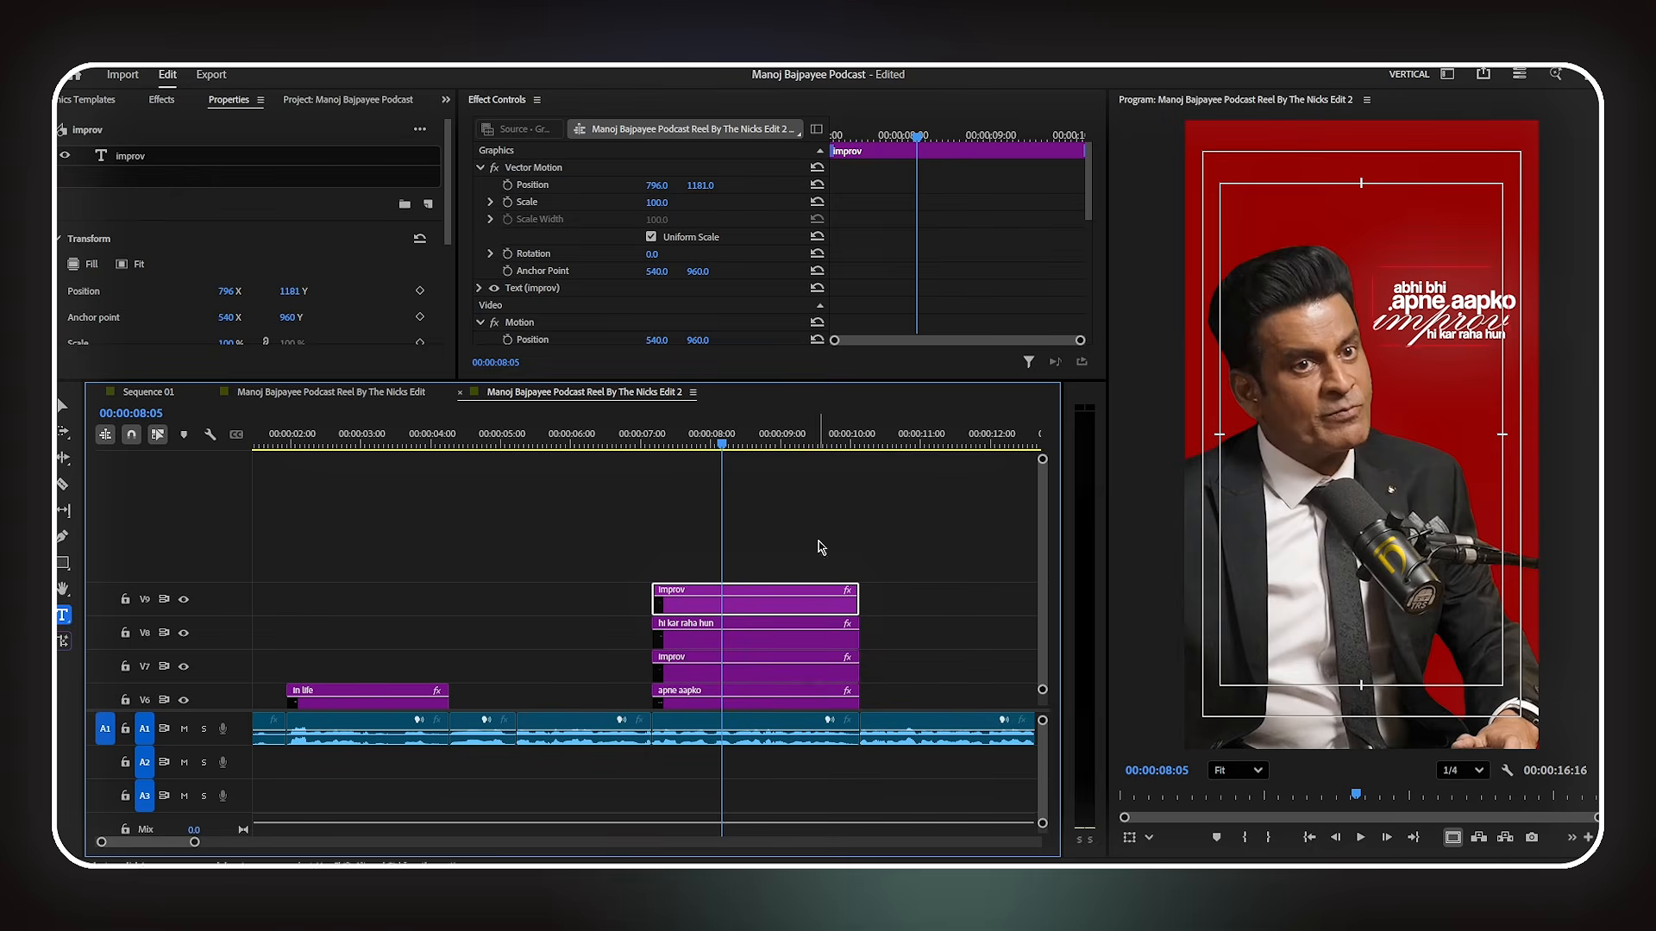
left_click_drag(1408, 318, 1408, 391)
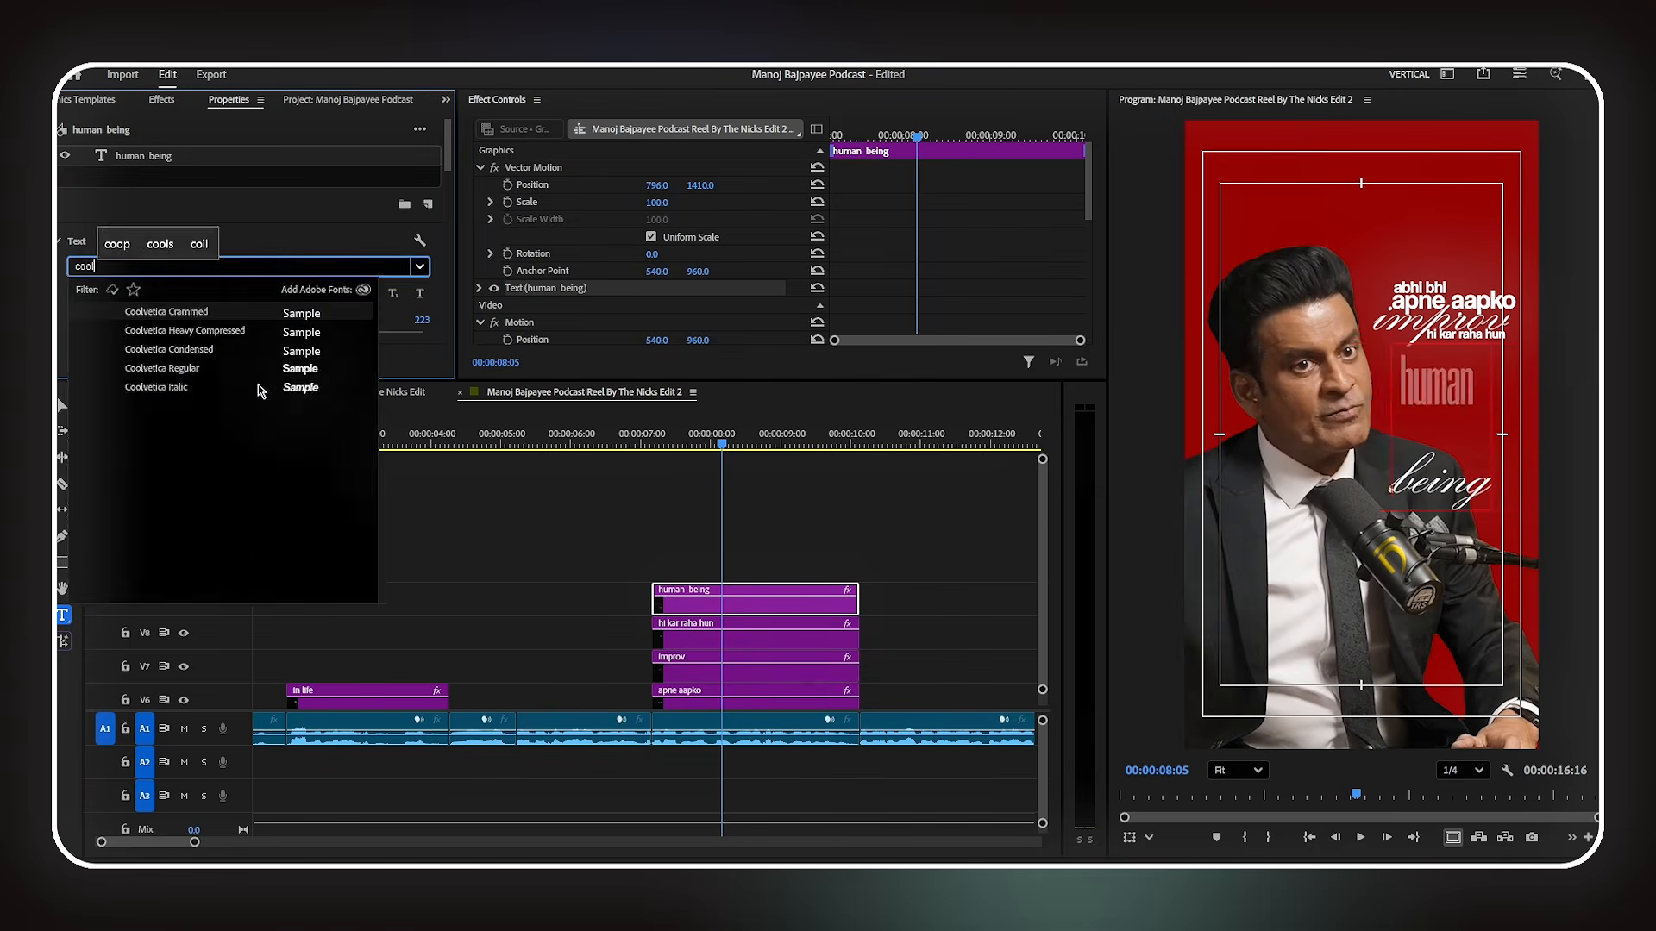
scroll(228, 358, "down", 2)
left_click_drag(226, 233, 189, 237)
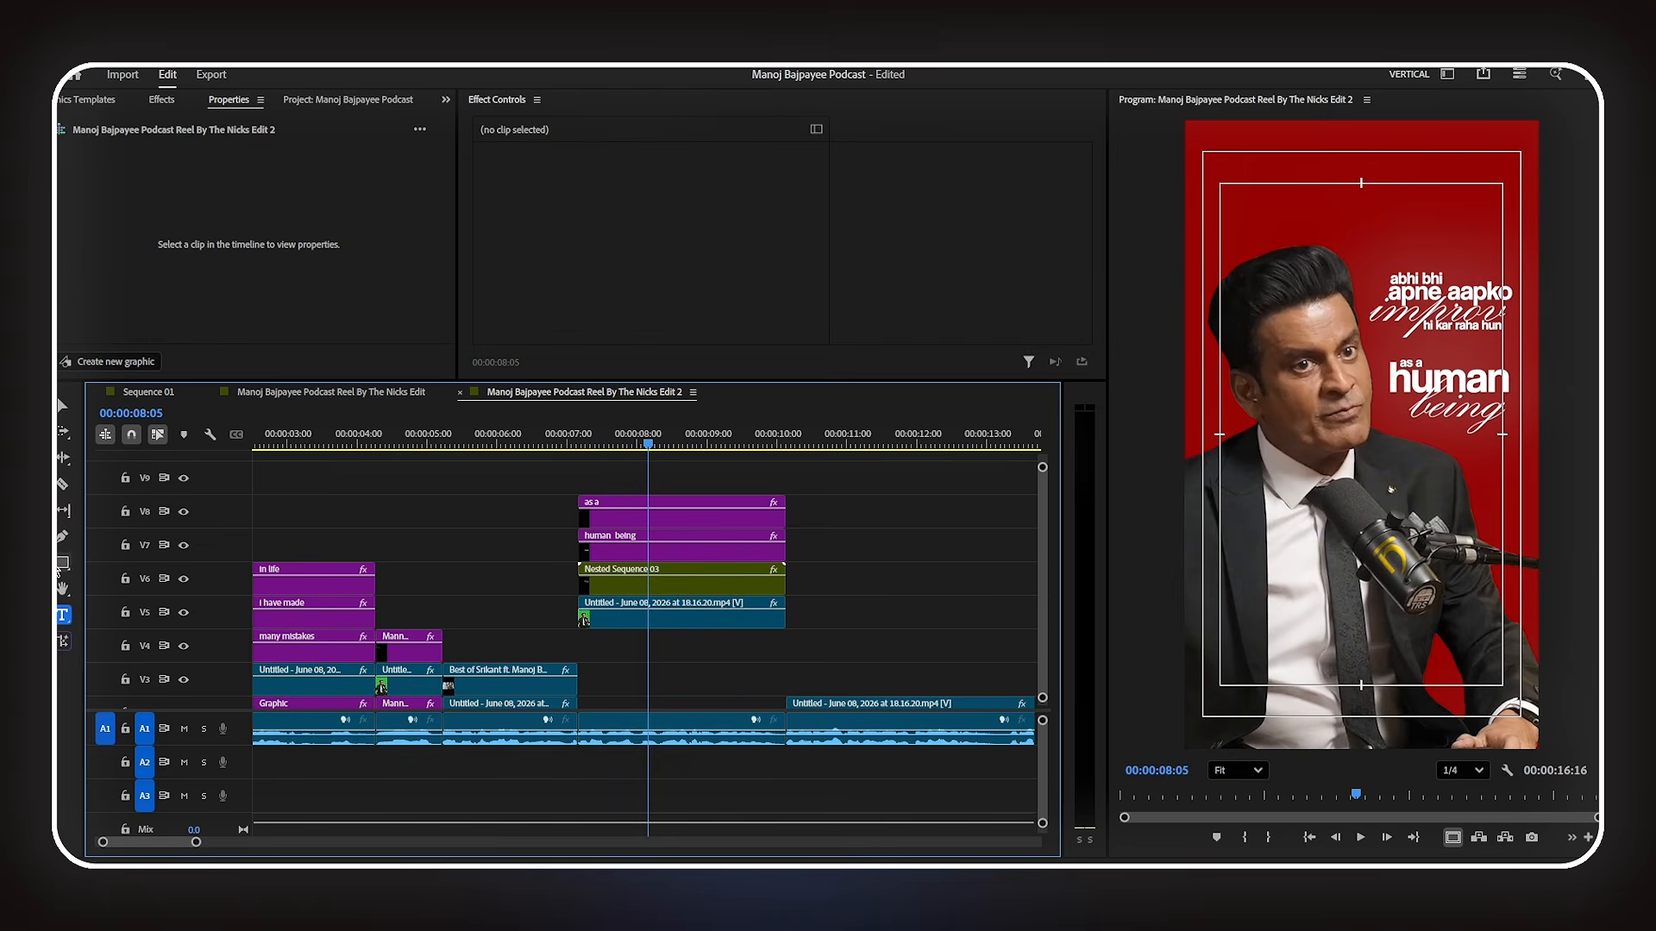
- Draw a white rectangle about 492 by 685 px behind the upper captions on V4 and round its corners by 50
left_click(59, 567)
left_click_drag(1359, 119, 1519, 344)
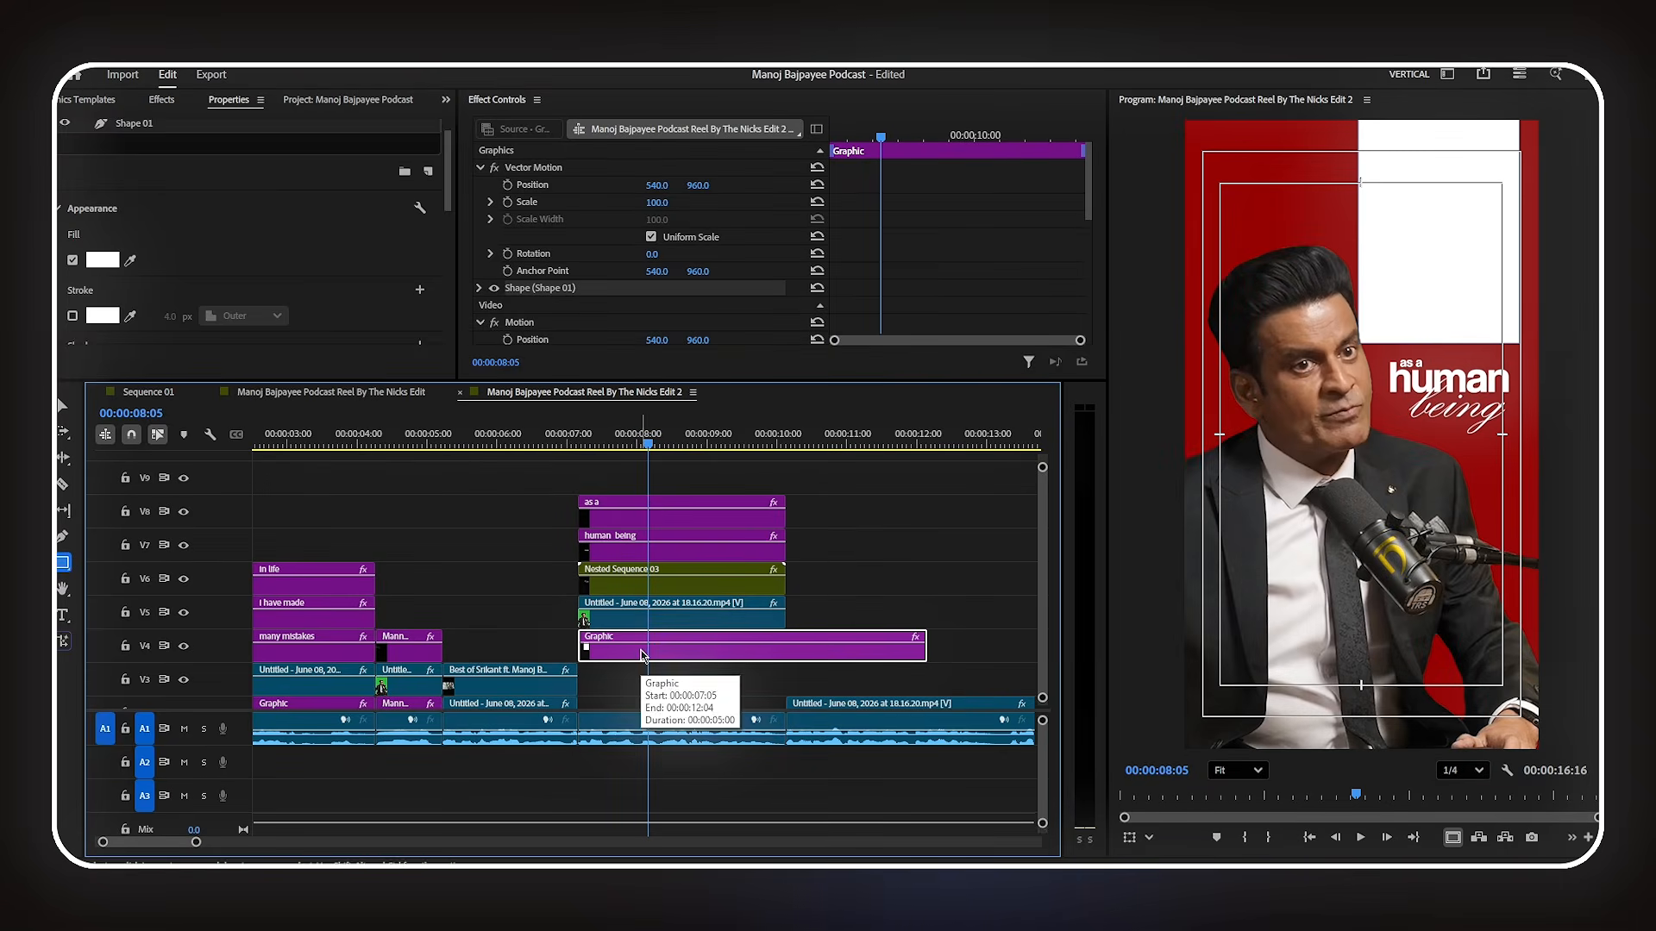
left_click(641, 655)
left_click(217, 309)
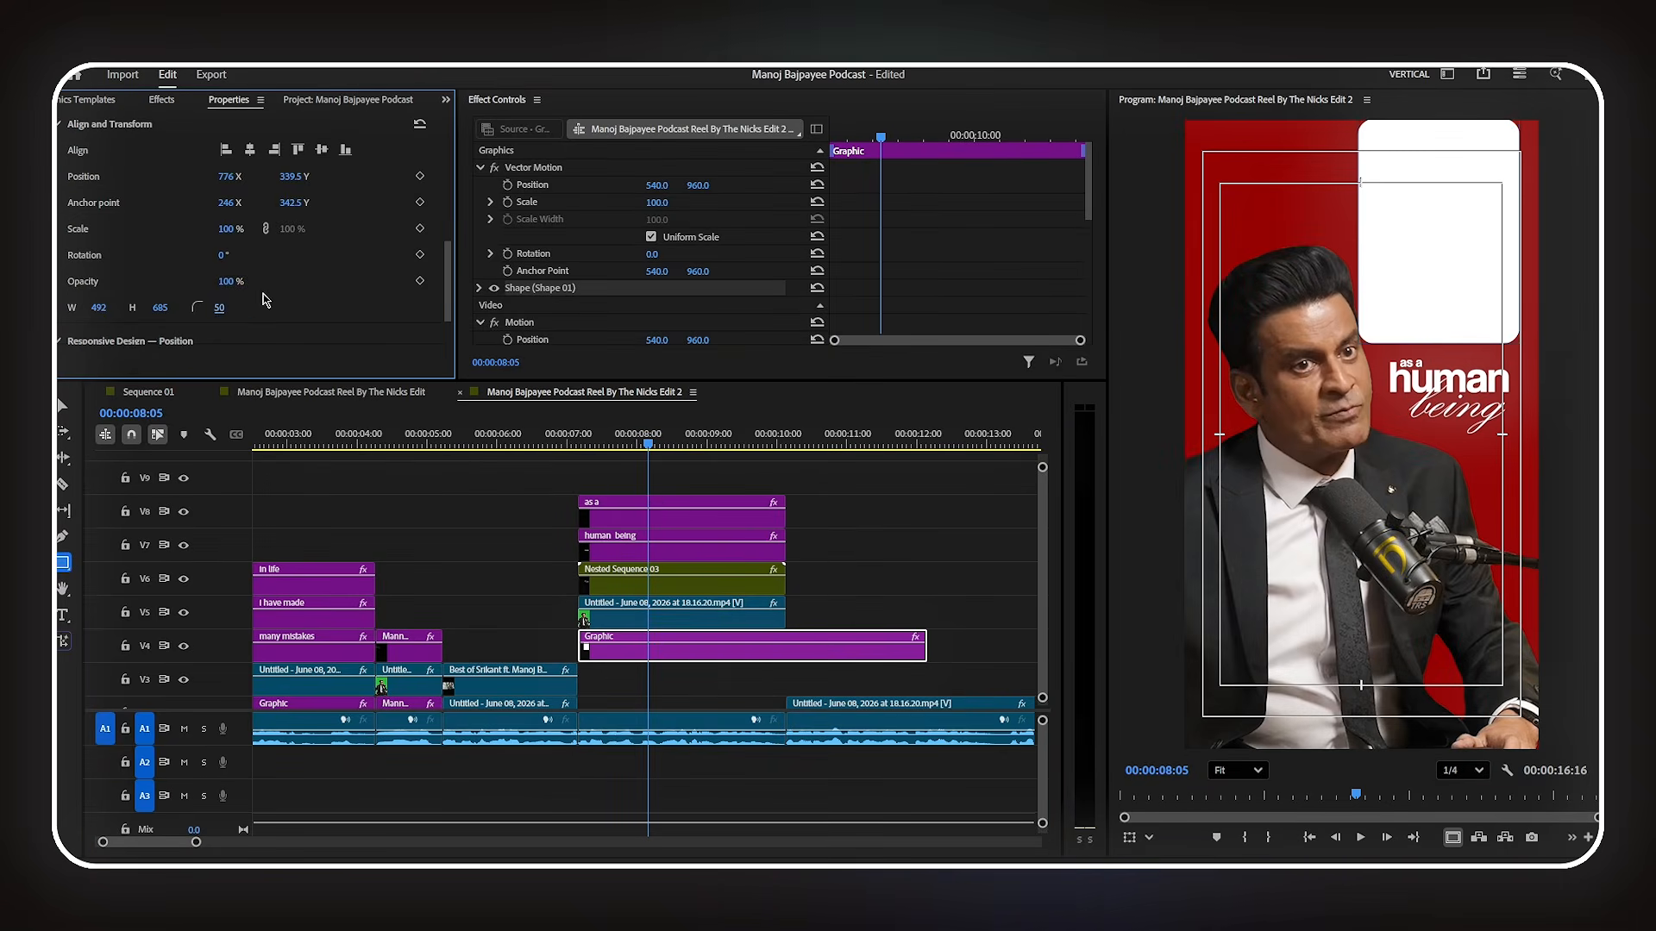
- Set the white rectangle's height to 804 and its shape position to 792 by 268
mouse_move(254, 184)
left_mouse_down()
mouse_move(291, 187)
mouse_move(268, 204)
left_mouse_up()
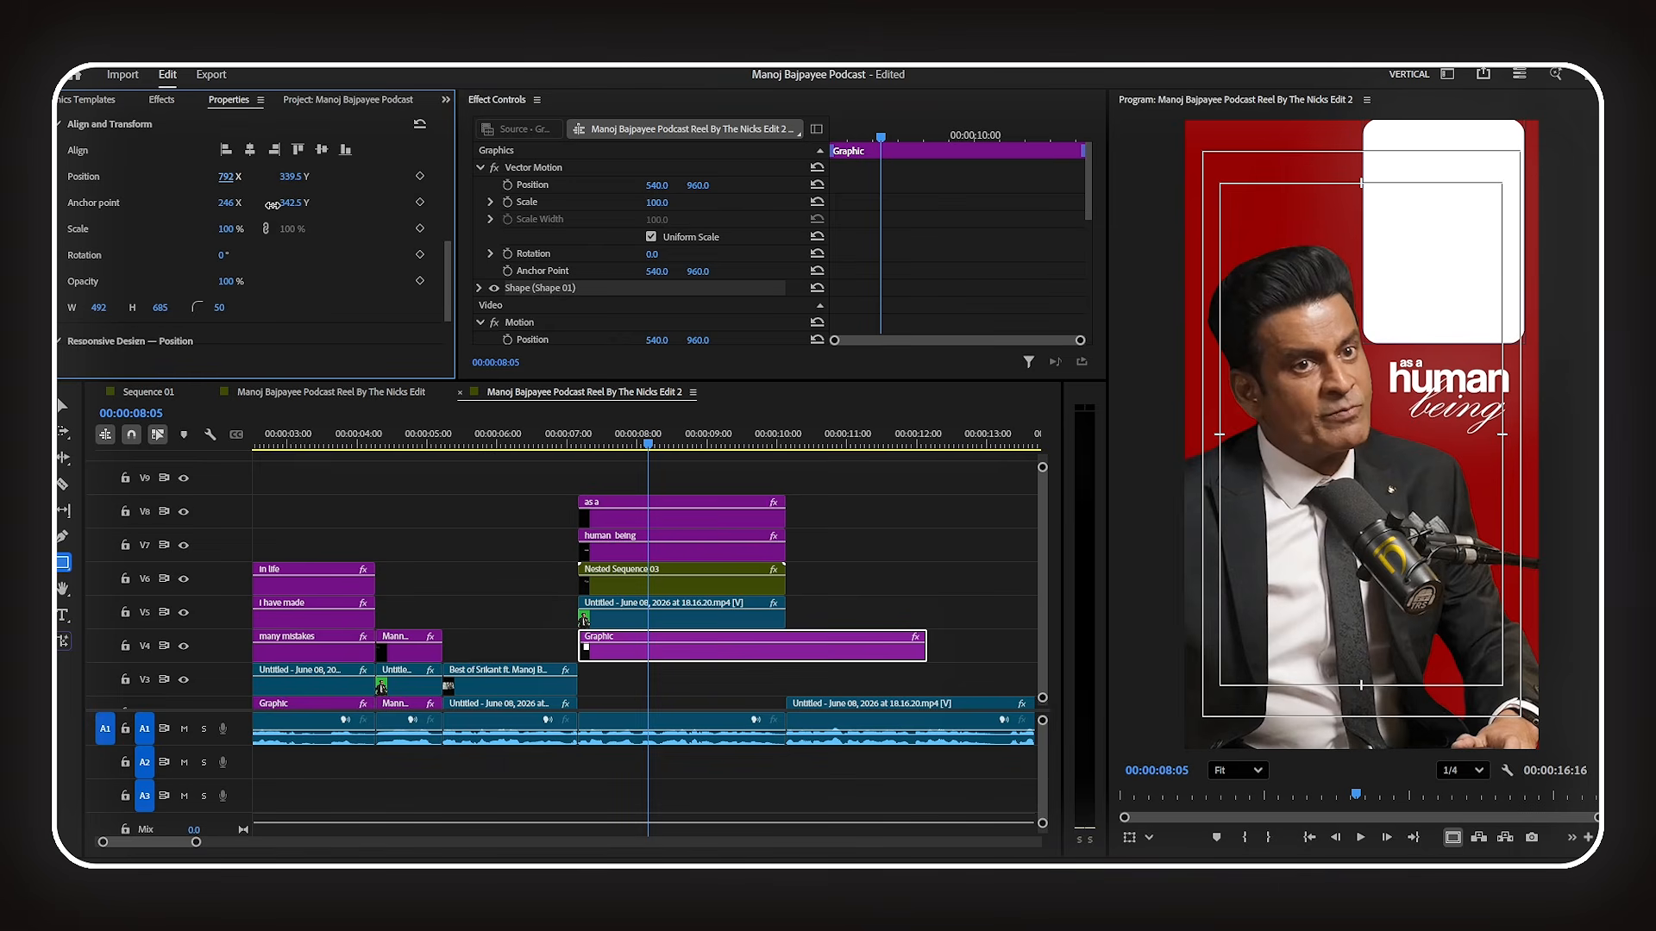
scroll(362, 292, "down", 2)
left_click_drag(160, 242, 187, 246)
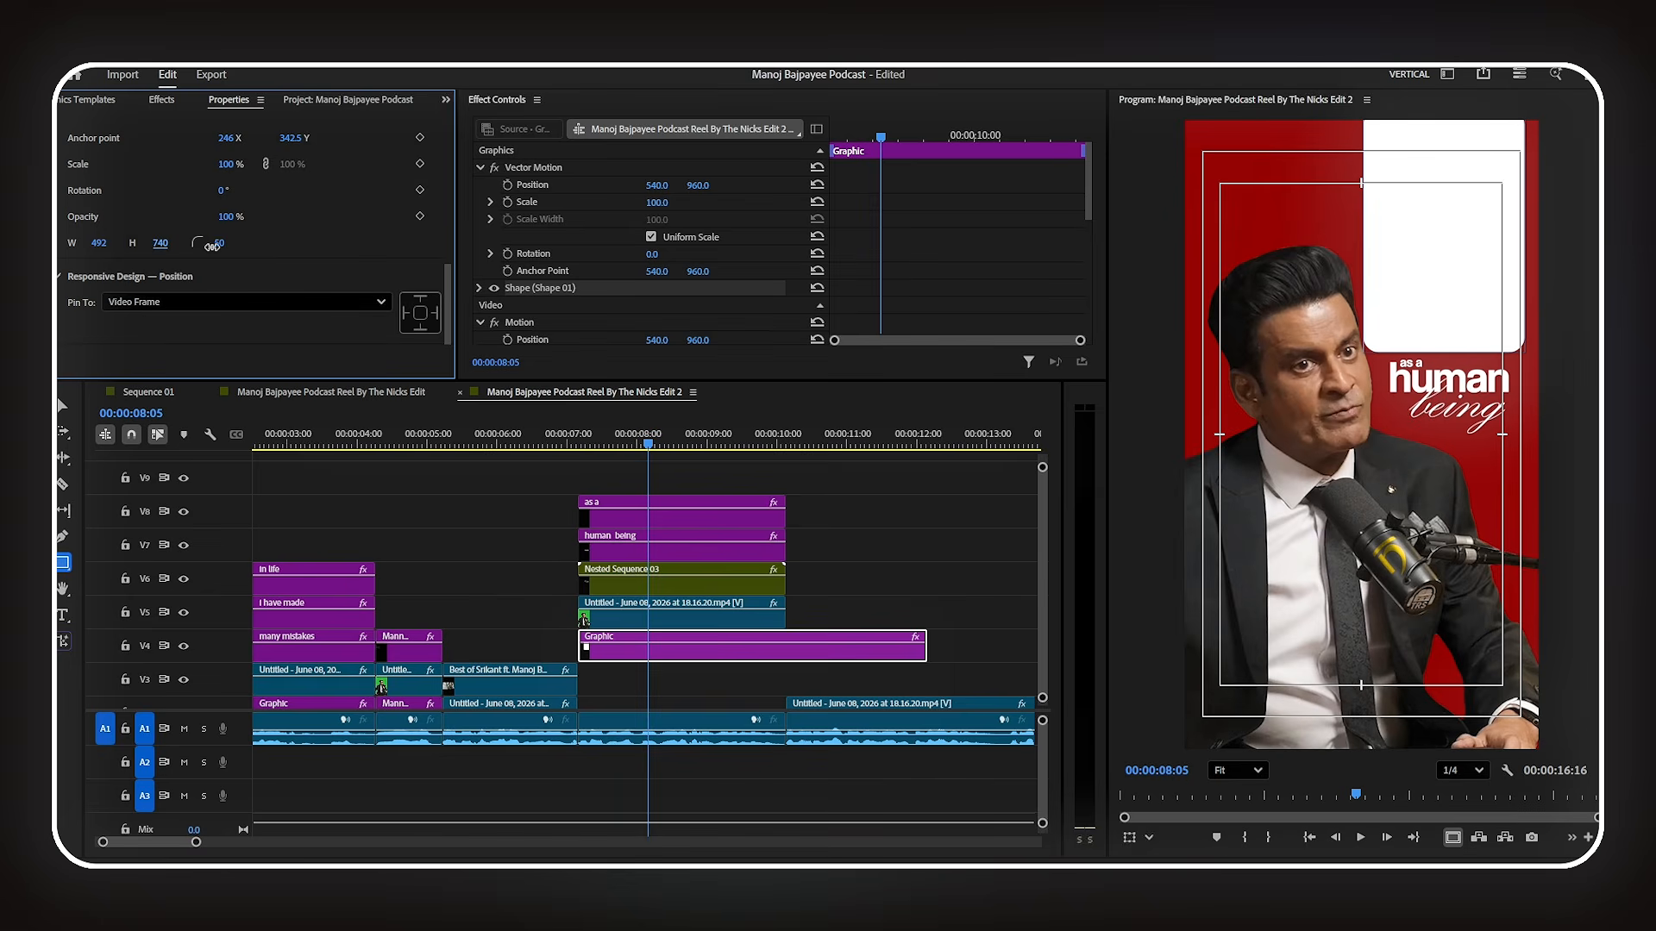
scroll(291, 225, "up", 2)
left_click_drag(284, 195, 216, 232)
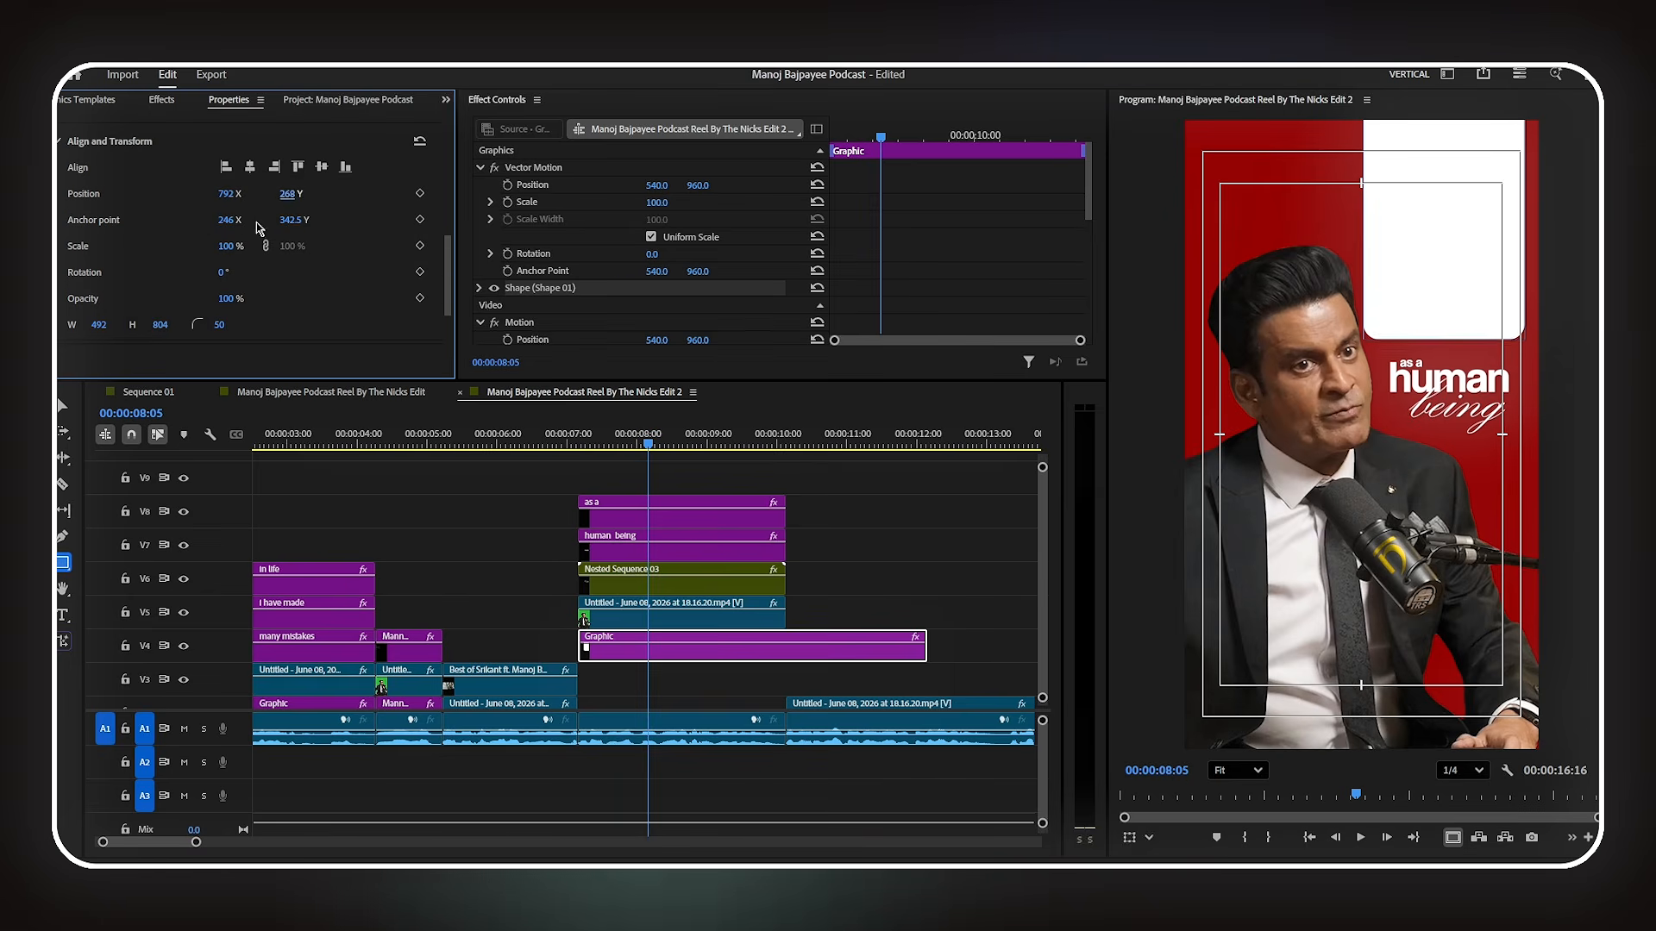
- Recolor all captions inside Nested Sequence 03 with the copied dark red and return to the main reel sequence
double_click(610, 580)
mouse_move(1040, 541)
left_mouse_down()
mouse_move(1043, 490)
mouse_move(1043, 552)
left_mouse_up()
left_click_drag(658, 647, 325, 458)
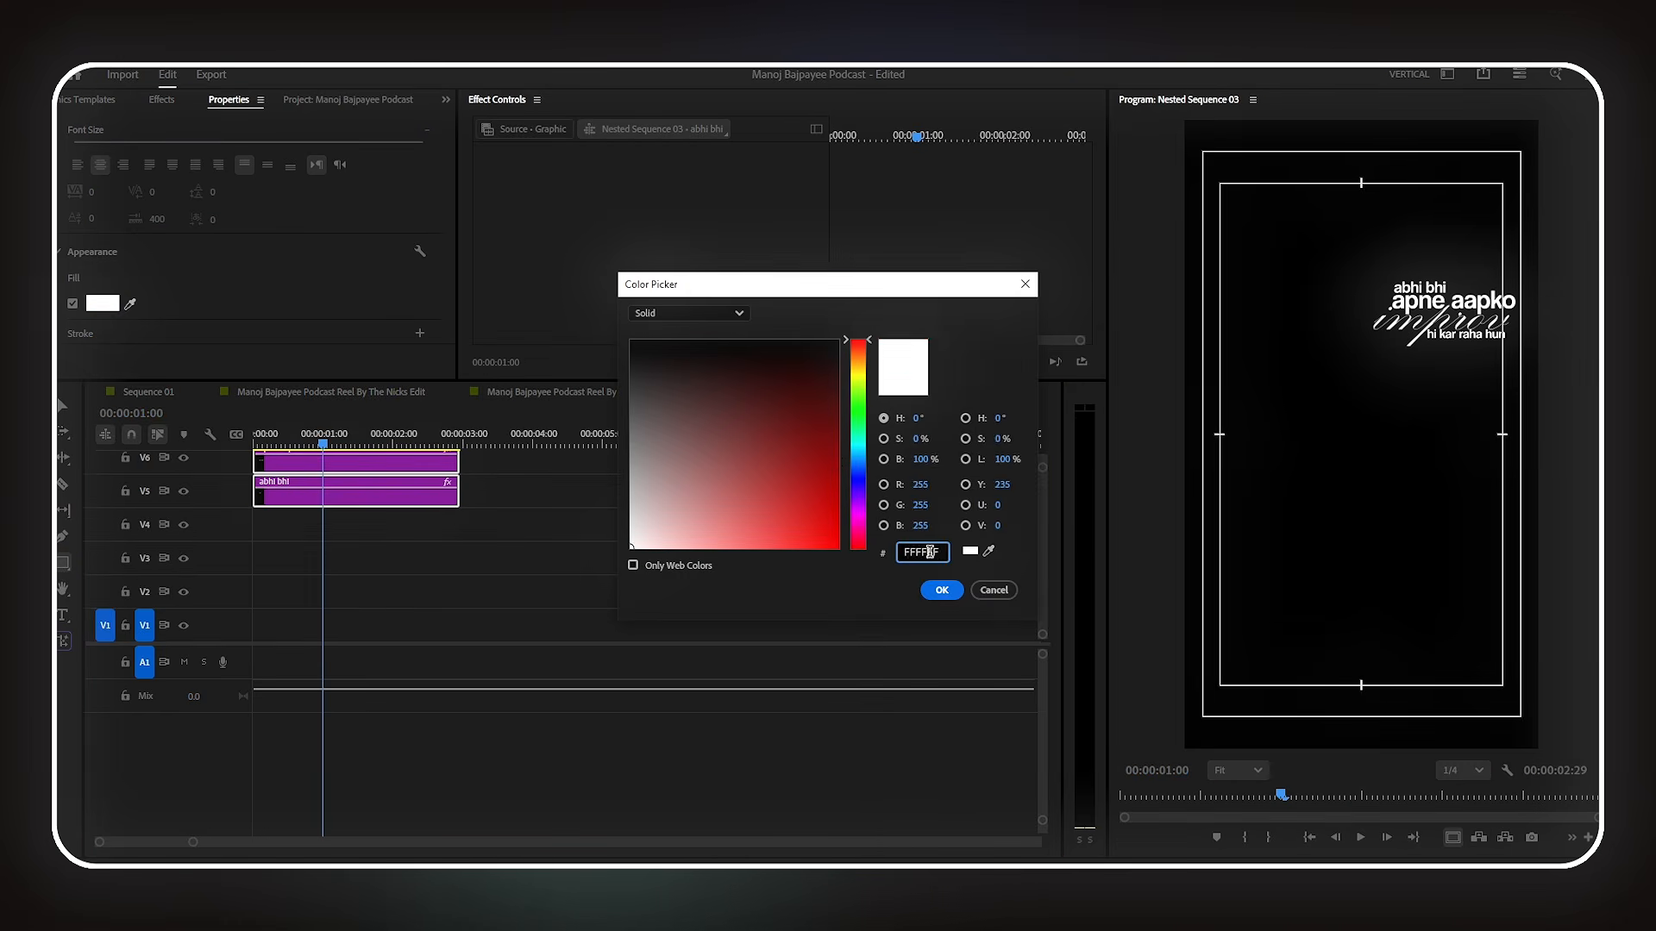
key("ctrl+v")
left_click(942, 590)
left_click(584, 391)
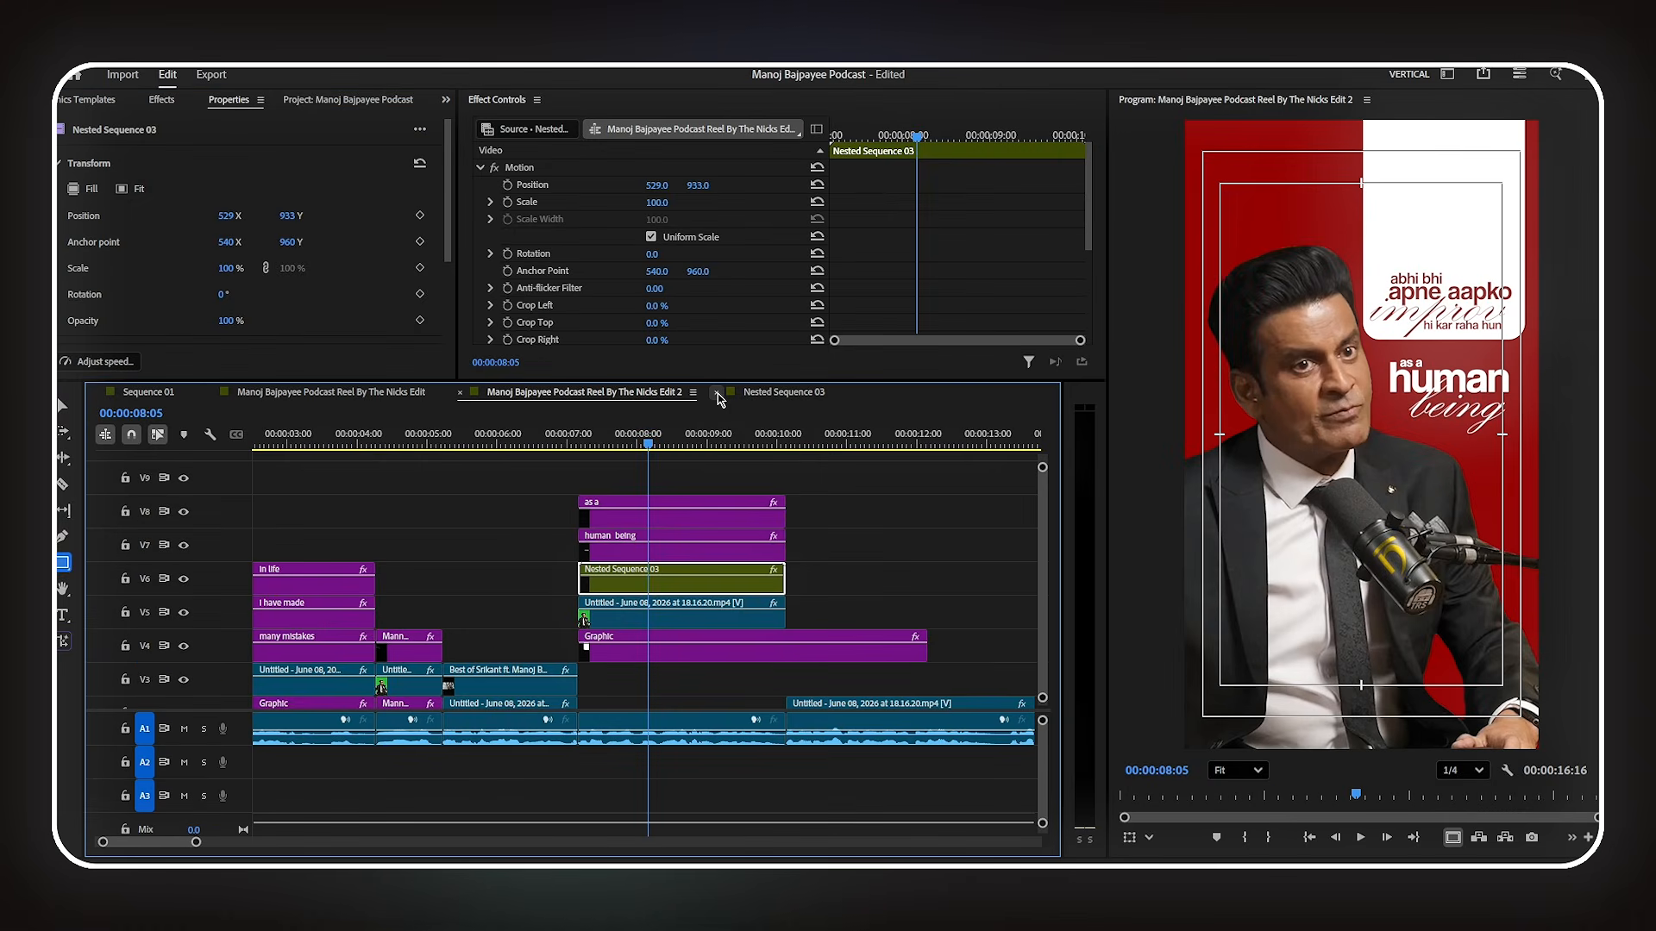
- Fill the "as a" and "human being" captions with the same copied dark red
left_click_drag(724, 488, 681, 576)
left_click(102, 336)
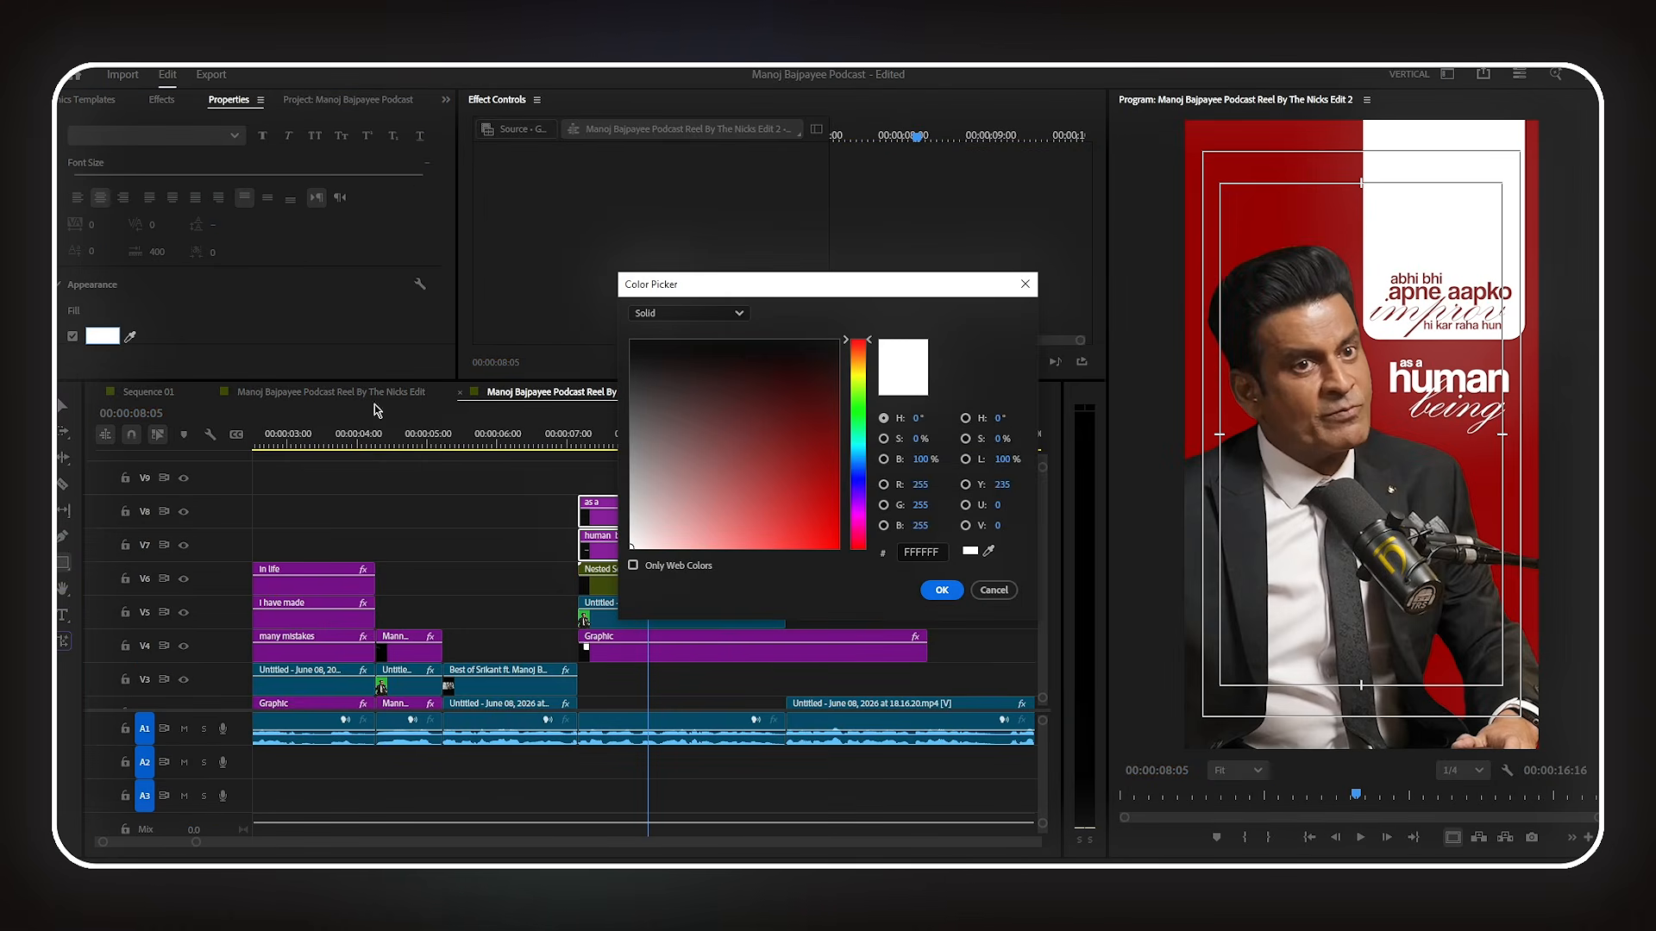
key("ctrl+v")
left_click(942, 590)
left_click(848, 565)
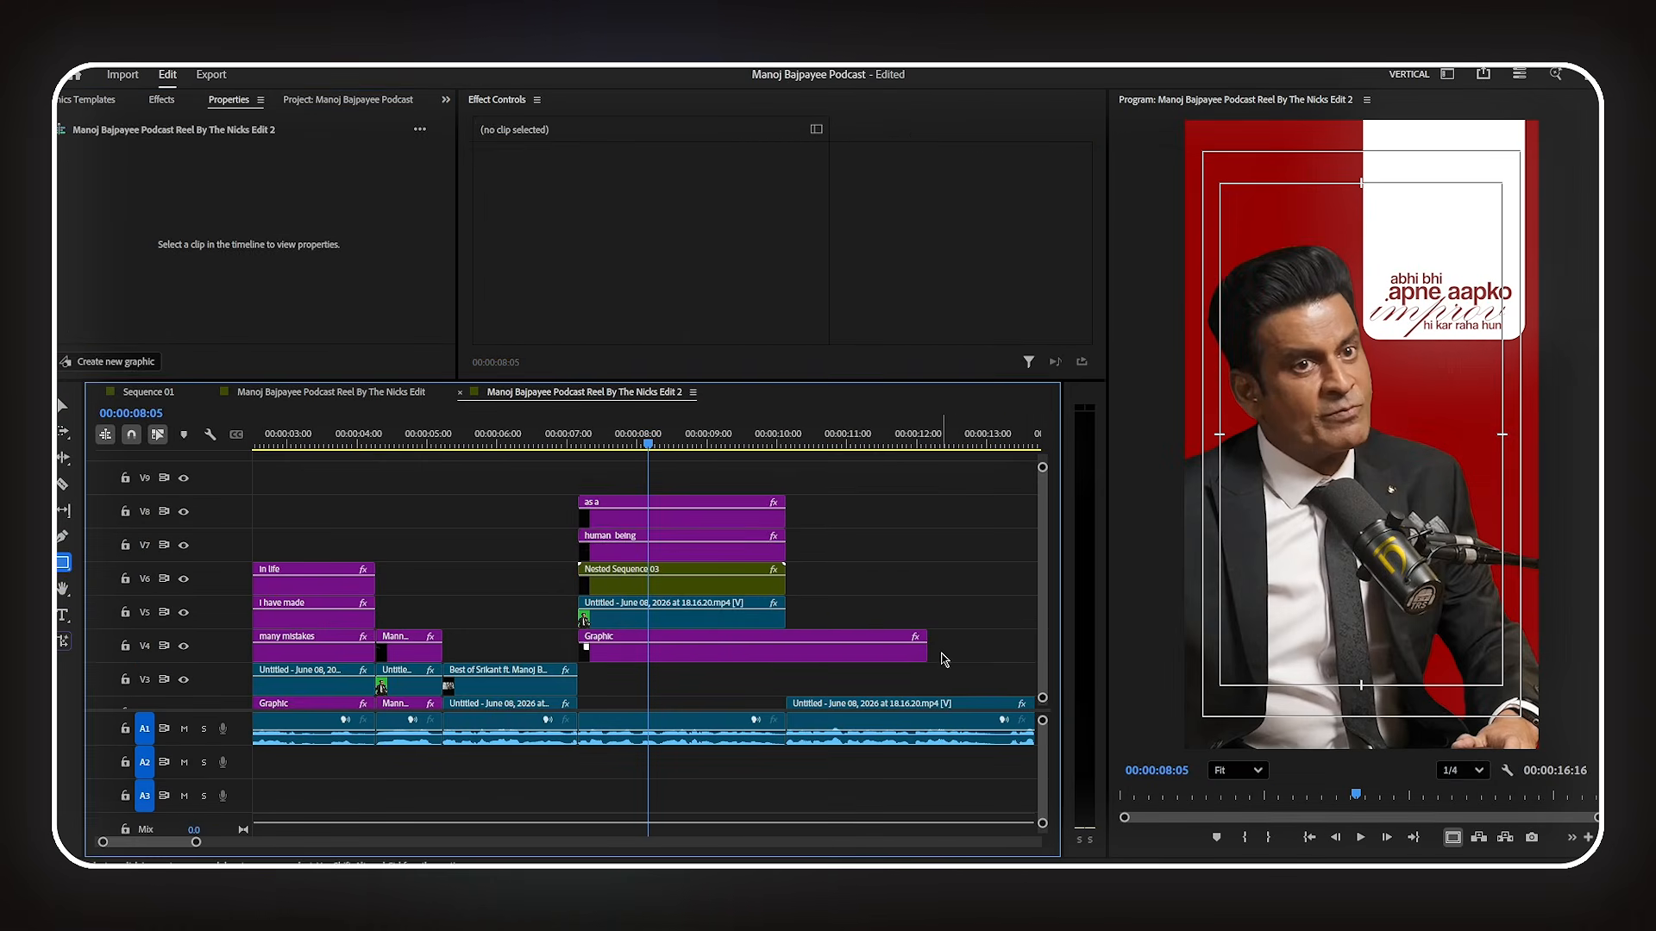
- Trim the V4 rectangle to the end of the speaker segment and place a shortened copy on V3 ending at the same point
left_click_drag(925, 647, 785, 647)
left_click_drag(621, 653, 712, 680)
left_click_drag(874, 680, 786, 679)
- Place the V3 rectangle copy behind "human being" with a shape height of 250 and a vertical position of 1533
left_click(740, 685)
scroll(319, 253, "down", 2)
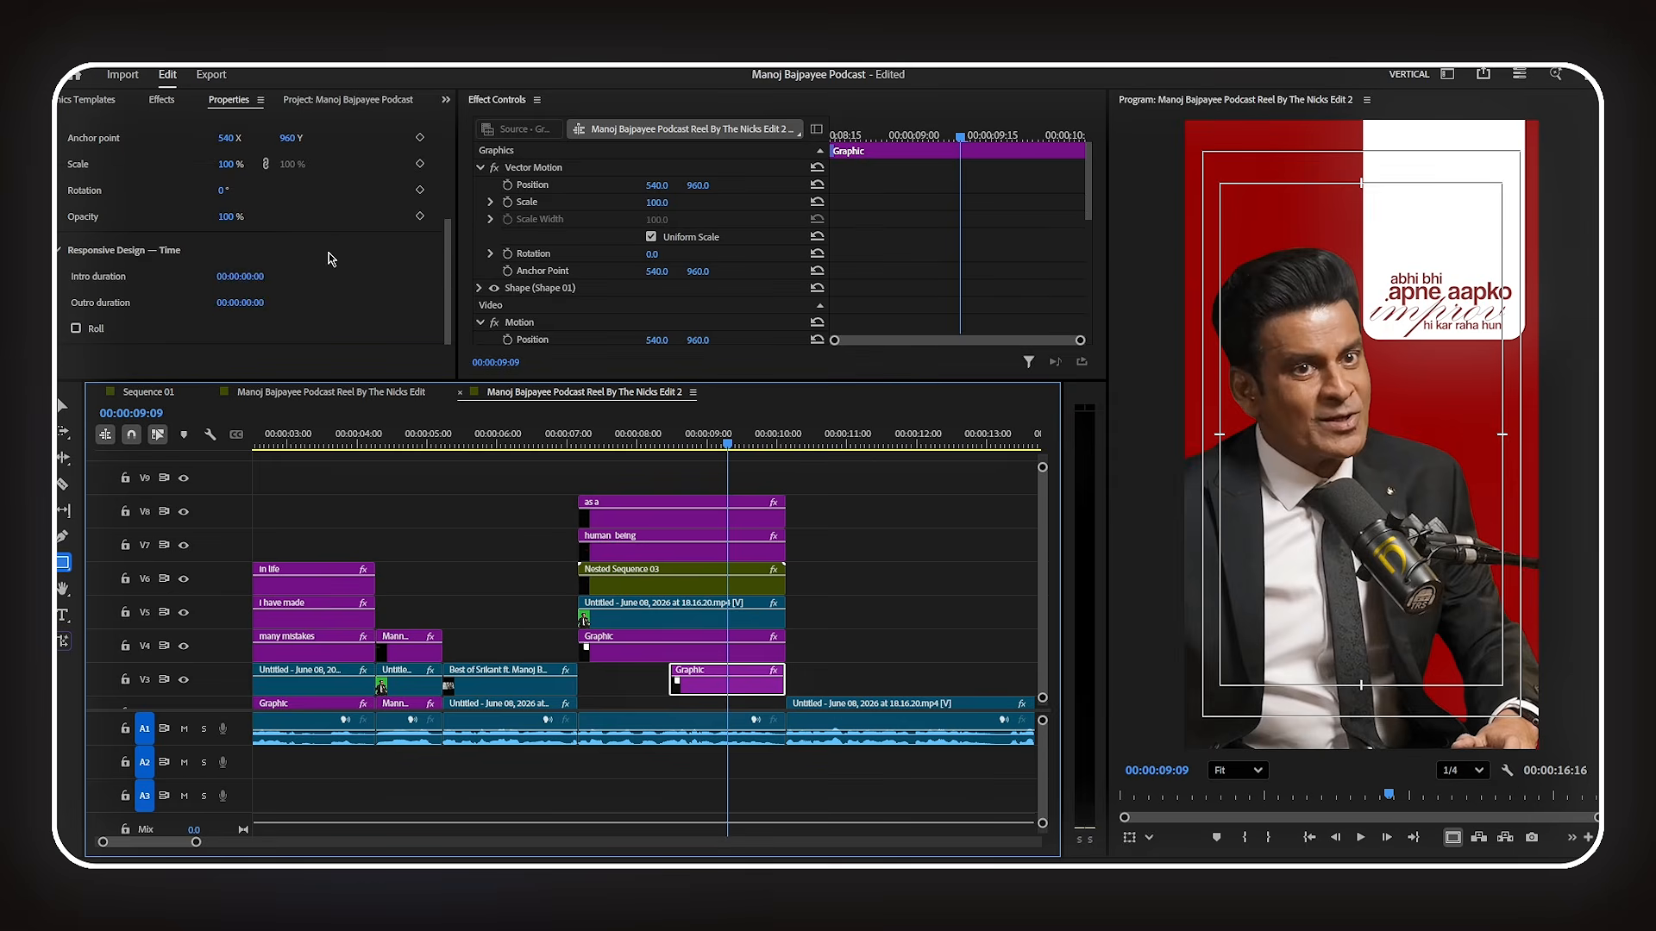
left_click_drag(289, 209, 1078, 336)
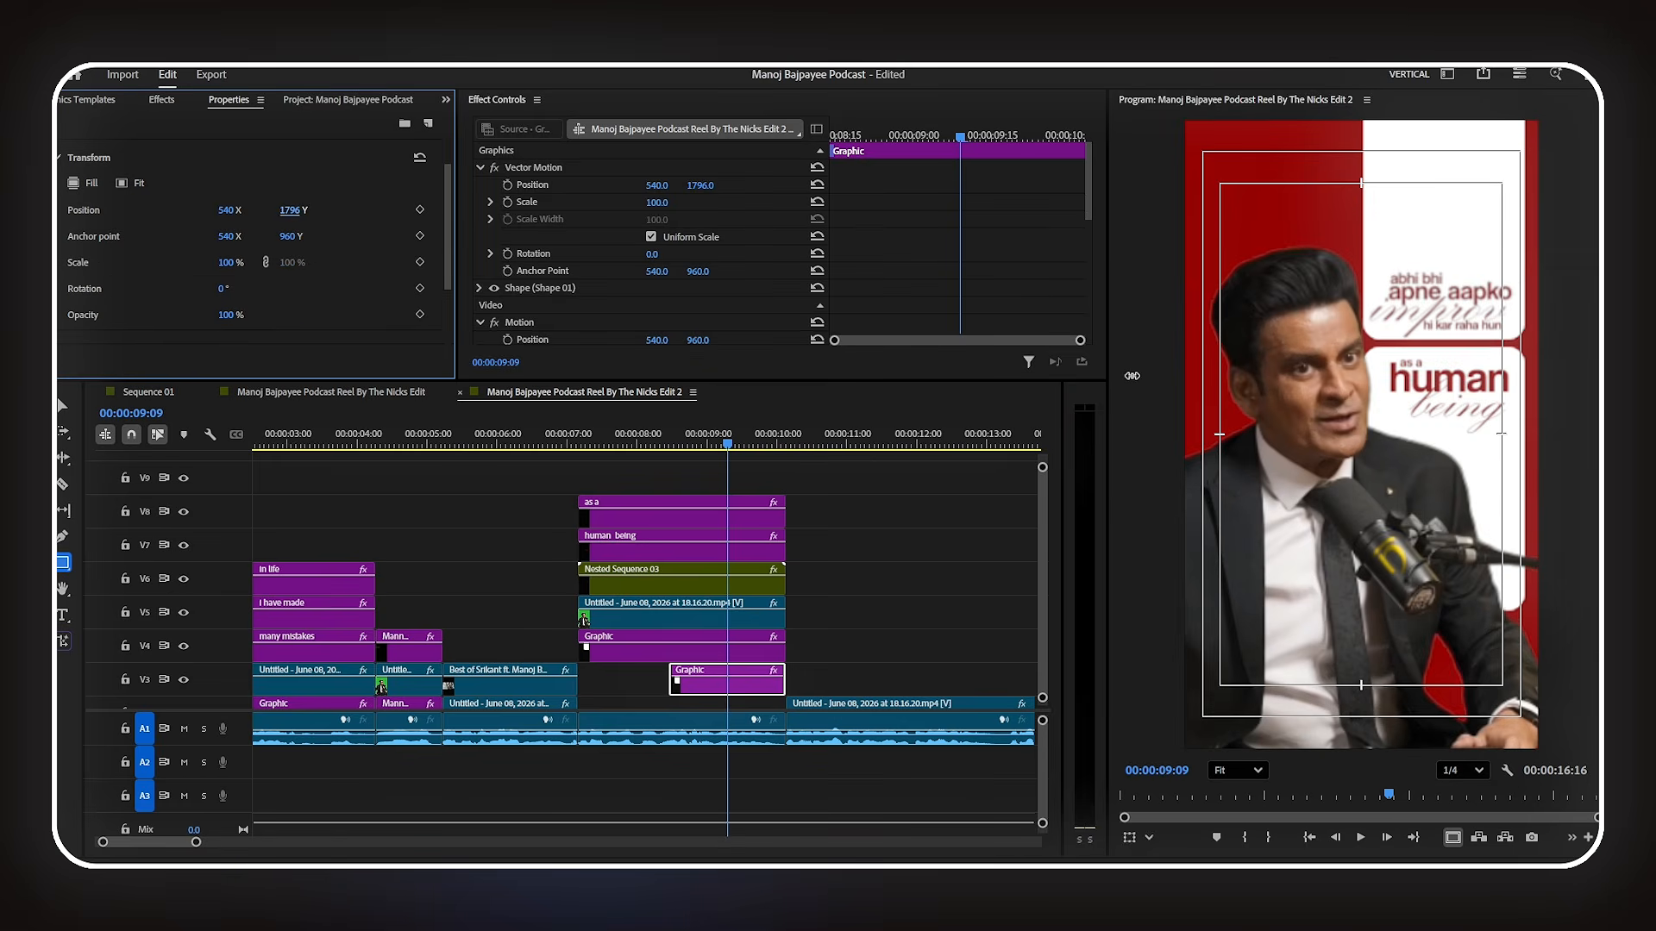
scroll(275, 289, "up", 2)
scroll(276, 288, "up", 1)
left_click(138, 159)
scroll(258, 280, "down", 5)
left_click_drag(108, 332, 78, 332)
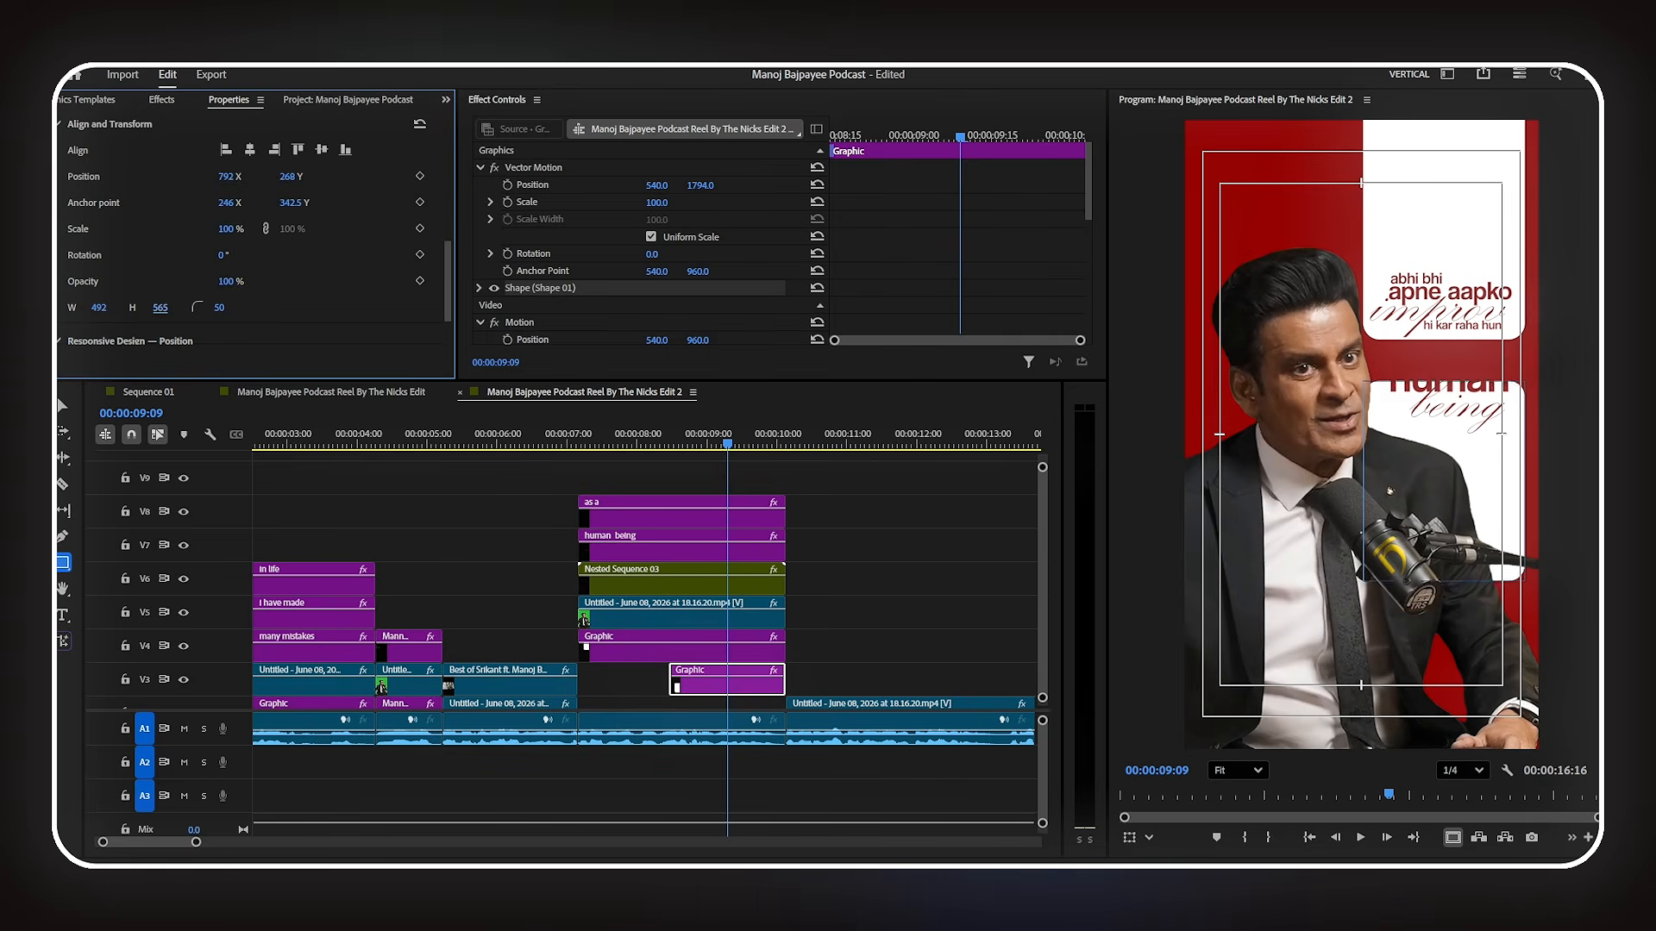
type("250")
key("Return")
left_click_drag(701, 185, 475, 184)
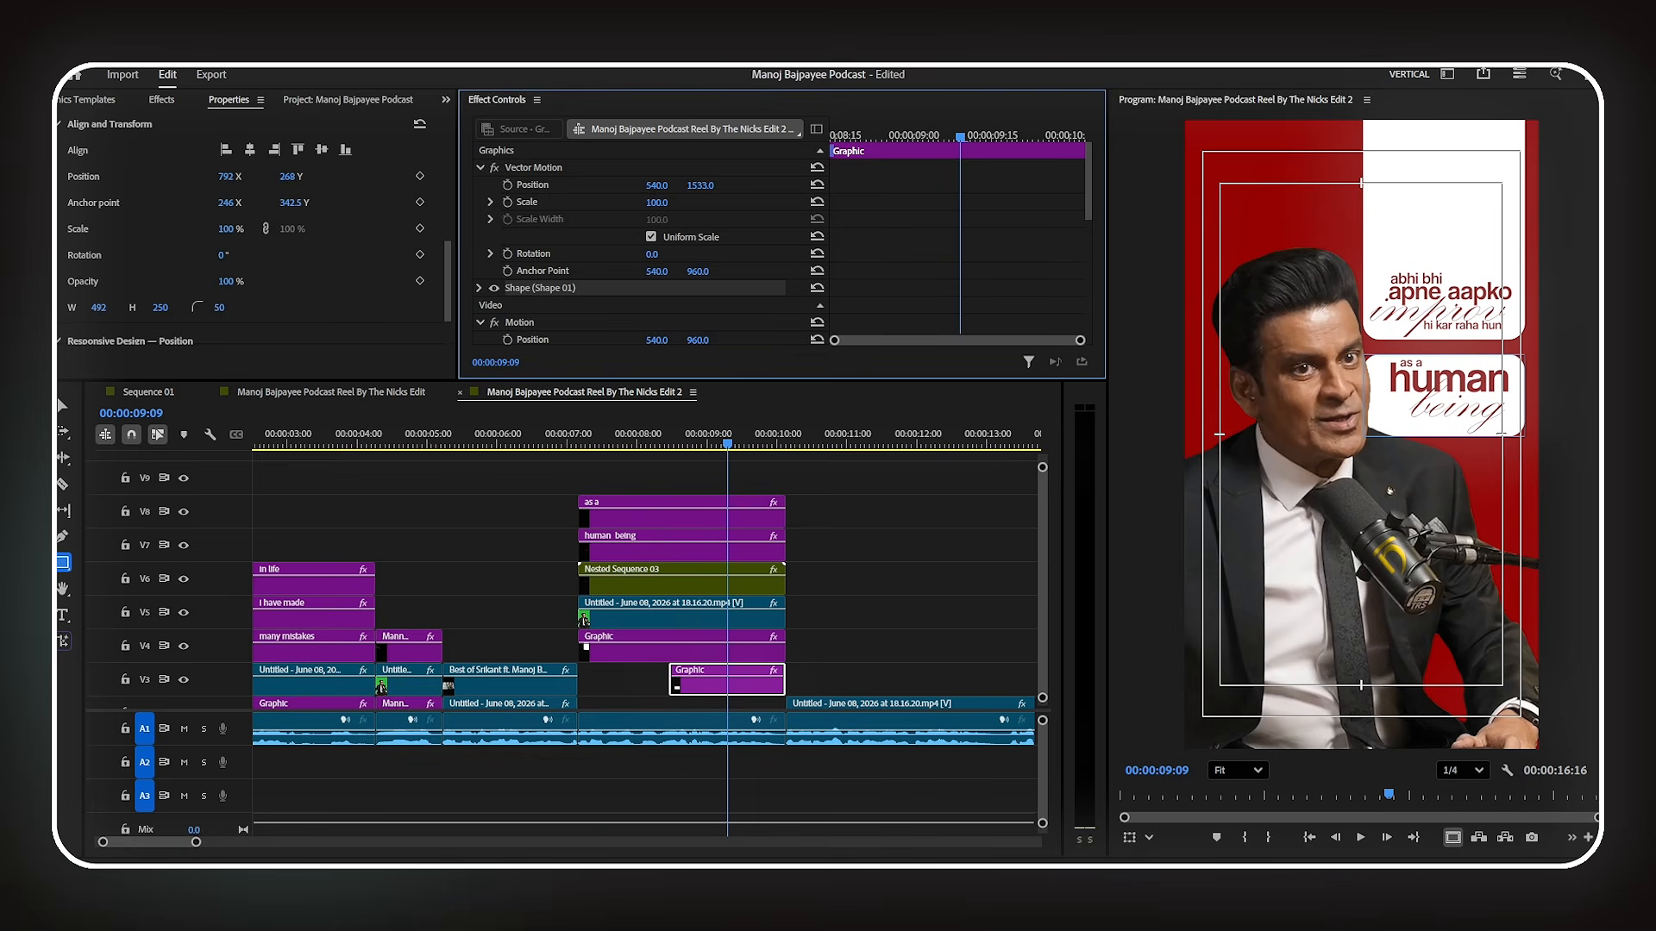
- Widen the V3 rectangle to 619 and shift it left to keep it aligned behind "human being"
left_click_drag(98, 308, 152, 317)
left_click_drag(676, 191, 630, 190)
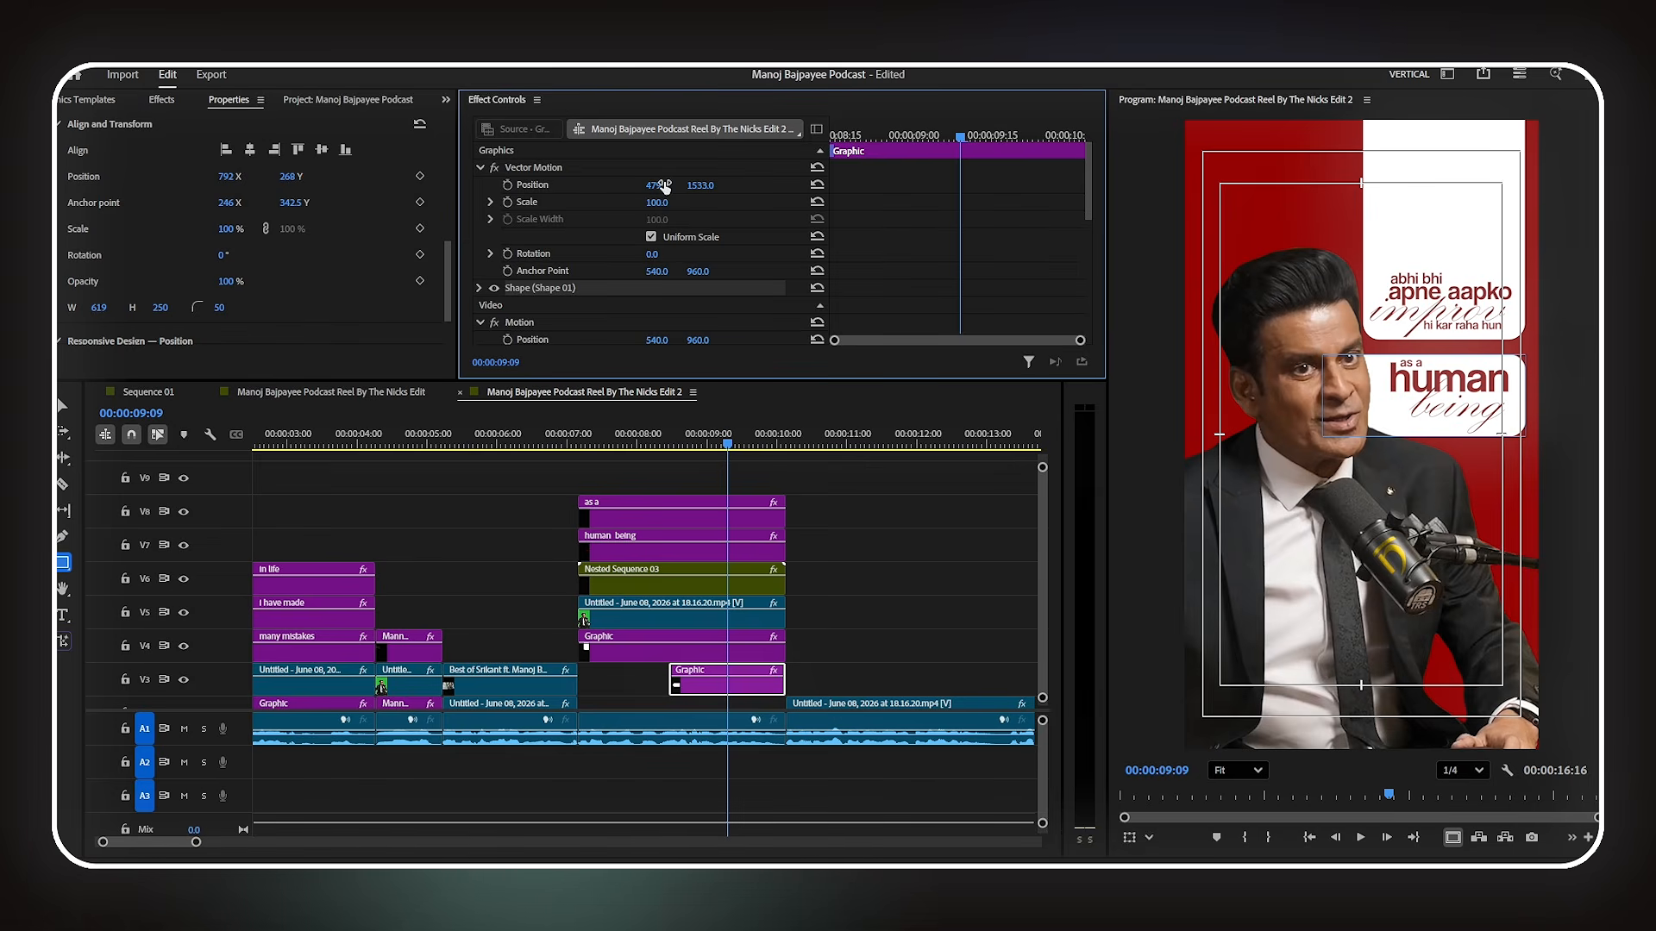
left_click(830, 597)
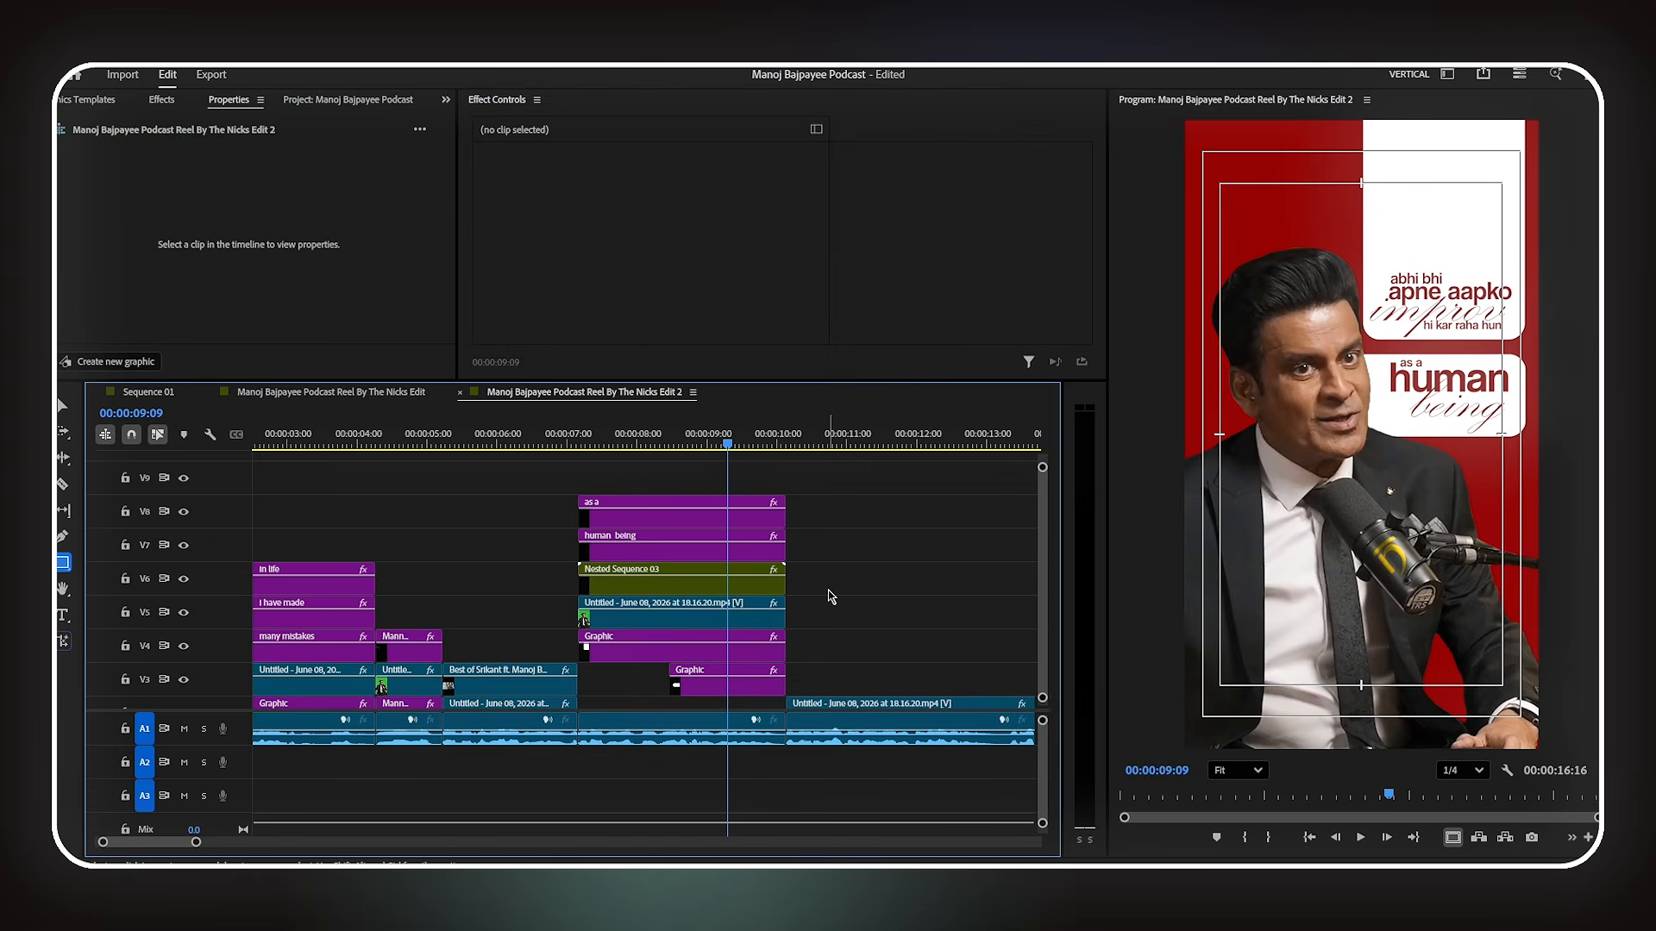
- Turn off uniform scaling for the V4 rectangle and move its anchor point to its top edge at 810, 5
left_click(702, 652)
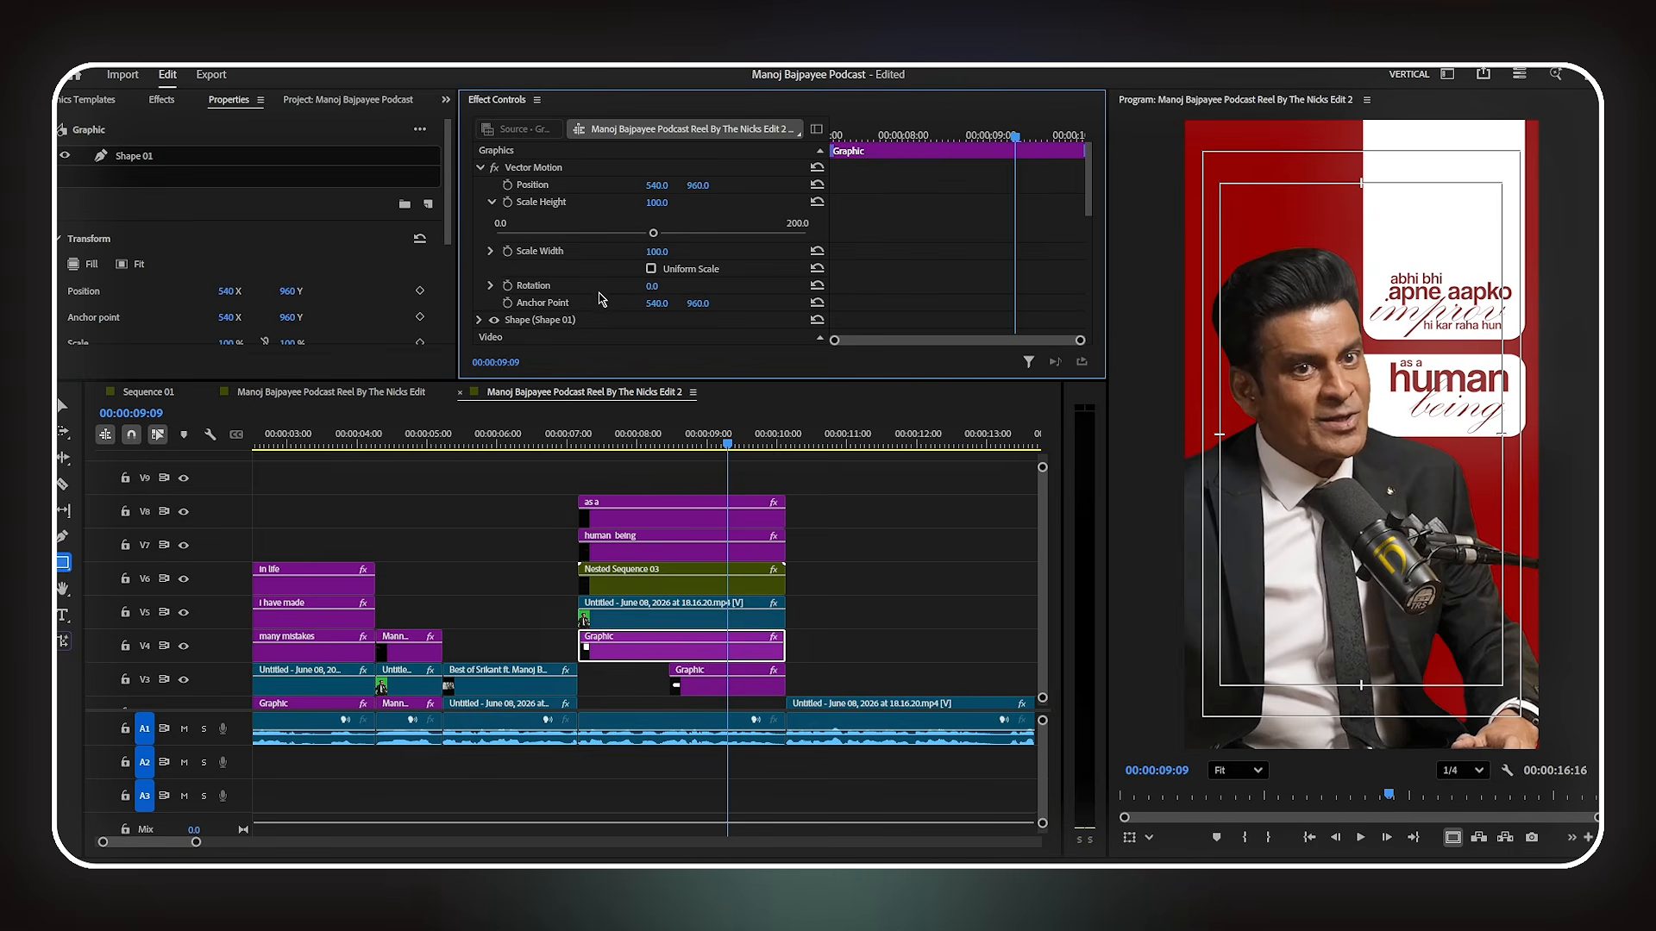
left_click(600, 304)
left_click_drag(1368, 435, 1361, 433)
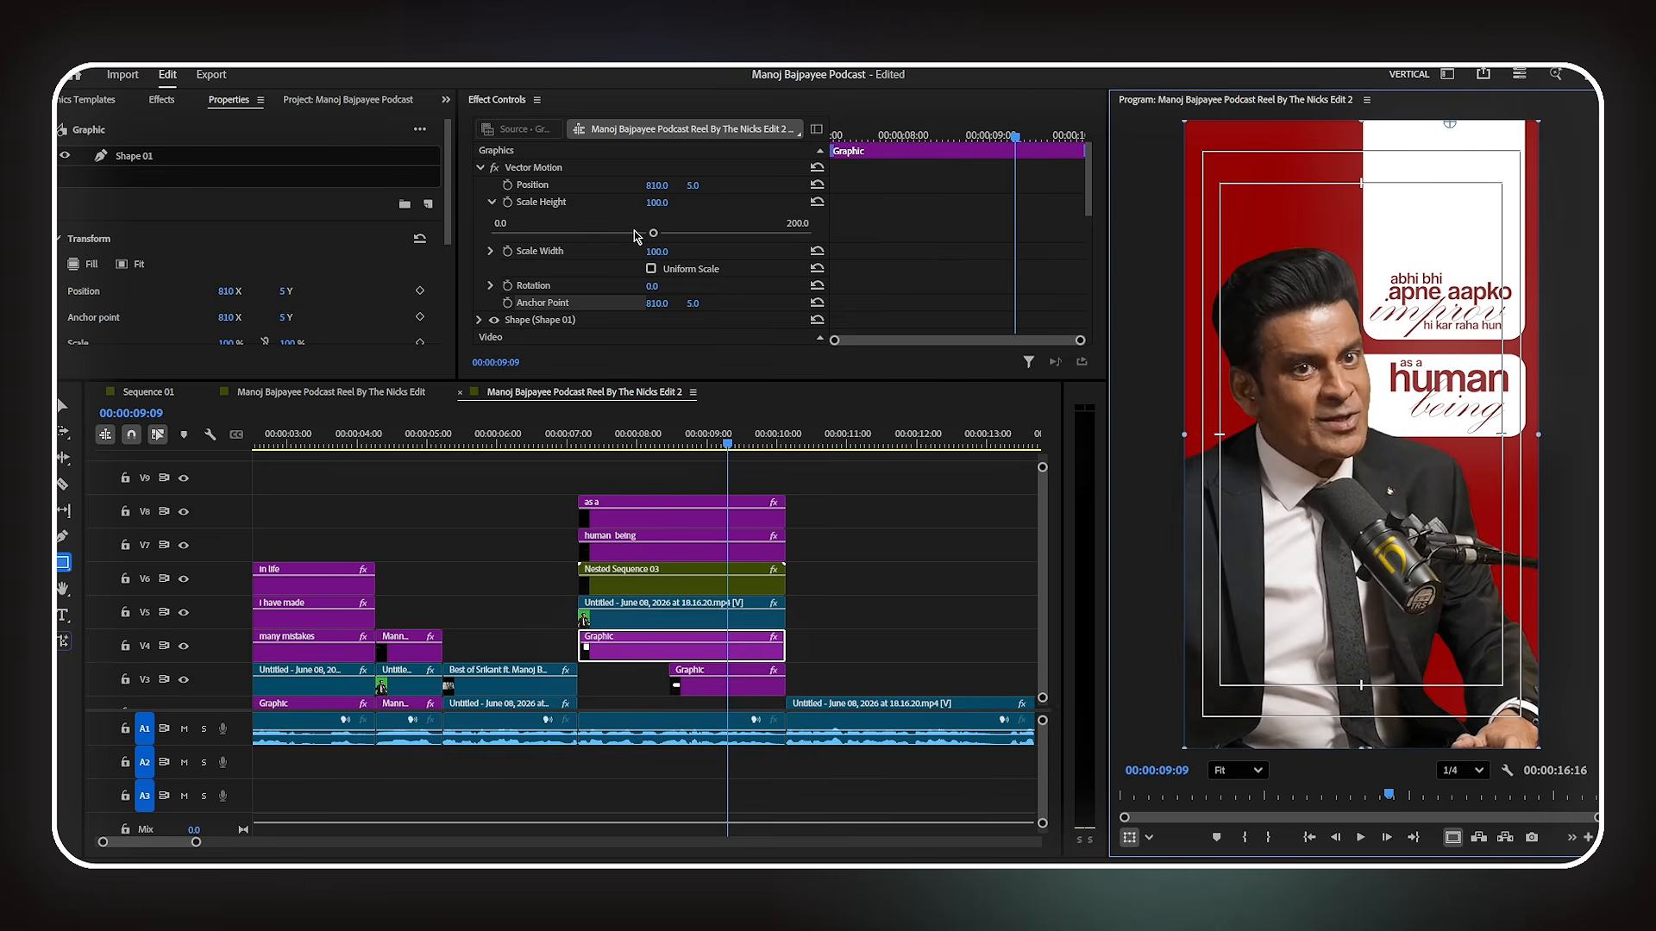
- Keyframe the V4 rectangle's Scale Height from 0 at its start to 100 at 00:00:09:09, ease the end keyframe, and preview it
left_click_drag(661, 228, 496, 233)
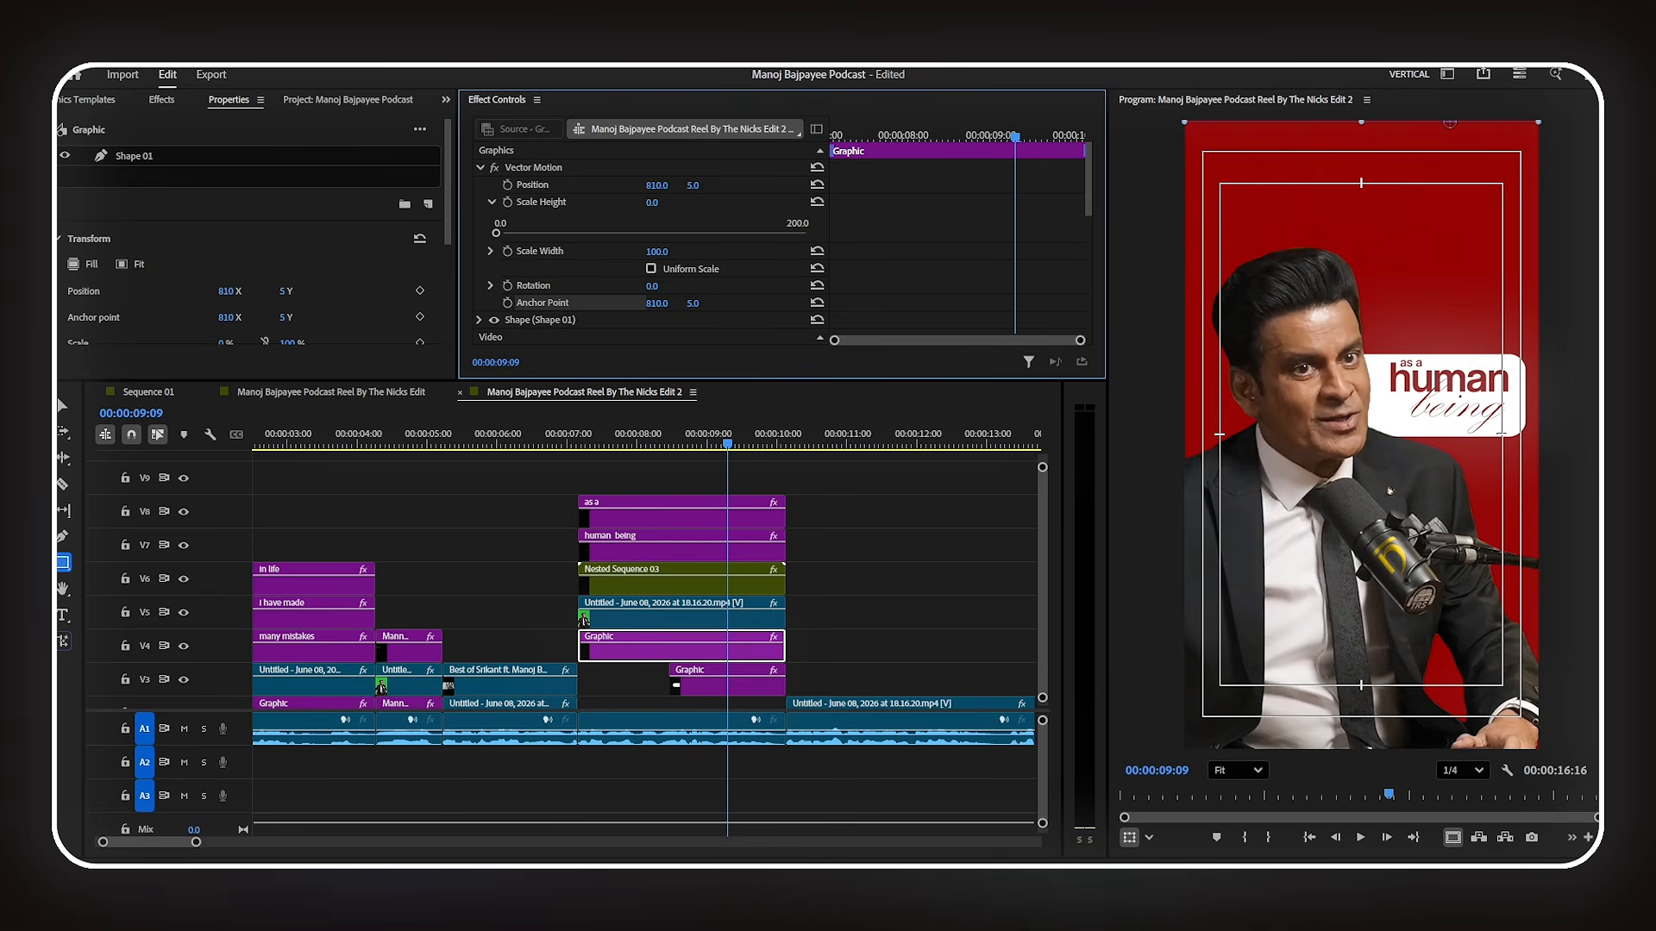
left_click(507, 201)
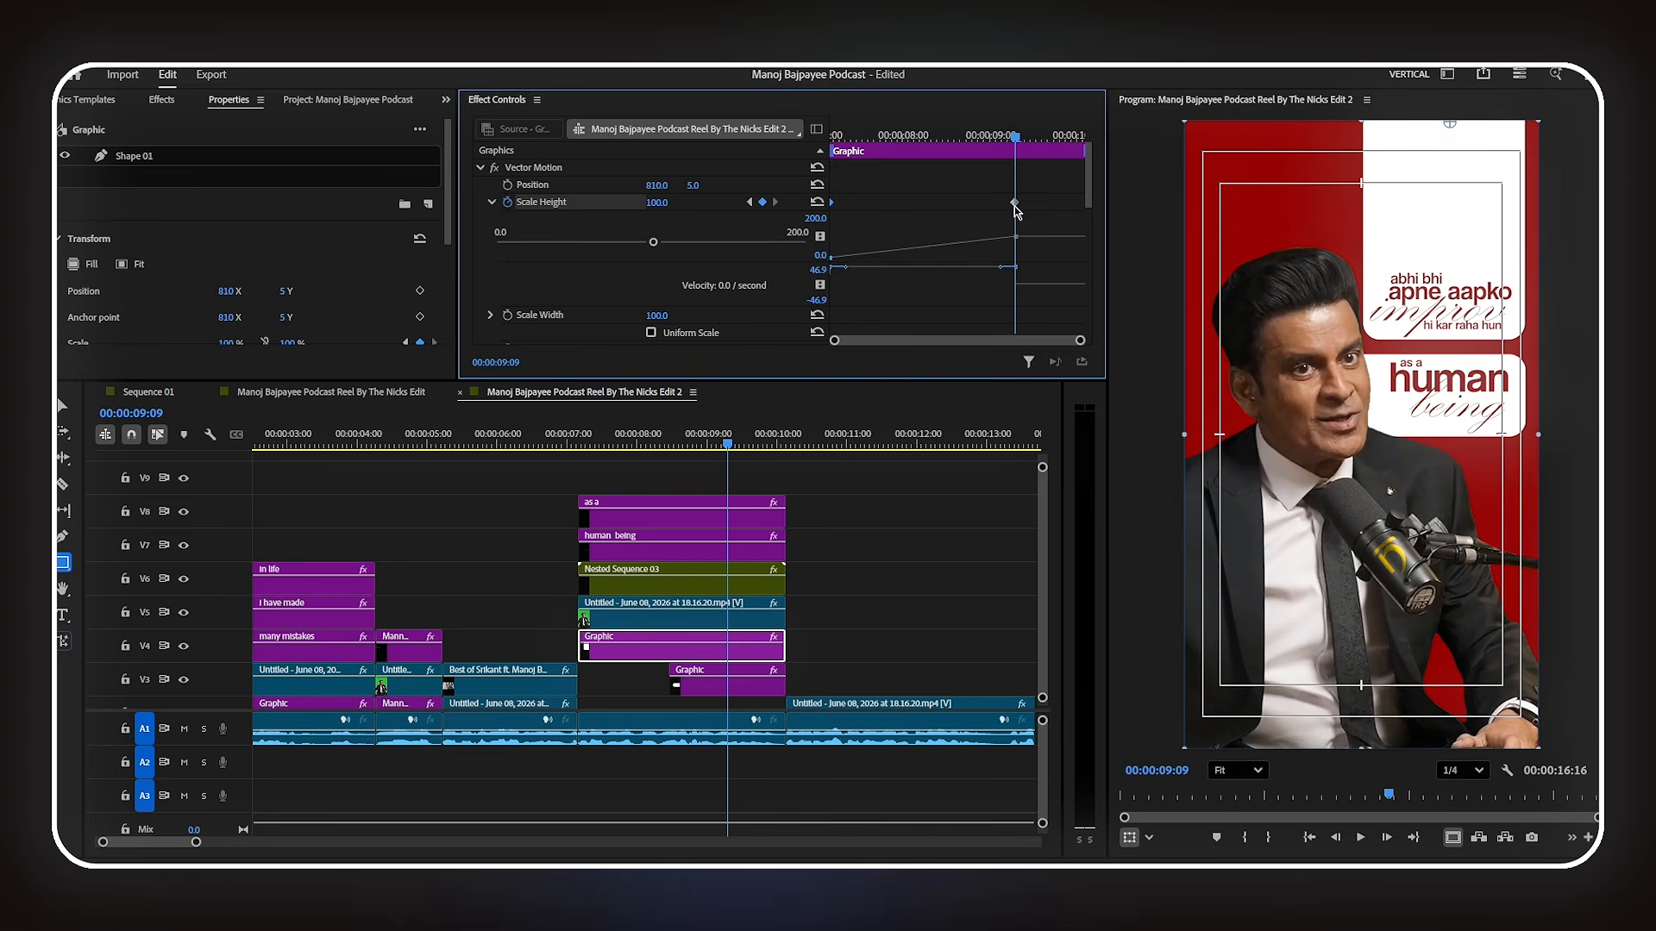
right_click(1013, 202)
left_click(1044, 414)
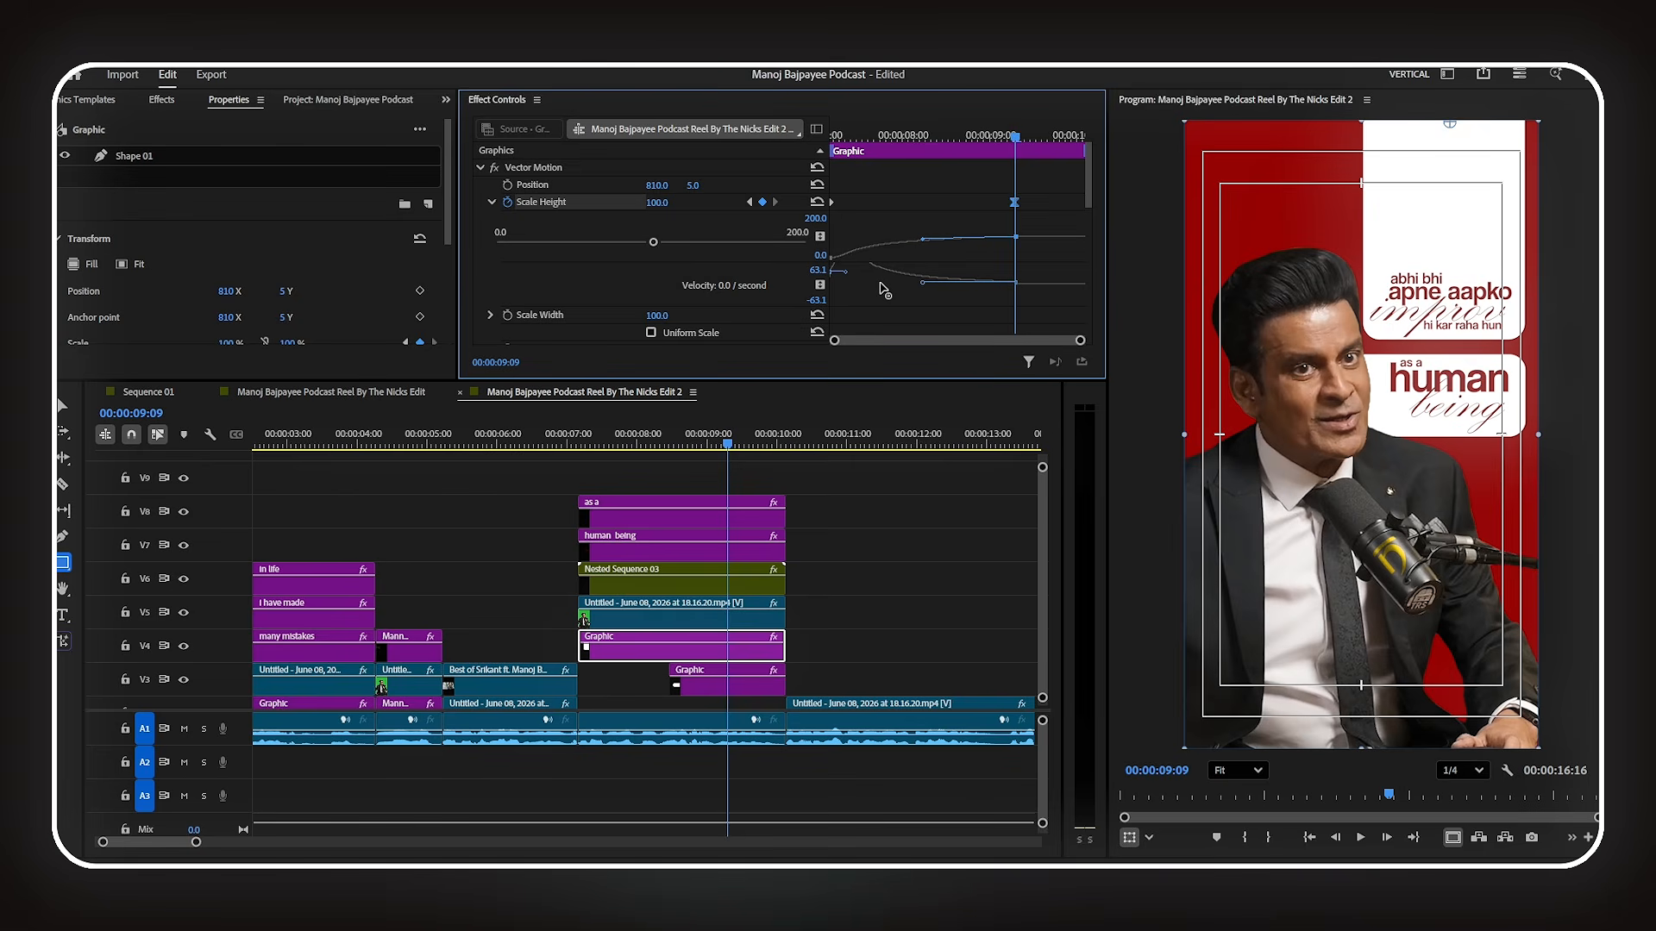
left_click_drag(611, 445, 579, 445)
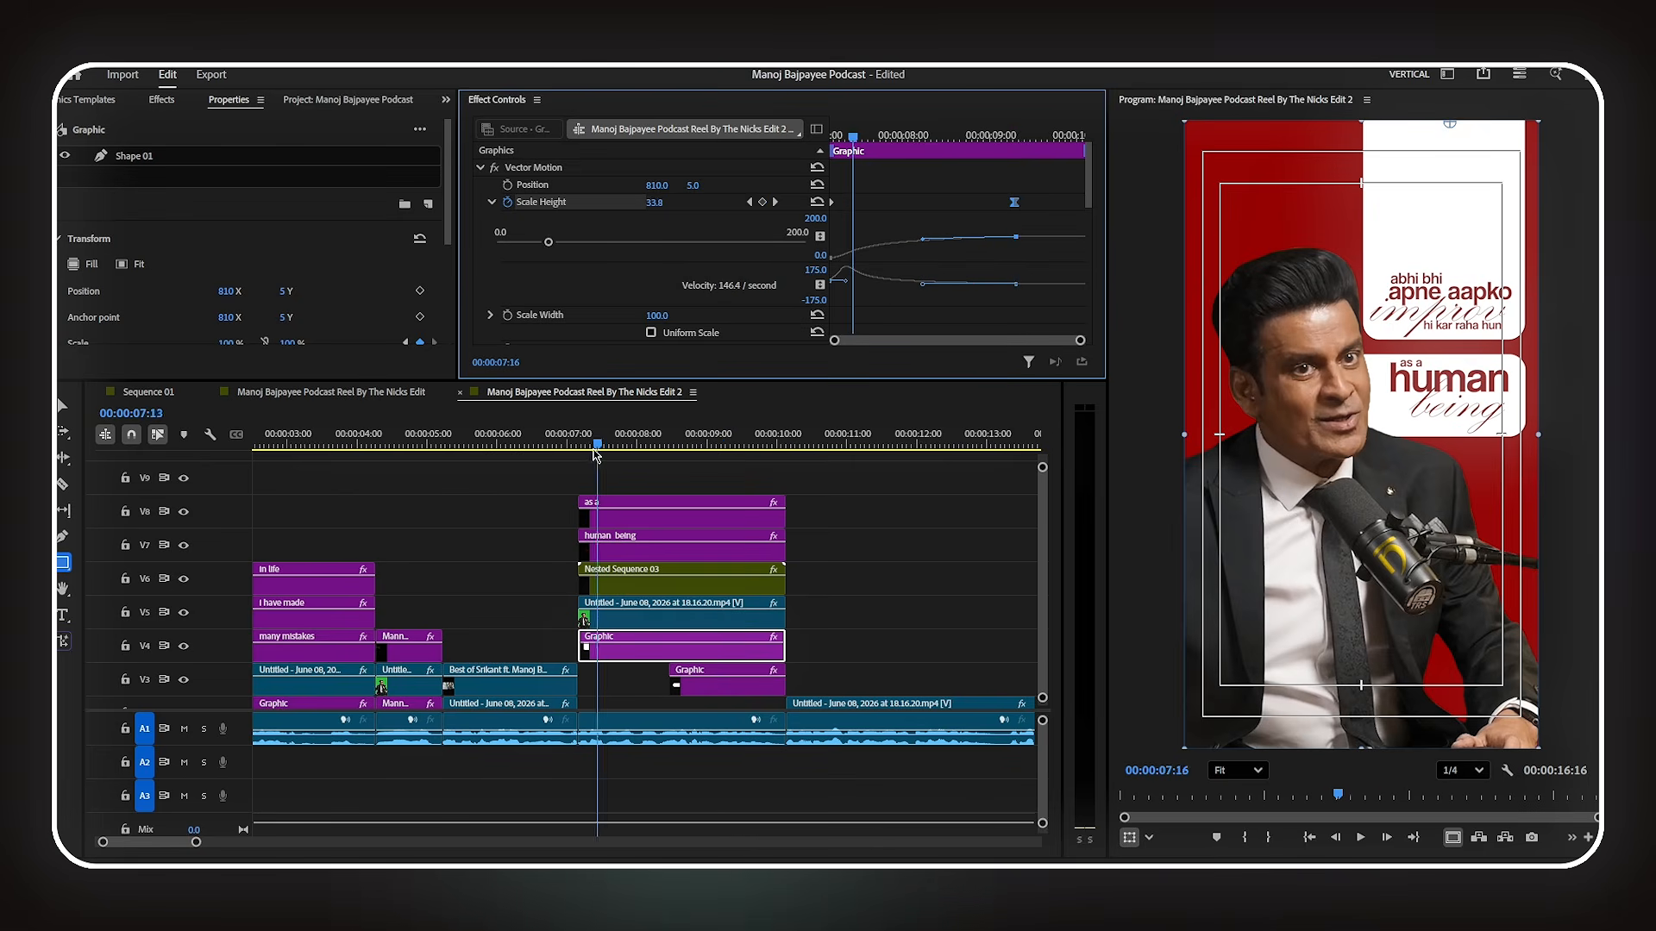
key("space")
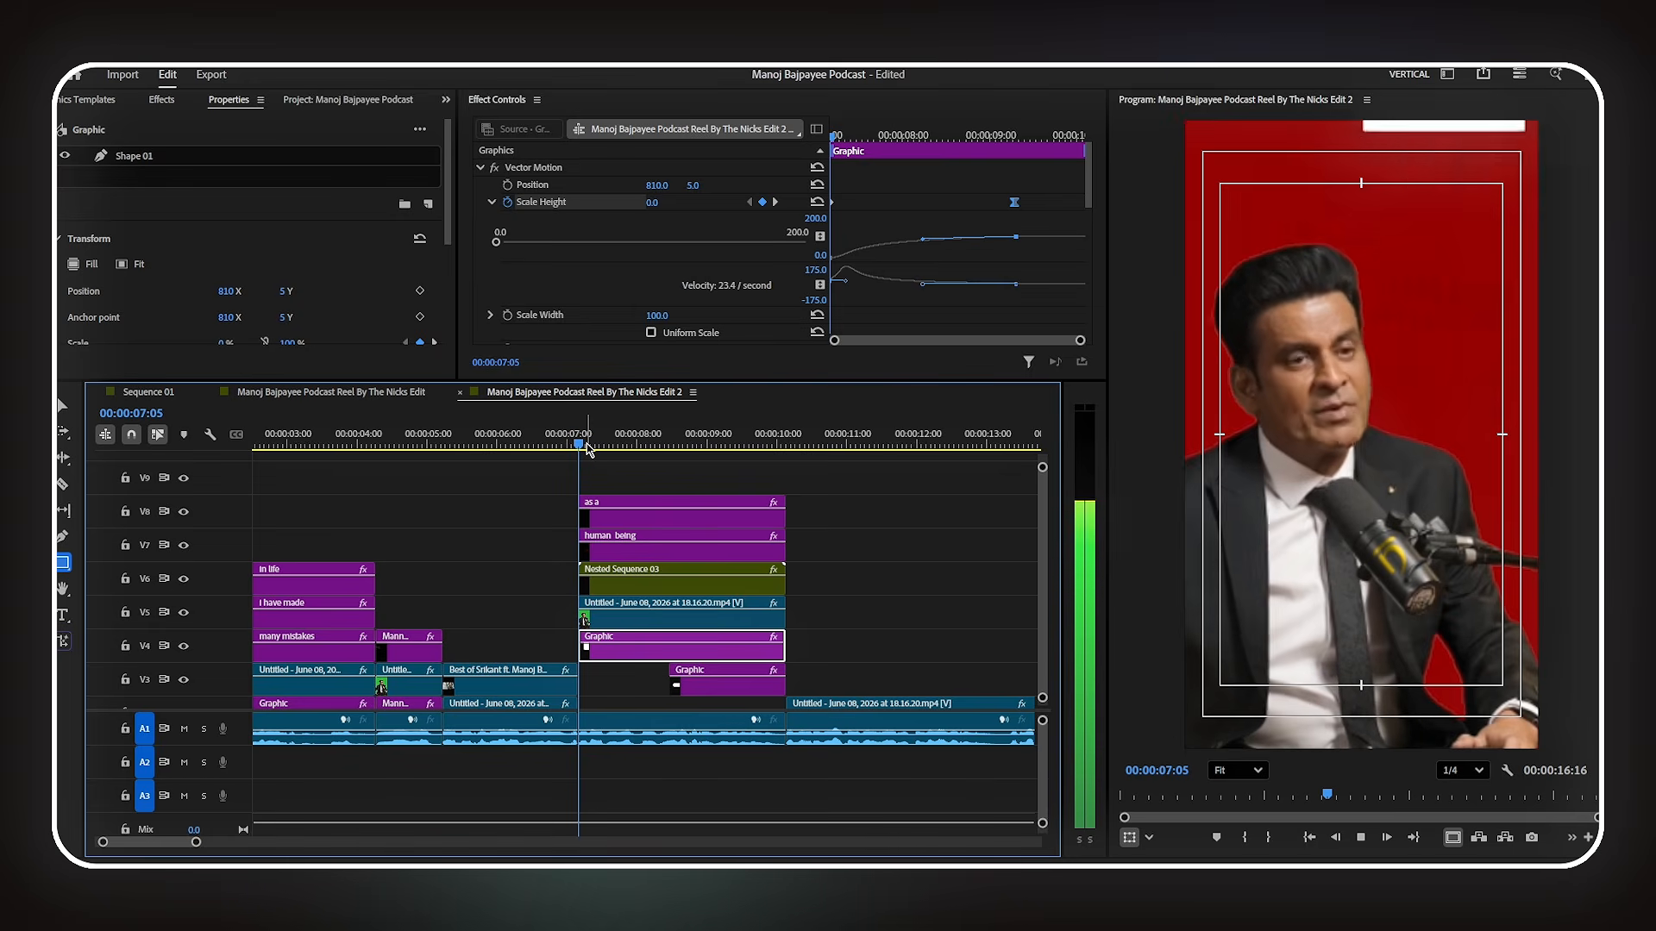
key("space")
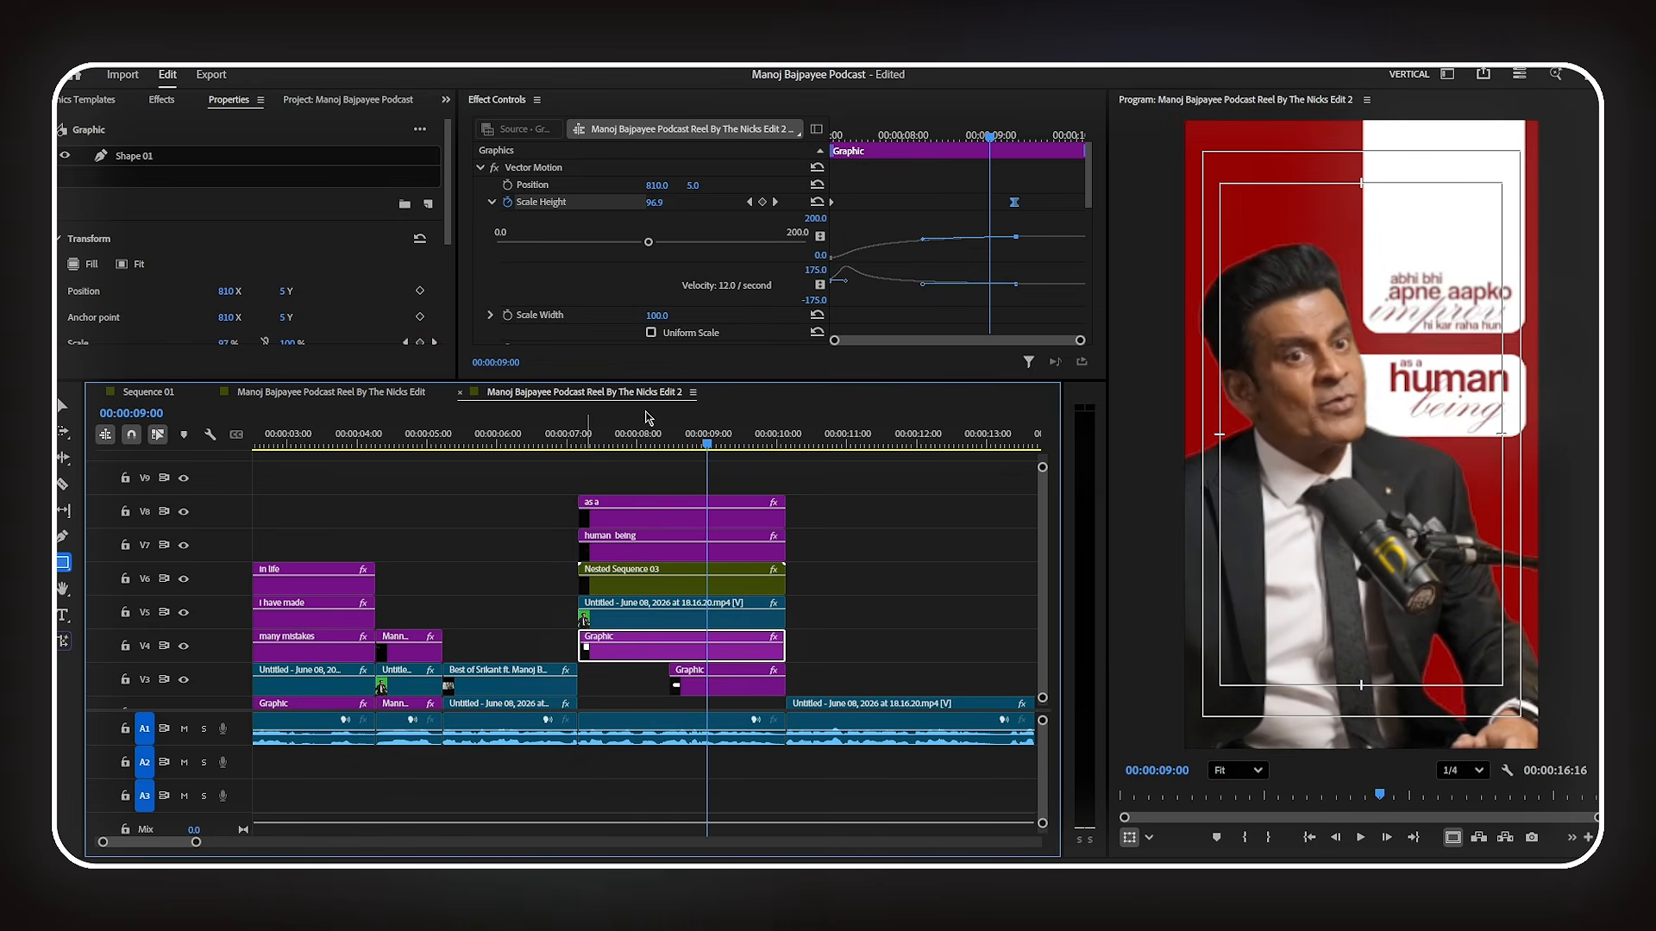
- Move the V4 rectangle's end Scale Height keyframe to about 00:00:08:18 and replay the animation from the segment's start
left_click_drag(1013, 204, 953, 204)
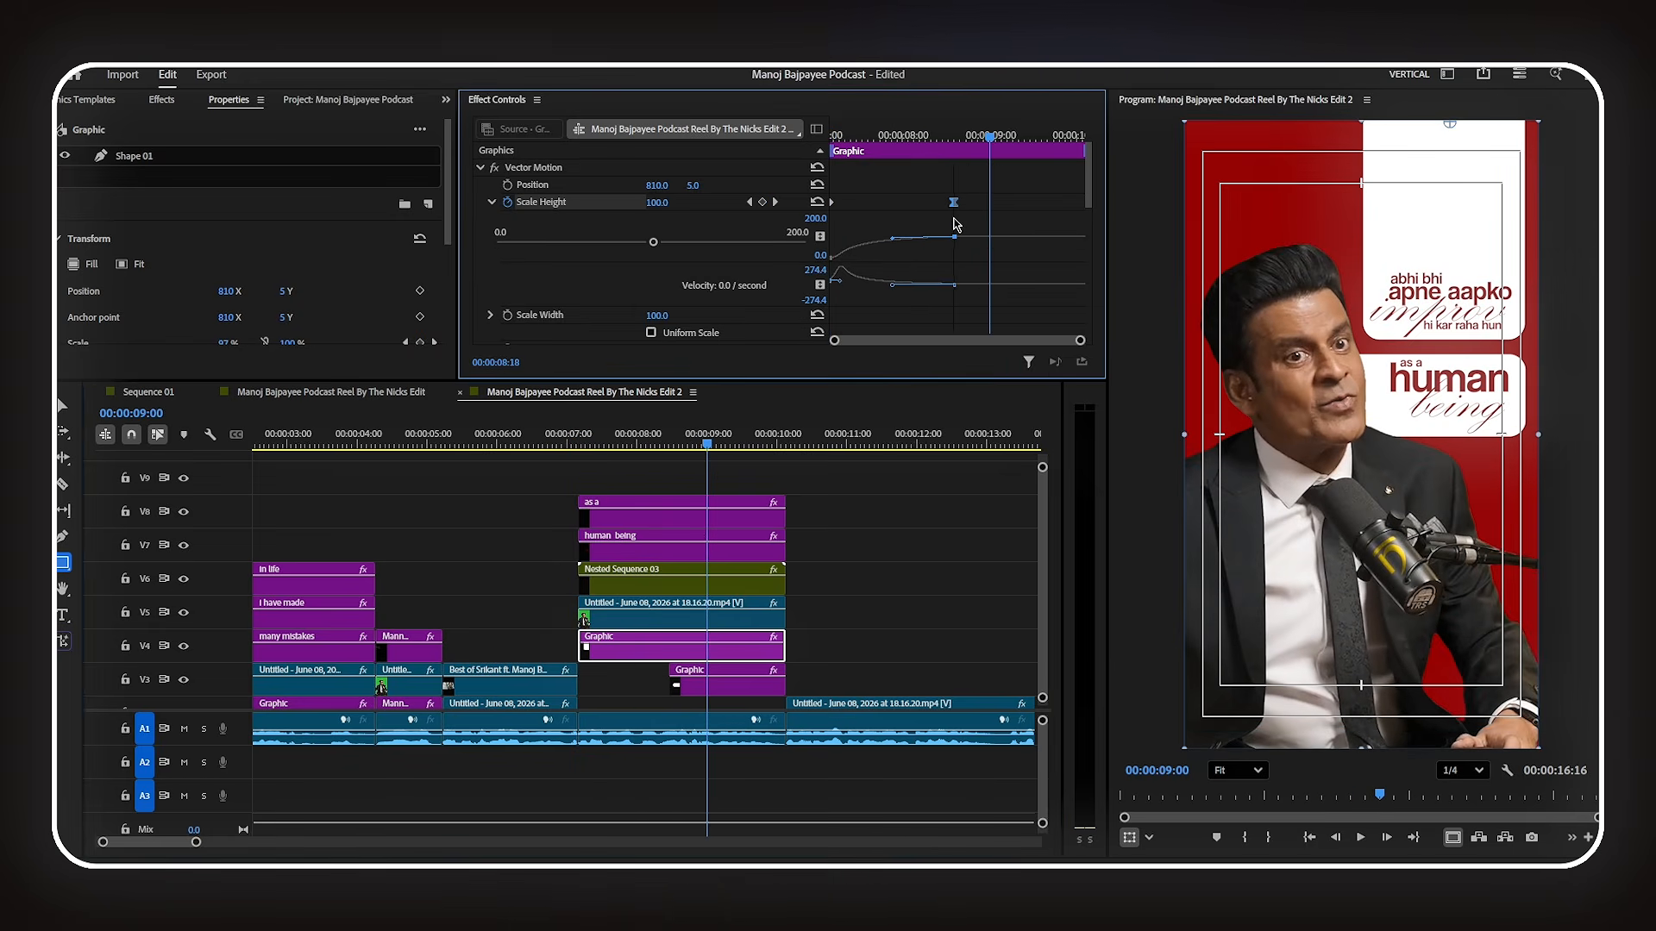
left_click(580, 445)
key("space")
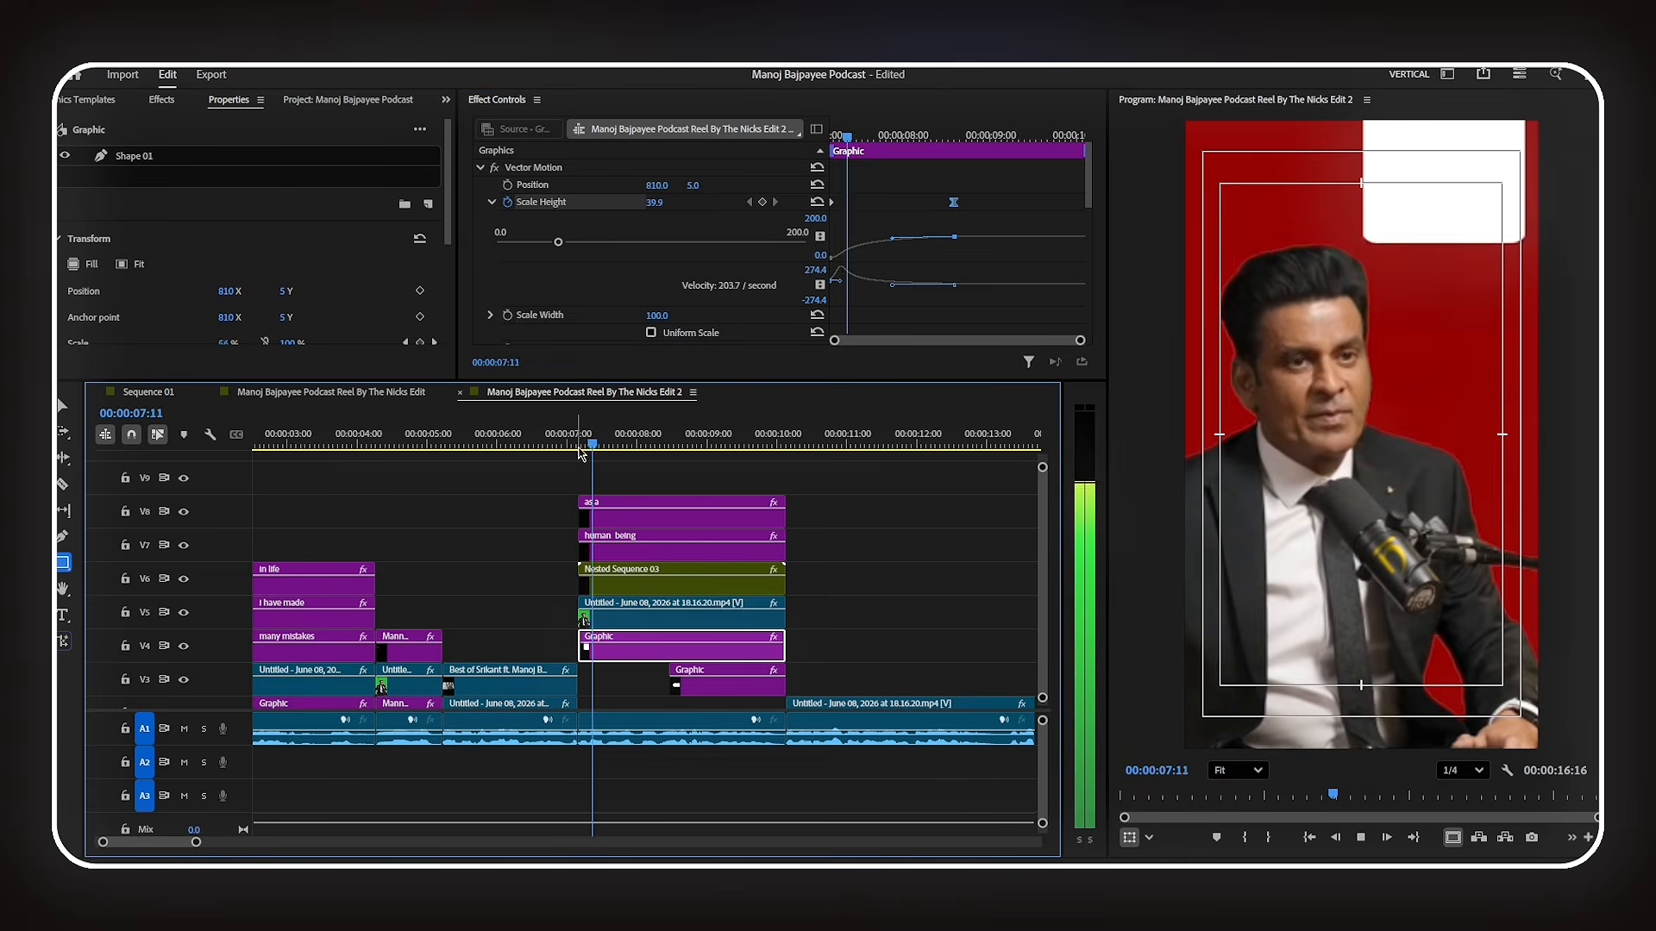
- Shorten the V3 rectangle to start at about 00:00:09:02 and move its anchor point to its left edge at 503.5, 272
key("space")
left_click(708, 695)
left_click_drag(709, 695, 785, 681)
left_click(556, 276)
left_click_drag(1347, 619, 1342, 403)
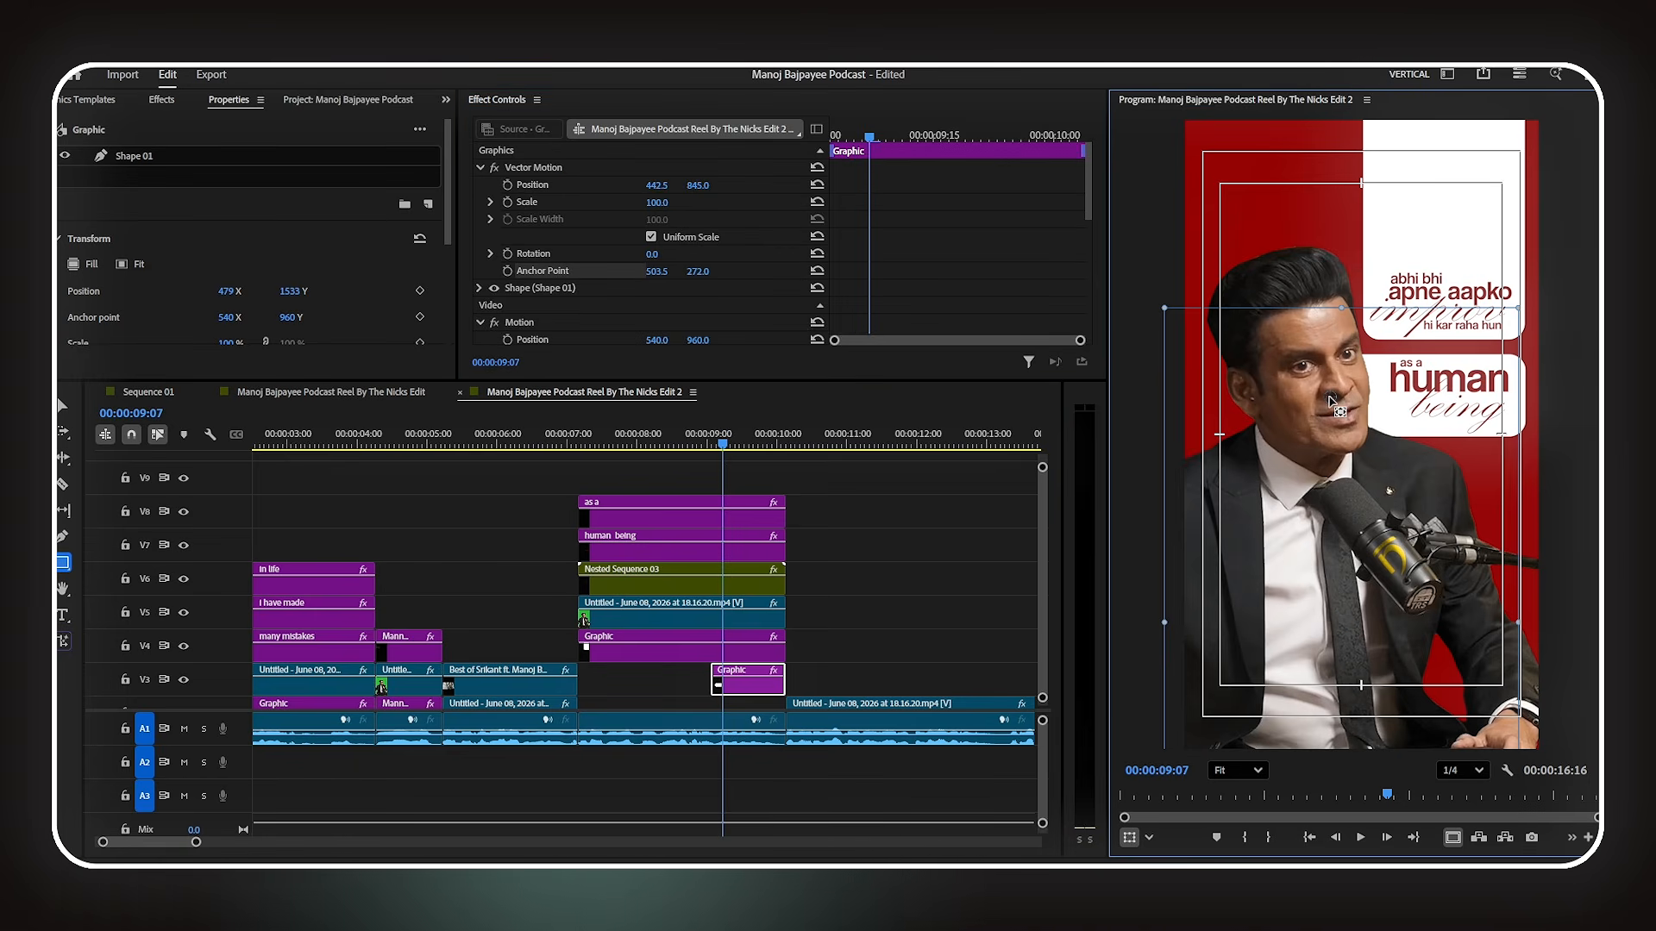
- Turn off uniform scaling for the V3 rectangle and keyframe its Scale Width from its start up to 100 at 00:00:09:07, easing the end keyframe
left_click(491, 202)
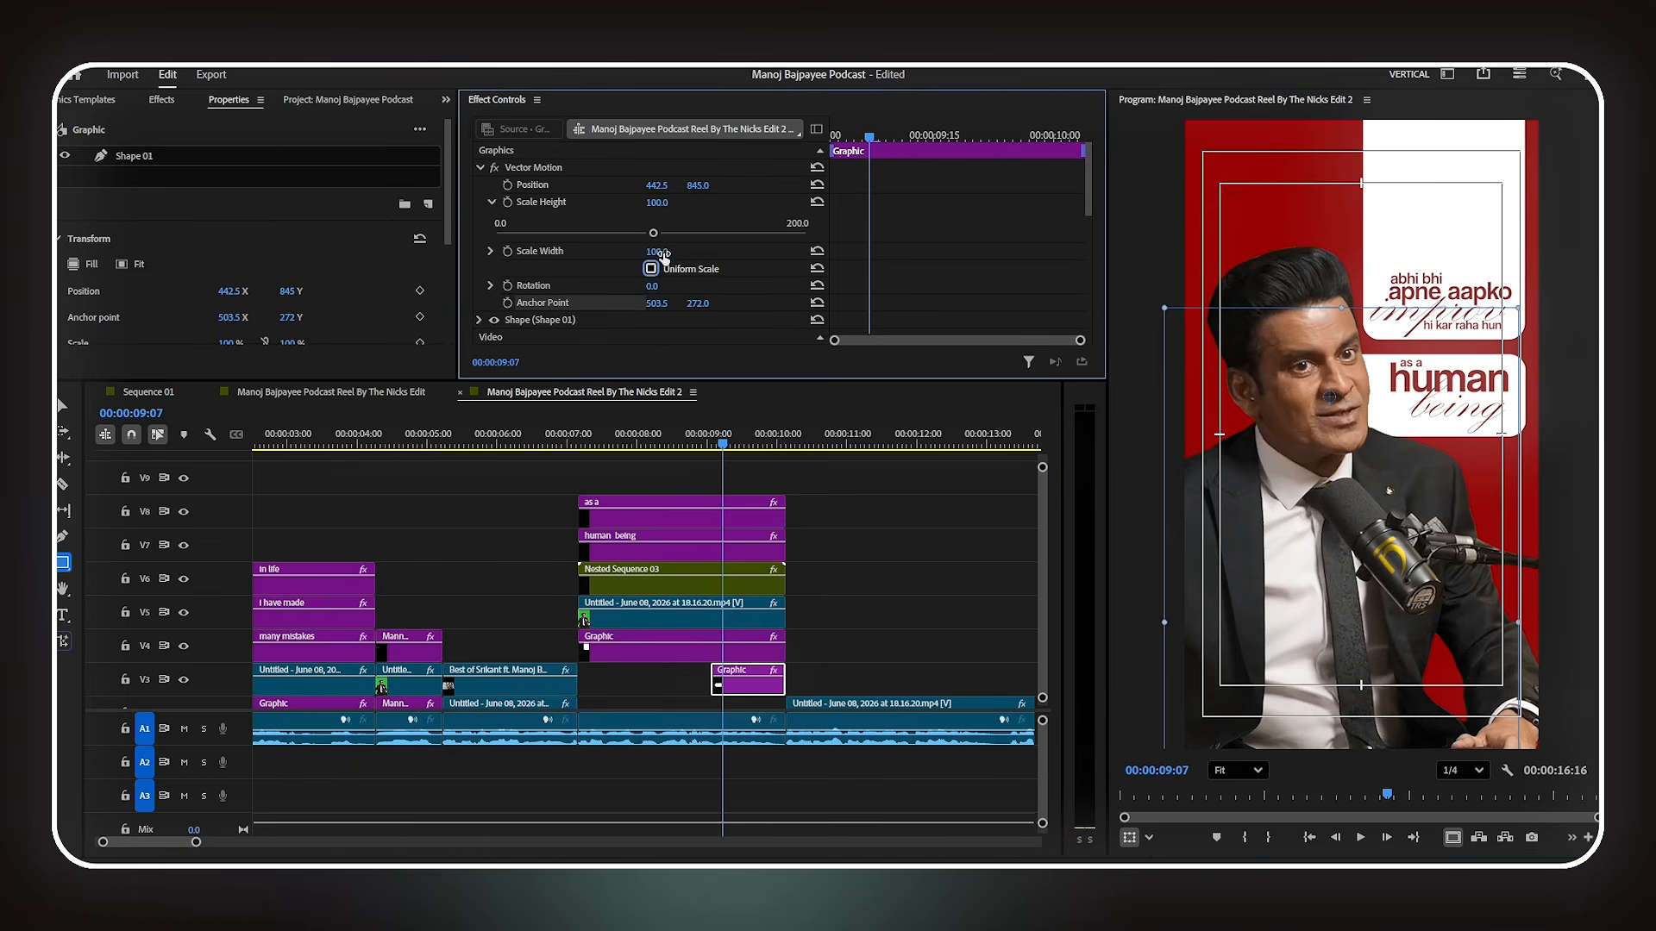
left_click_drag(654, 252, 634, 252)
left_click(507, 251)
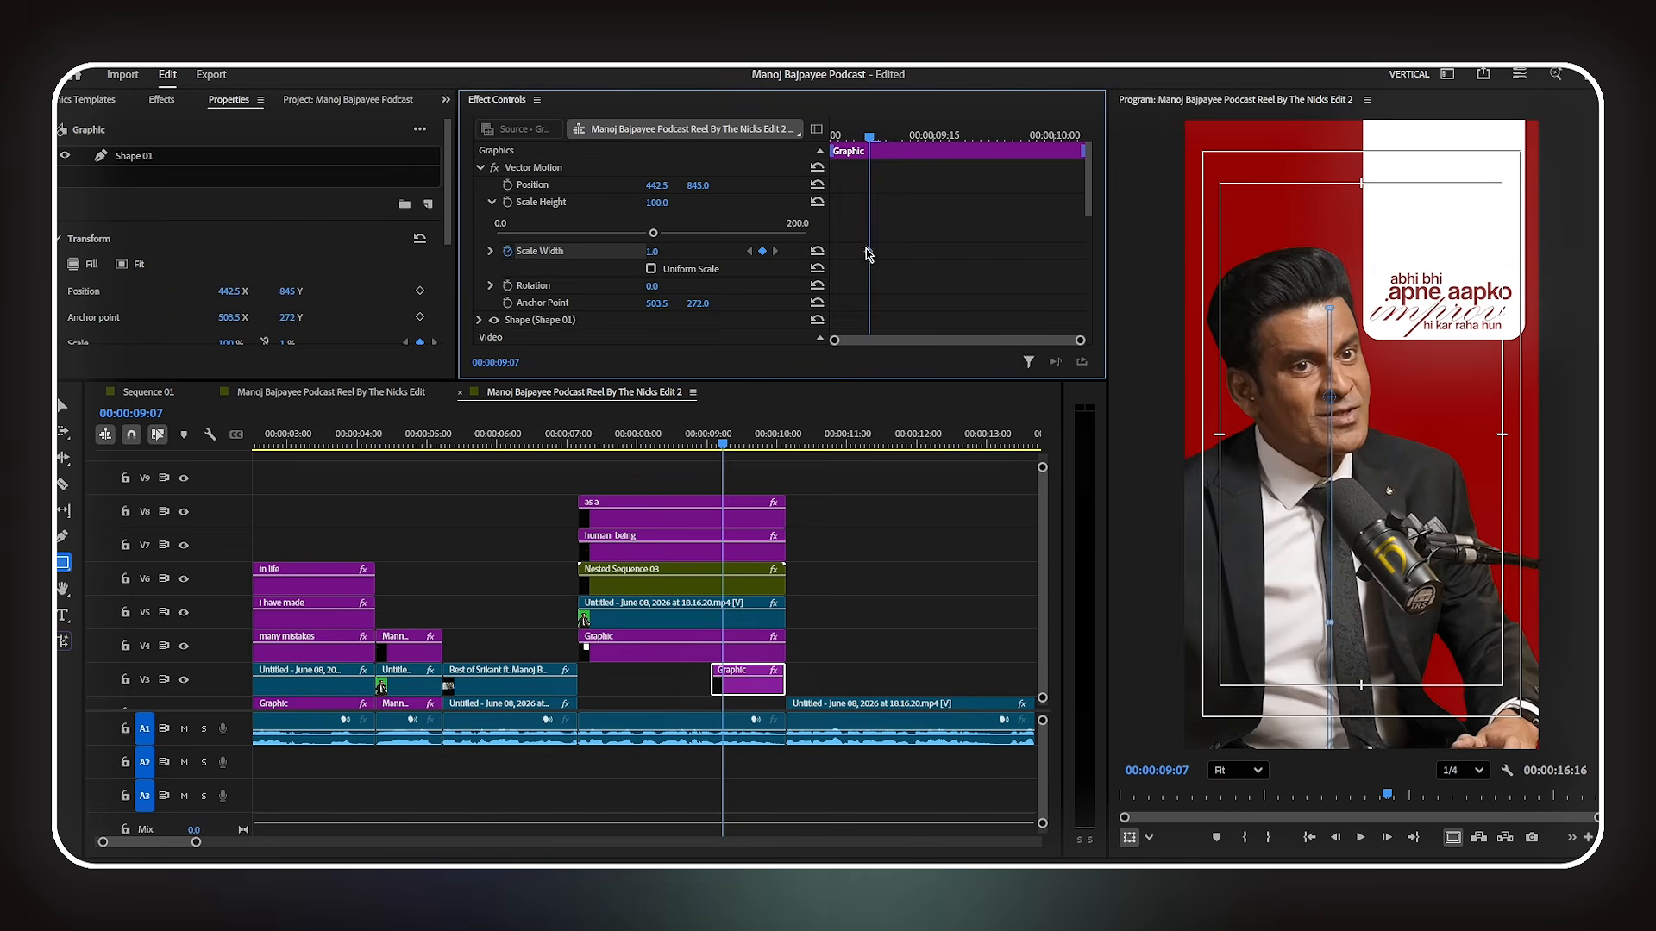
left_click(817, 251)
right_click(868, 251)
left_click(901, 347)
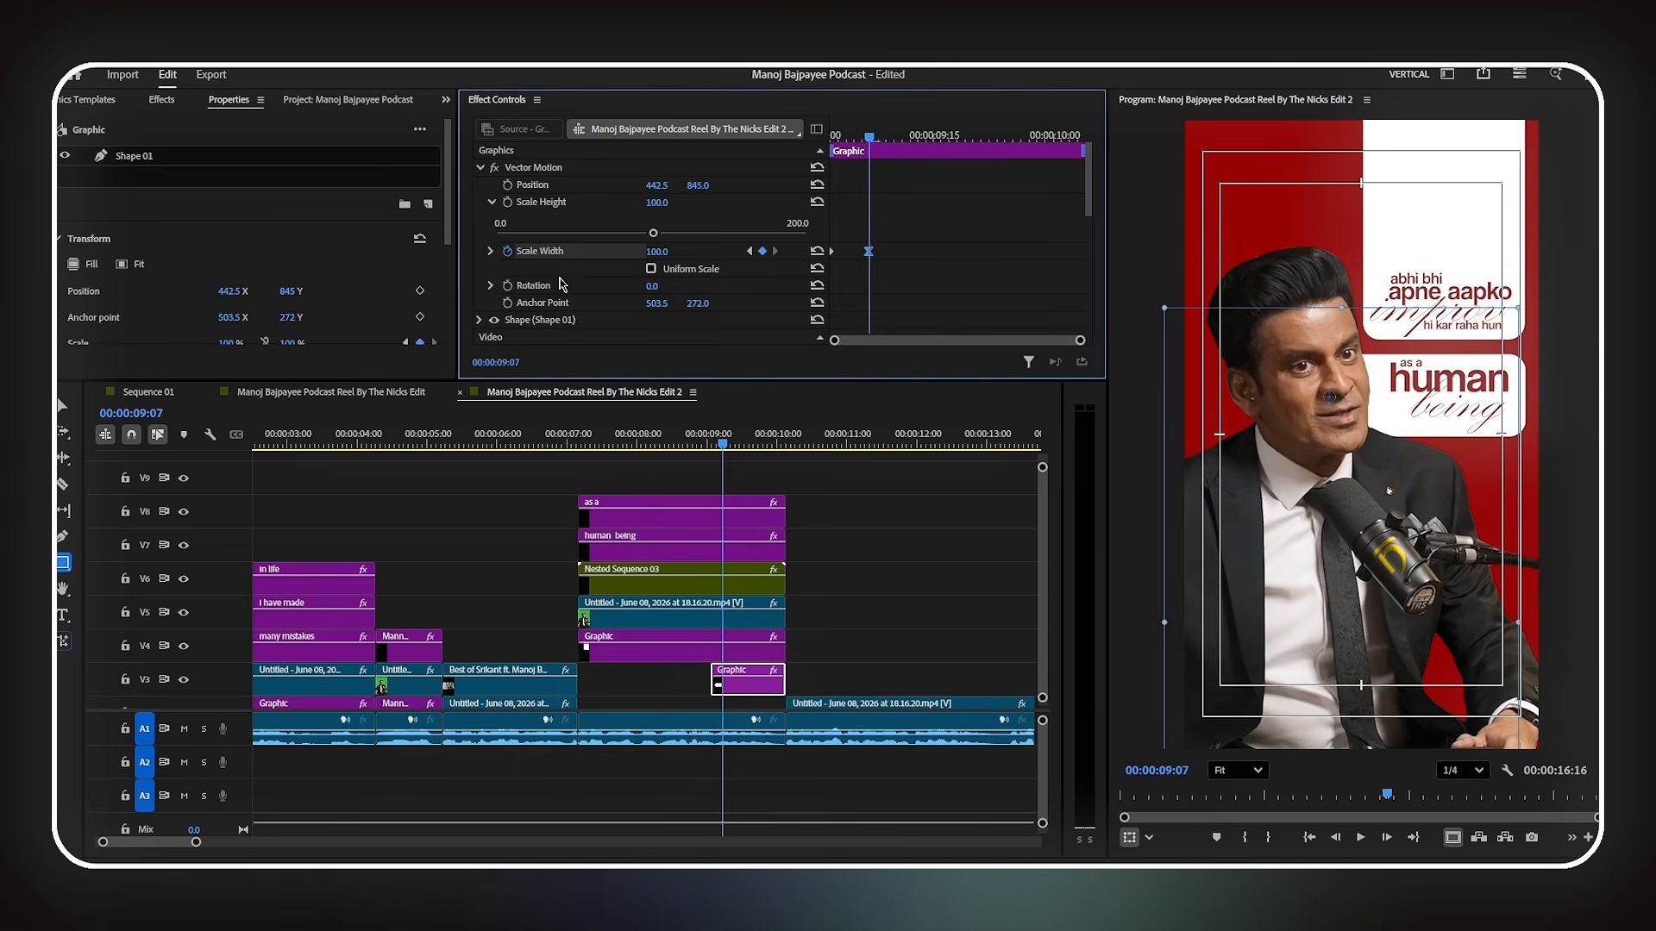
- Extend the V3 rectangle's Scale Width animation to about 00:00:09:20 with a fast-start velocity curve and preview the segment
left_click(491, 251)
scroll(897, 299, "down", 1)
left_click(556, 443)
key("space")
key("space")
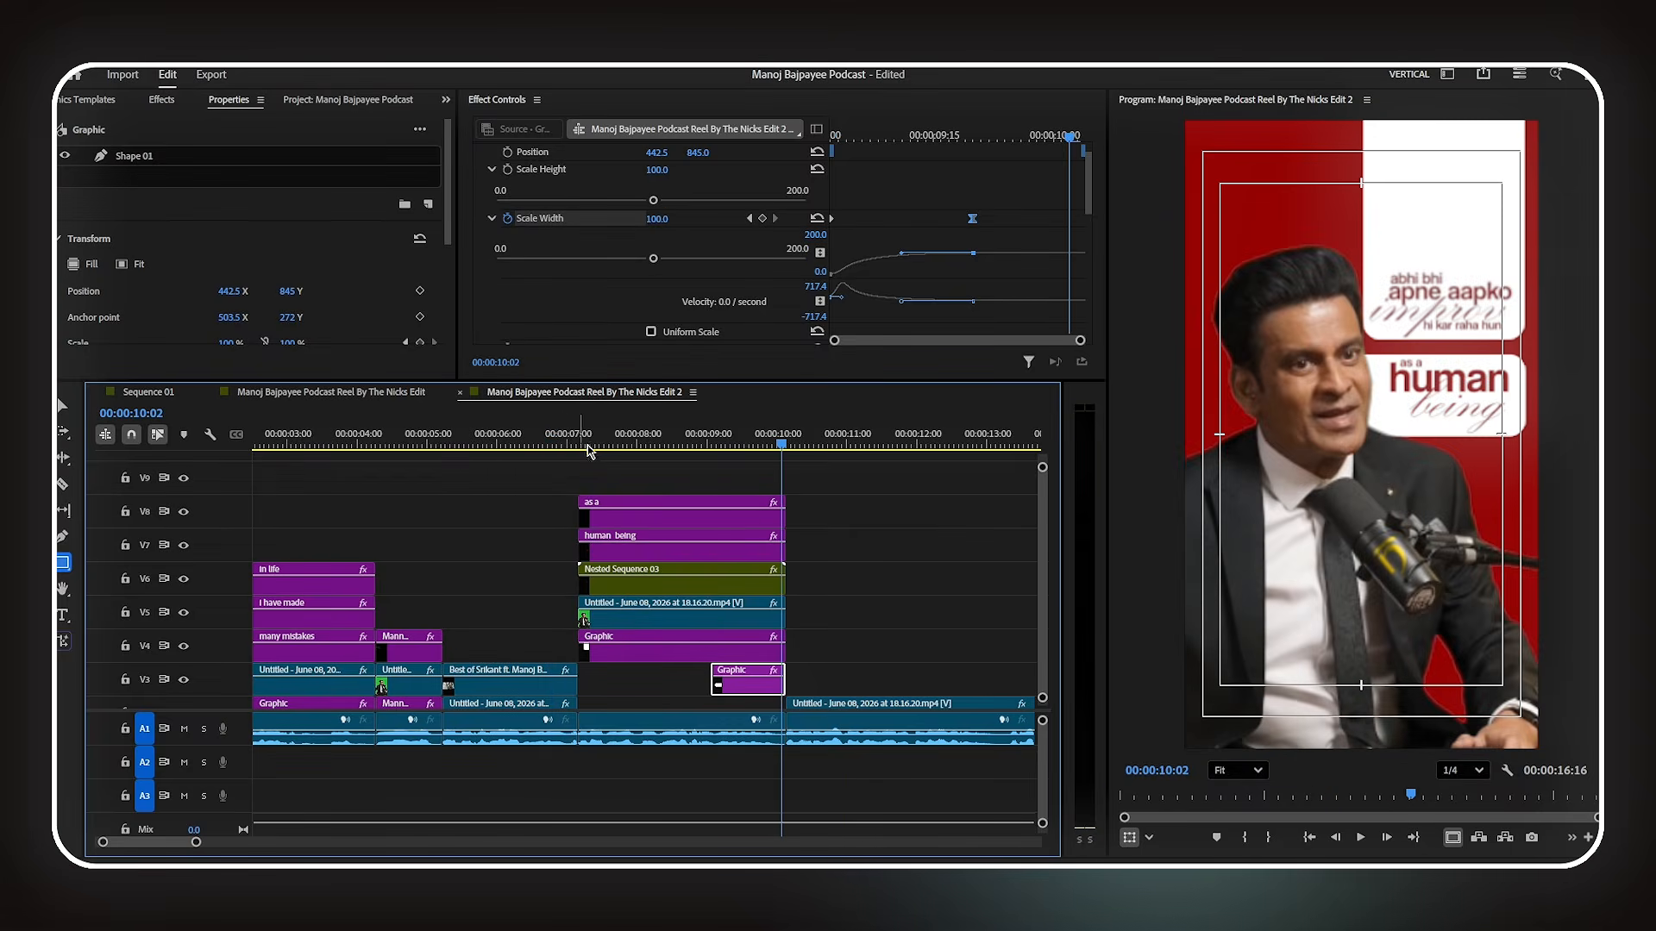
- Move the V4 rectangle's end Scale Height keyframe to about 00:00:08:10 and replay the caption box animation
left_click(645, 646)
left_click_drag(954, 202, 931, 203)
left_click(593, 445)
key("space")
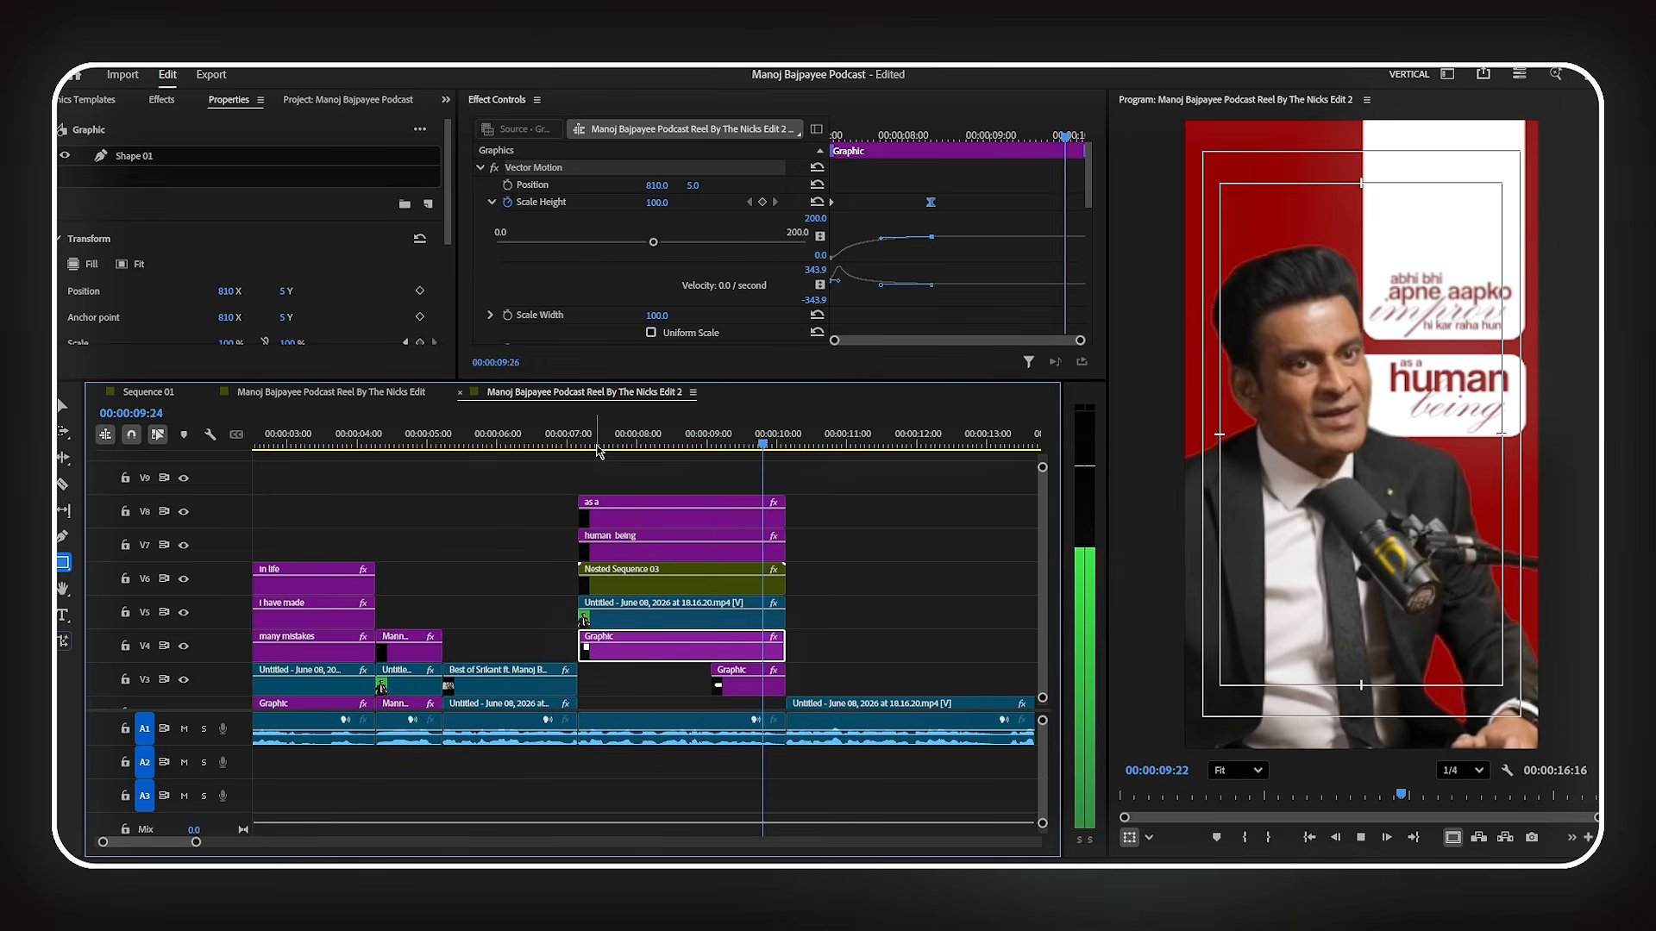
key("space")
- Play the remaining speaker footage and cut the V2 clip at about 00:00:13:08
scroll(1020, 556, "down", 2)
scroll(1020, 556, "down", 2)
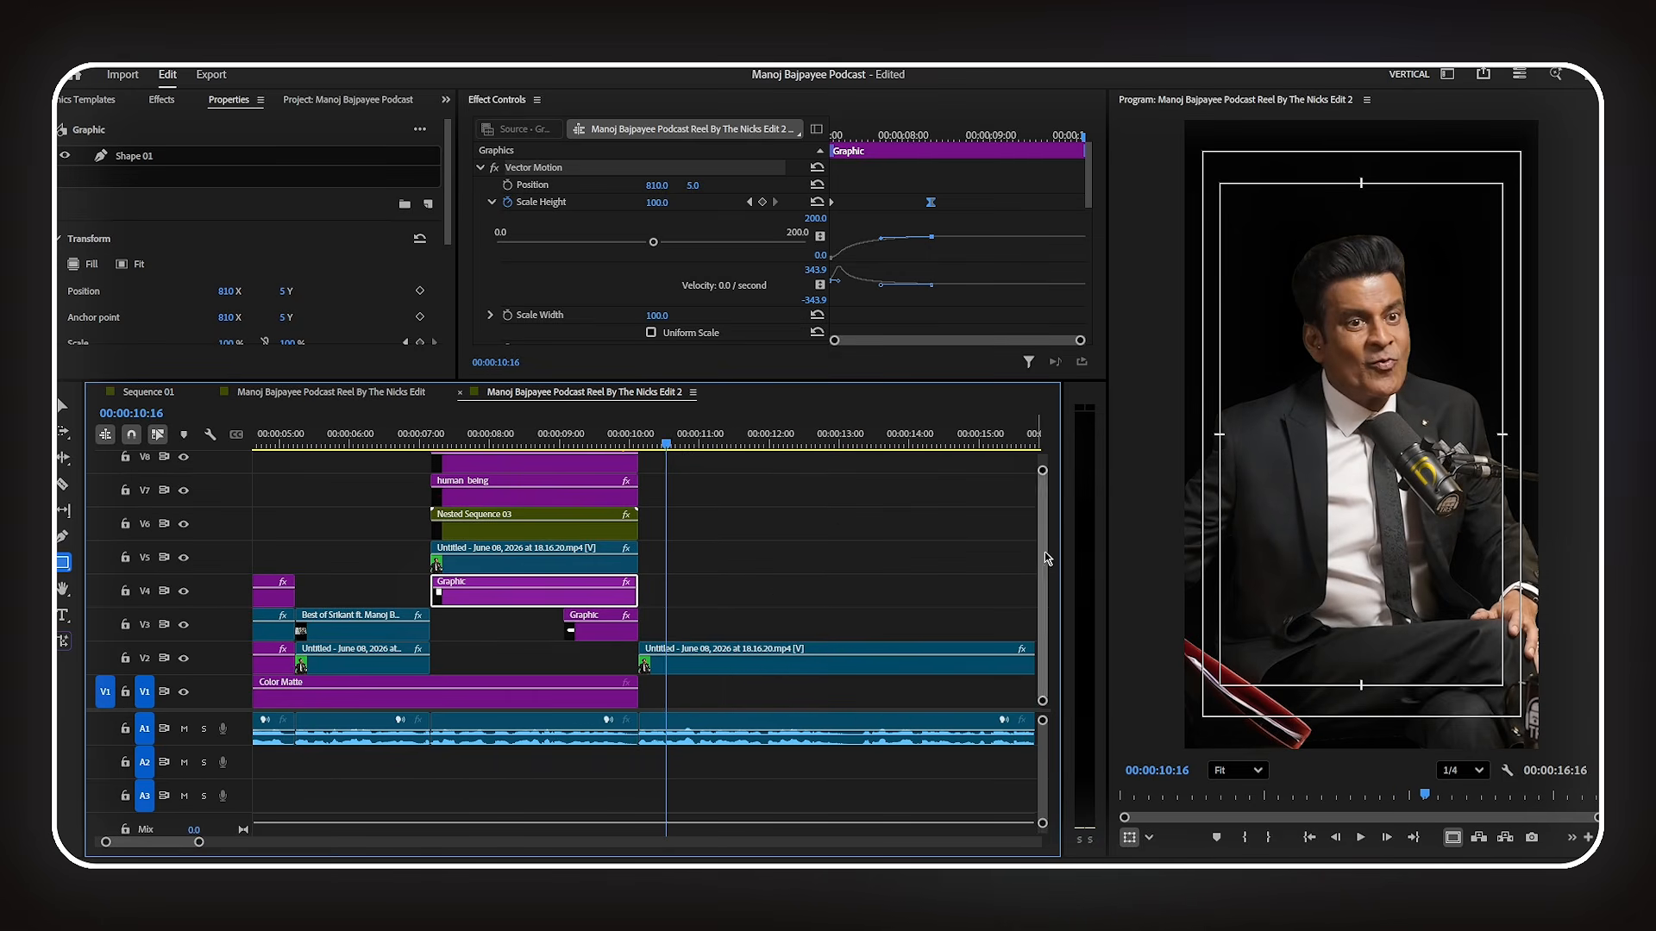
key("space")
key("space")
left_click_drag(925, 528, 889, 673)
key("ctrl+k")
left_click(875, 631)
- Copy the white Color Matte to V1 beneath the new speaker segment, ending at its cut, and show the frame at 00:00:11:24
scroll(875, 631, "down", 2)
scroll(875, 630, "down", 1)
left_click_drag(380, 695, 795, 699)
scroll(810, 604, "up", 3)
left_click(828, 443)
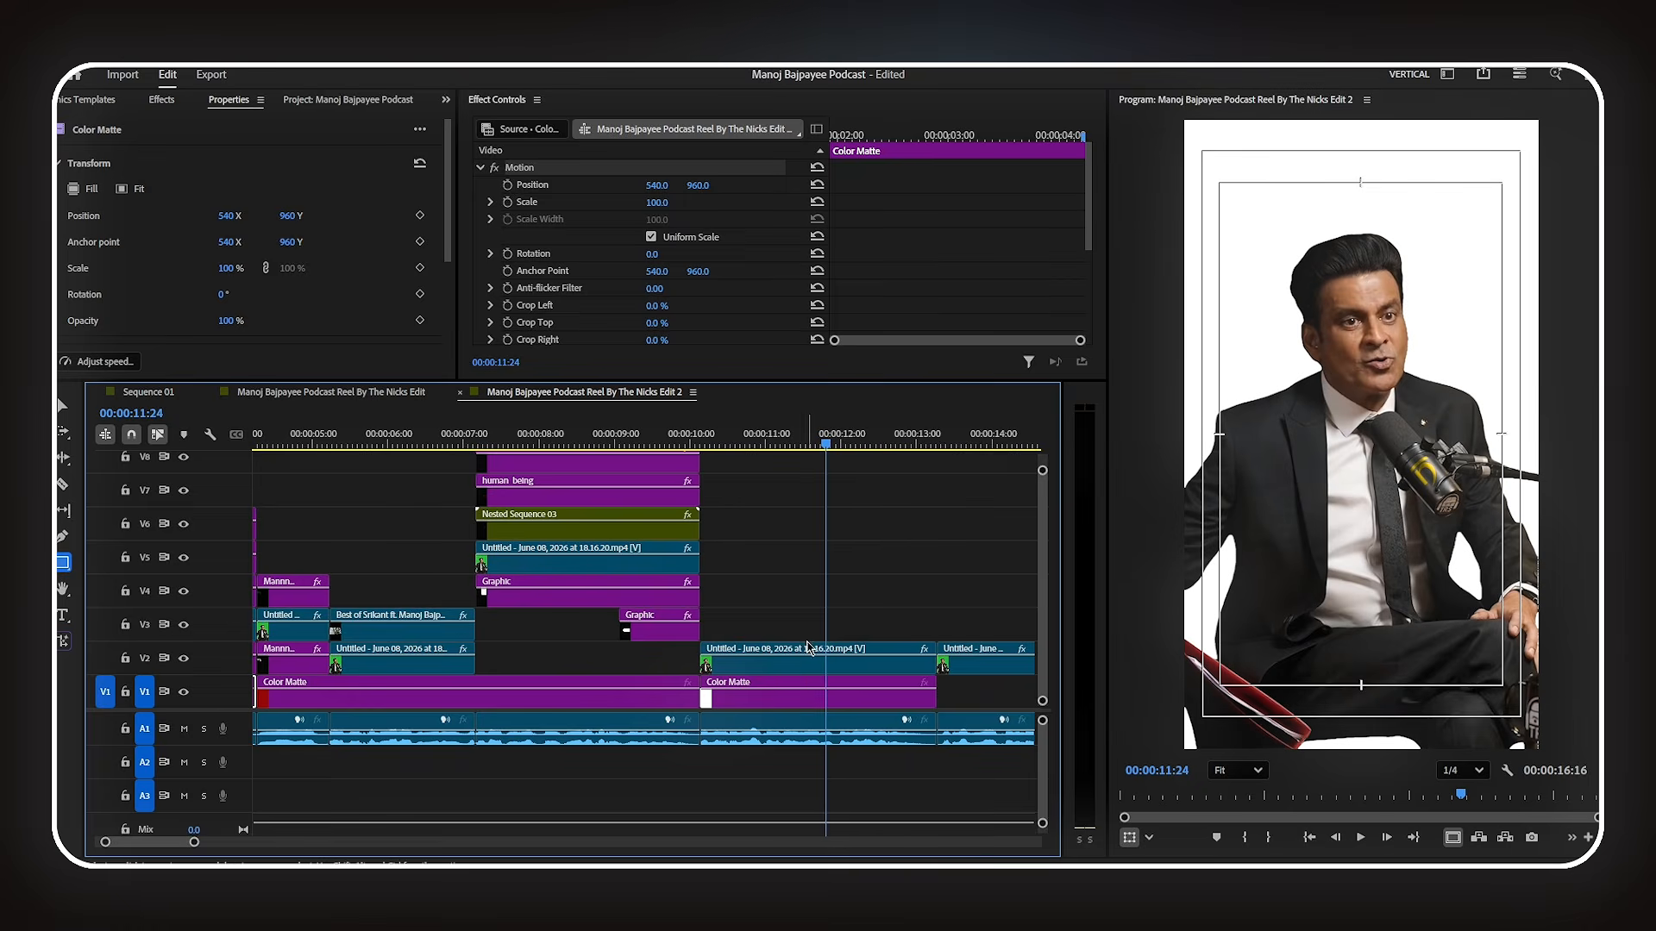
- Copy the opening speaker clip's motion, position 394, 1082 and scale 88, onto the segment over the new white matte
left_click(809, 655)
scroll(800, 647, "down", 2)
left_click(310, 628)
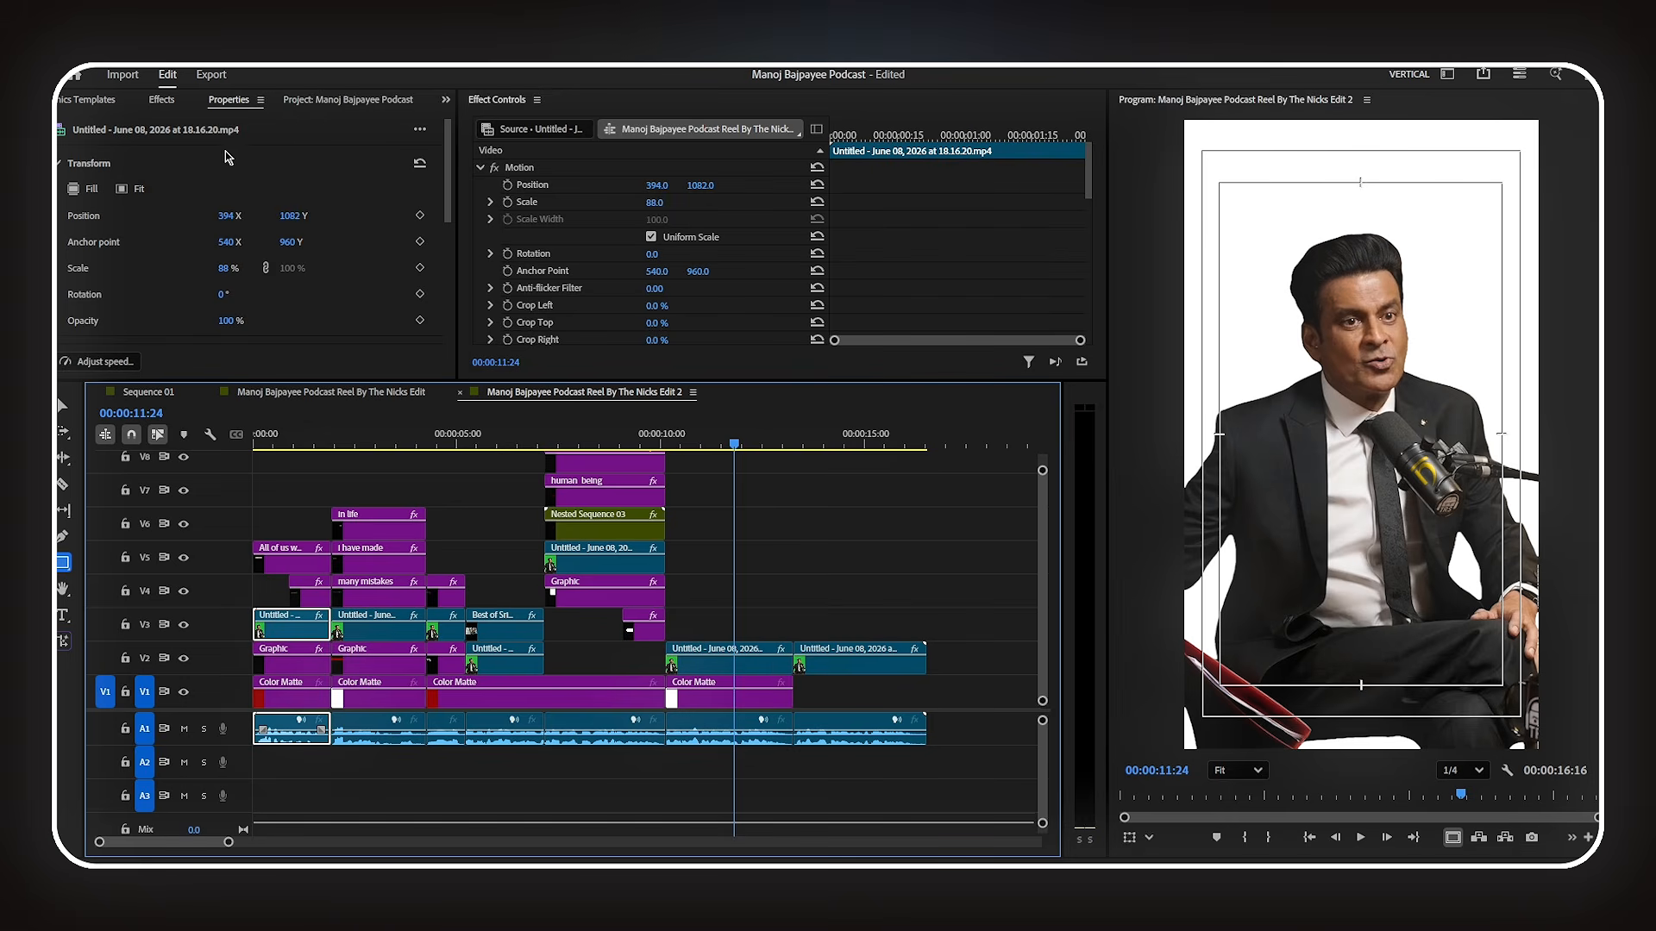
right_click(568, 175)
left_click(587, 243)
left_click(743, 673)
key("ctrl+v")
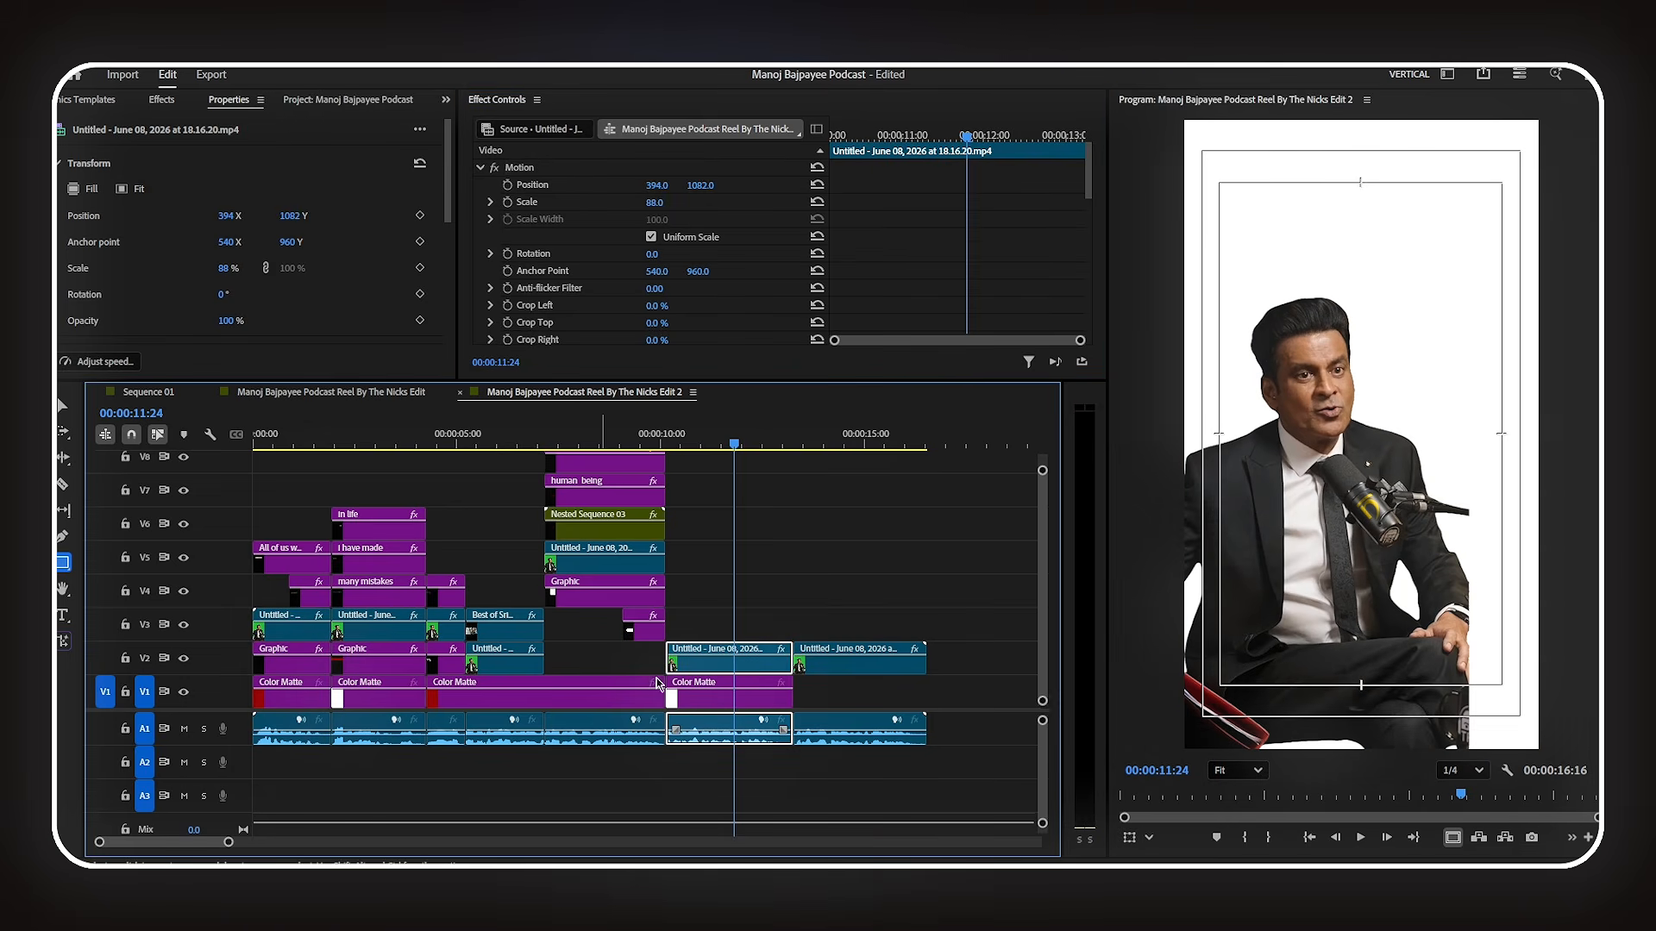
- Move the speaker segment up to V3 and copy the opening line graphic to V2 beneath it
left_click_drag(753, 674, 753, 633)
left_click_drag(292, 660, 792, 662)
left_click(732, 660)
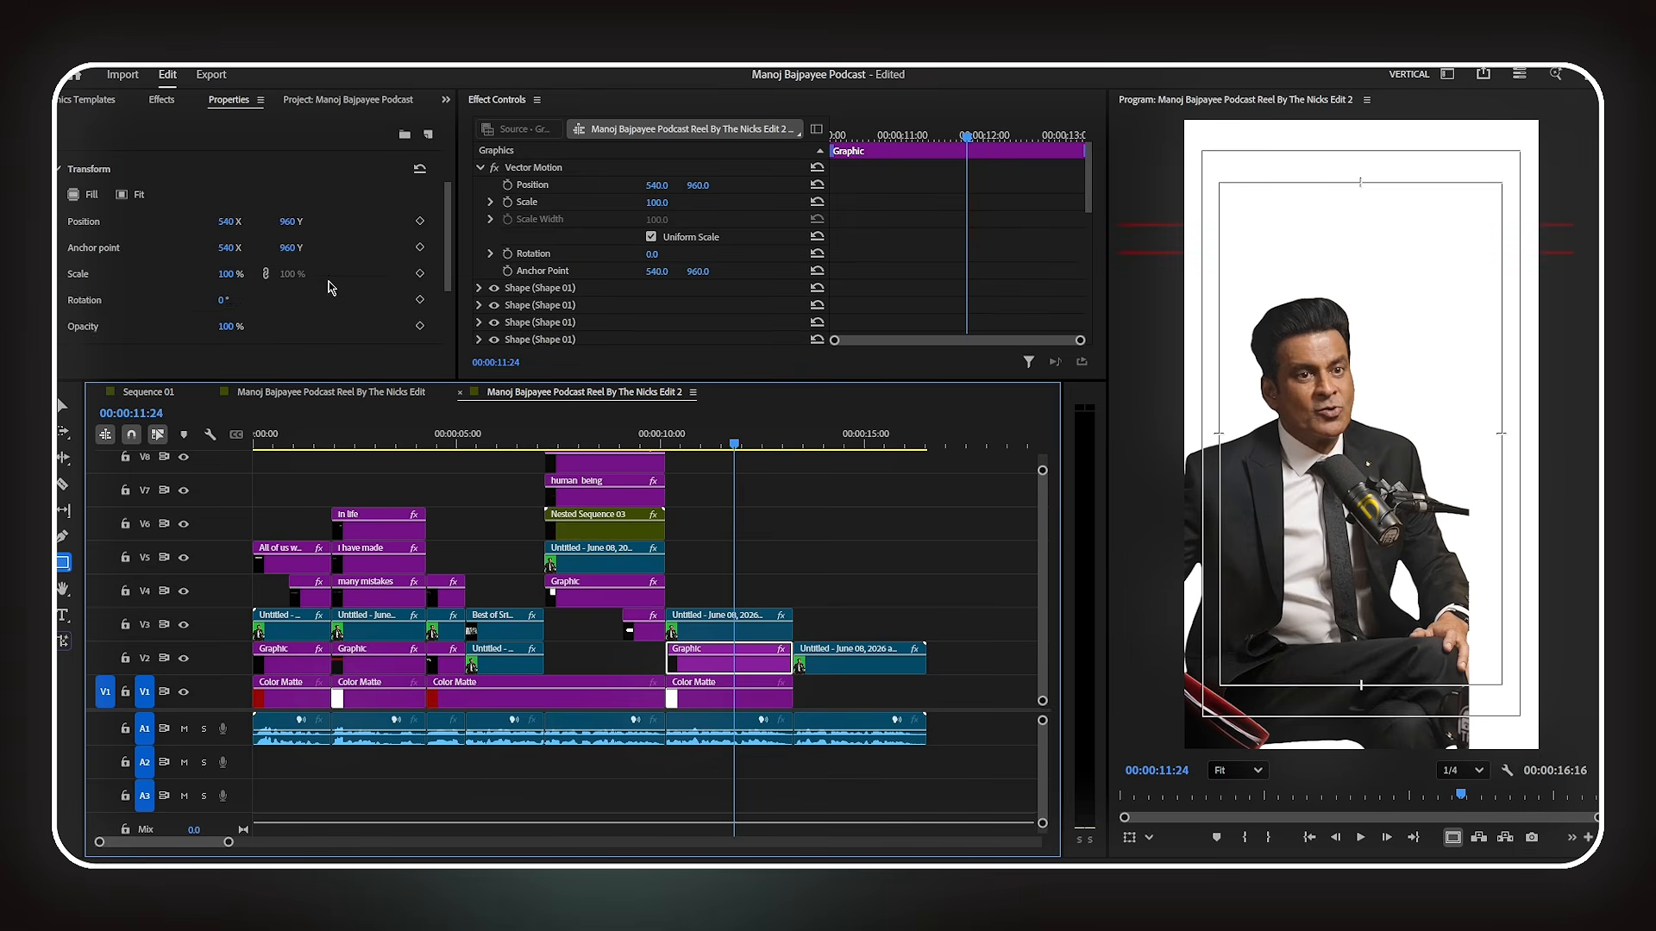
- Recolour all four lines of the copied graphic with the red sampled from the red Color Matte
left_click(207, 230)
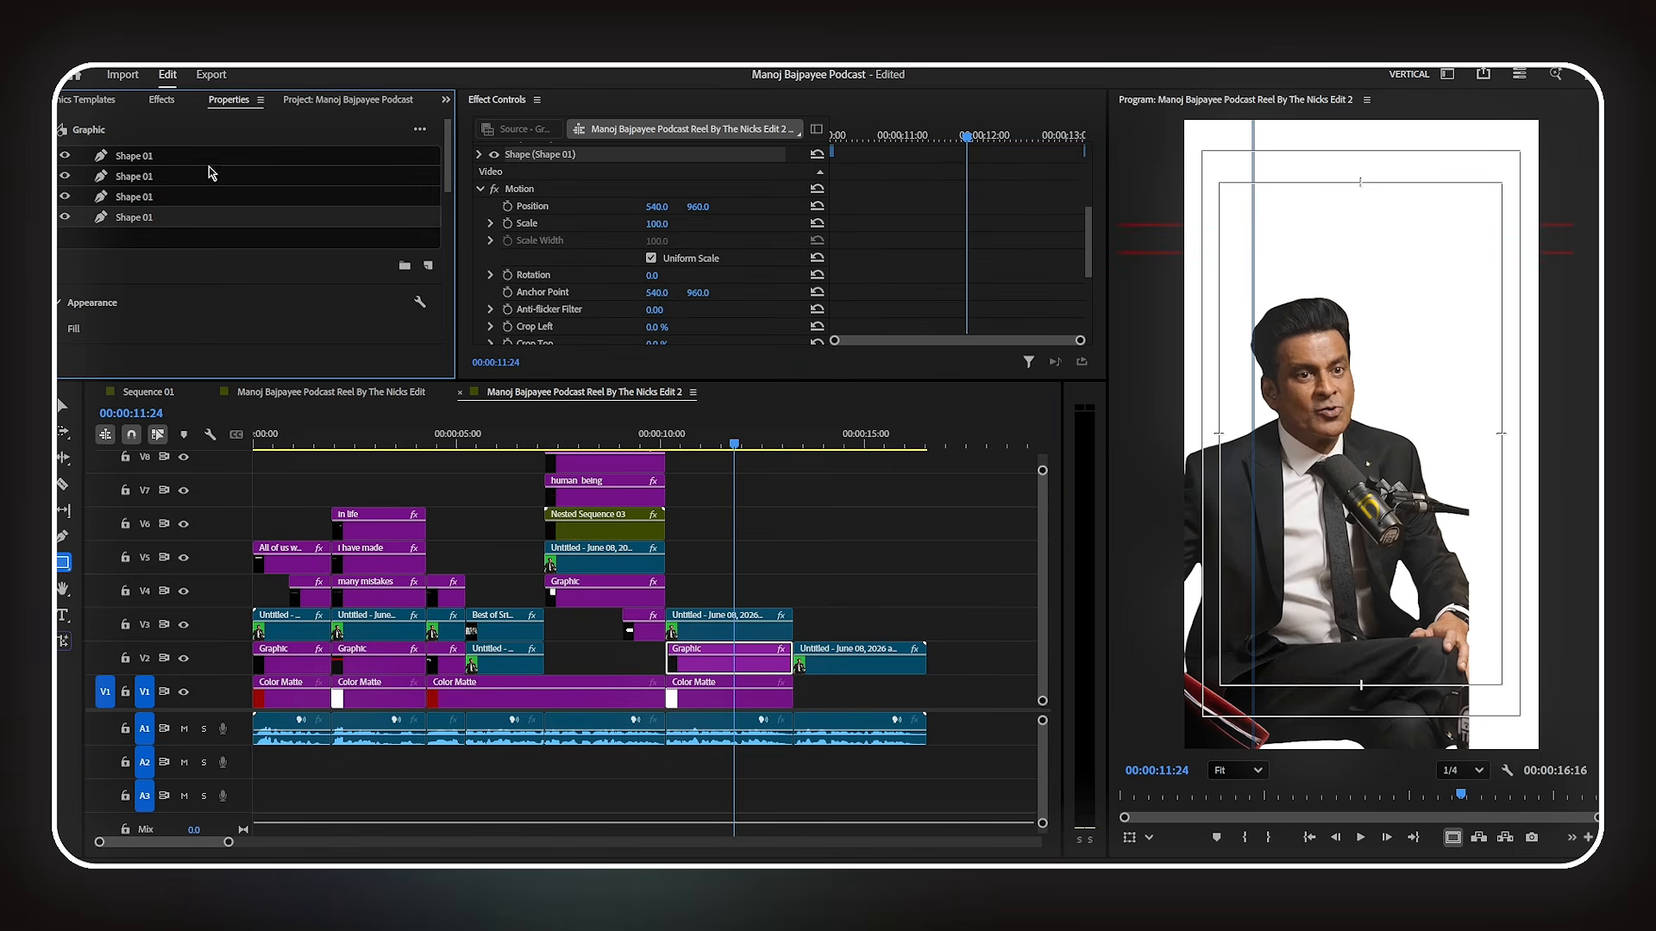
scroll(206, 287, "down", 2)
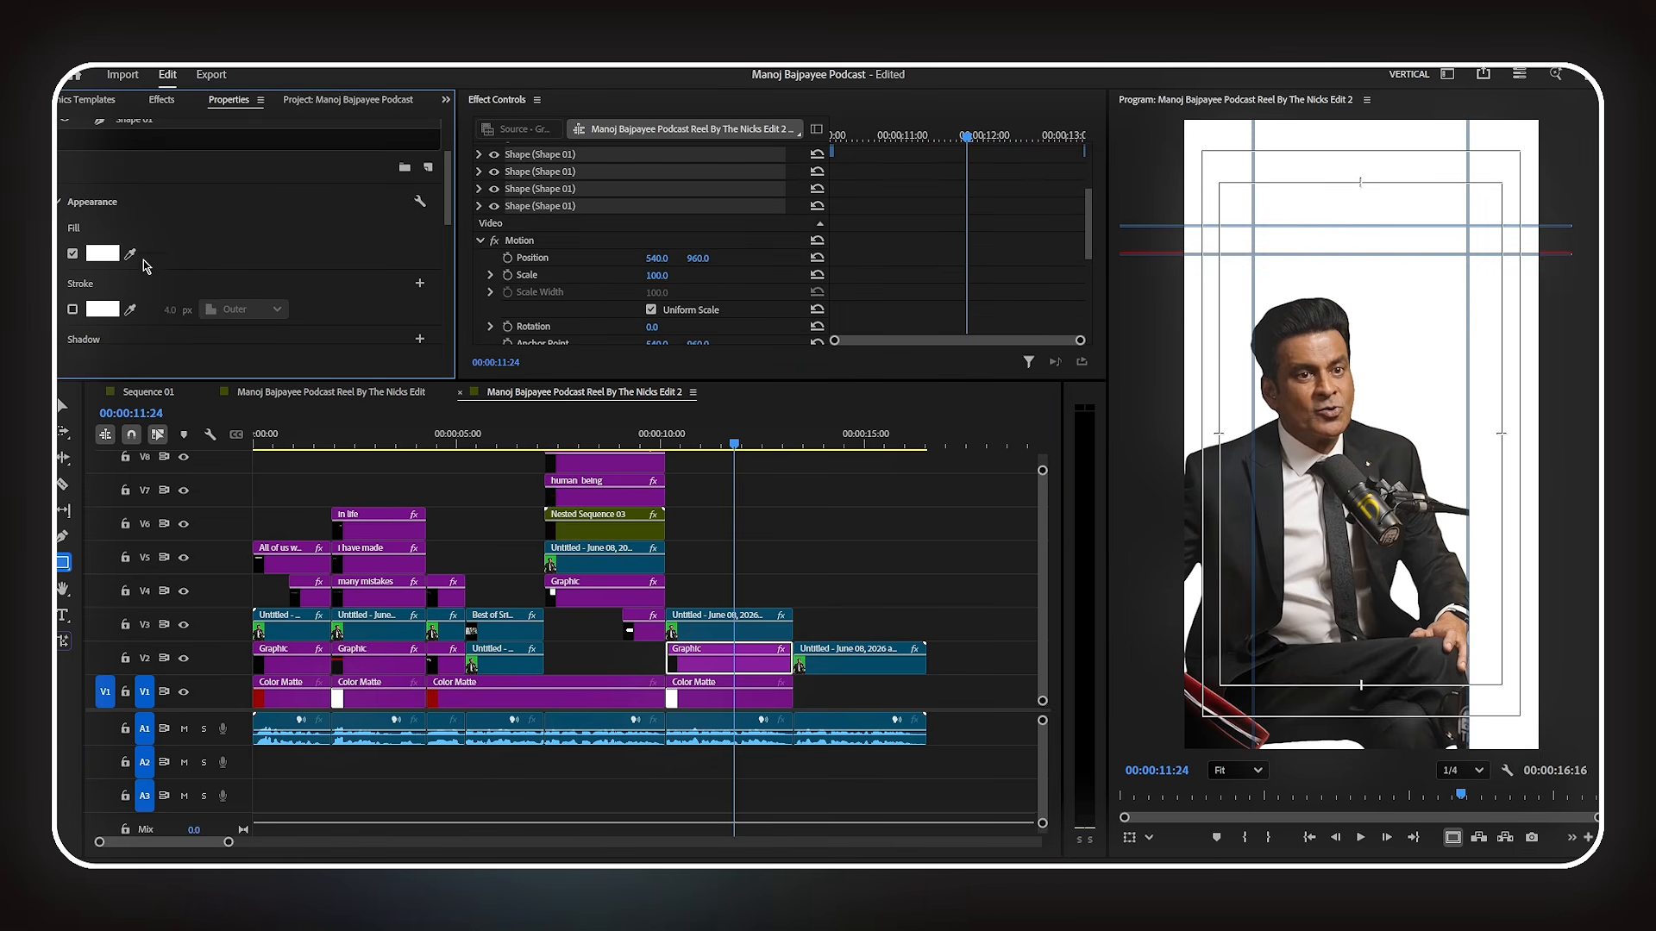
left_click(435, 700)
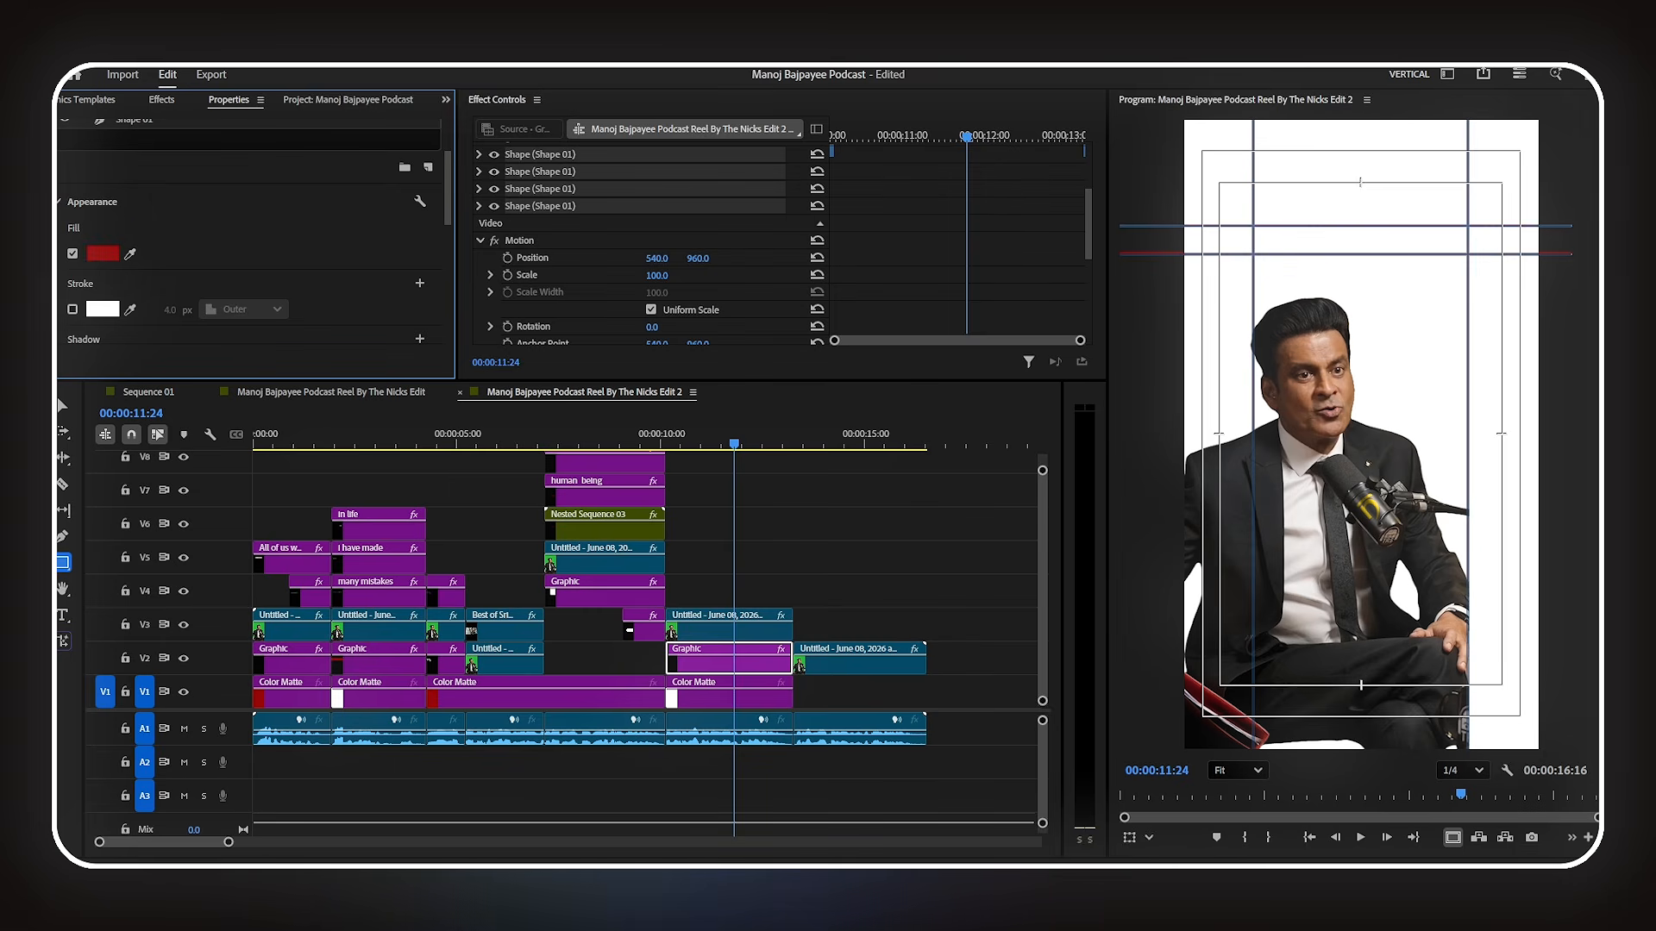
- Copy the "All of us will make" caption to V4 above the segment and give it white text on a red background
left_click(274, 571)
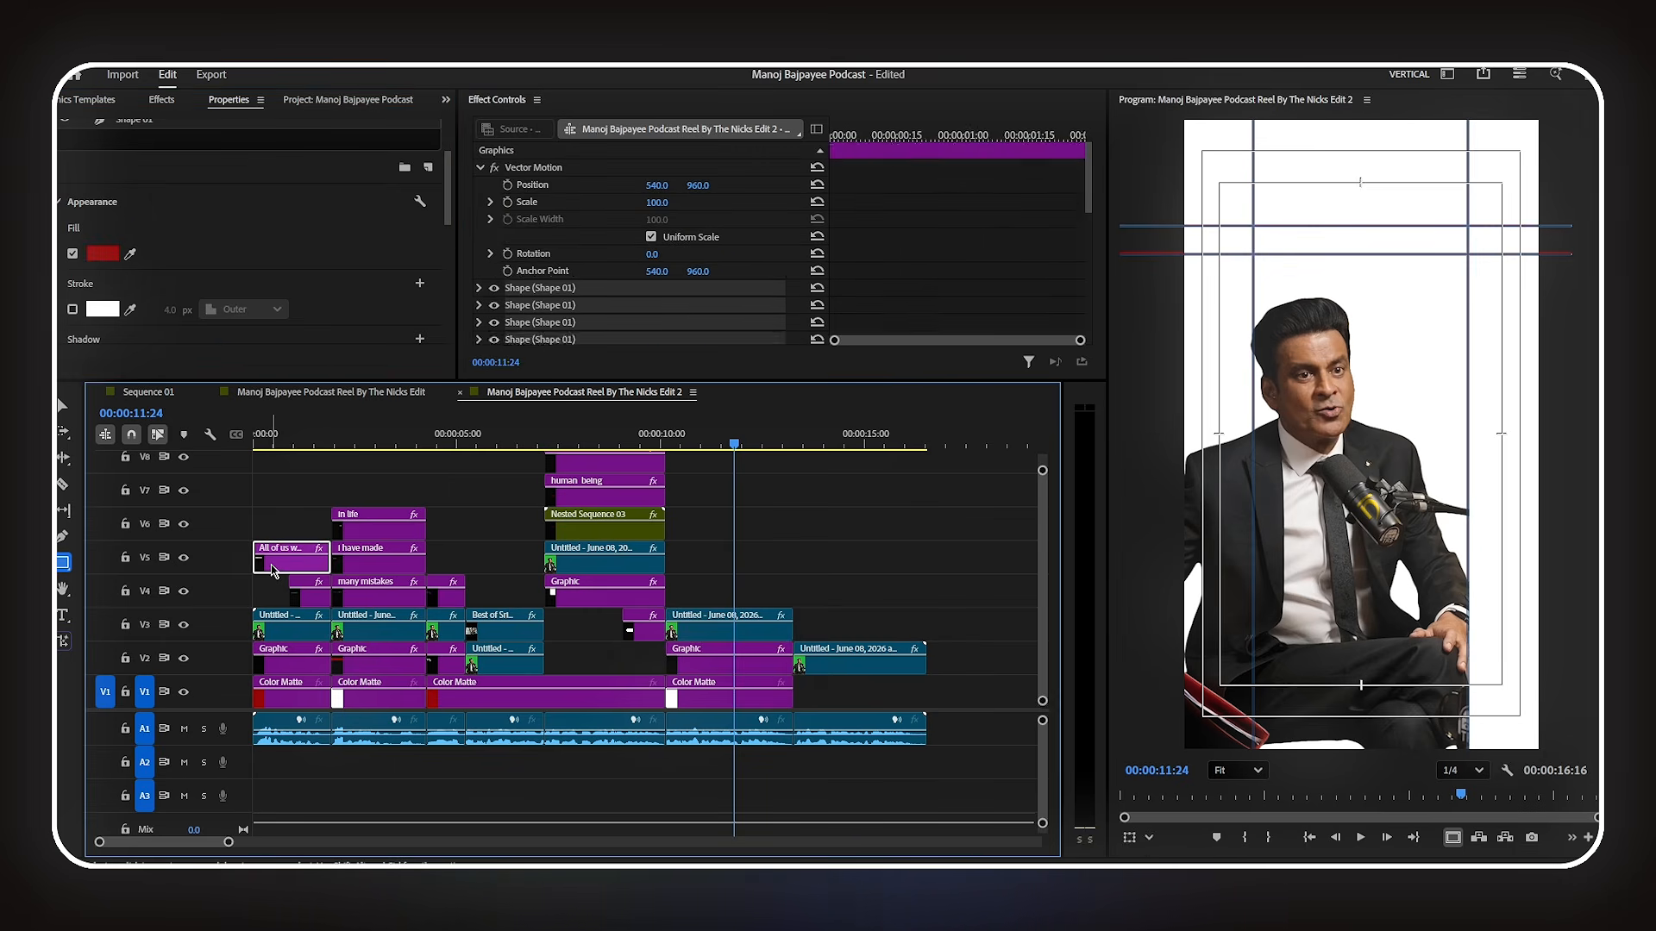
left_click_drag(274, 571, 791, 592)
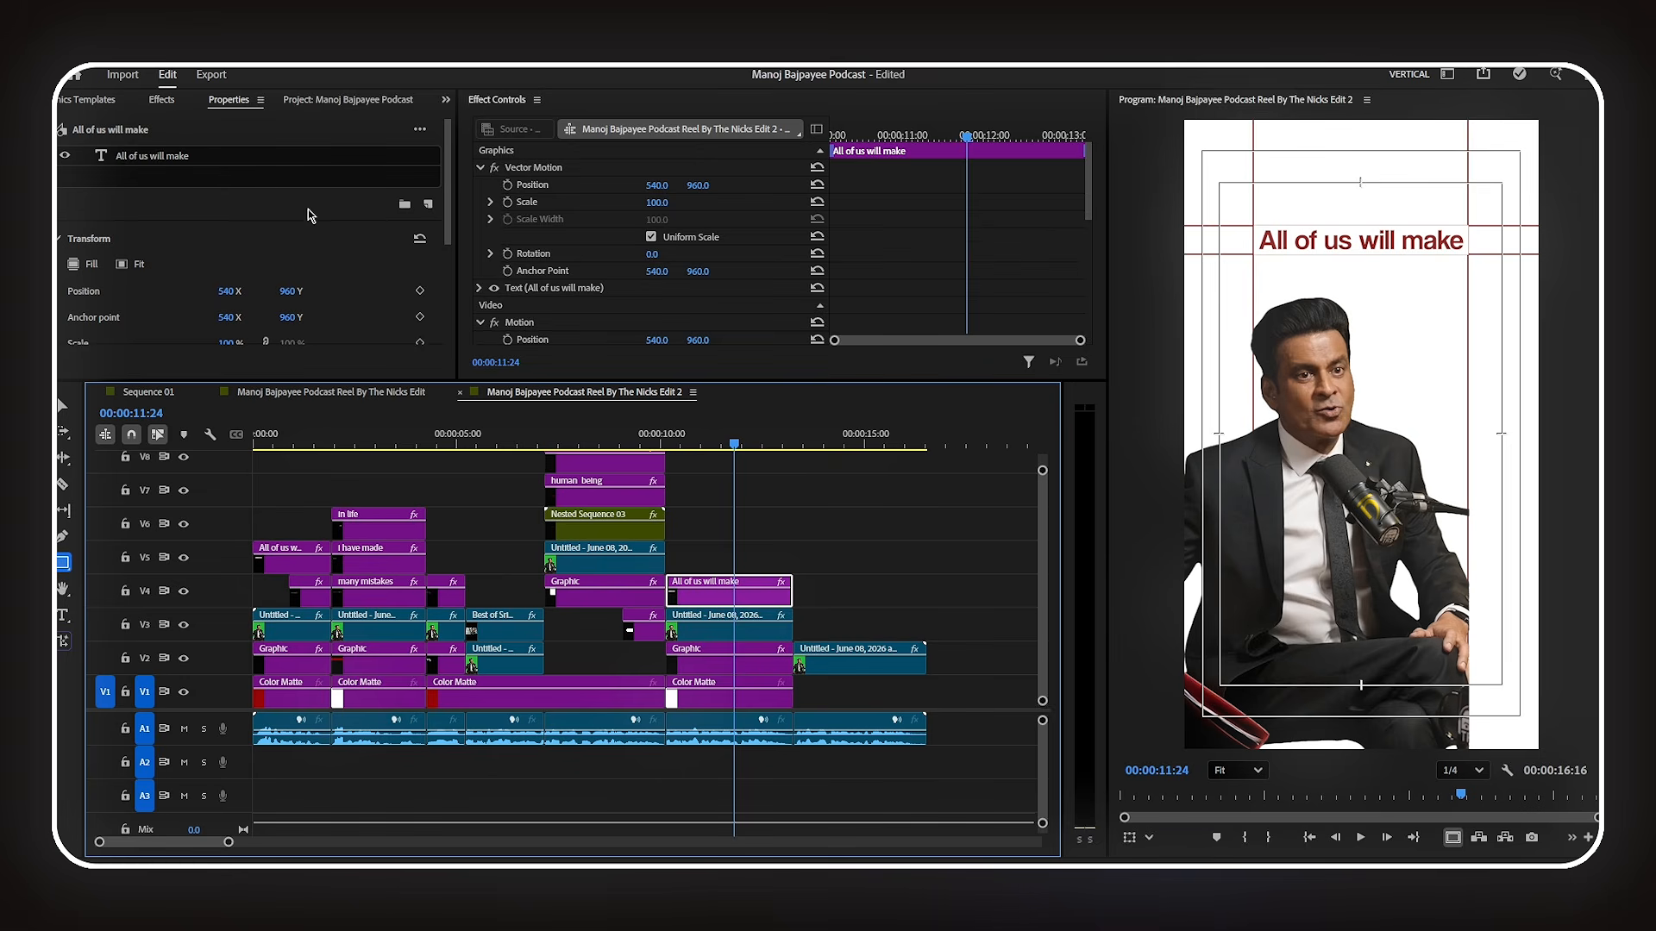
scroll(311, 276, "down", 5)
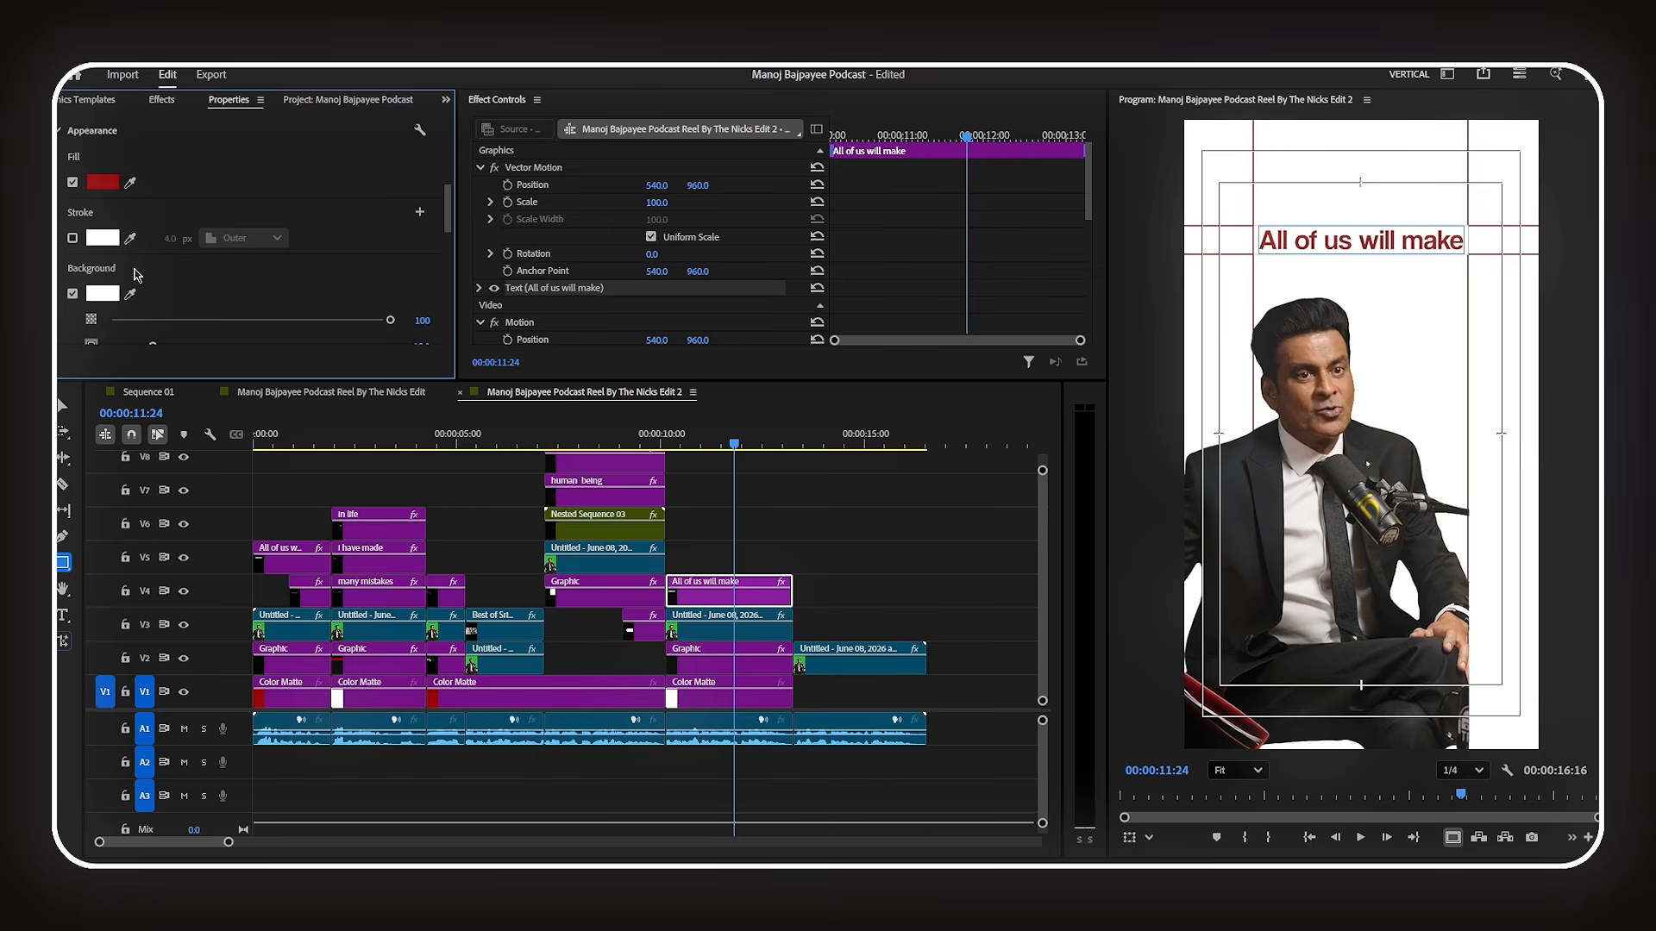
left_click(131, 296)
left_click(109, 184)
left_click(101, 237)
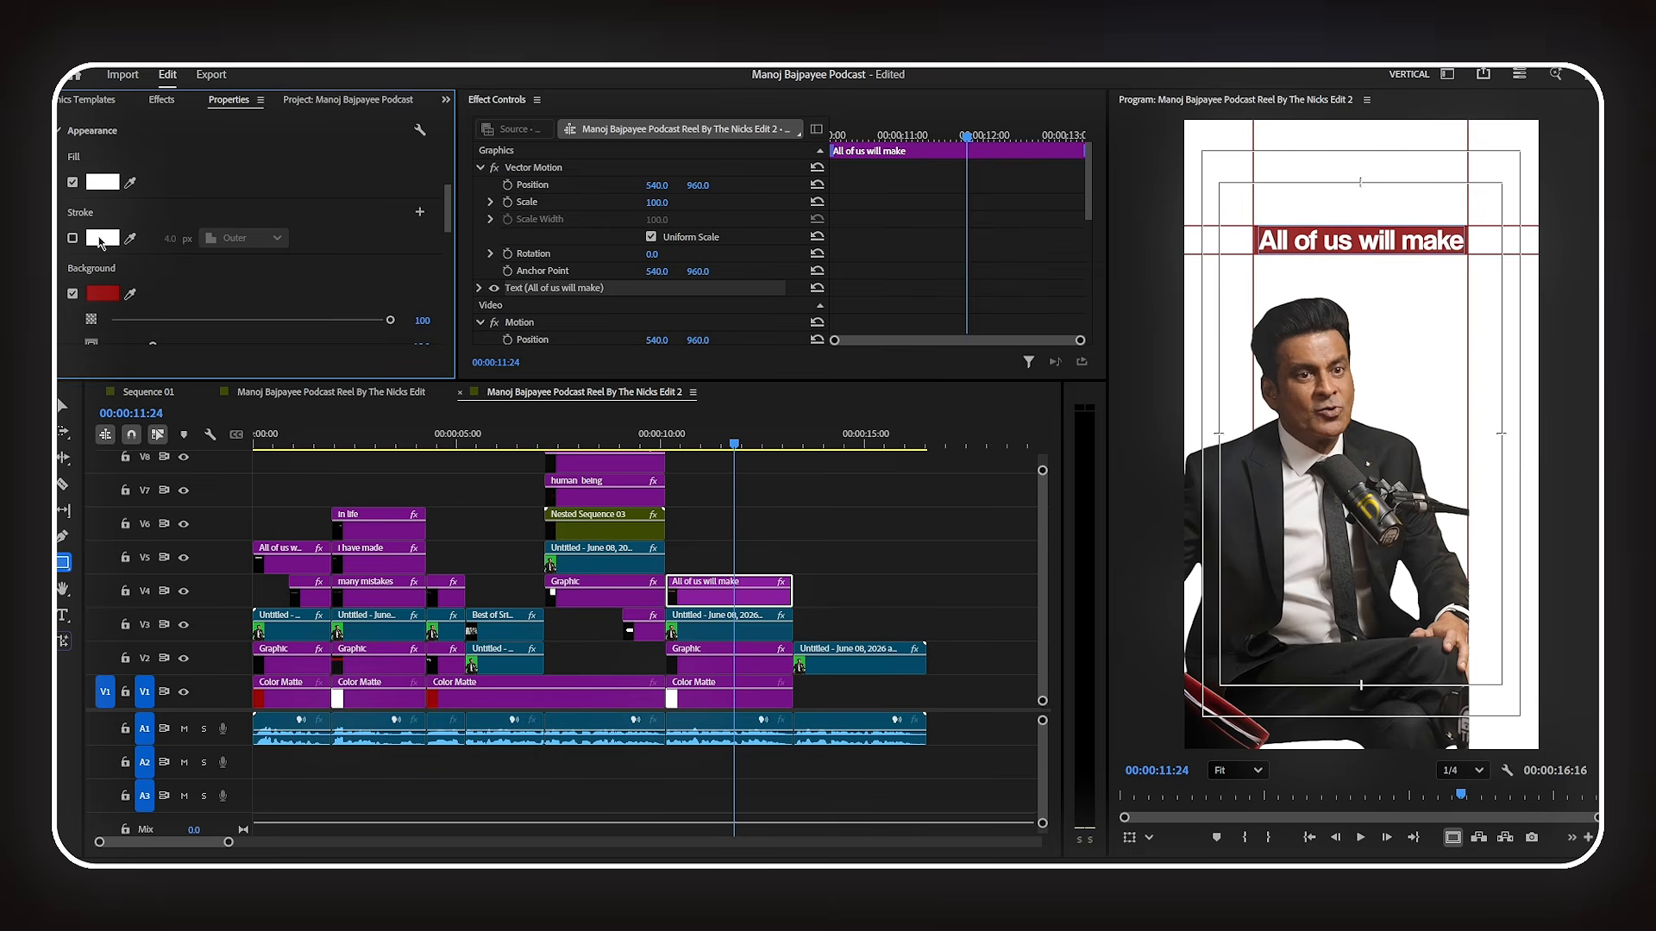
left_click(790, 528)
- Copy "A lot of work is going on" from the Notepad caption file and replace the V4 caption's text with it
key("alt+Tab")
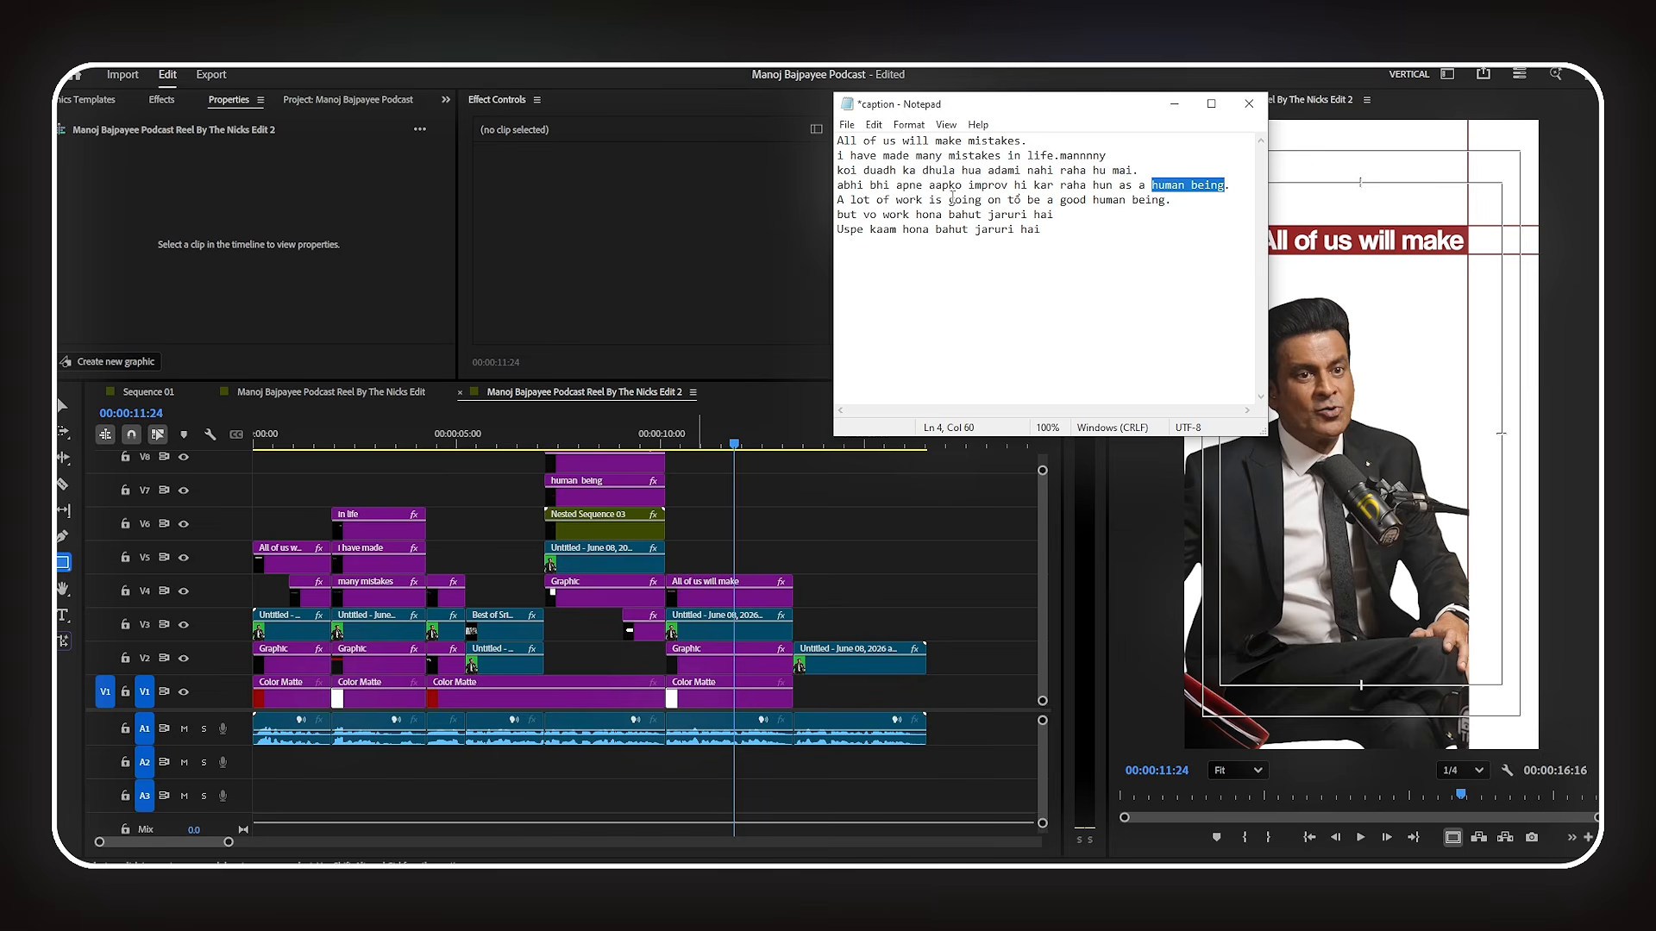
left_click_drag(1002, 199, 836, 200)
key("ctrl+c")
key("alt+Tab")
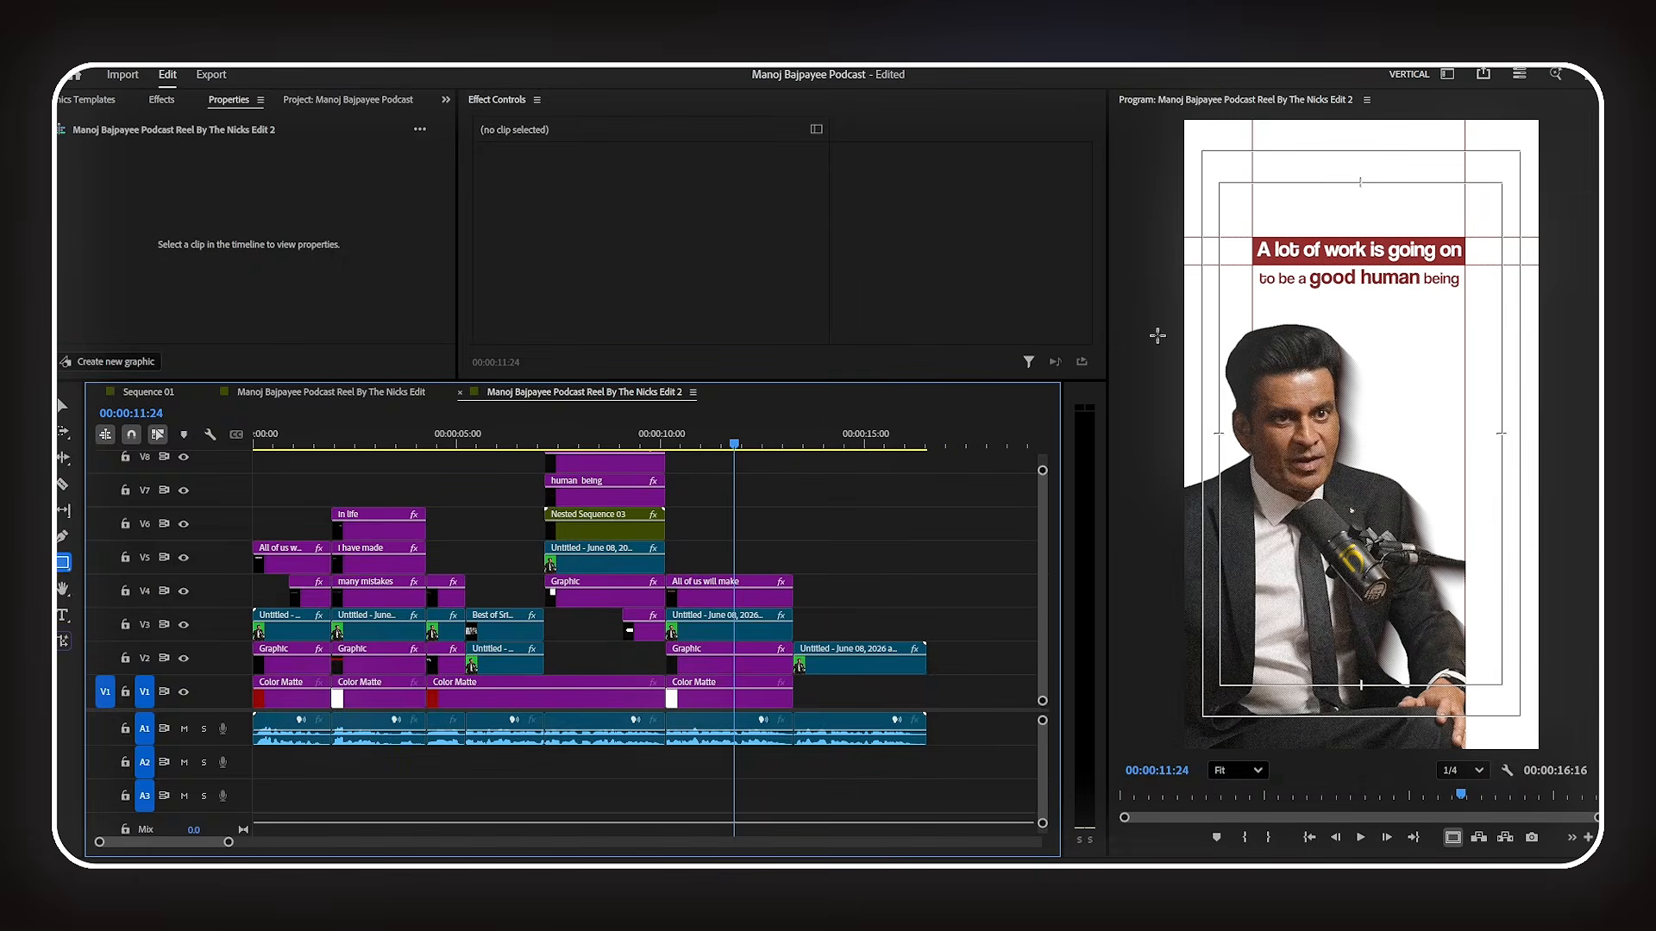
key("t")
left_click(1348, 233)
key("ctrl+a")
key("ctrl+v")
- Reduce the V4 caption's font size to 63 so its red box fits between the vertical lines
key("ctrl+a")
left_click(424, 320)
key("Down")
key("Down")
key("Down")
key("Down")
key("Down")
key("Down")
key("Down")
key("Down")
key("Down")
key("Down")
key("Down")
key("Down")
key("Down")
key("Down")
key("Down")
key("Down")
key("Down")
key("Down")
key("Down")
key("Down")
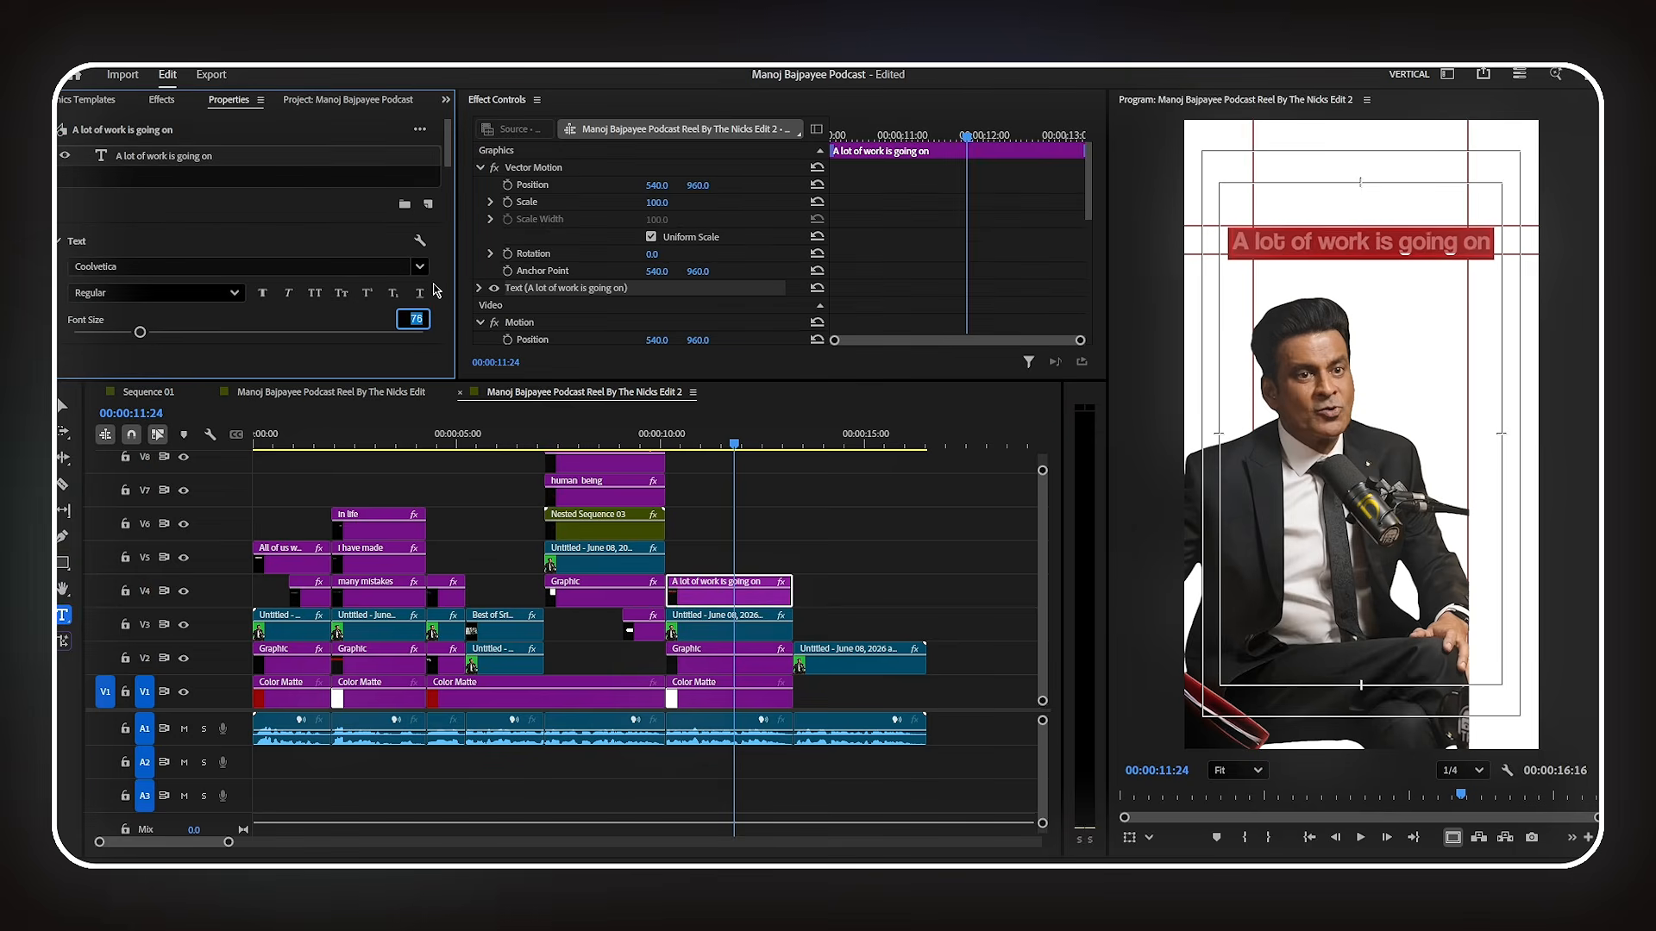
- Position the "A lot of work is going on" caption at 538, 947 between the horizontal lines
left_click_drag(698, 185, 683, 186)
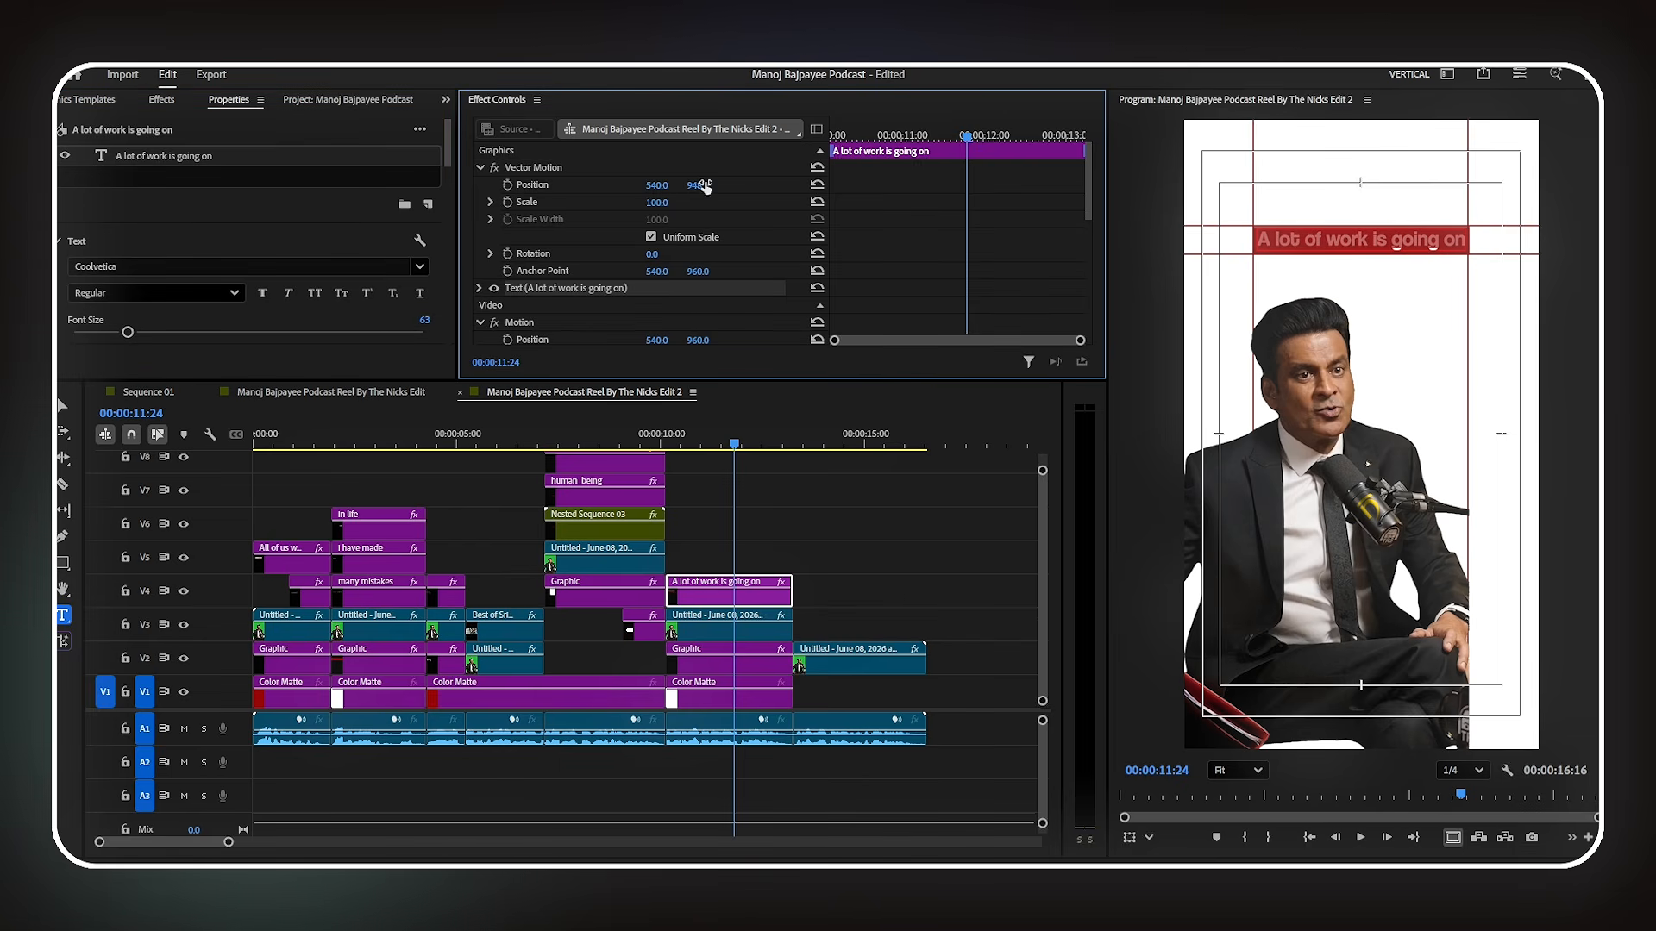
type("947")
left_click(663, 185)
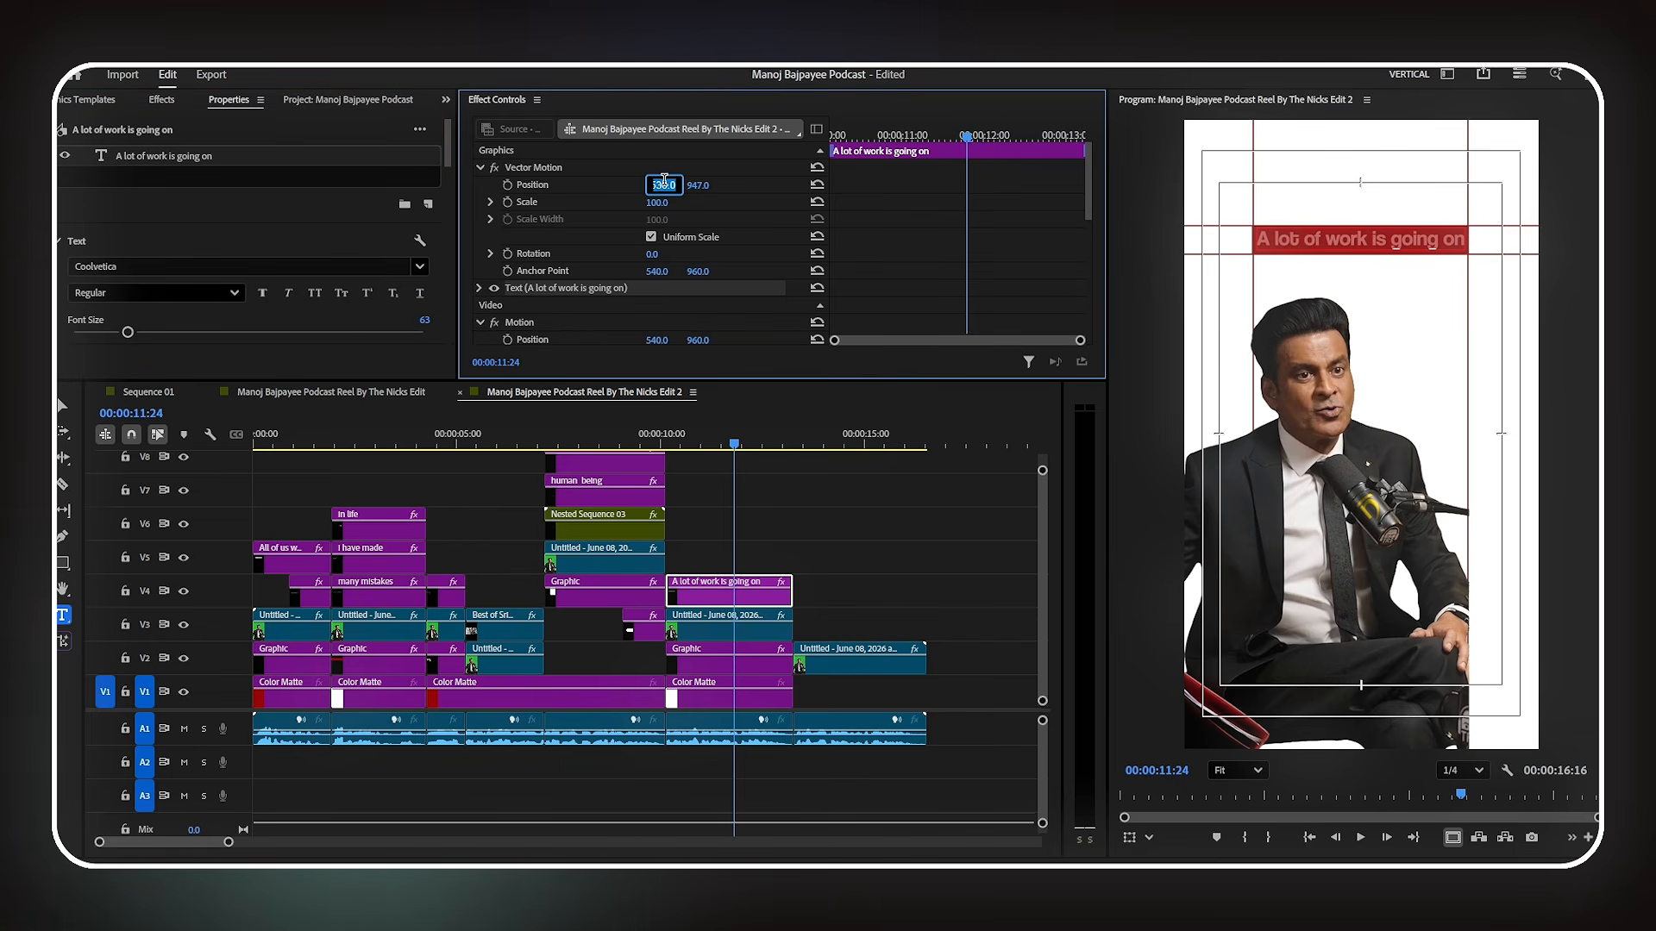
left_click(862, 612)
- Duplicate the "A lot of work is going on" caption to V5 and lower the copy to vertical position 1041
scroll(709, 635, "up", 5)
left_click_drag(685, 595, 683, 561)
left_click(682, 562)
left_click_drag(697, 186, 779, 186)
- Give the V5 caption a red text fill and turn off its background
scroll(309, 344, "down", 3)
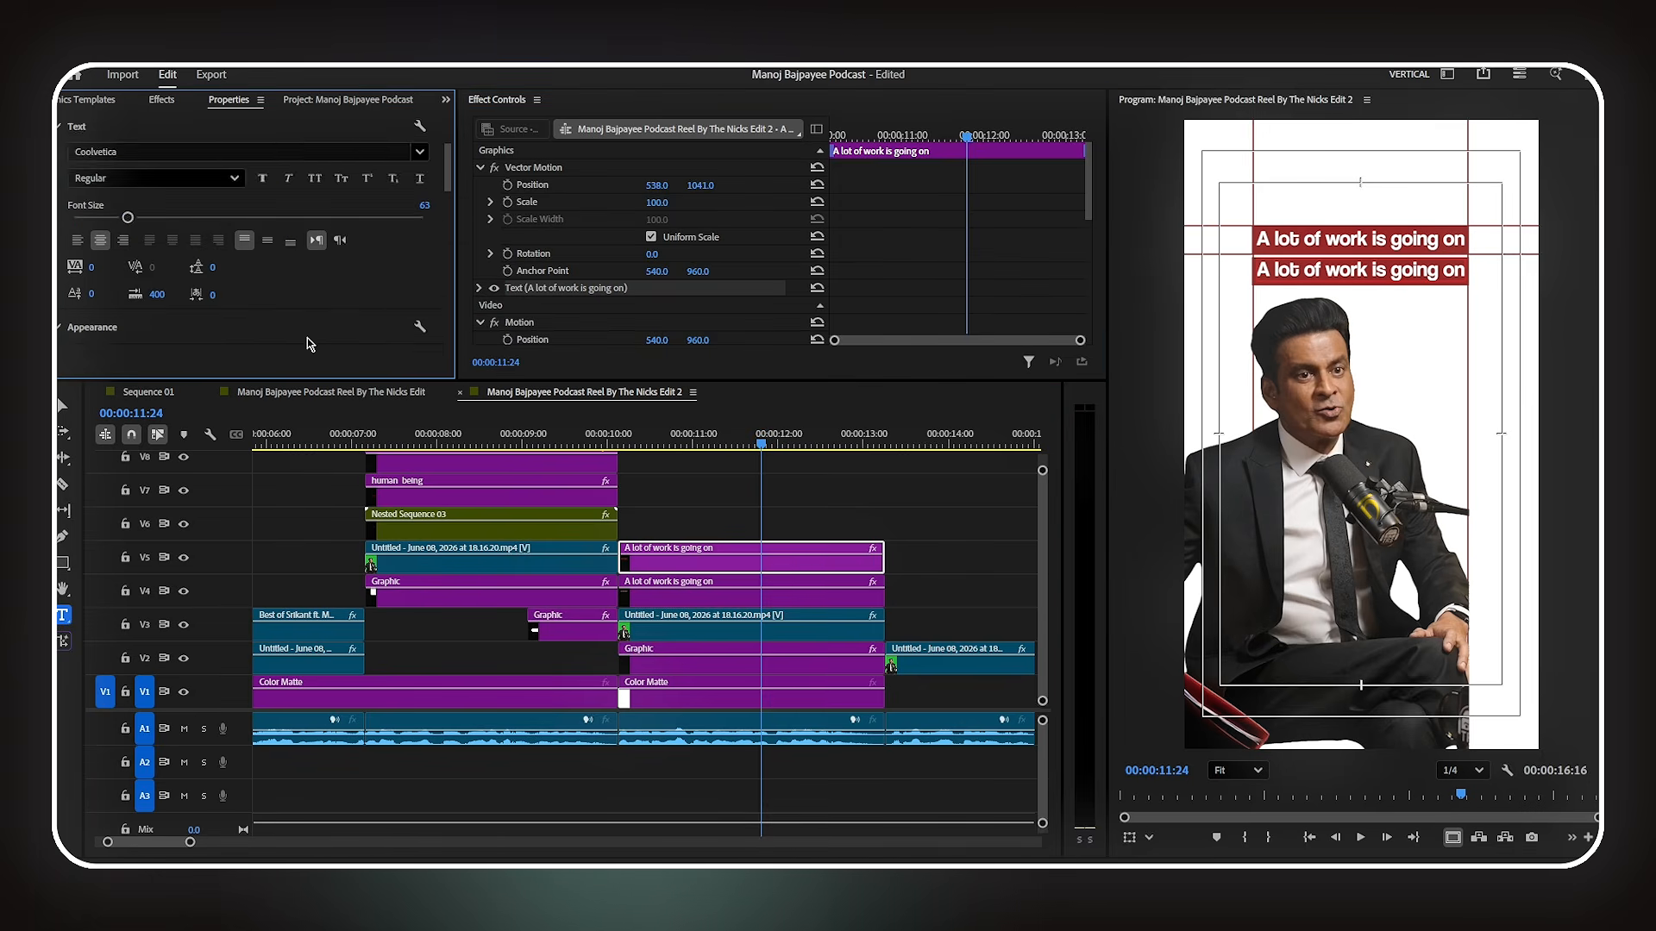
scroll(309, 343, "down", 3)
left_click(72, 326)
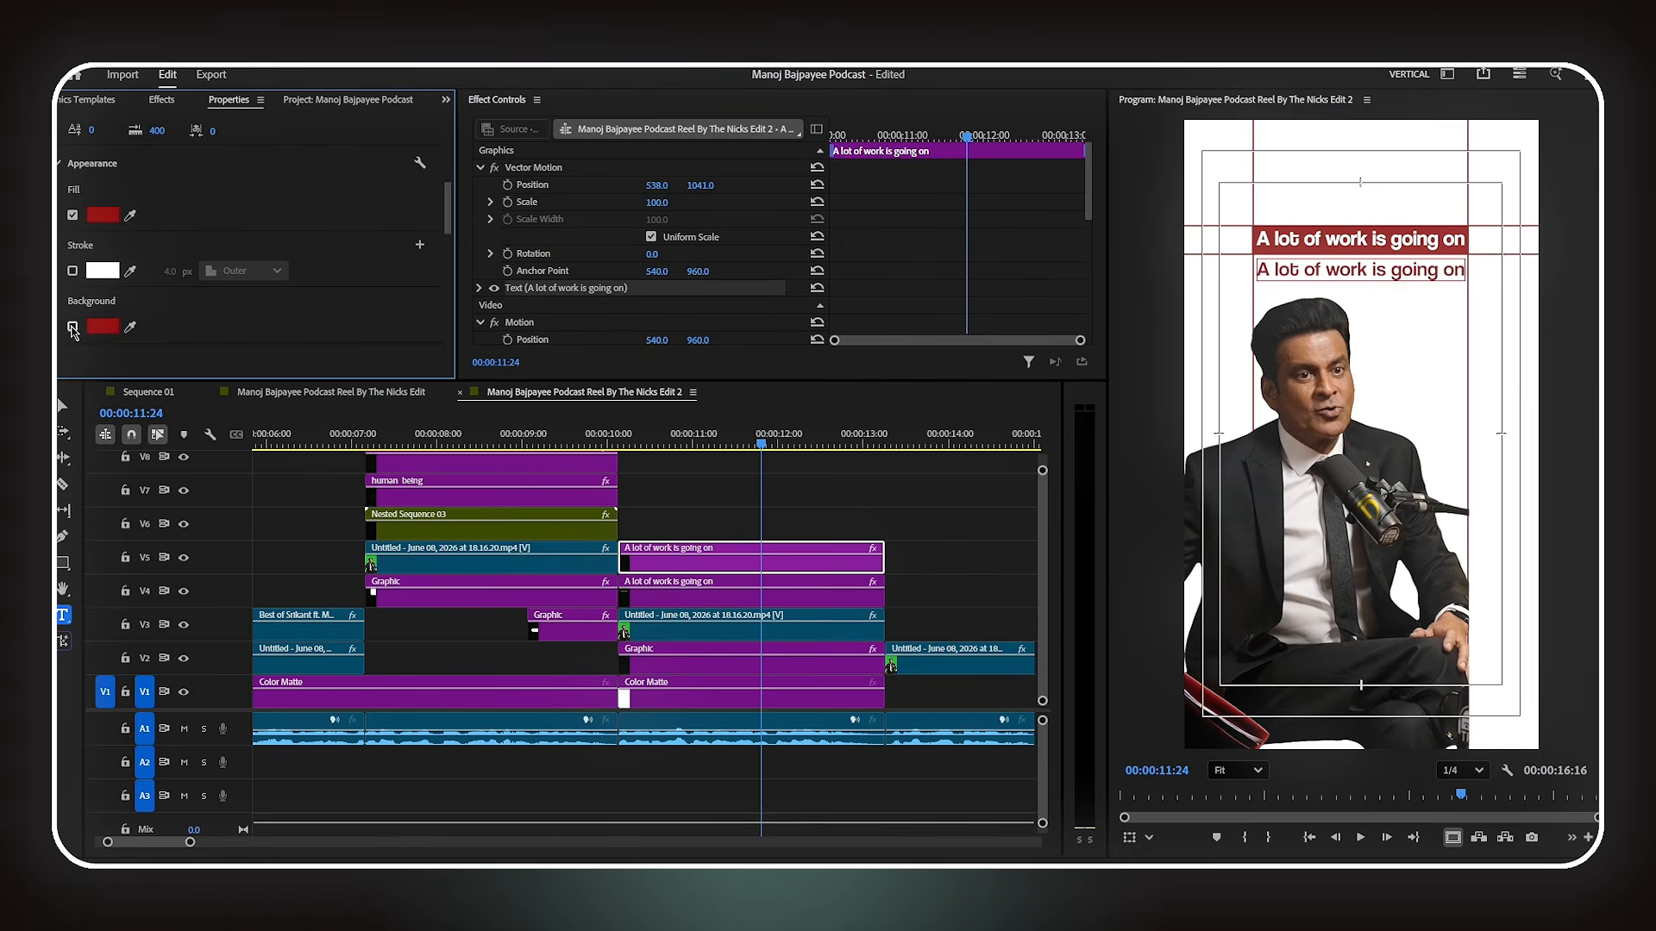
- Replace the V5 caption's text with "to be a good human being" copied from the Notepad caption file
key("alt+Tab")
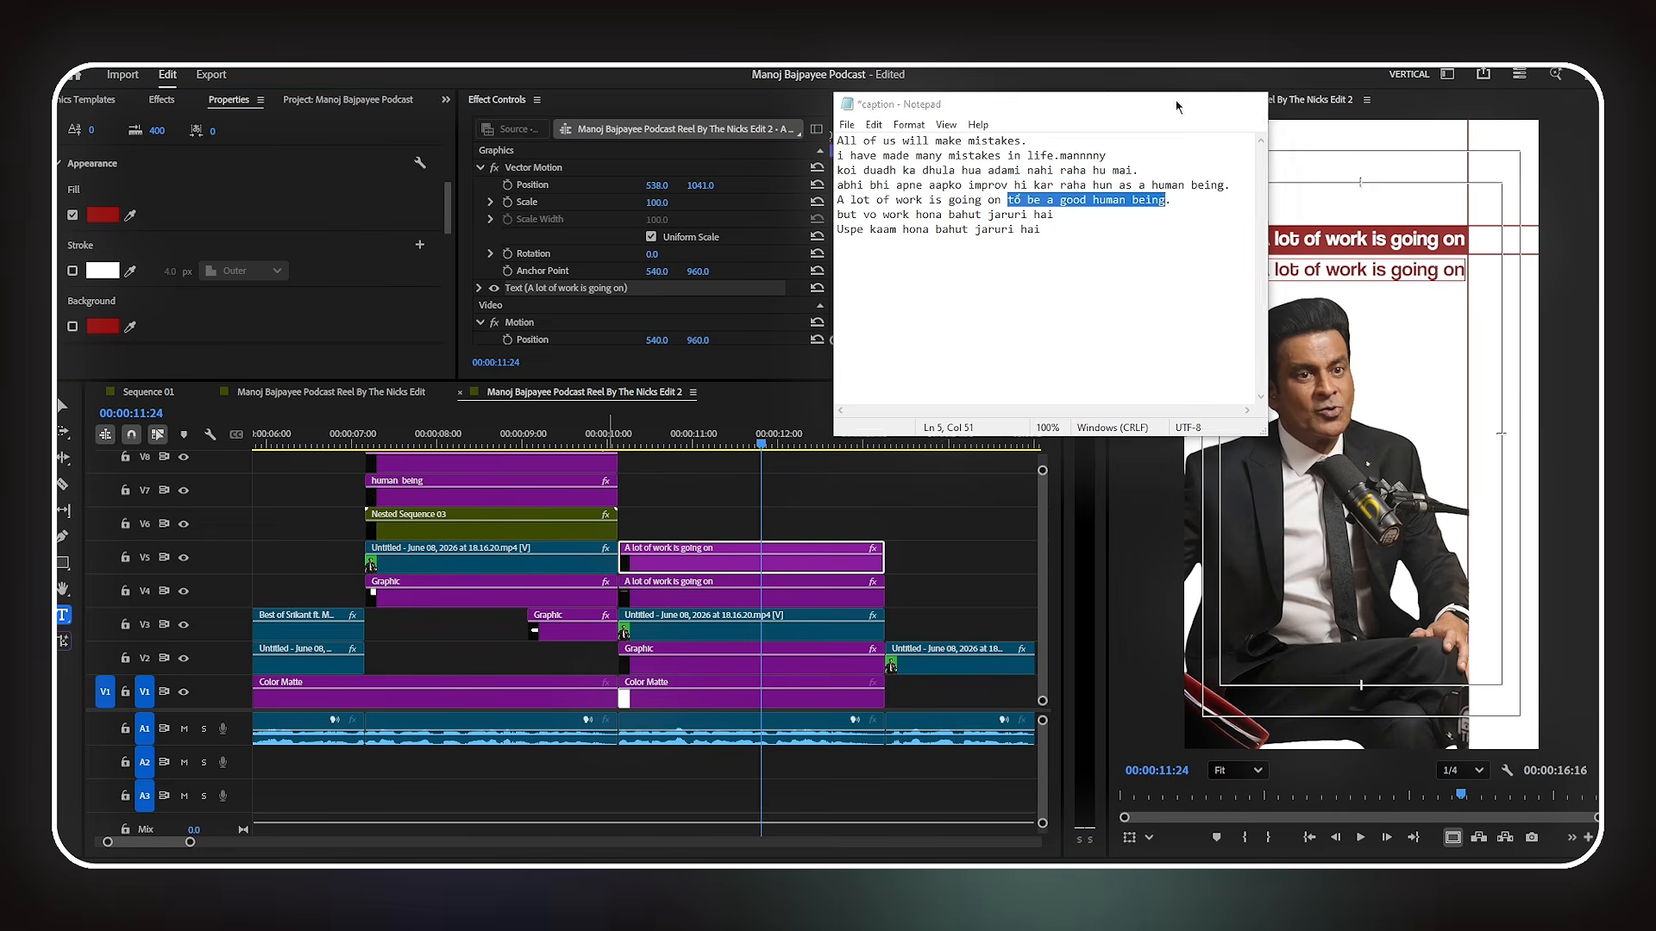
left_click(1178, 107)
left_click(1292, 269)
key("ctrl+a")
type("tổ be a good human being")
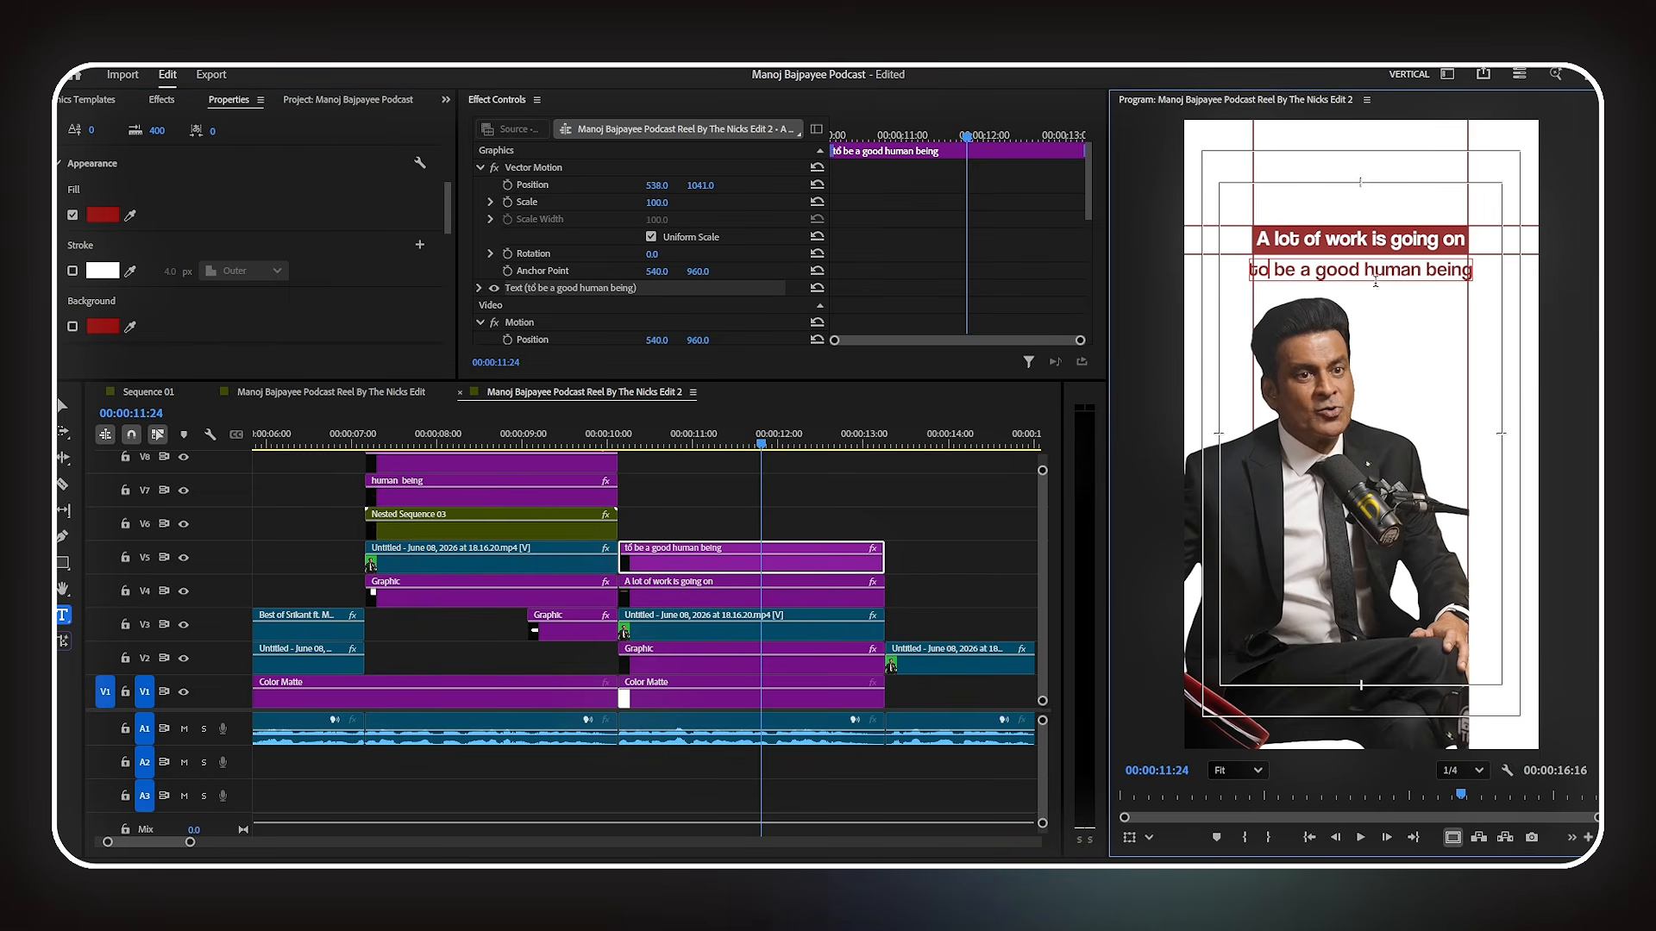
- Set the font size of the whole "to be a good human being" caption to 50
key("ctrl+a")
scroll(361, 164, "up", 3)
left_click(415, 218)
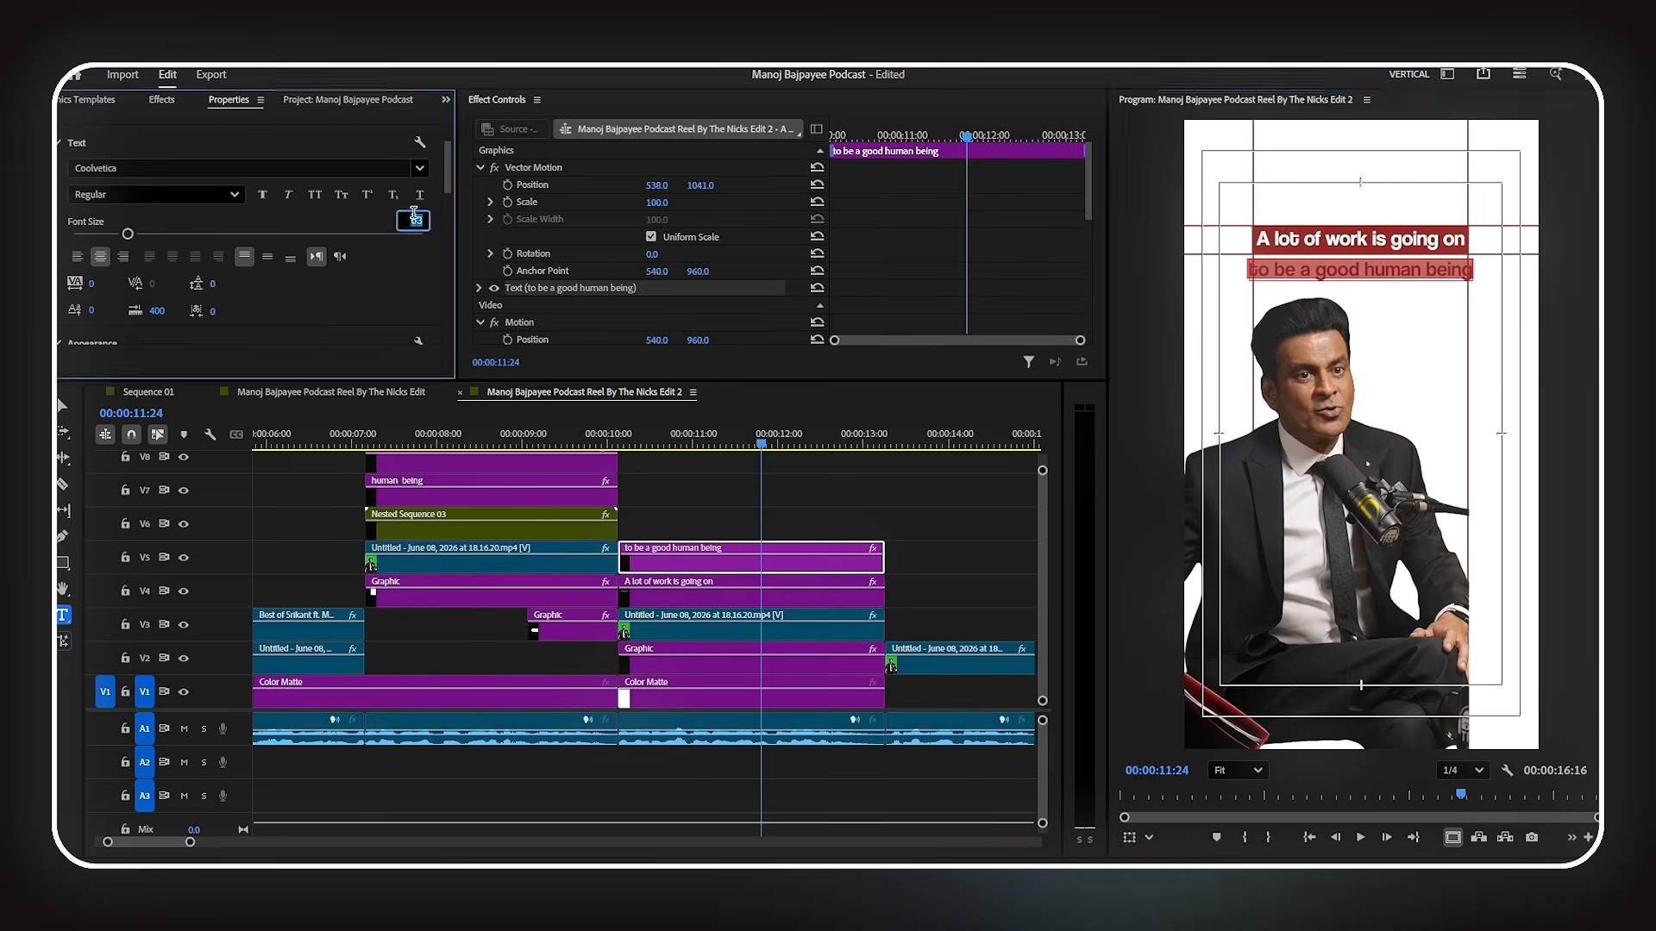
type("50")
key("Return")
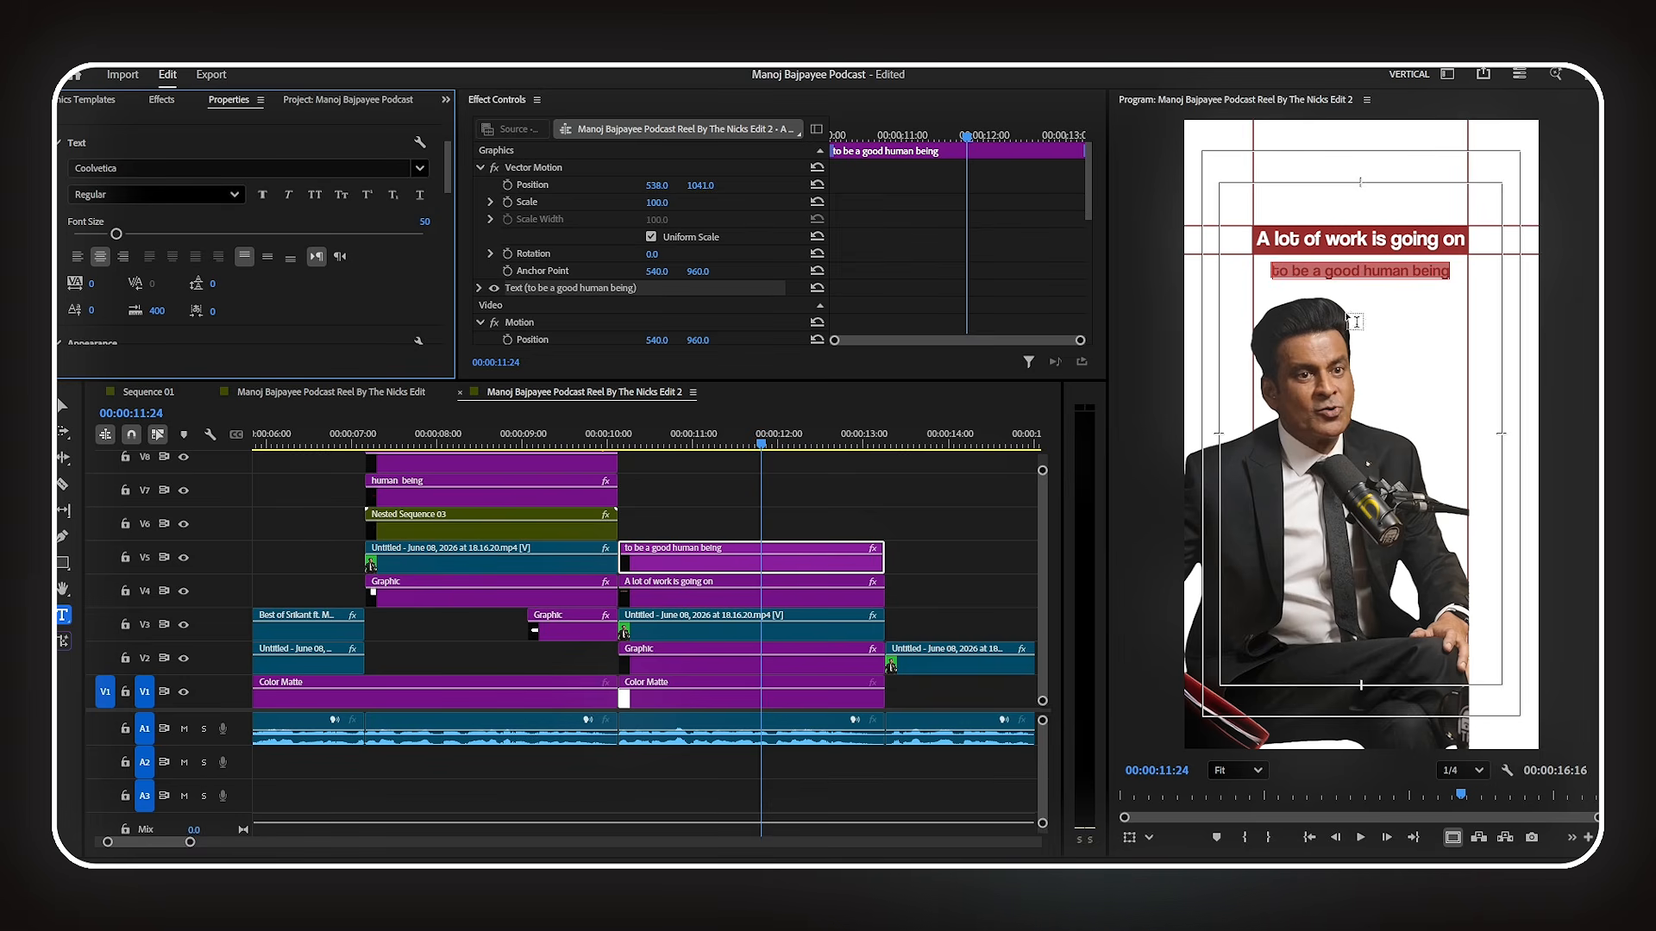
- Enlarge the words "good human" in the V5 caption to font size 68
left_click(1329, 274)
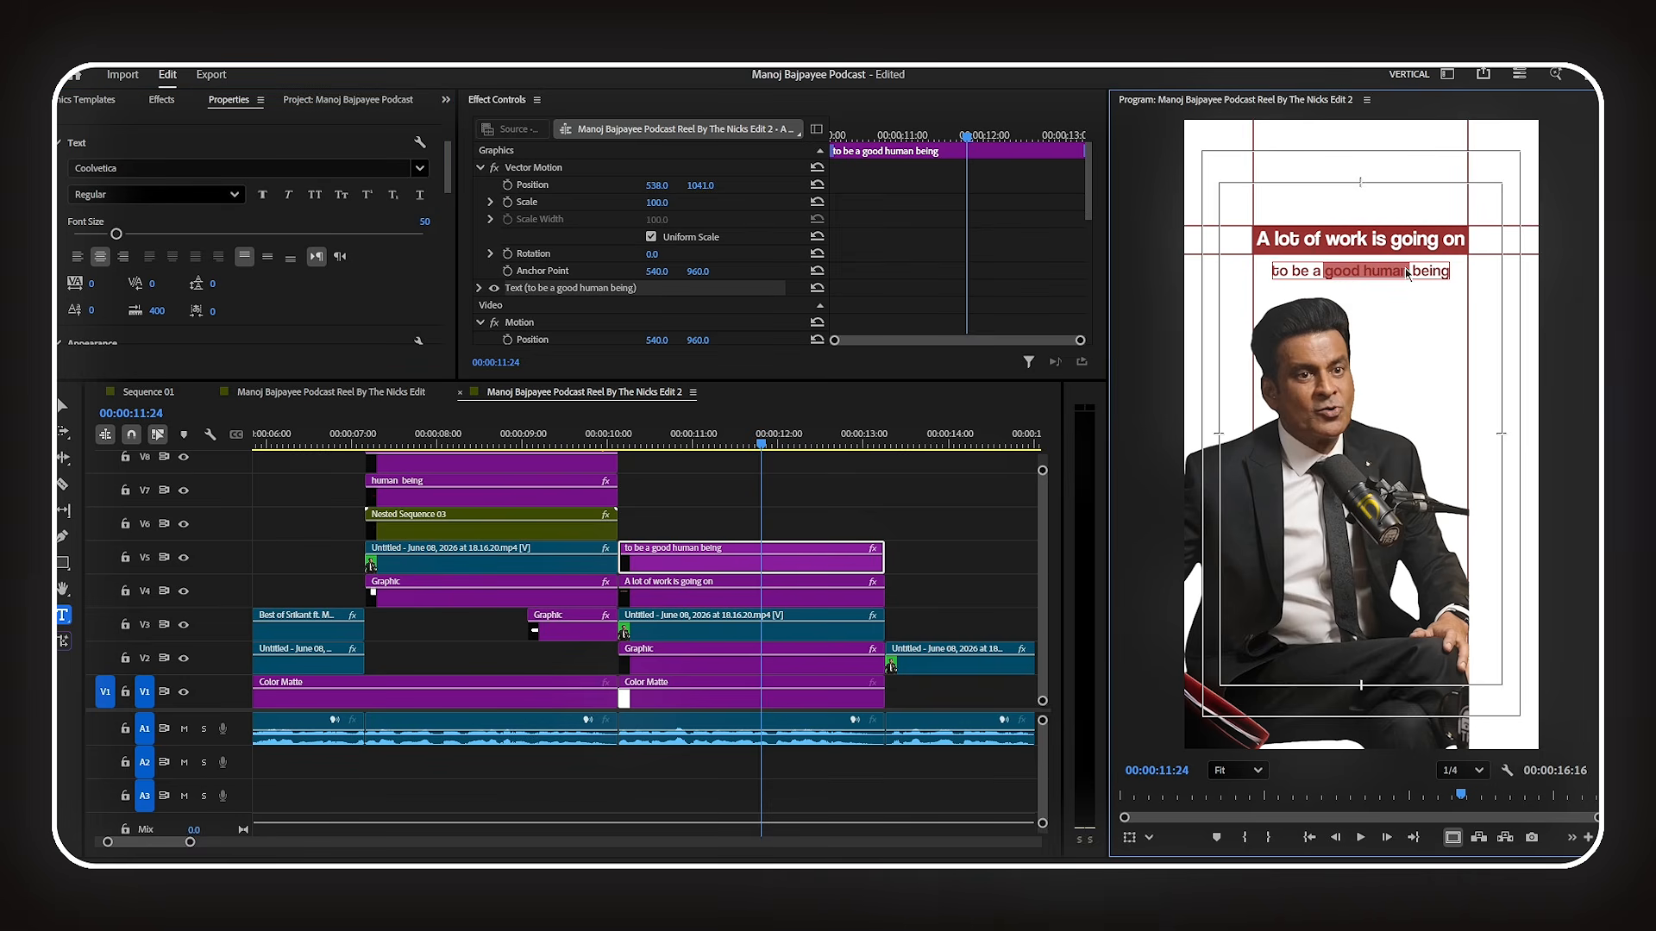
left_click_drag(116, 235, 121, 238)
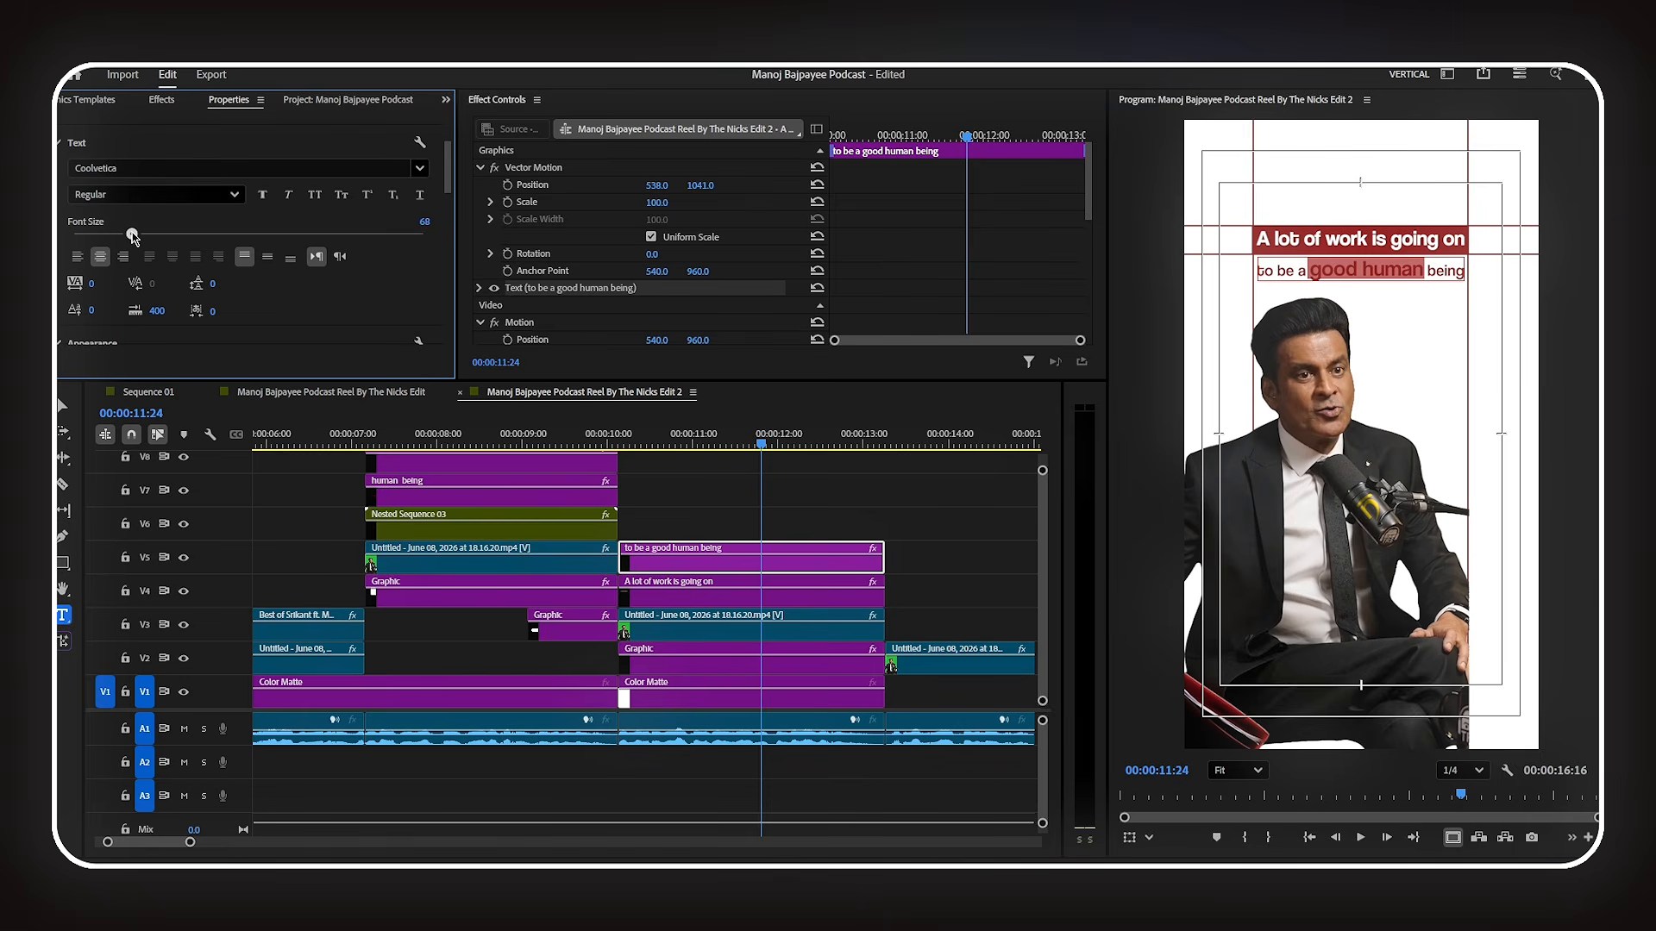
left_click(745, 505)
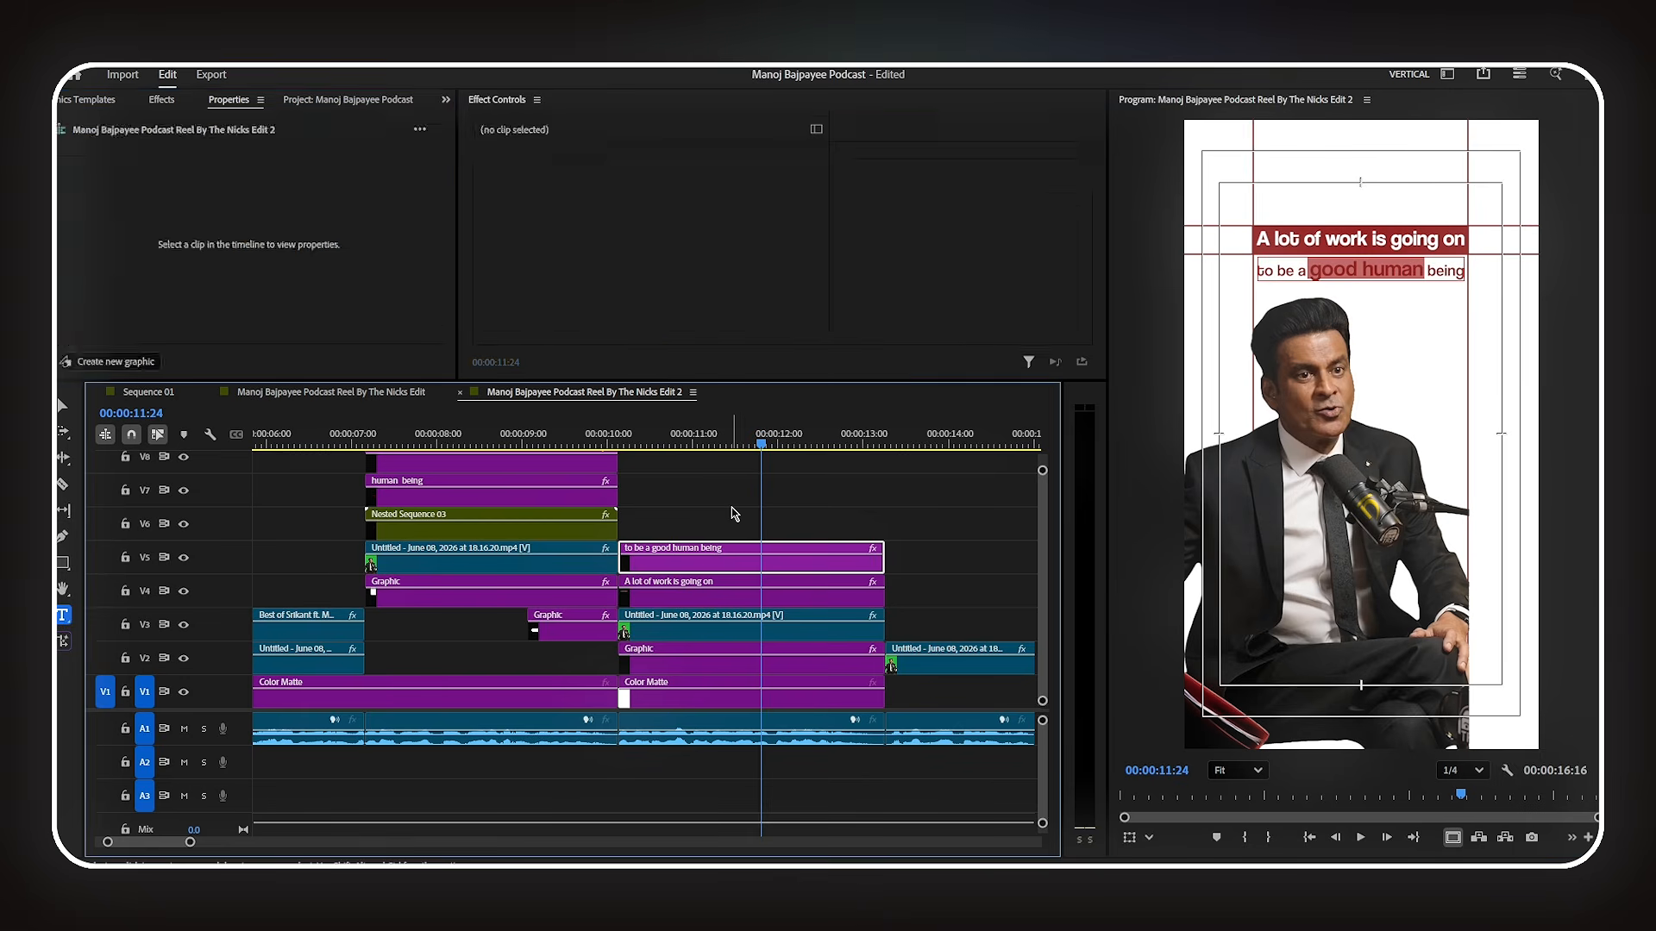
- Shift the V5 caption later to begin at about 00:00:11:27 and preview it against the speech
scroll(807, 570, "up", 2)
scroll(806, 570, "down", 3)
left_click_drag(500, 562, 756, 576)
left_click(752, 522)
key("space")
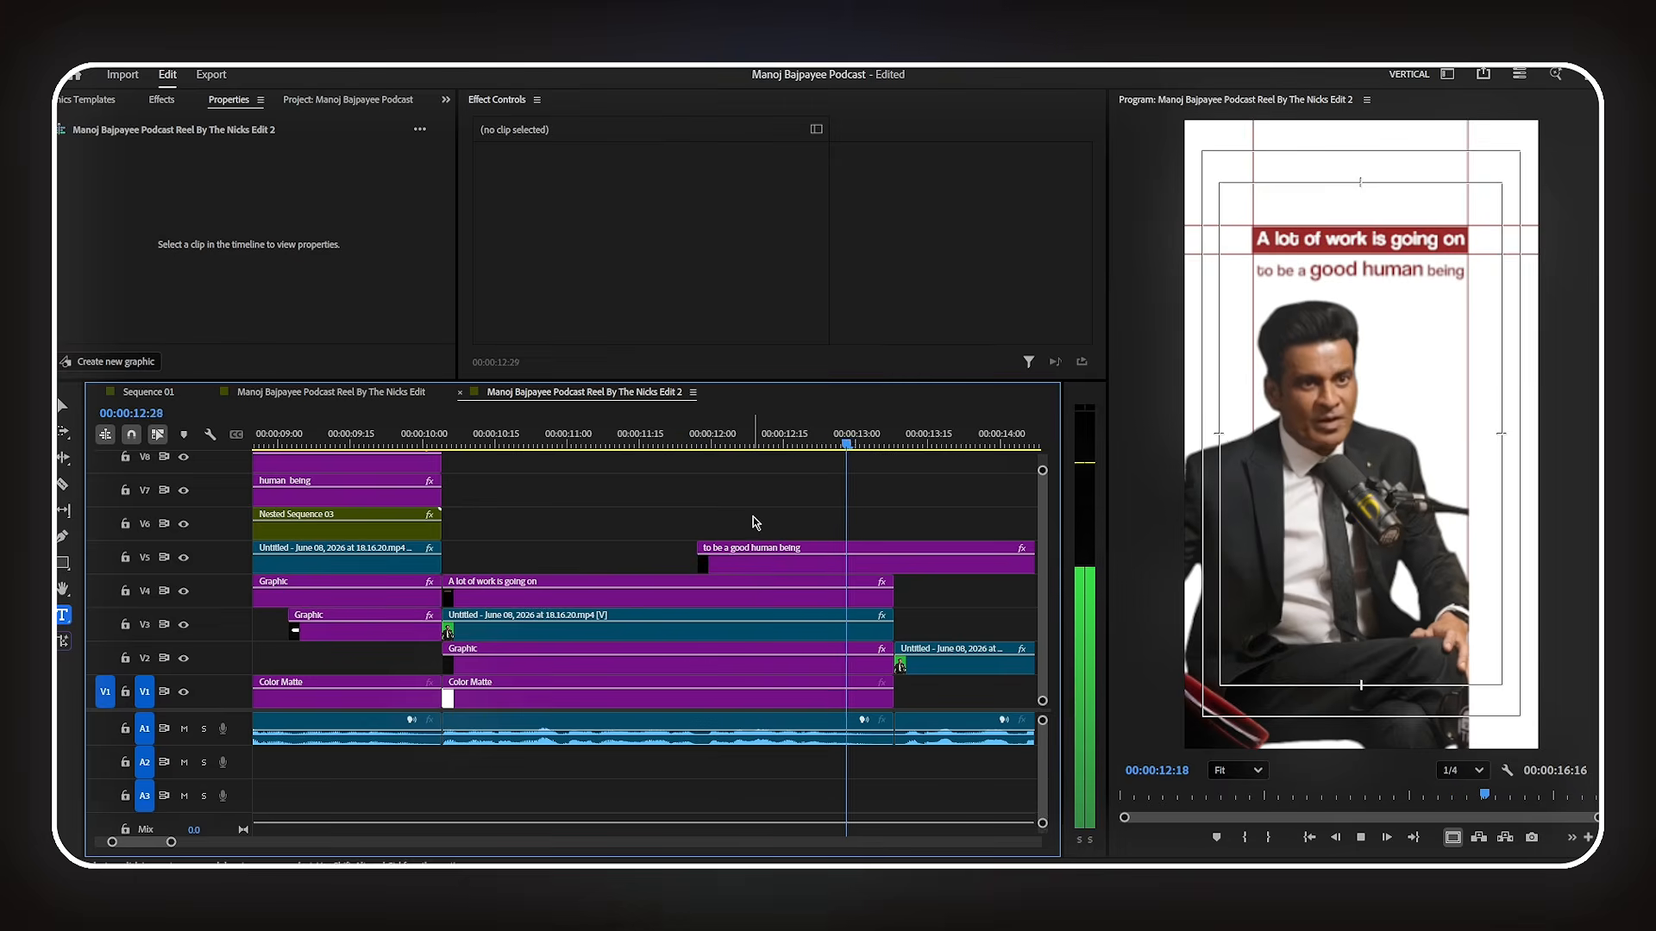
key("space")
- Delete the part of the V5 caption past the speaker segment's end and adjust its start to about 00:00:11:29
left_click(912, 569)
key("ctrl+k")
left_click(912, 567)
key("Delete")
scroll(773, 584, "up", 3)
mouse_move(620, 444)
left_mouse_down()
mouse_move(644, 446)
mouse_move(629, 446)
left_mouse_up()
left_click(666, 572)
left_click_drag(666, 572, 688, 570)
- Split the V5 caption in time with the spoken words at about 00:00:12:05, 00:00:12:09 and 00:00:12:14
left_click_drag(635, 444, 862, 490)
key("ctrl+k")
key("ctrl+k")
left_click(712, 562)
key("ctrl+k")
left_click(759, 561)
key("ctrl+k")
- Split the remaining V5 caption for its last words at about 00:00:12:21 and 00:00:12:28
left_click(824, 560)
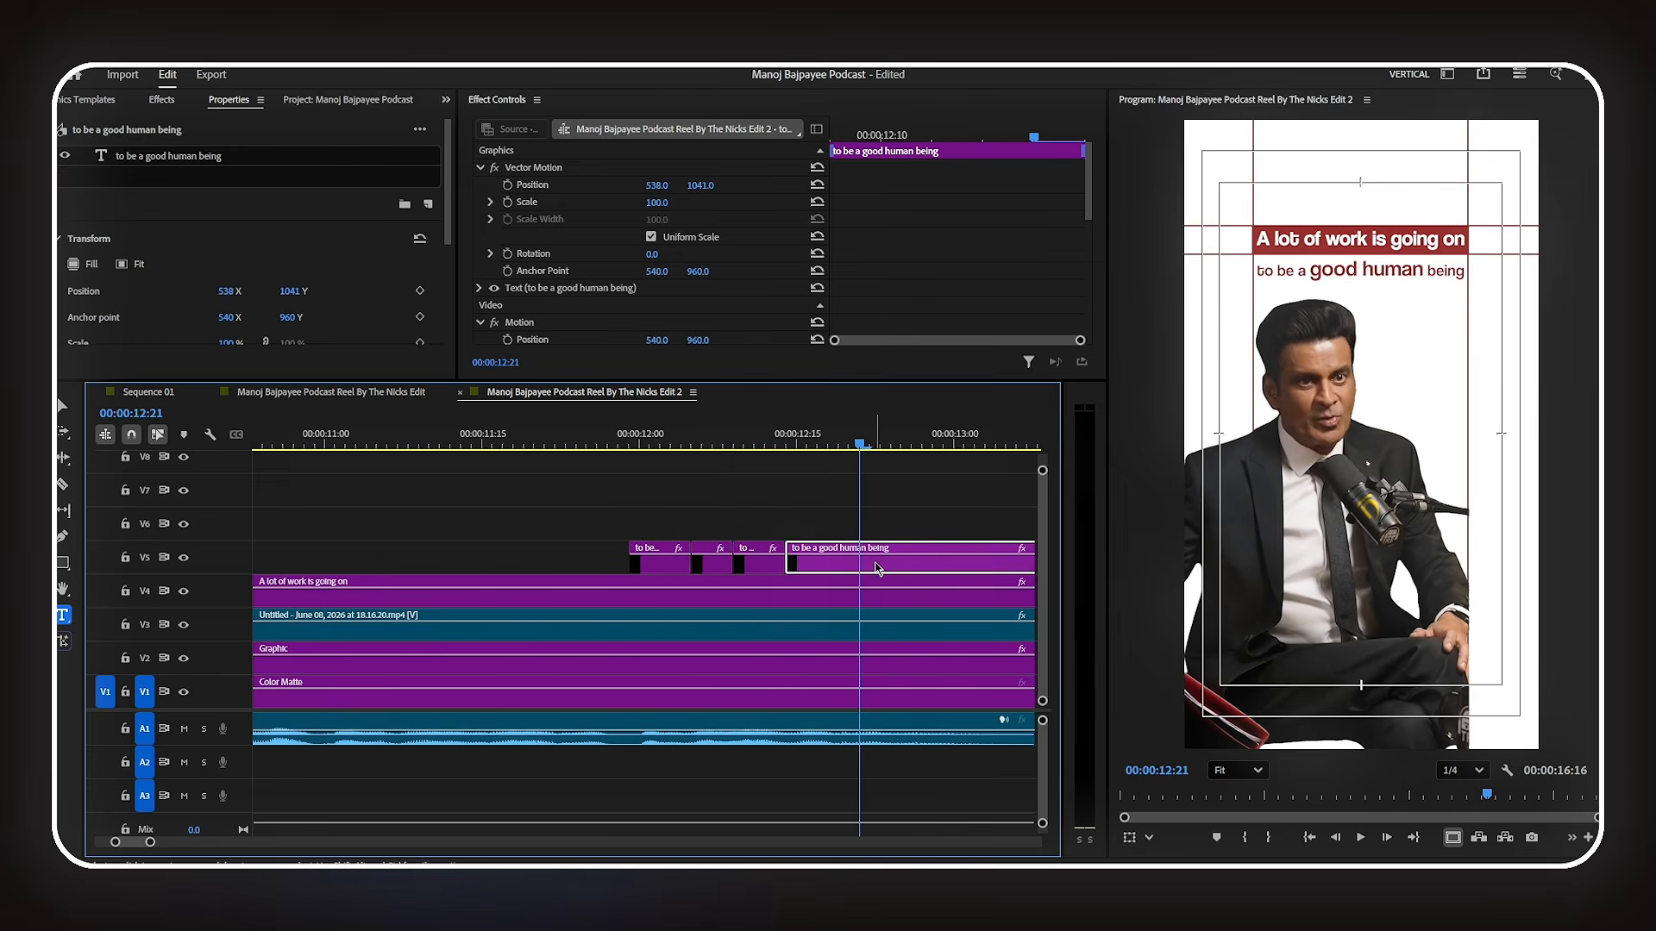
scroll(801, 509, "down", 3)
left_click_drag(754, 450, 791, 446)
left_click(792, 564)
key("ctrl+k")
left_click_drag(915, 556, 895, 562)
scroll(897, 566, "down", 3)
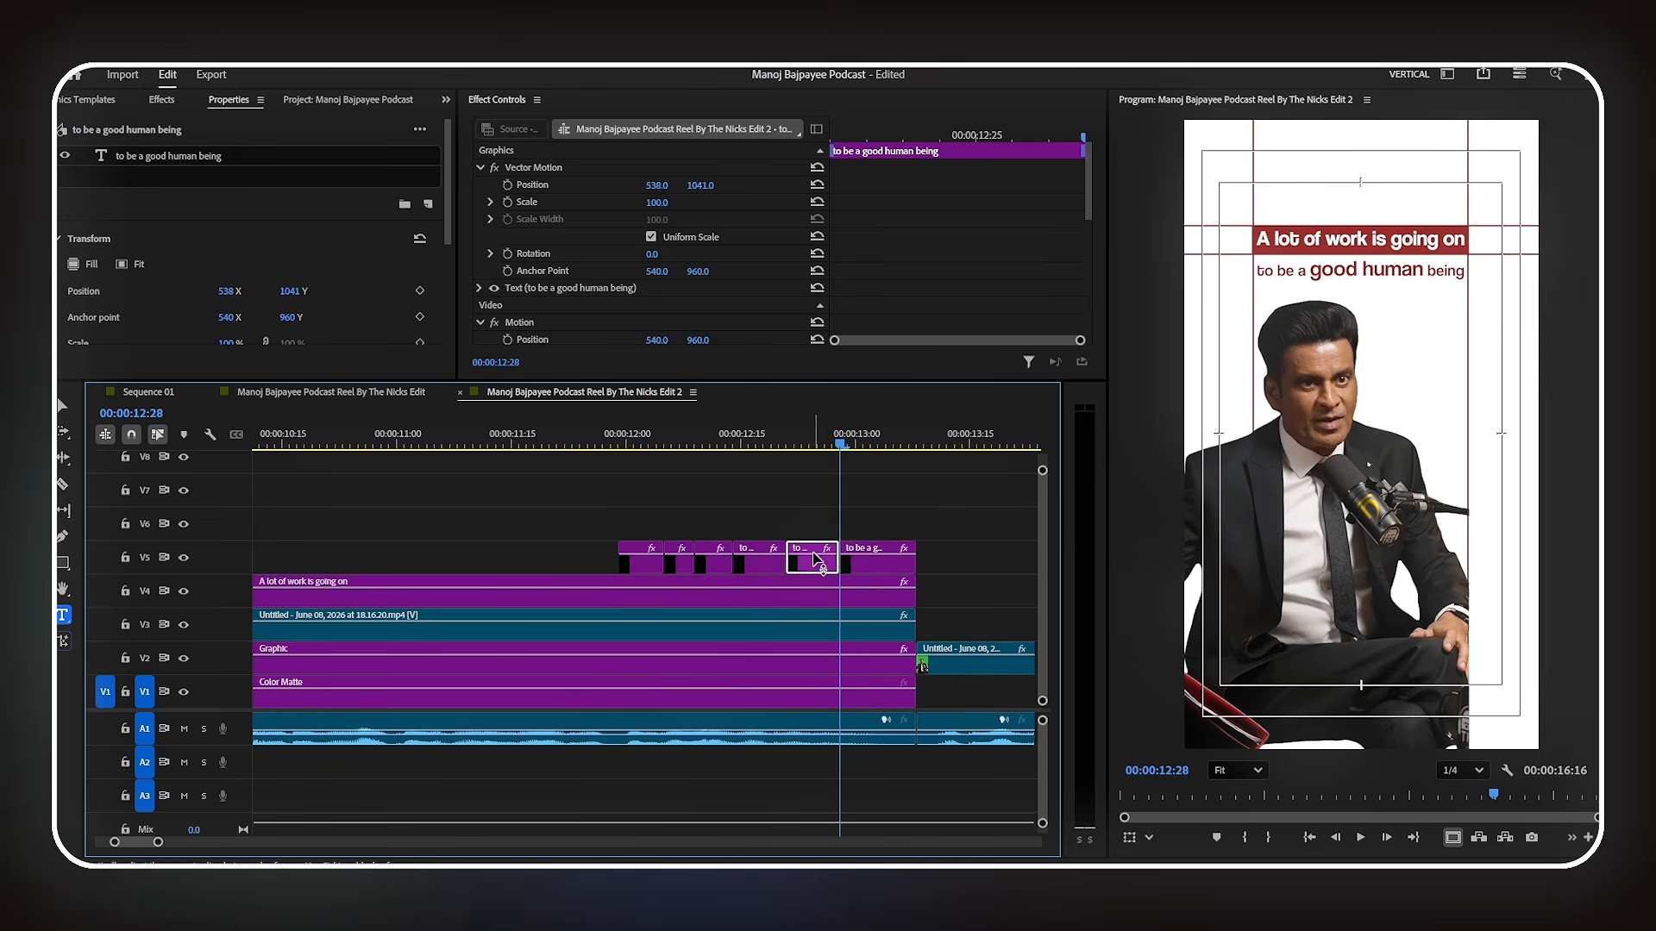
- Apply the Crop effect to the first five pieces of the split V5 caption
scroll(785, 541, "up", 2)
left_click(663, 445)
left_click_drag(723, 504, 916, 541)
left_click(162, 99)
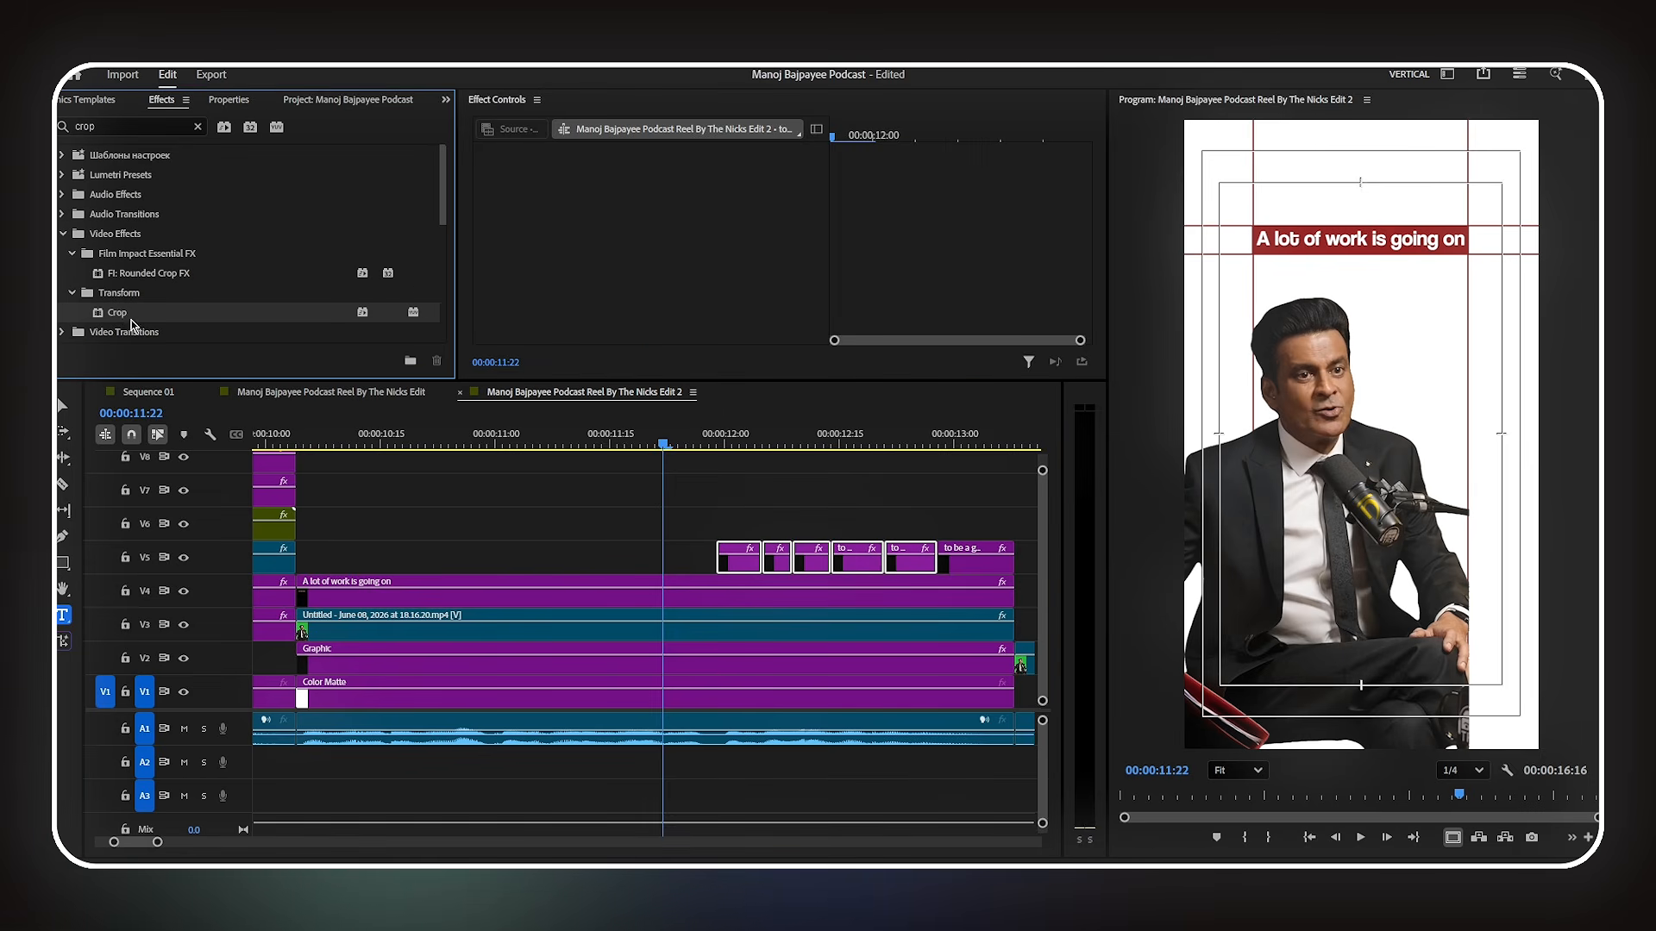
left_click_drag(679, 549, 736, 556)
- Crop the right side of the first V5 caption piece by about 74% to leave only "to"
left_click(754, 486)
left_click(747, 444)
left_click(738, 565)
scroll(565, 276, "down", 2)
left_click(516, 223)
left_click_drag(1541, 435, 1280, 426)
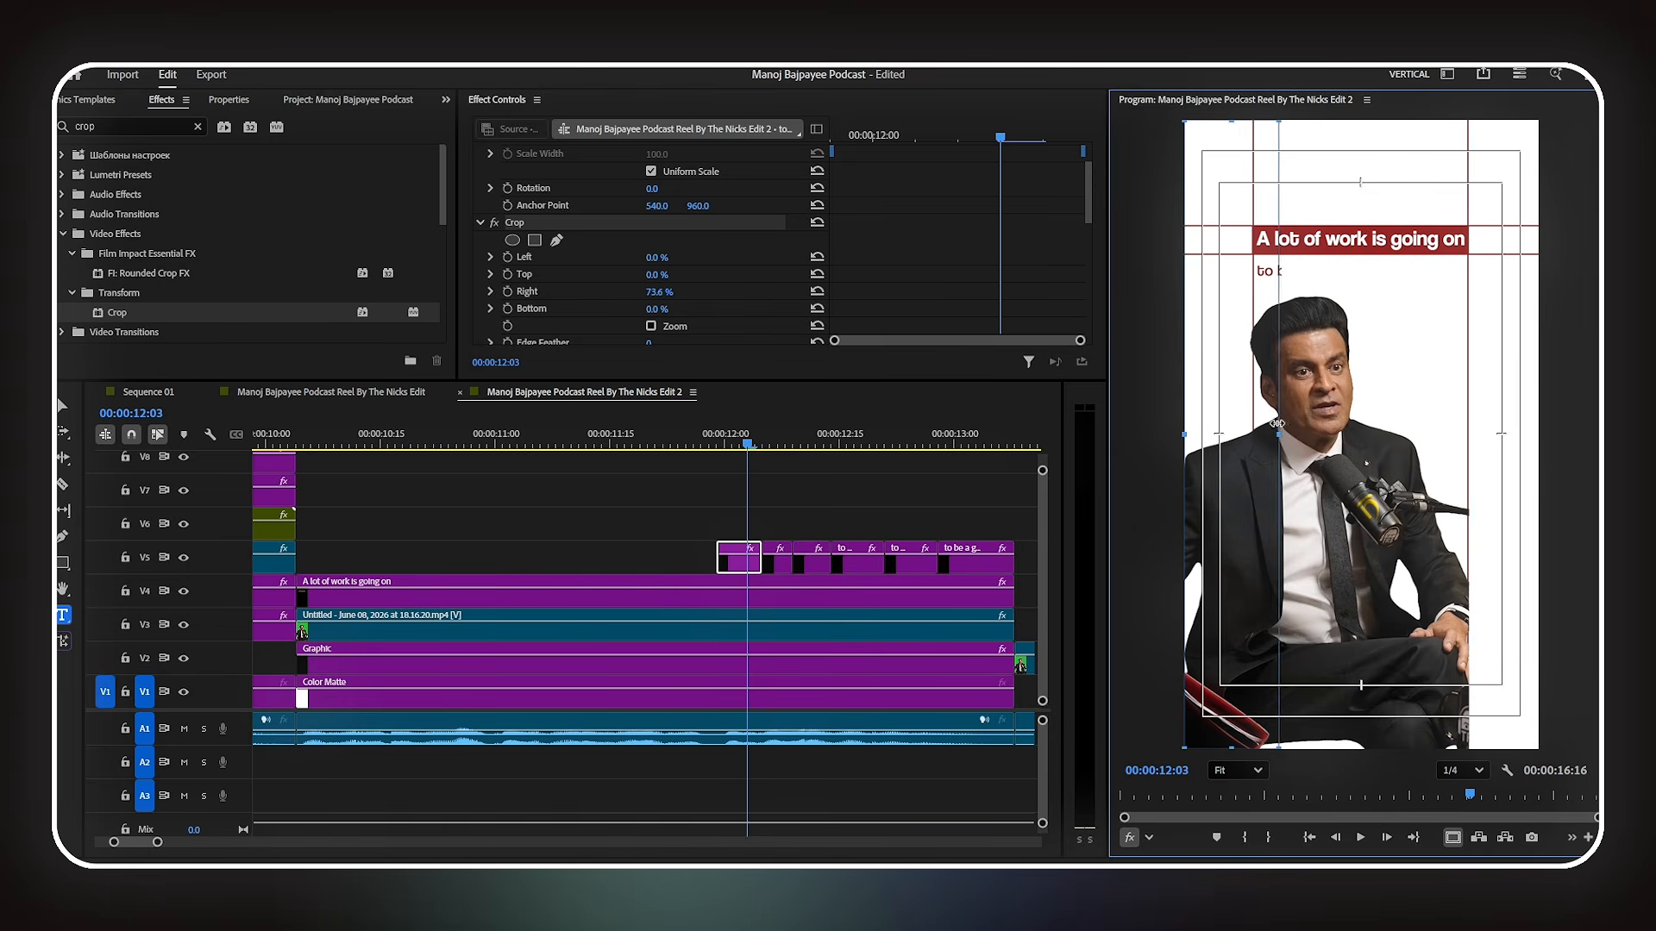
- Crop the right sides of the second and third V5 caption pieces to reveal "to be" and "to be a" respectively
left_click(770, 443)
left_click(778, 562)
scroll(717, 299, "down", 2)
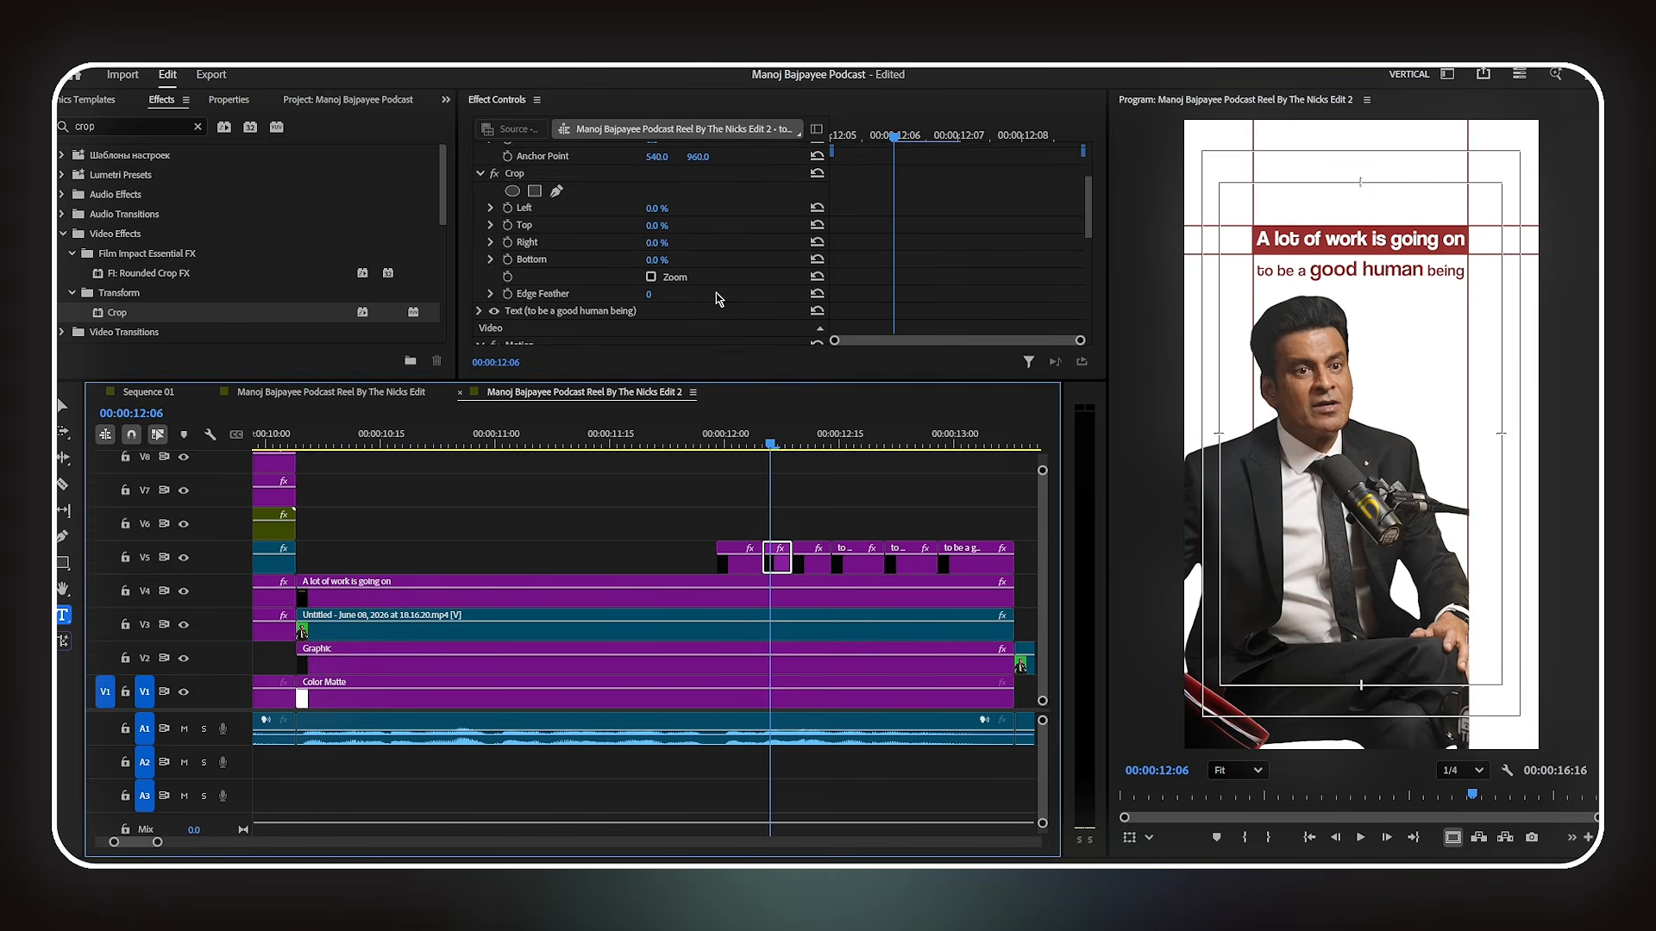
left_click(518, 174)
left_click_drag(1539, 433, 1299, 432)
left_click(801, 443)
left_click(813, 558)
left_click(529, 288)
left_click_drag(1538, 434, 1321, 432)
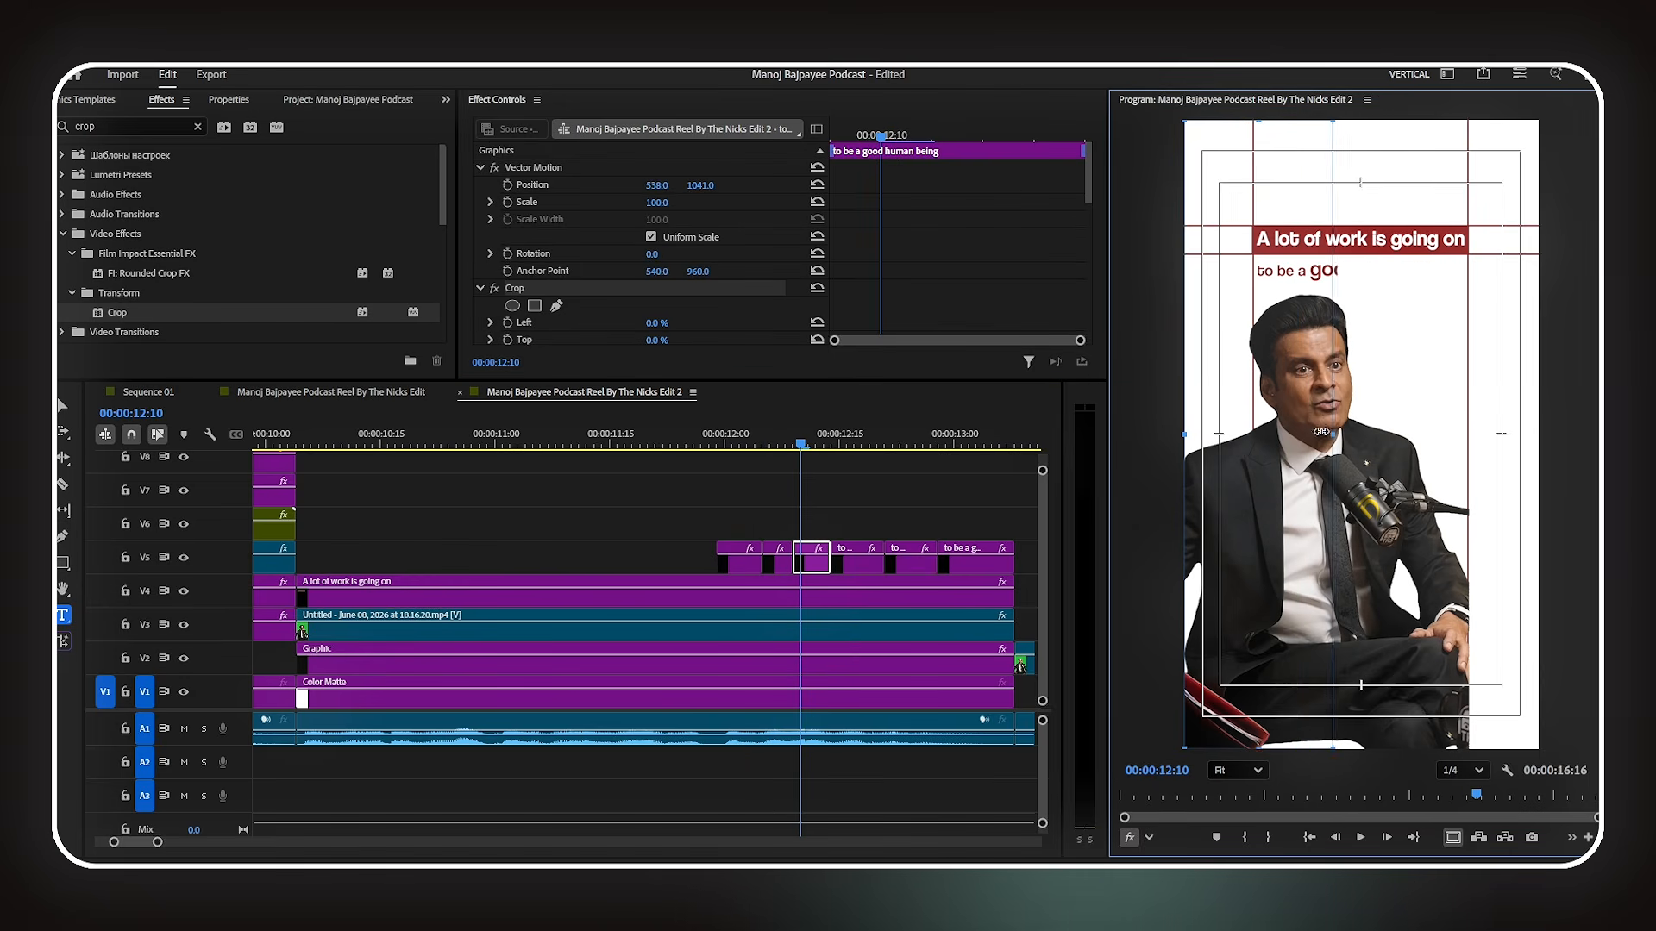
- Crop the right sides of the fourth and fifth V5 caption pieces to reveal "to be a good" and "to be a good human"
left_click(847, 443)
left_click(858, 560)
left_click(530, 288)
left_click_drag(1538, 433, 1363, 431)
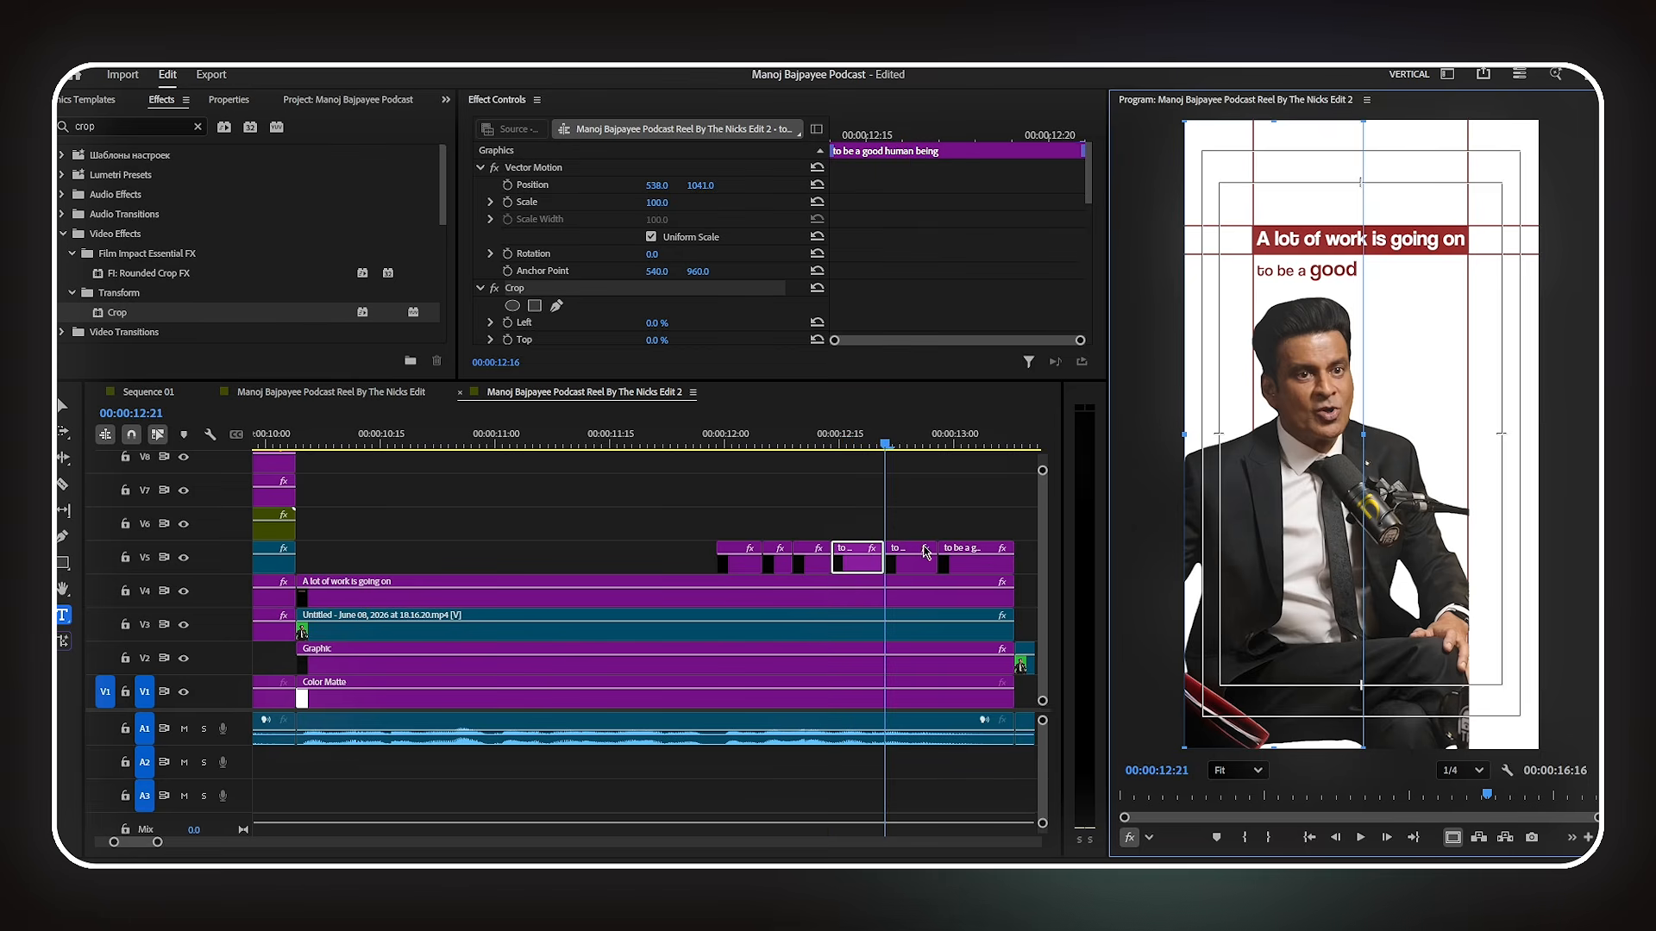
left_click(900, 443)
left_click(911, 560)
left_click(530, 288)
left_click_drag(1537, 434, 1426, 430)
- Play back from about 00:00:11:22 to check the word-by-word caption reveal and listen to the final speaker segment
left_click(1016, 488)
left_click(664, 447)
key("space")
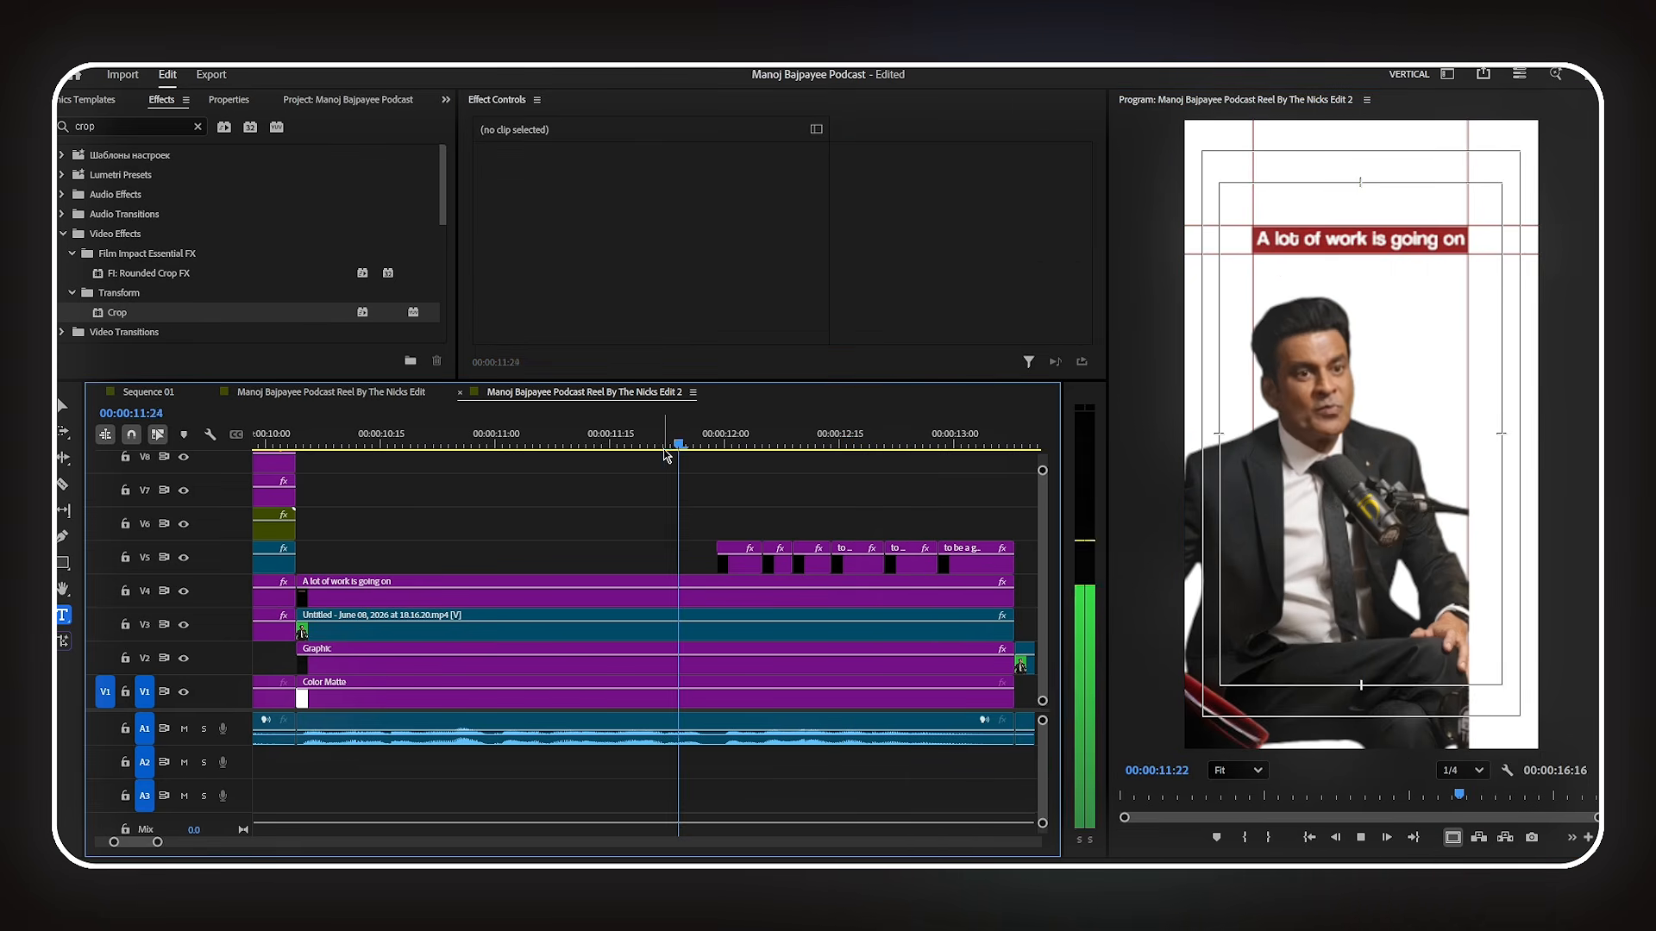
key("space")
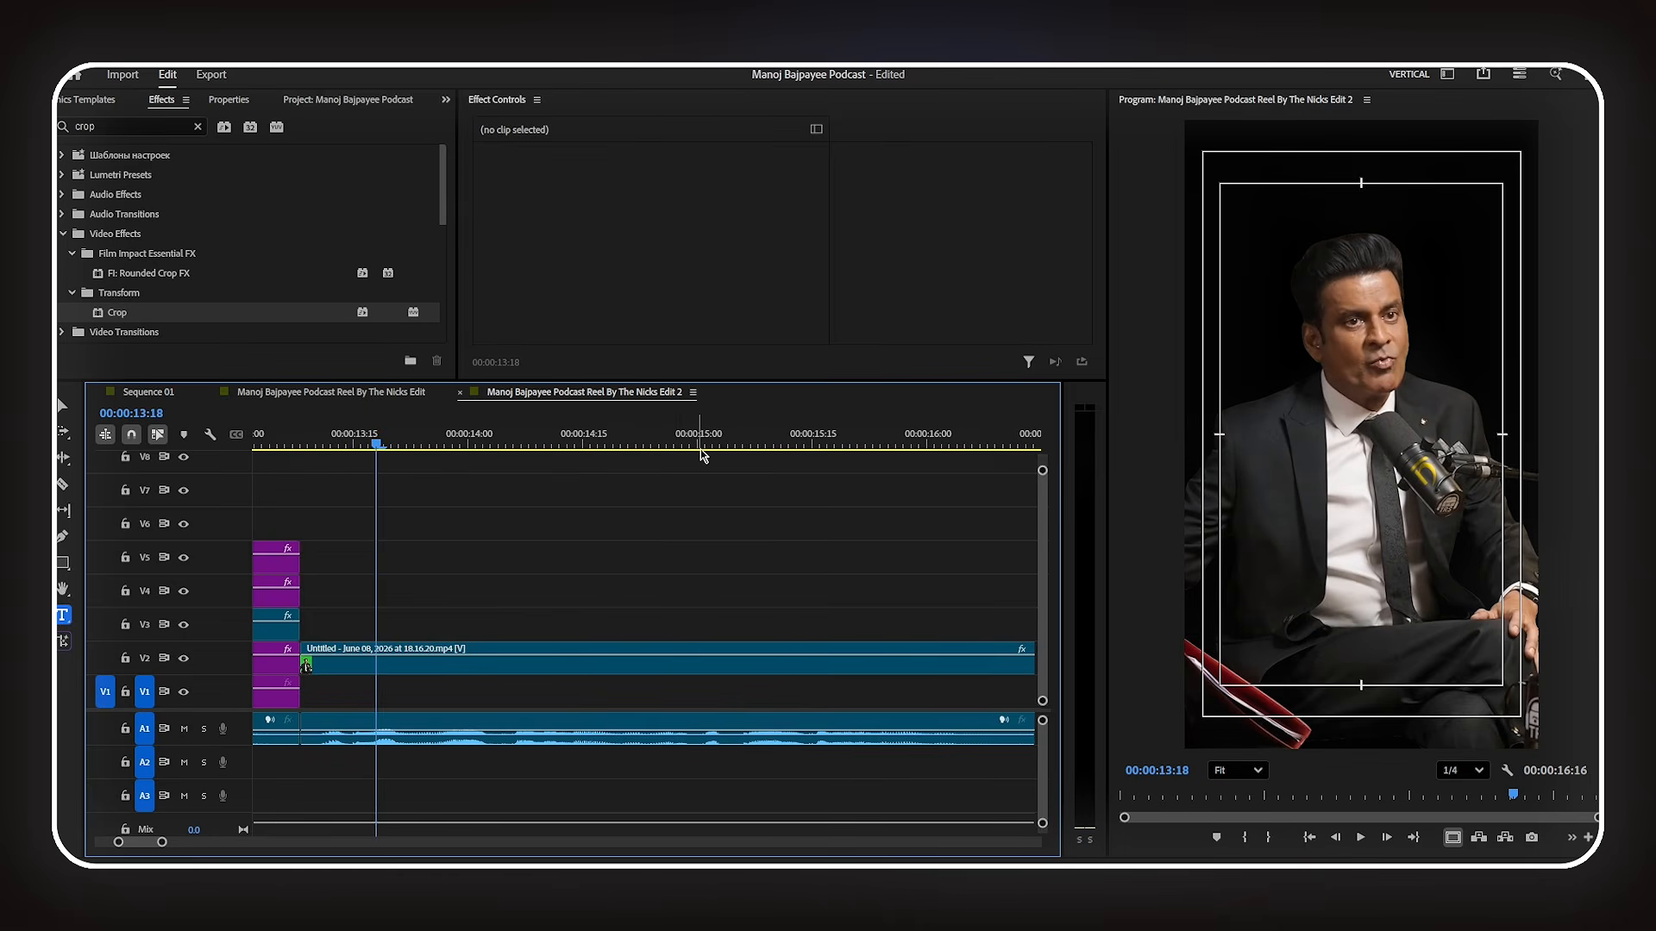
scroll(669, 513, "down", 2)
key("space")
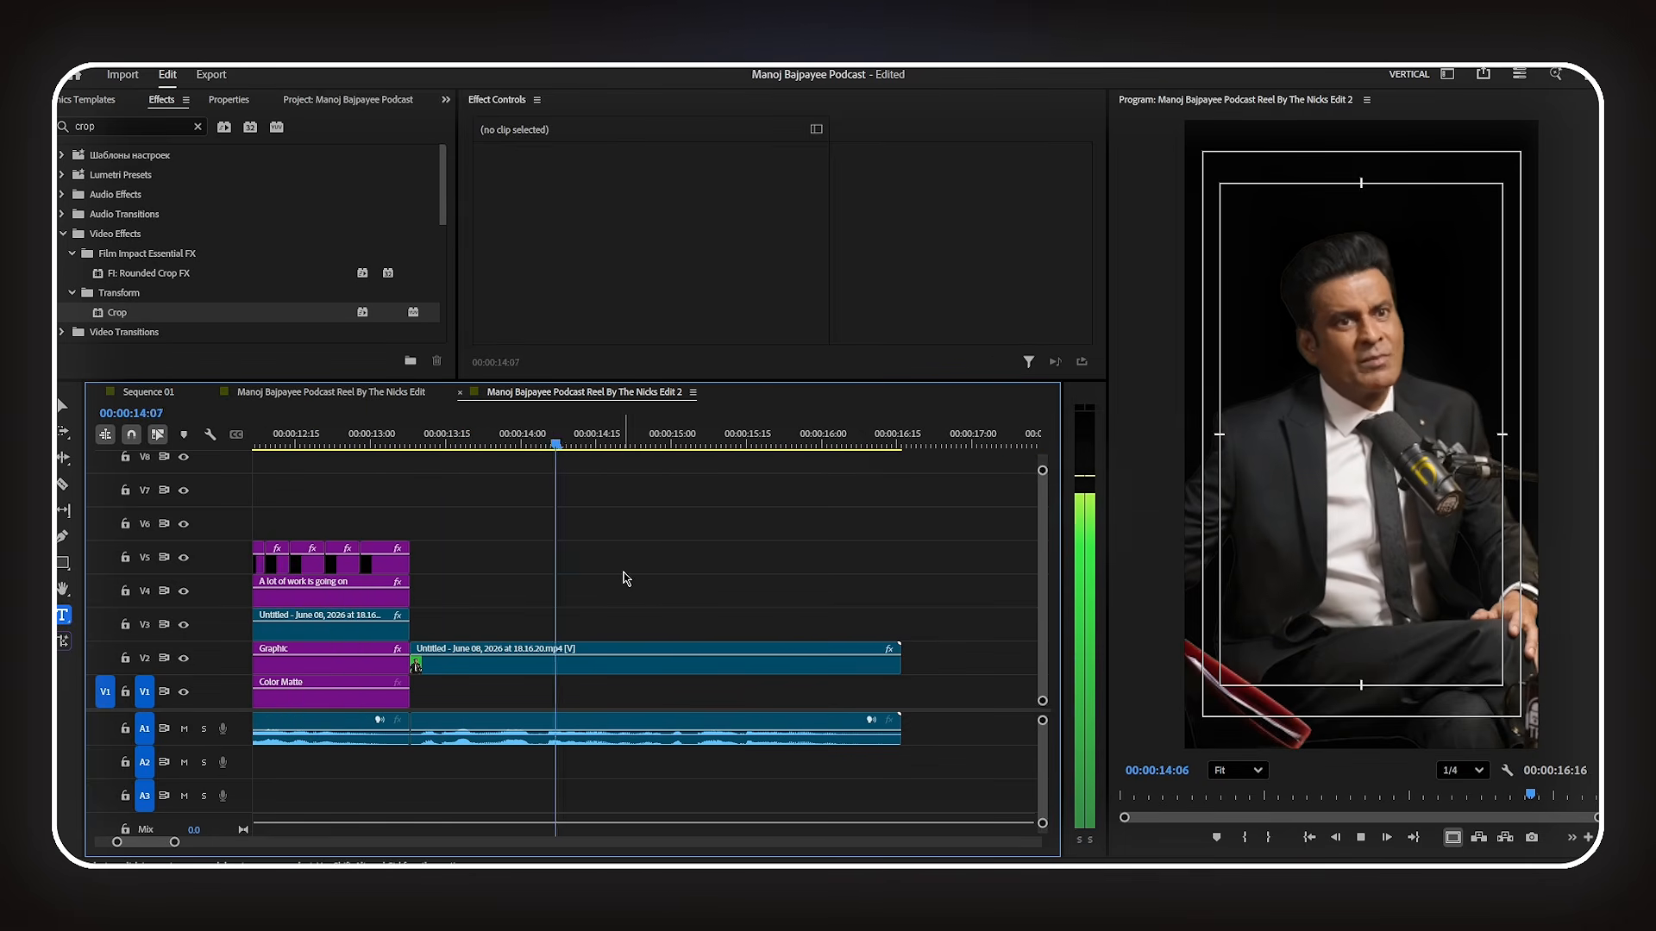
key("space")
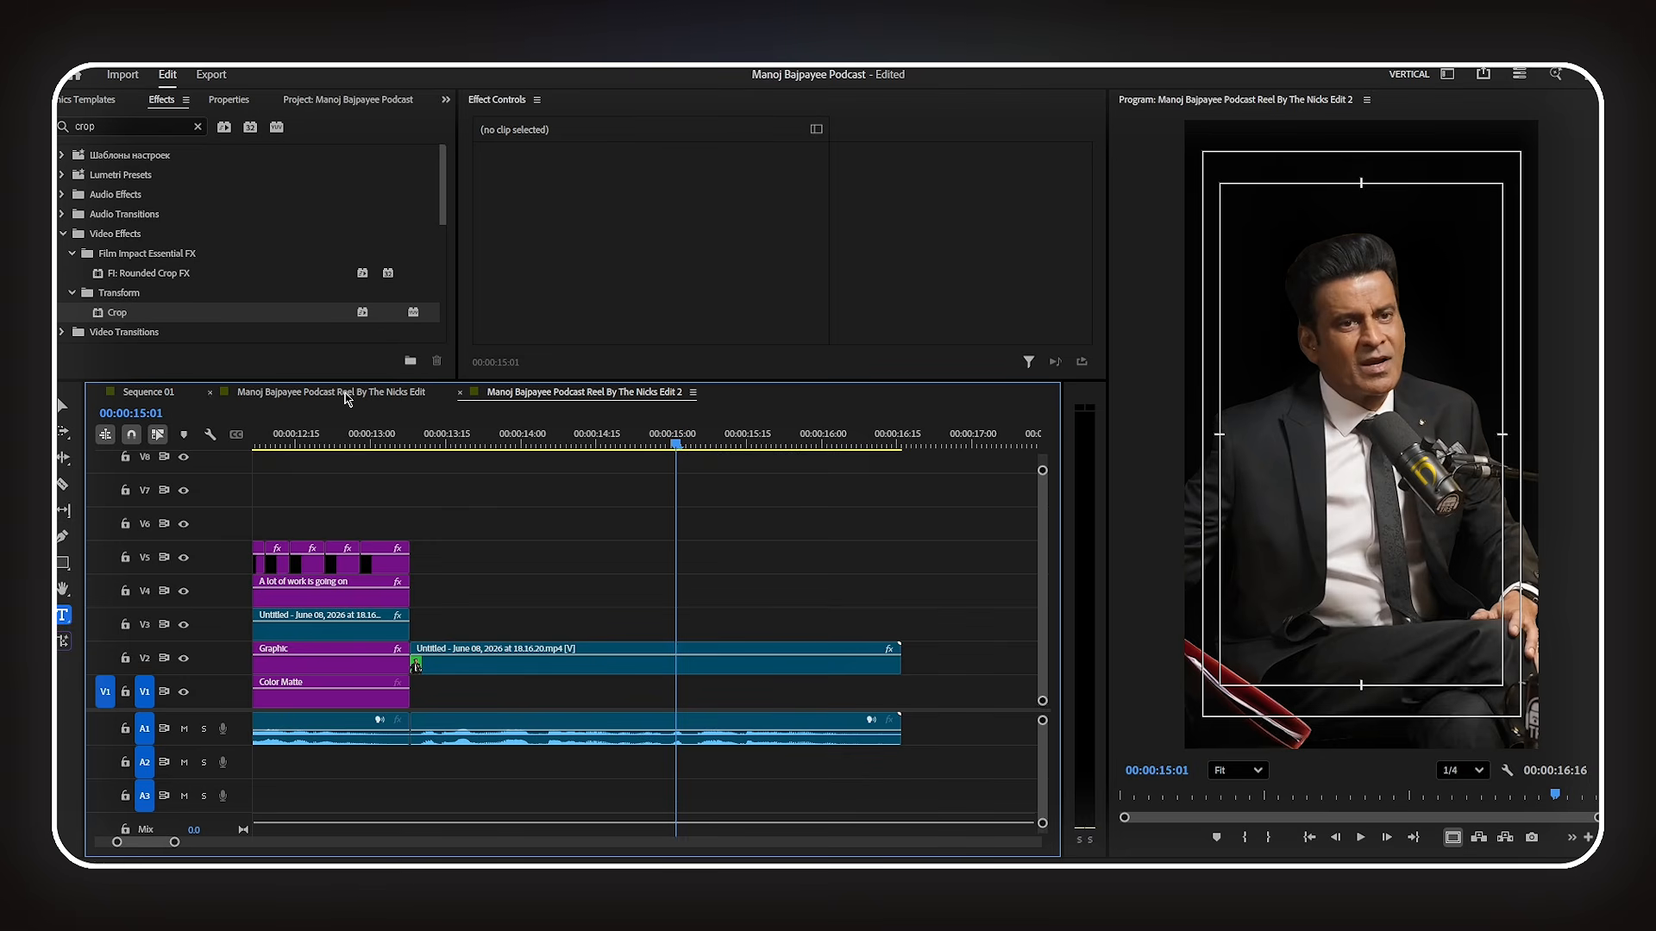
- Scale the final speaker clip to 130% at position 395, 1096 and place a copy of the red Color Matte beneath it
left_click(537, 662)
mouse_move(655, 202)
left_mouse_down()
mouse_move(755, 189)
mouse_move(653, 187)
left_mouse_up()
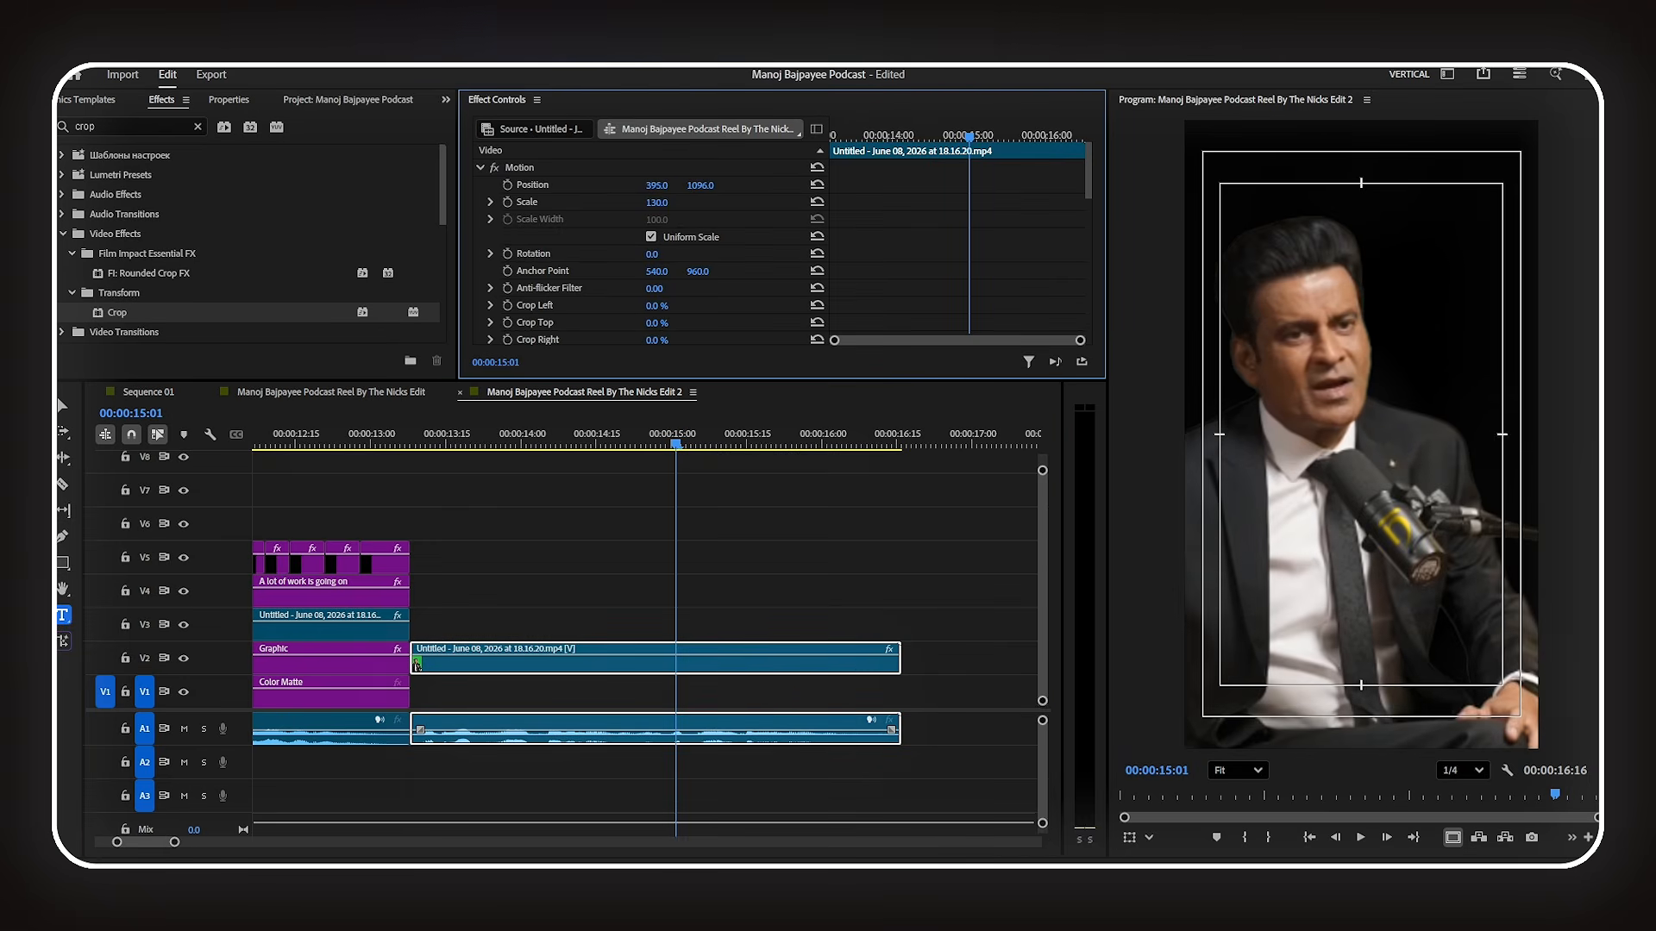
scroll(535, 638, "down", 5)
left_click(377, 697)
scroll(360, 700, "down", 2)
left_click_drag(266, 703, 649, 691)
left_click_drag(685, 694, 724, 693)
- Copy the last V5 caption piece onto V3 across the final segment and replace its text with "but vo" from the Notepad caption file
scroll(733, 571, "up", 4)
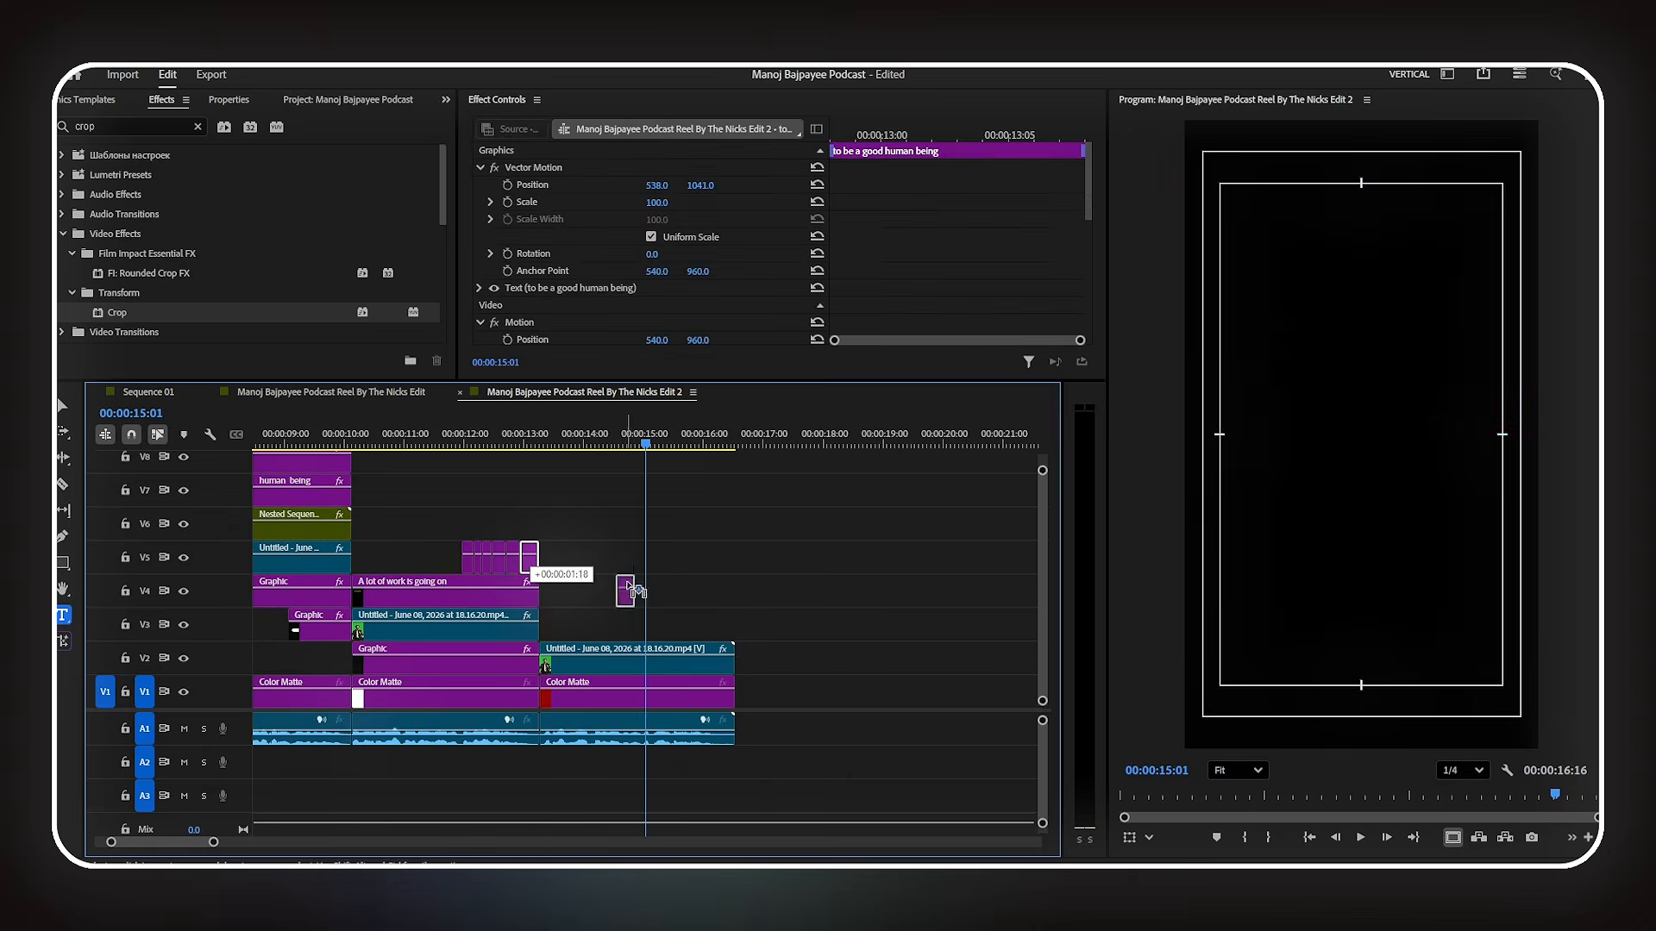
left_click_drag(628, 591, 734, 629)
key("alt+Tab")
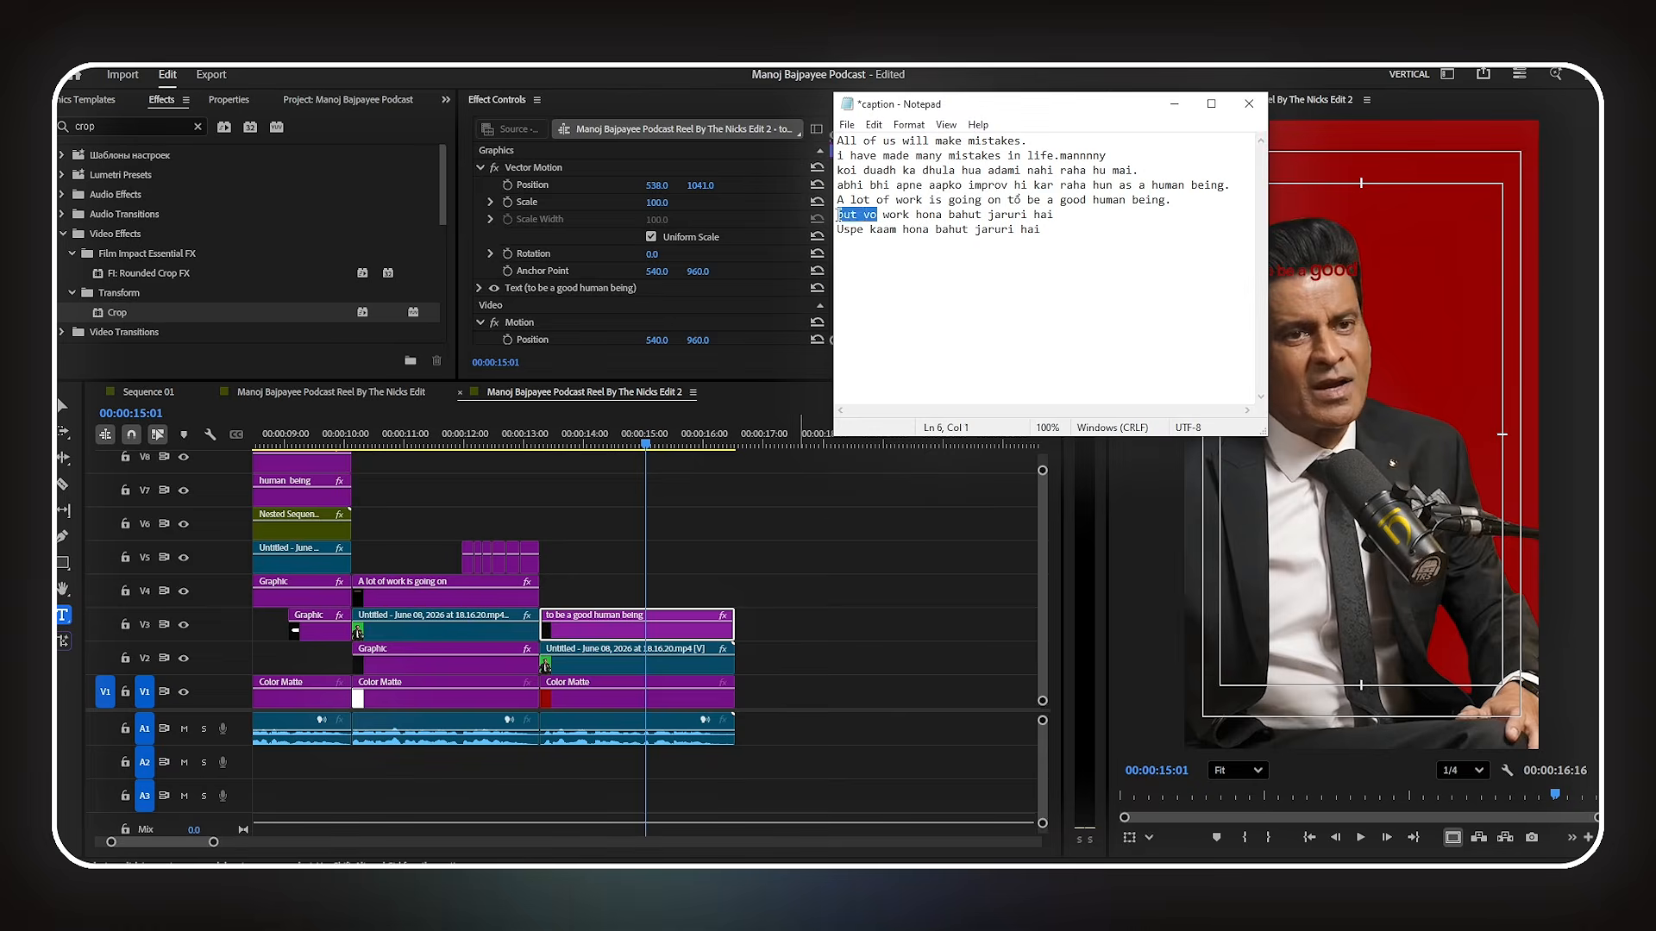
left_click_drag(860, 215, 837, 215)
key("ctrl+c")
left_click(1174, 104)
left_click(1282, 276)
key("ctrl+a")
key("ctrl+v")
- Fill the "but vo" caption with white and move it to position 702, 1041
left_click(231, 100)
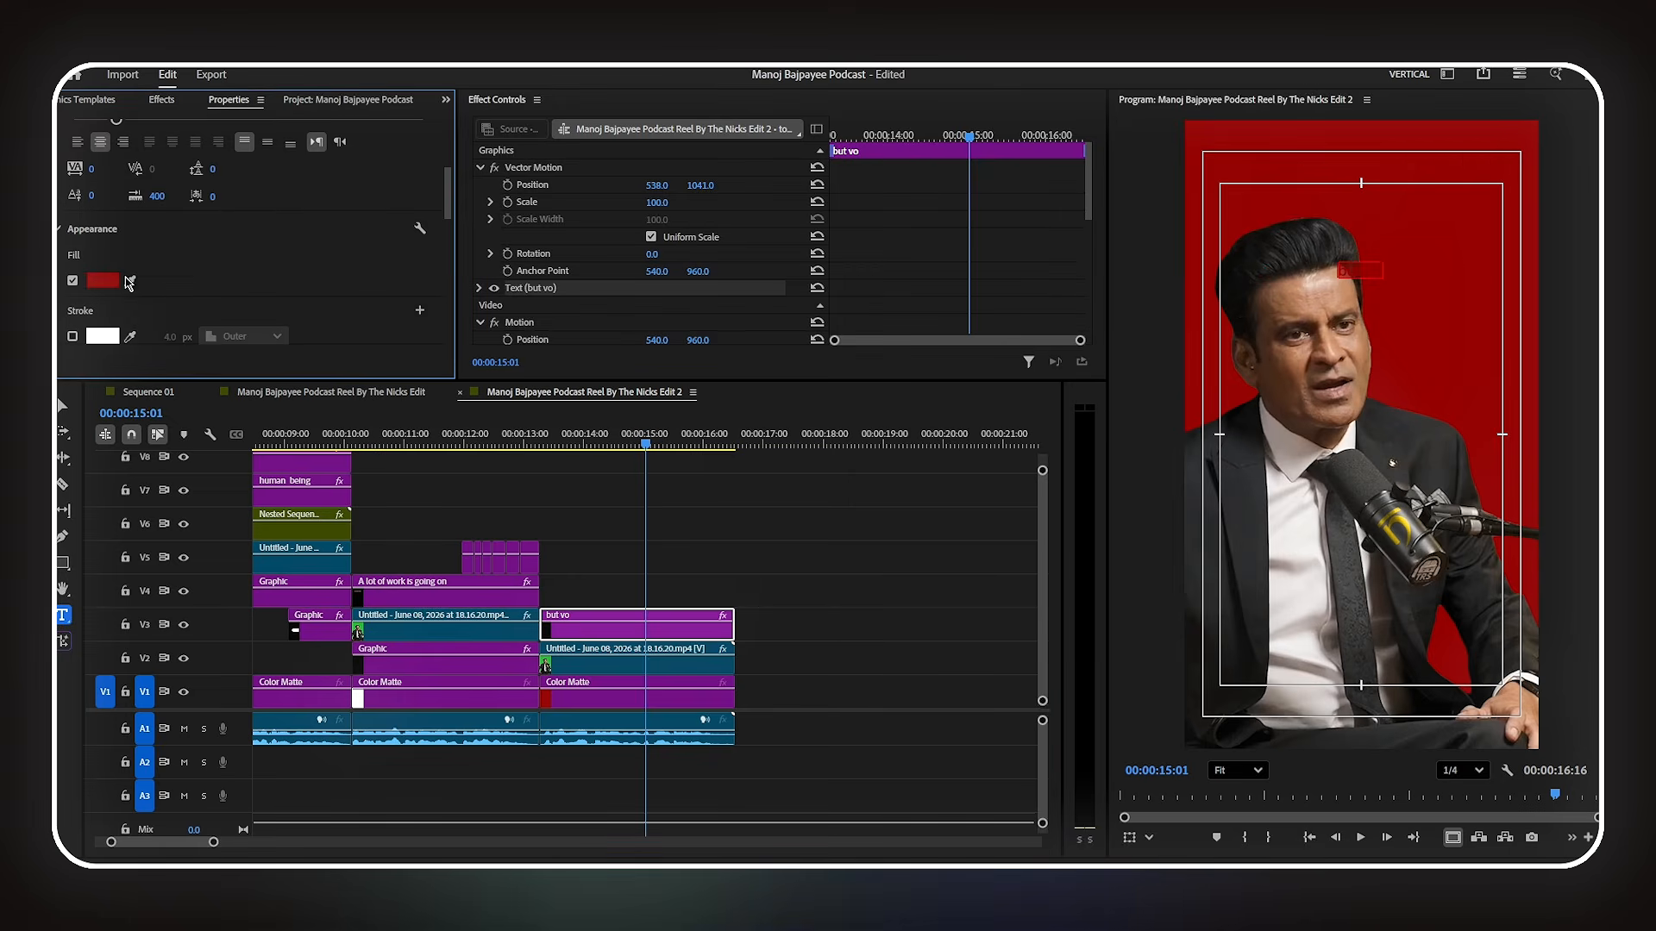
left_click_drag(657, 186, 811, 186)
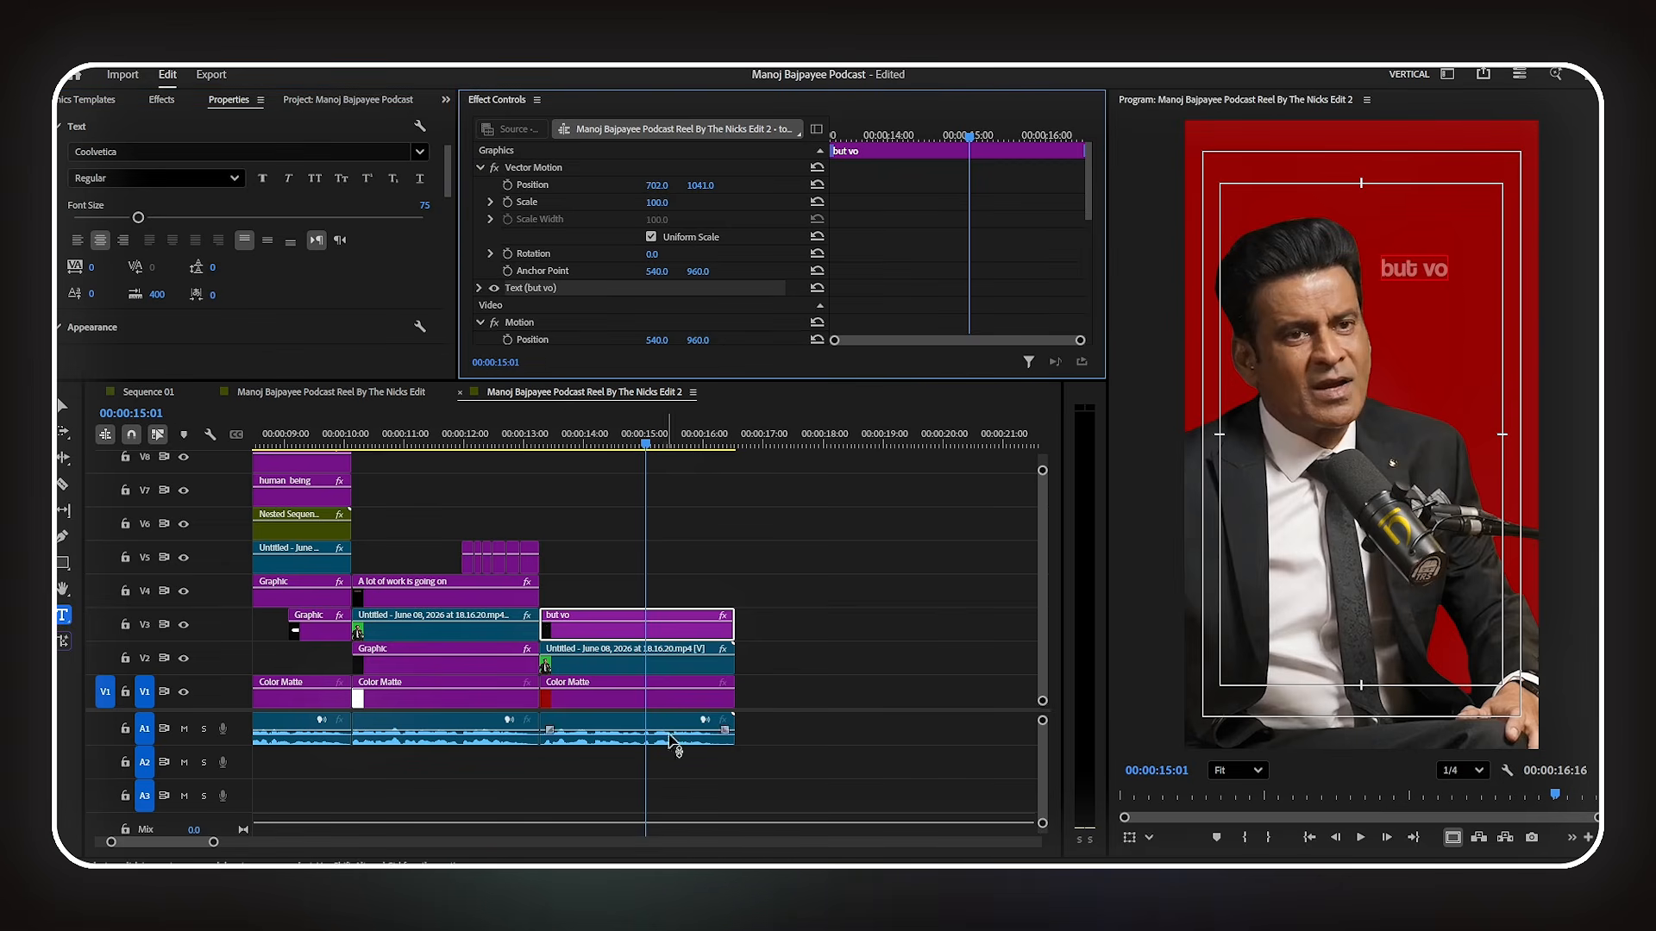
left_click(721, 573)
- Copy the "many mistakes" script caption onto V4 above "but vo" and change its text to "work"
key("minus")
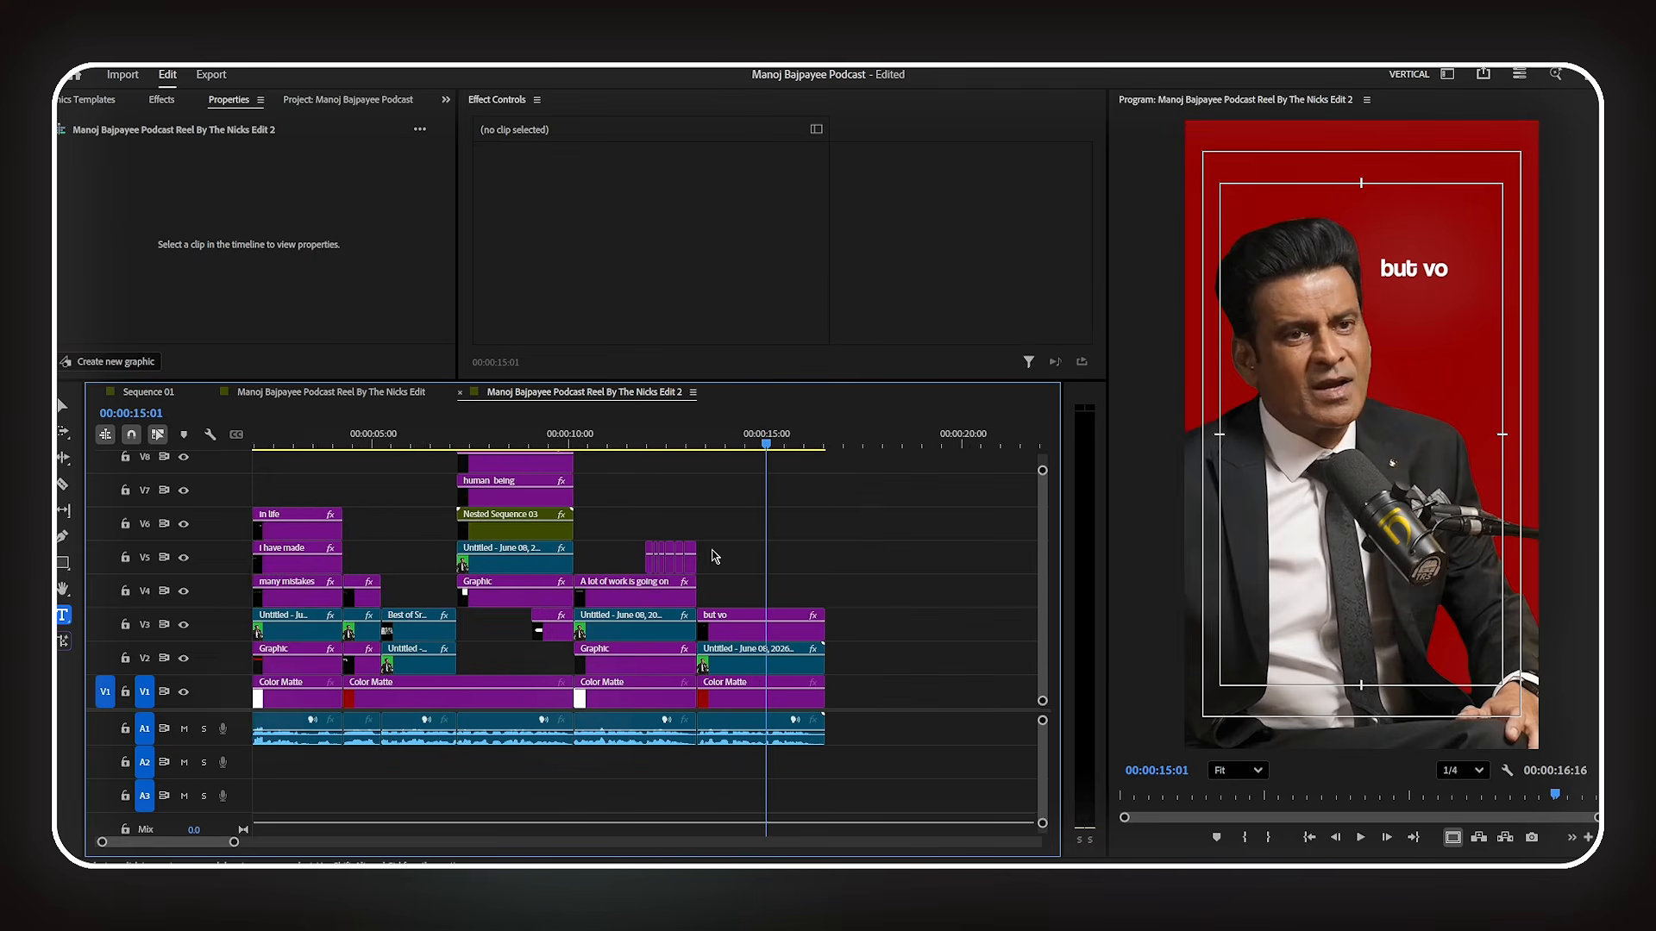
scroll(625, 603, "down", 2)
left_click(298, 593)
left_click_drag(353, 594, 714, 593)
scroll(729, 593, "up", 4)
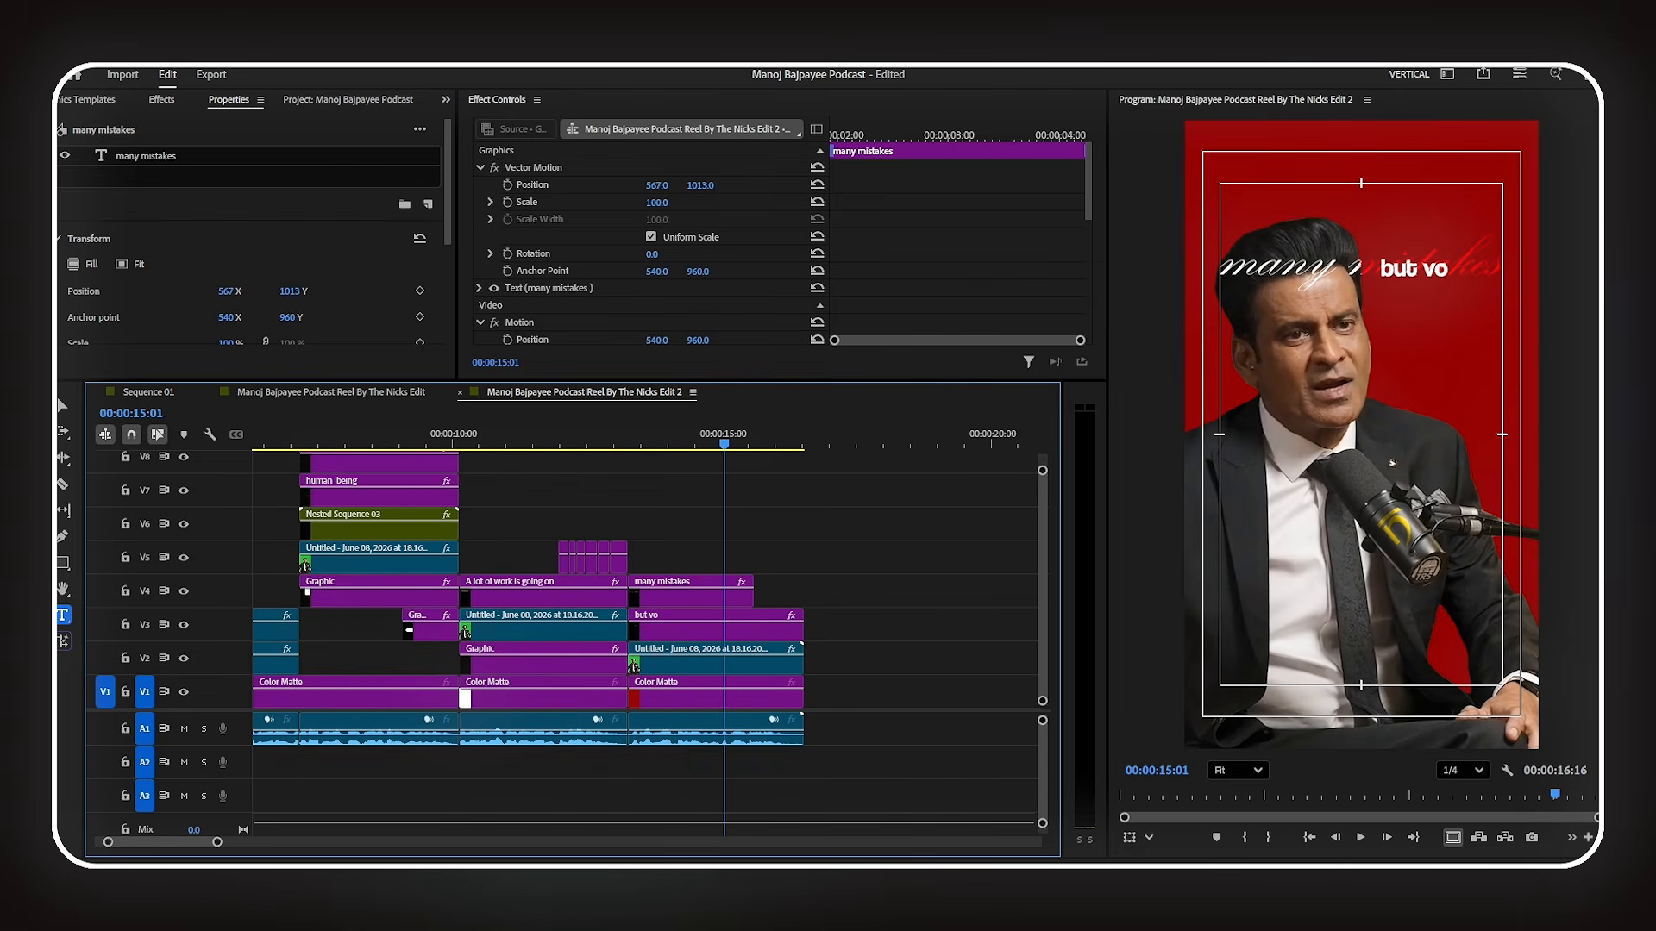
left_click(690, 593)
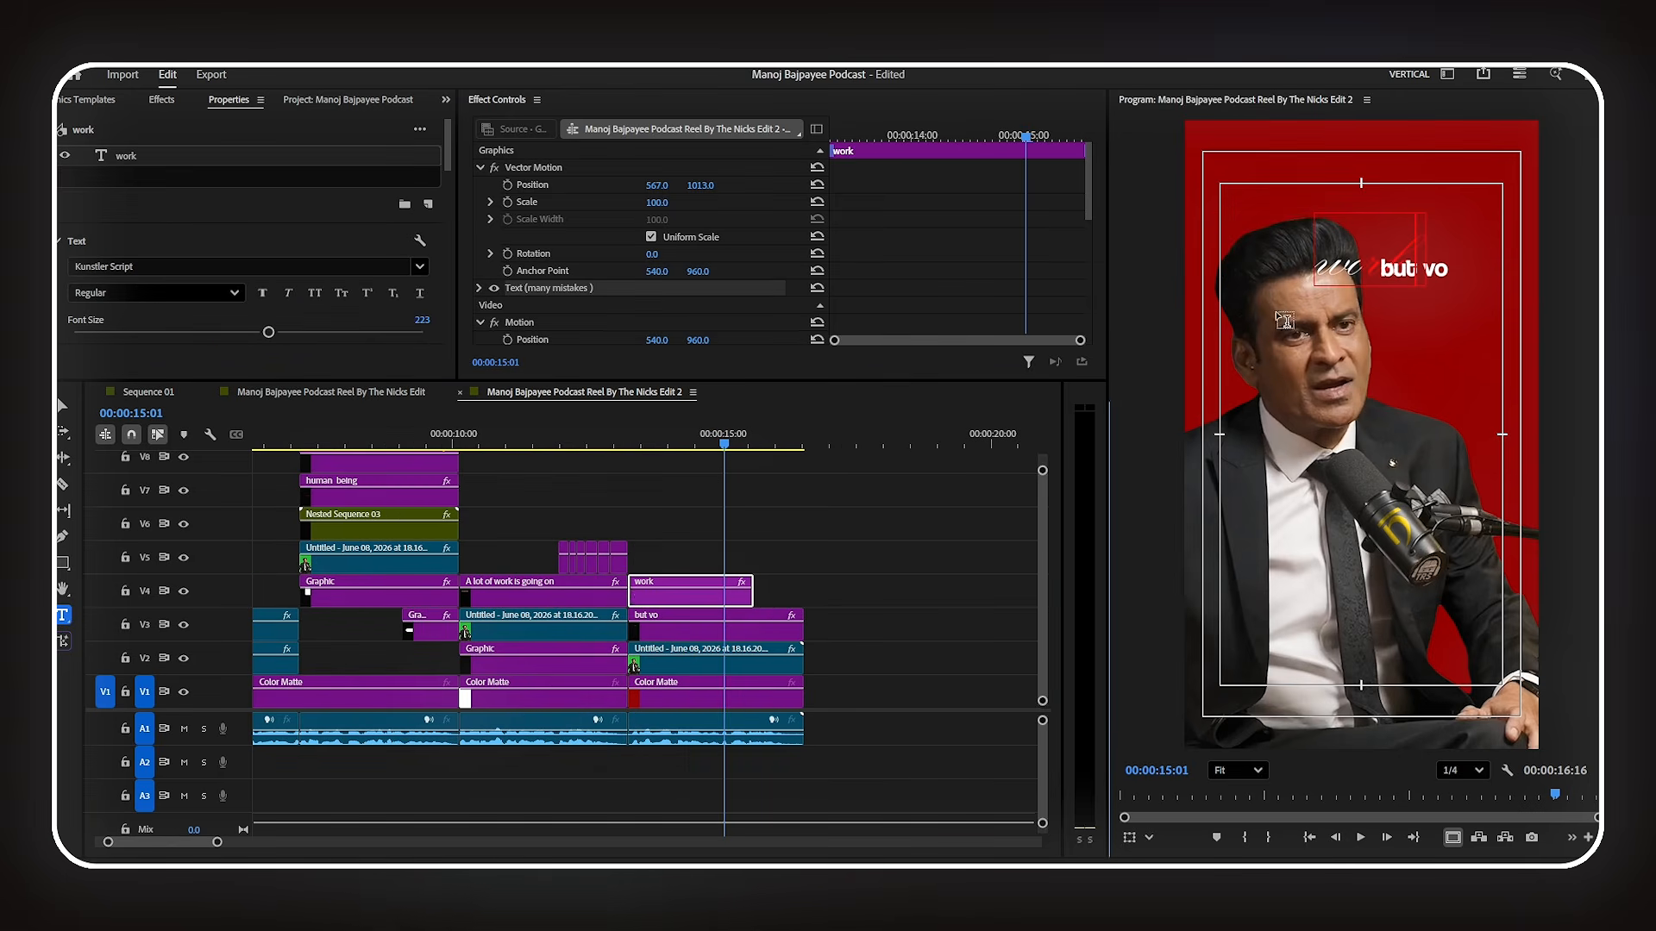
- Style the "work" caption white at font size 273, positioned at 768, 1088, and extend it to the final segment's end
scroll(695, 259, "down", 5)
scroll(695, 304, "down", 9)
scroll(695, 306, "up", 12)
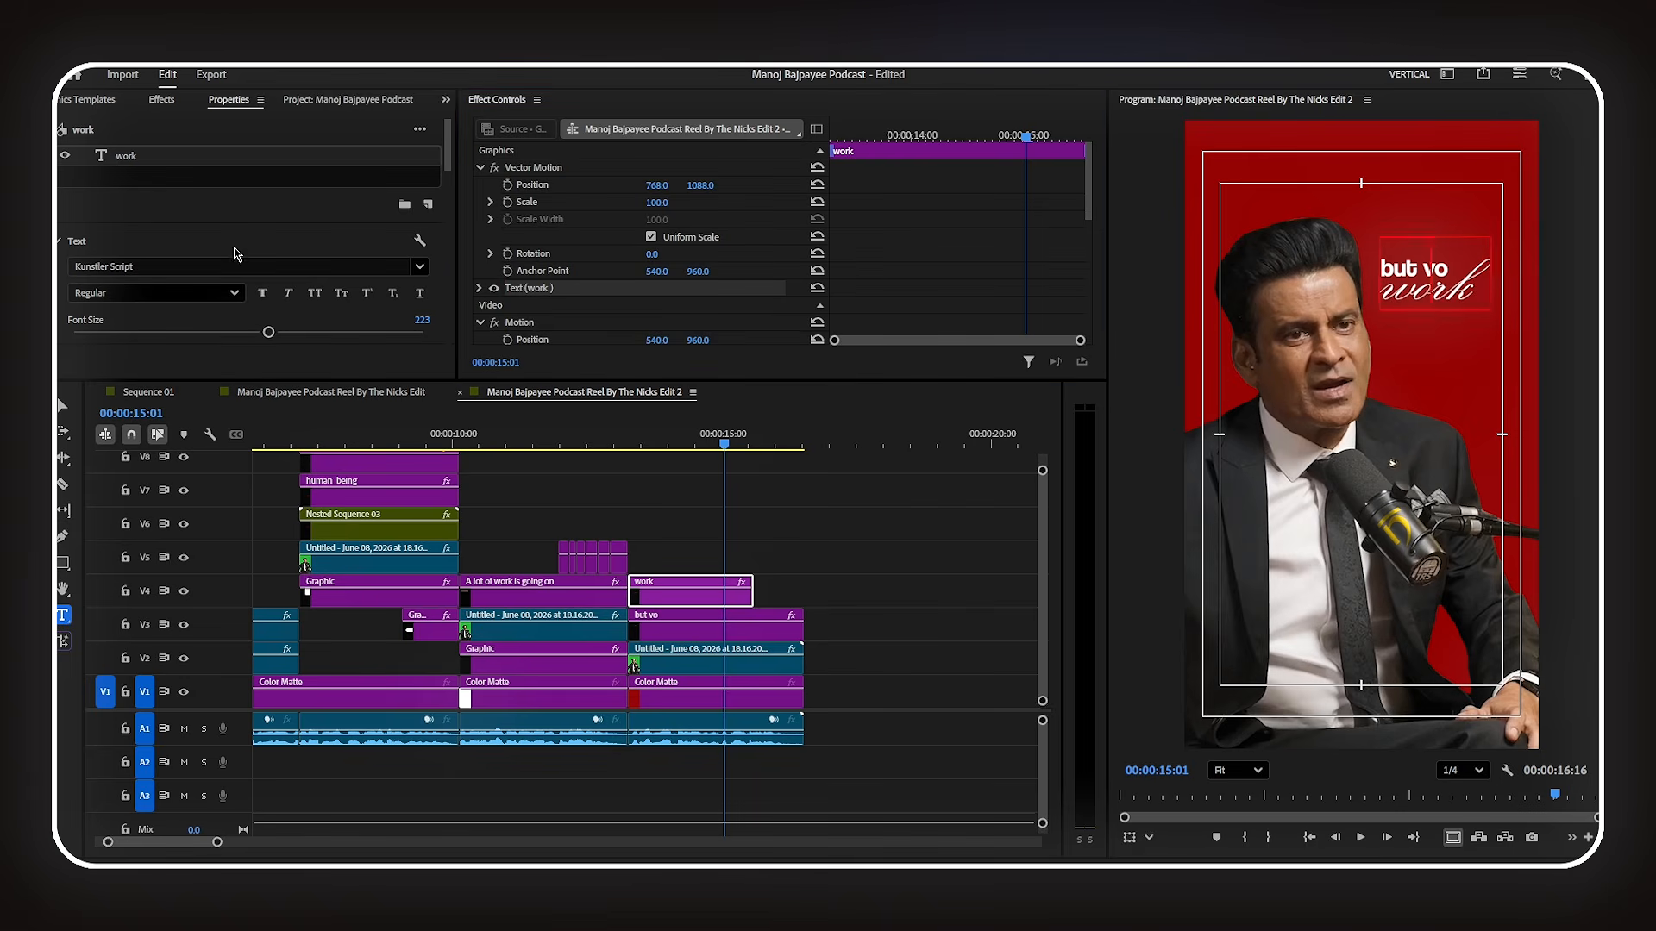
left_click_drag(268, 332, 286, 333)
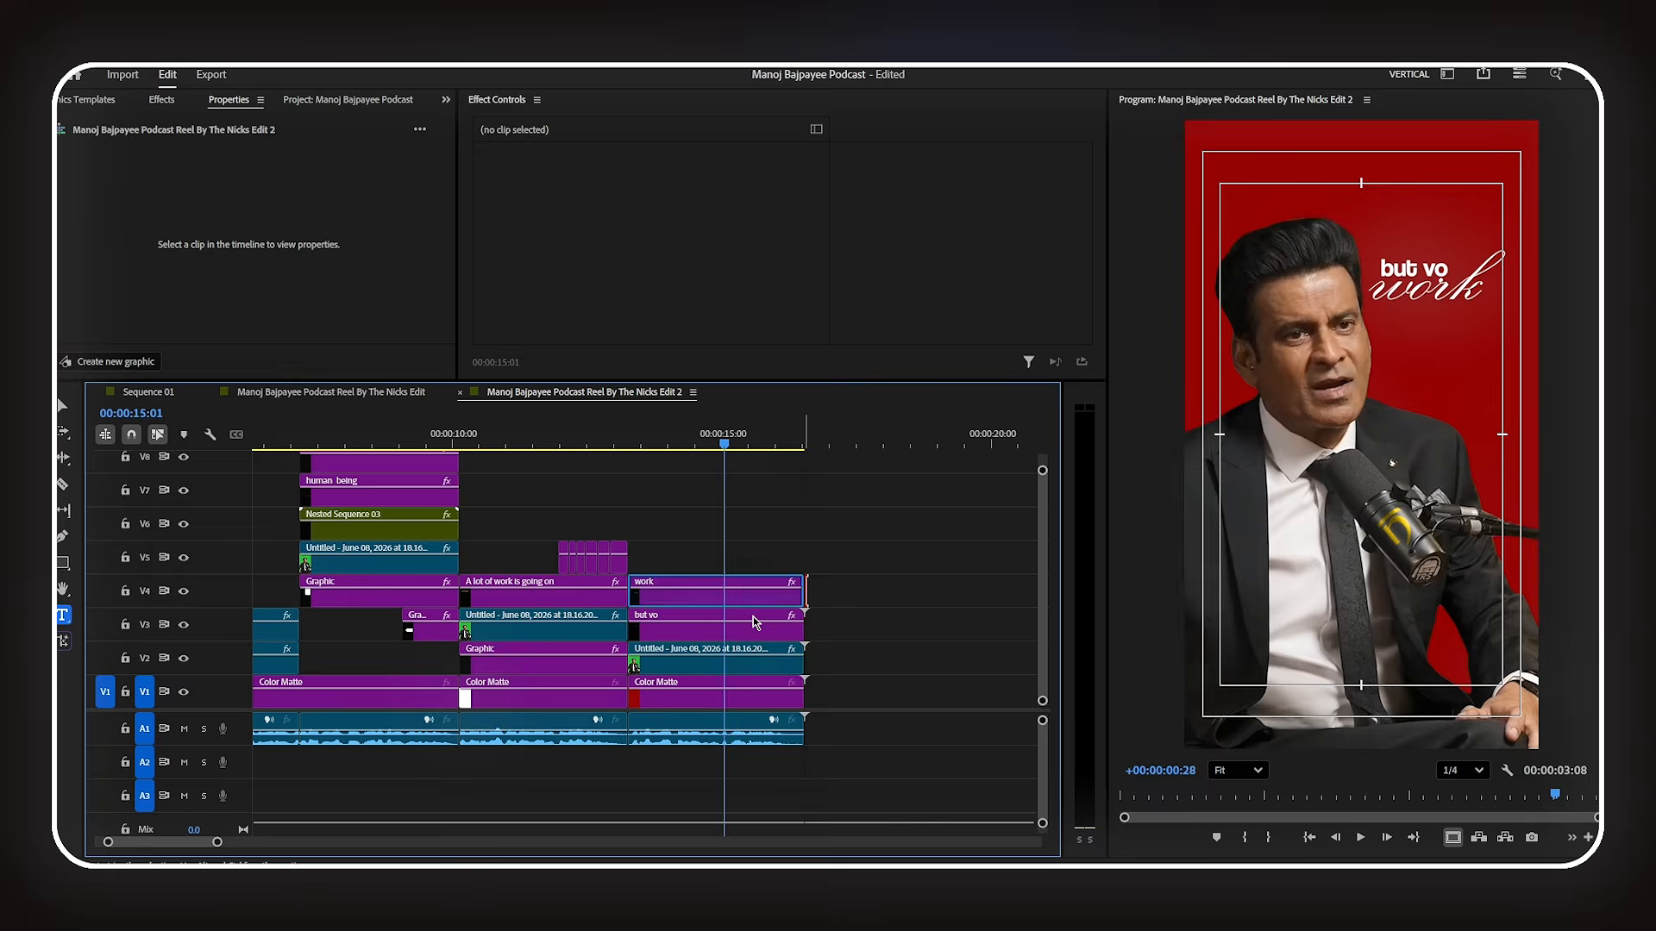
- Duplicate the "but vo" caption onto V5 and replace its text with "hona bahut jaruri hai" copied from the Notepad caption file
left_click(716, 557)
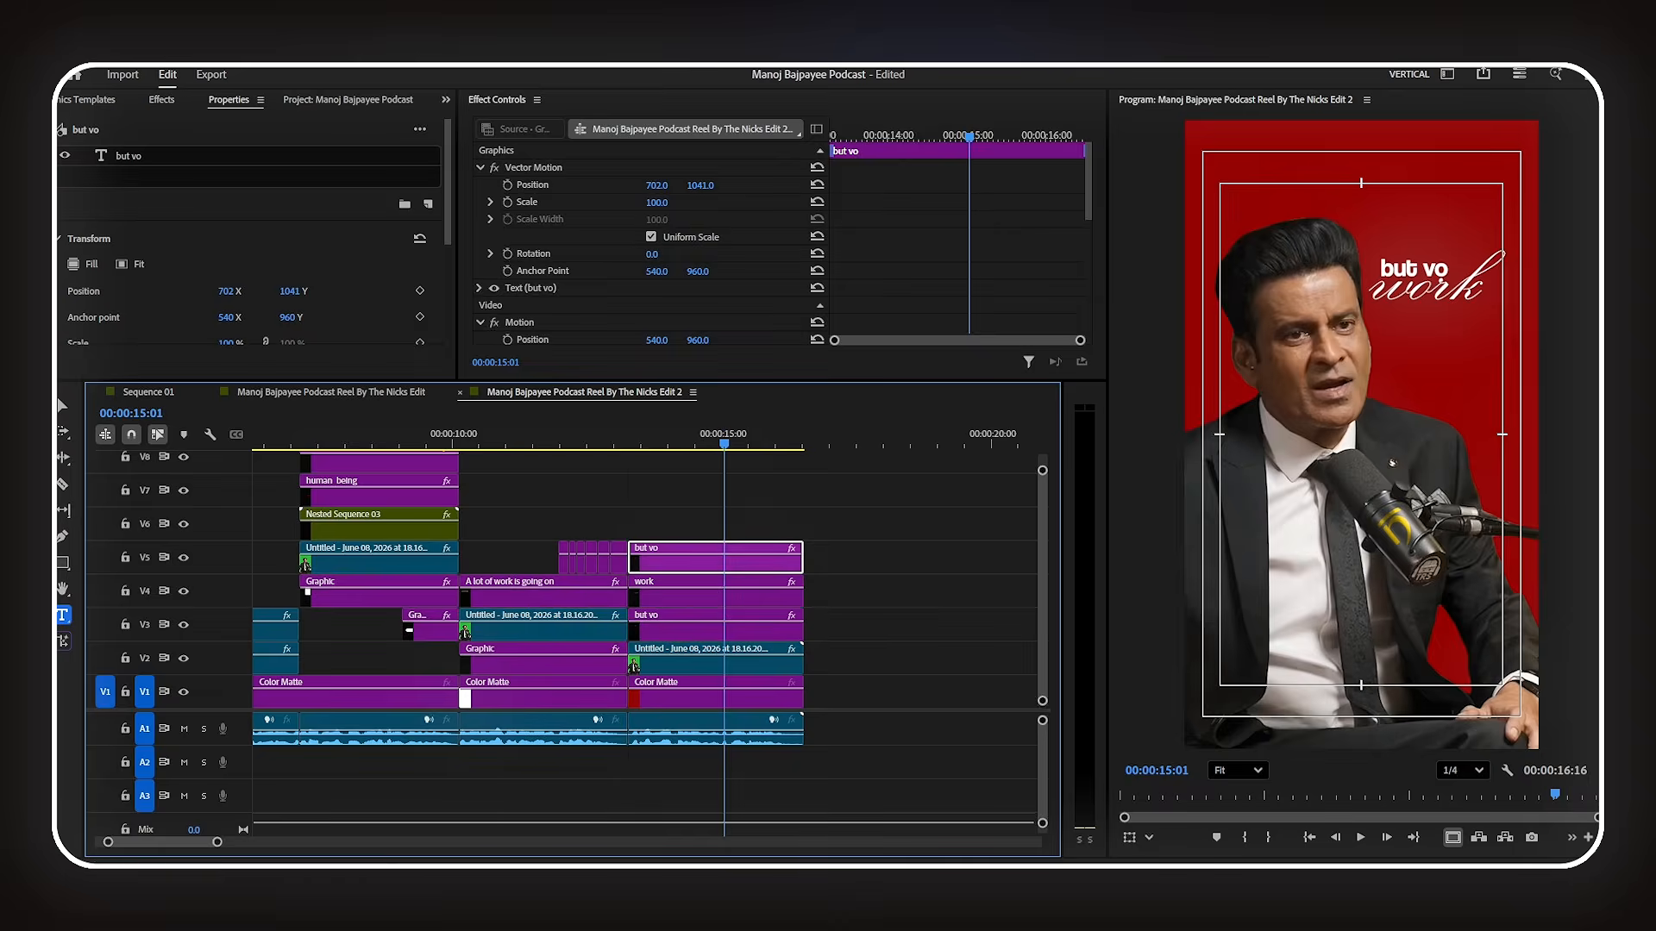
key("alt+Tab")
left_click_drag(916, 214, 1054, 214)
key("ctrl+c")
key("alt+Tab")
key("ctrl+v")
- Set the "hona bahut jaruri hai" caption to font size 45 and position it beneath "work" at Y 1145
left_click_drag(687, 187, 785, 187)
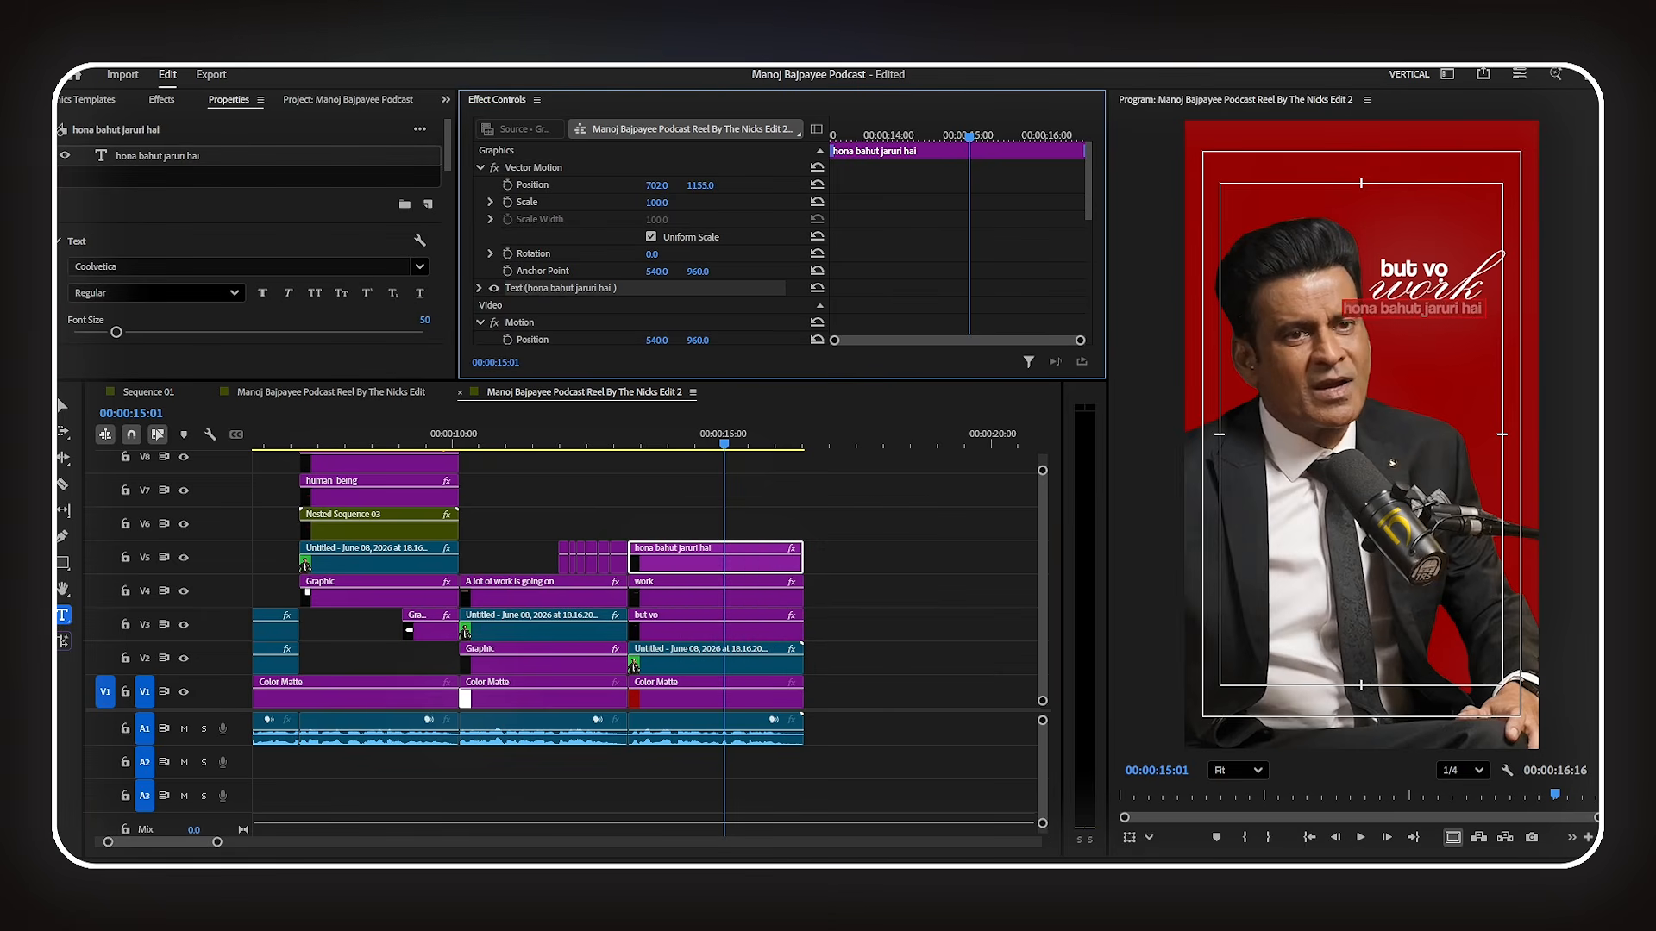
left_click(426, 320)
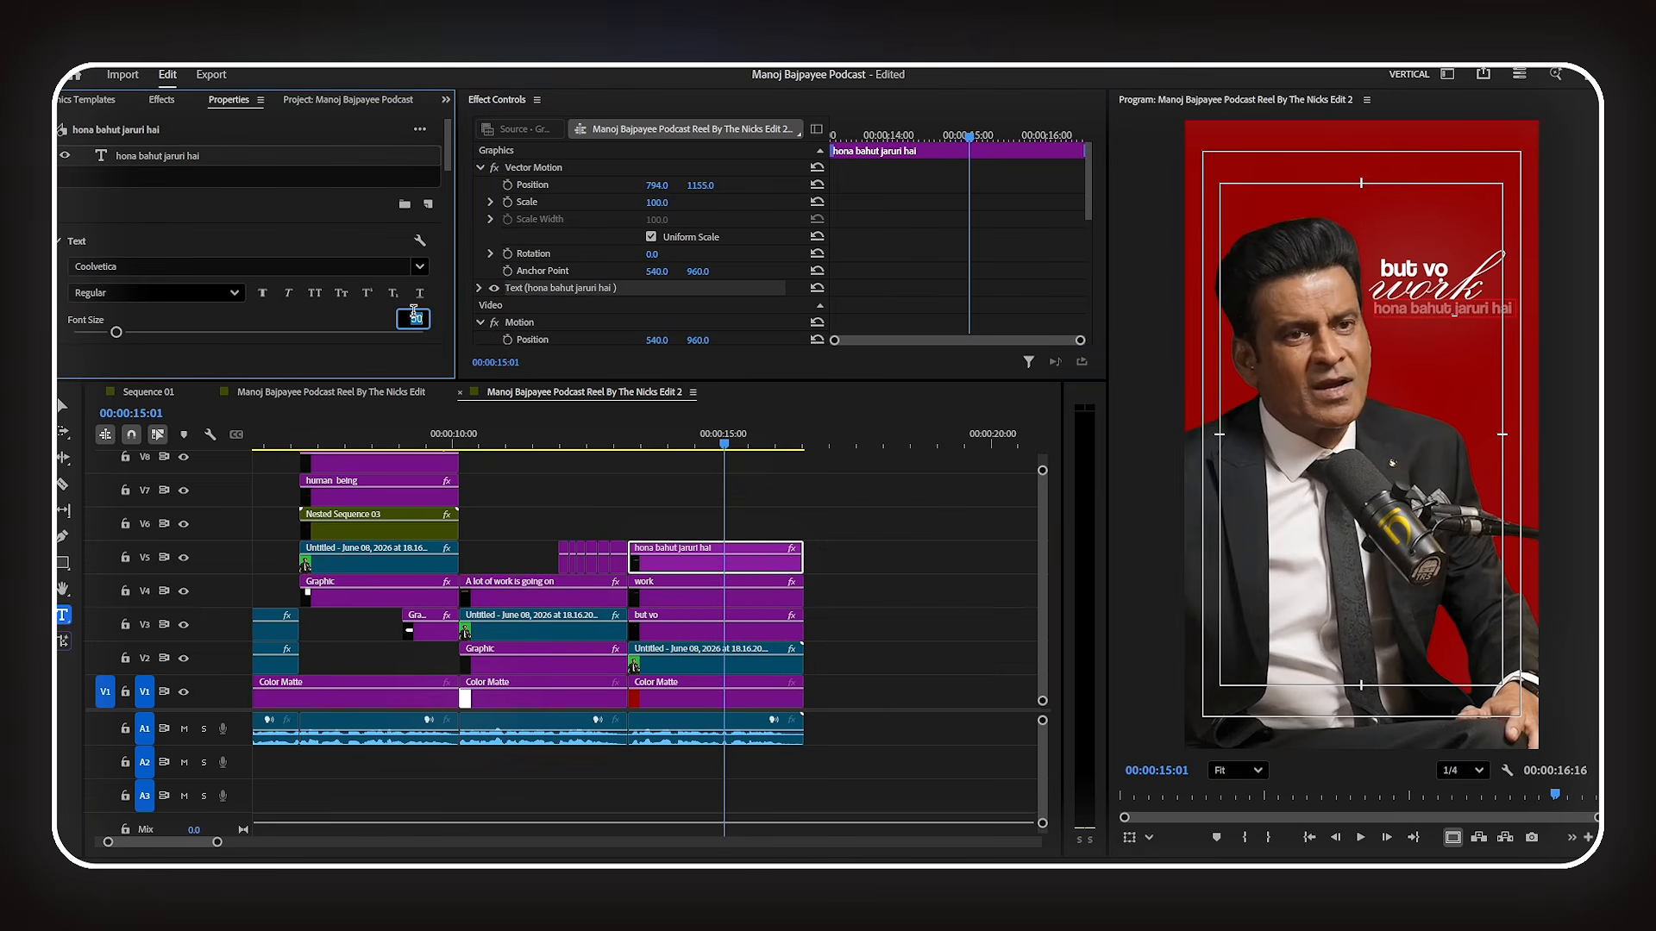
type("45")
key("Return")
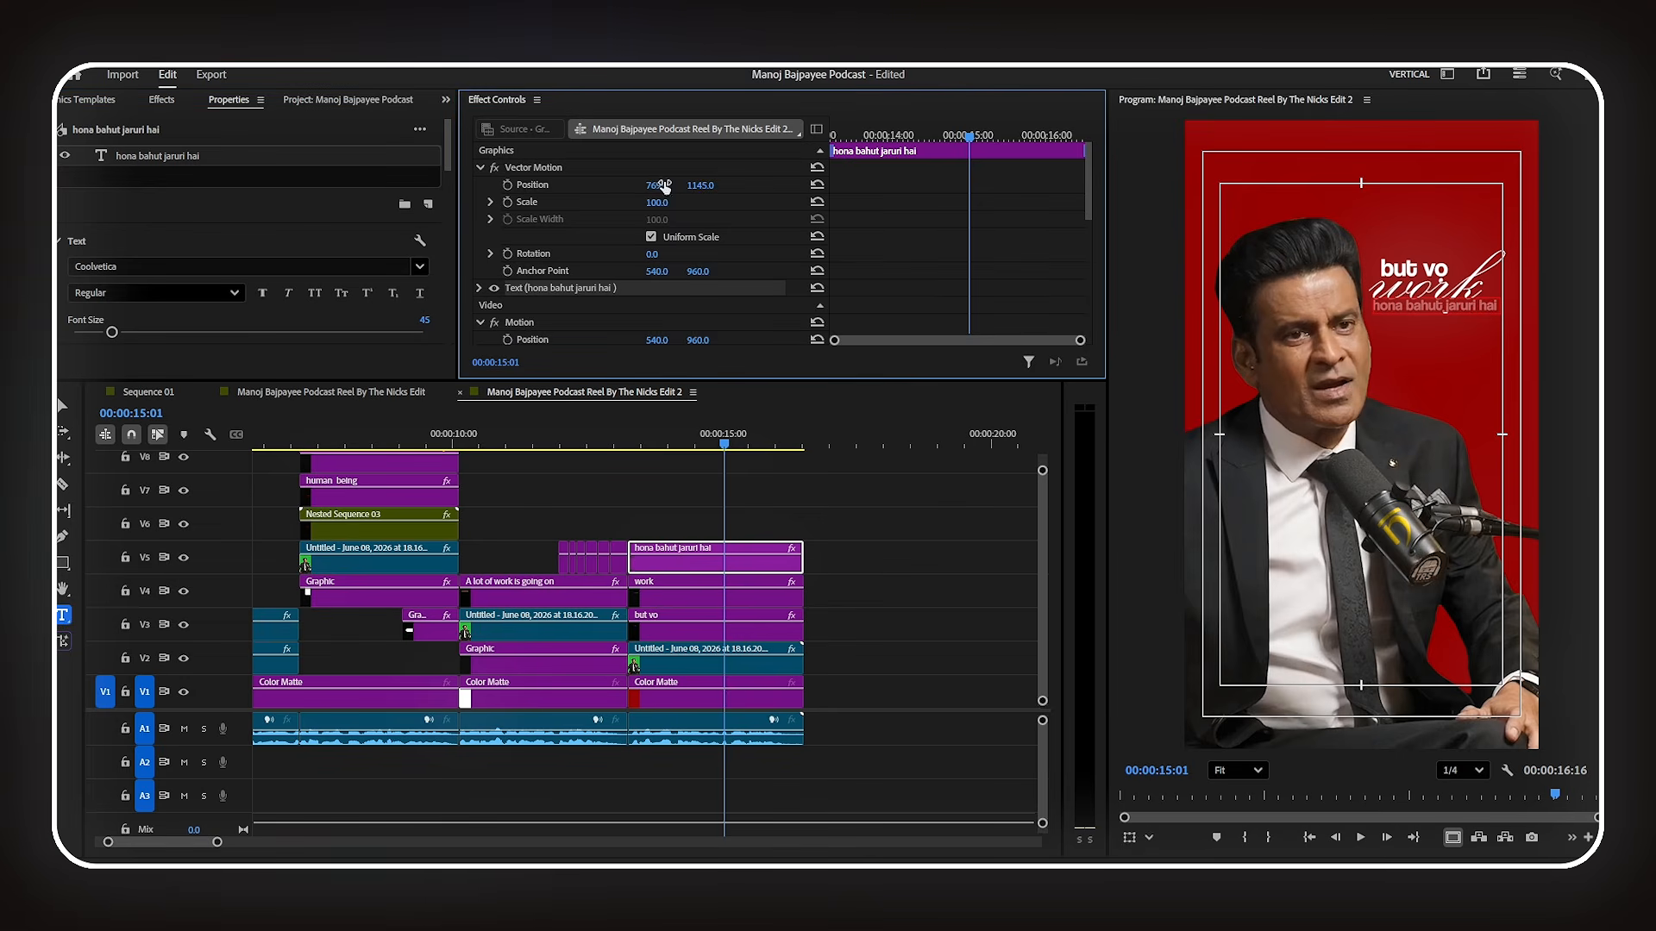
left_click(850, 544)
- Split the three final-segment captions on V3, V4 and V5 at 00:00:14:26
left_click_drag(639, 448, 716, 448)
left_click_drag(819, 634, 740, 511)
key("ctrl+k")
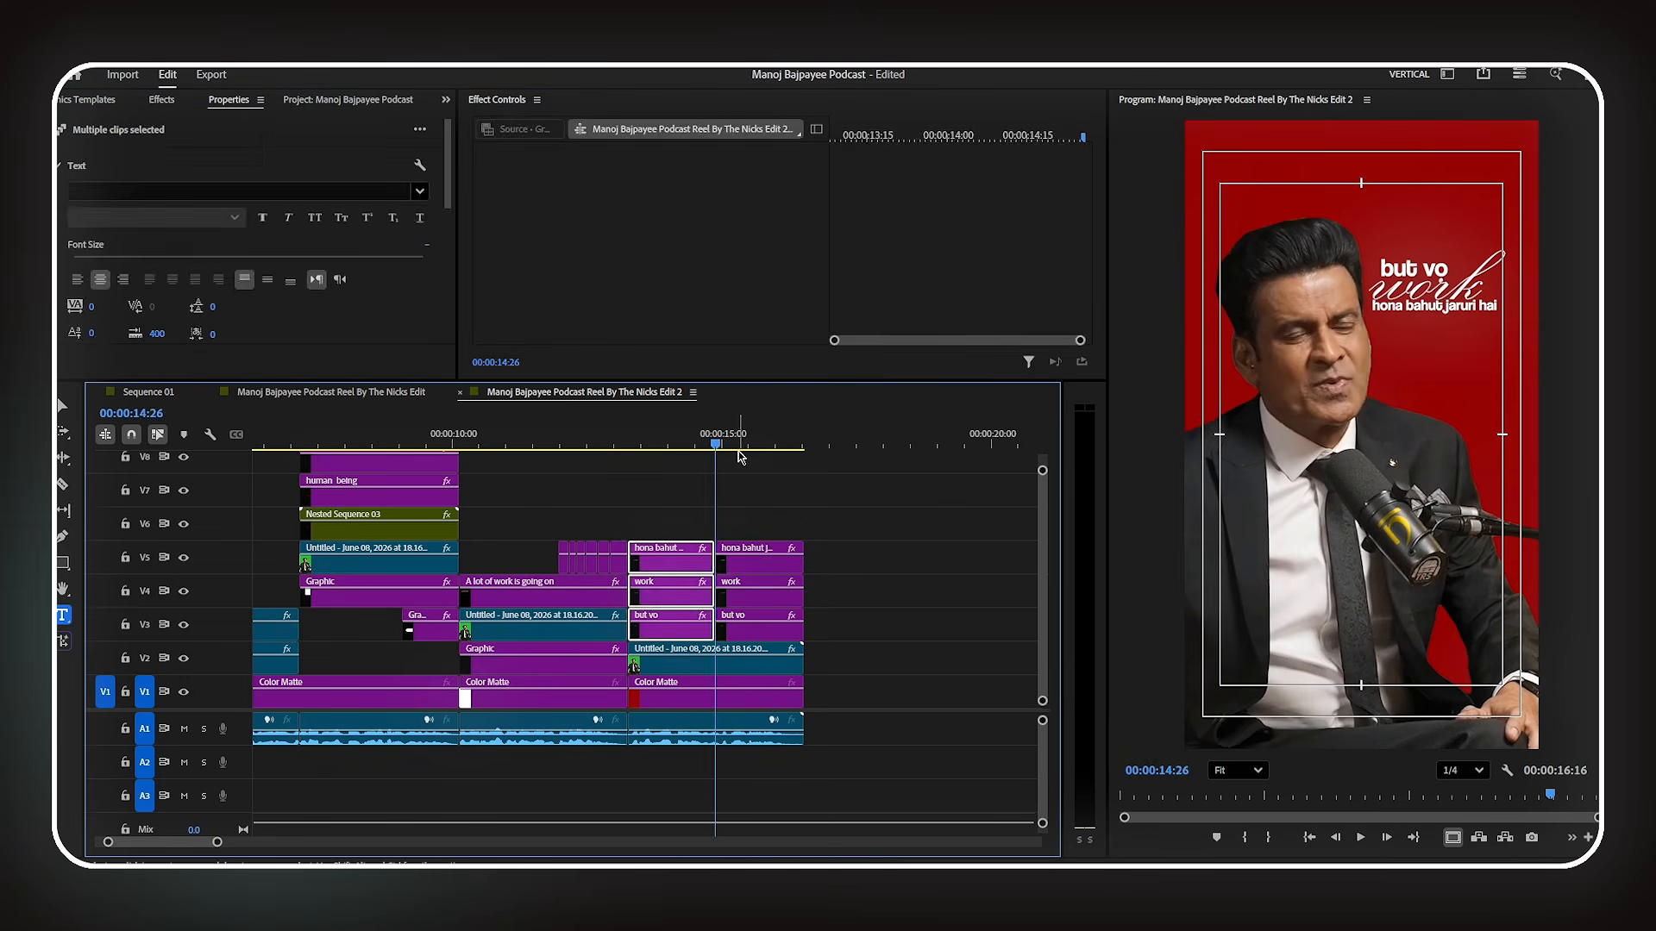
key("space")
- Change the second-half captions on V3 and V4 to "Uspe" and "kaam", moving "Uspe" to about 739, 1041
left_click(1417, 272)
double_click(202, 165)
type("Uspe")
left_click(759, 591)
double_click(1471, 275)
type("kaam")
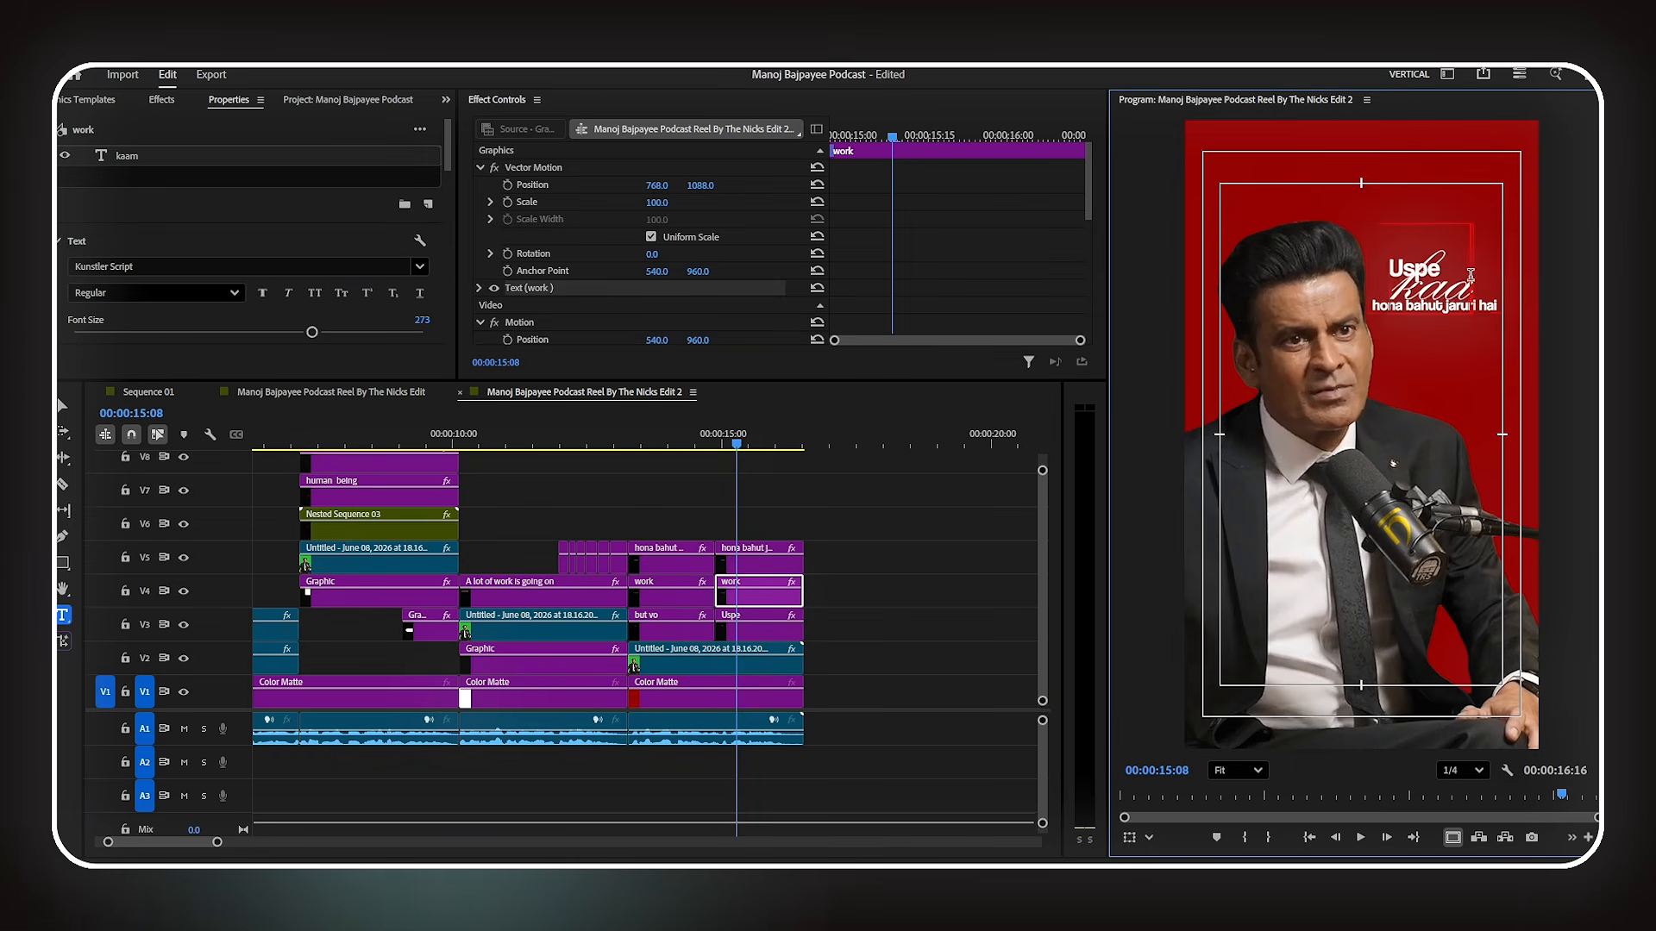
left_click(758, 624)
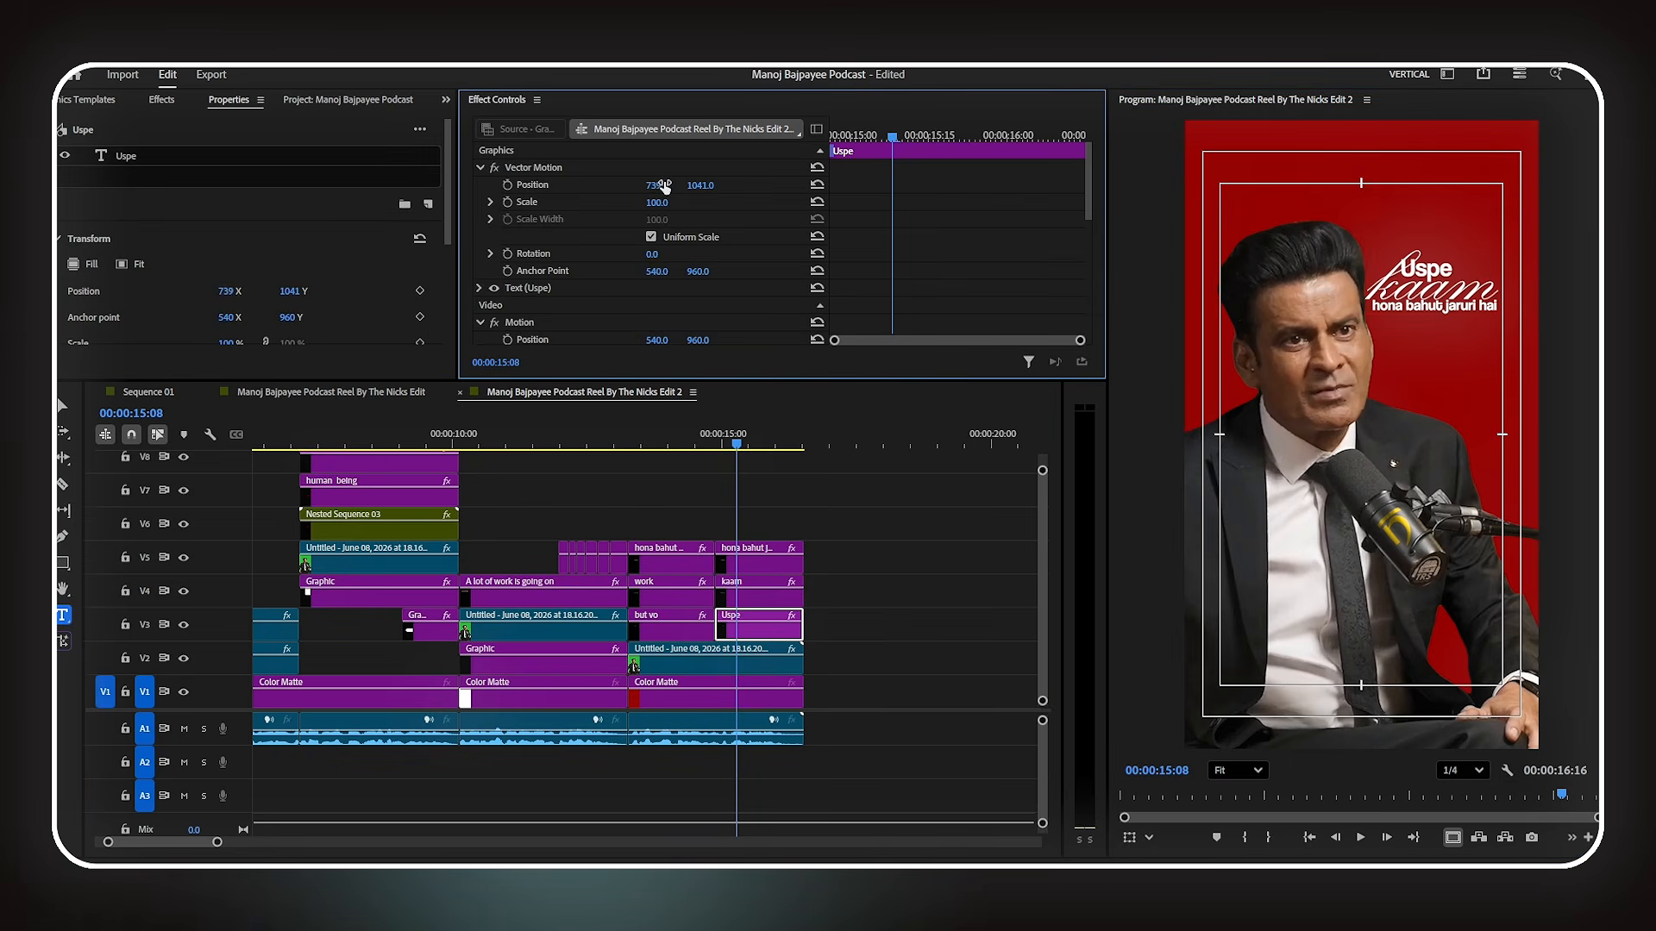
- Split the red Color Matte at 00:00:14:26 and delete the part after it
key("Up")
key("=")
left_click(828, 695)
key("Delete")
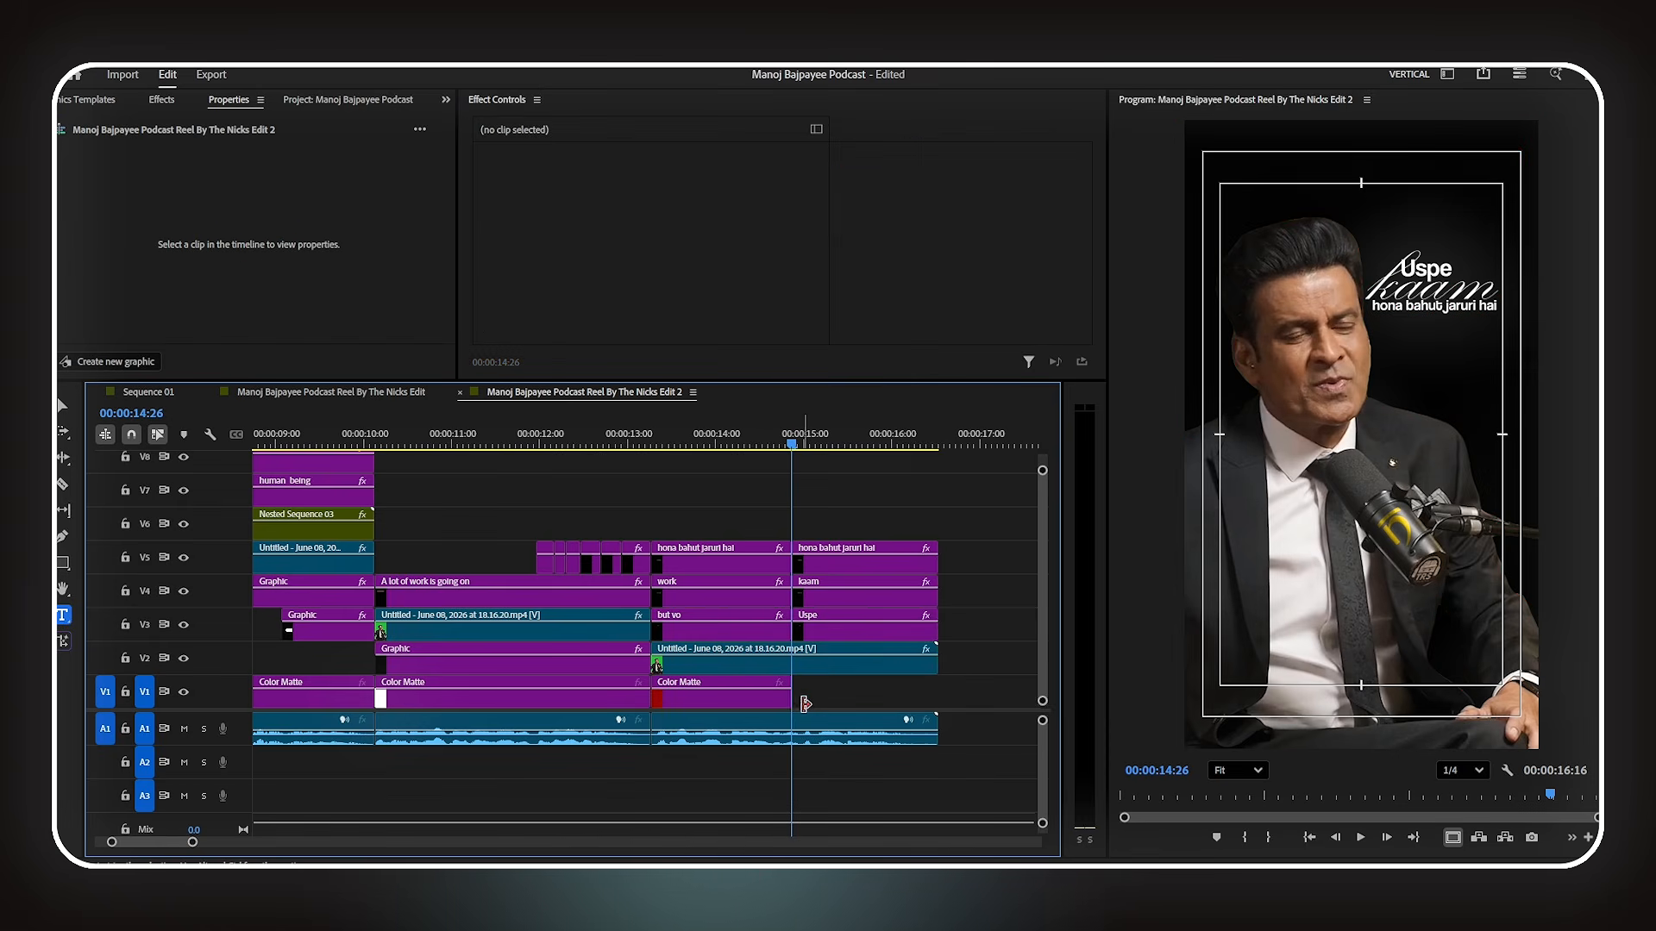
- Copy the white Color Matte onto V1 from 00:00:14:26 and trim it to the speaker clip's end
key("minus")
key("minus")
left_click(568, 703)
left_click_drag(568, 703, 832, 698)
left_click_drag(965, 690, 884, 690)
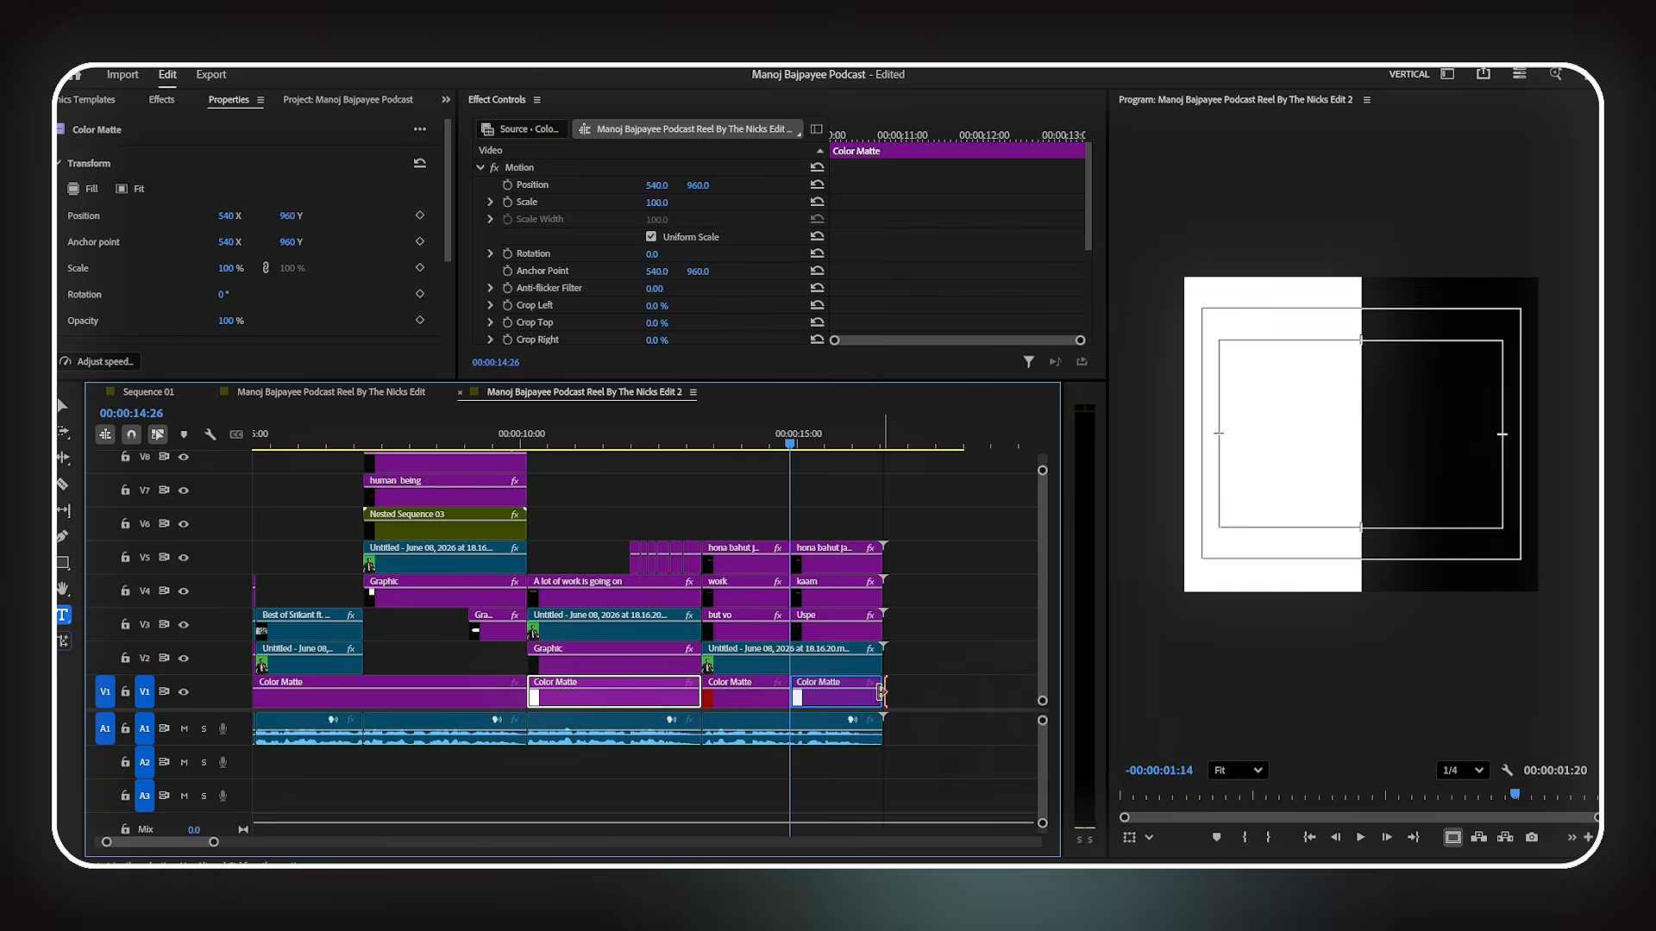
- Fill the "Uspe", "kaam" and second "hona bahut jaruri hai" captions with red sampled from the red matte, and preview the final segment
key("equal")
key("equal")
left_click_drag(815, 521, 780, 637)
scroll(362, 259, "down", 3)
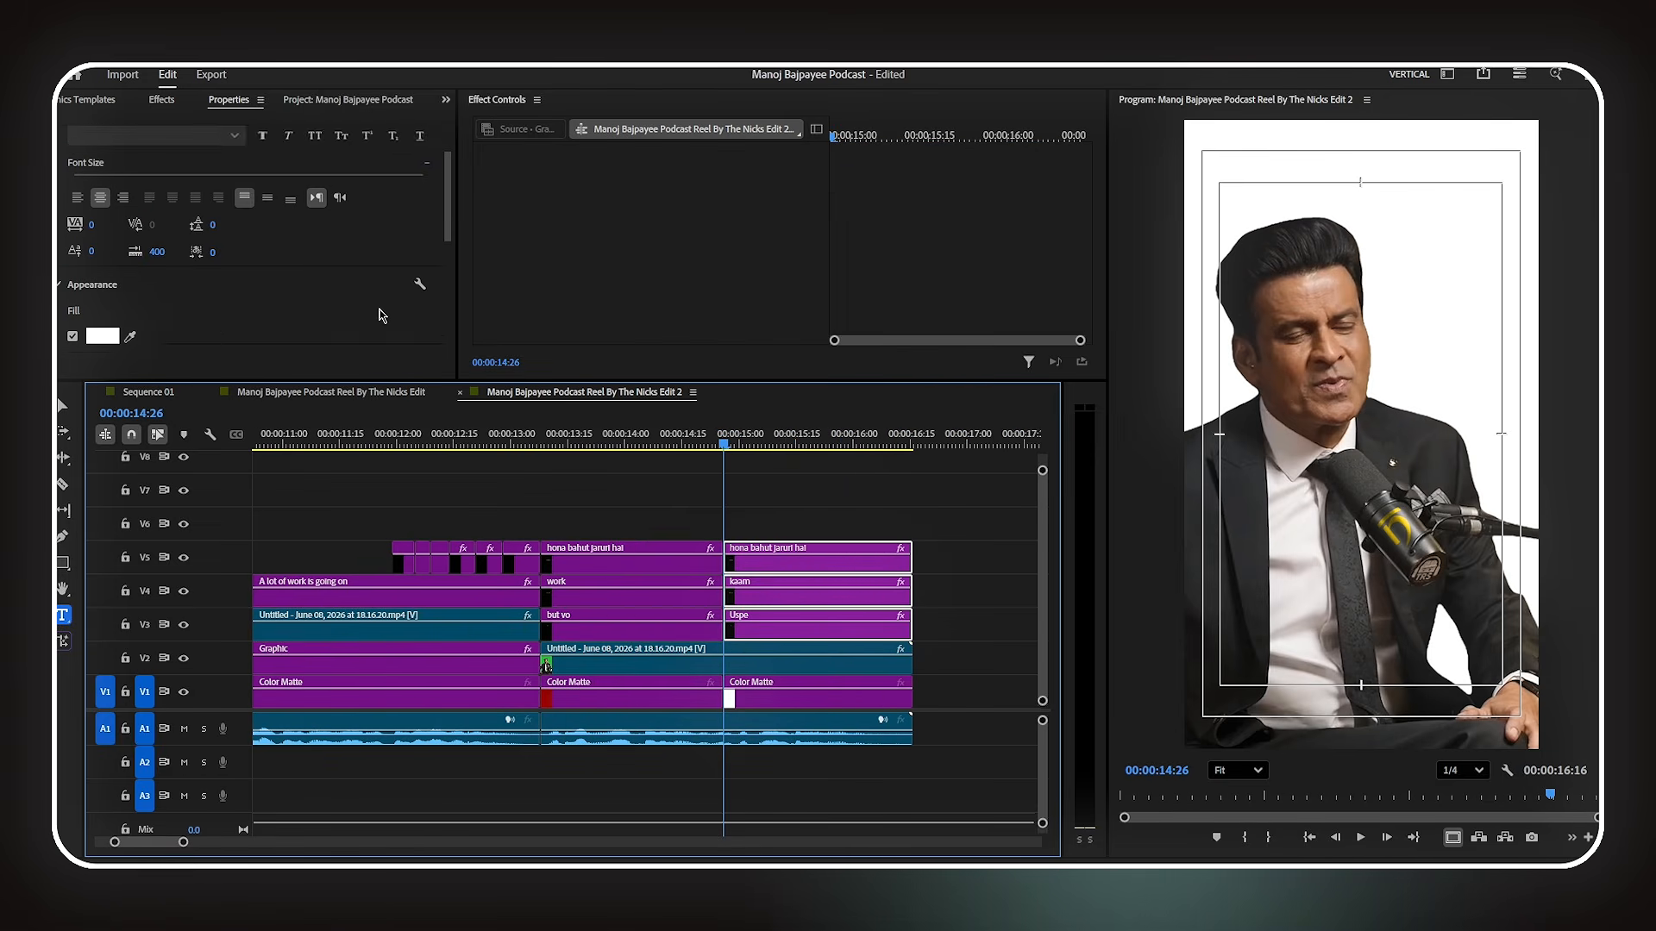
left_click(130, 239)
left_click(547, 697)
left_click(776, 517)
left_click_drag(759, 442, 556, 470)
key("space")
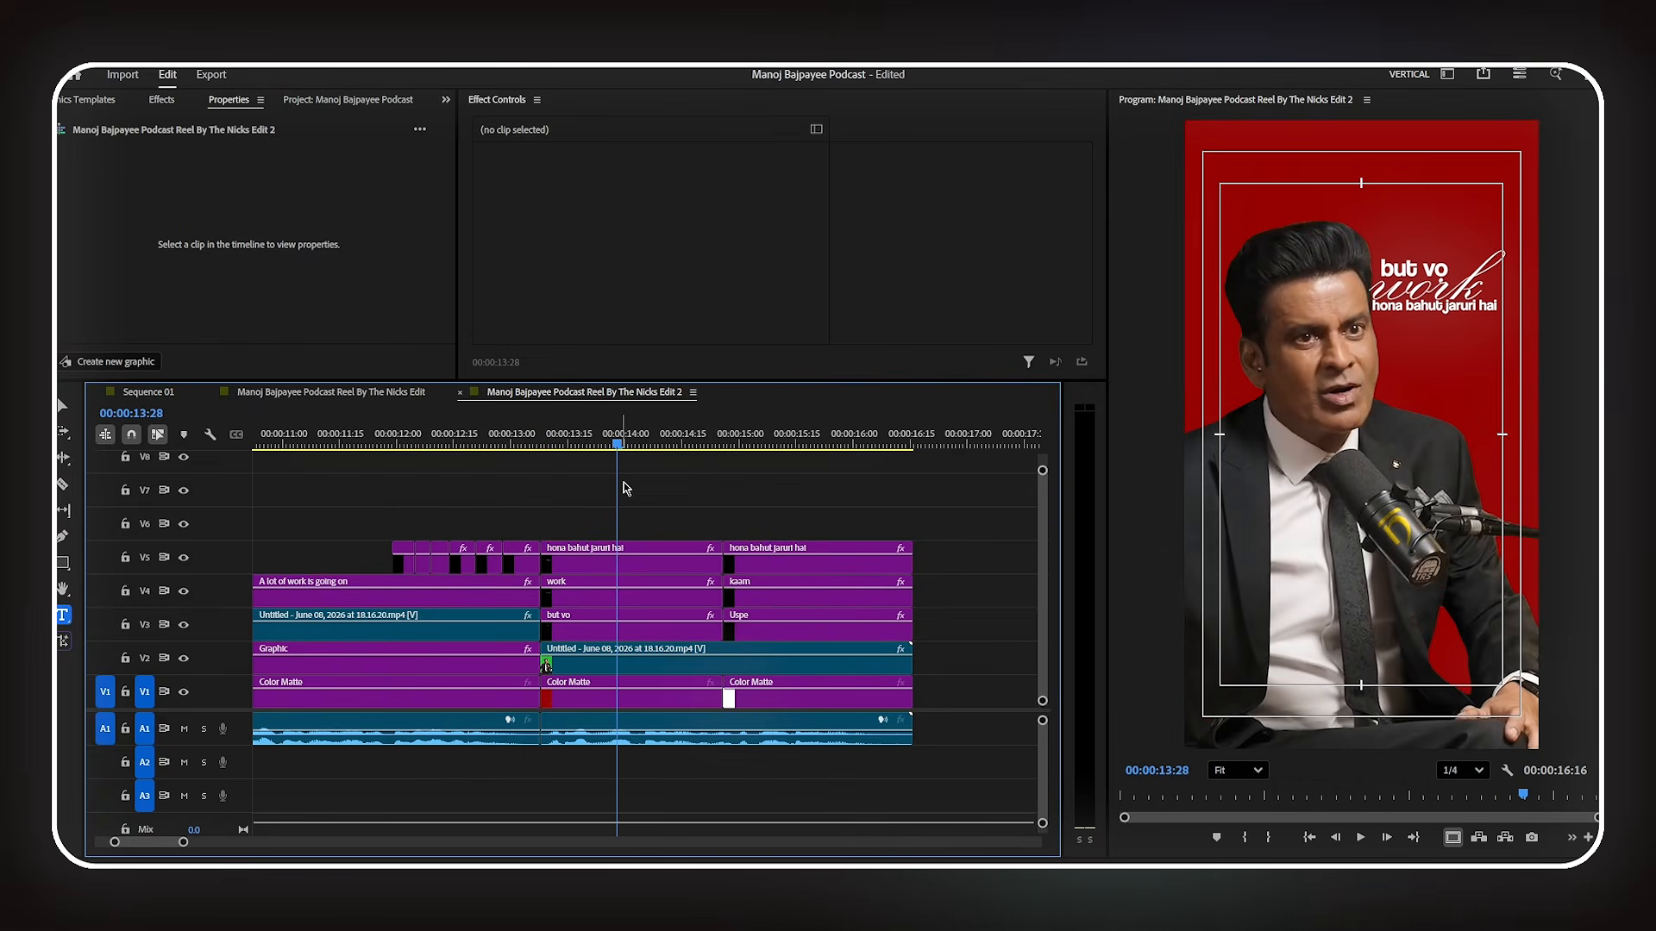
key("space")
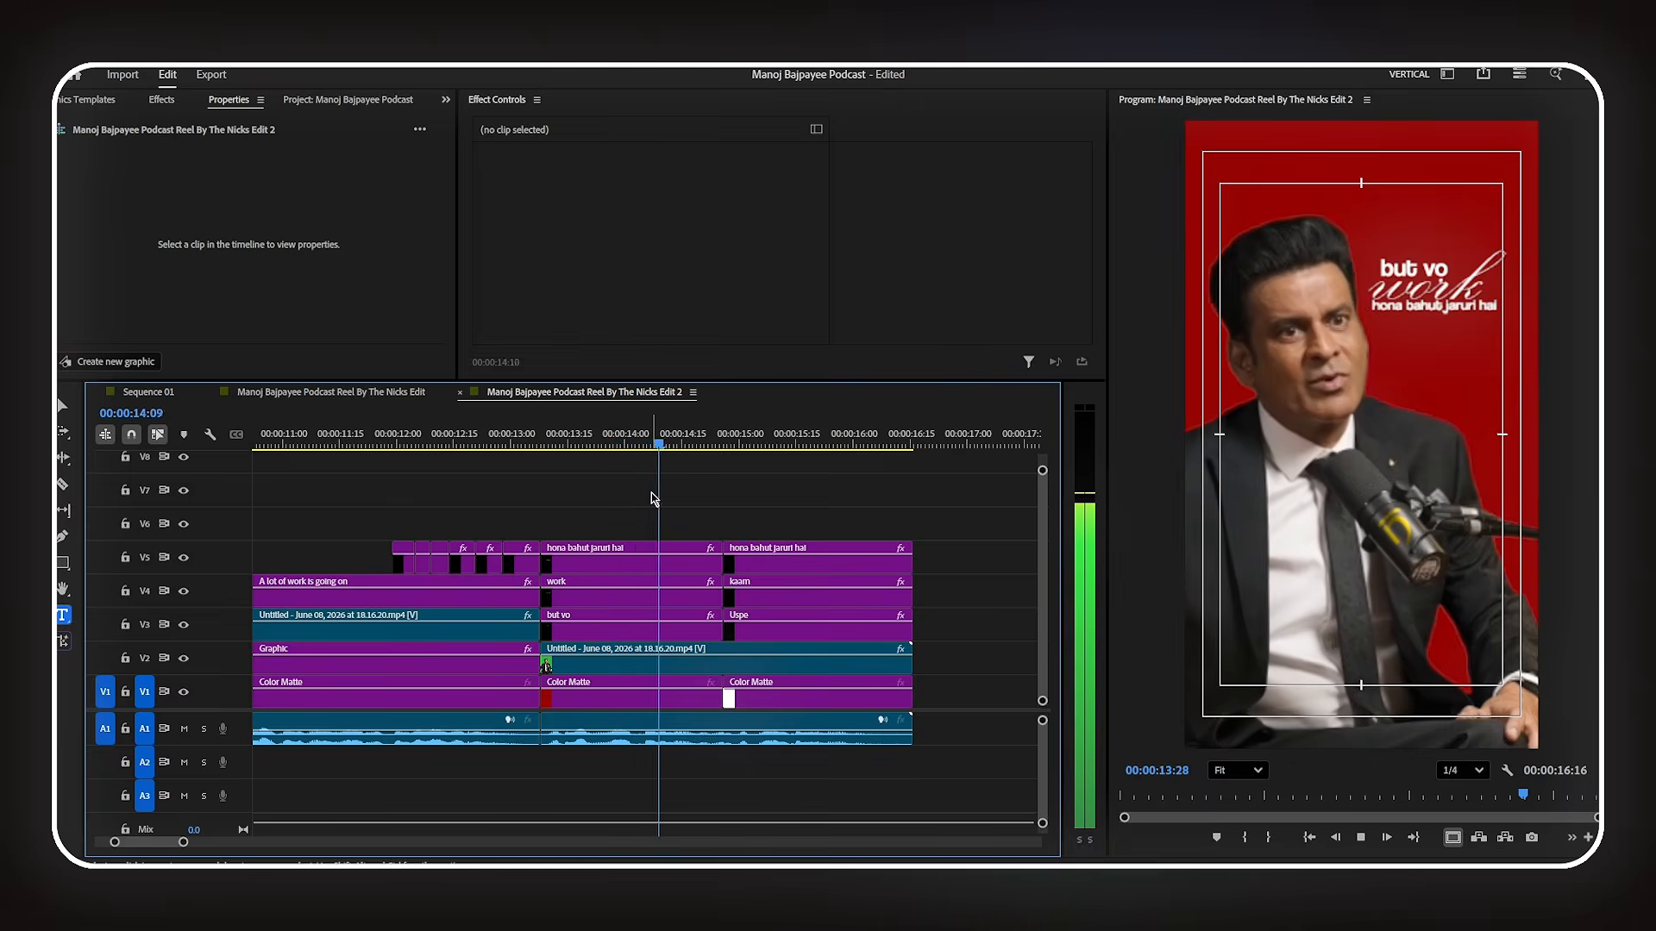
key("space")
- Nest the three captions over the red matte into one sequence and the three over the white matte into another, keeping the default names
left_click_drag(663, 504, 614, 619)
right_click(614, 619)
left_click(677, 506)
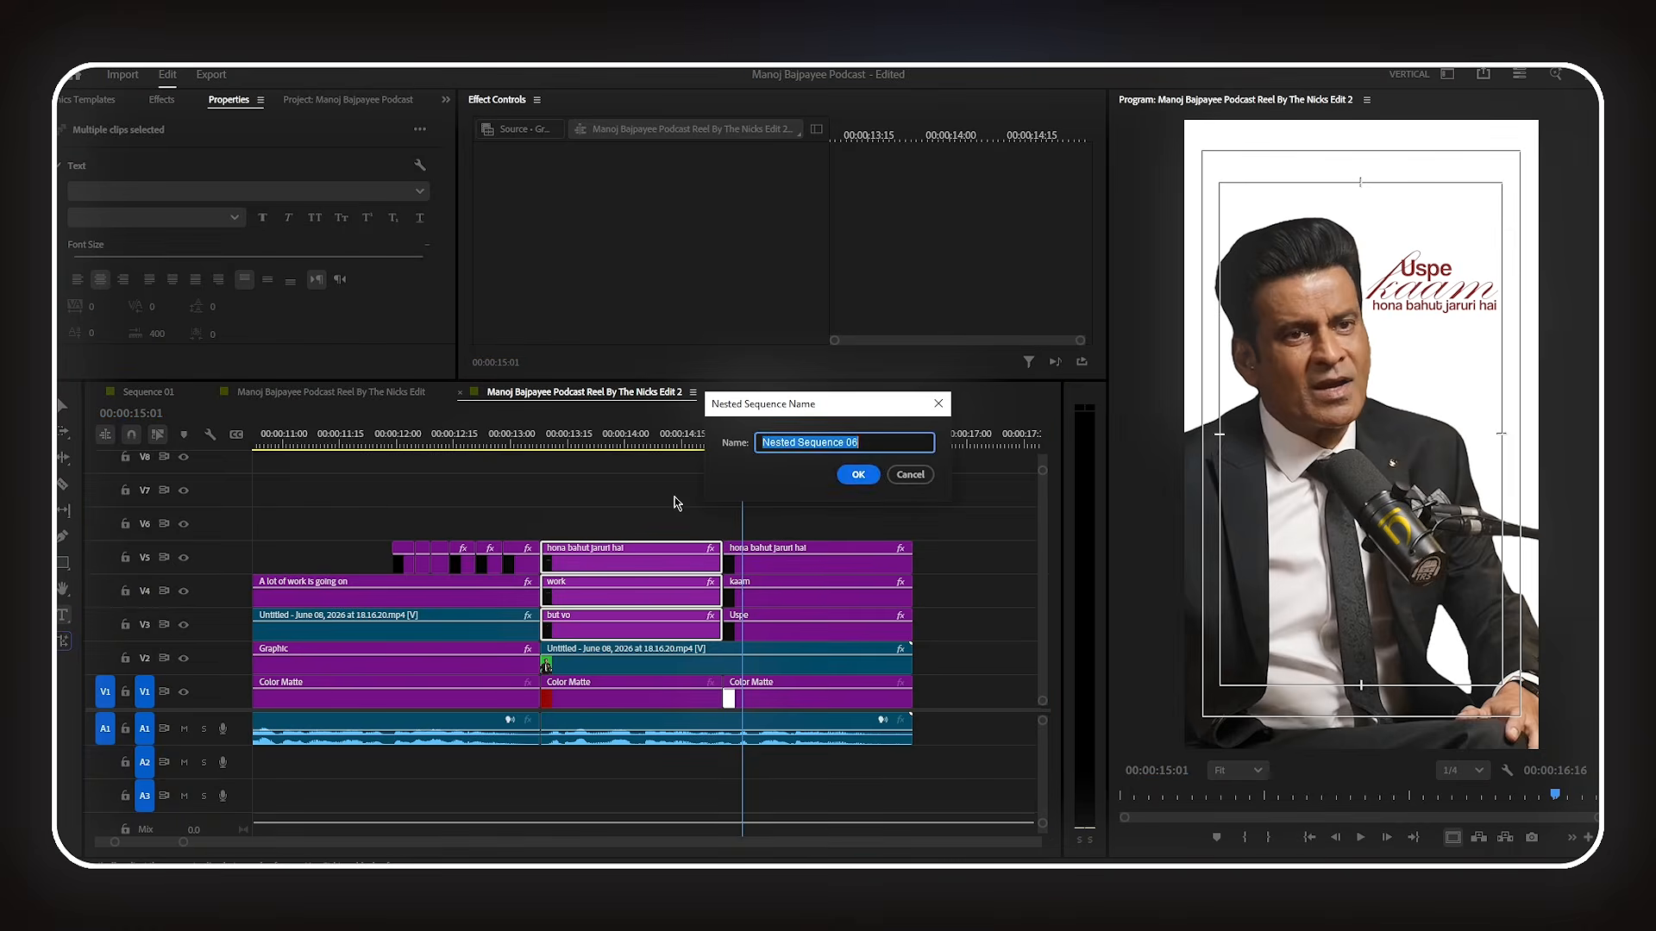
left_click(858, 474)
left_click_drag(861, 506, 832, 614)
right_click(832, 614)
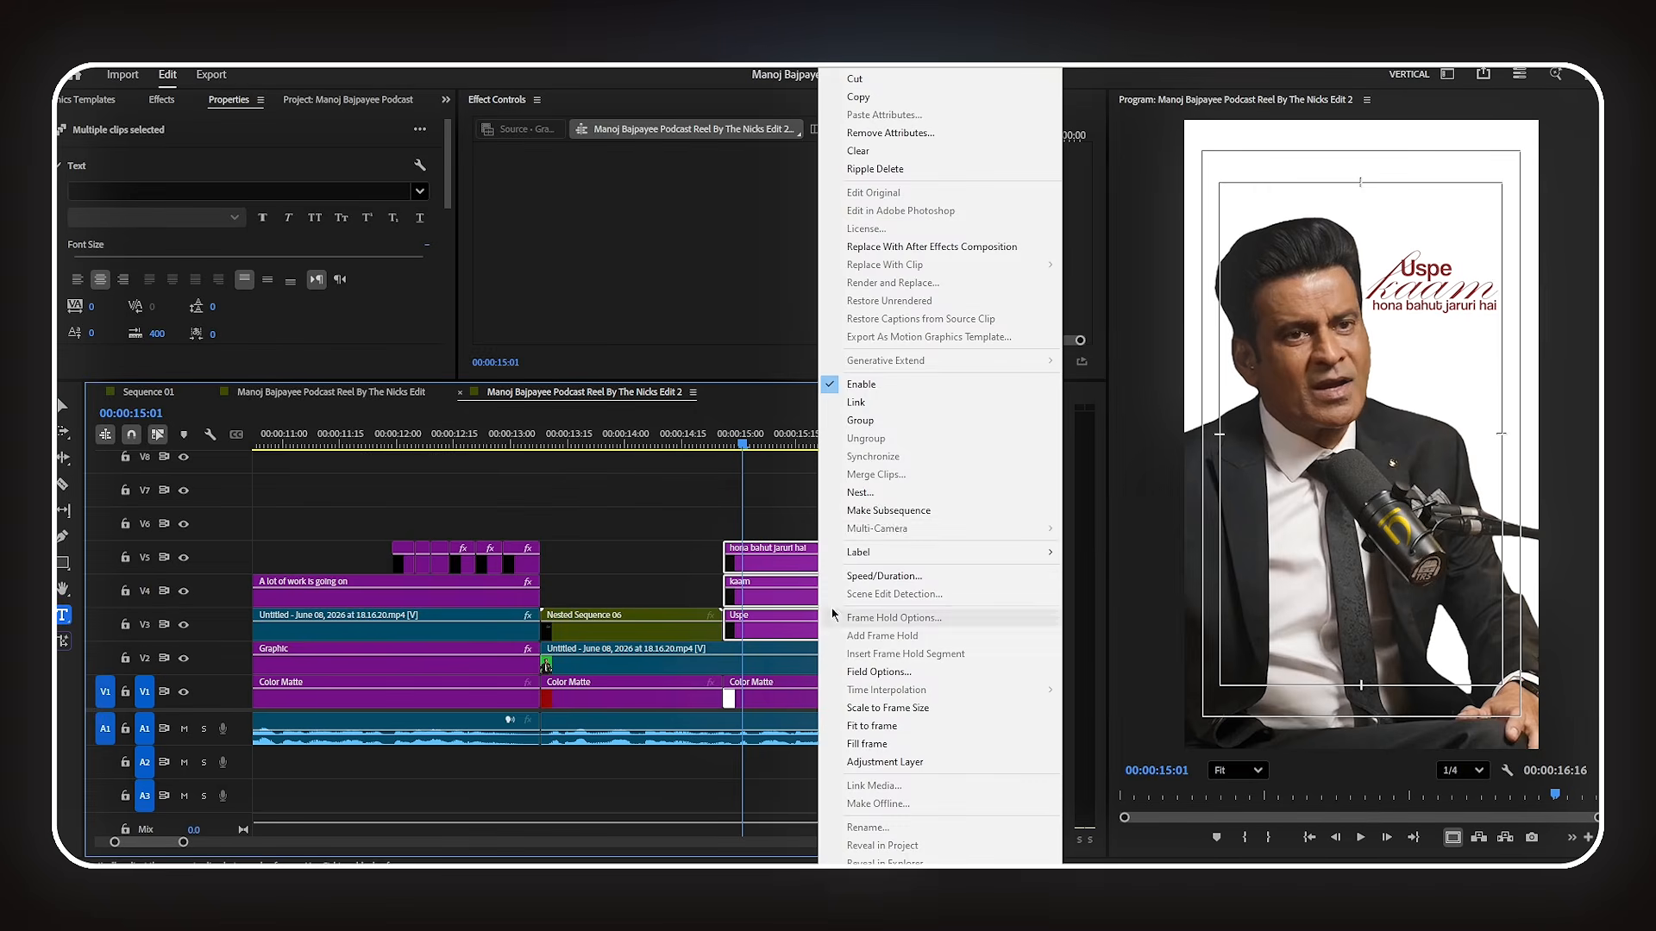
left_click(860, 493)
left_click(858, 474)
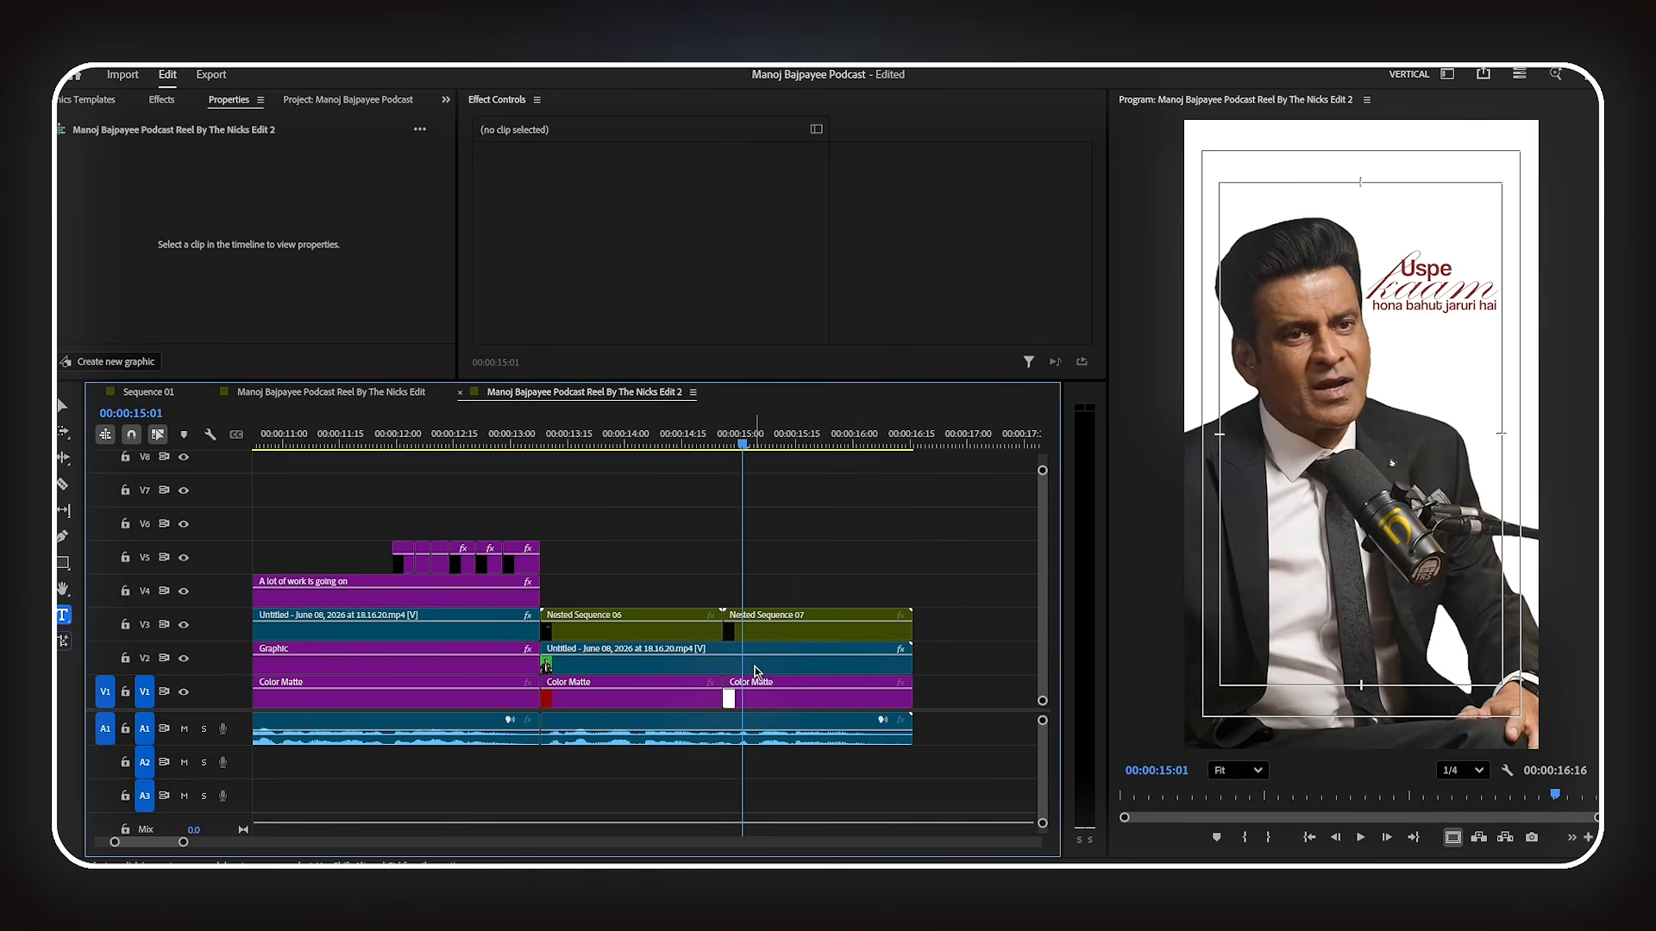
- Move the final speaker clip from V2 up to V5, above the nested captions
key("minus")
key("minus")
left_click_drag(824, 673, 832, 576)
left_click(815, 628)
left_click(824, 445)
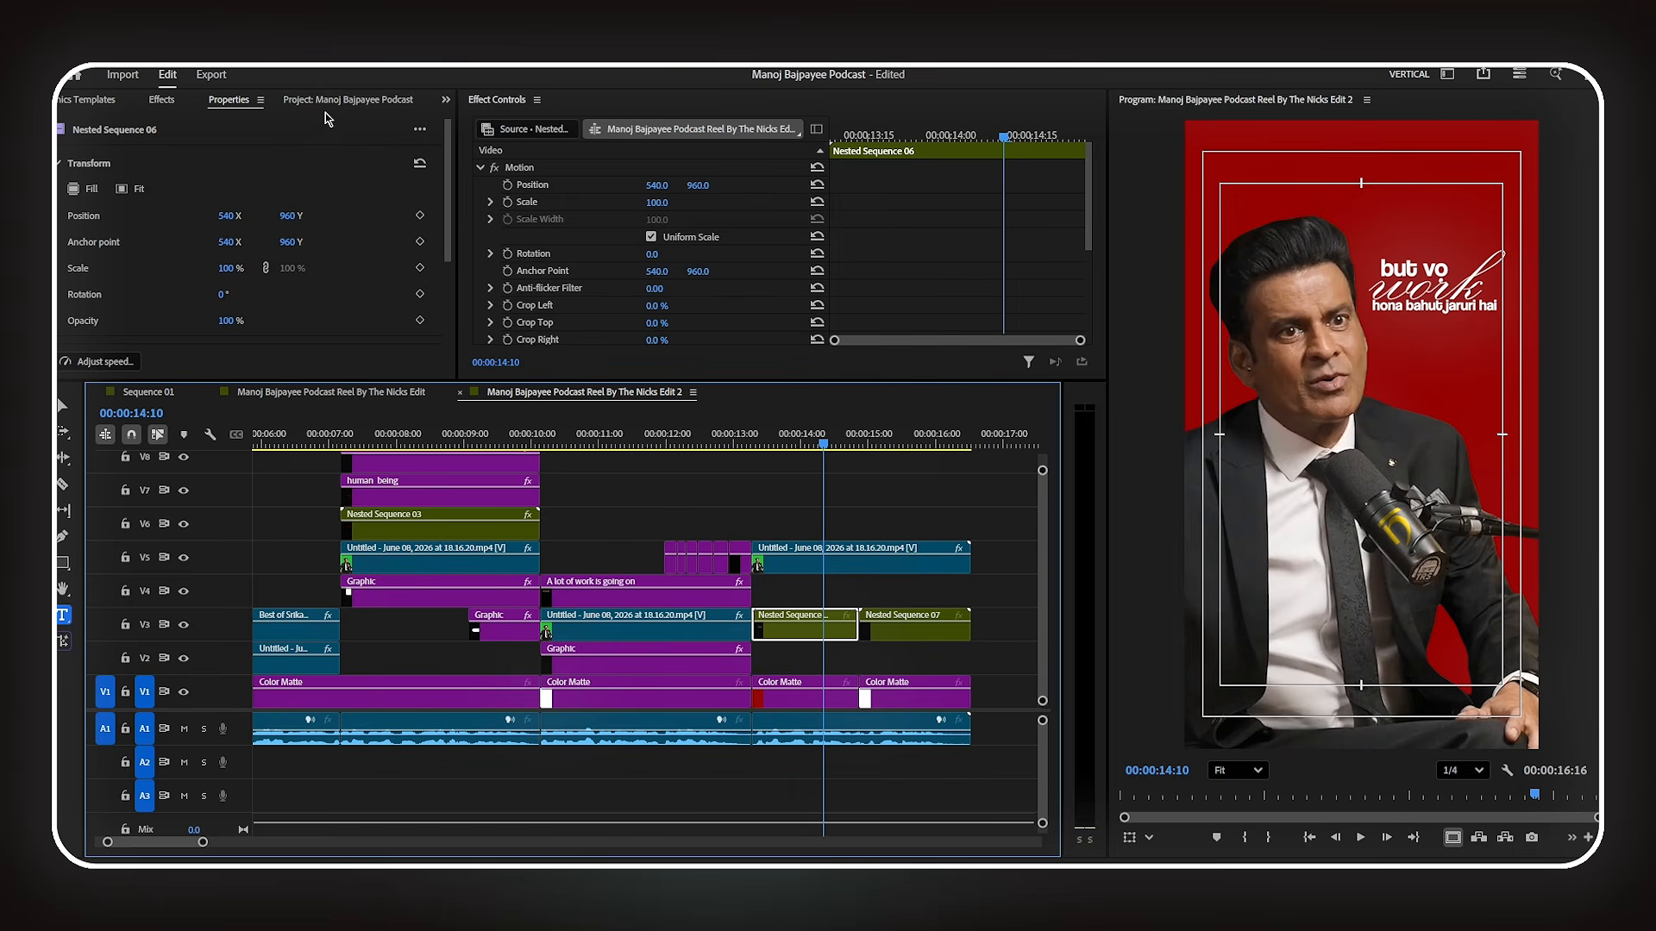
- Apply the Transform effect to the nested captions over the red matte and change its shutter angle
left_click(162, 100)
left_click(98, 126)
type("transf")
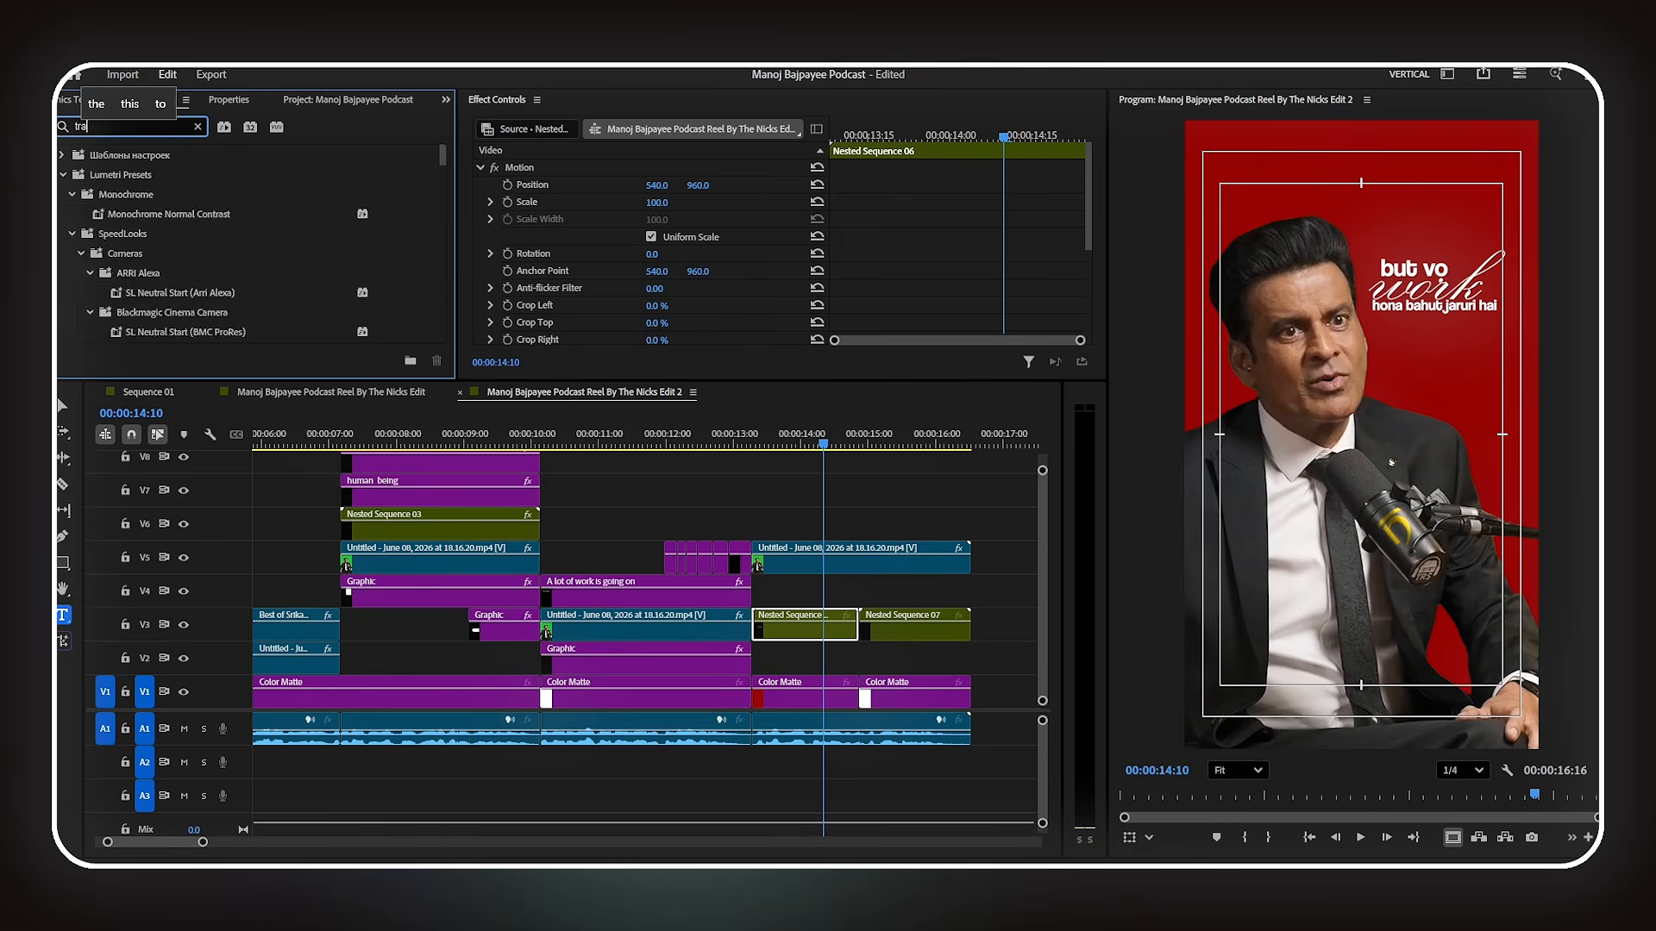
scroll(243, 247, "down", 1)
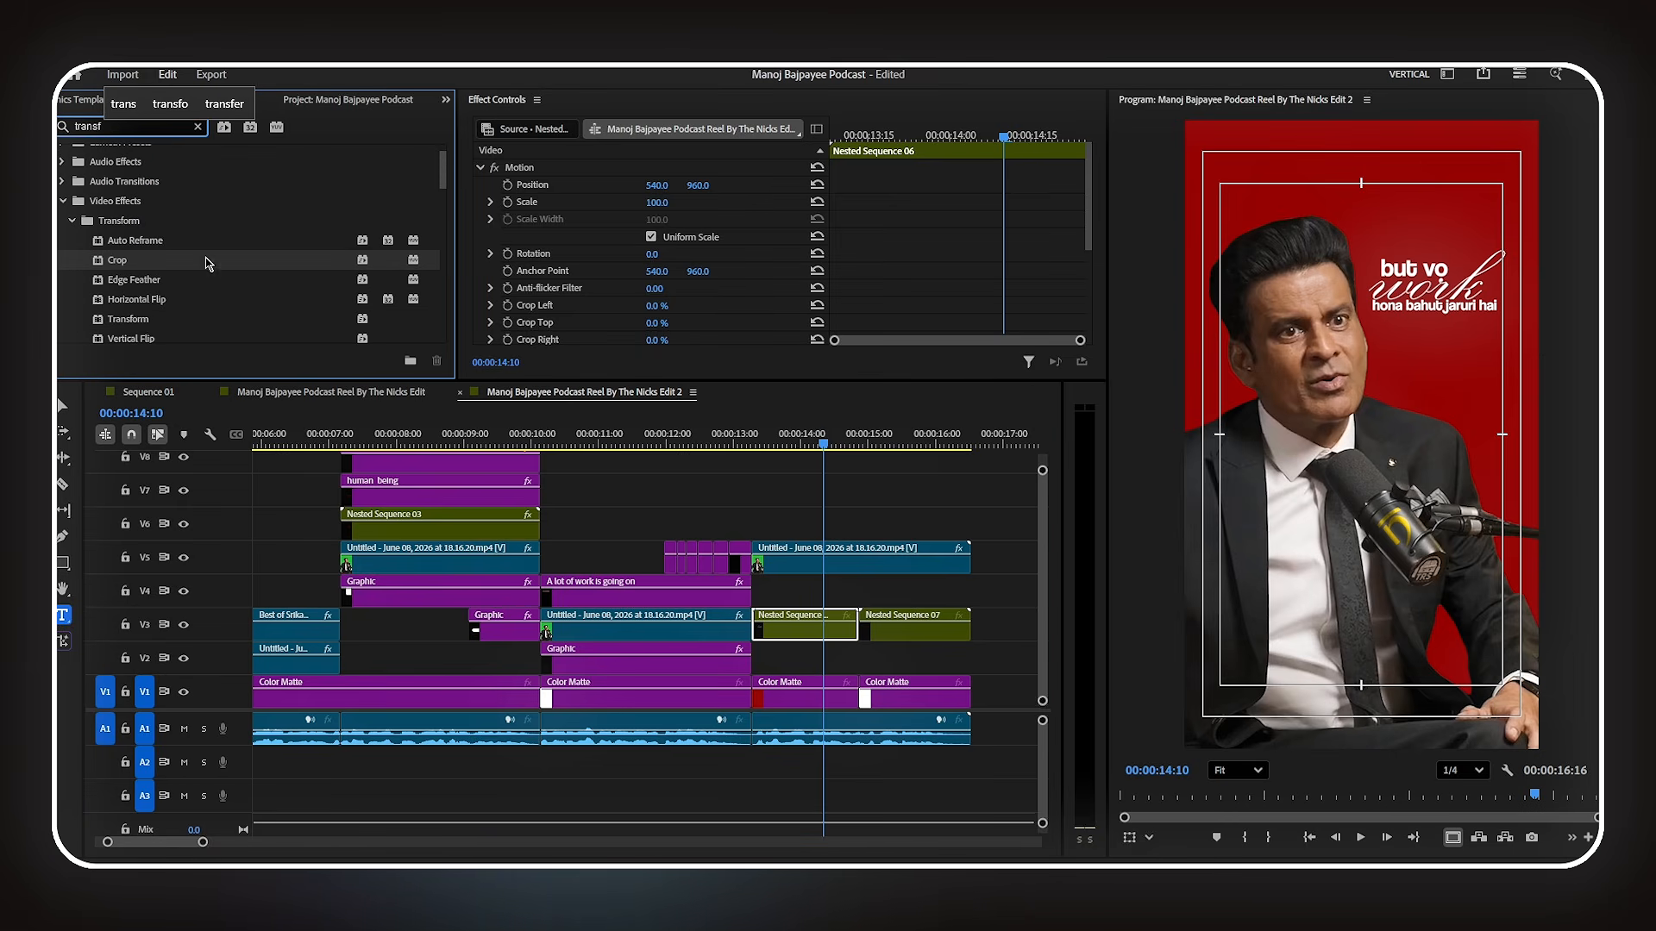
left_click(139, 321)
left_click_drag(675, 495, 809, 623)
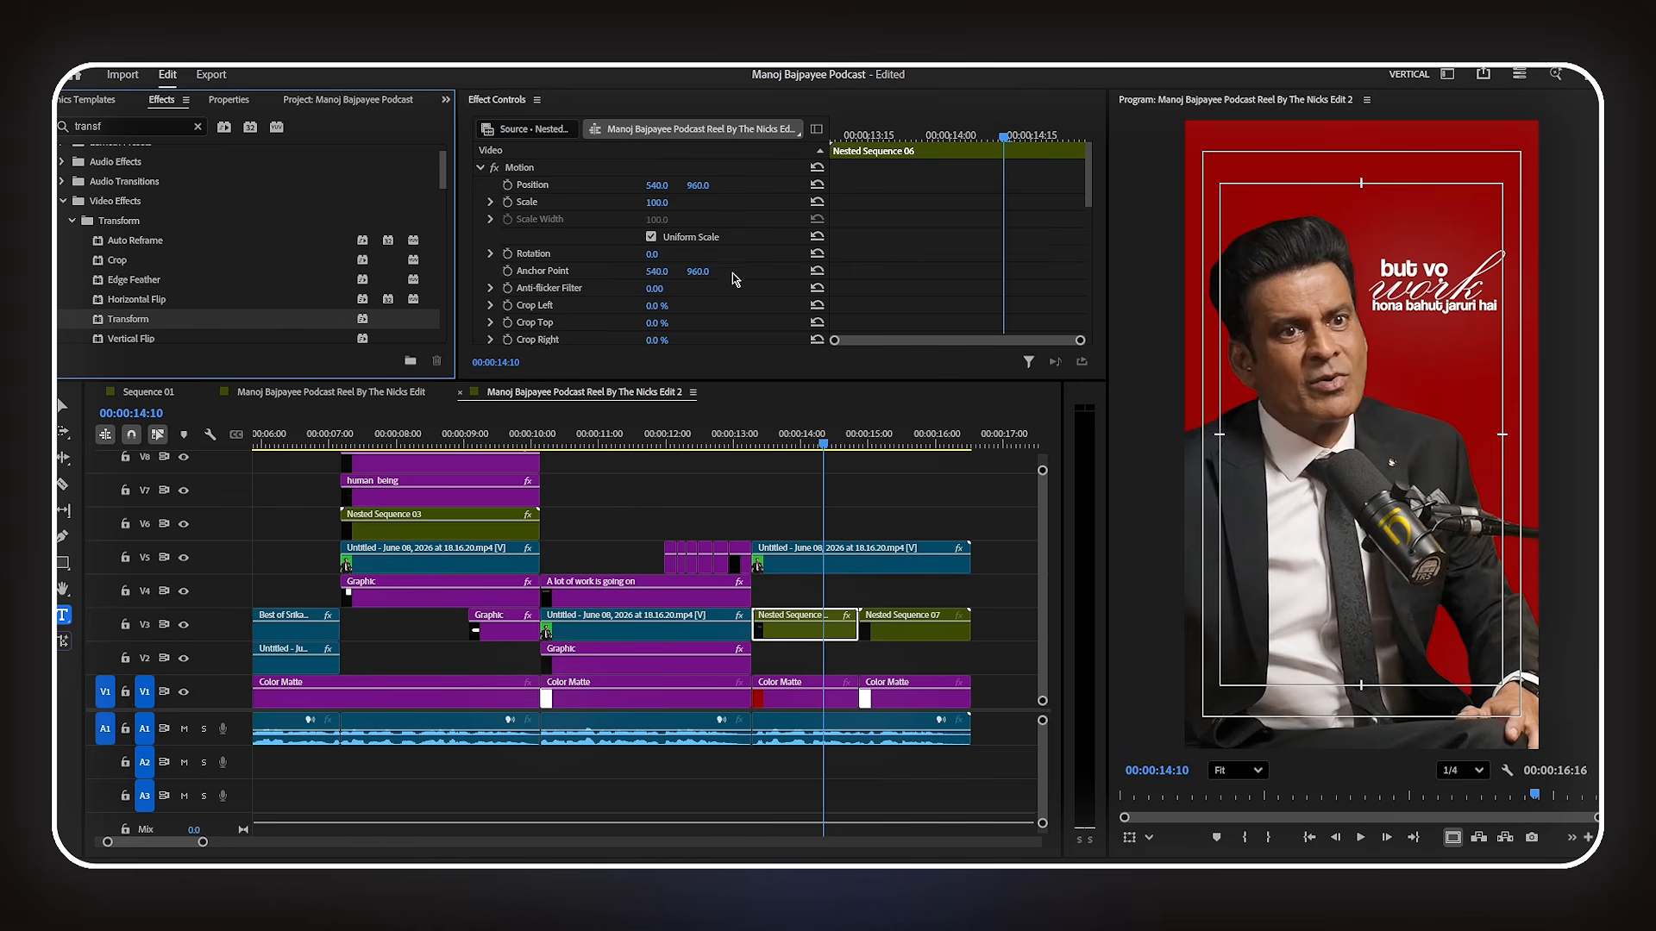
scroll(734, 279, "down", 3)
scroll(734, 280, "down", 3)
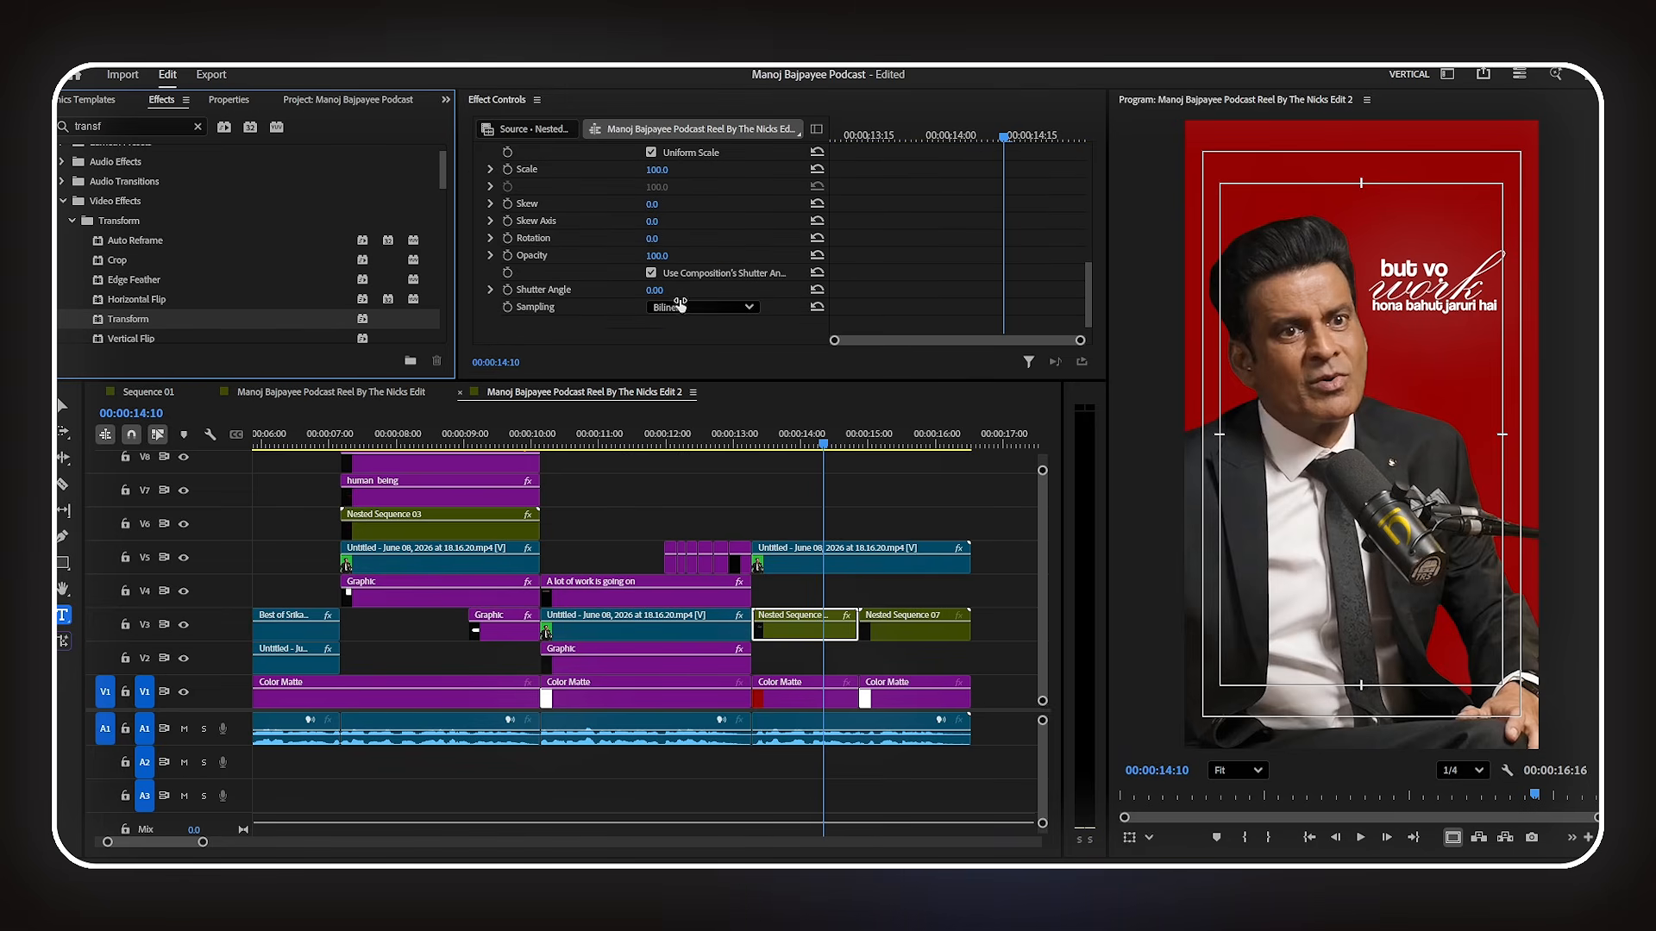
left_click(654, 290)
key("Return")
scroll(923, 237, "up", 5)
- Keyframe the Transform Position of the red-matte captions to Y 849 at 00:00:13:13 and Y 920 at 00:00:13:28
left_click(939, 136)
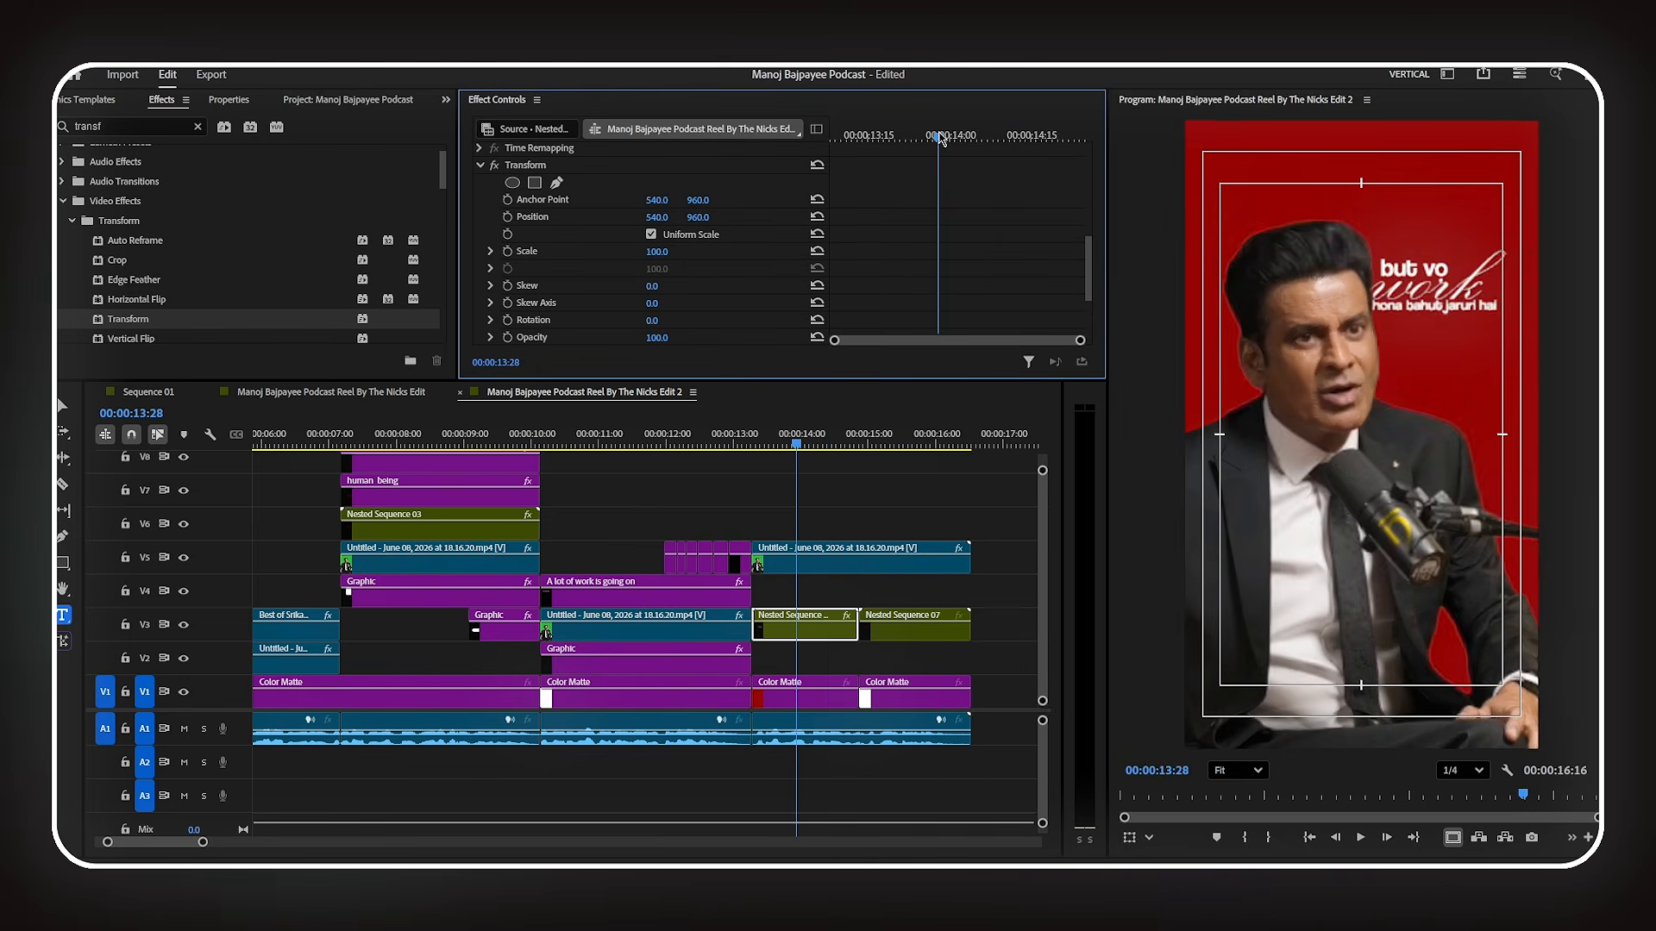
left_click(695, 219)
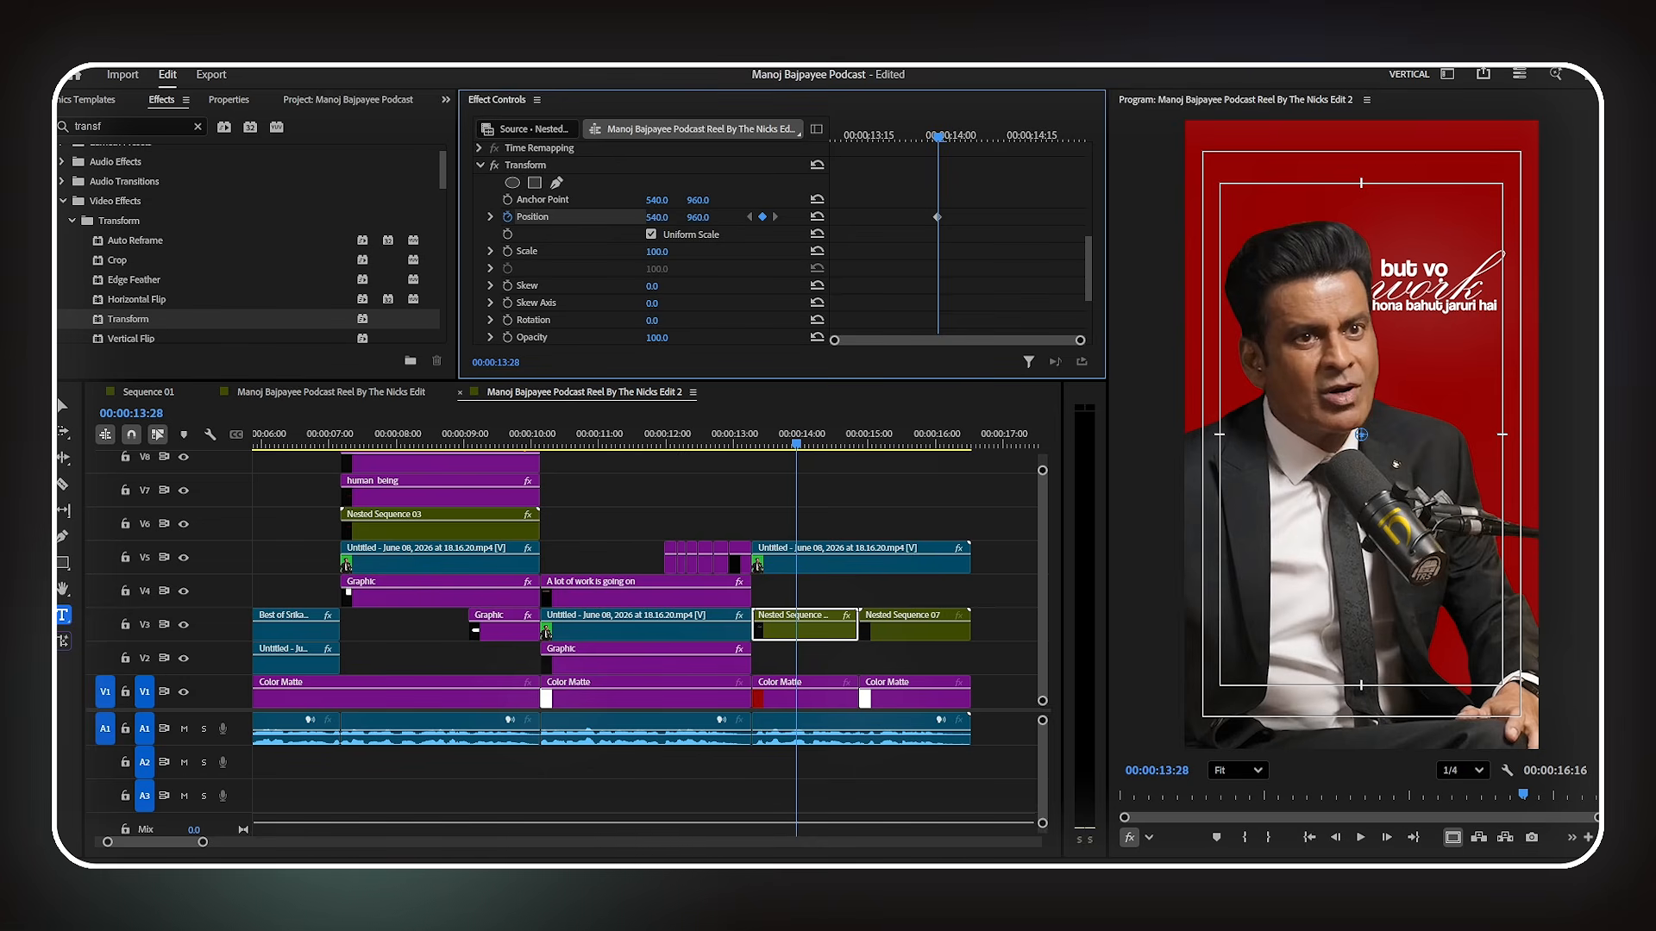
left_click_drag(698, 219, 651, 226)
key("shift+Left")
key("shift+Left")
key("shift+Left")
- Apply Ease In to the Position keyframe at 00:00:13:28 and reshape the velocity curve to start fast and settle slowly
right_click(938, 217)
mouse_move(993, 354)
left_click(1174, 450)
left_click(490, 217)
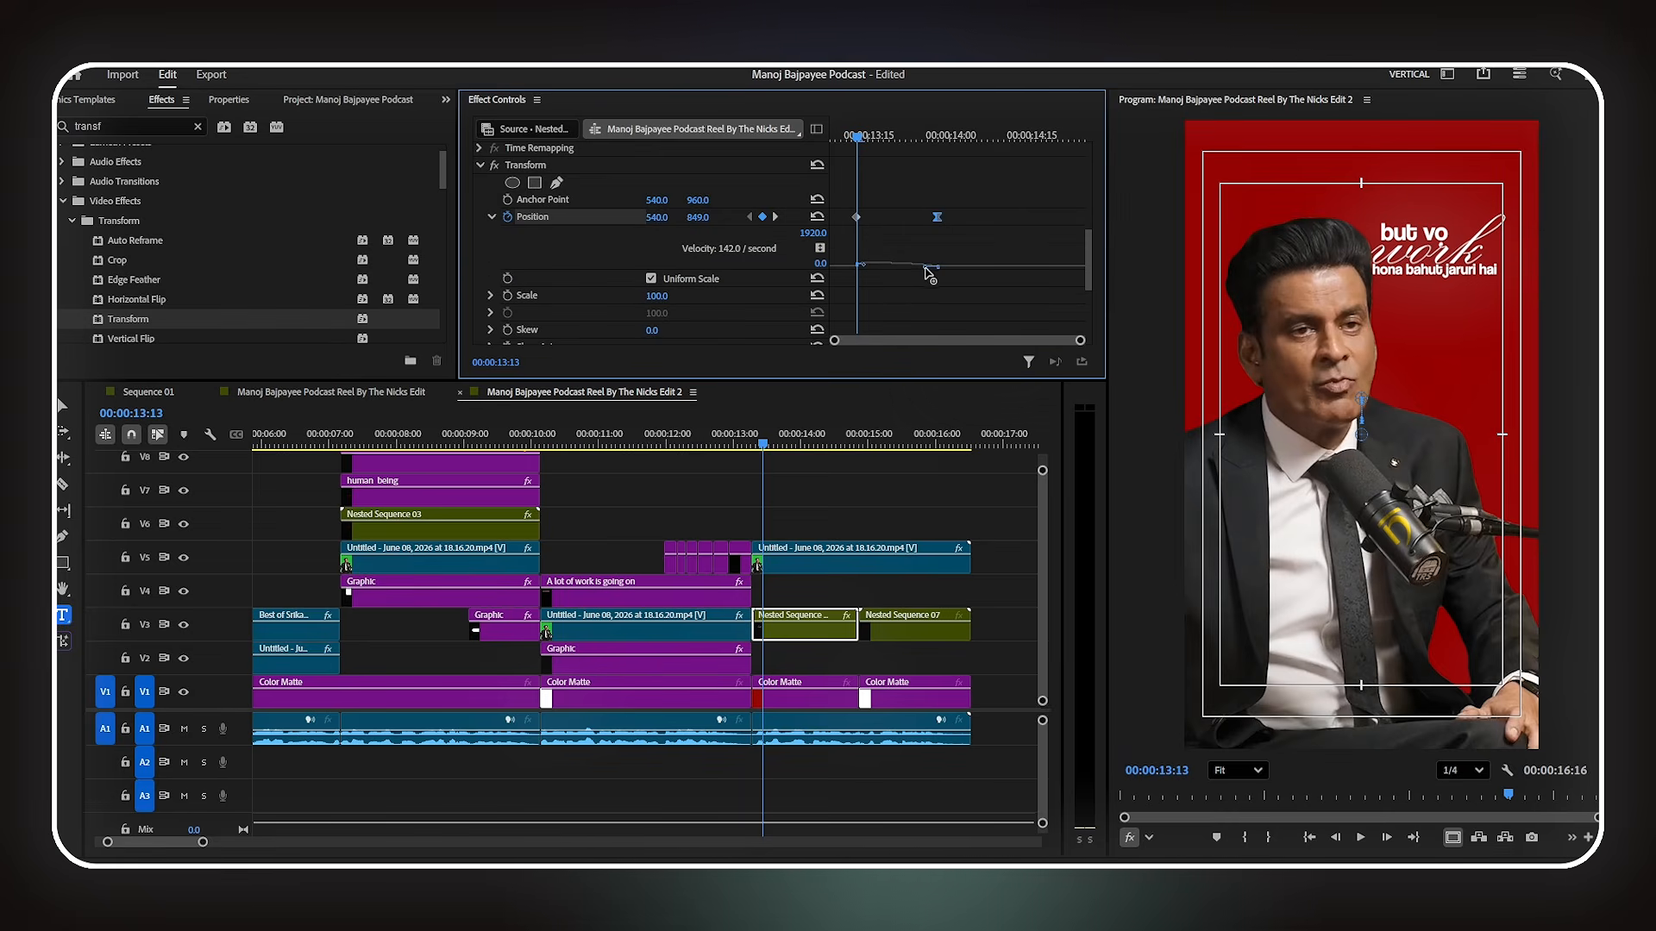
left_click_drag(915, 266, 899, 269)
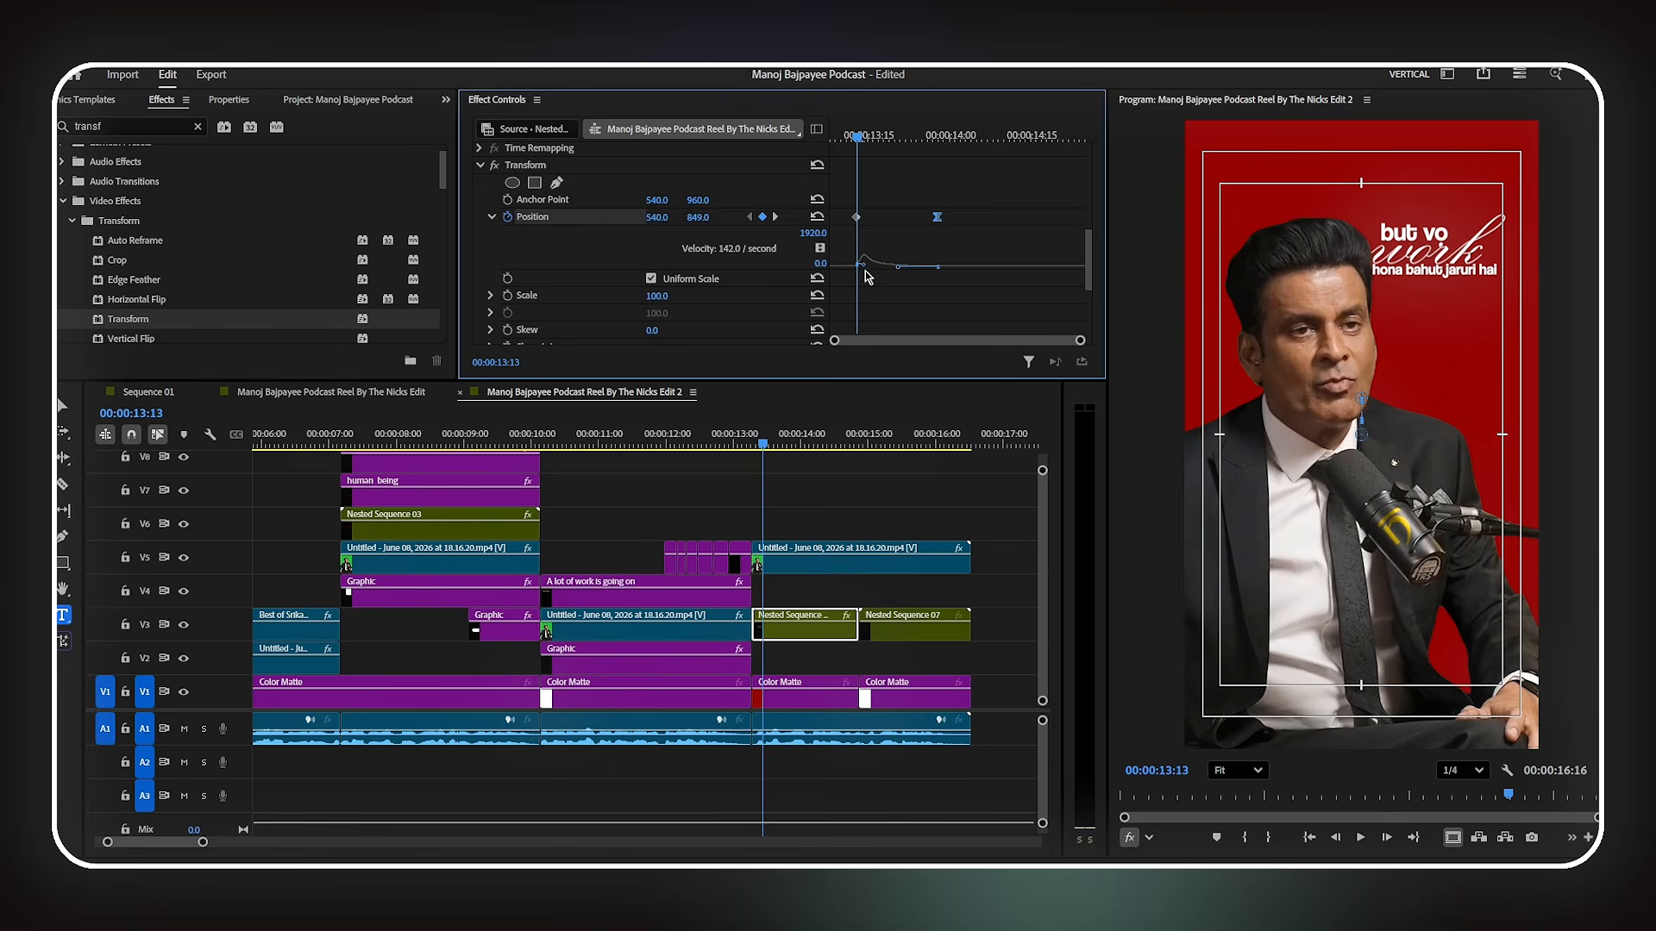
- Move the two Position keyframes to the clip's start and about 00:00:14:14, and preview the caption move
left_click_drag(858, 217, 831, 217)
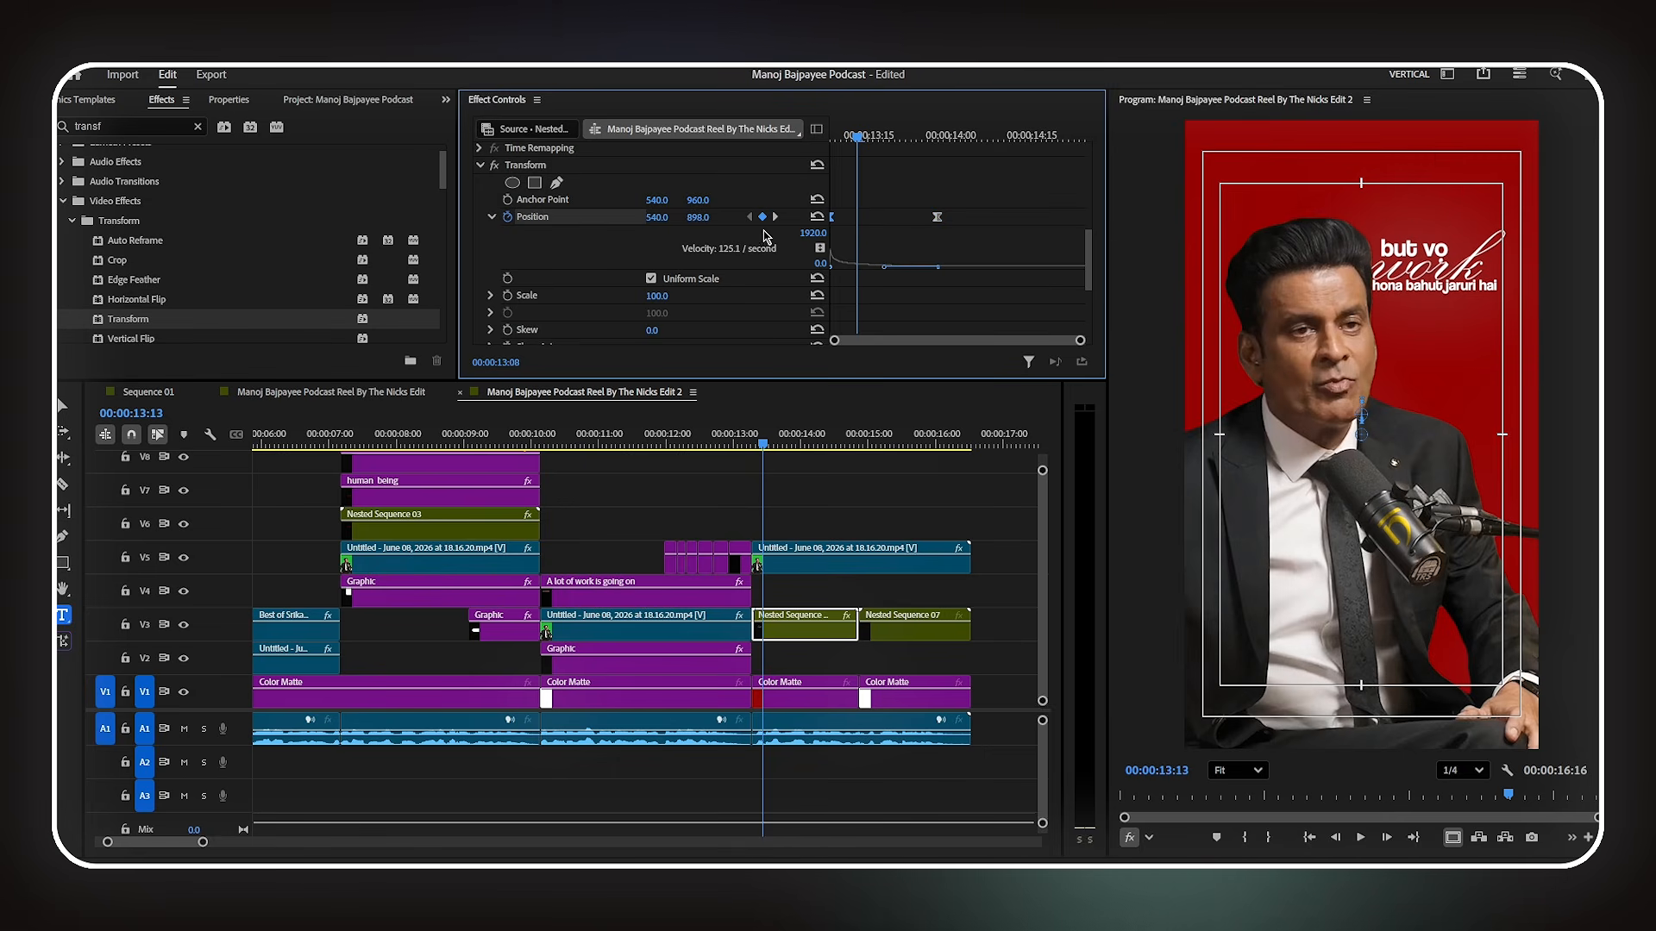
left_click_drag(937, 217, 1024, 218)
left_click(829, 143)
key("space")
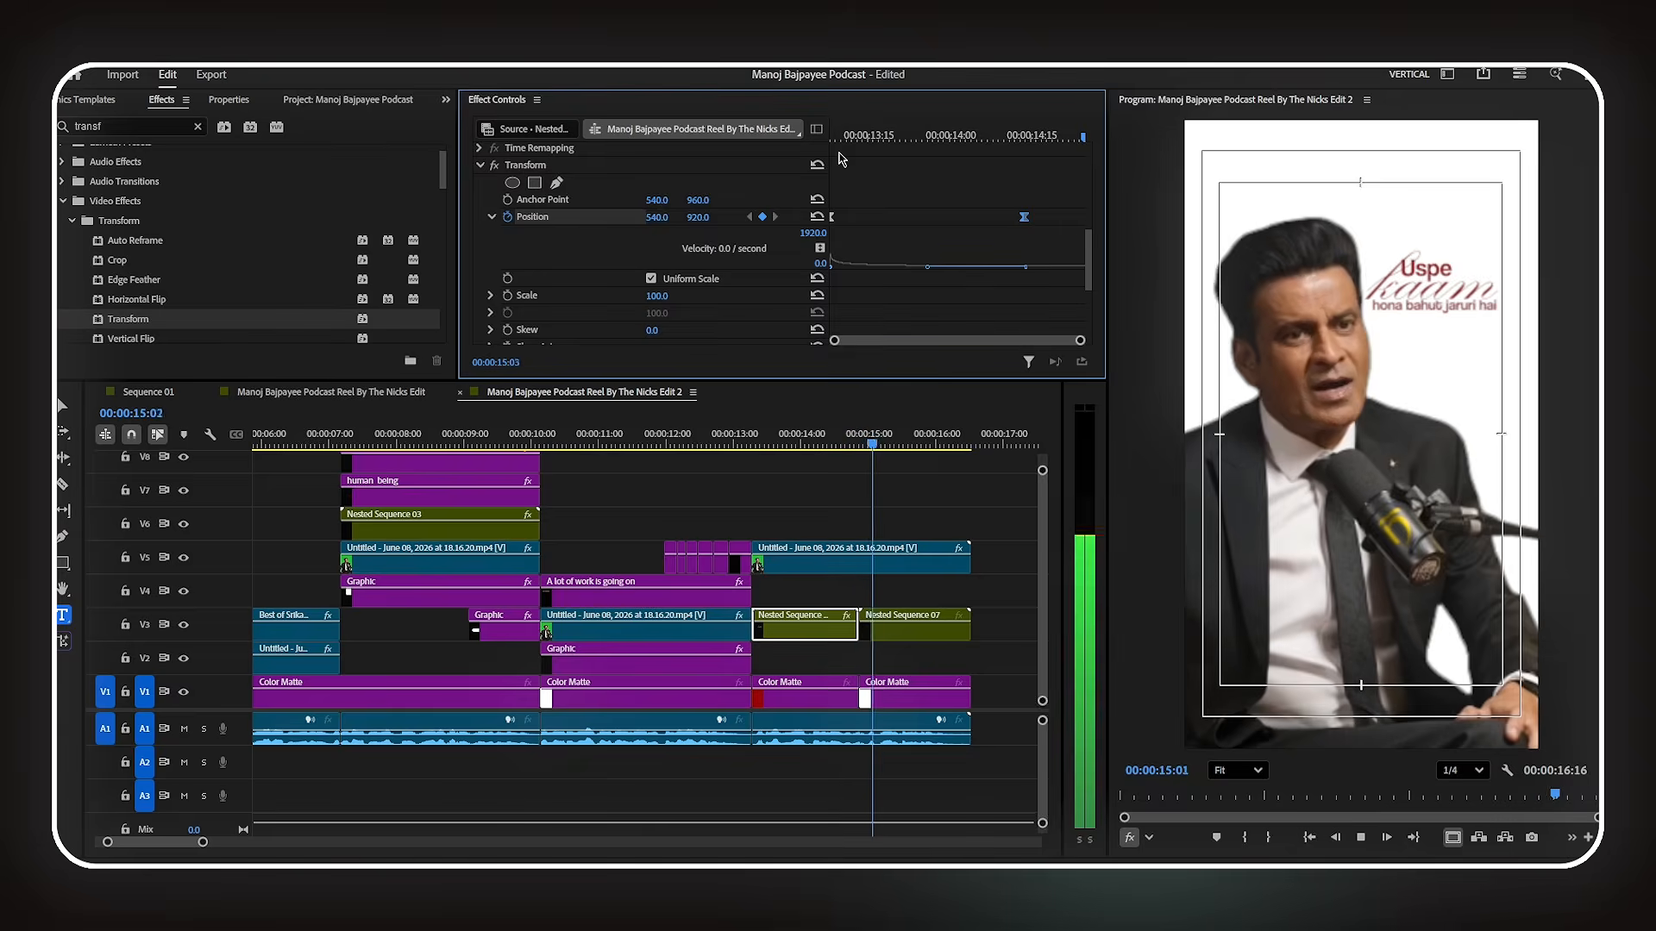
- Reset the red-matte captions' Transform Position to Y 960 at 00:00:14:24 and shift that keyframe to the clip's end
left_click_drag(1045, 136, 1080, 135)
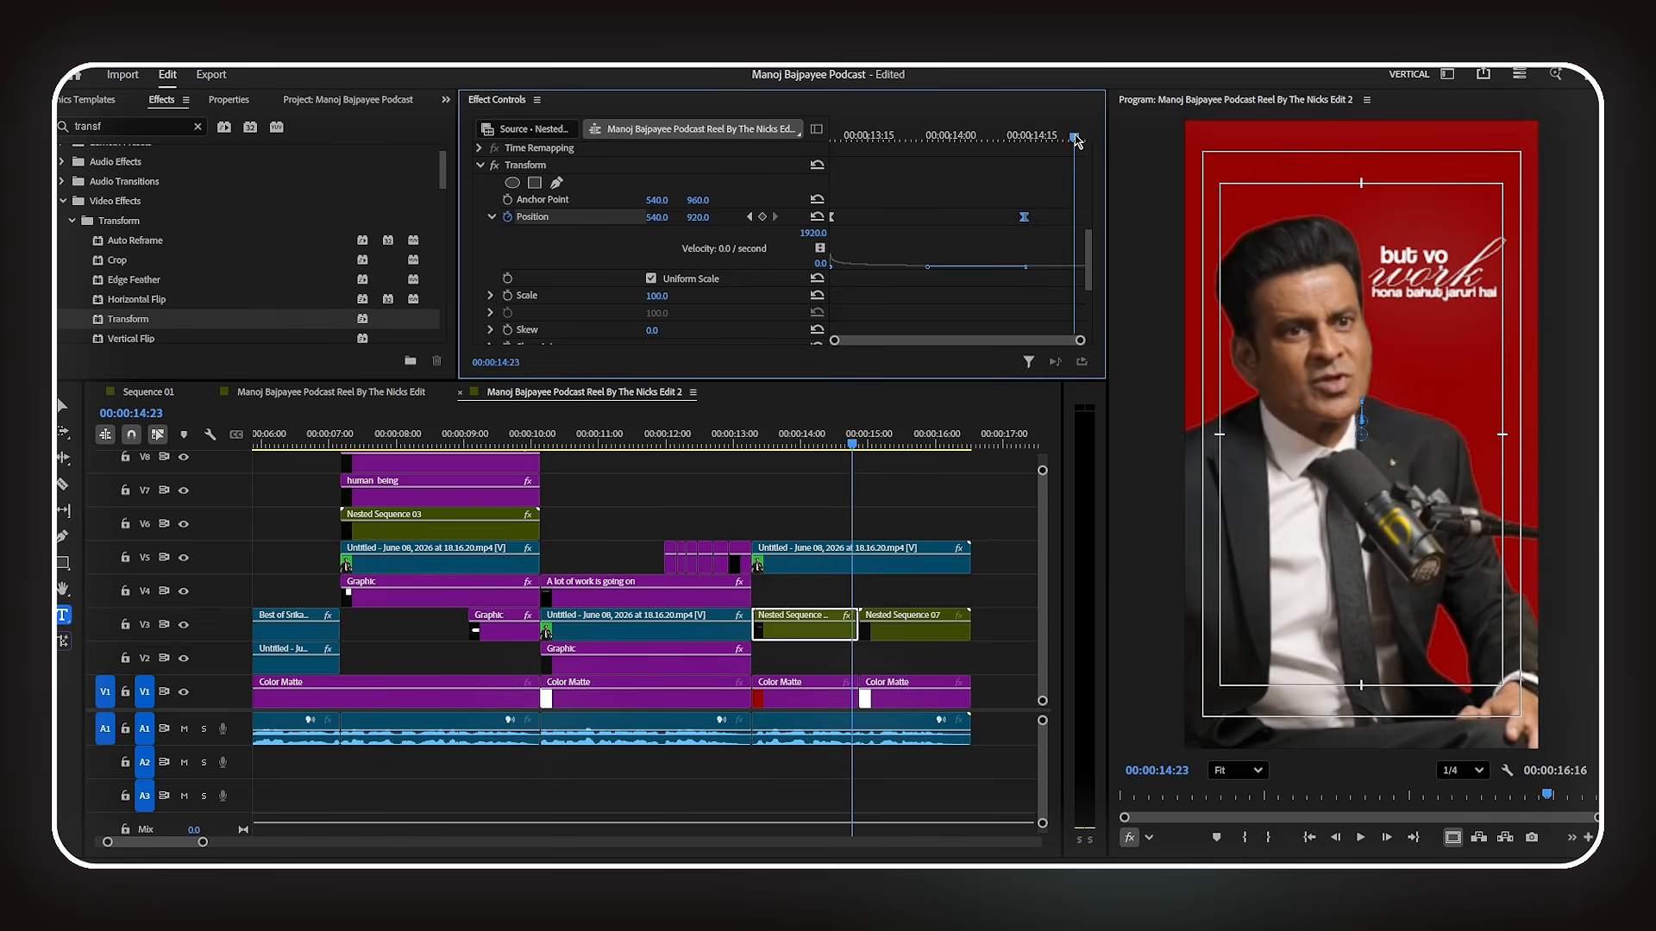
left_click(816, 216)
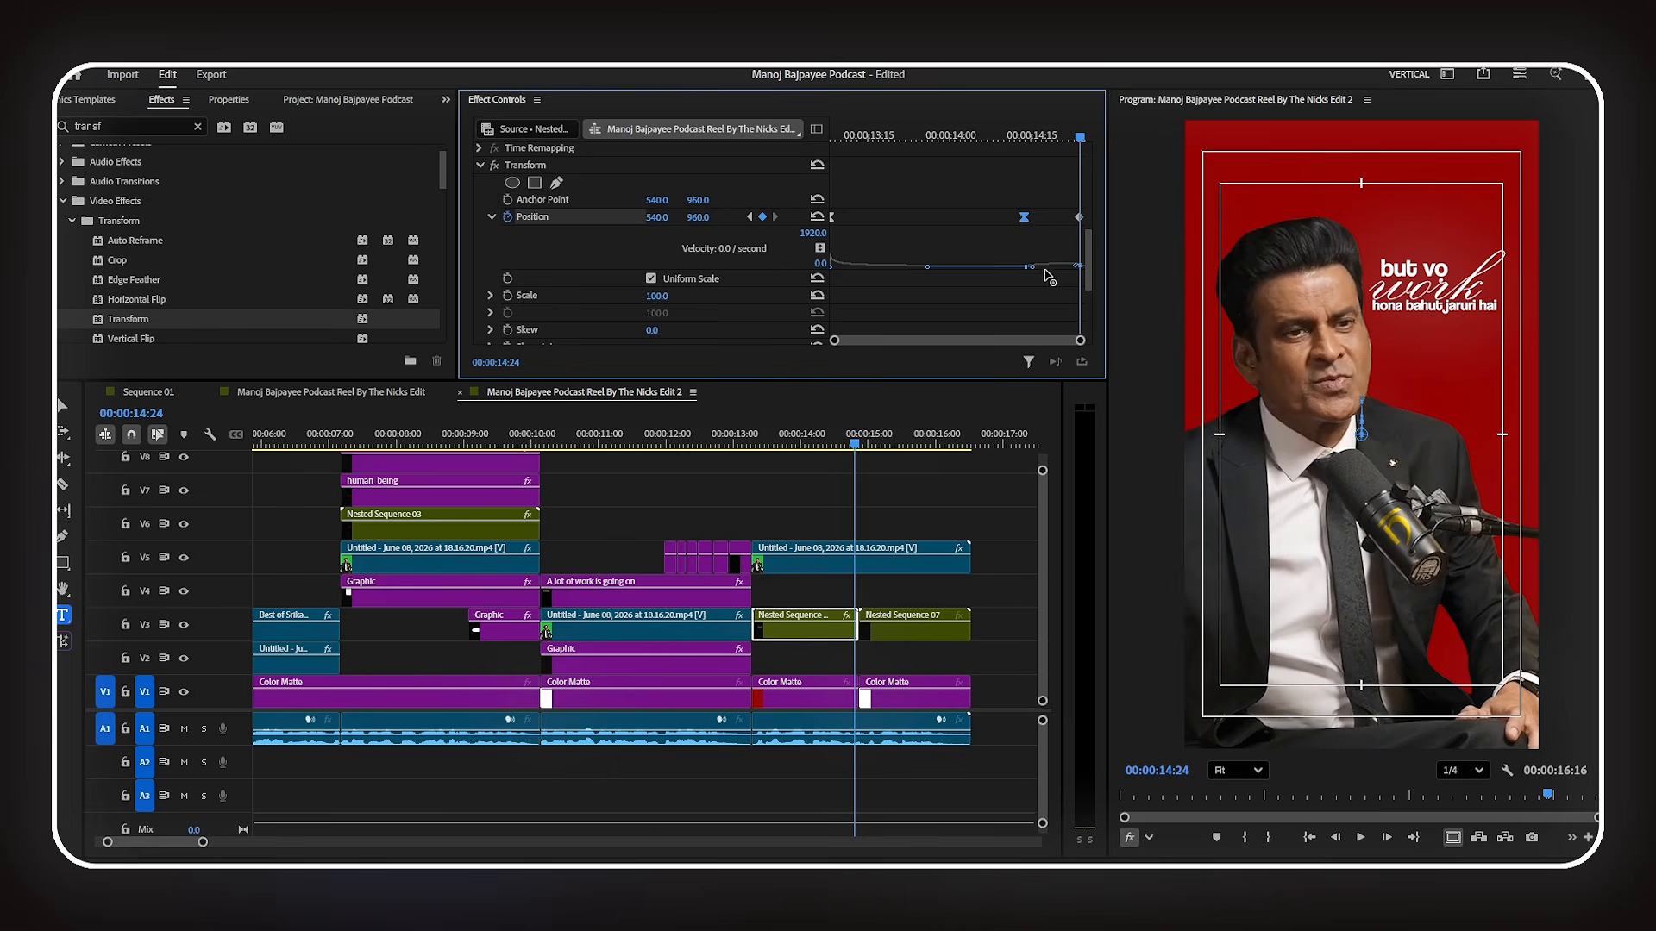
left_click(1078, 269)
left_click_drag(1084, 224, 1105, 231)
- Apply the Transform effect to the nested captions over the white matte and set its shutter angle to 180
left_click(872, 618)
left_click(900, 438)
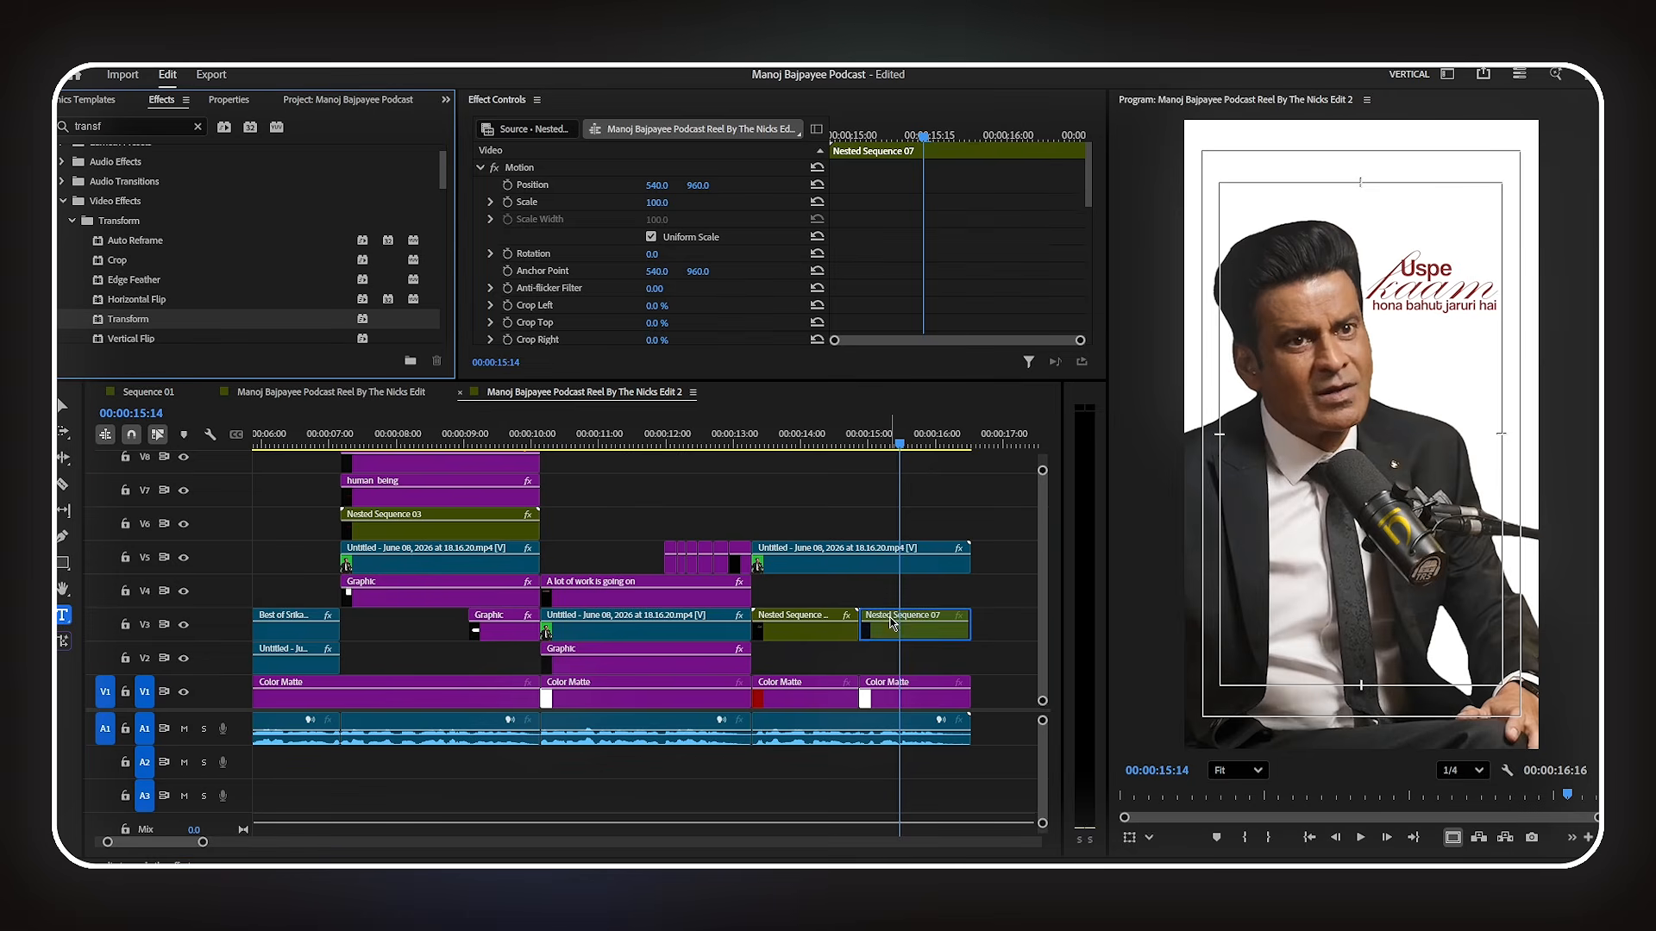
scroll(729, 250, "down", 4)
scroll(728, 250, "down", 5)
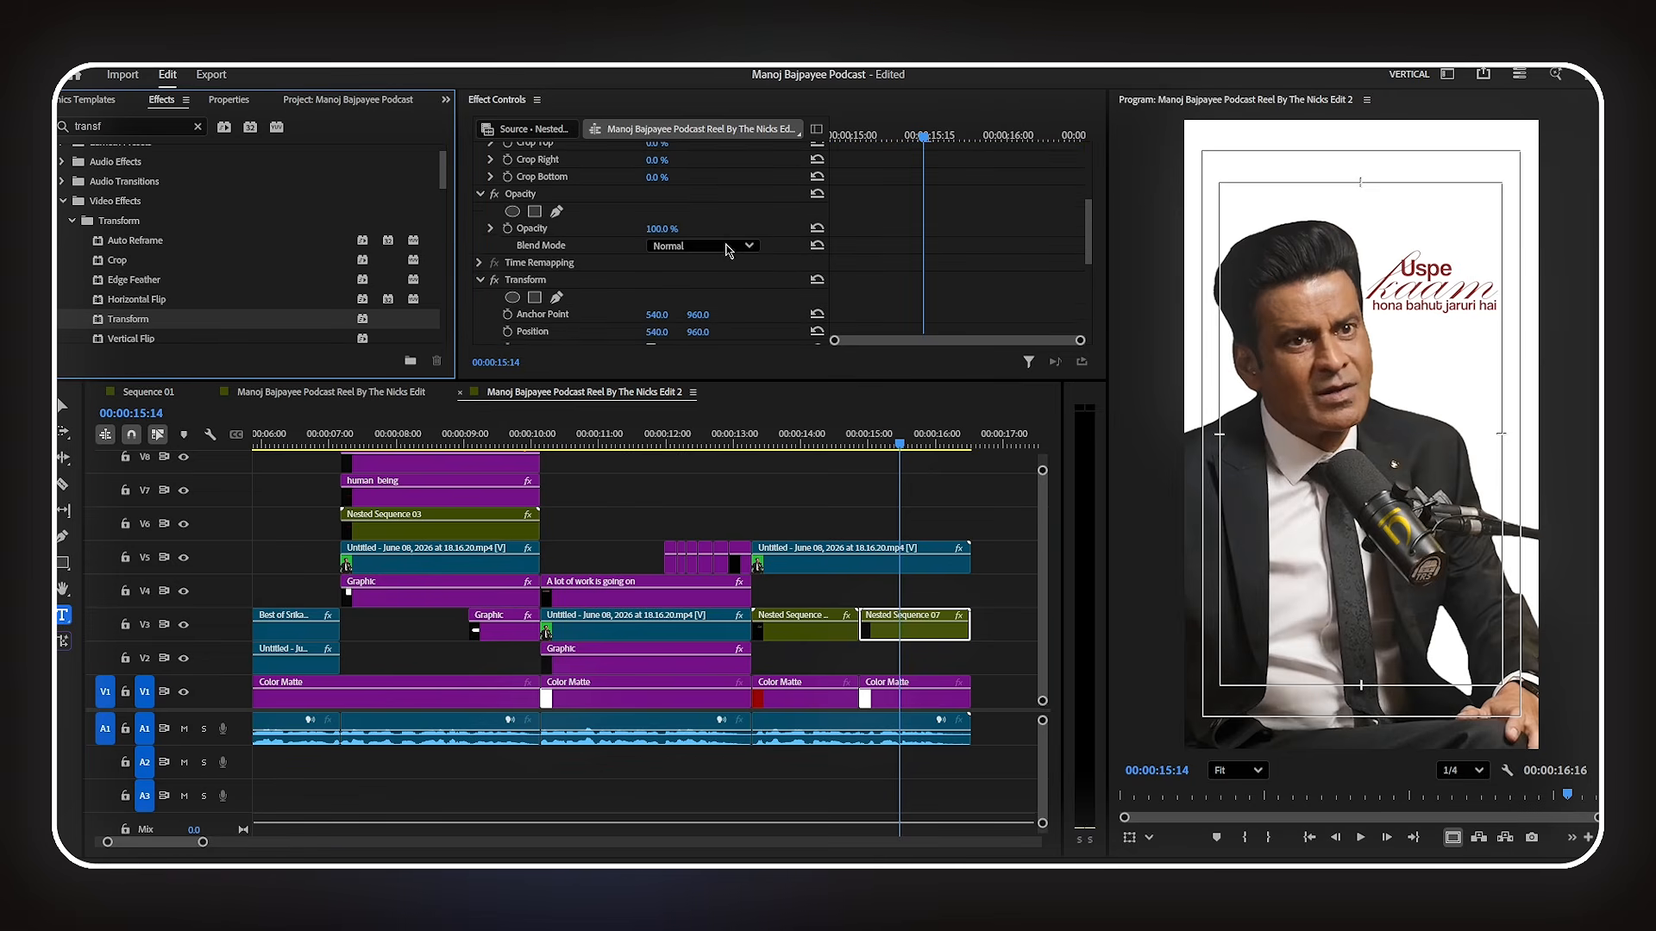
left_click(662, 322)
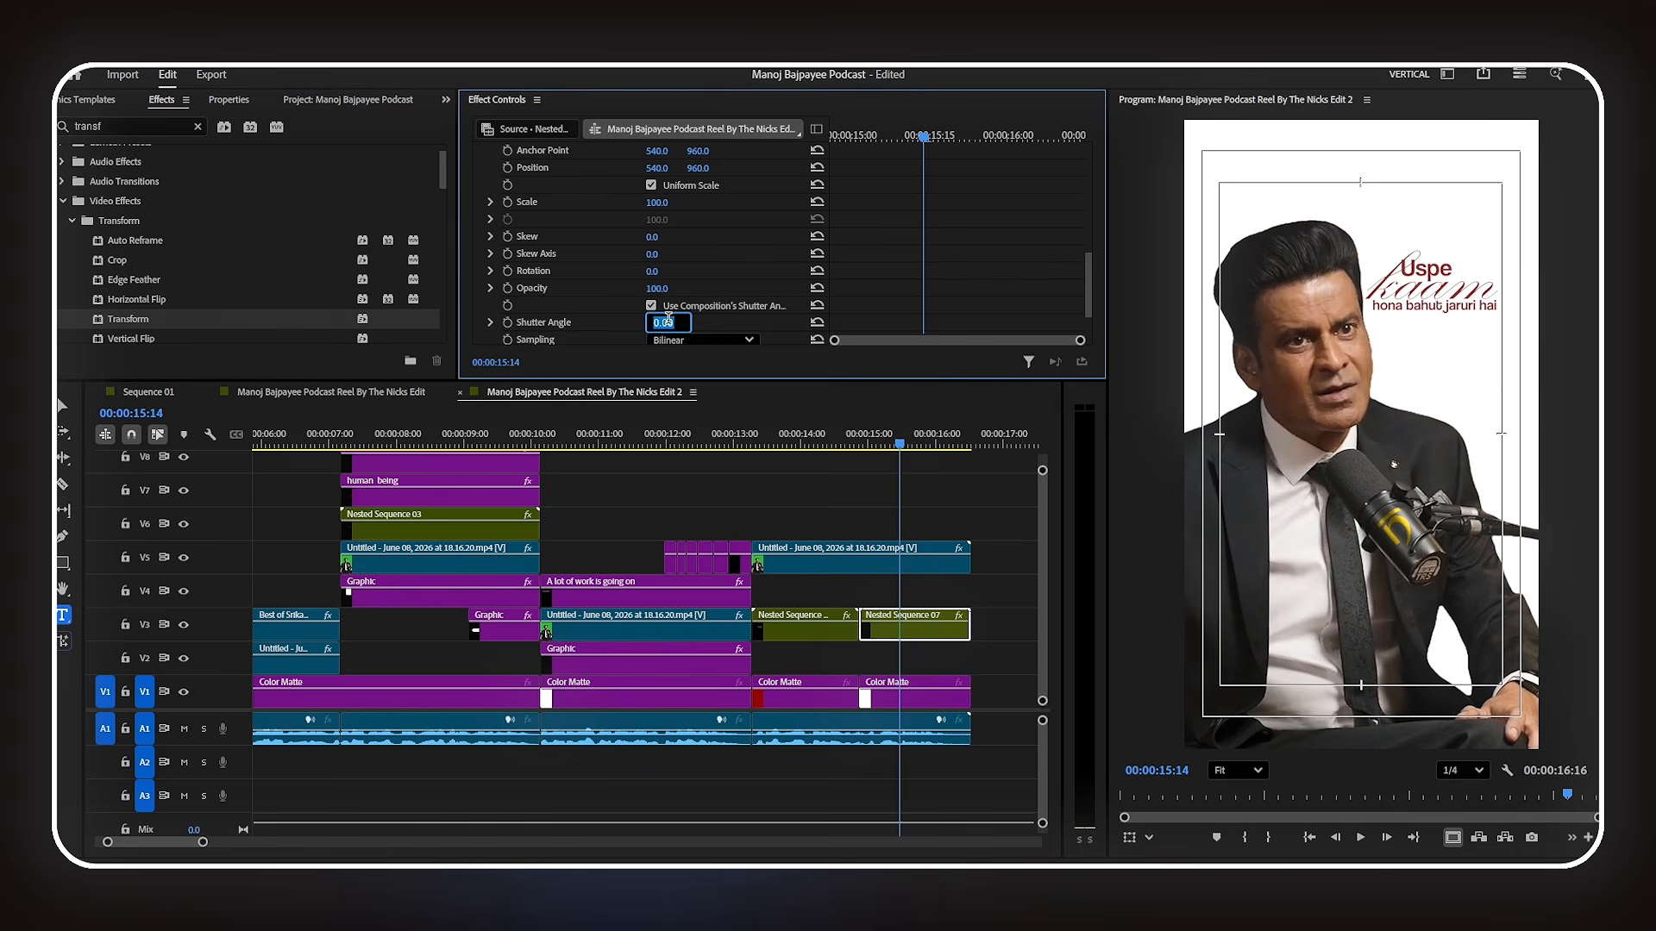
type("180")
key("Return")
- Keyframe the white-matte captions' Transform Position at the clip's start and to Y 1045 at 00:00:15:14
scroll(683, 294, "up", 3)
left_click(507, 250)
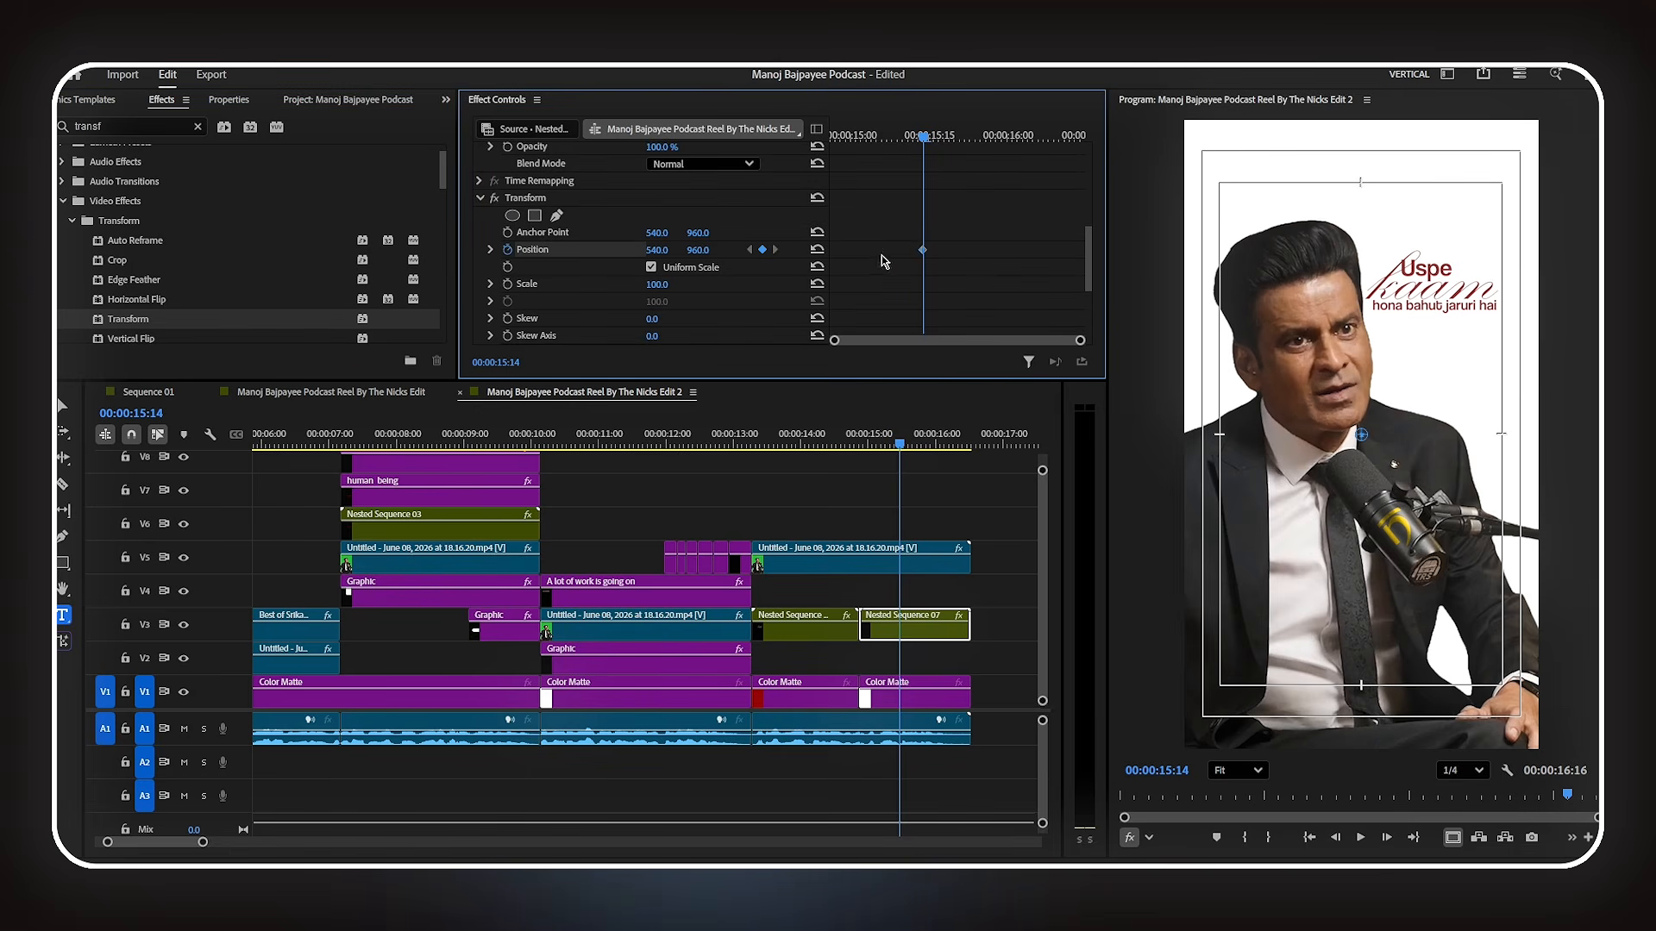
left_click_drag(694, 251, 705, 251)
- Apply Ease In to the white-matte captions' Position keyframe at 00:00:15:14 and make the velocity curve steep at the start
right_click(921, 250)
mouse_move(991, 380)
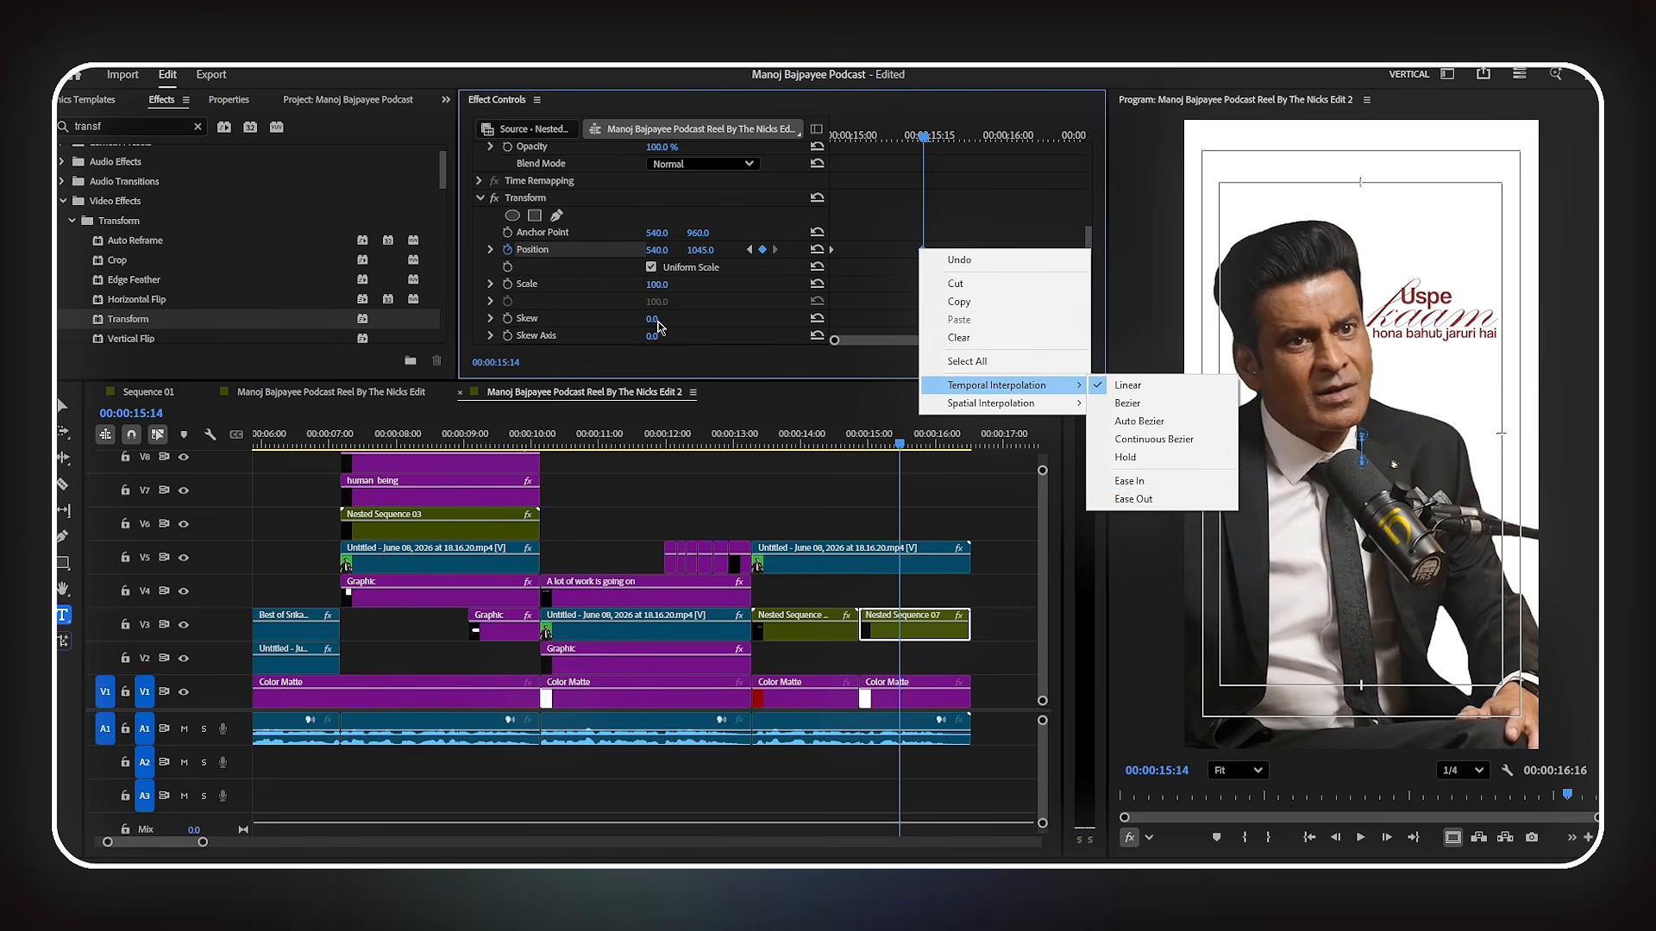
left_click(1156, 481)
left_click(491, 249)
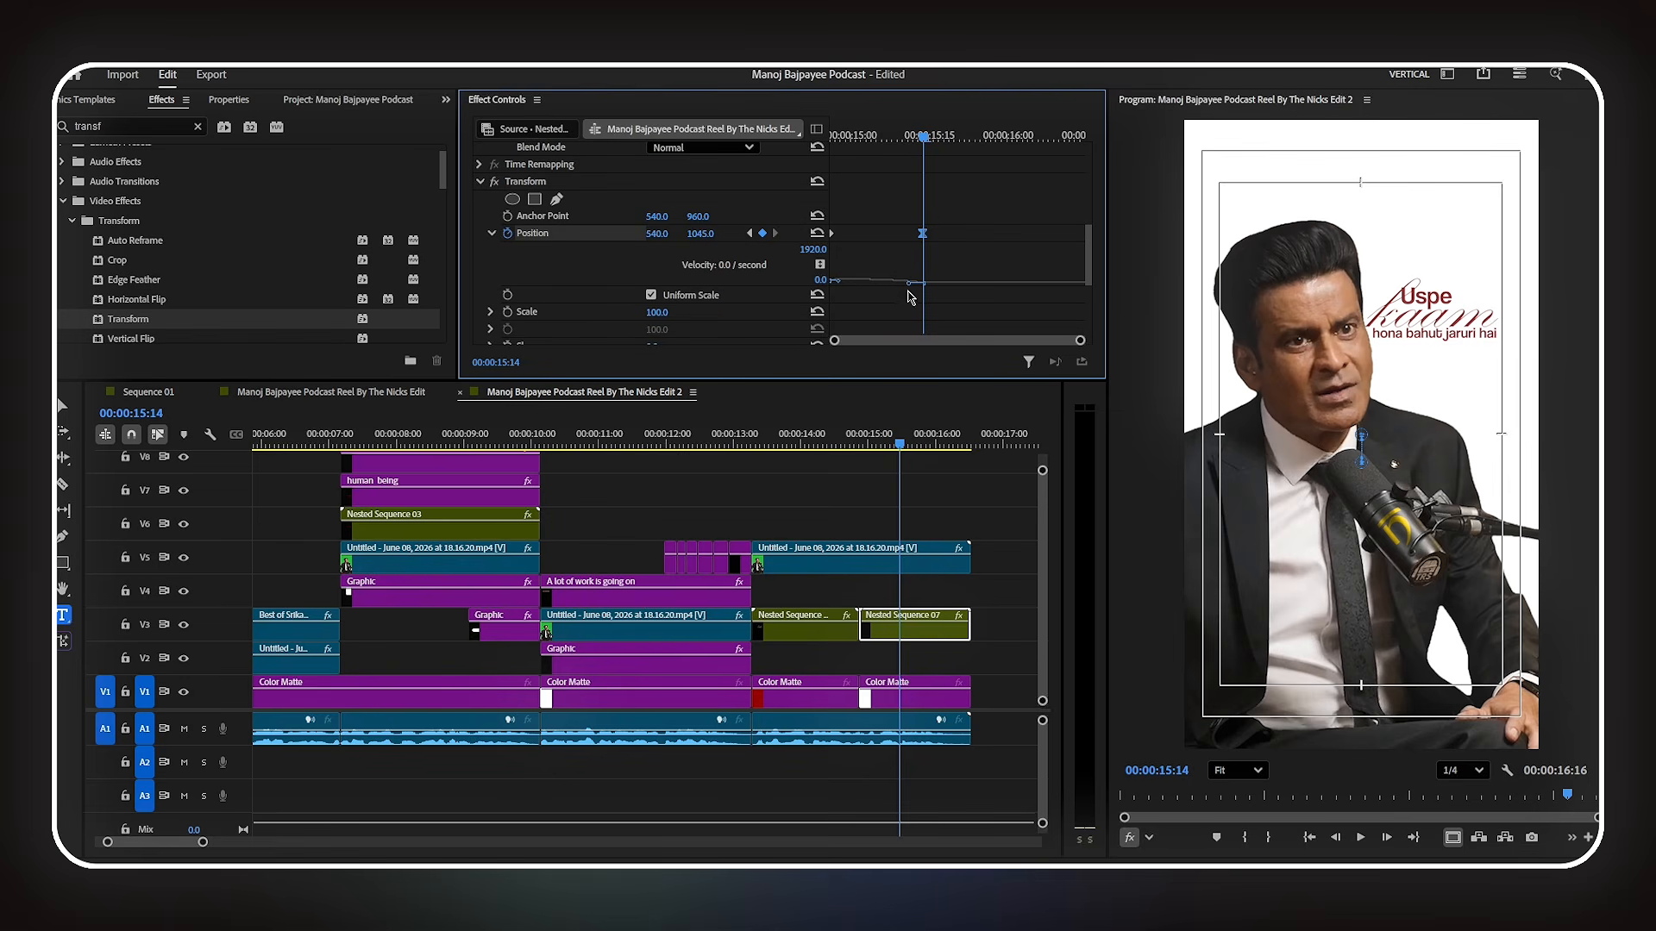
left_click_drag(887, 283, 872, 284)
- Spread the white-matte captions' Position keyframes to the clip's start and end, and preview the final segment
left_click_drag(832, 235, 797, 240)
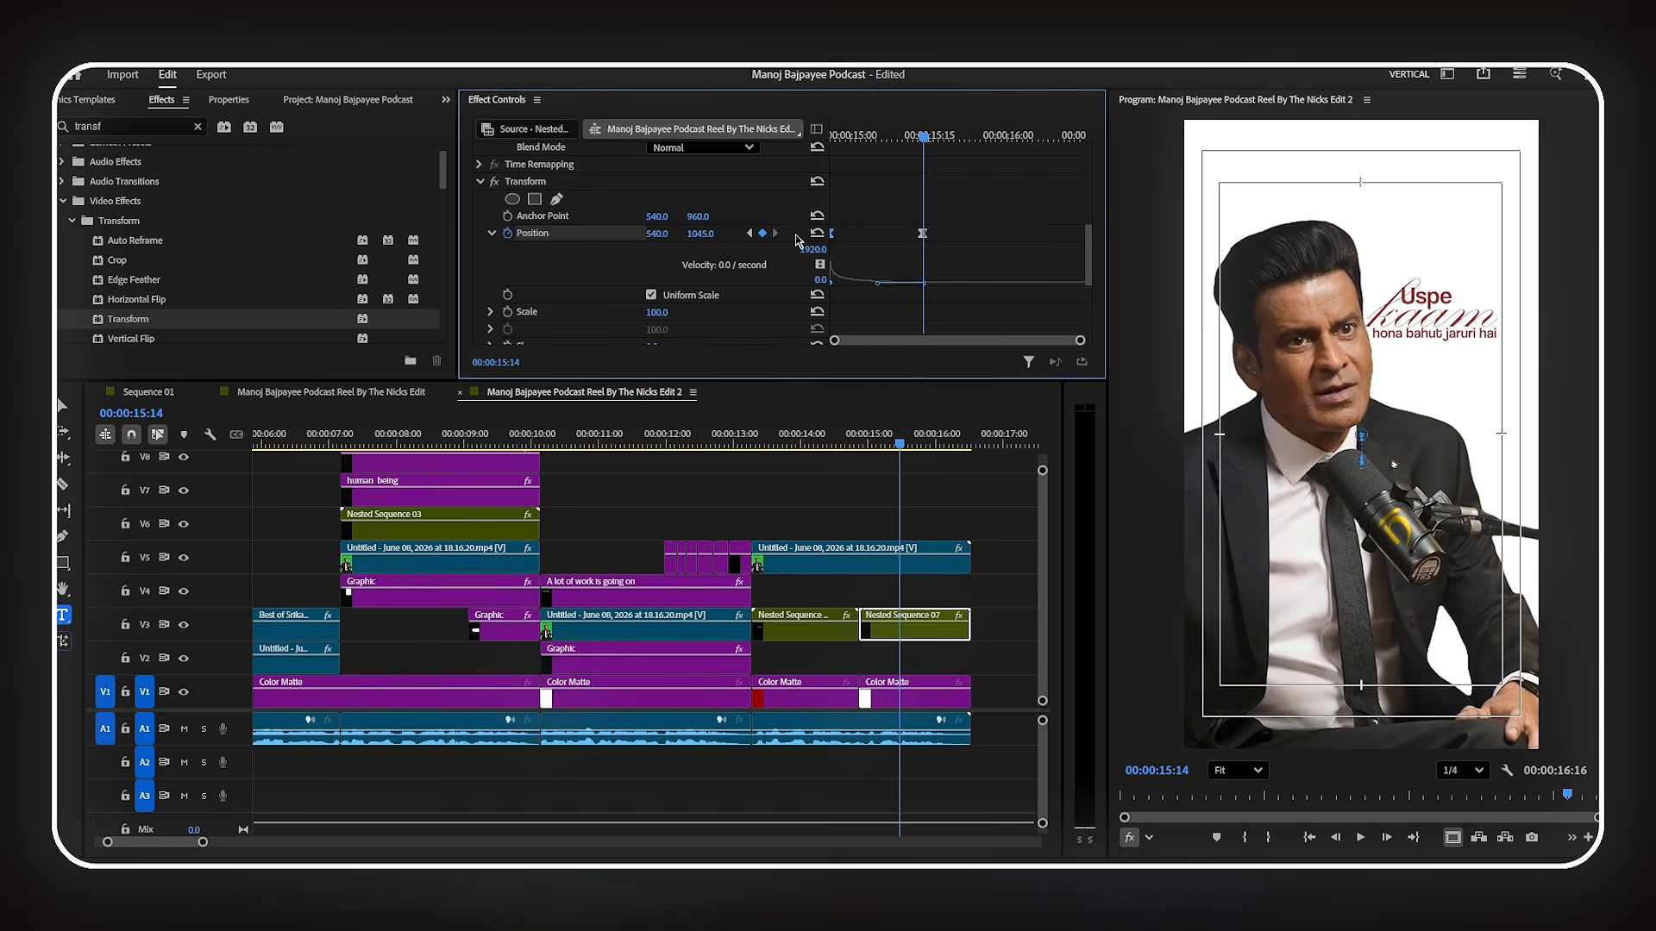
left_click_drag(922, 234, 1094, 254)
left_click_drag(776, 444, 751, 448)
left_click(786, 483)
key("space")
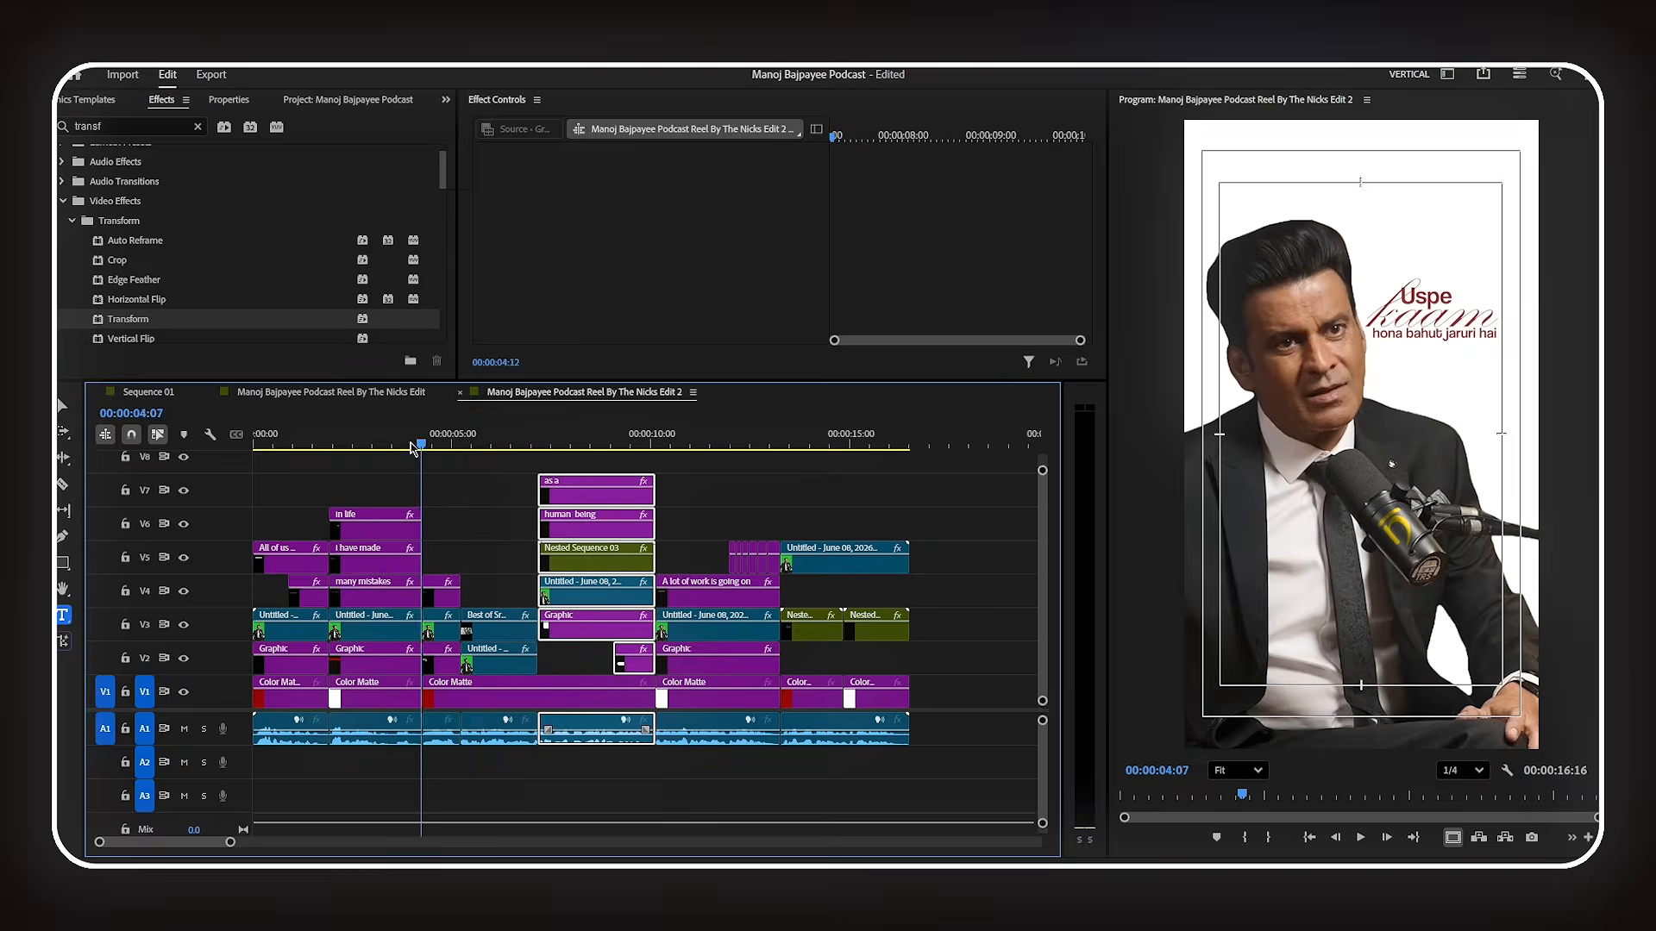
- Go to 00:00:00:22 and apply the Noise effect to the first speaker clip on V3
key("Left")
key("Left")
key("Left")
key("Left")
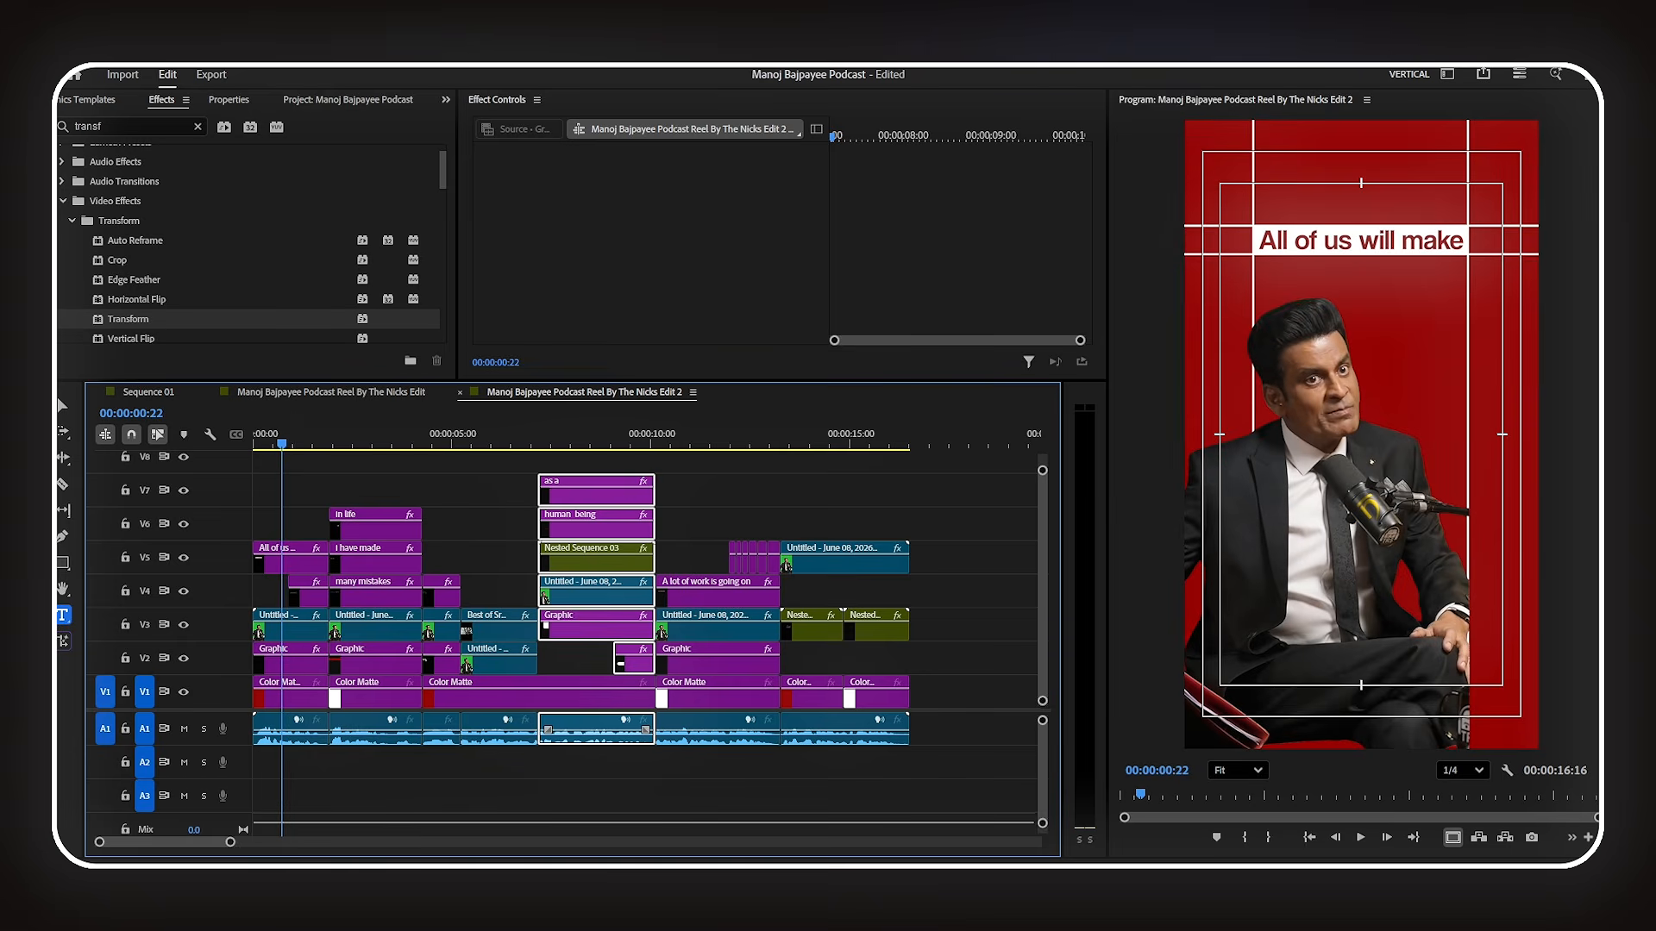
left_click(267, 638)
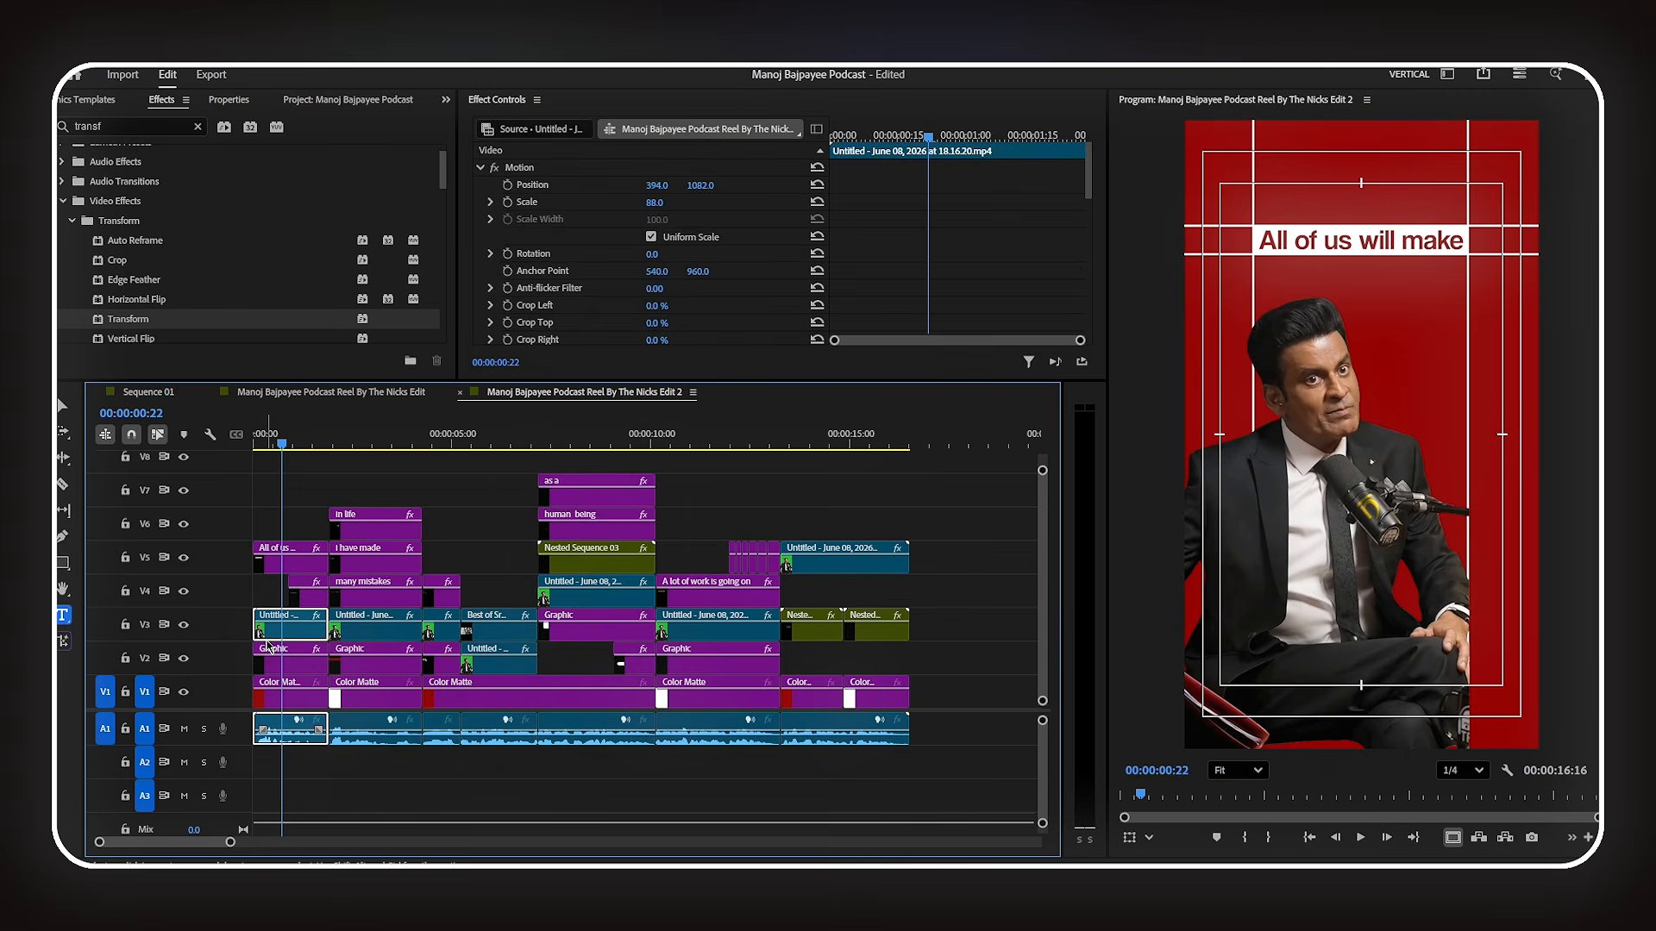
left_click(126, 121)
type("grai")
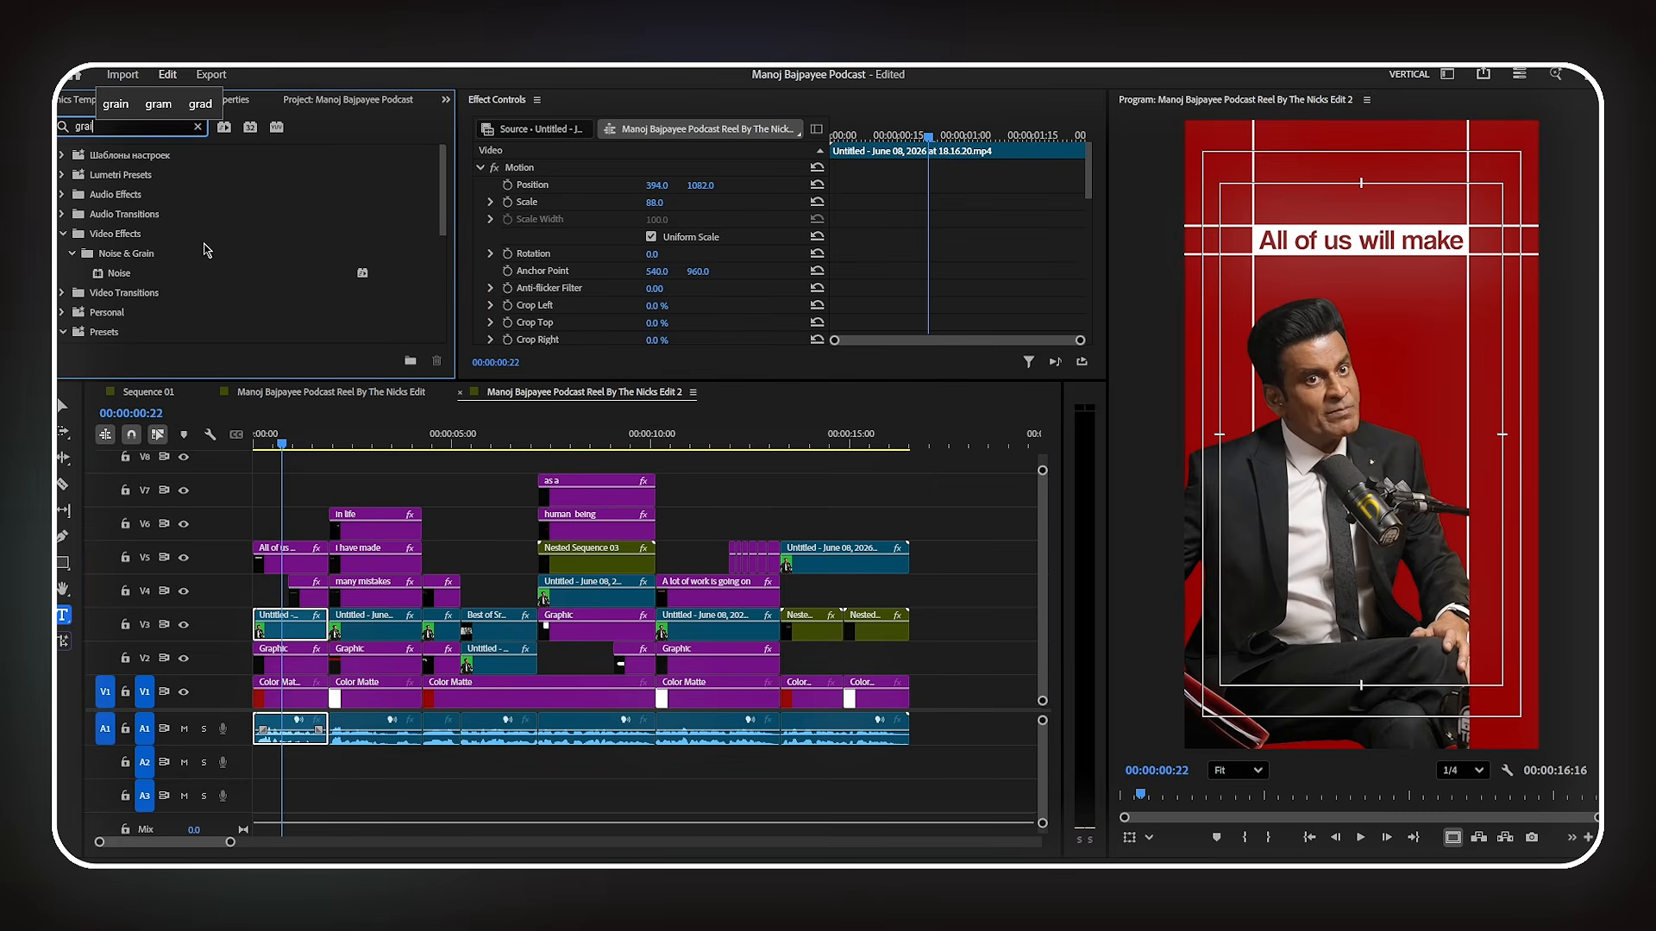
left_click_drag(119, 272, 322, 632)
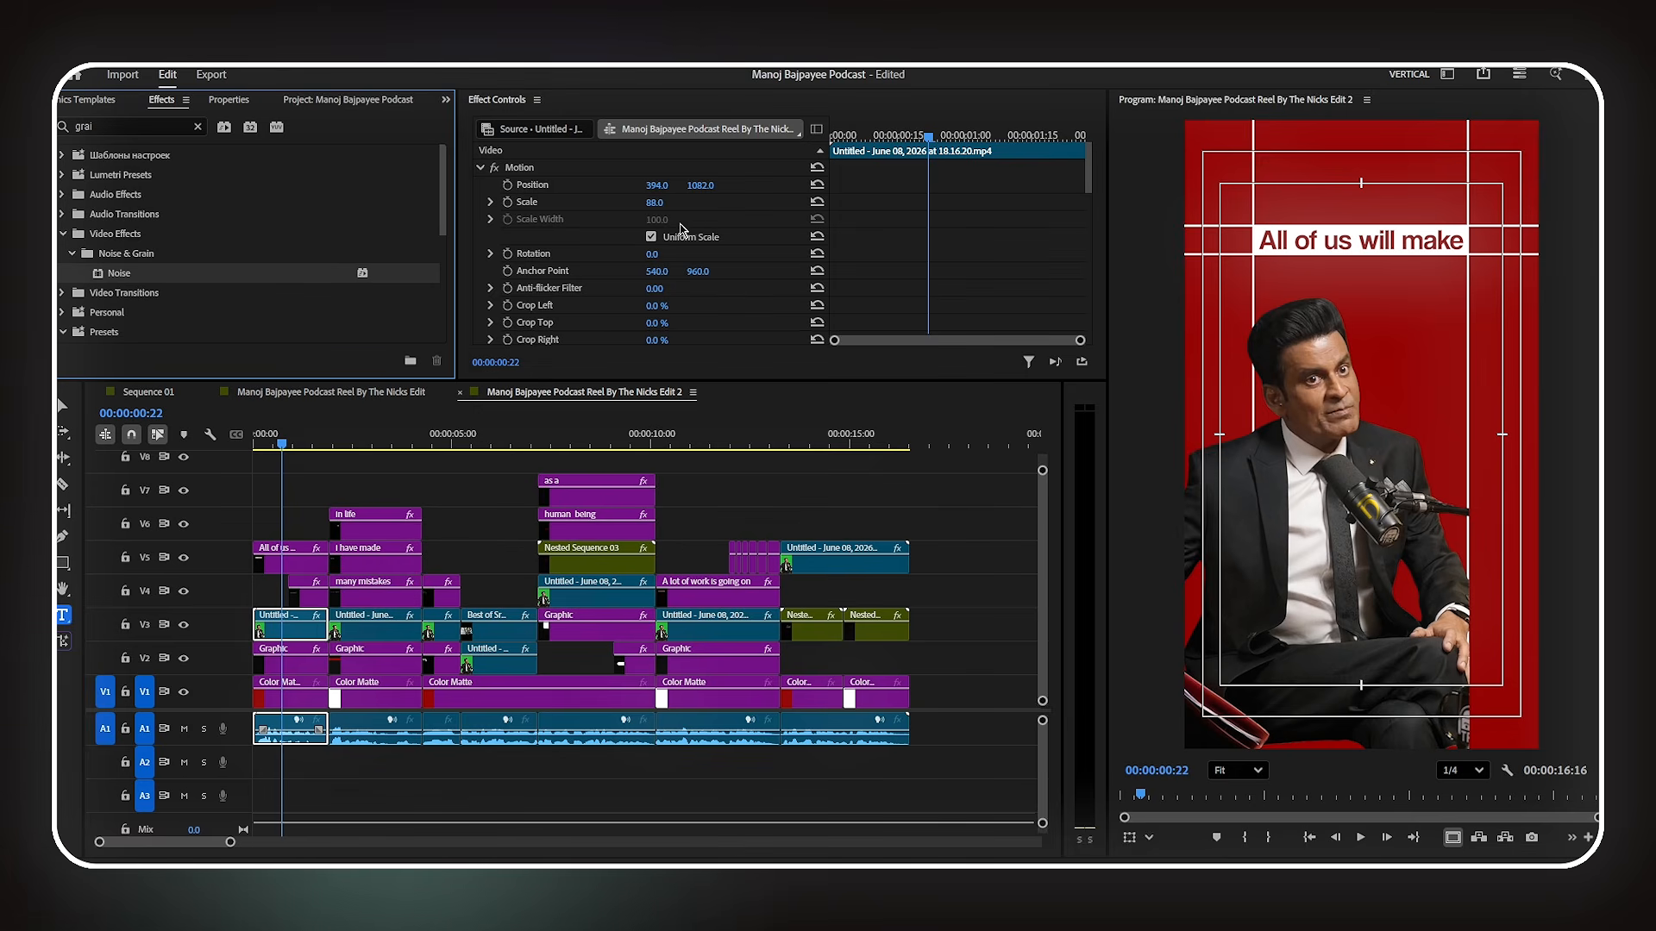
- Set the Amount of Noise on the first speaker clip to 15%, keeping color noise on
scroll(694, 215, "down", 5)
scroll(698, 209, "down", 8)
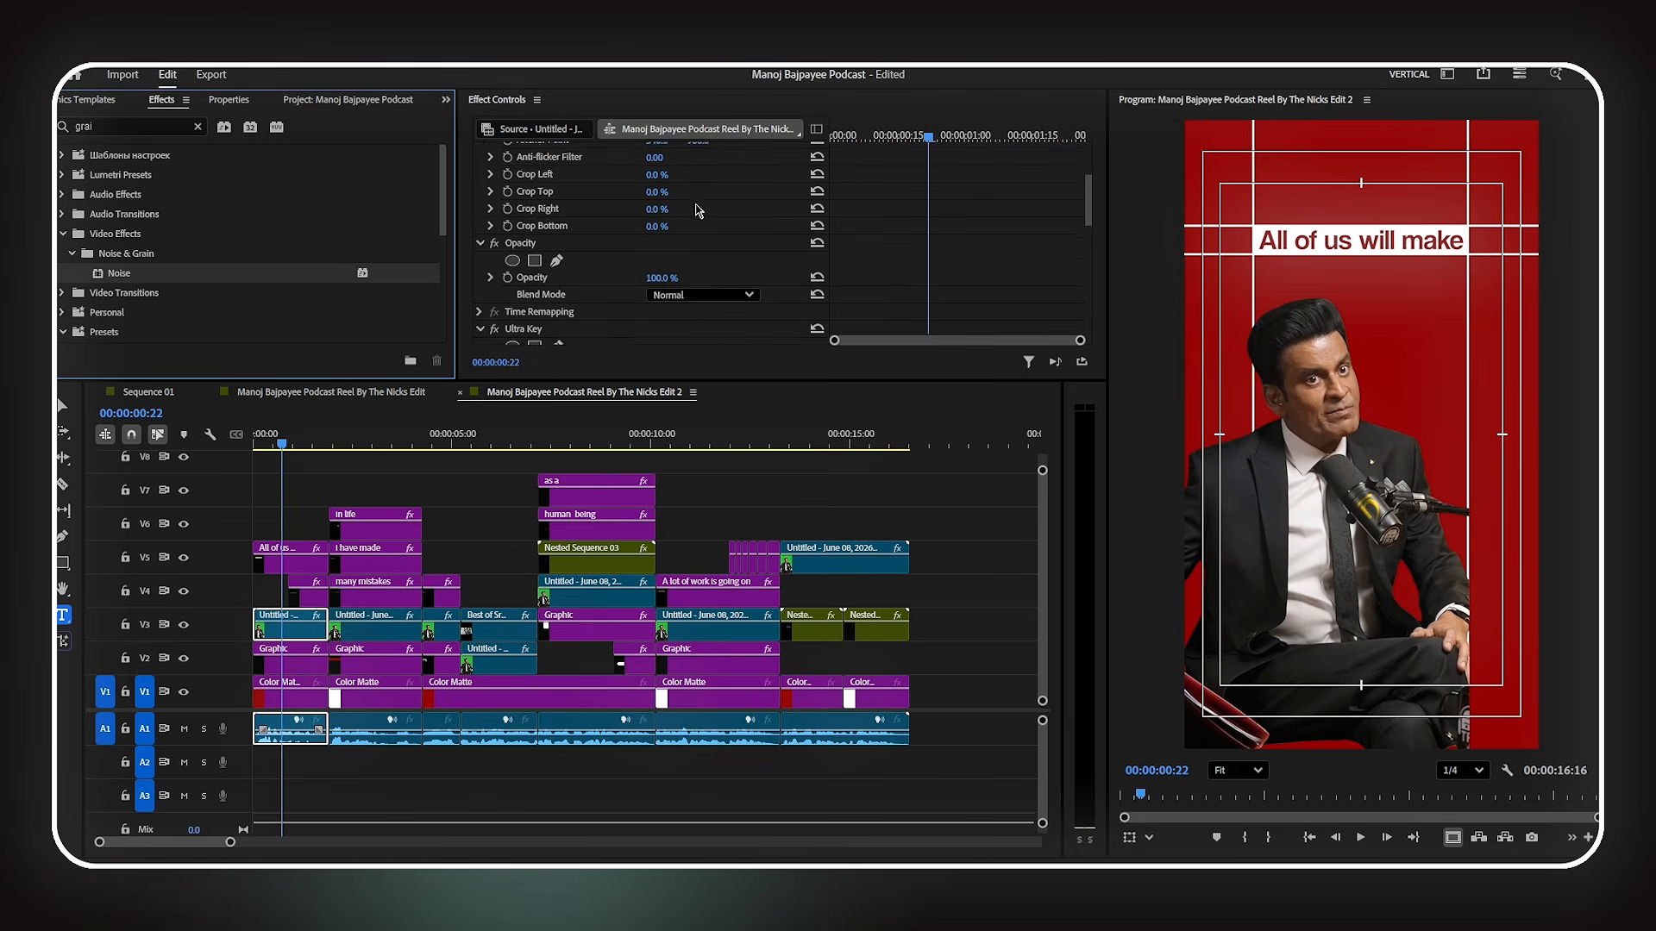
scroll(699, 209, "down", 6)
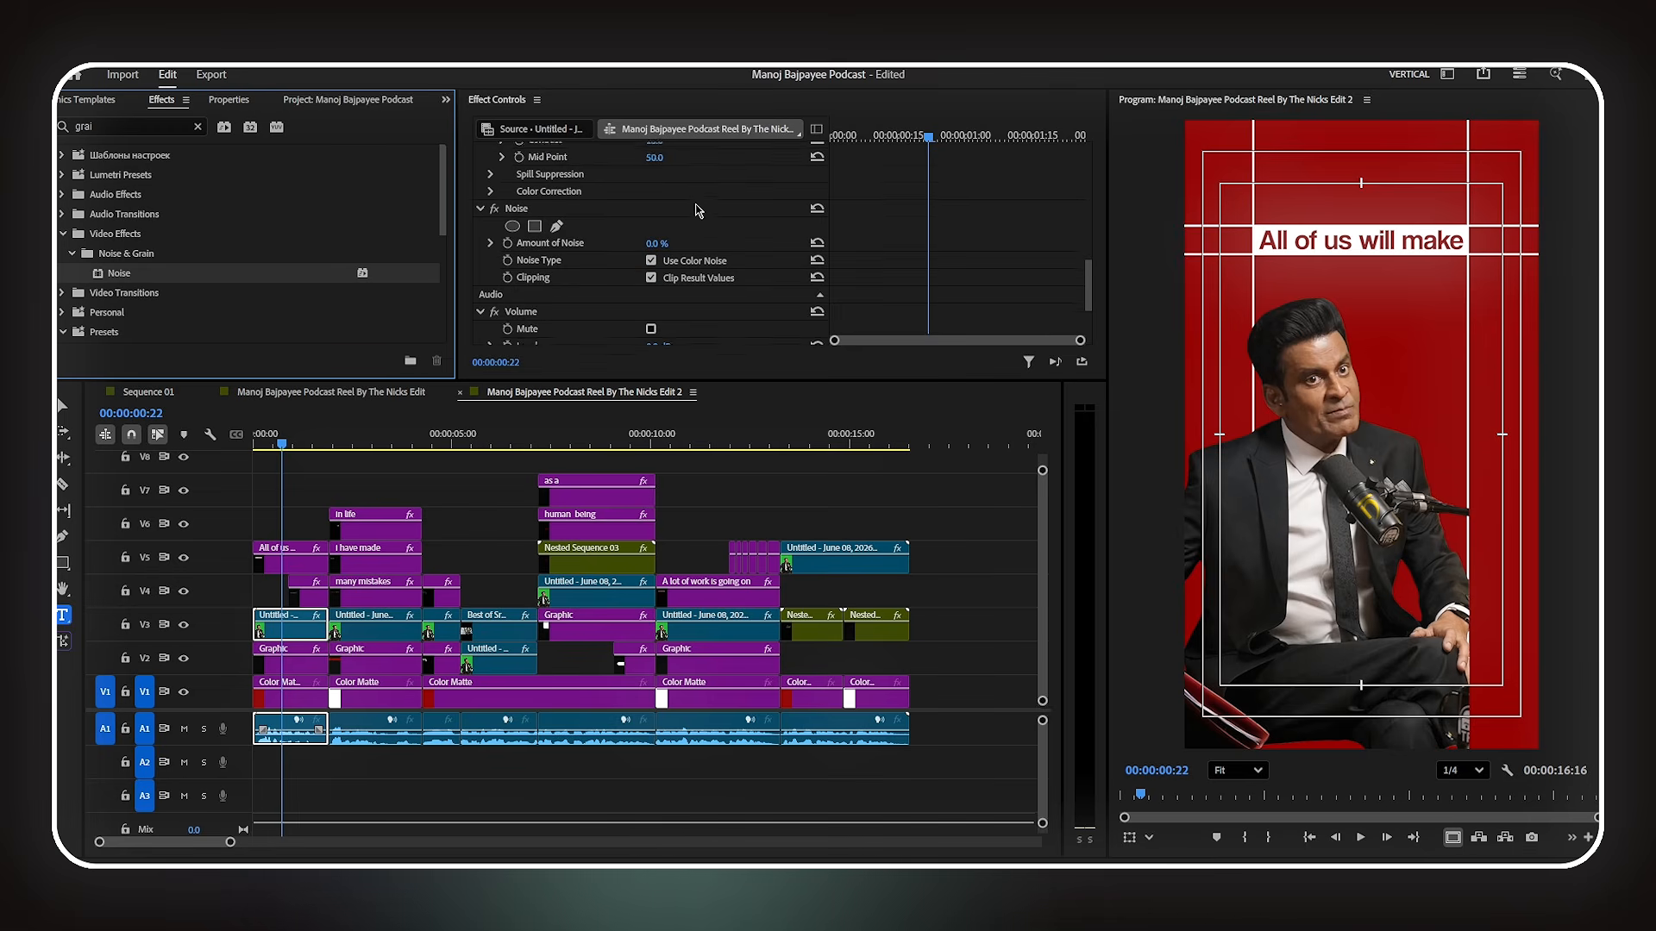
scroll(699, 210, "down", 1)
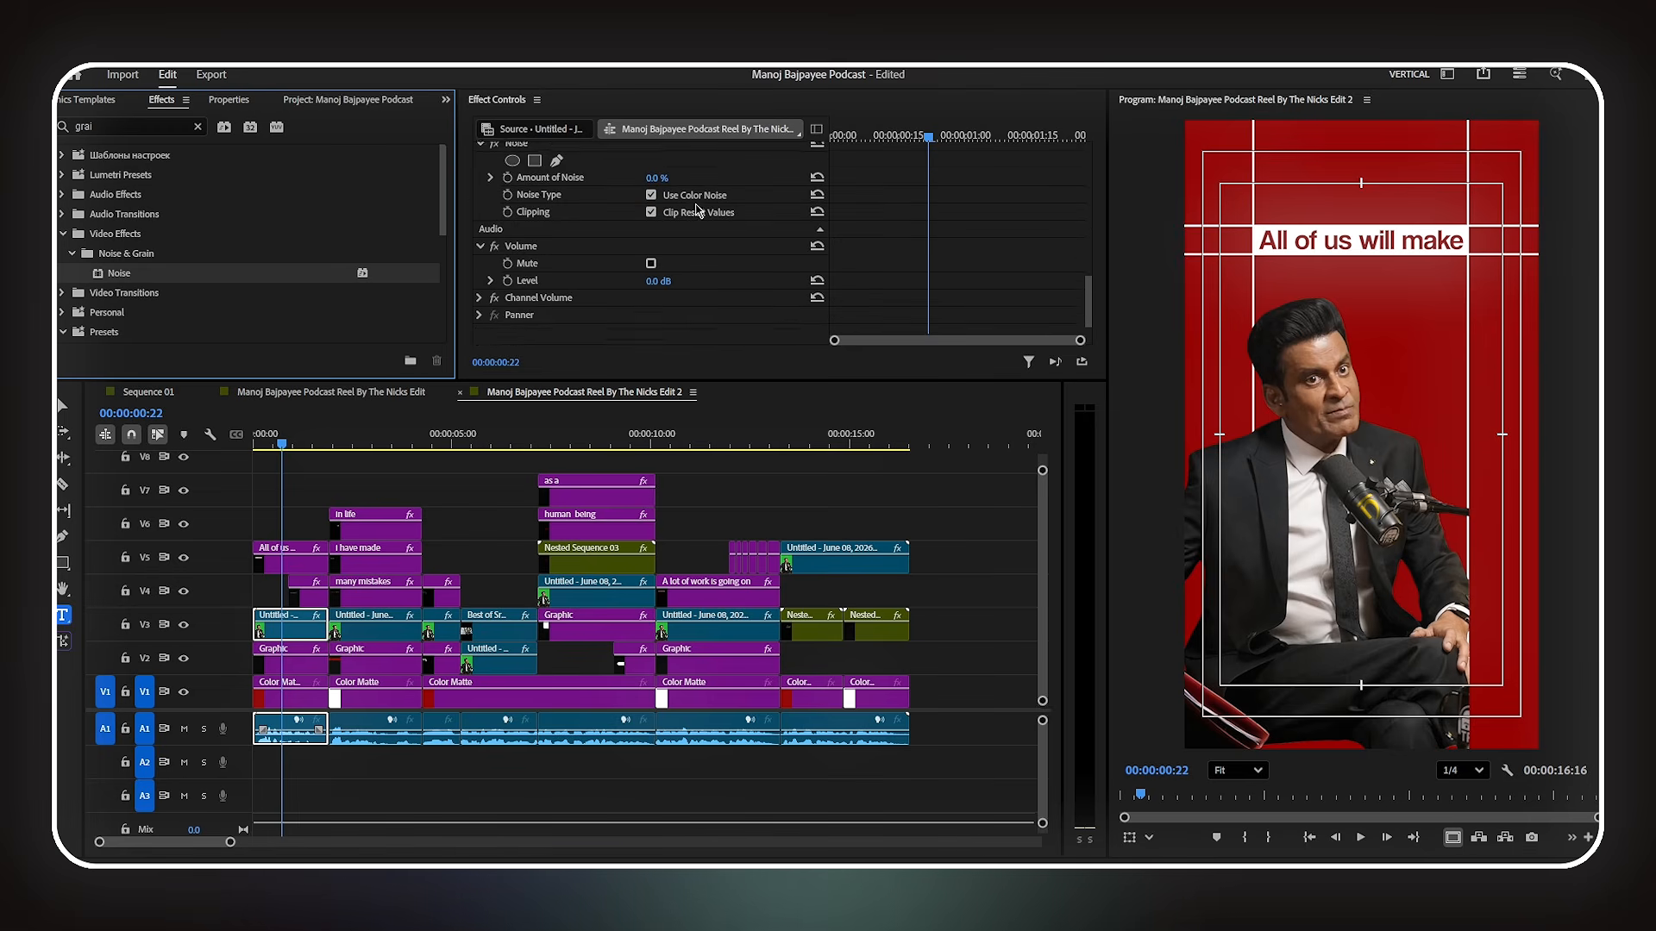
left_click(652, 210)
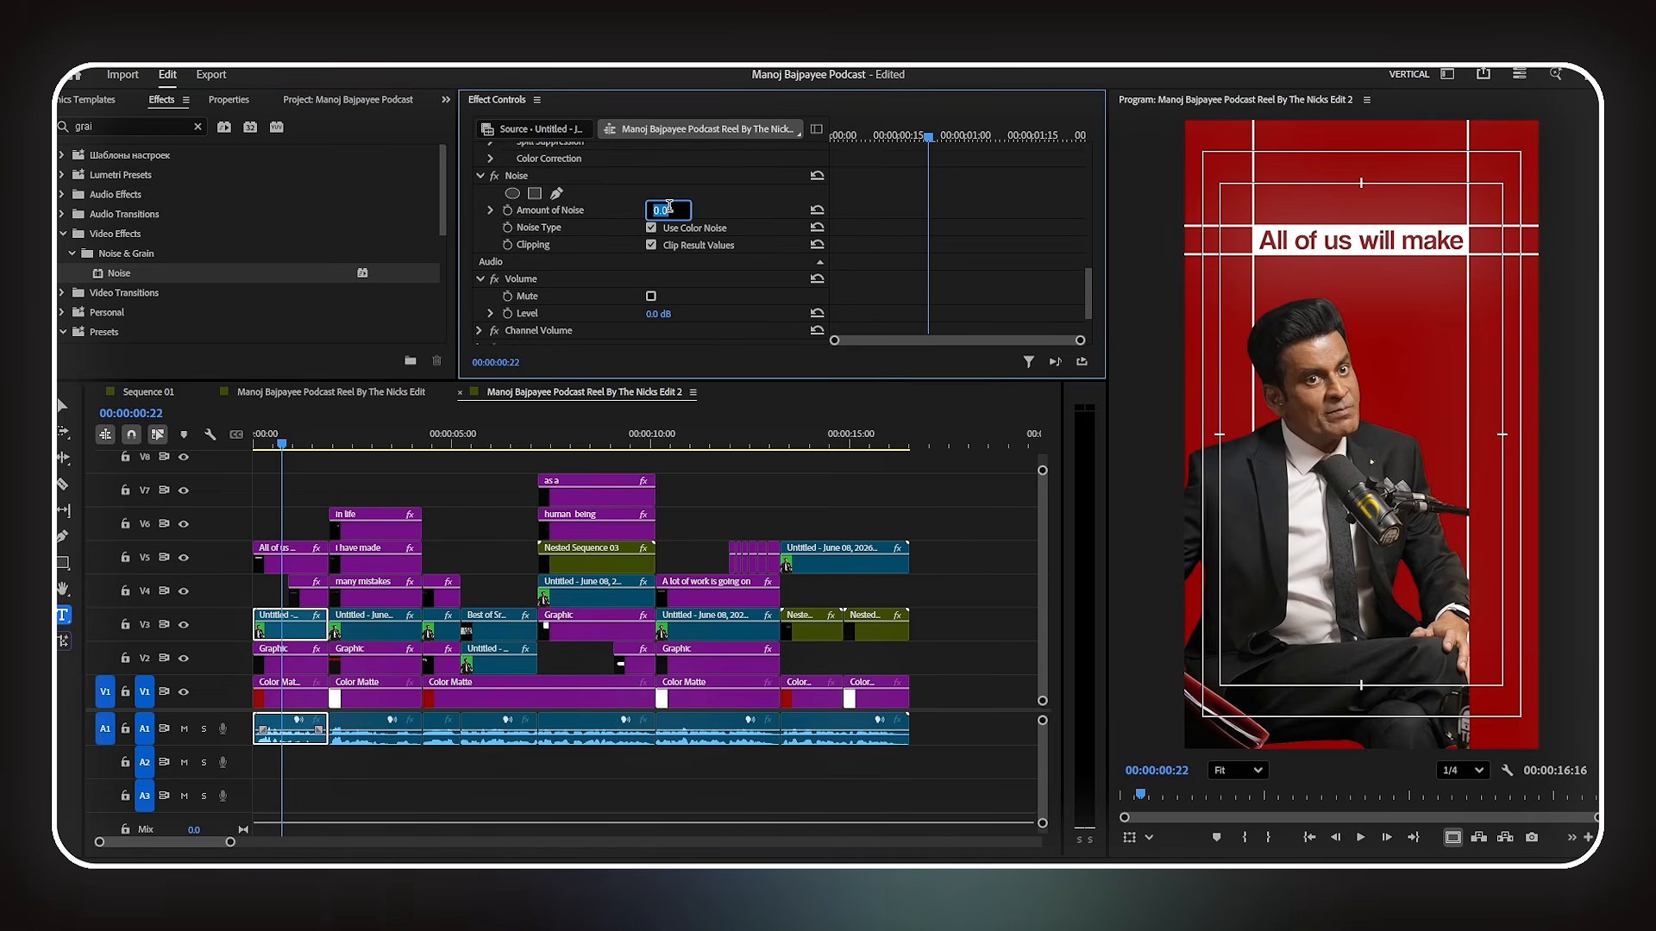
type("15")
key("Return")
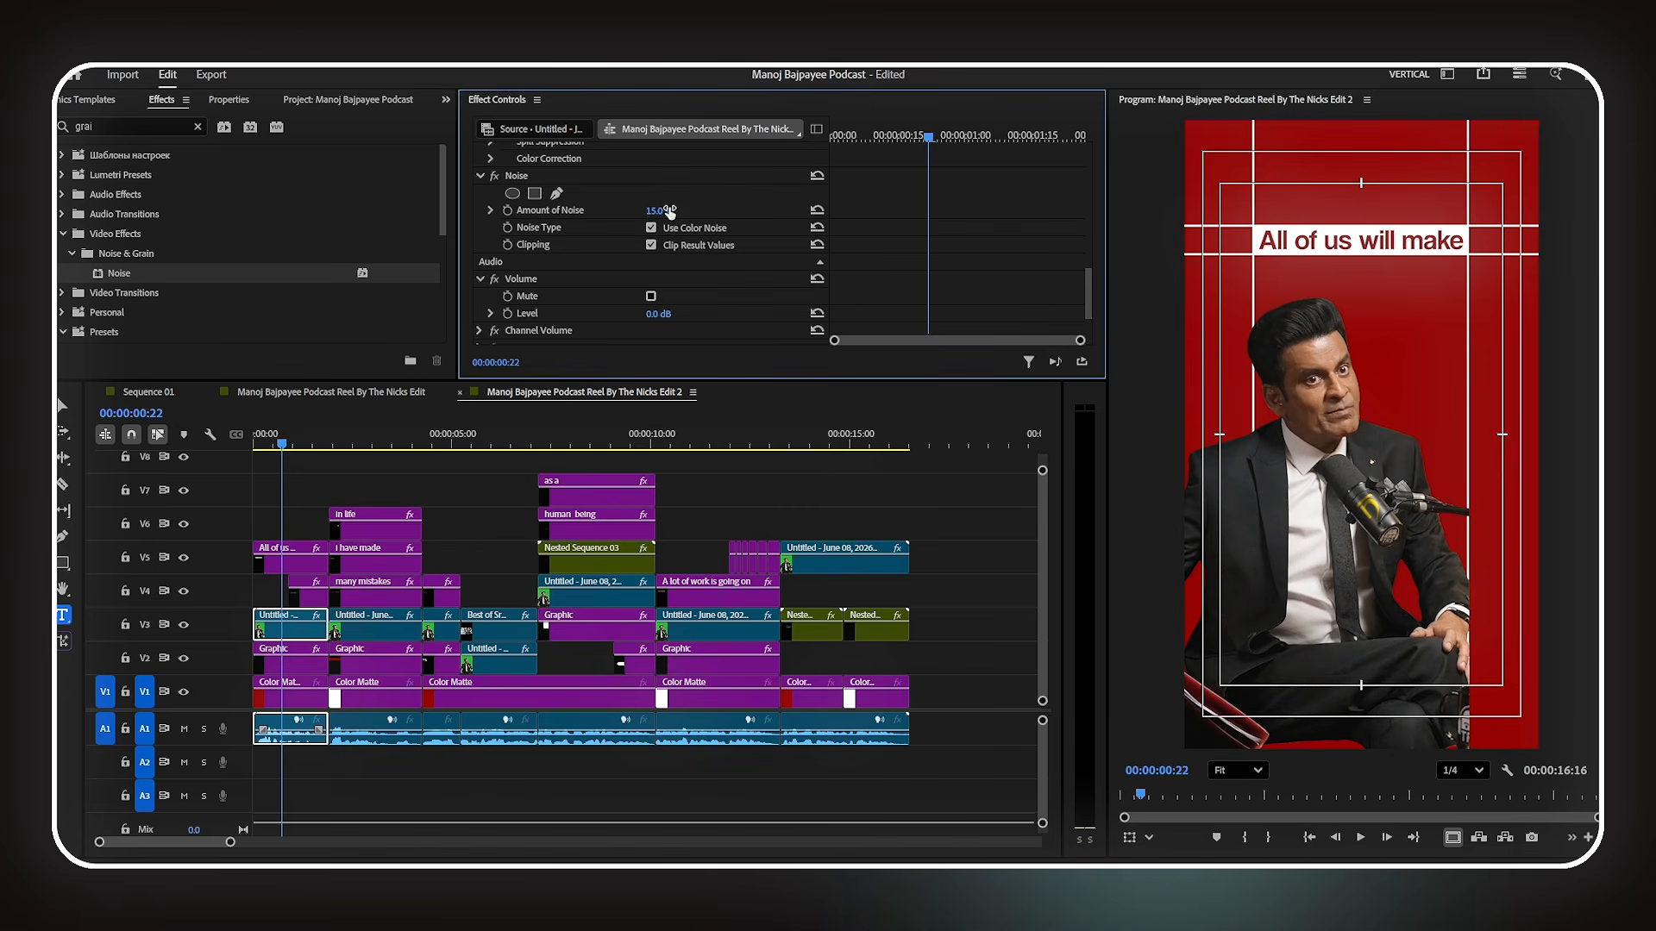
left_click(652, 227)
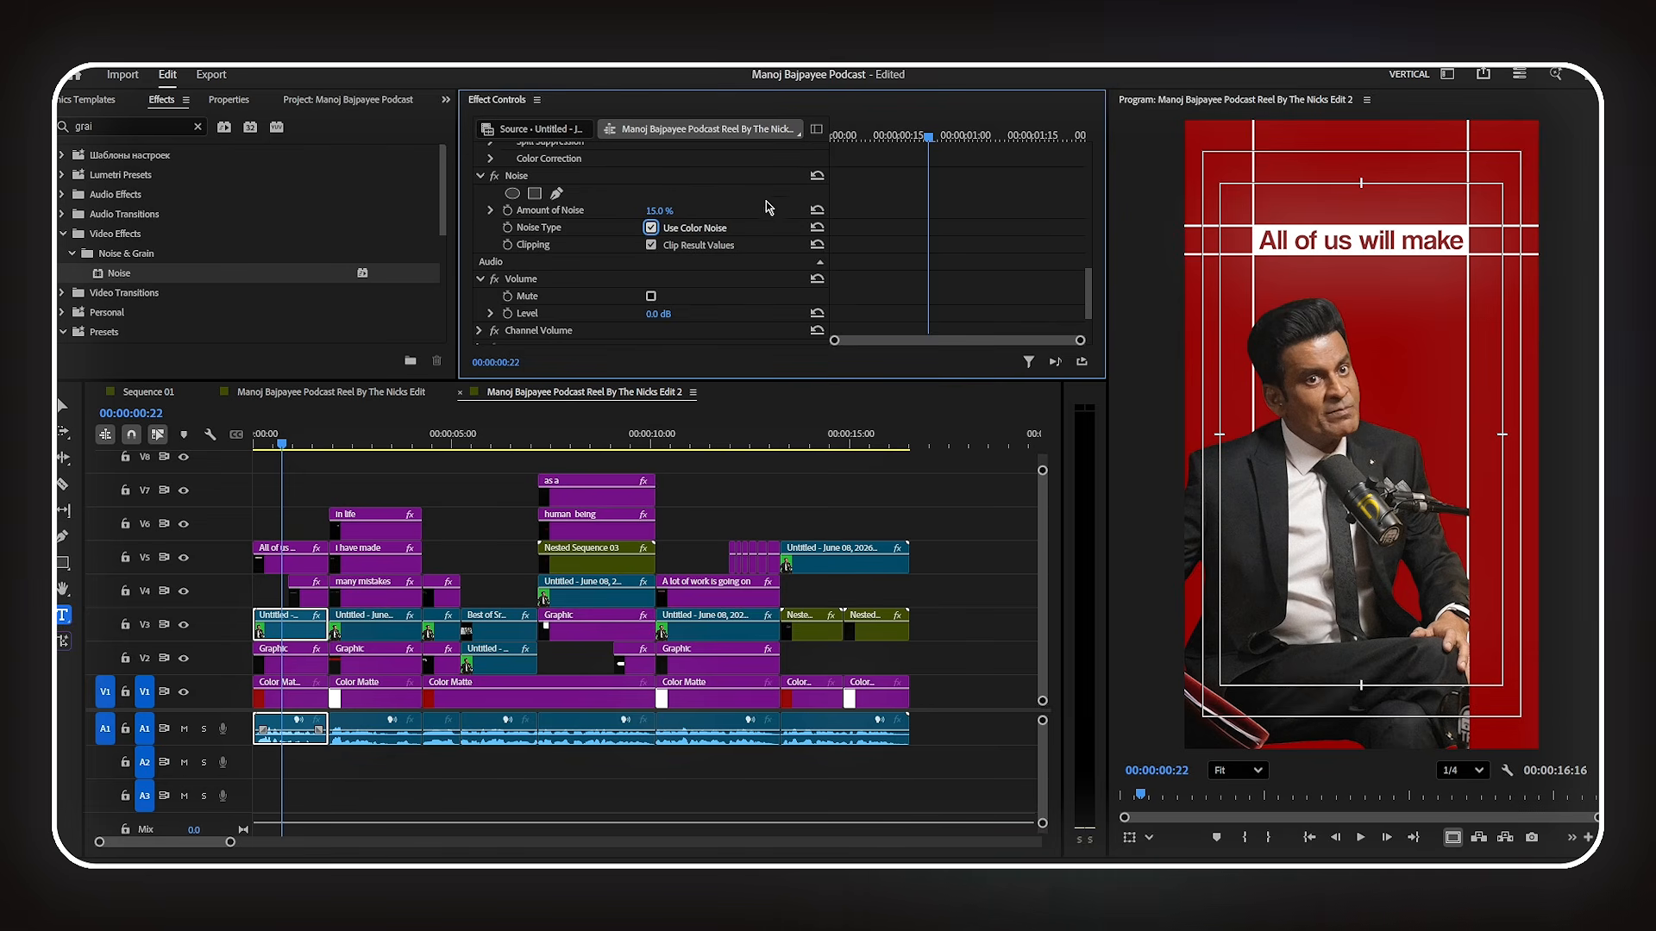
- Copy the Noise effect from the first speaker clip onto the other speaker clips in the sequence
right_click(552, 175)
left_click(603, 246)
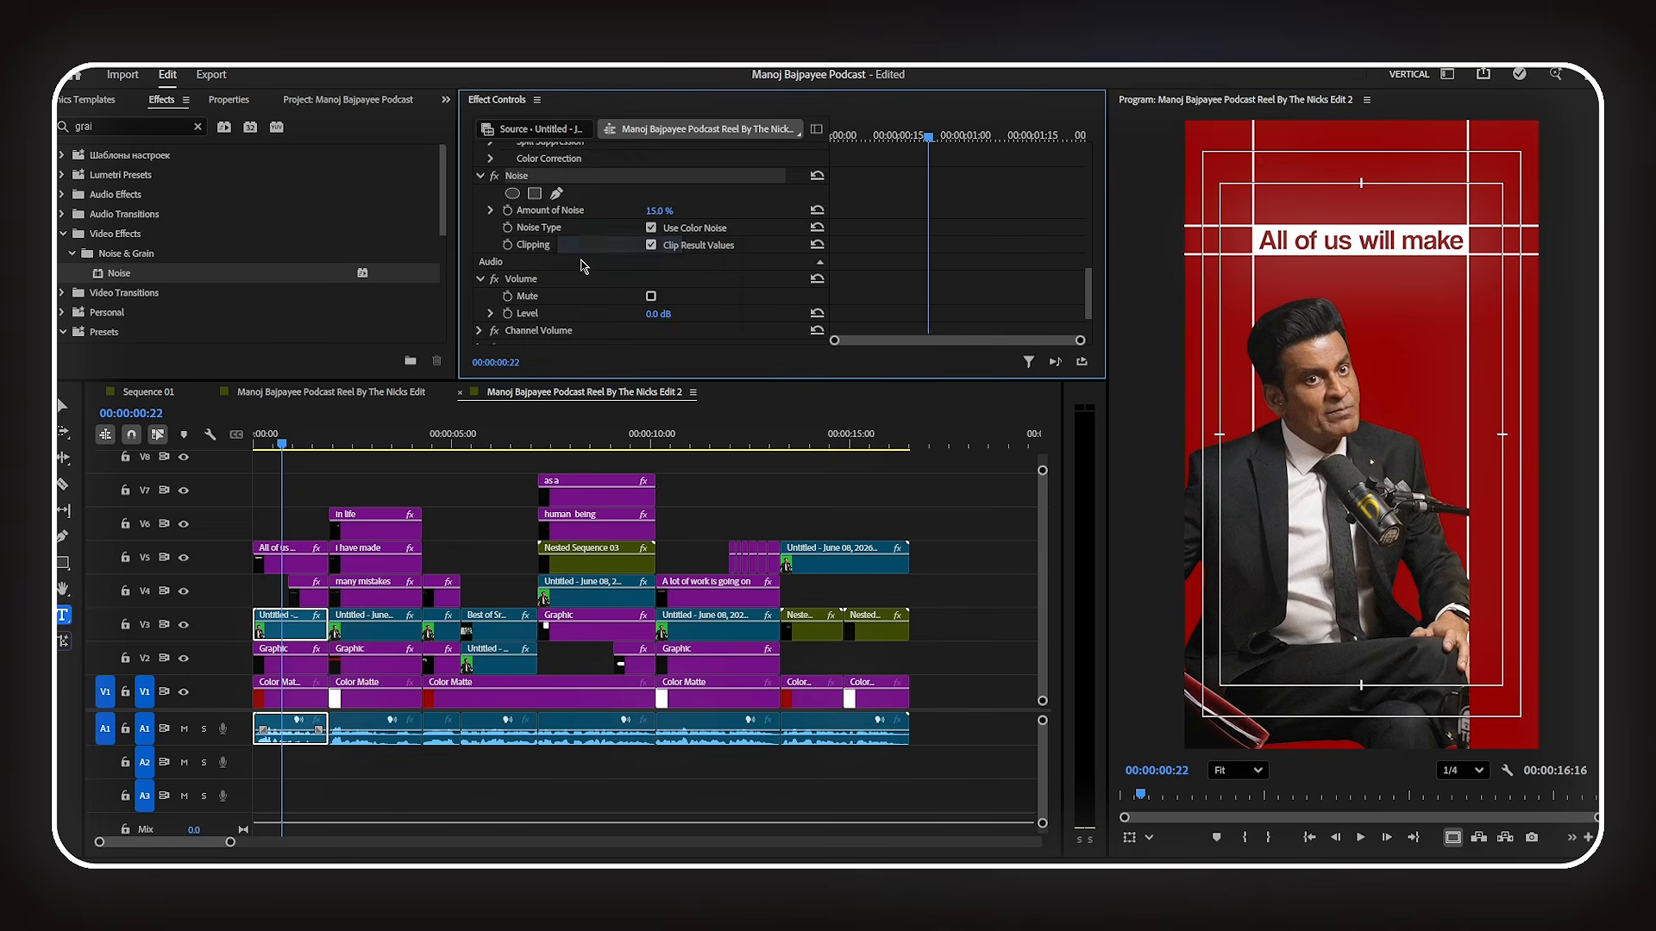
left_click(372, 623)
left_click(438, 640)
left_click(501, 661)
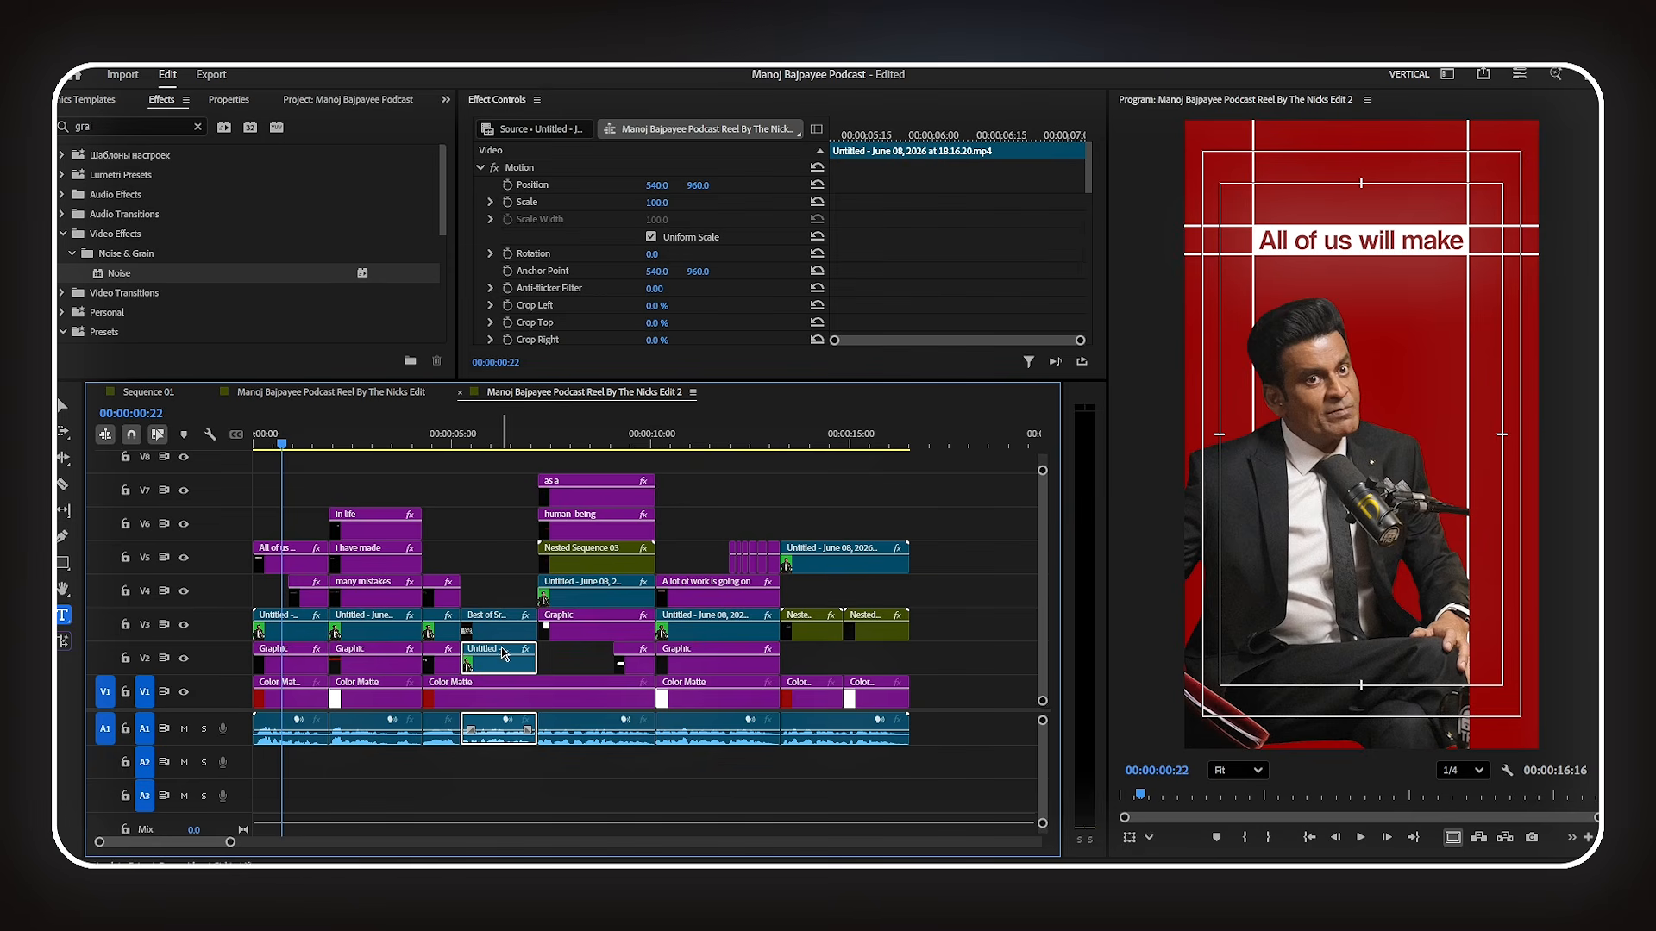
left_click(570, 590)
left_click(854, 558)
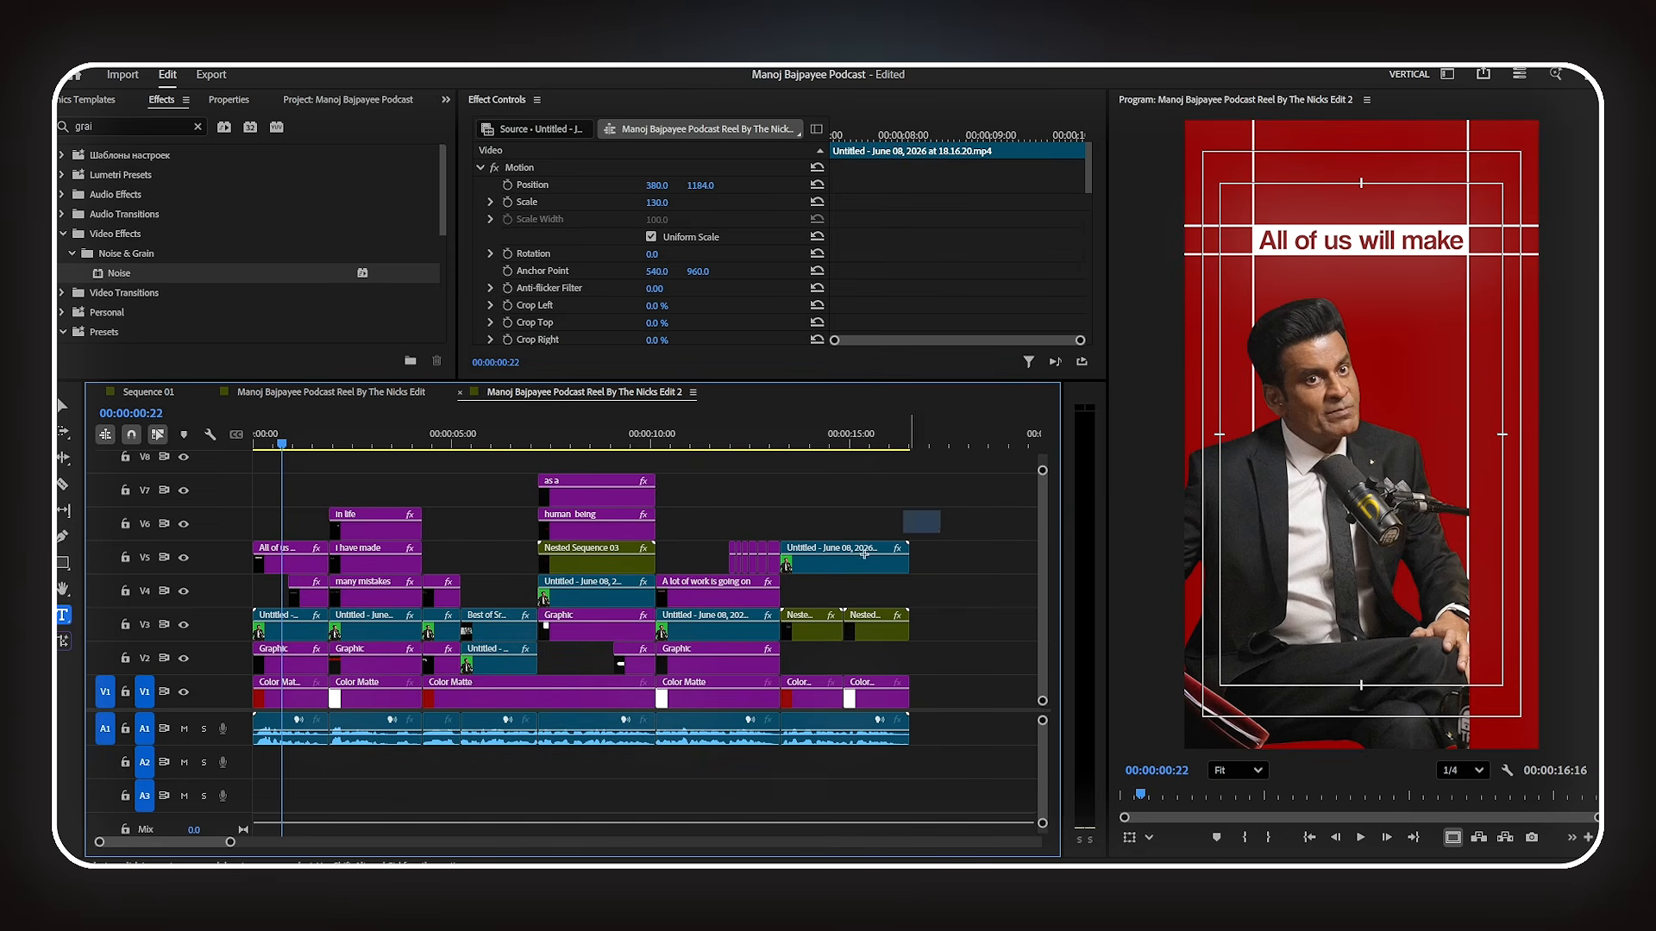
left_click(734, 638)
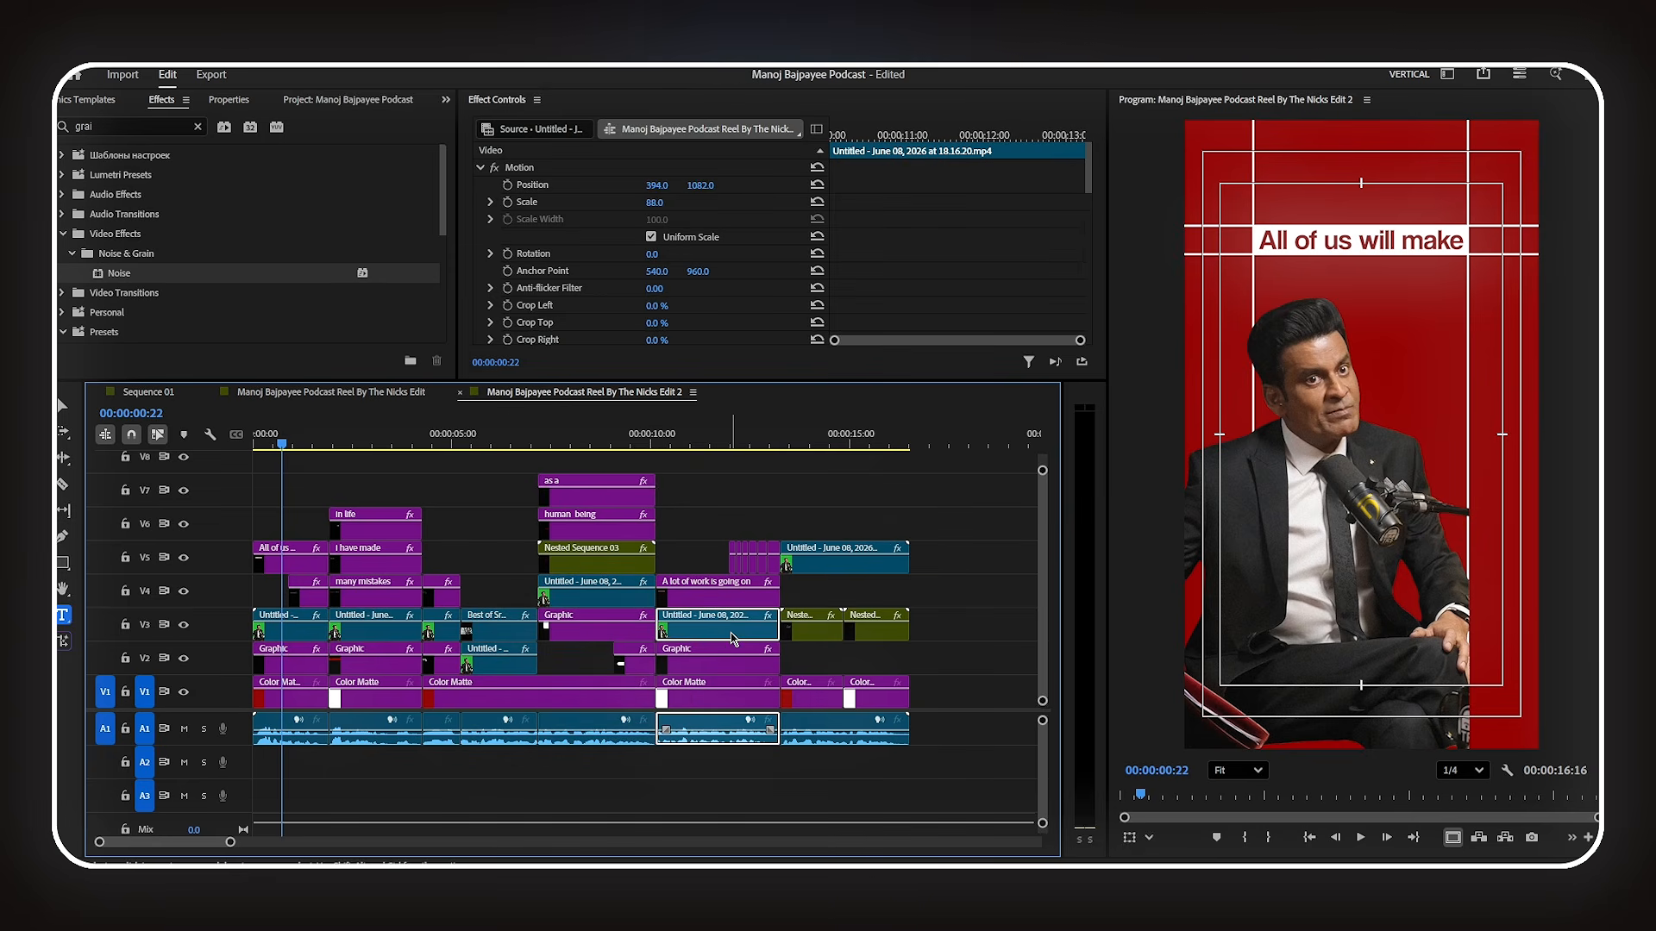
- Find the Long Shadow FX effect and apply it to the first speaker clip on V3
left_click(290, 634)
left_click(101, 124)
double_click(101, 124)
type("l")
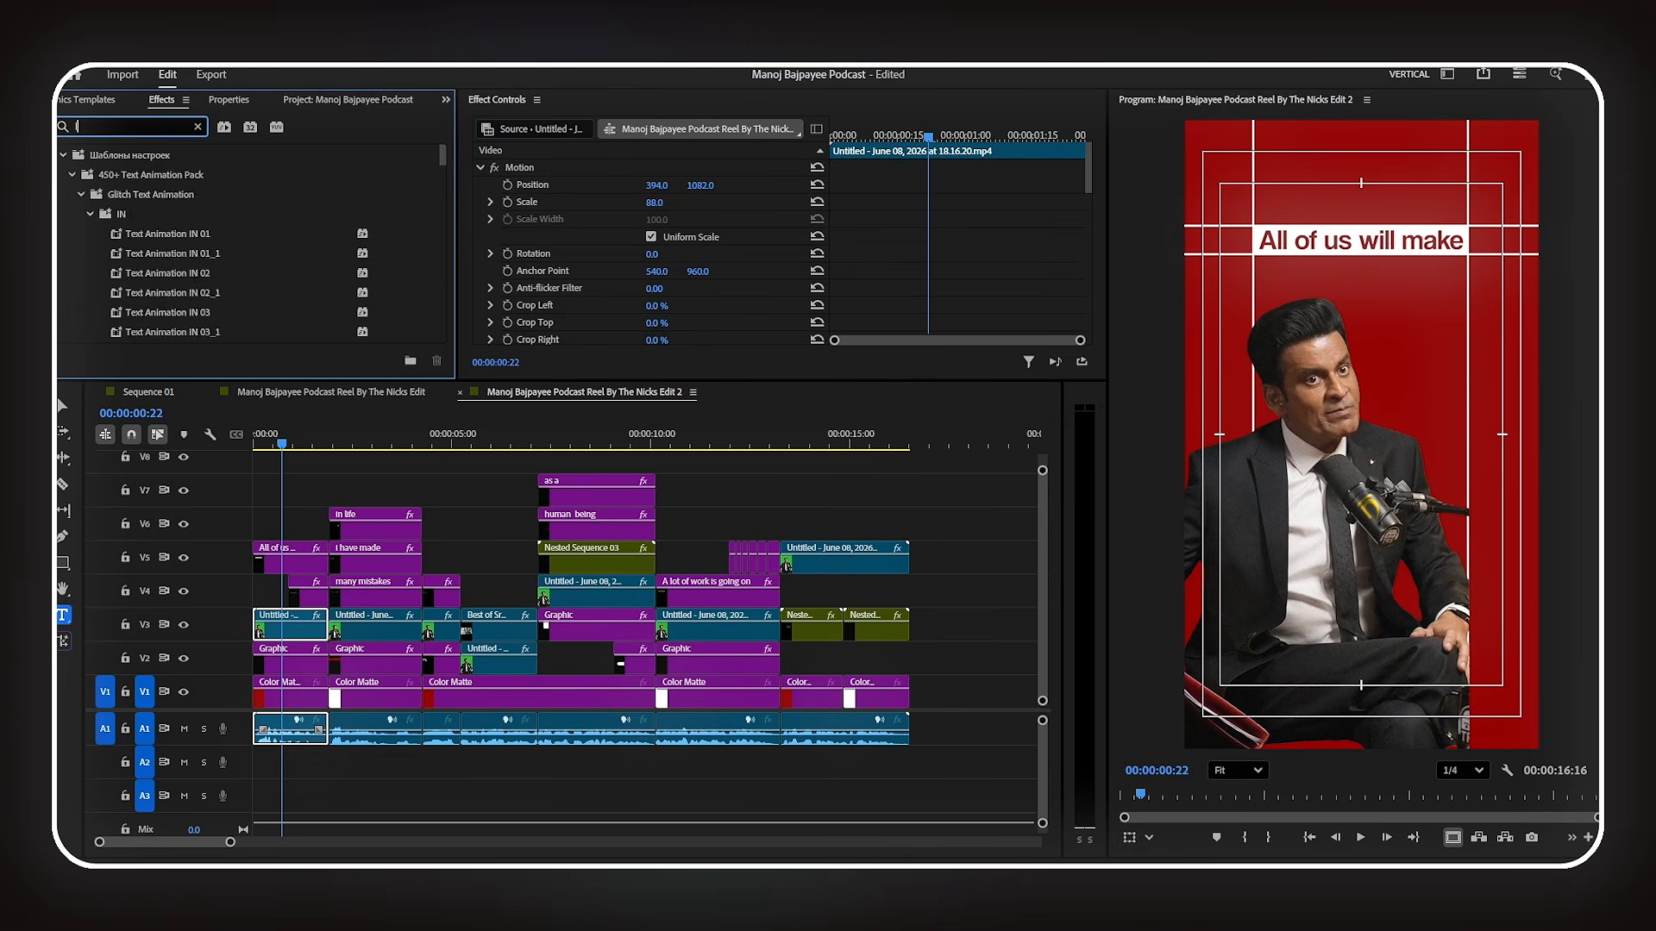
type("ong")
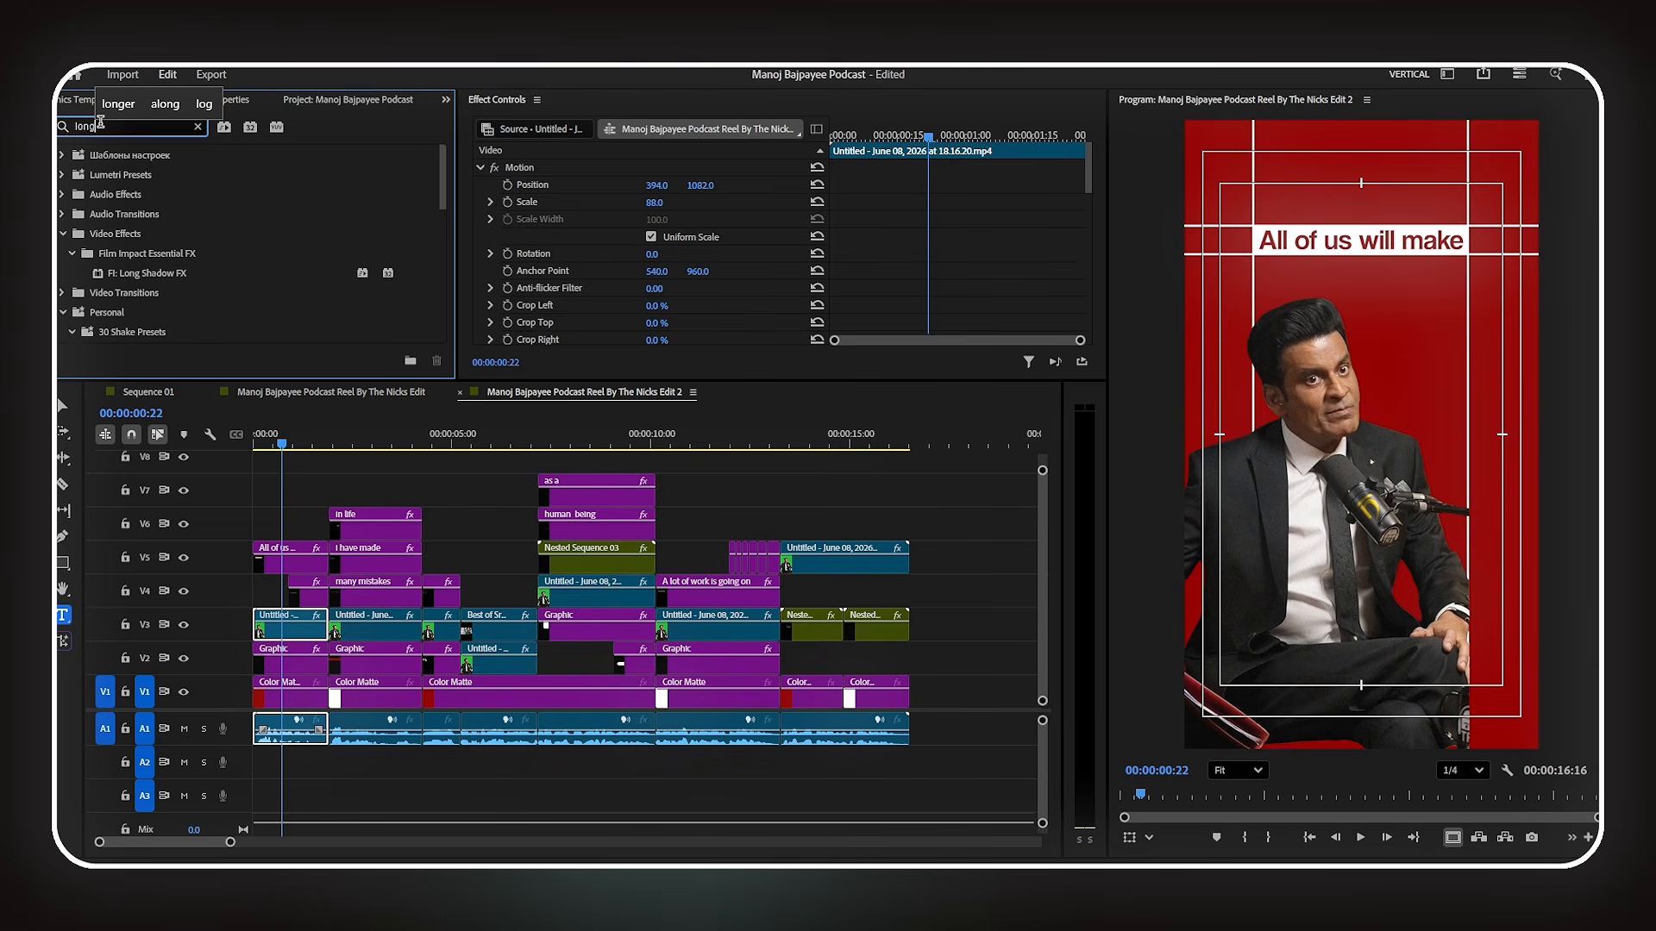
left_click(145, 276)
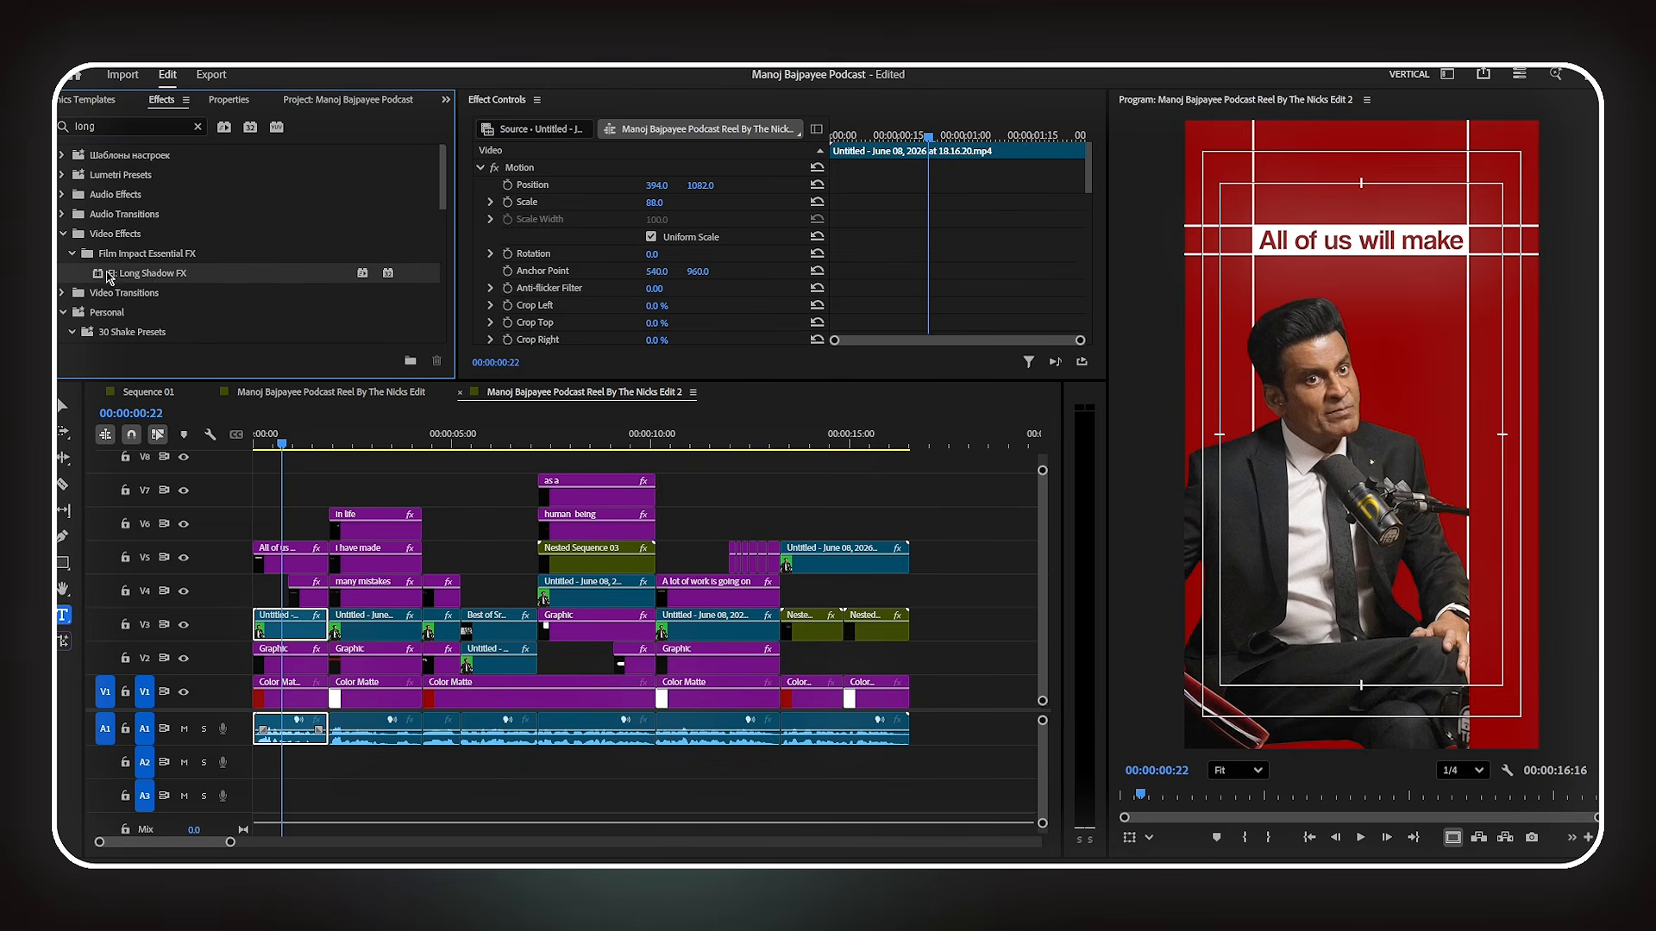
left_click_drag(167, 277, 283, 625)
- Set the Shadow Color of the first speaker clip's Long Shadow FX to dark red, hex 220000
scroll(595, 300, "down", 5)
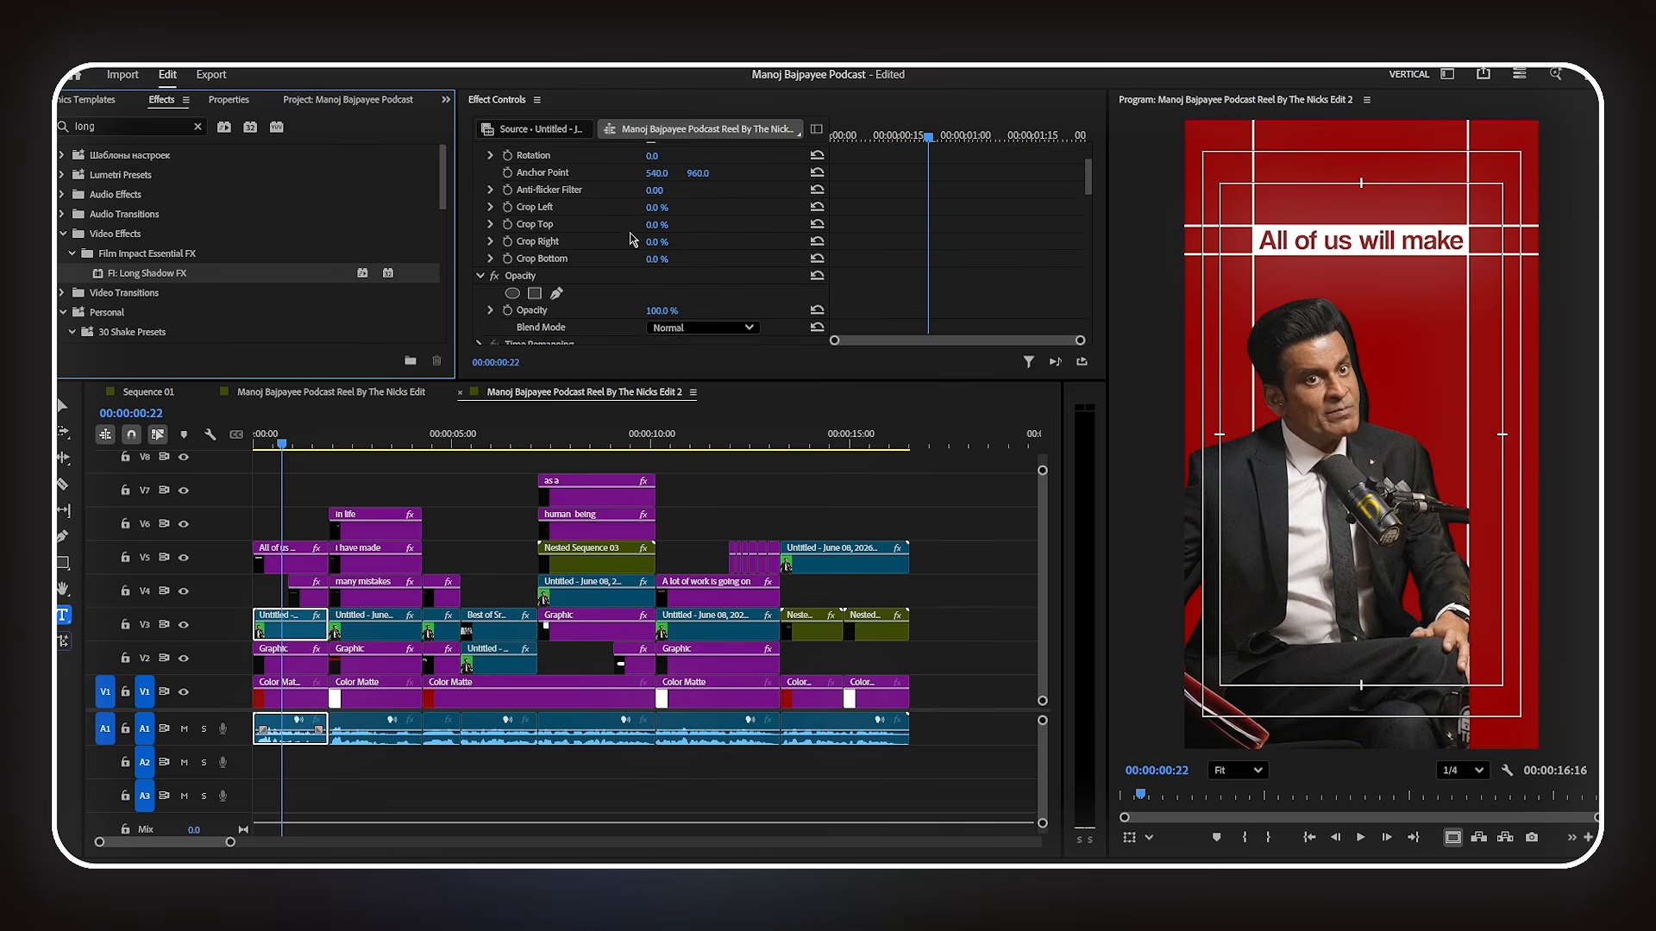
scroll(631, 228, "down", 8)
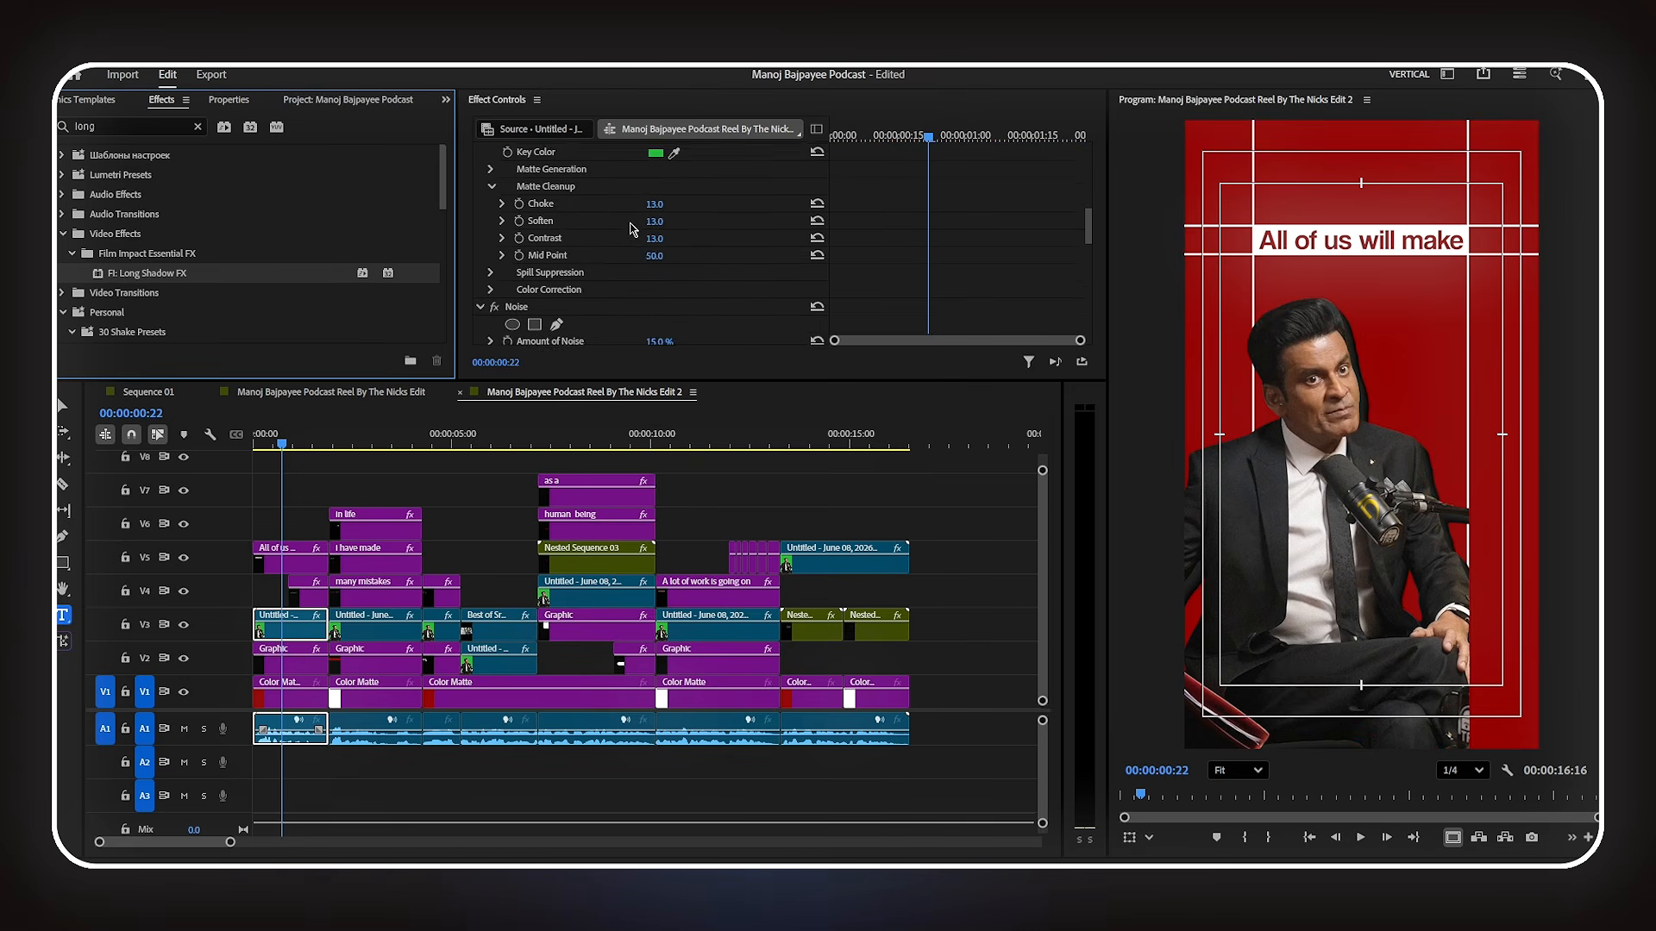
scroll(630, 228, "down", 3)
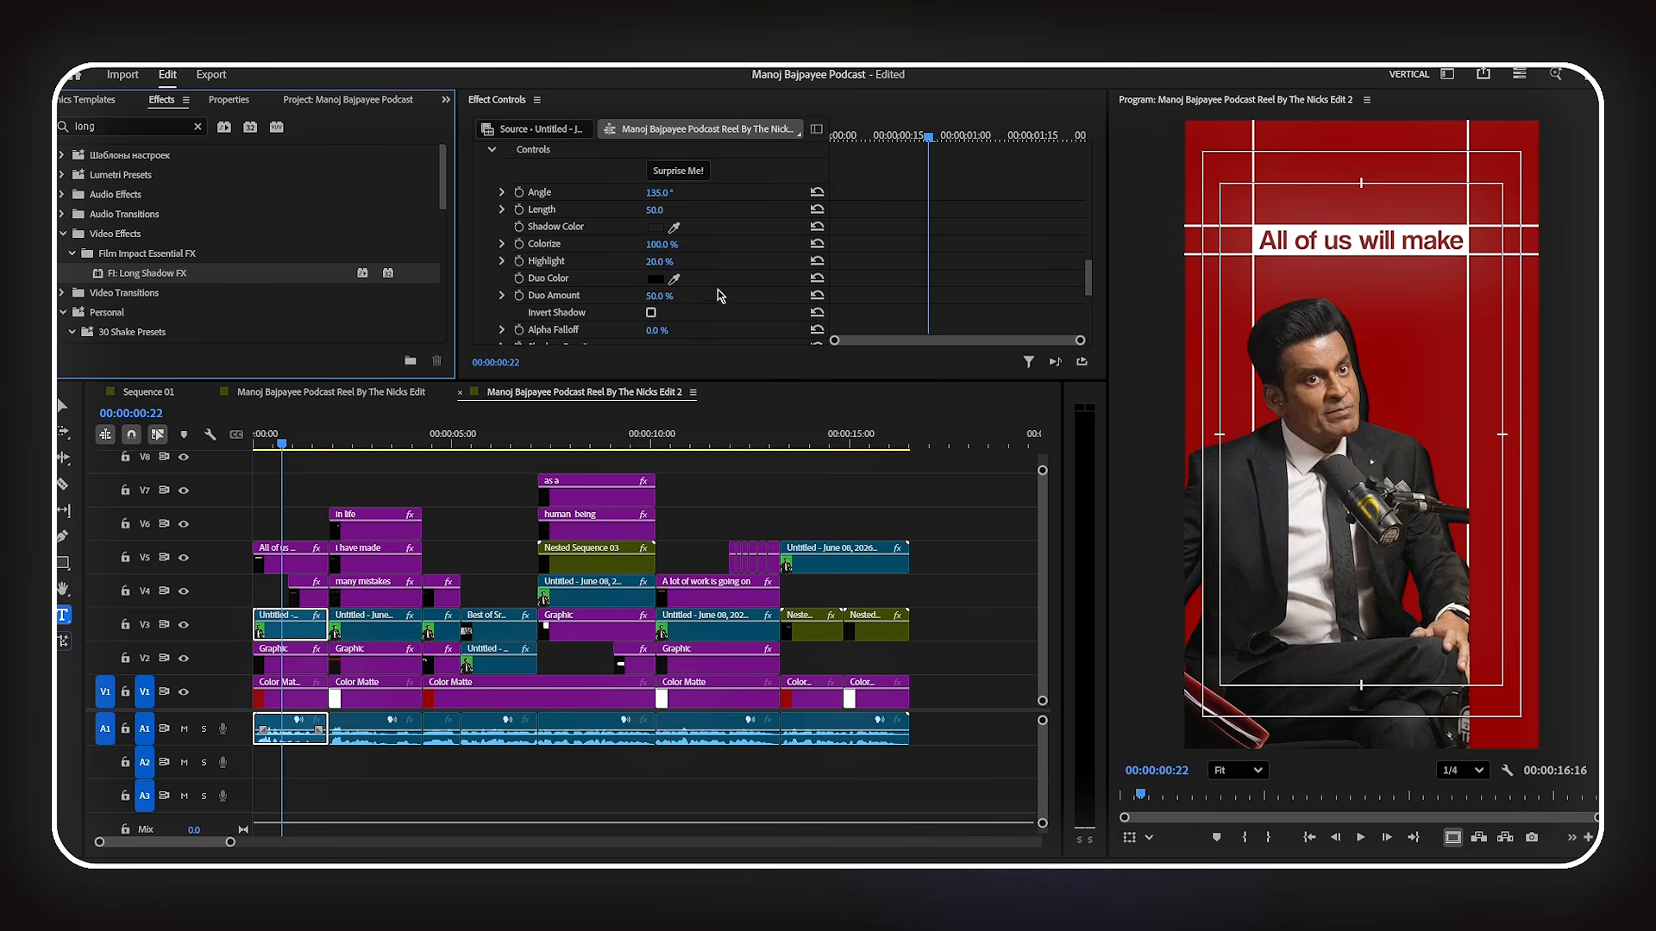
scroll(715, 288, "down", 2)
scroll(715, 288, "up", 3)
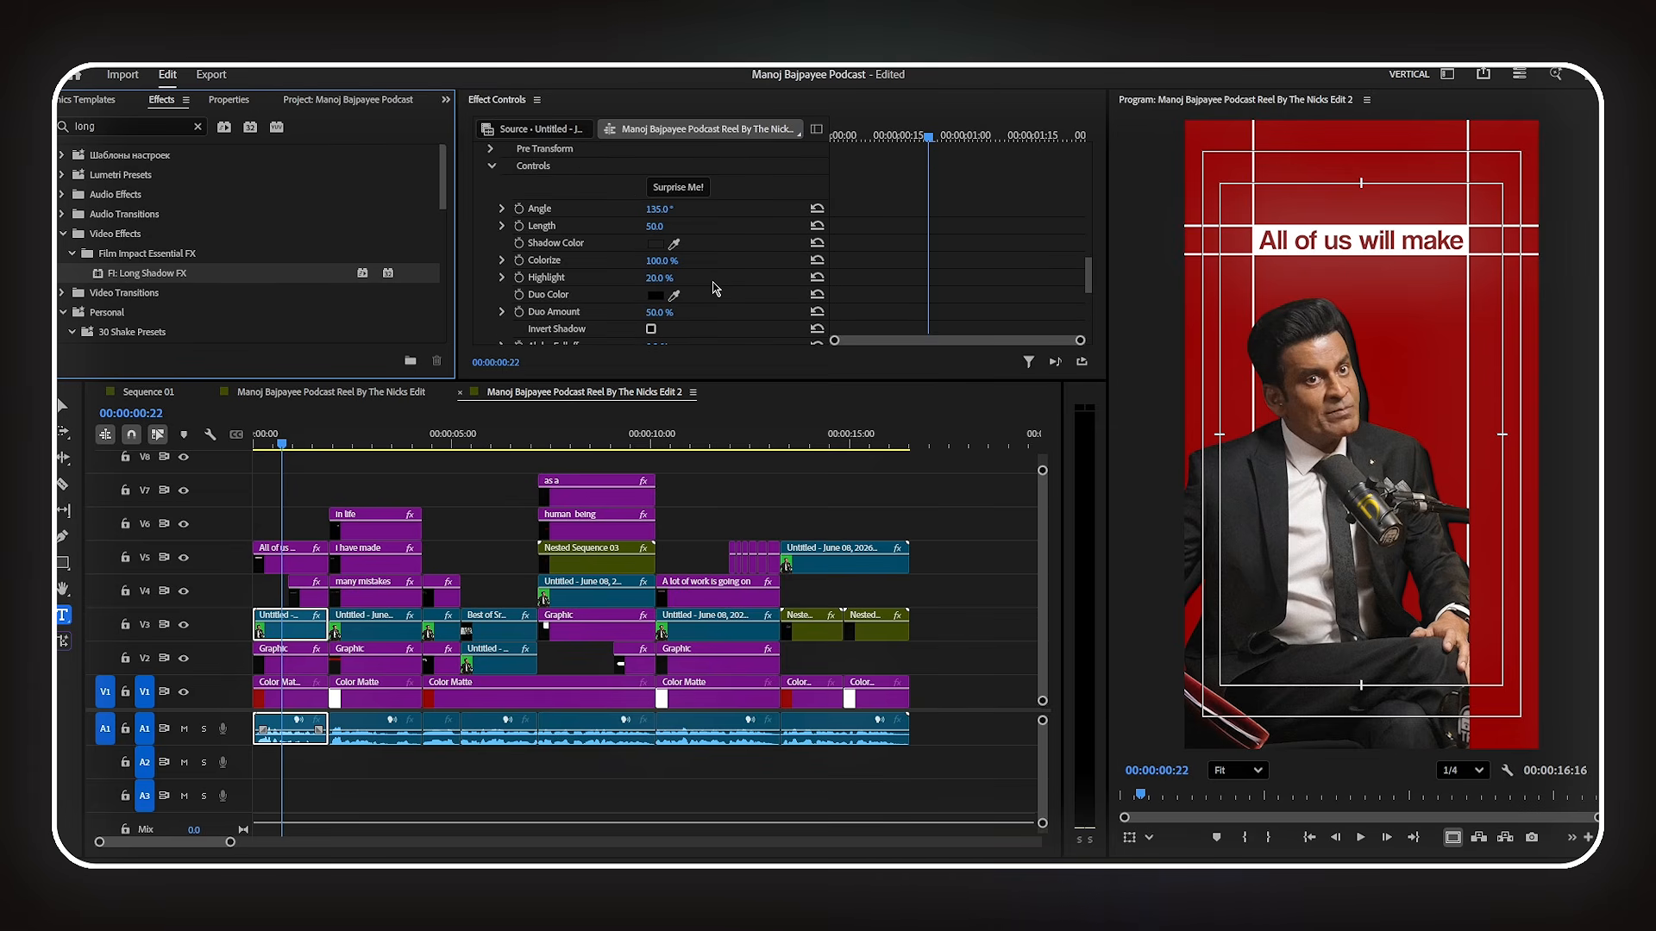
left_click(657, 244)
mouse_move(756, 443)
left_mouse_down()
mouse_move(780, 399)
mouse_move(836, 368)
left_mouse_up()
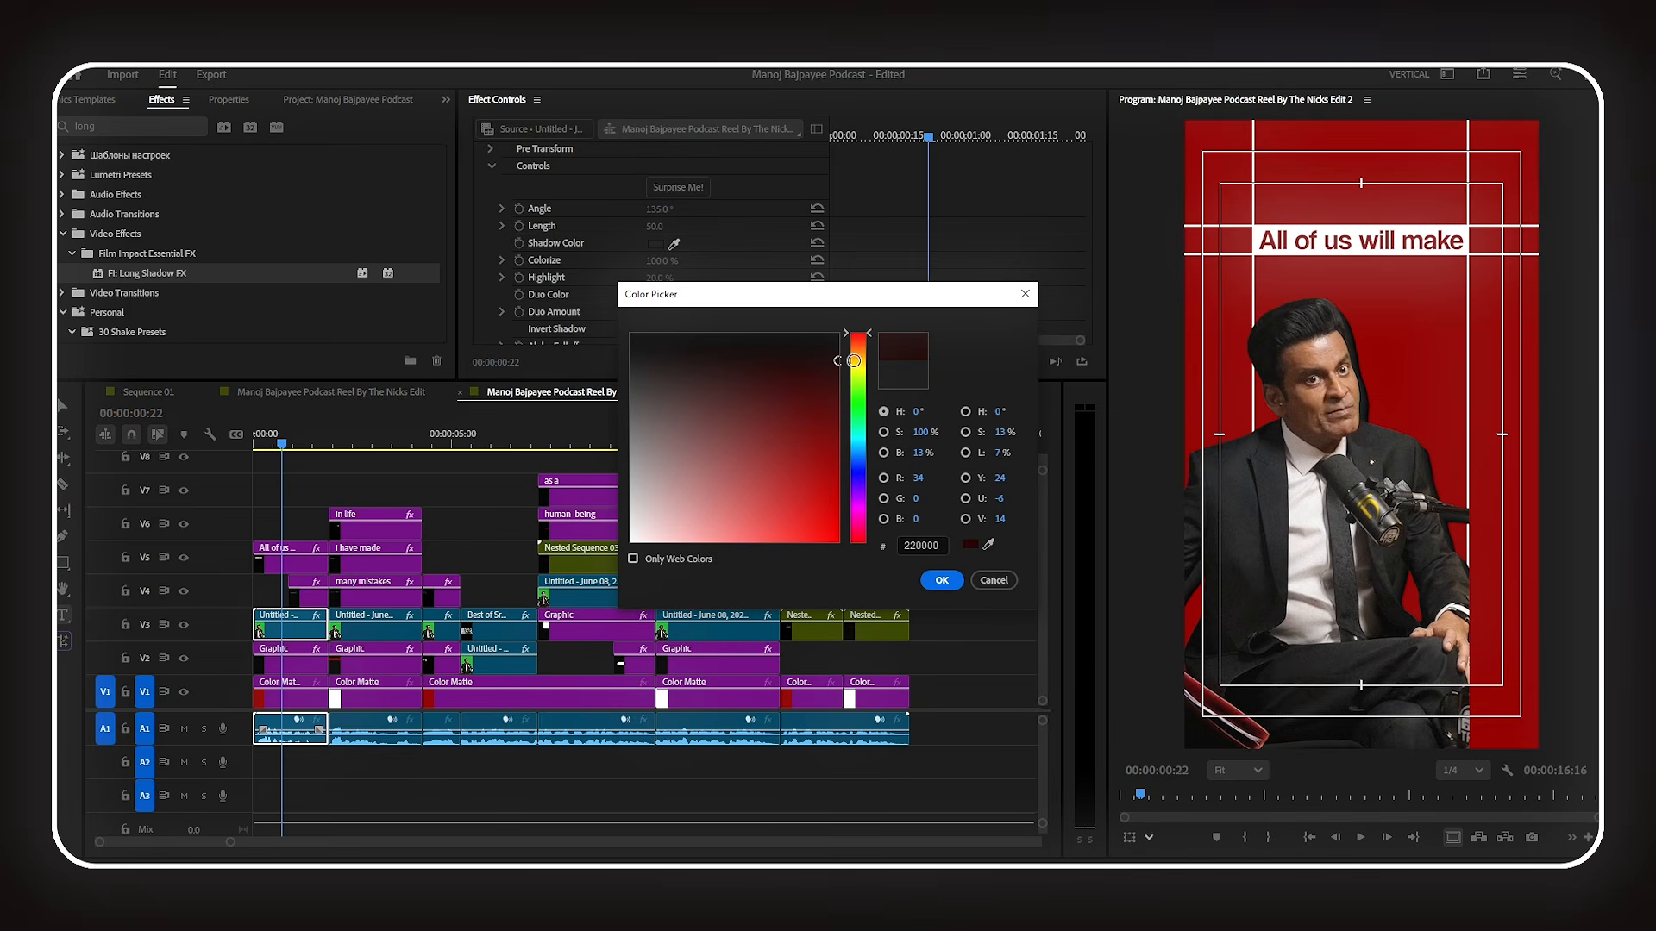
left_click(942, 580)
- Set the long shadow's Alpha Falloff to 100%, Length to 81 and Shadow Opacity to 75%
scroll(723, 290, "down", 2)
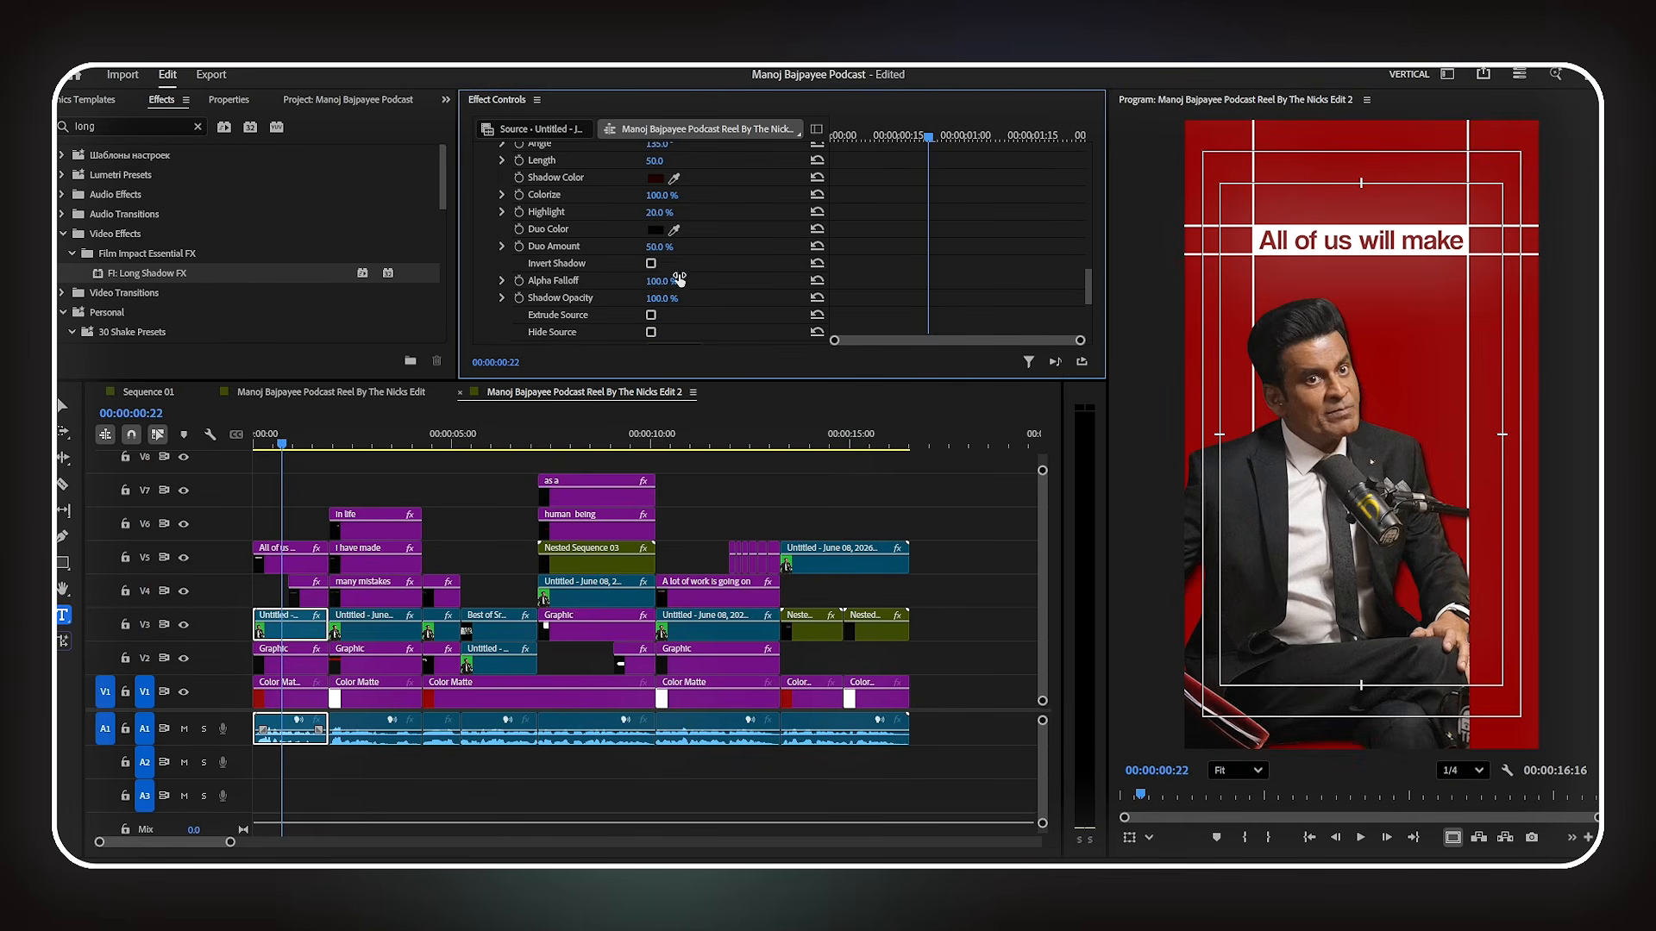
scroll(652, 322, "up", 1)
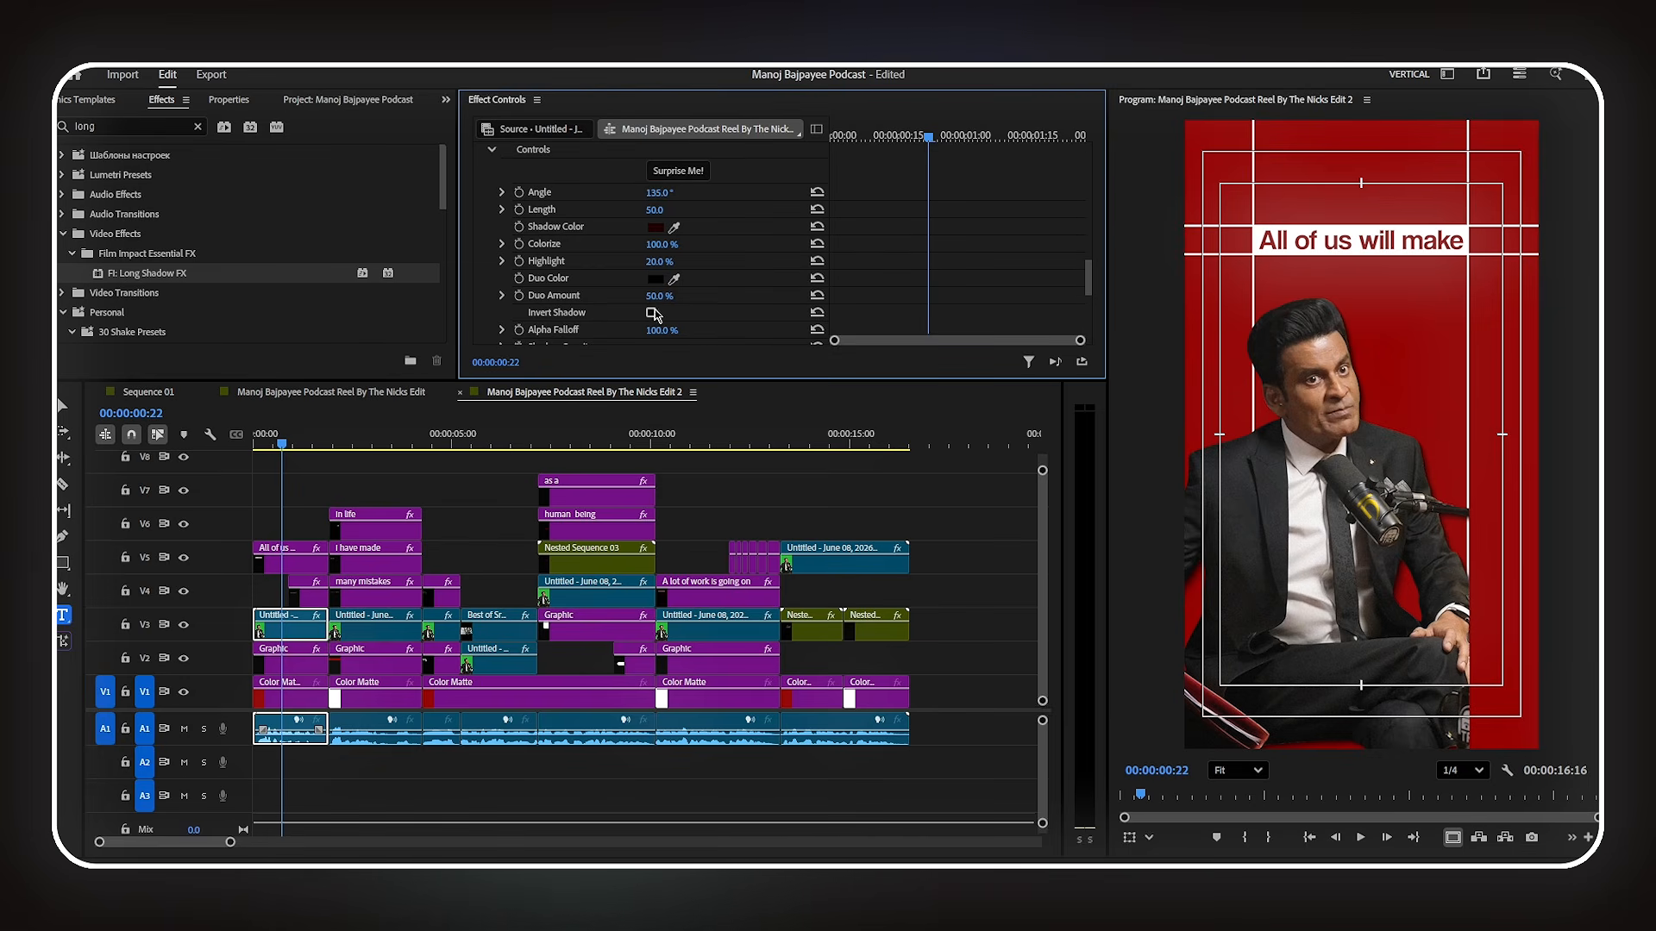
left_click_drag(653, 216, 659, 215)
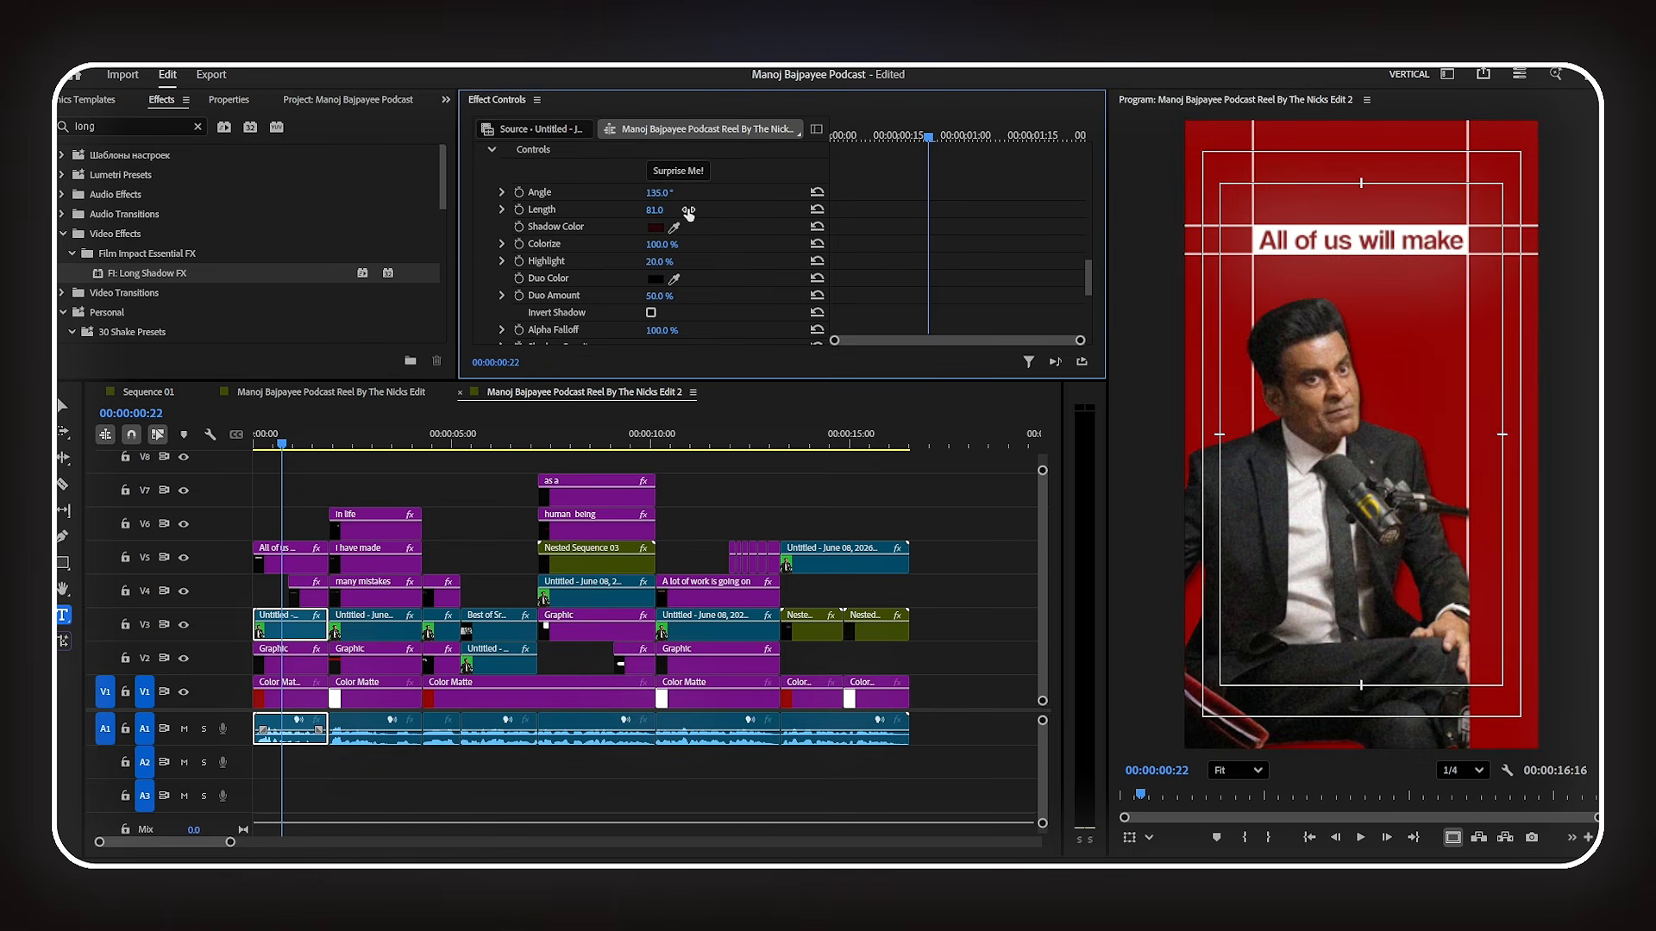
scroll(690, 217, "down", 2)
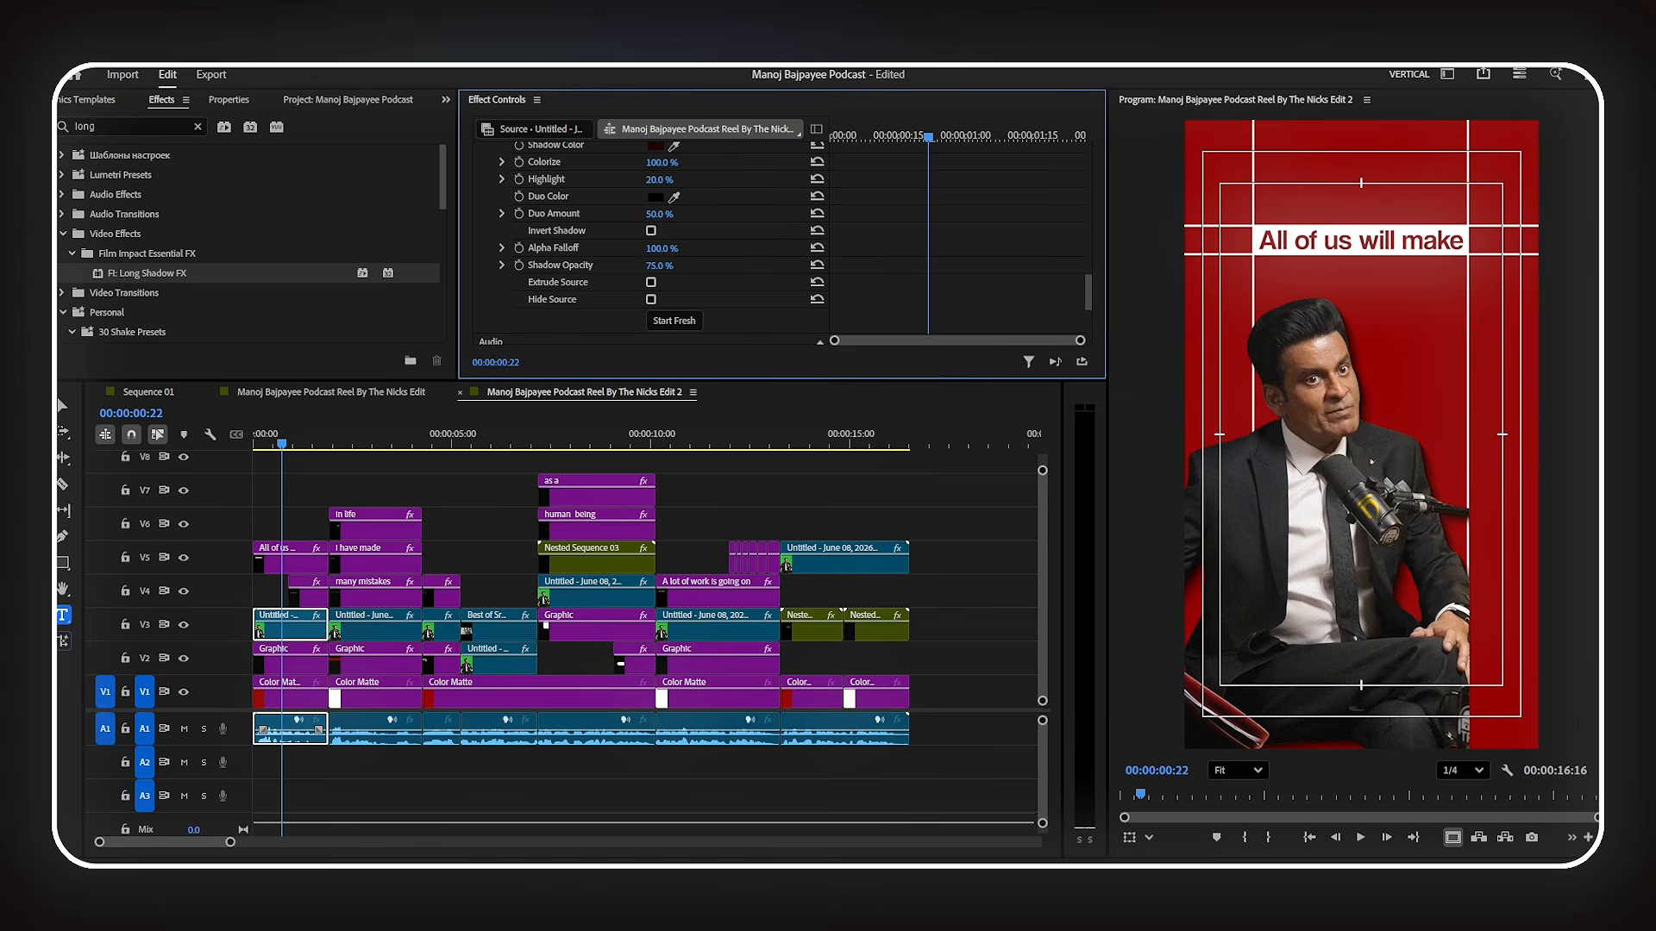
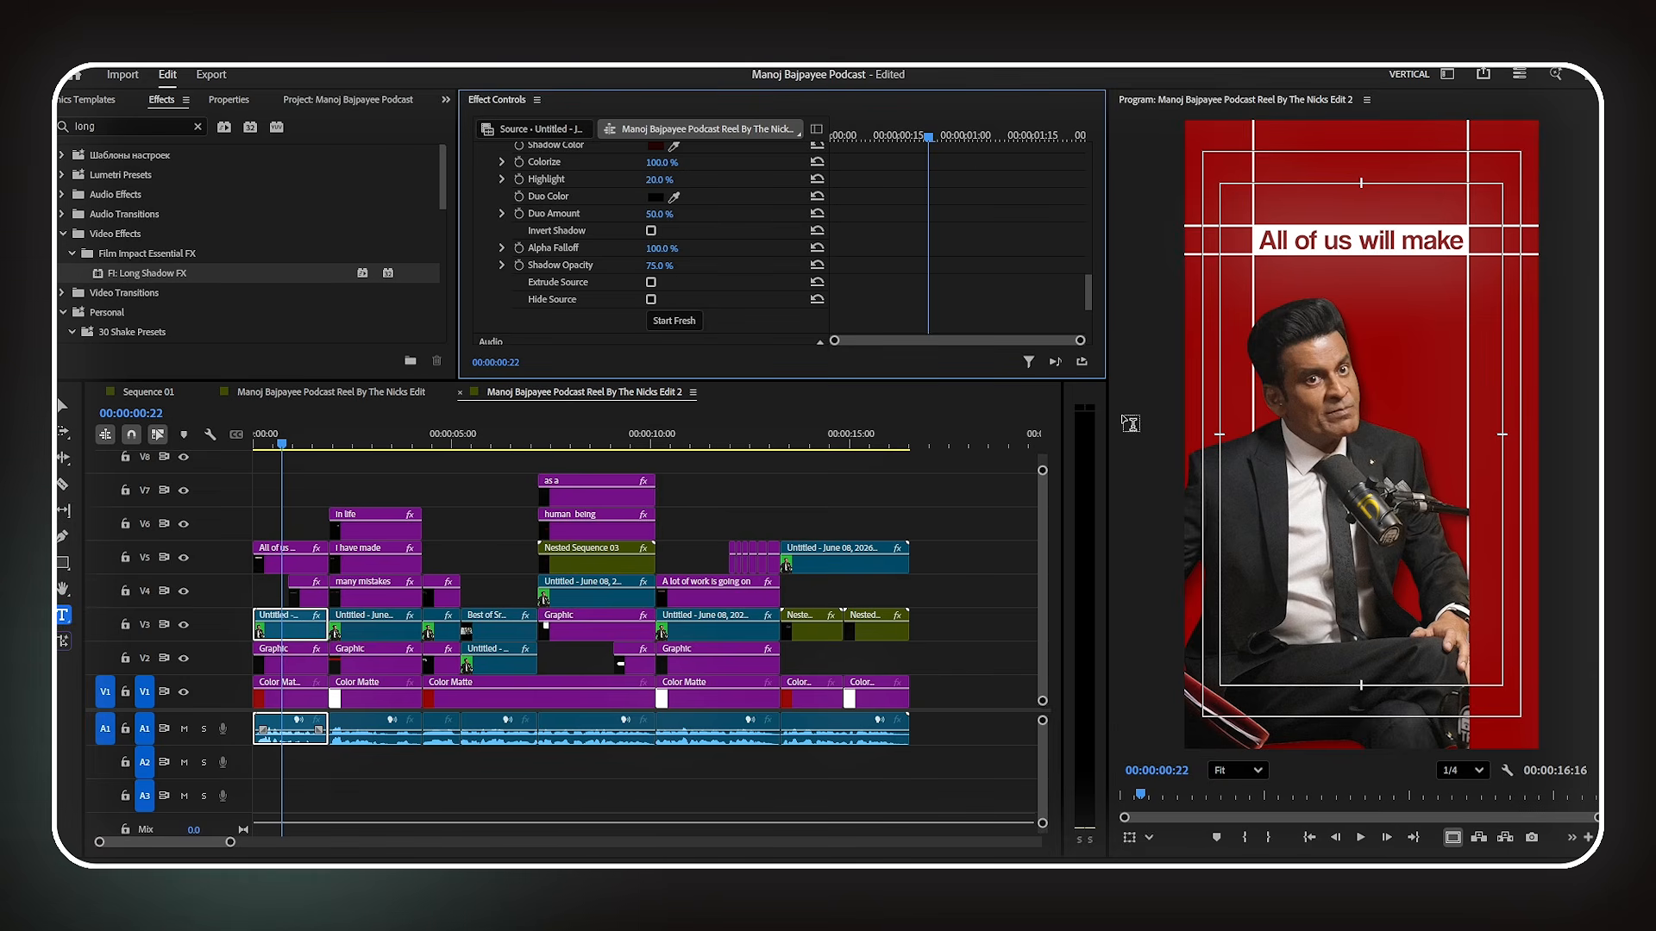
- Copy the Long Shadow FX effect from the first speaker clip onto the other speaker clips in the sequence
scroll(670, 268, "up", 6)
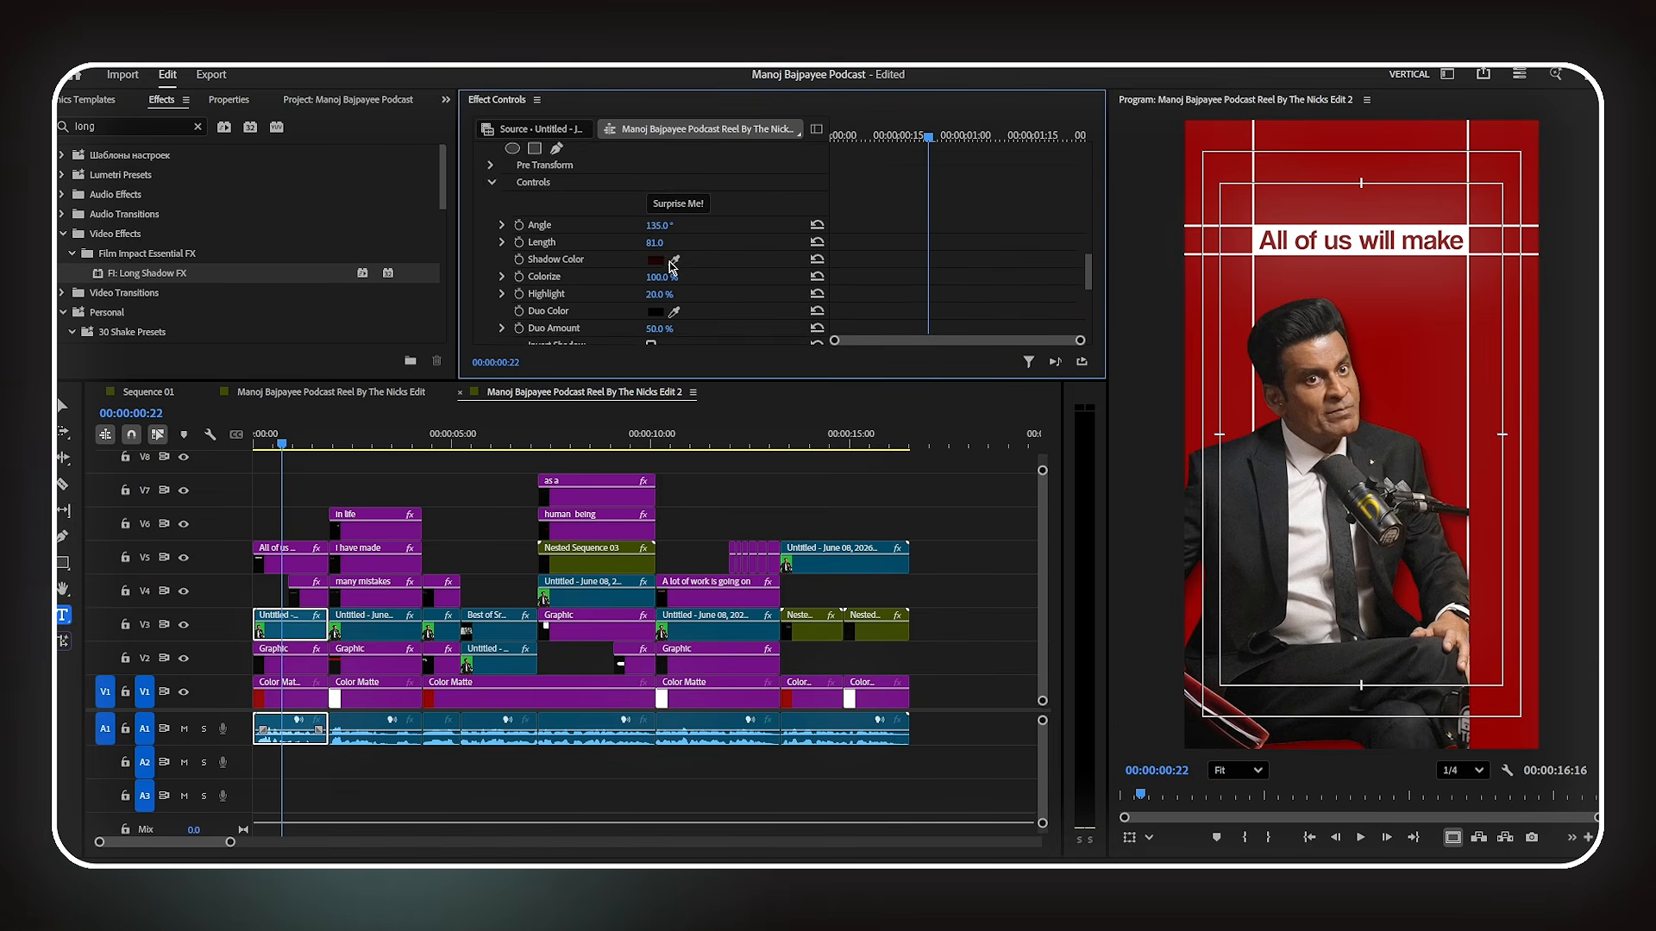
right_click(594, 226)
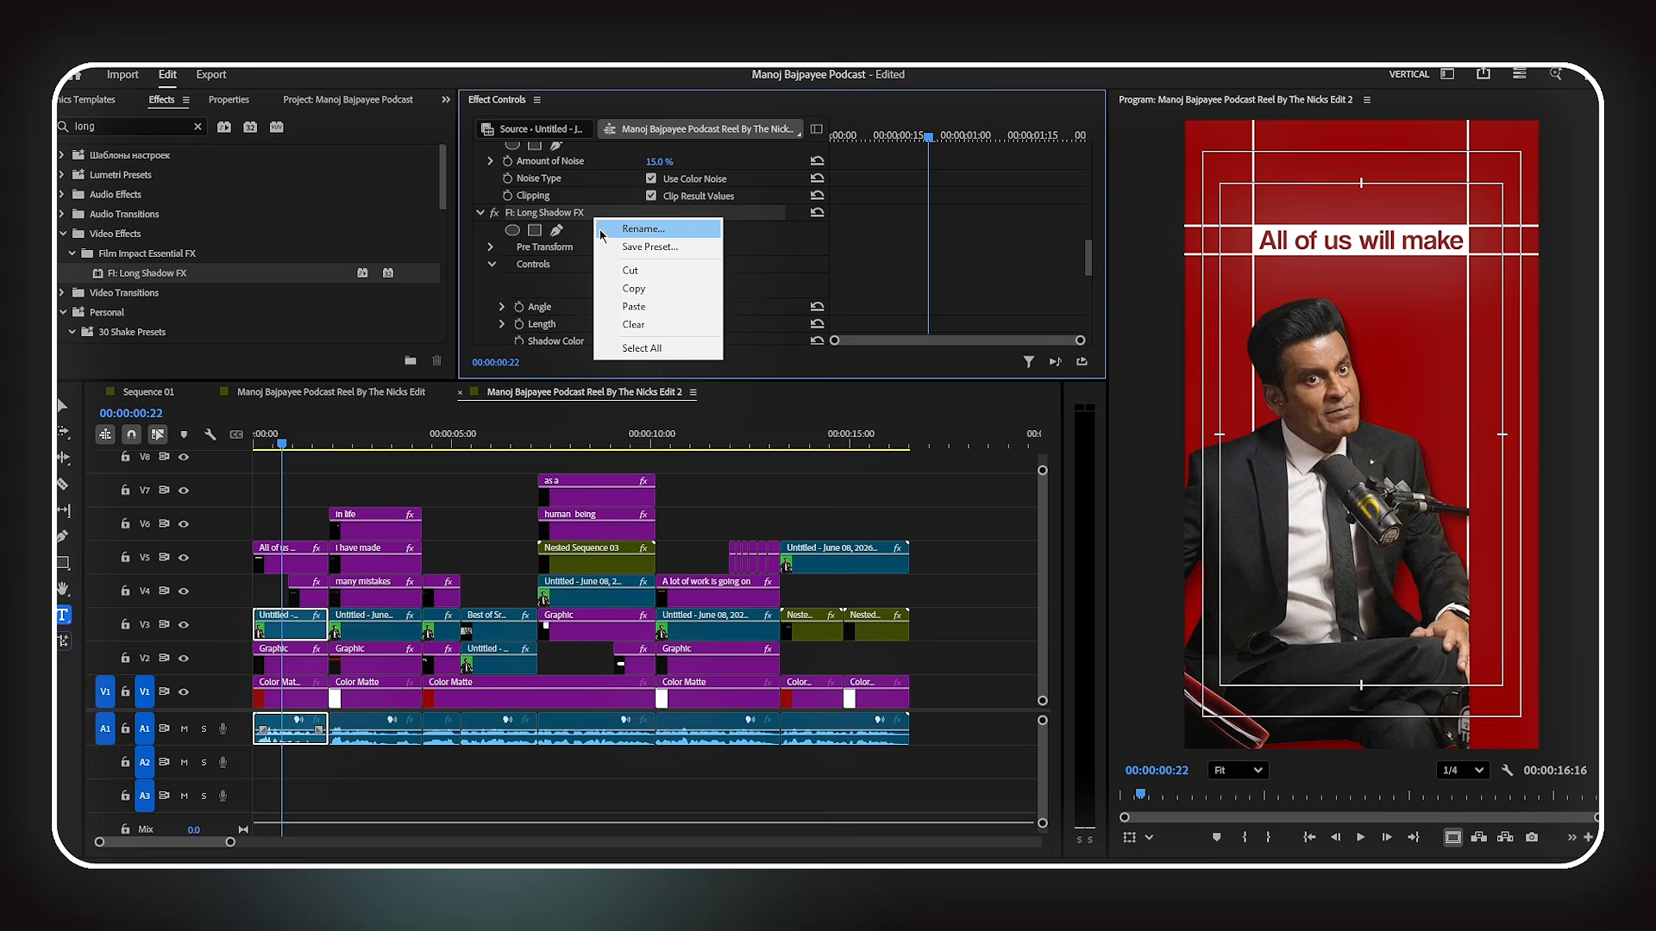
left_click(665, 294)
left_click(397, 625)
left_click(442, 626)
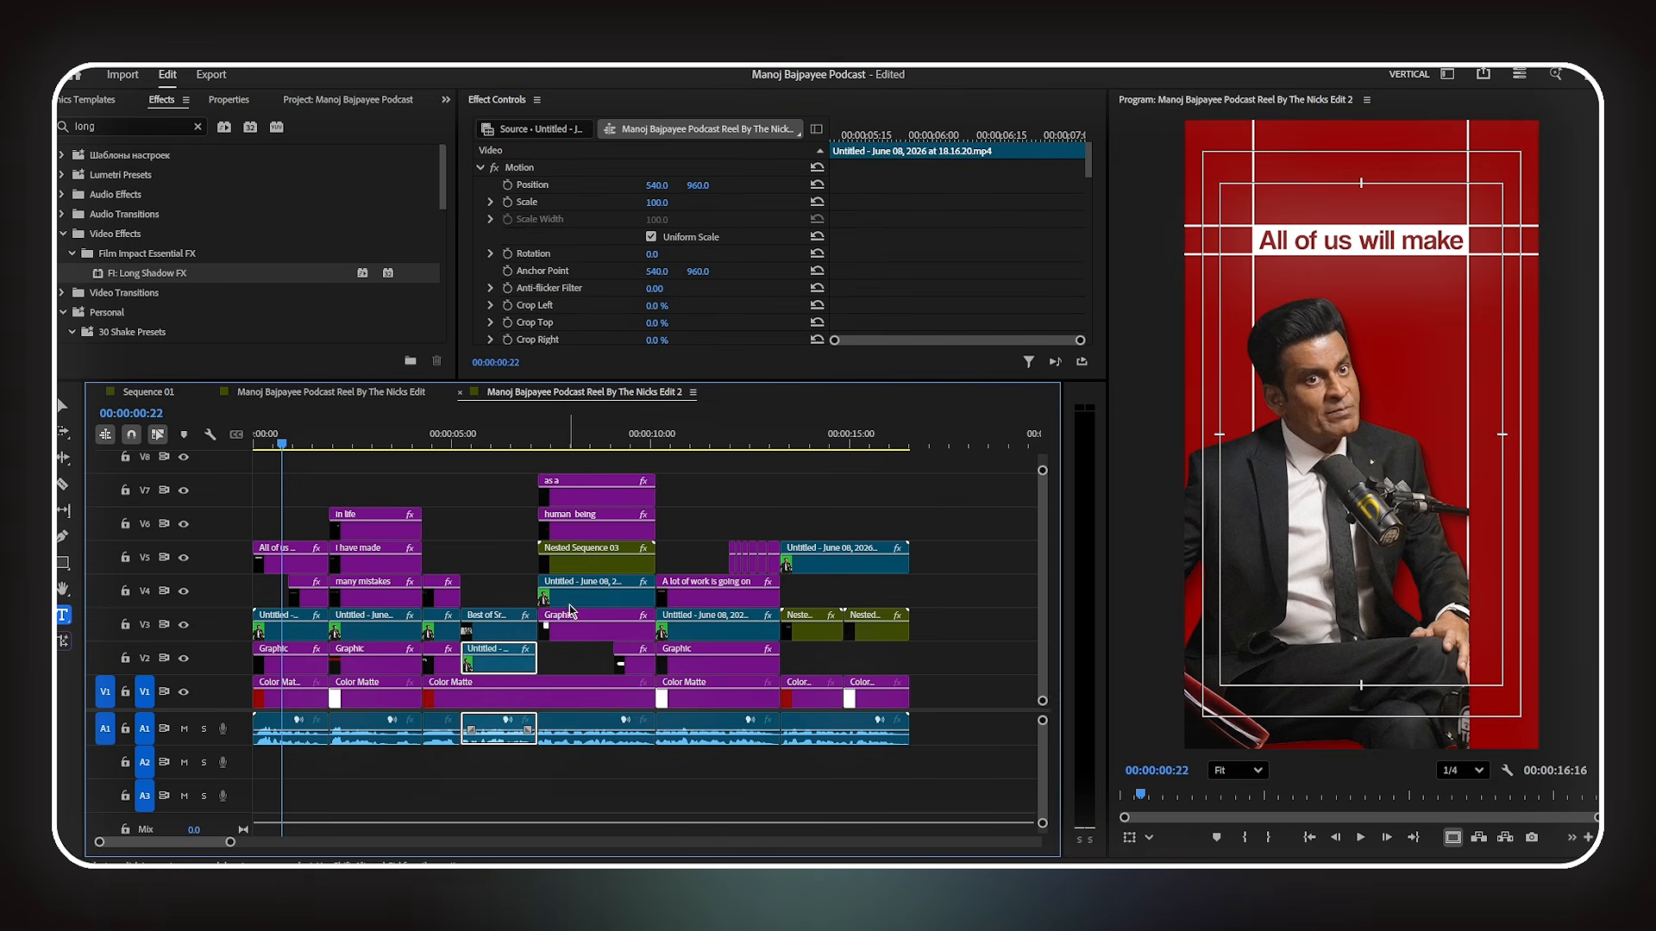
left_click(595, 595)
left_click(716, 630)
left_click(812, 570)
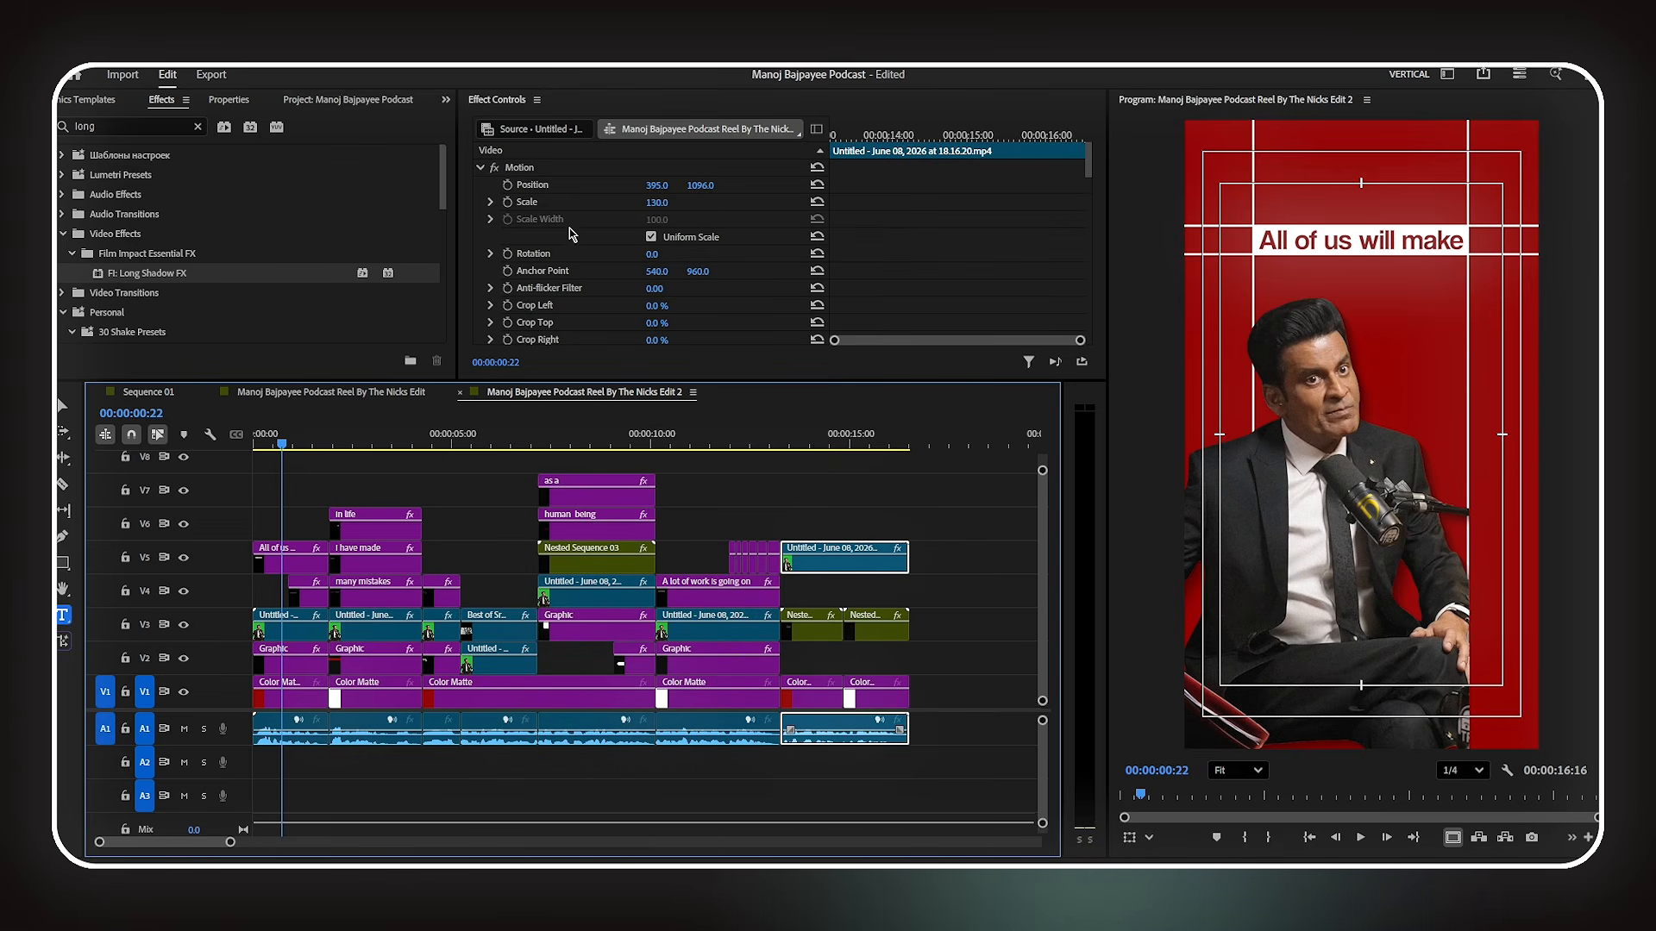
- Place the Texturelabs_Grunge_351M.jpg texture on V8 at the sequence start and extend it to the end of the reel
left_click(316, 100)
left_click_drag(370, 293, 263, 470)
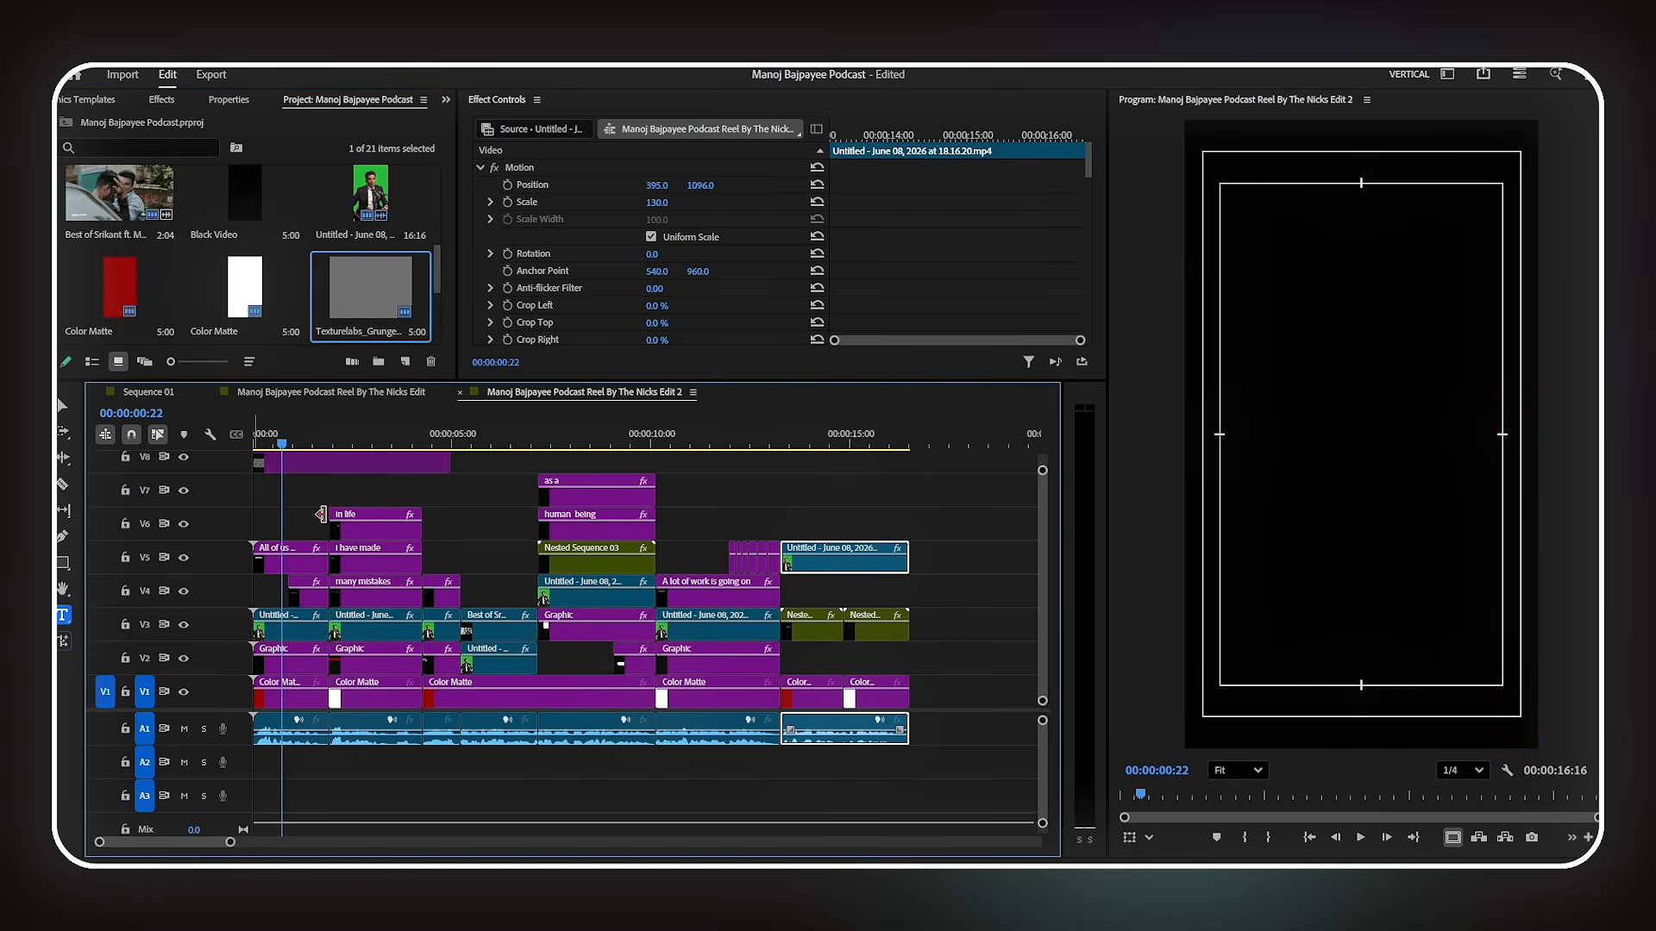
left_click_drag(450, 463, 913, 463)
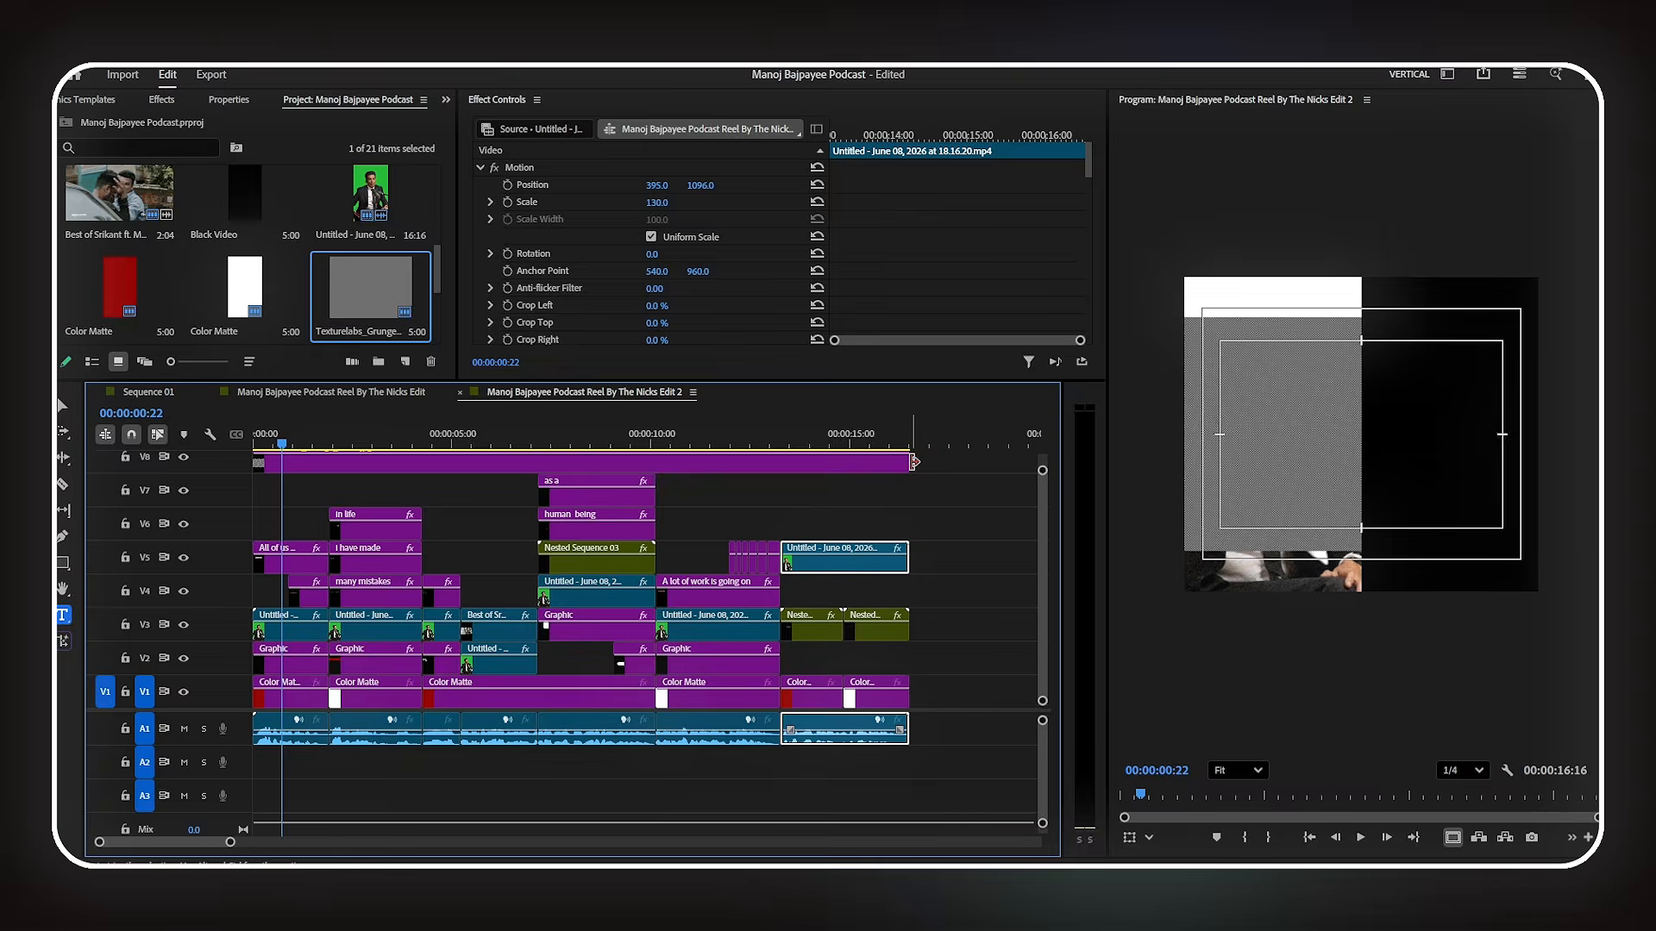
left_click(860, 466)
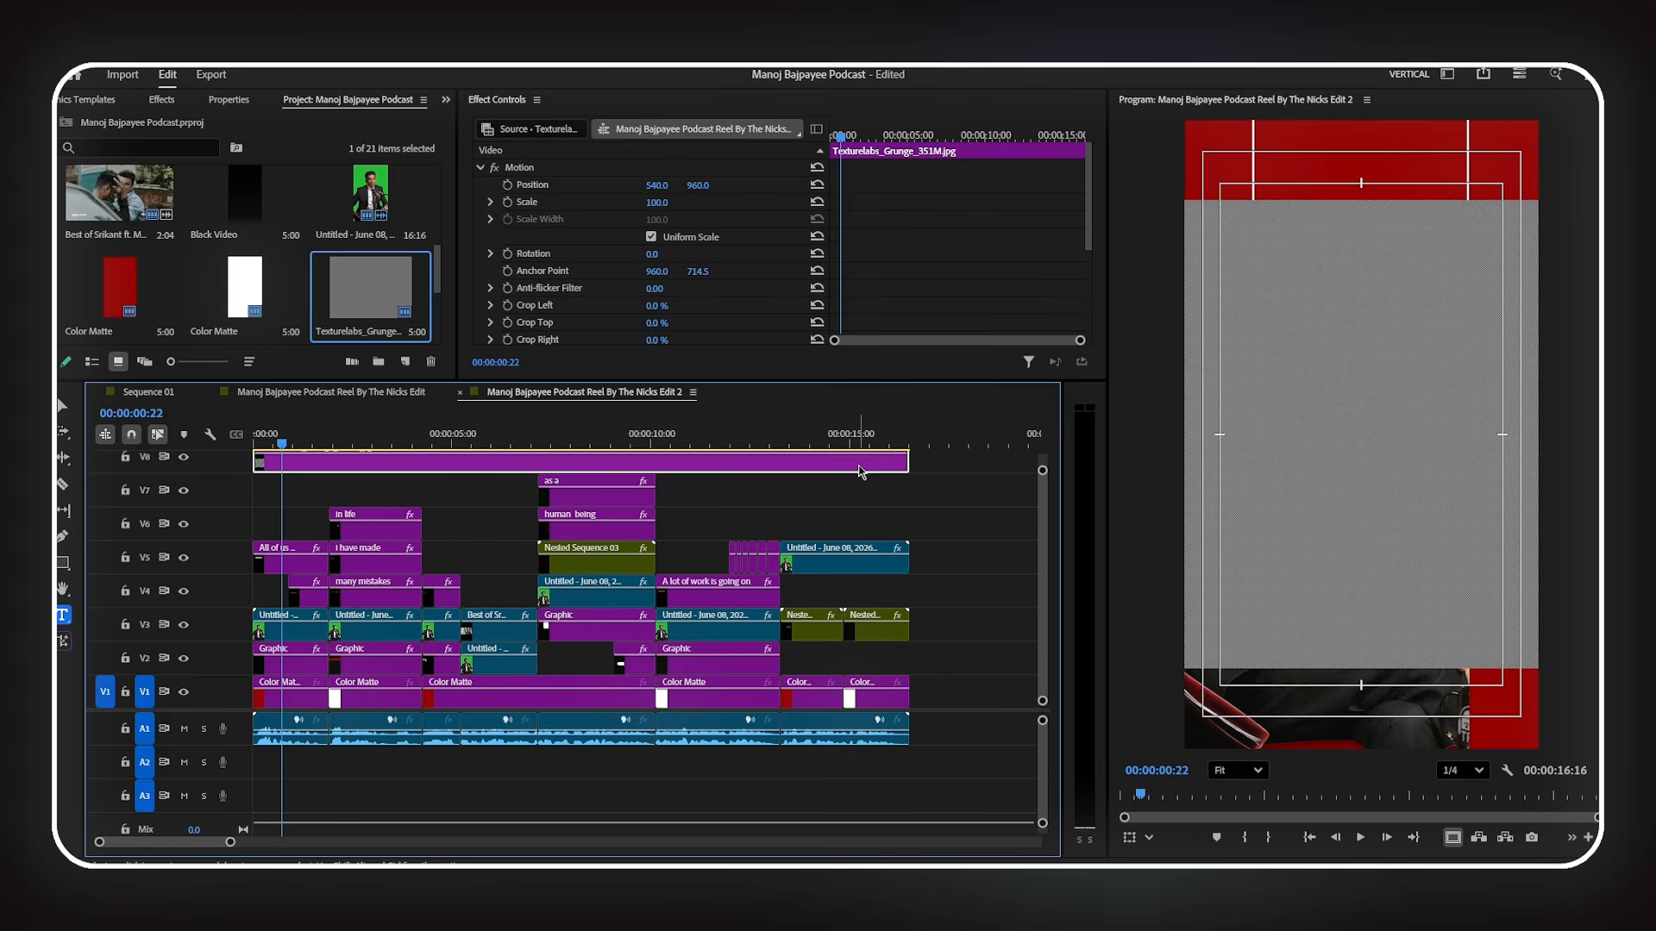
- Rotate the grunge texture clip on V8 by 90 degrees to cover the vertical frame
left_click(567, 169)
left_click(662, 255)
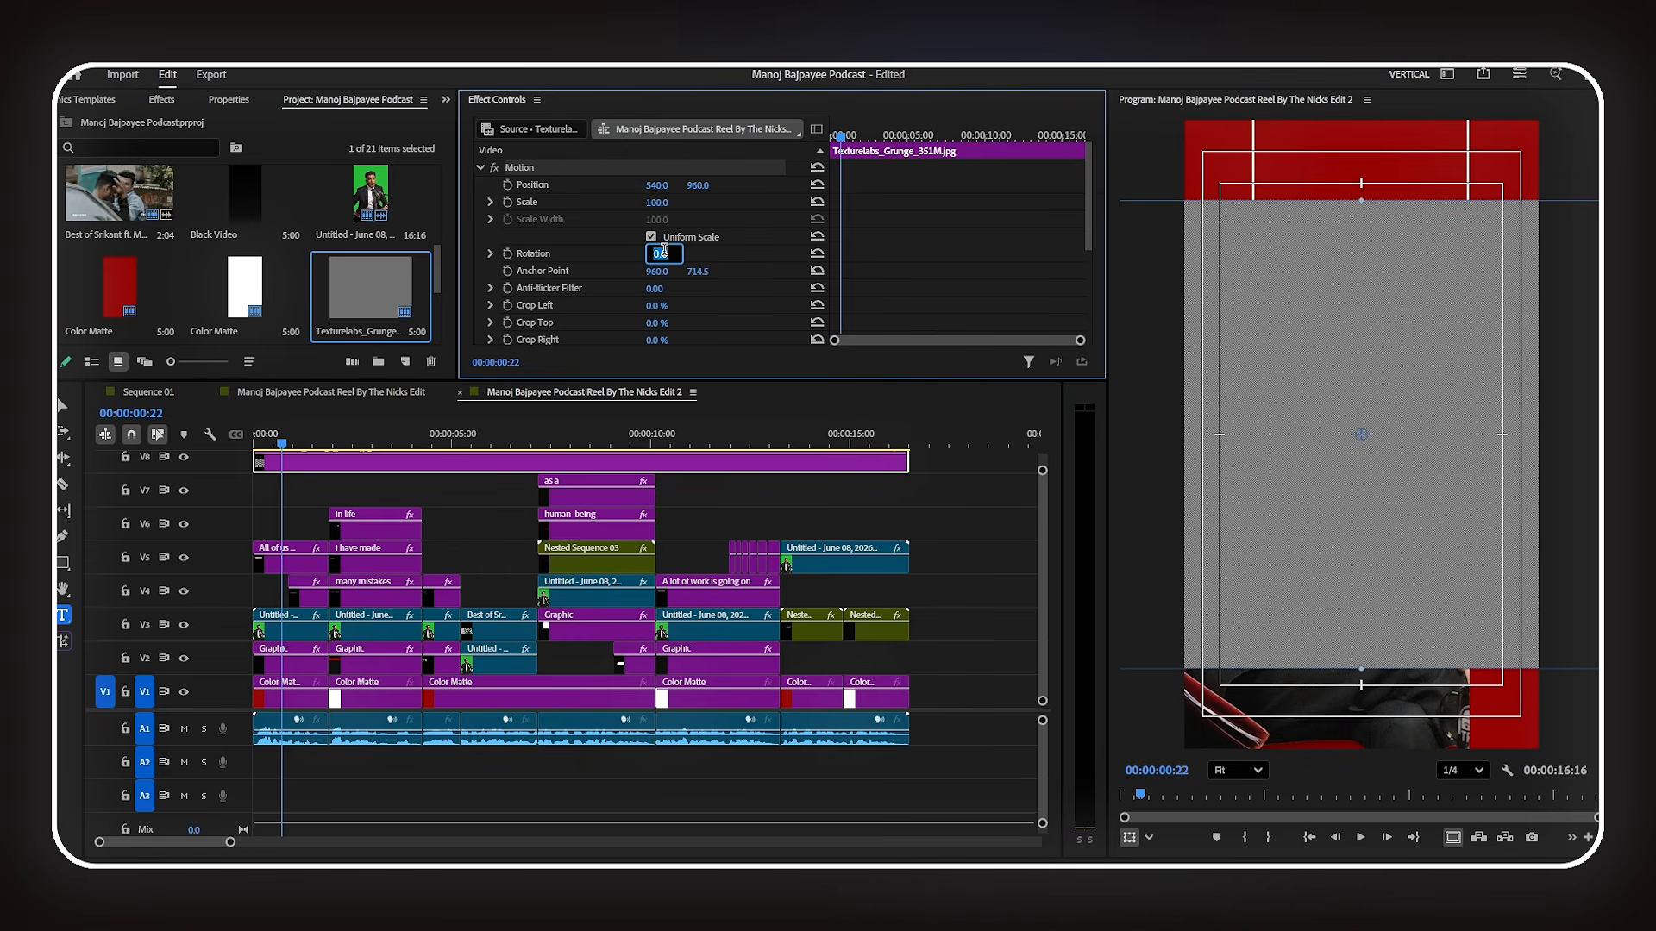
type("90")
key("Return")
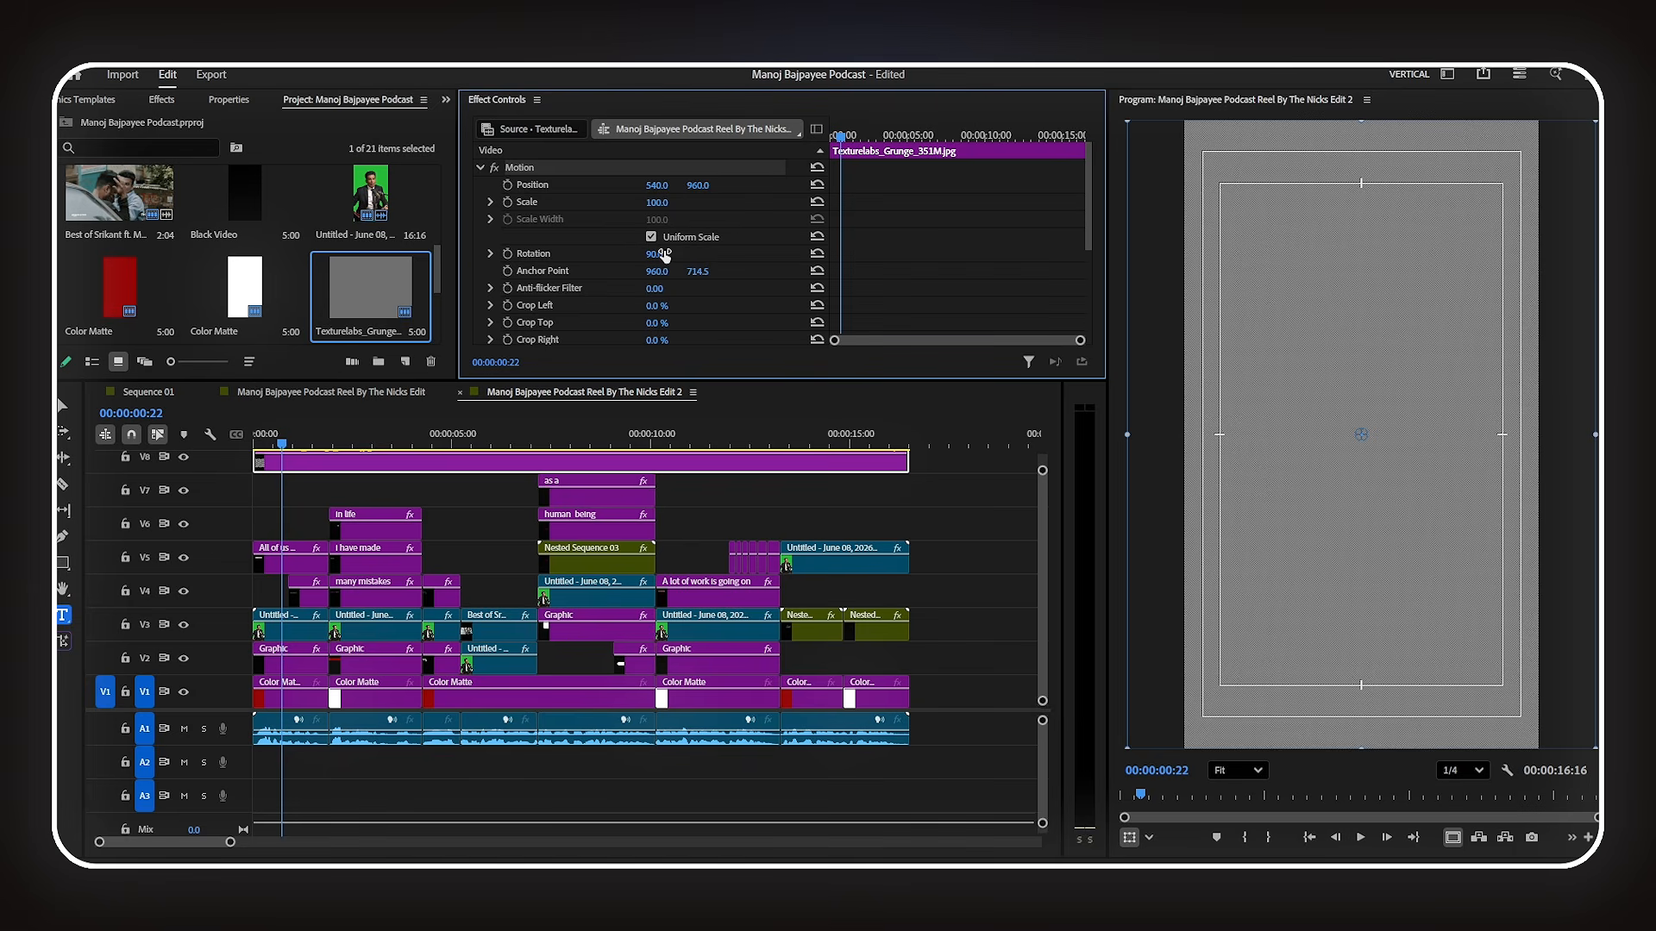
- Set the grunge texture's blend mode to Vivid Light and its opacity to 40%, and deselect the clip
scroll(615, 269, "down", 5)
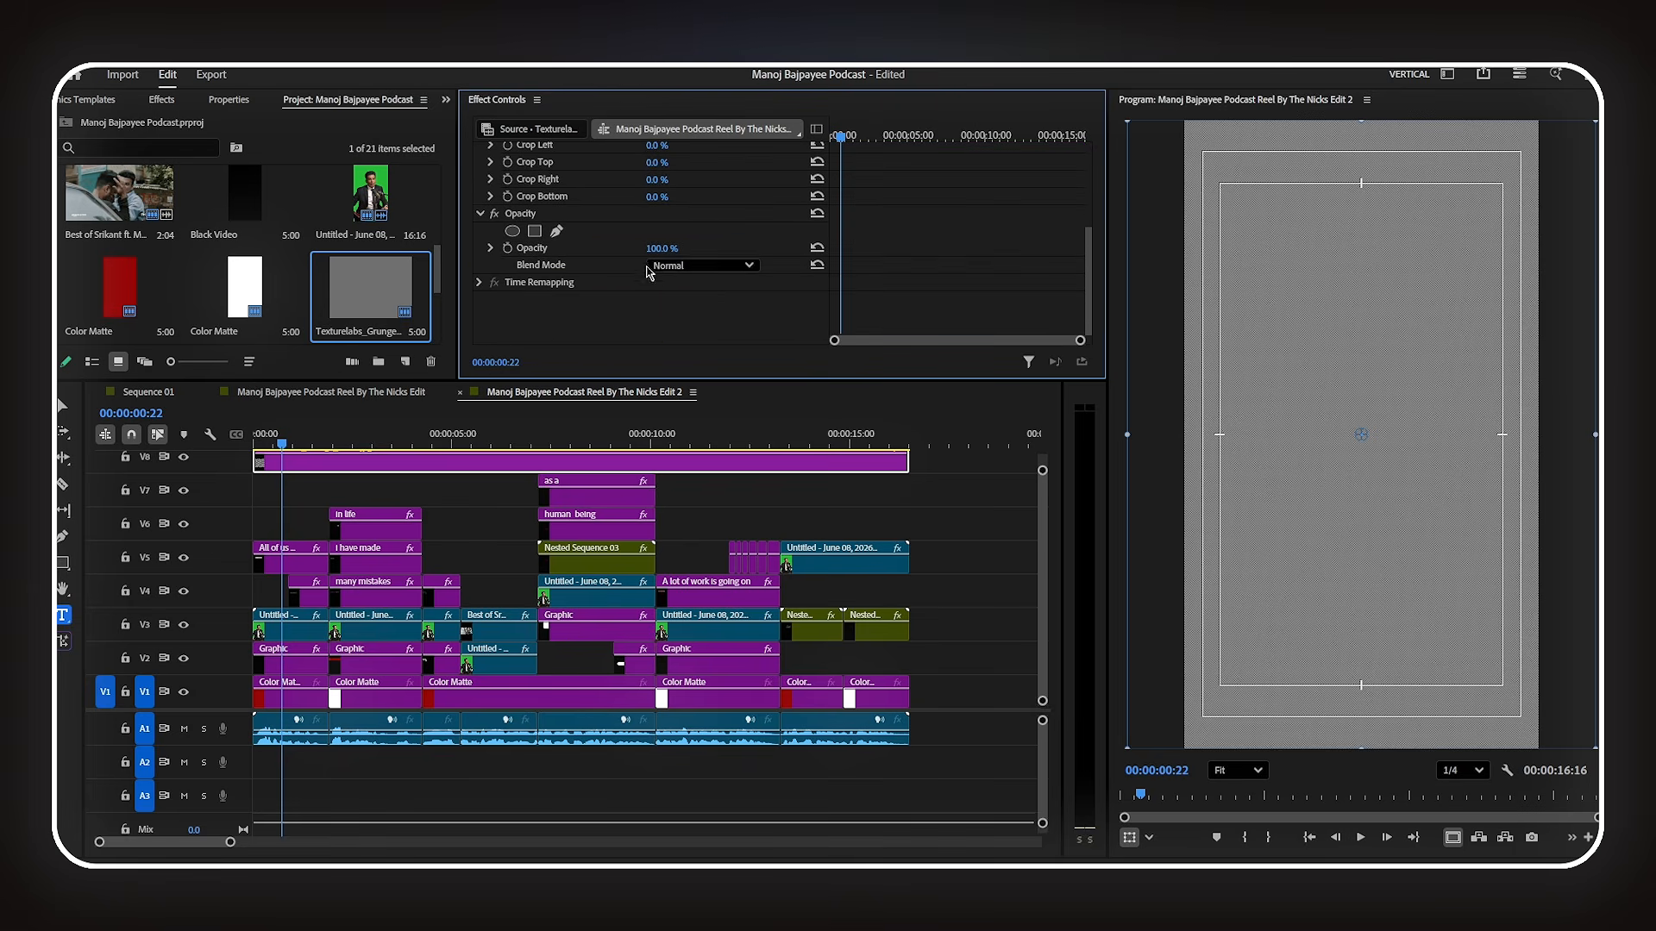
left_click(702, 264)
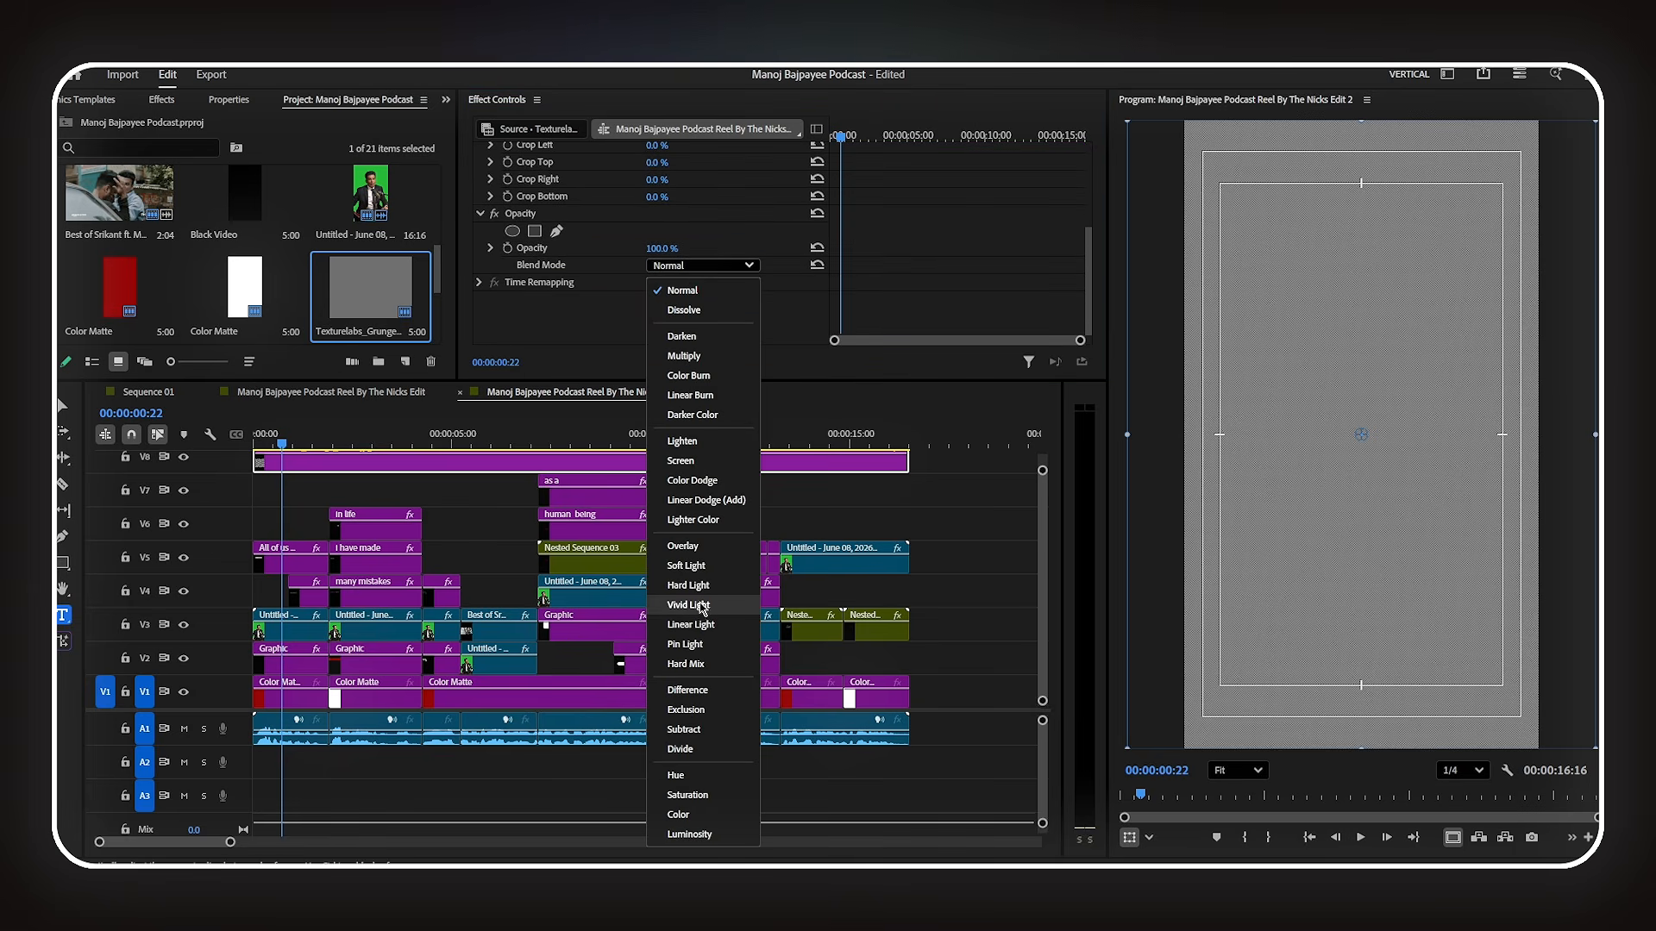
left_click(689, 605)
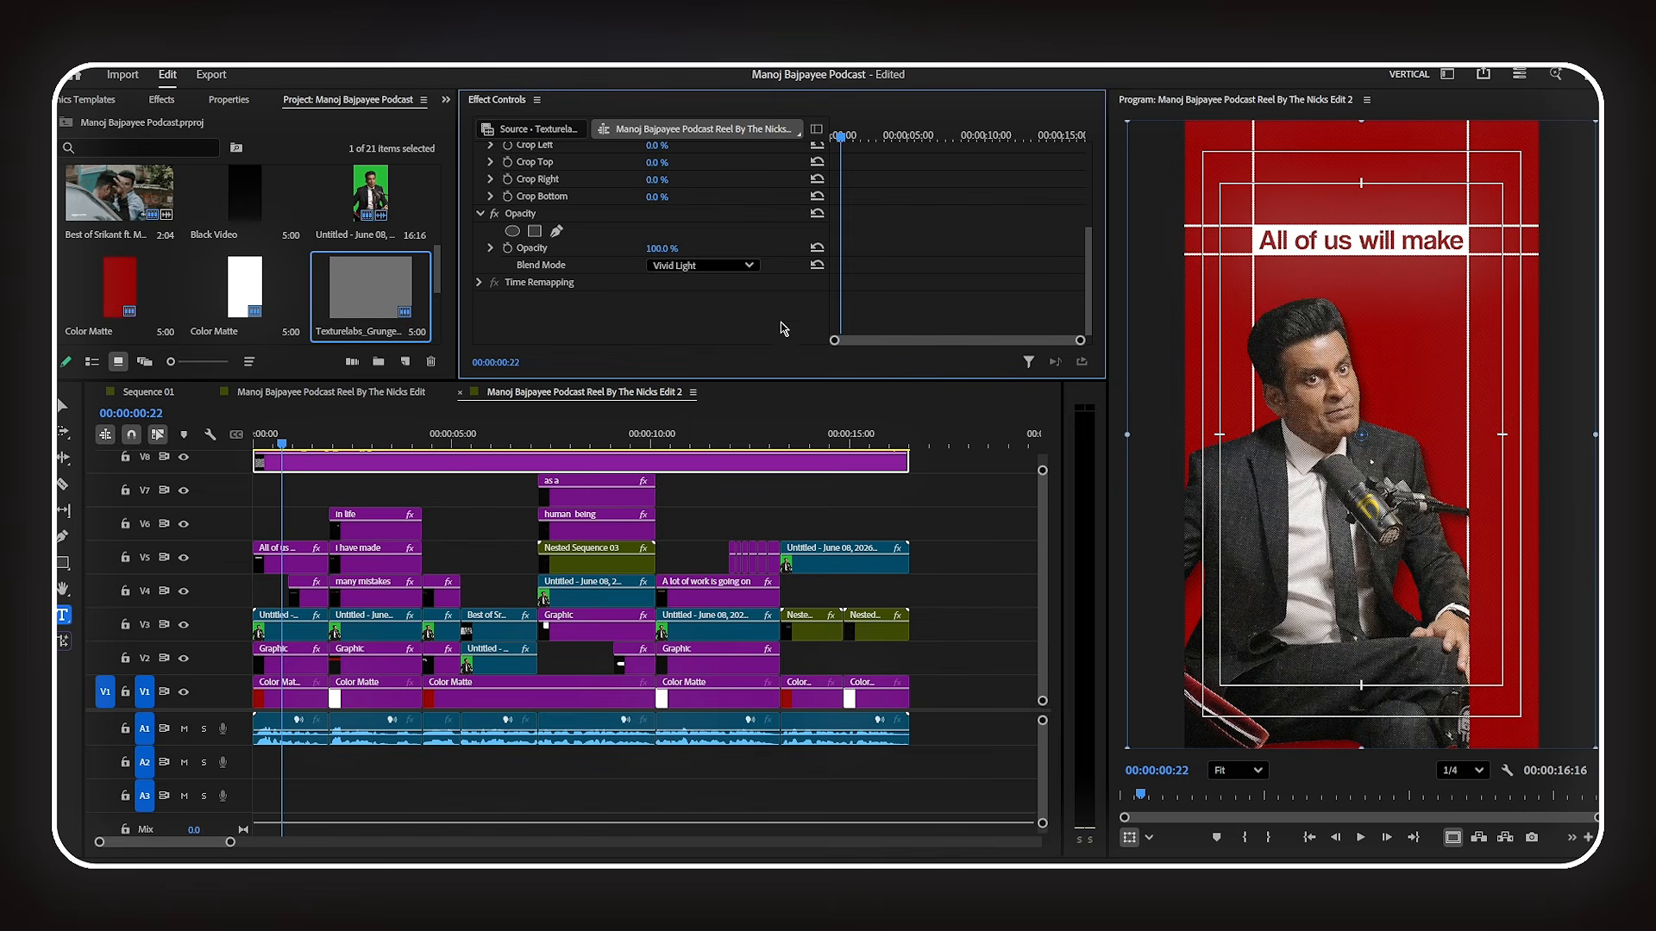
left_click(667, 248)
type("40")
key("Return")
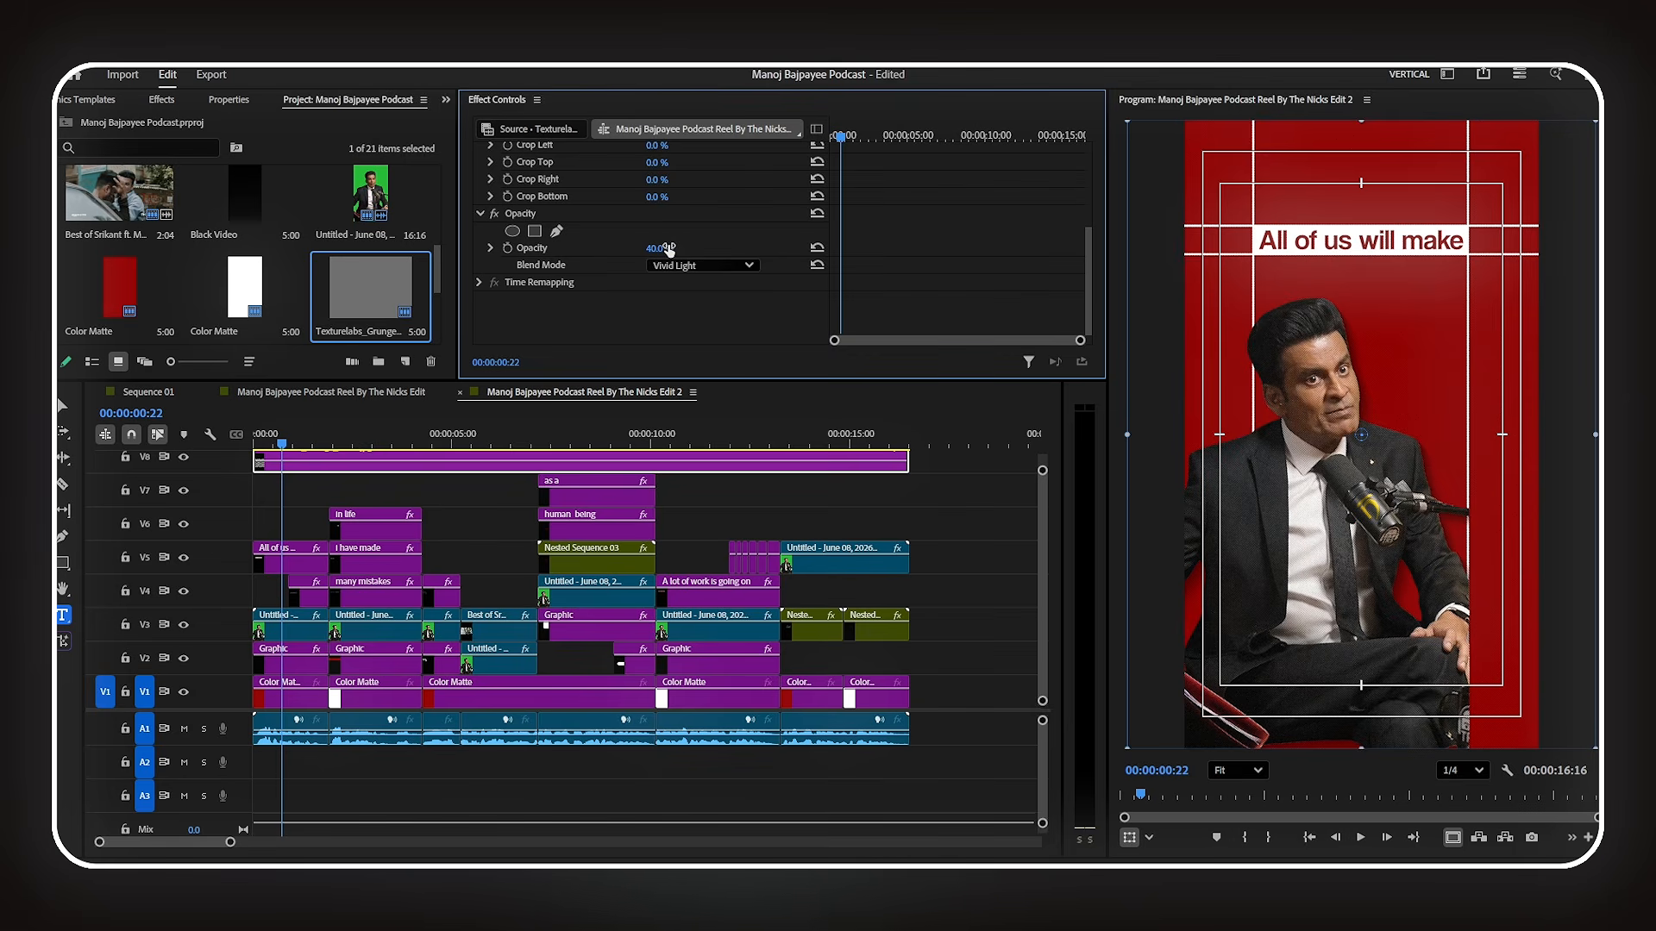
left_click(459, 551)
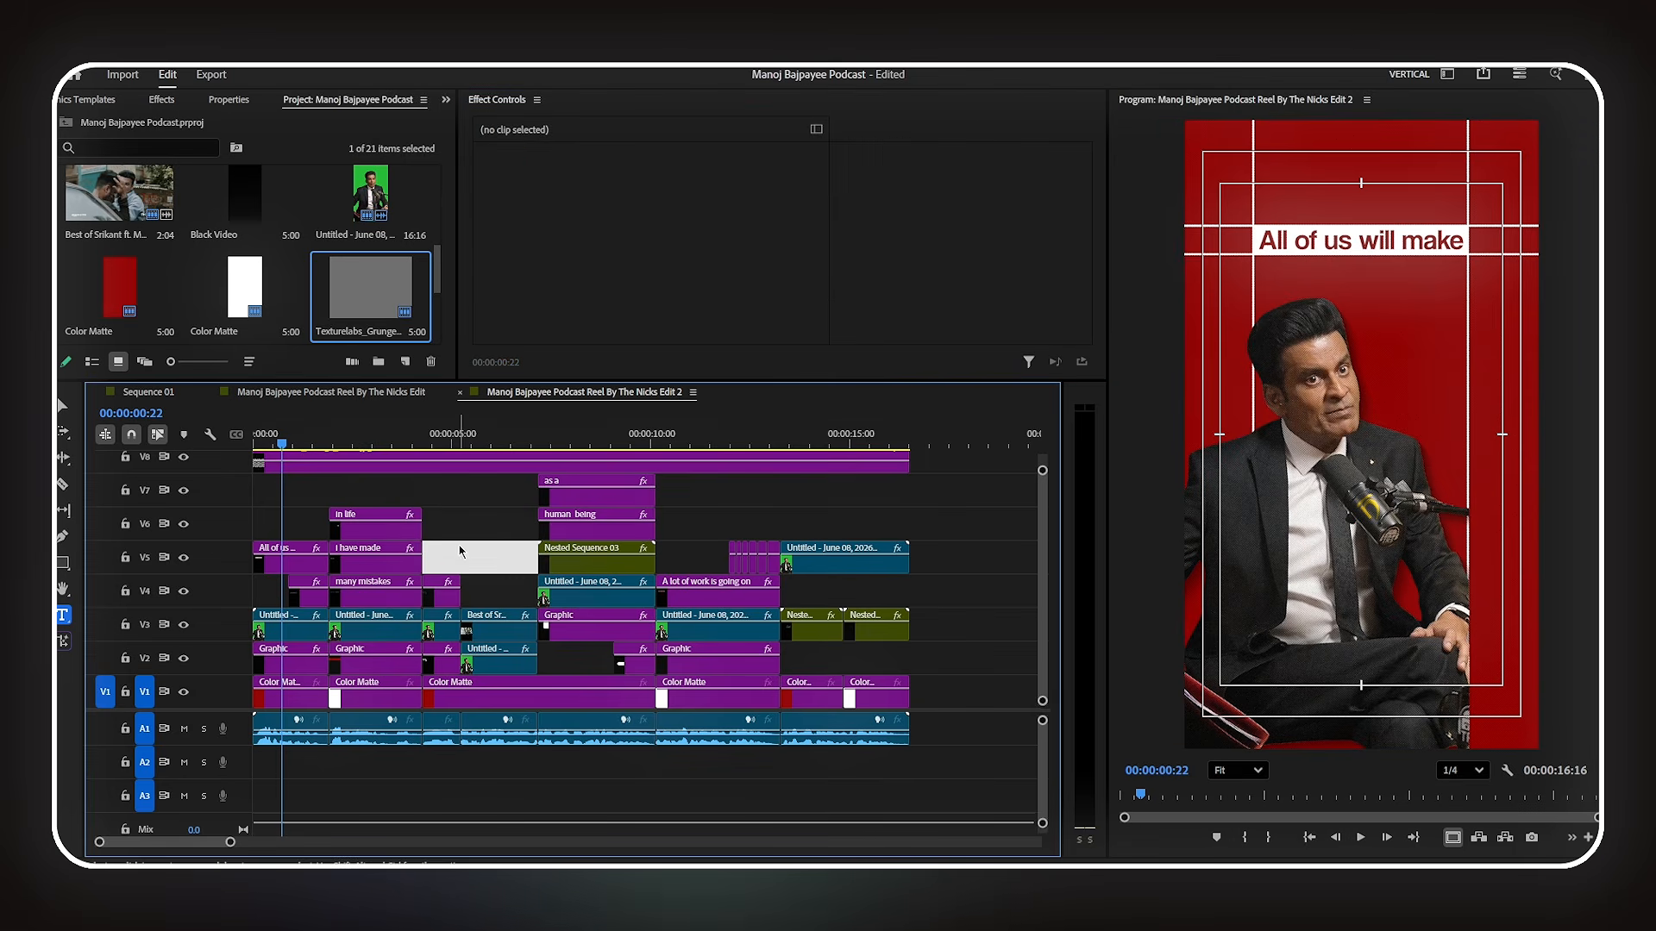
- Mark videoplayback (1).m4a out at 00;00;16;19, place it on A2 from the sequence start and trim it to the reel's end
key("Home")
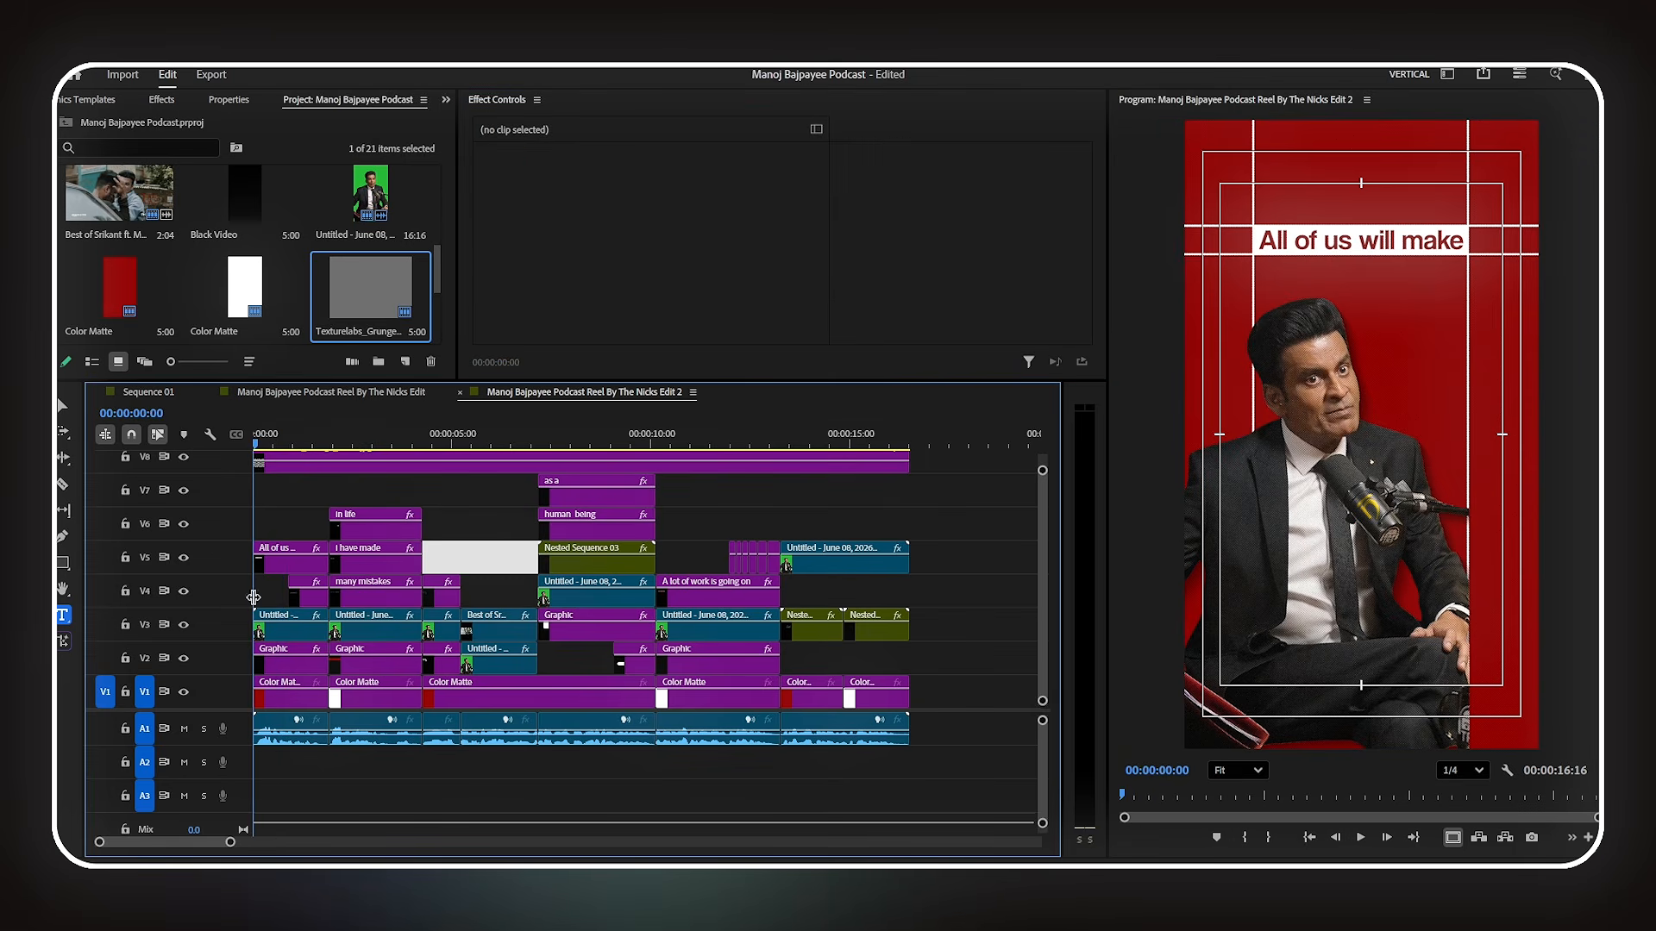
left_click_drag(246, 710, 245, 720)
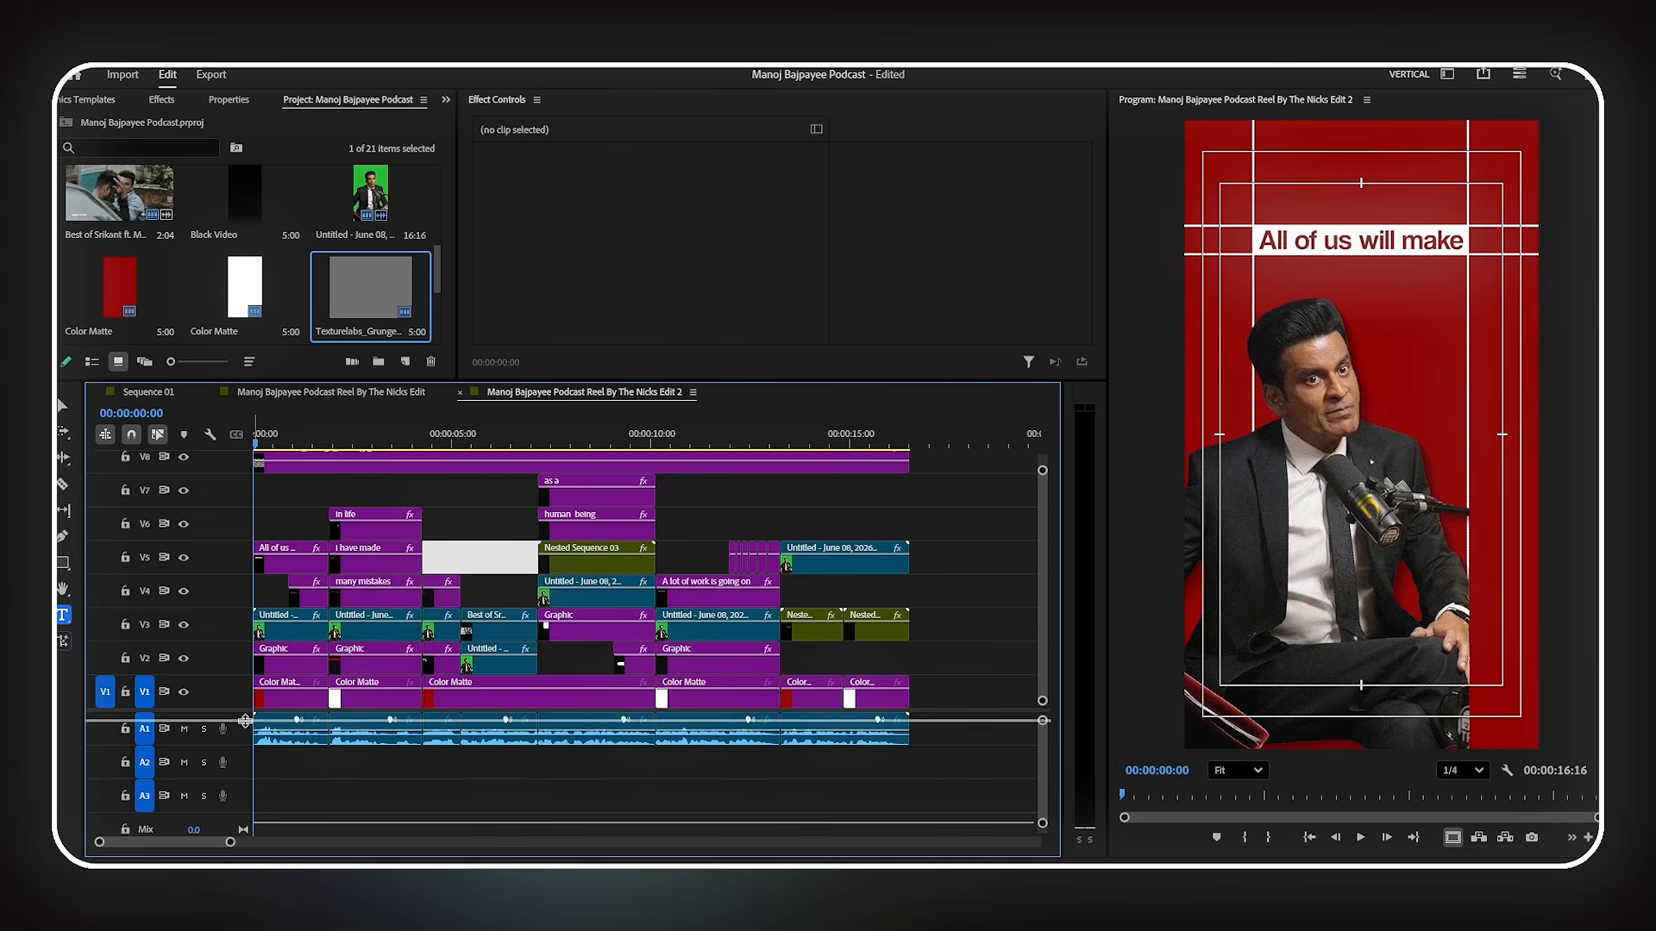
scroll(254, 246, "up", 3)
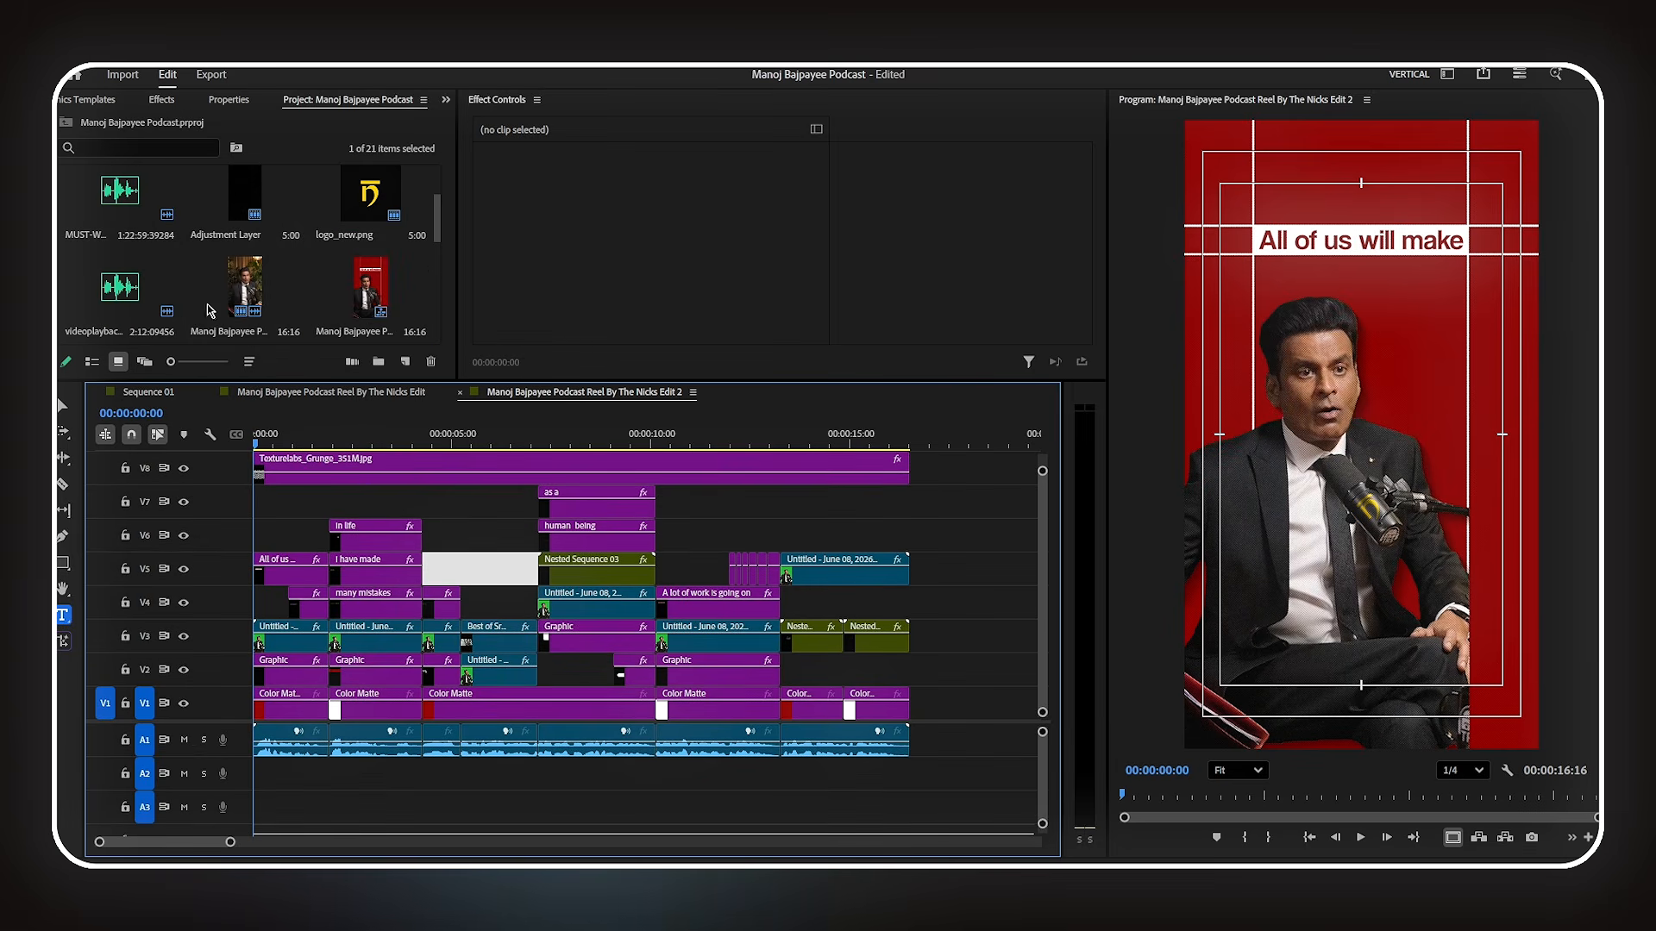
double_click(136, 296)
left_click_drag(449, 378, 474, 376)
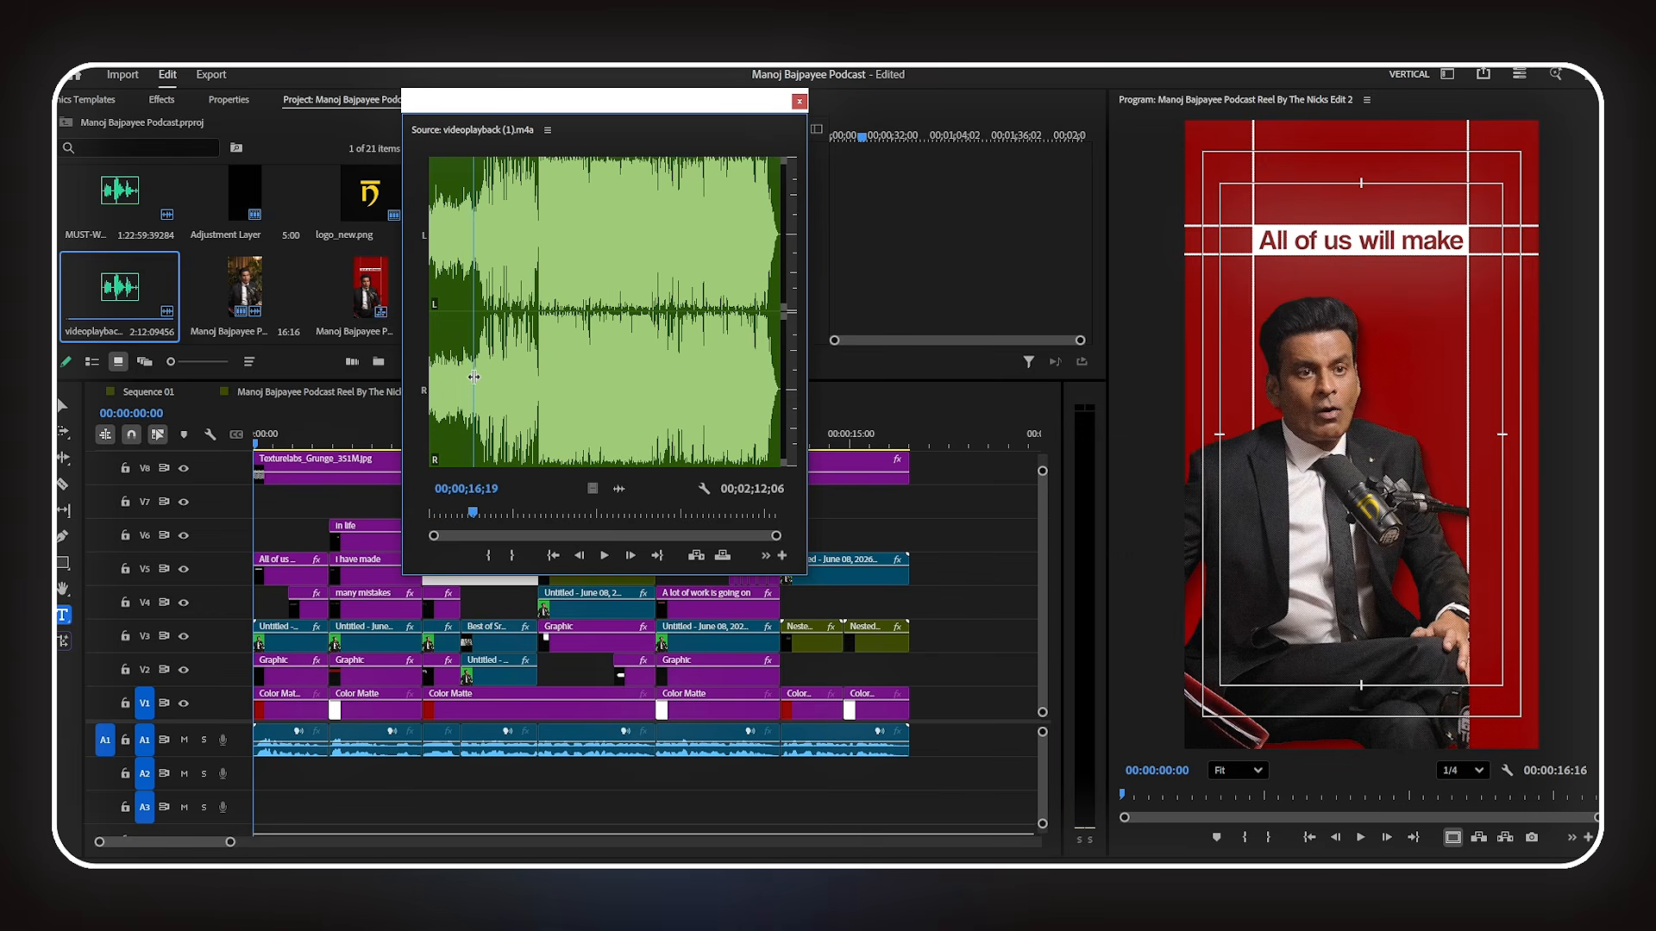
left_click(515, 556)
left_click_drag(616, 513, 256, 777)
left_click_drag(914, 774, 909, 773)
left_click(797, 101)
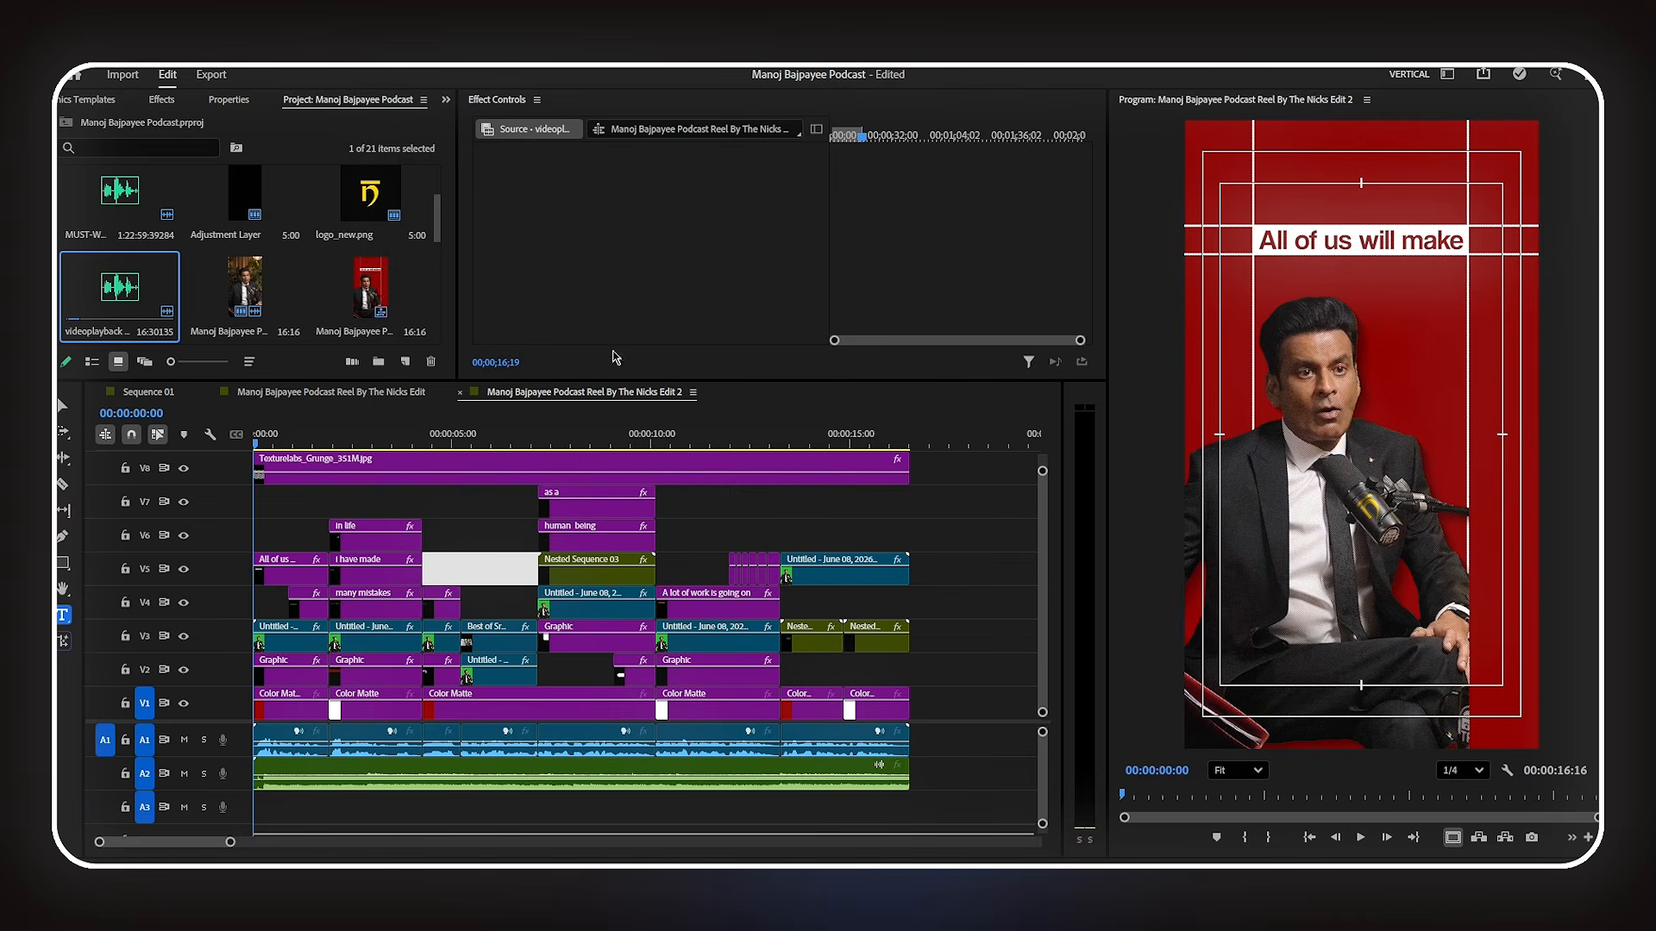
- Find the Simple Parametric EQ effect and apply it to the background music clip on A2
left_click(472, 785)
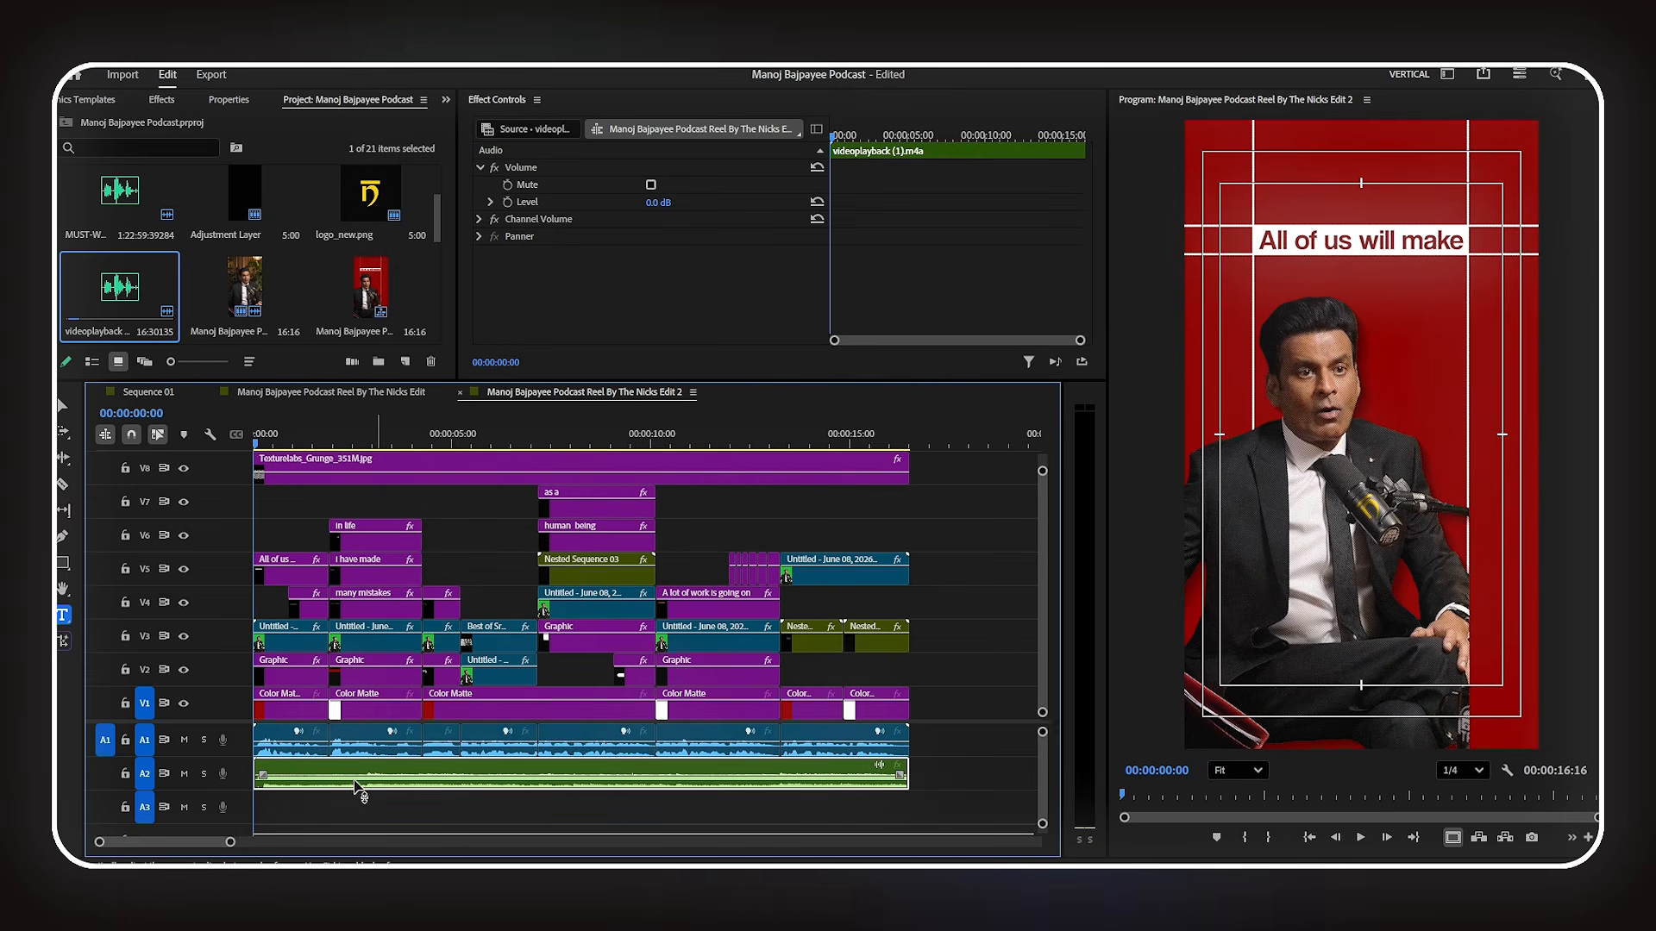
left_click(164, 100)
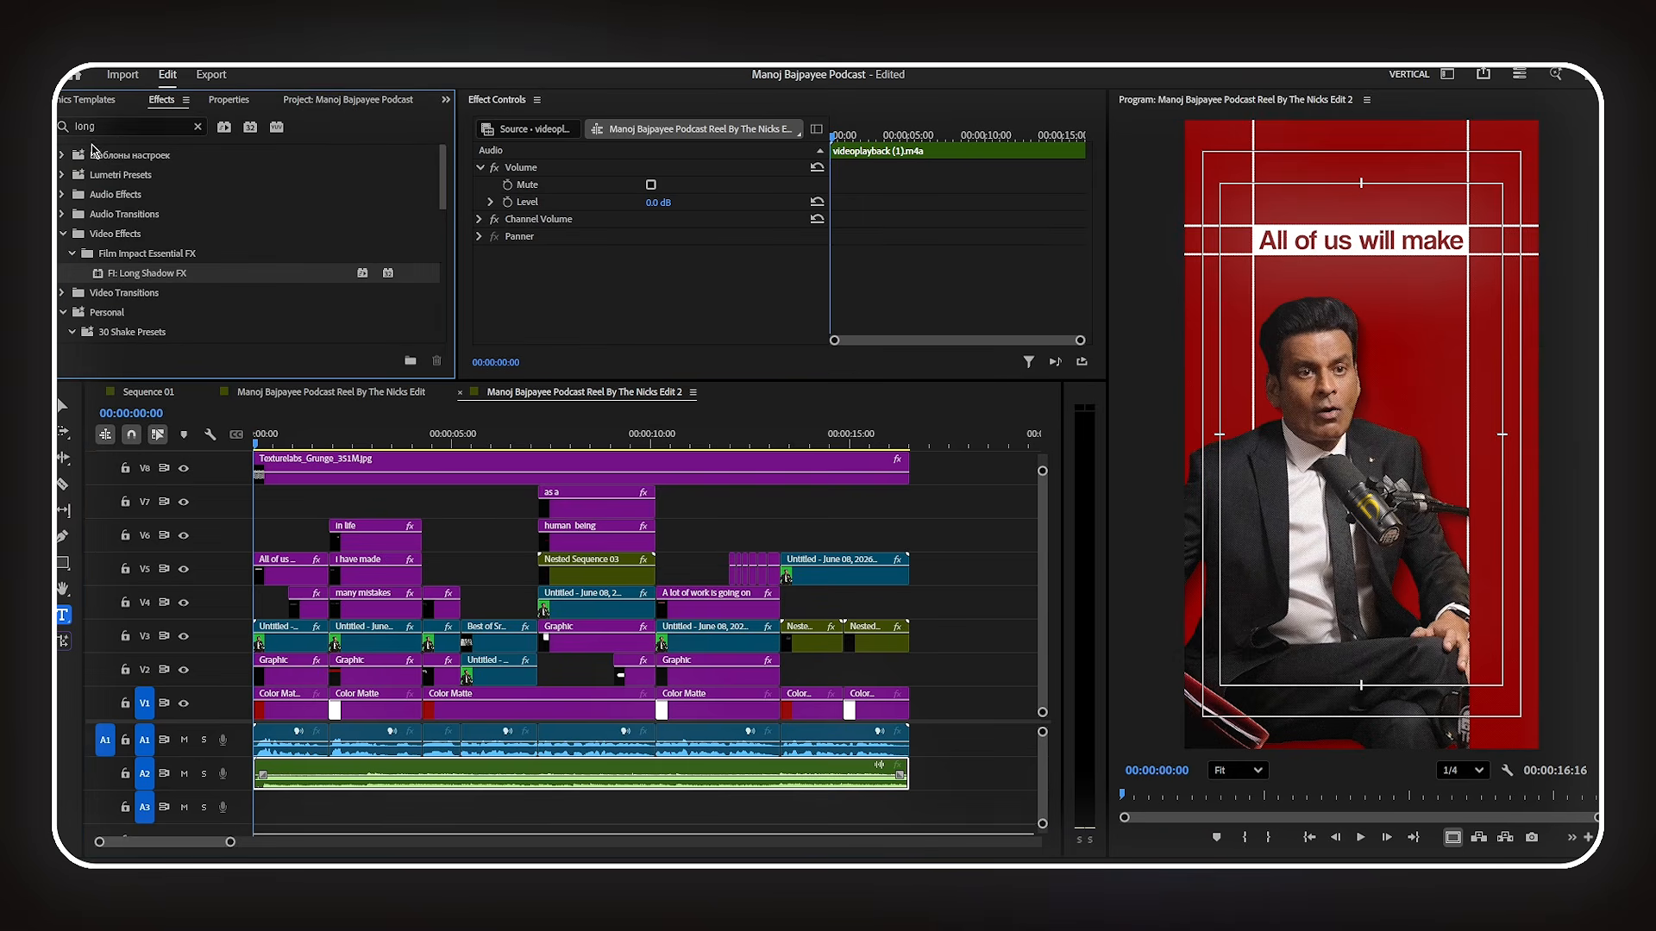
double_click(100, 127)
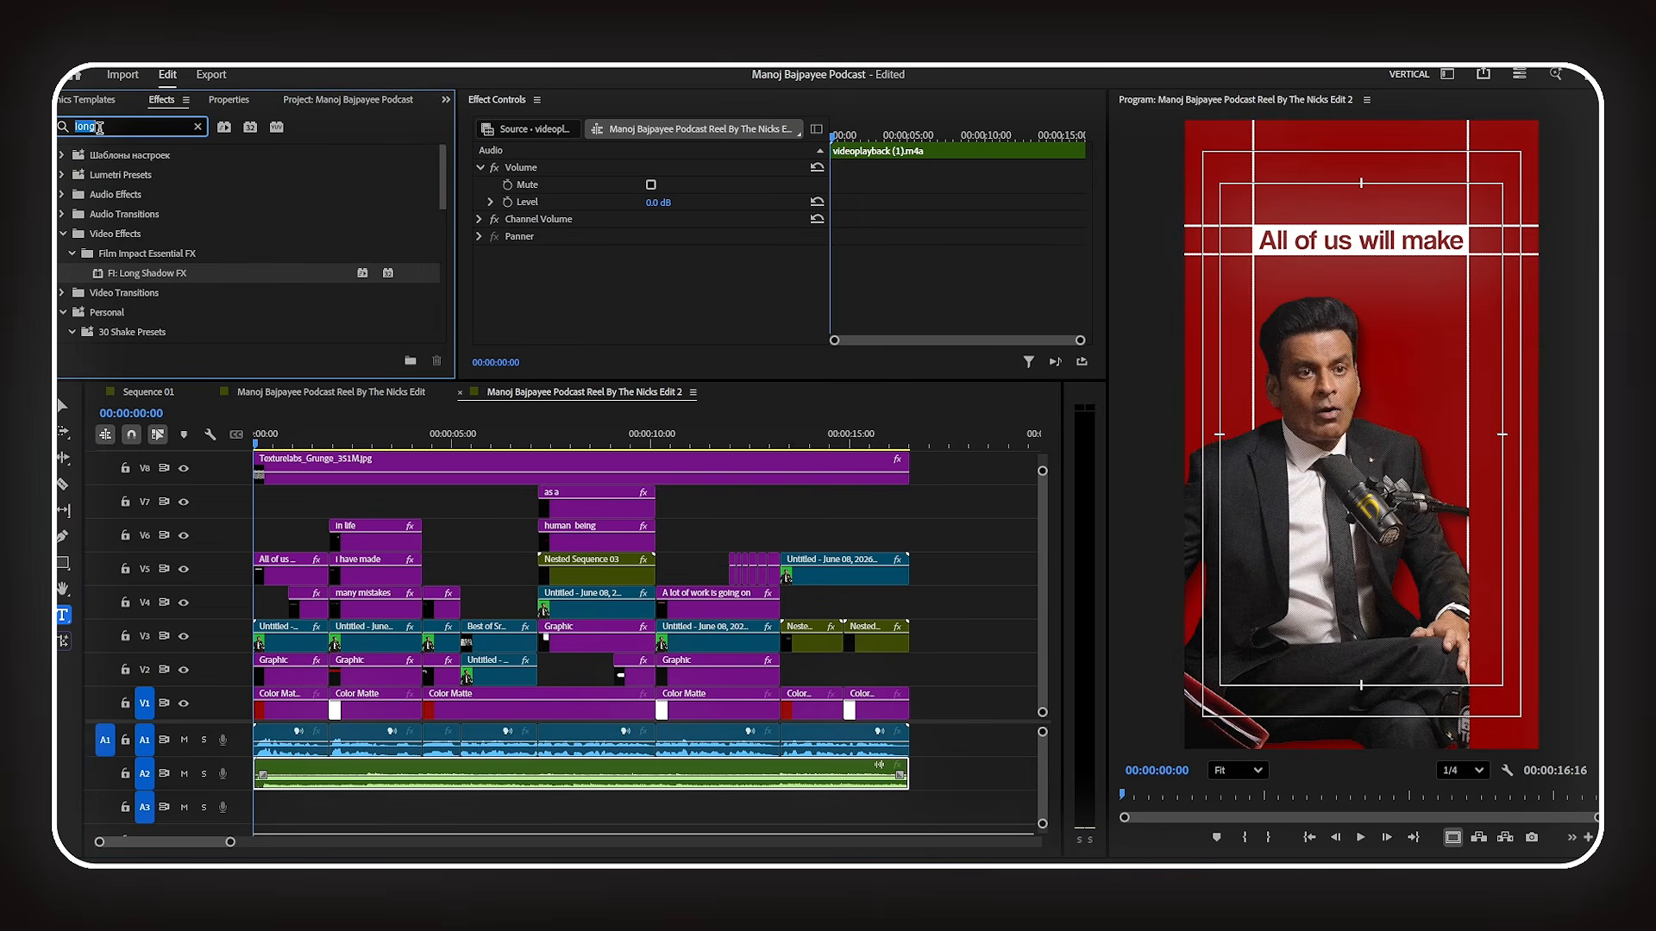
type("eq")
scroll(175, 272, "down", 5)
scroll(175, 271, "down", 2)
left_click_drag(151, 319, 300, 774)
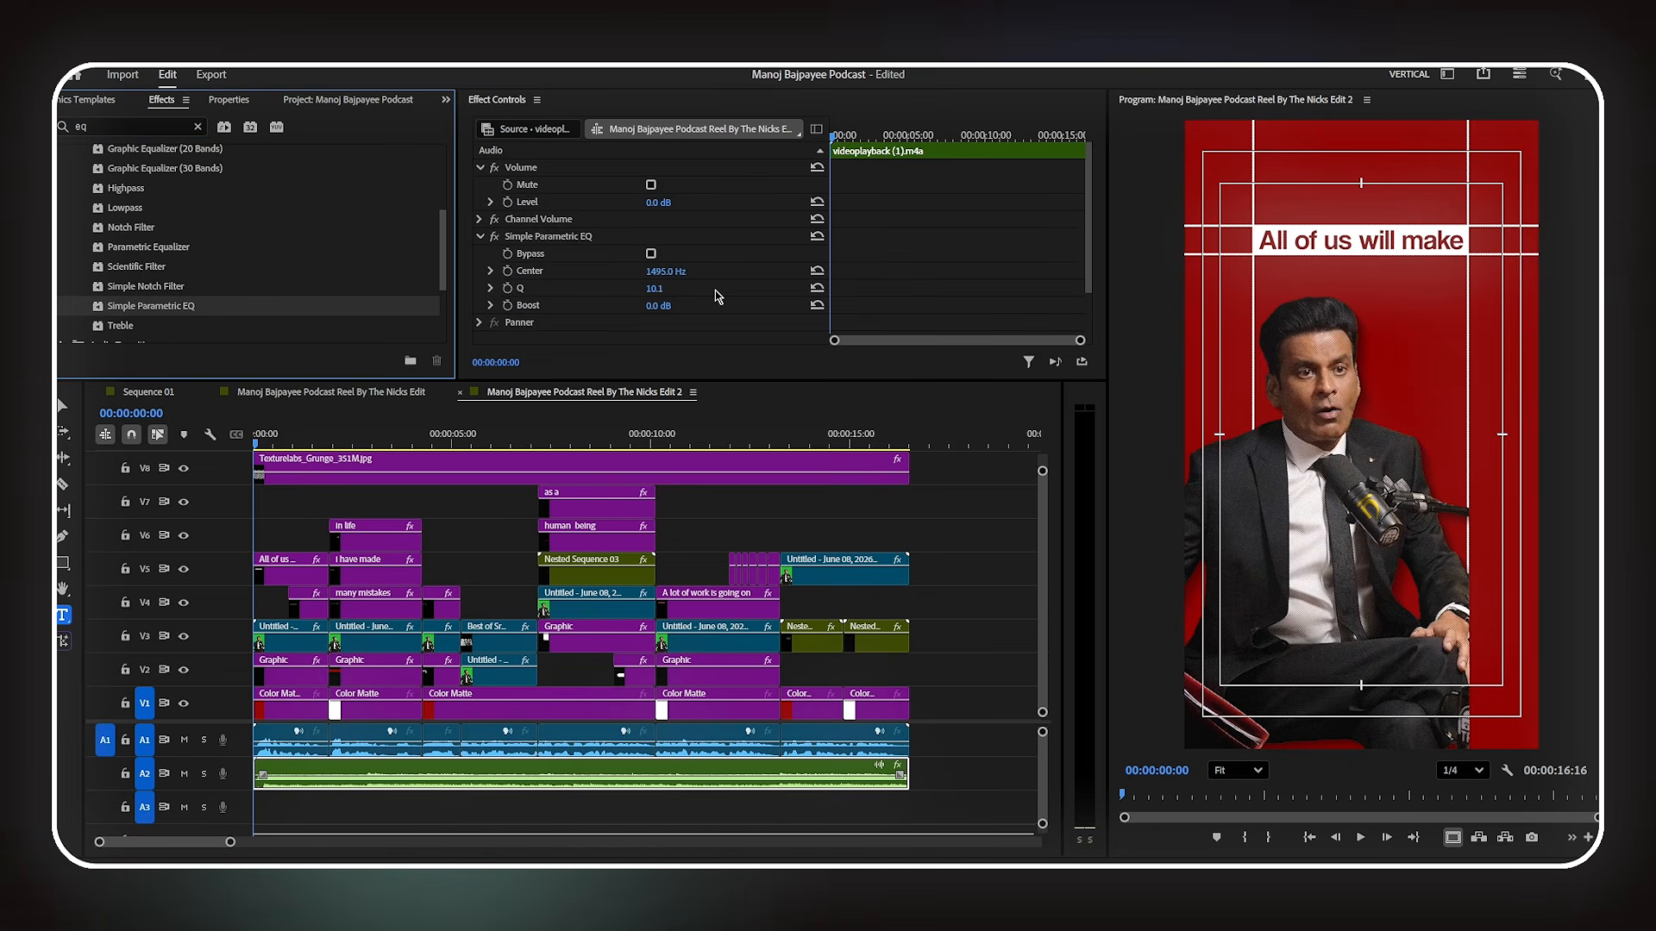
- Set the music clip's Simple Parametric EQ to a Q of 4.0 and a boost of -10 dB
scroll(716, 297, "down", 1)
left_click(666, 271)
type("4")
left_click(664, 289)
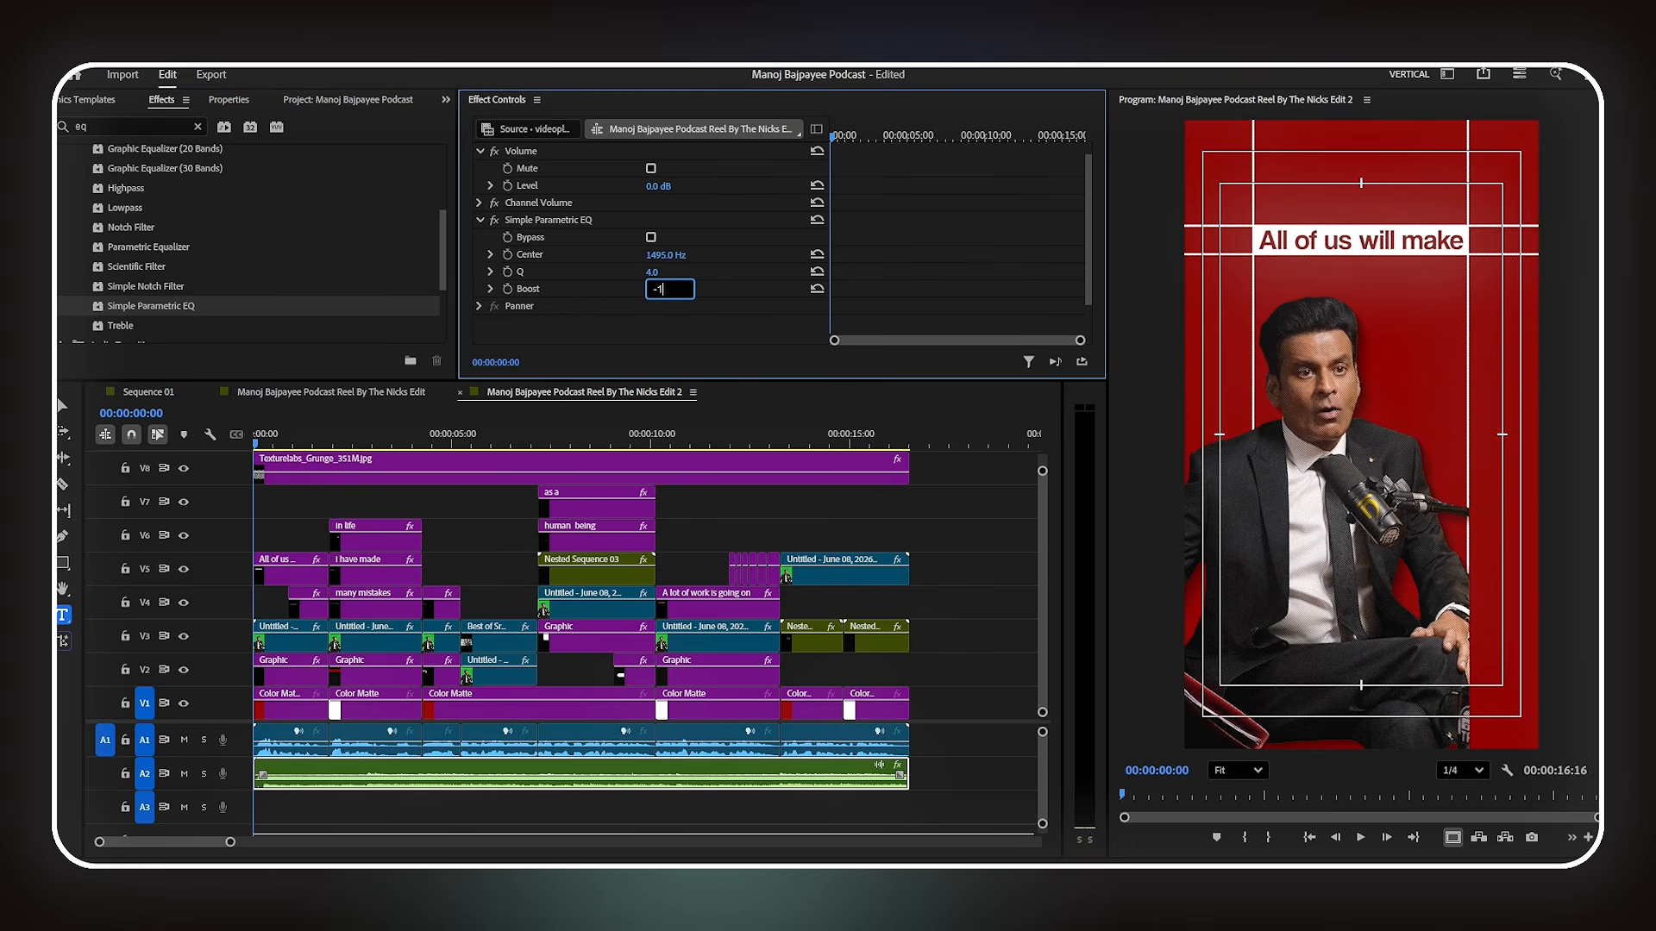
key("Return")
- Lower the music clip's volume level to -10 dB and deselect the clip
left_click(670, 183)
key("Return")
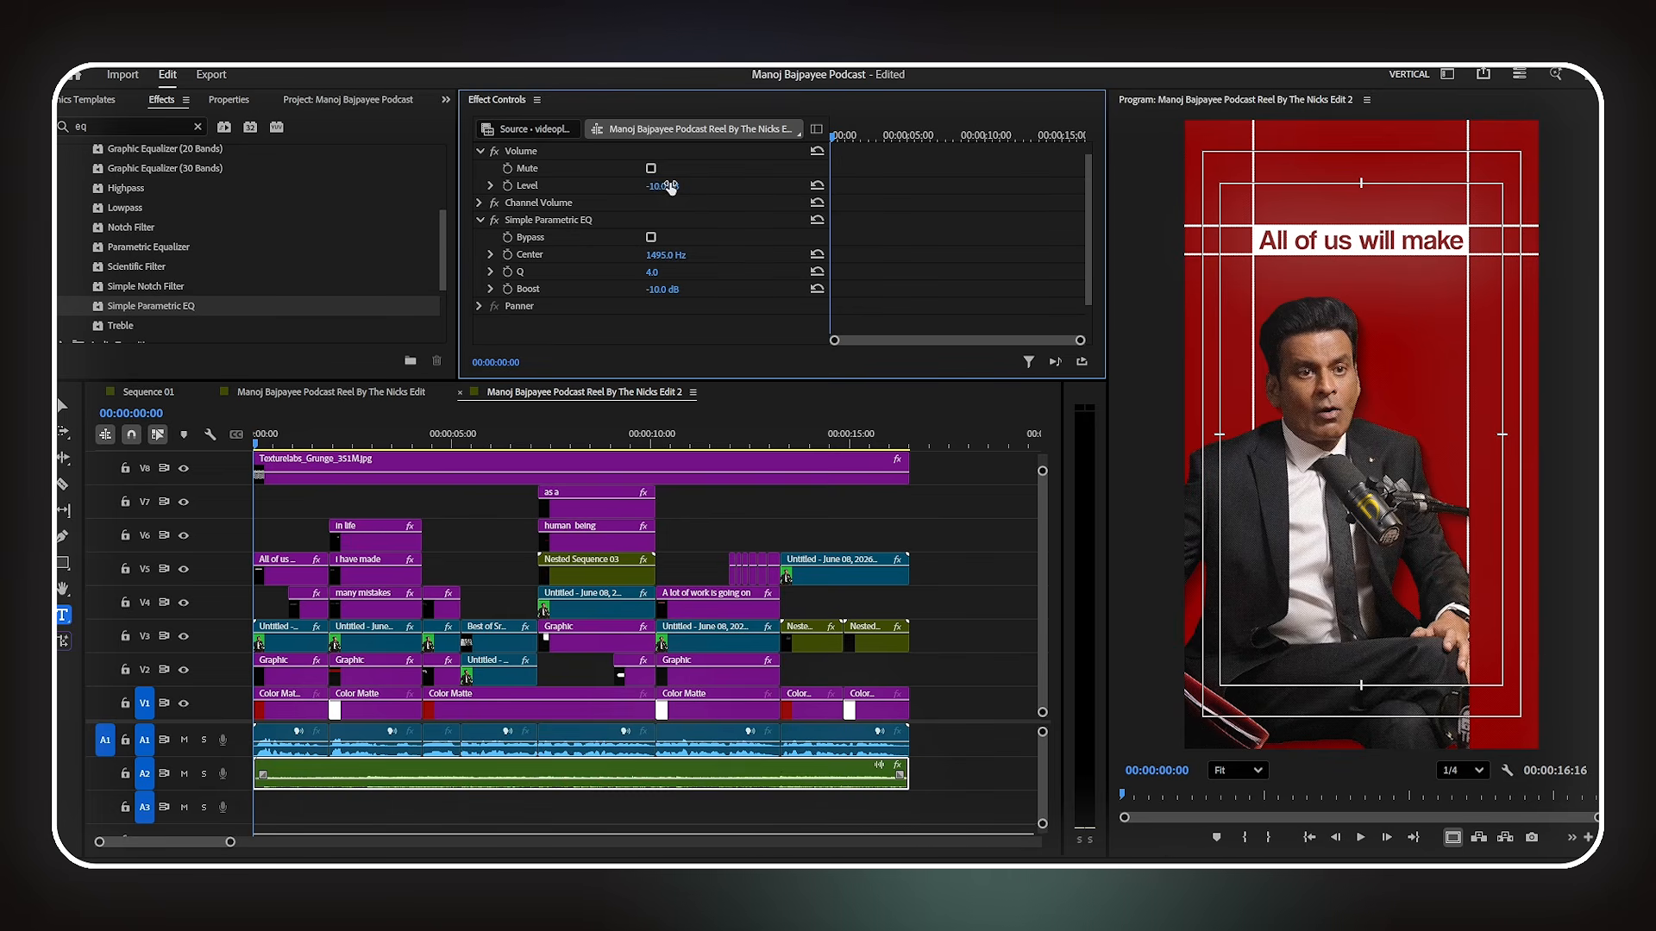
left_click(485, 541)
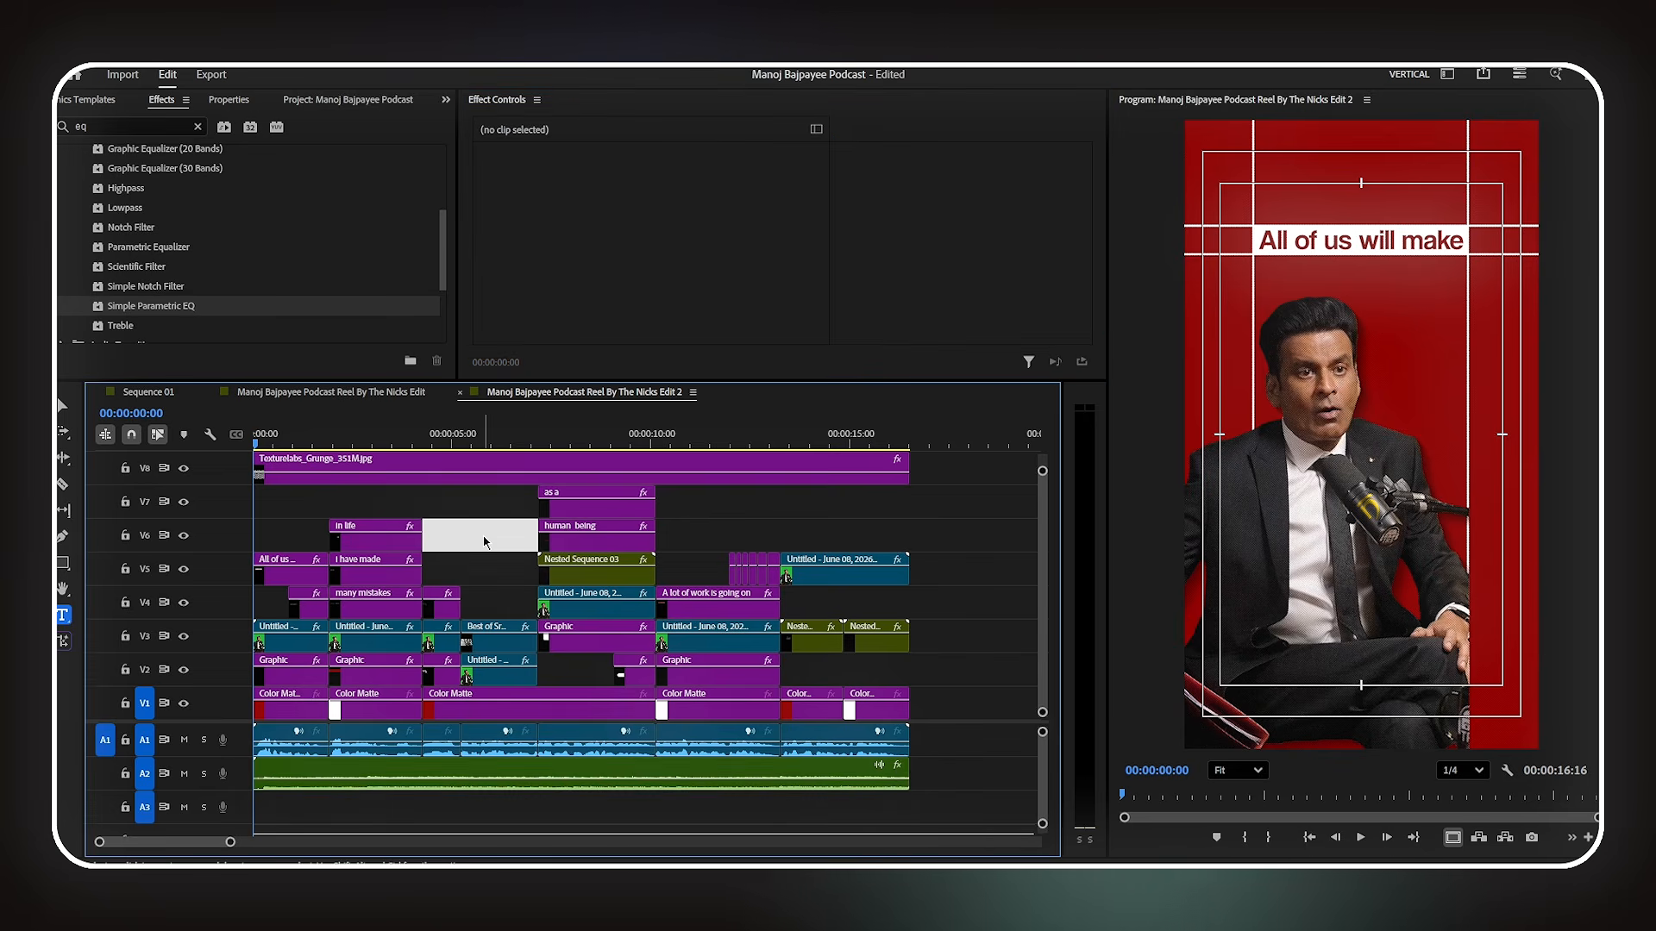
- Play the reel from the start to its end to review the edit and the music mix
key("space")
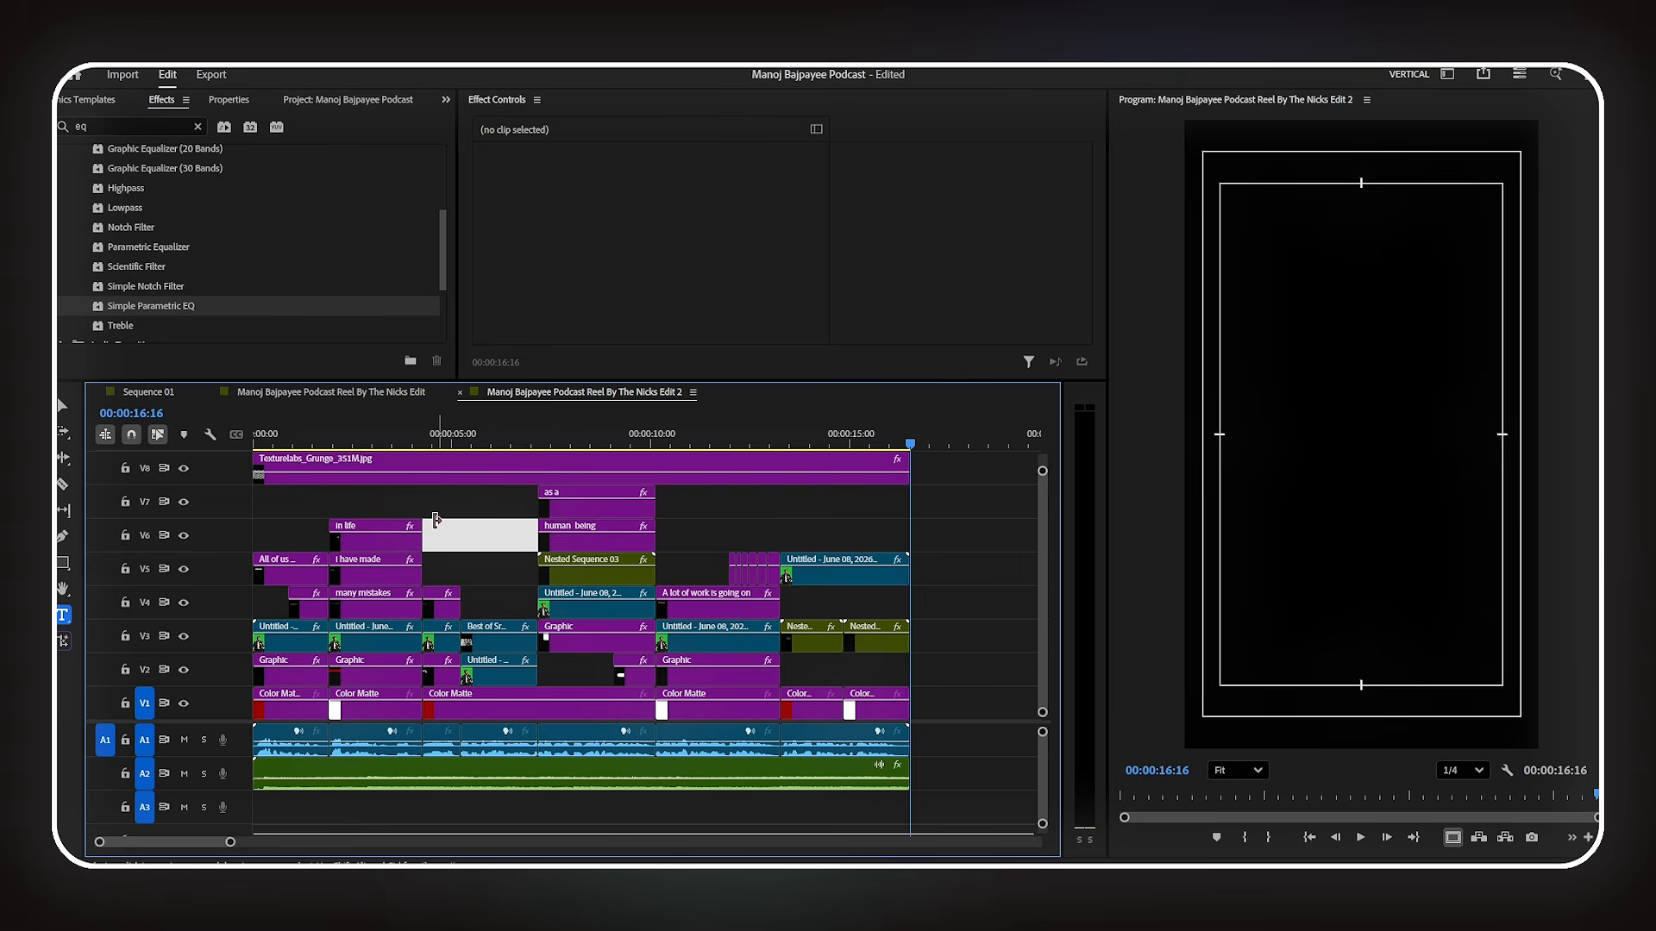
scroll(509, 579, "down", 2)
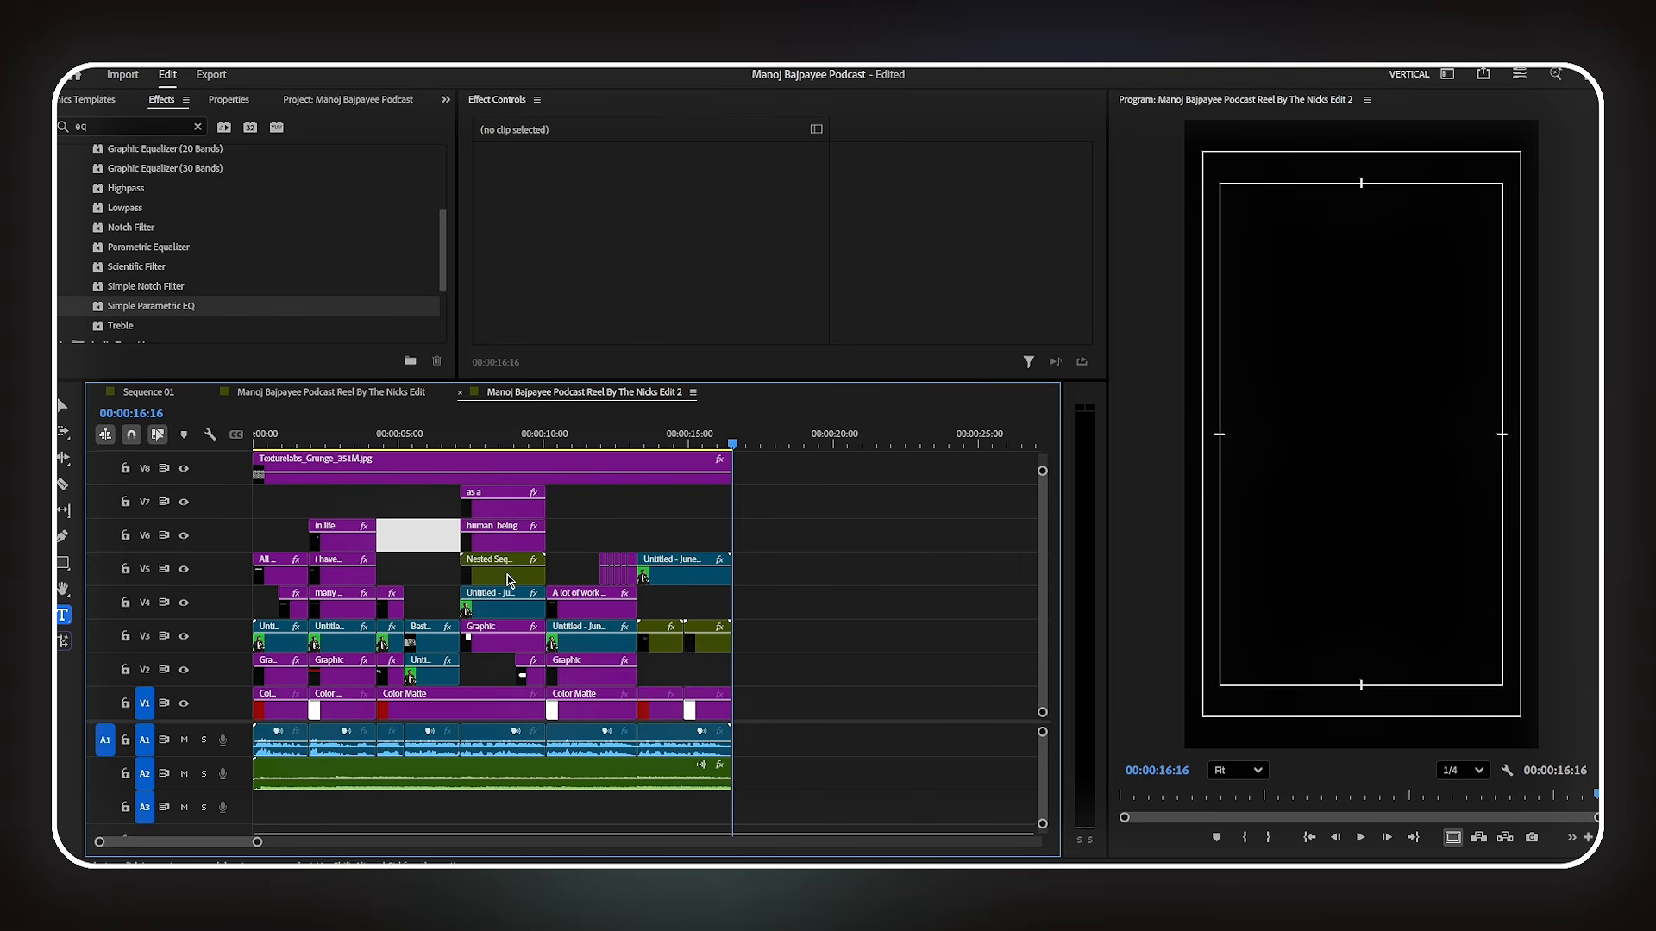
scroll(509, 579, "up", 4)
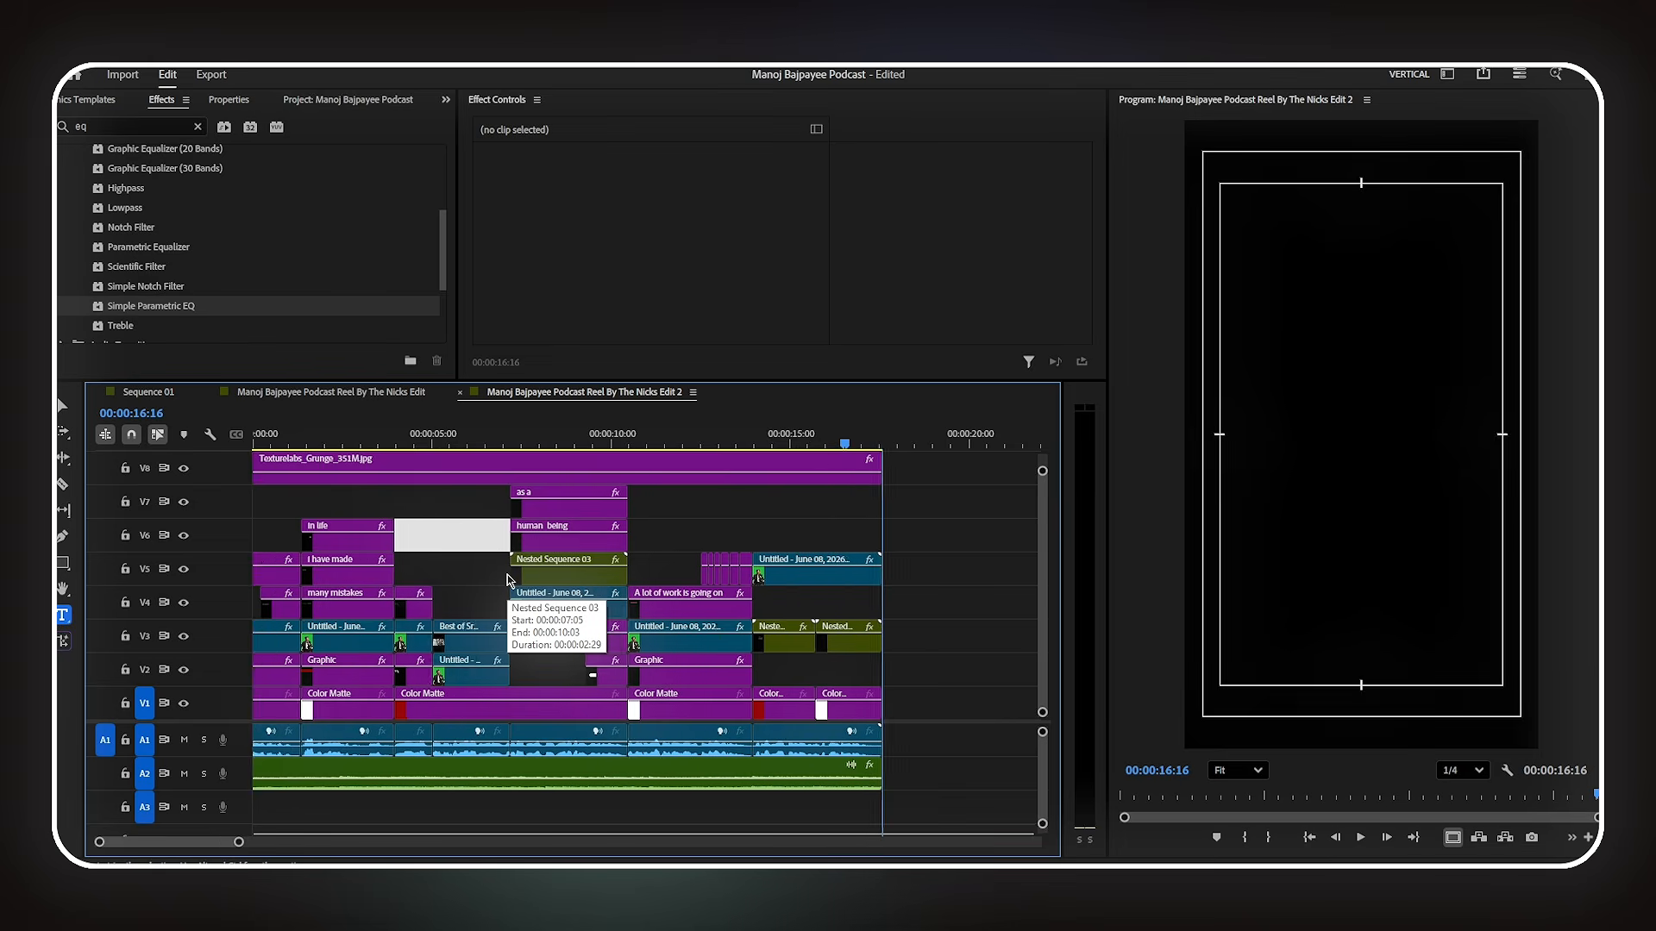